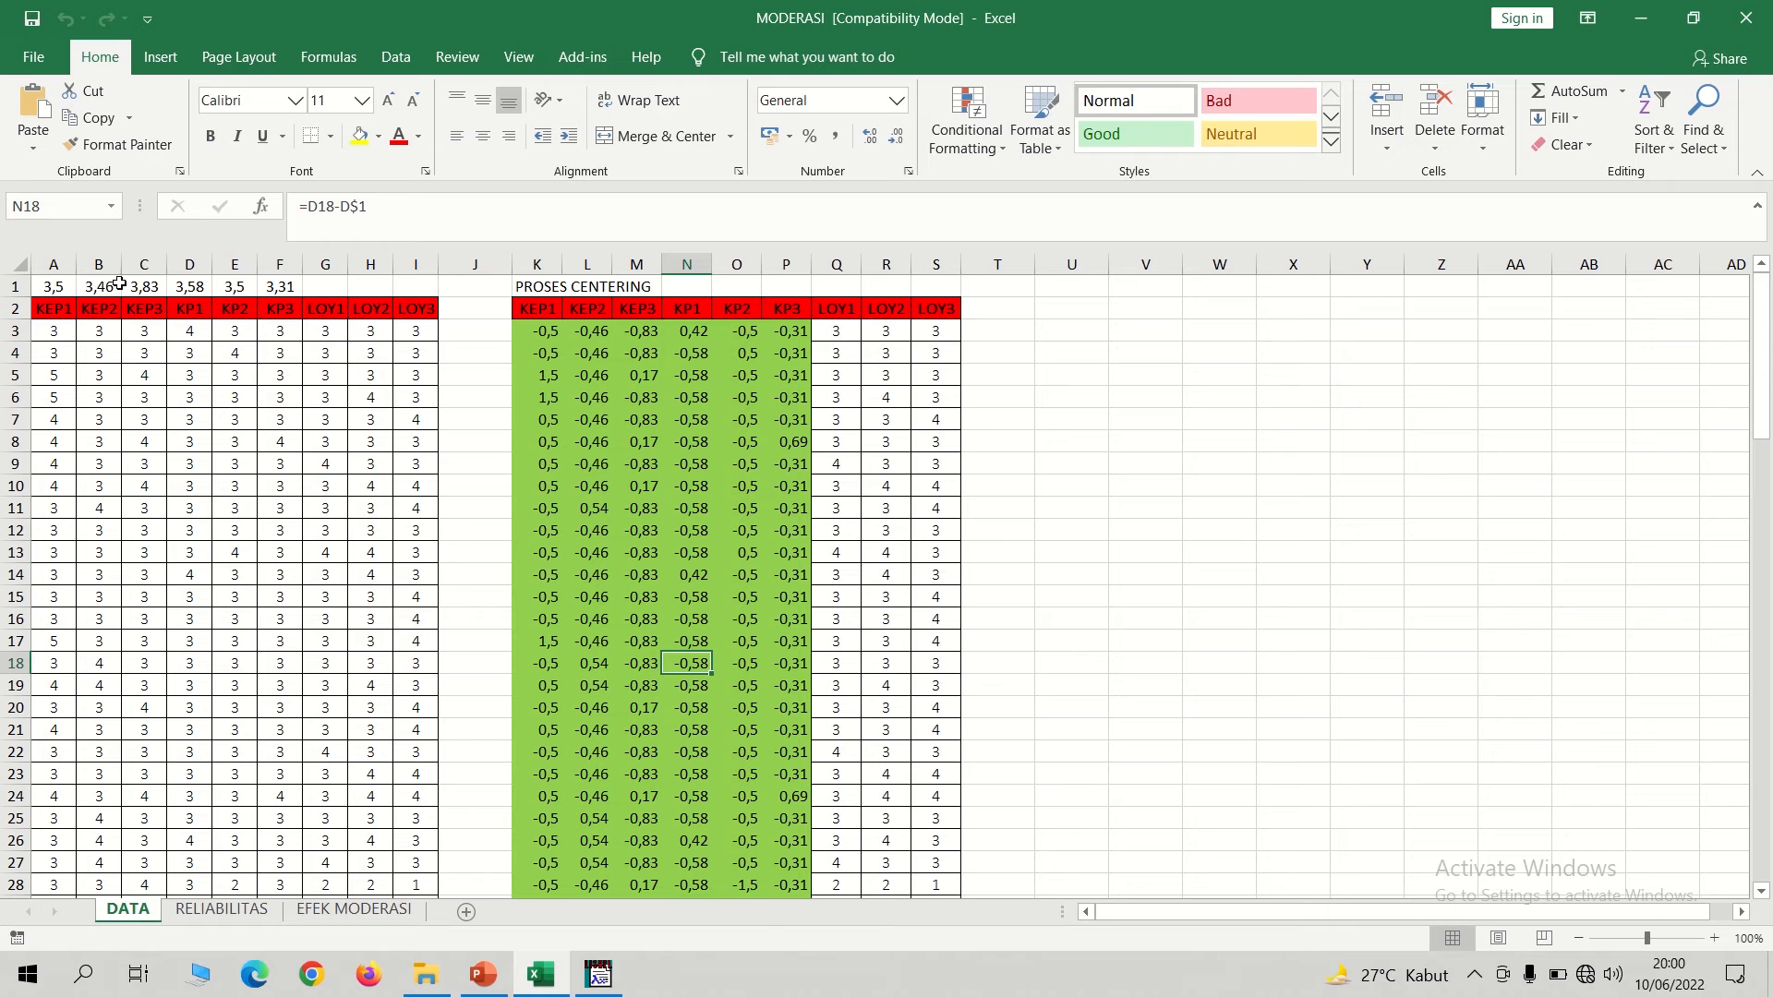
Clear the averages in cells A1:F1 above the KEP and KP columns of the DATA sheet.
{"action": "left_click_drag", "start_coordinate": [59, 287], "coordinate": [286, 289]}
{"action": "key", "text": "BackSpace"}
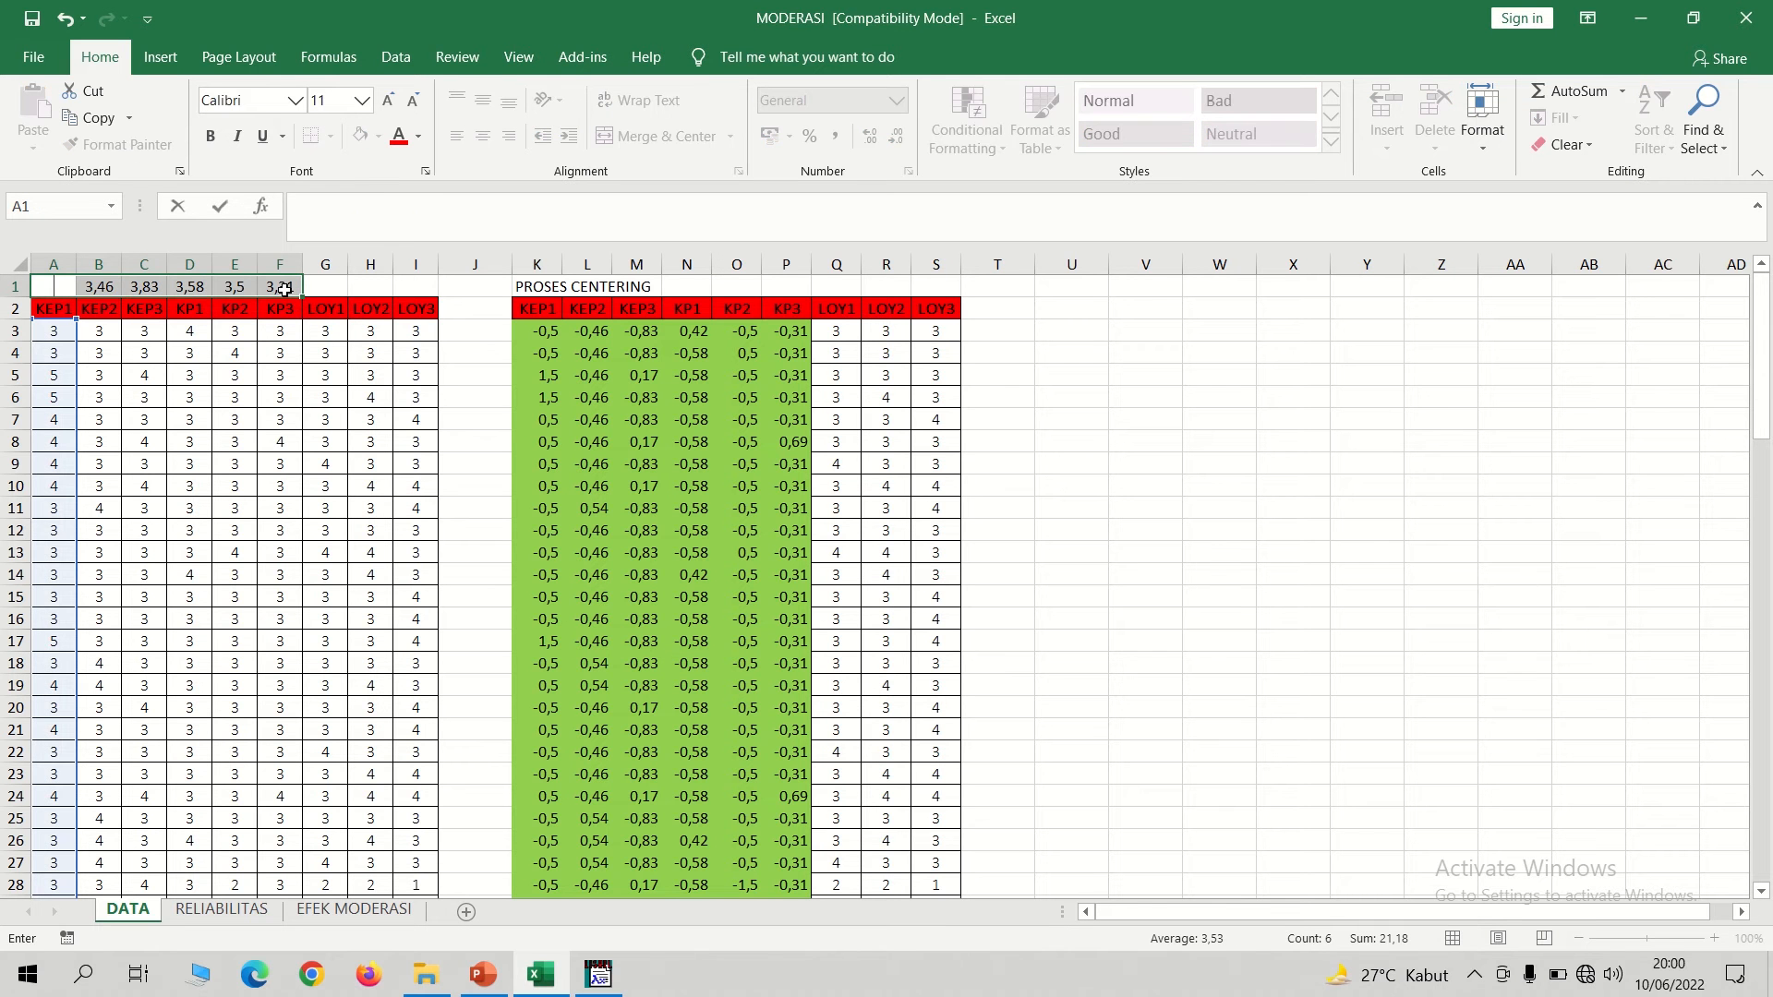
{"action": "left_click", "coordinate": [284, 289]}
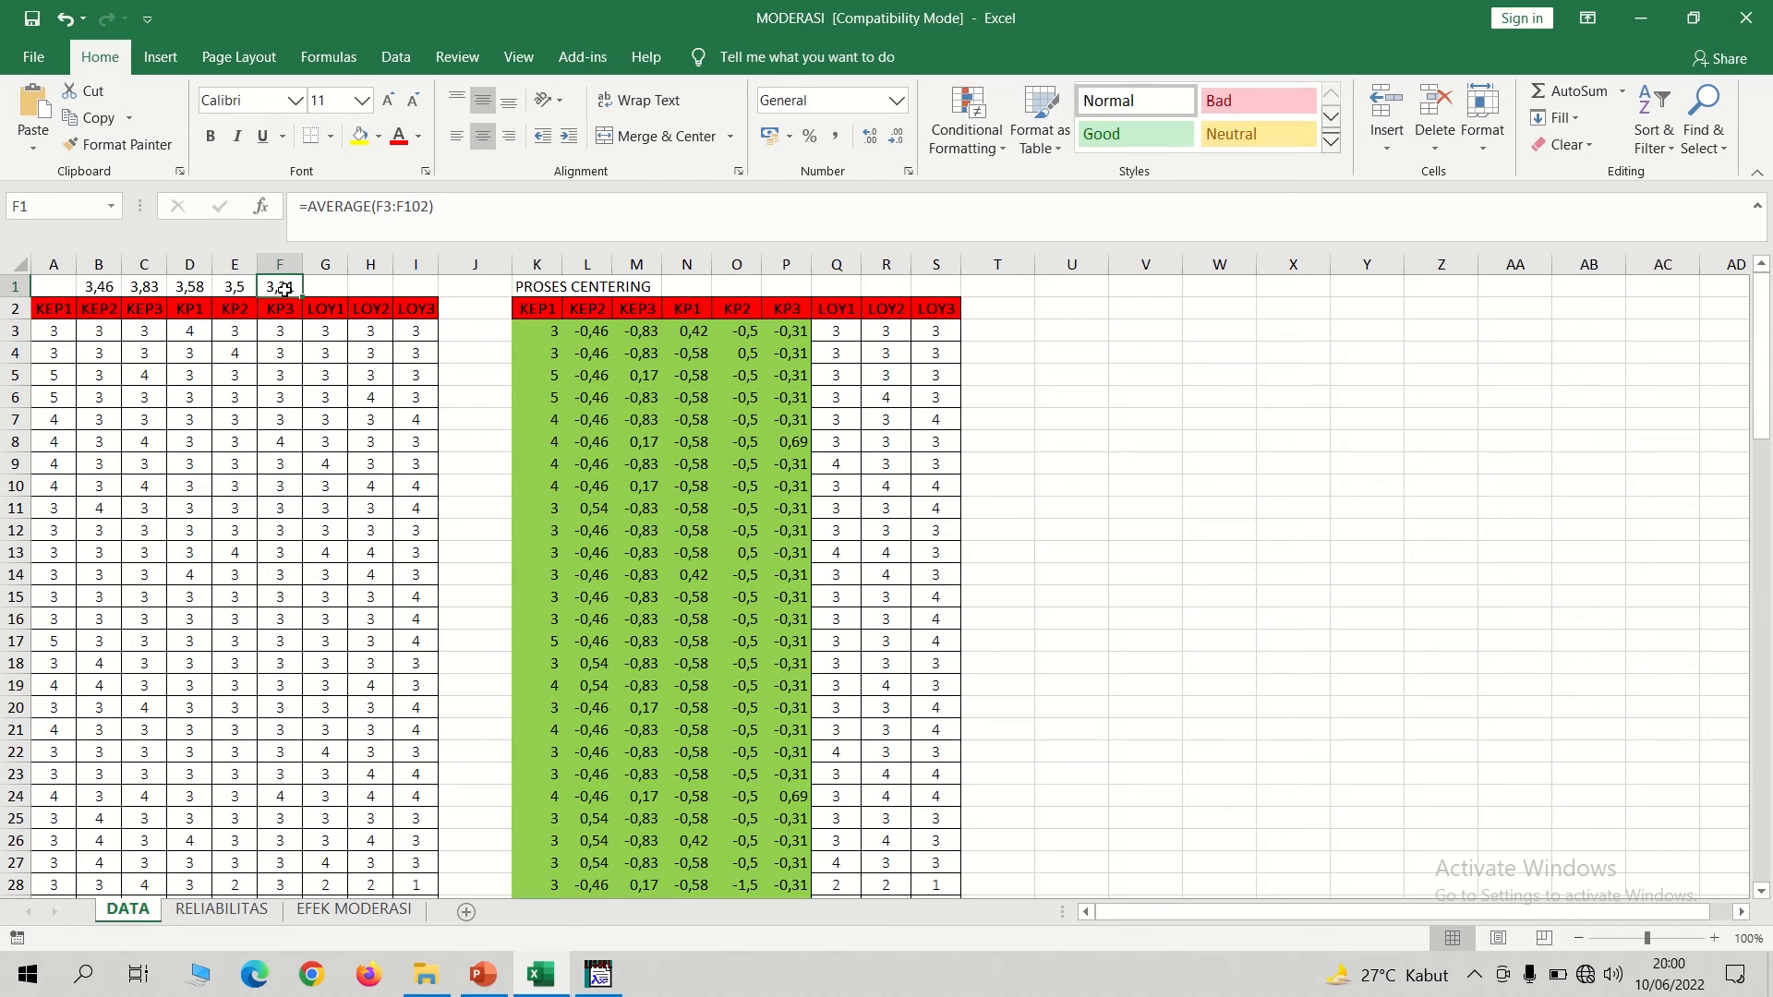
{"action": "left_click", "coordinate": [593, 332]}
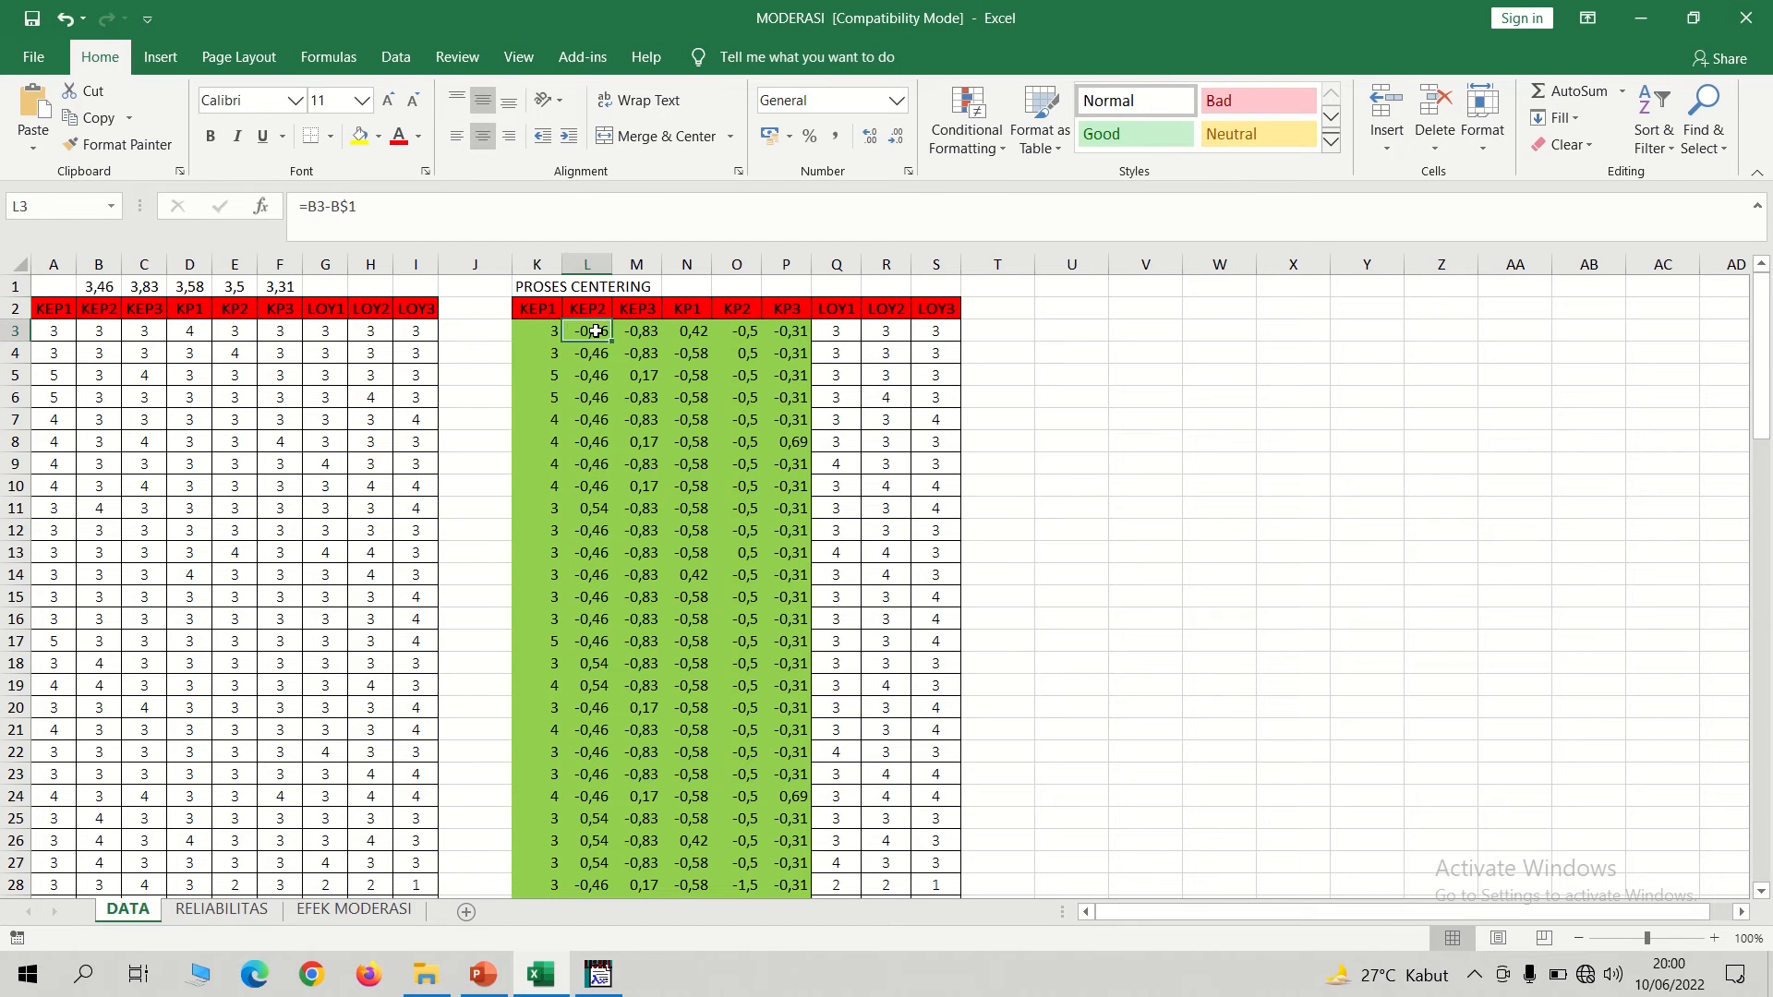
{"action": "left_click", "coordinate": [464, 374]}
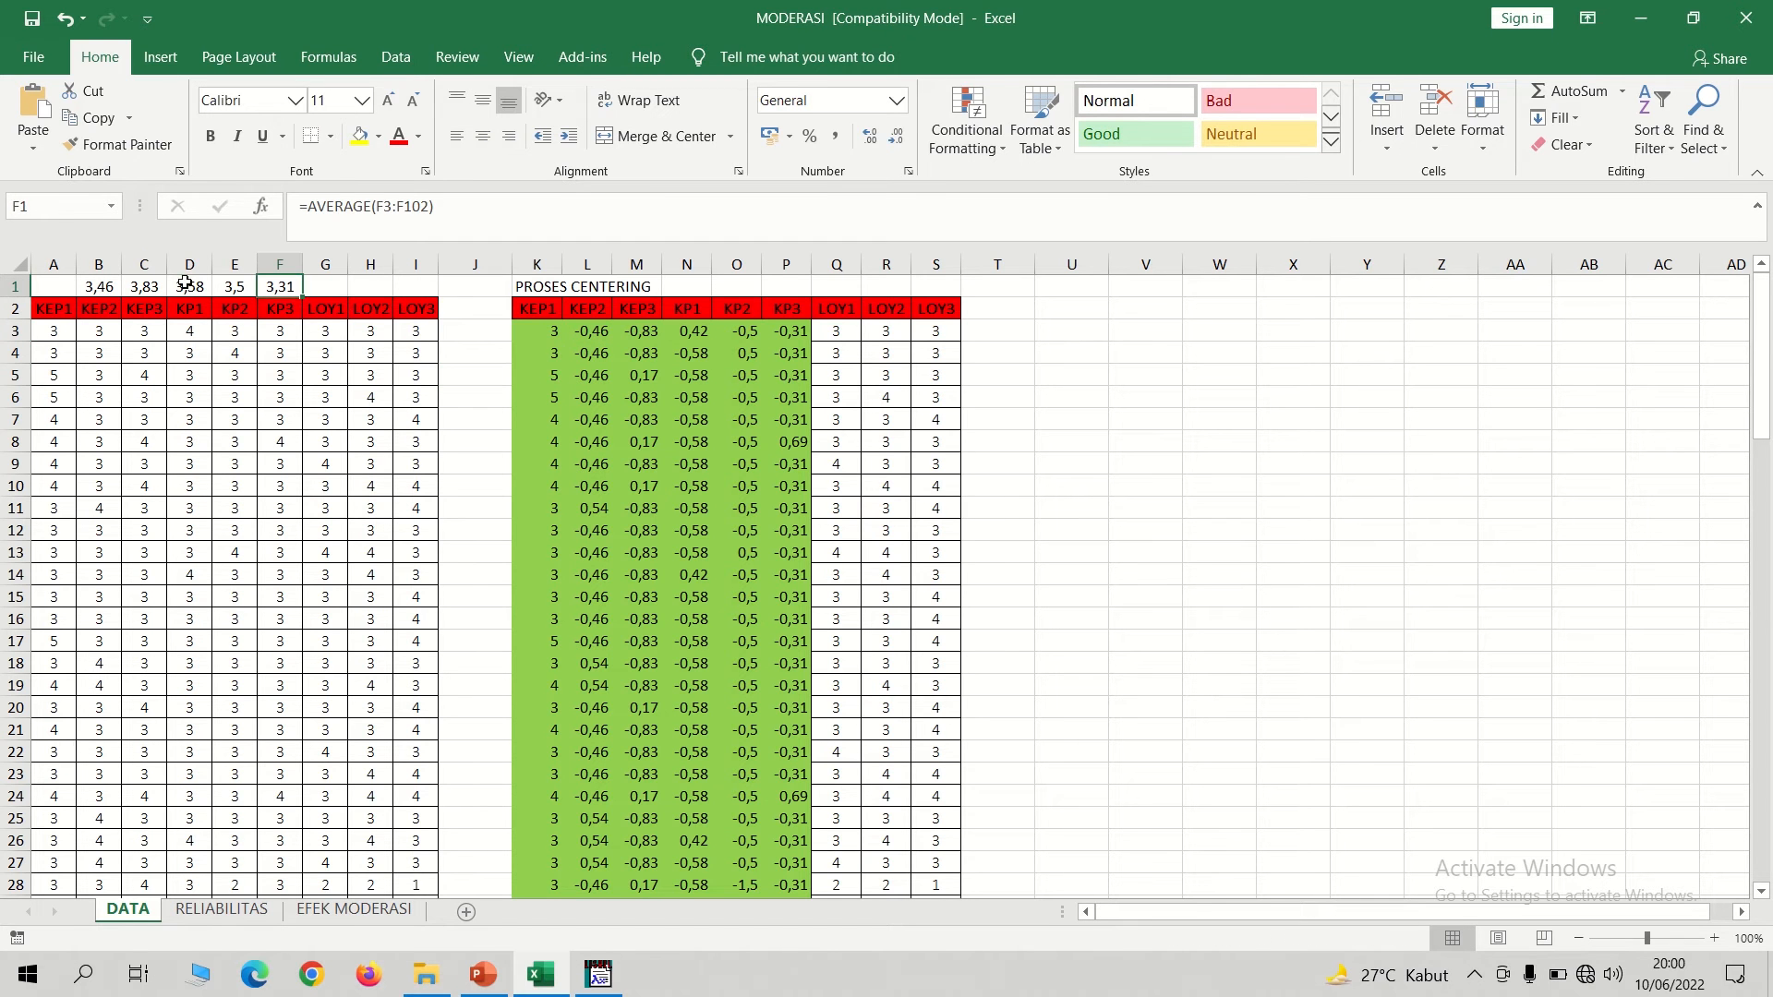
{"action": "left_click_drag", "start_coordinate": [287, 286], "coordinate": [61, 289]}
{"action": "key", "text": "Delete"}
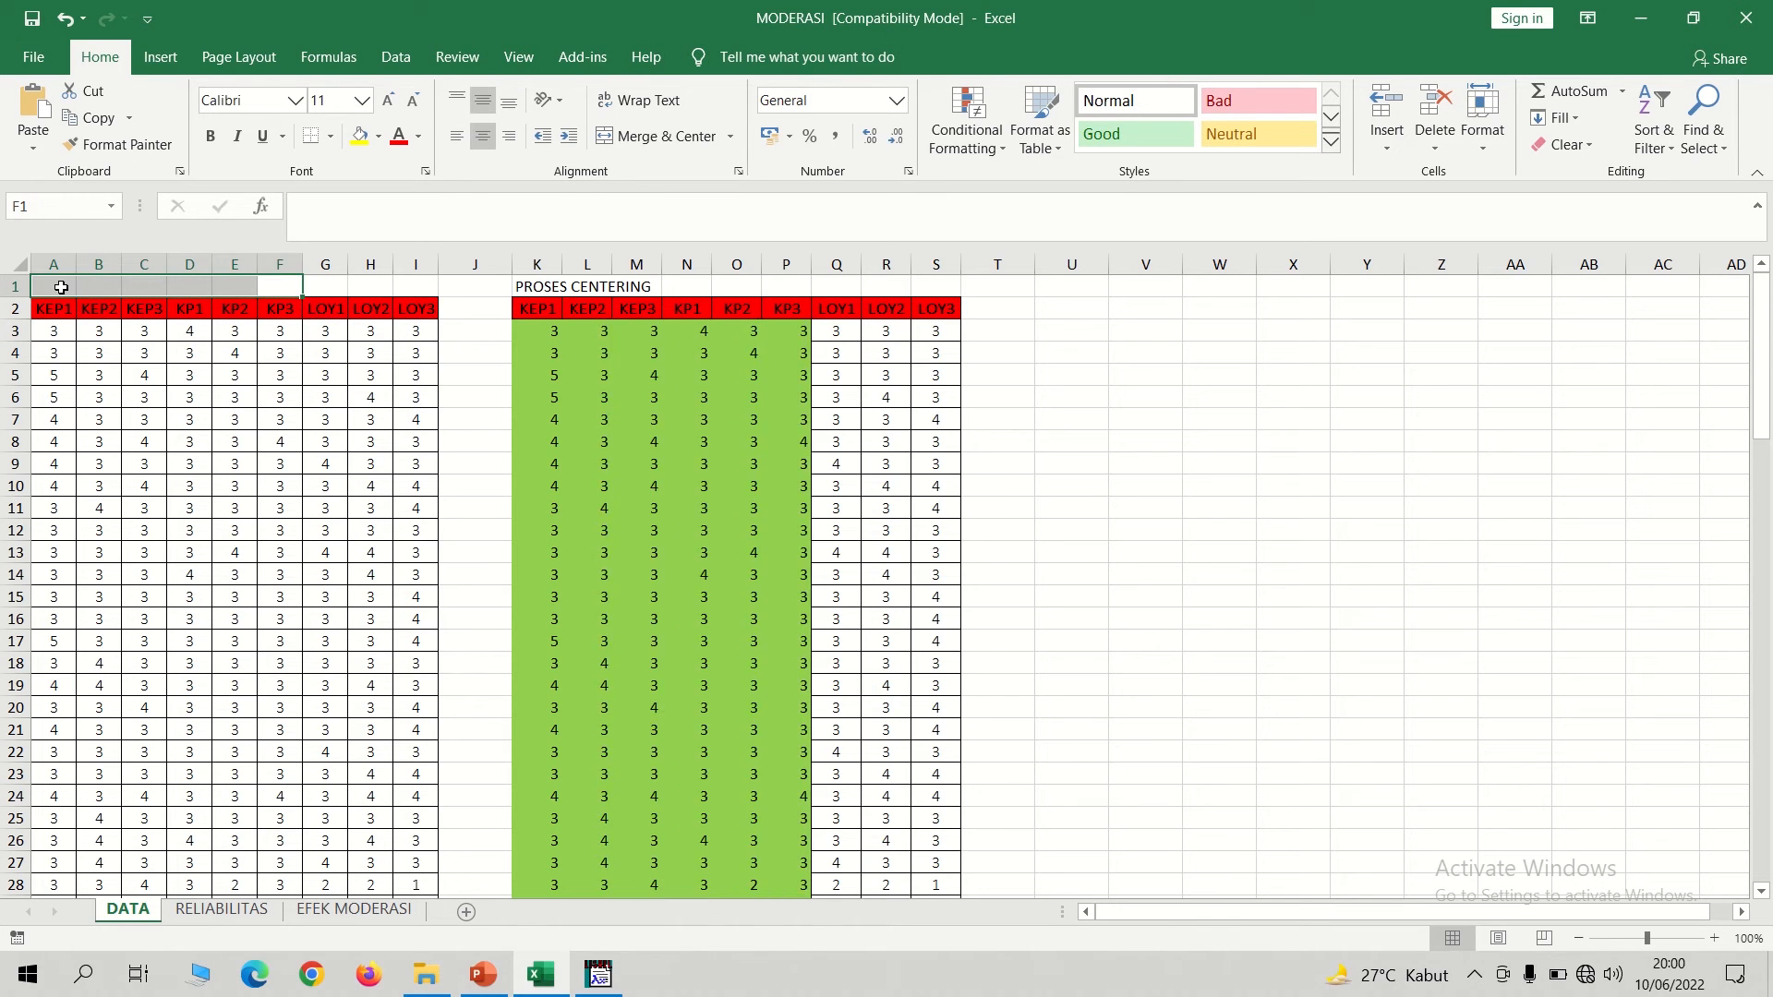
{"action": "key", "text": "Down"}
{"action": "key", "text": "Up"}
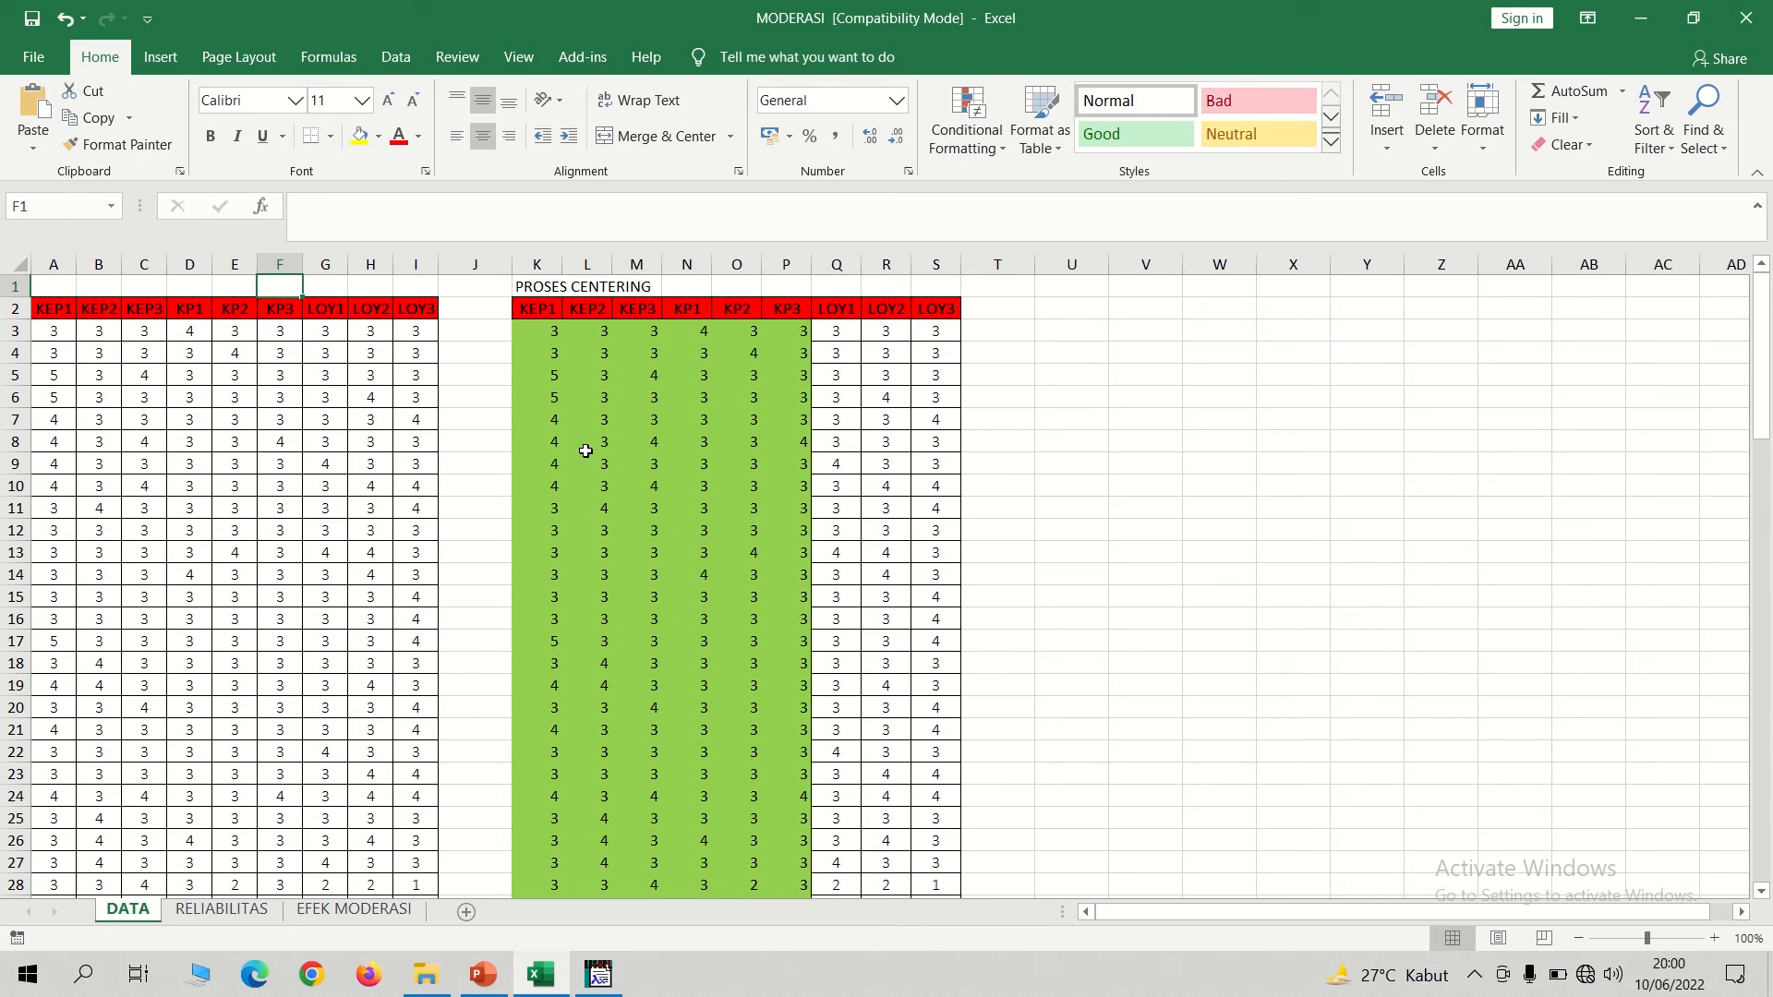
{"action": "left_click", "coordinate": [63, 291]}
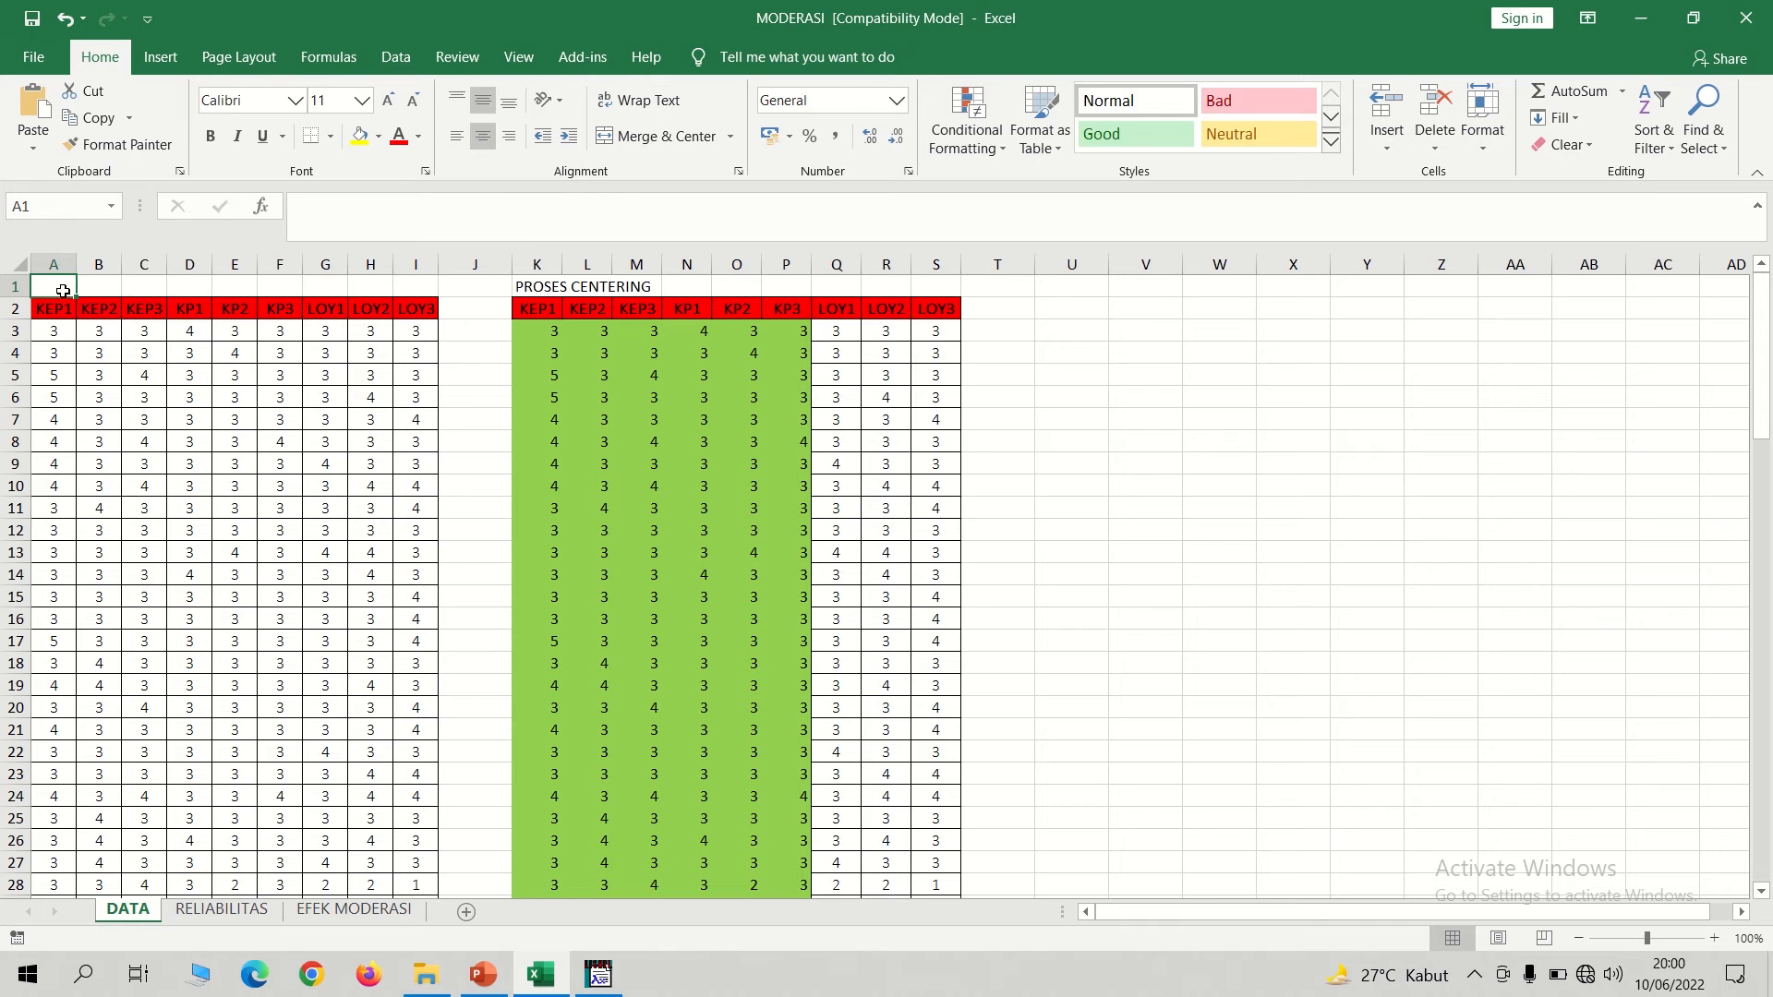
{"action": "type", "text": "=average"}
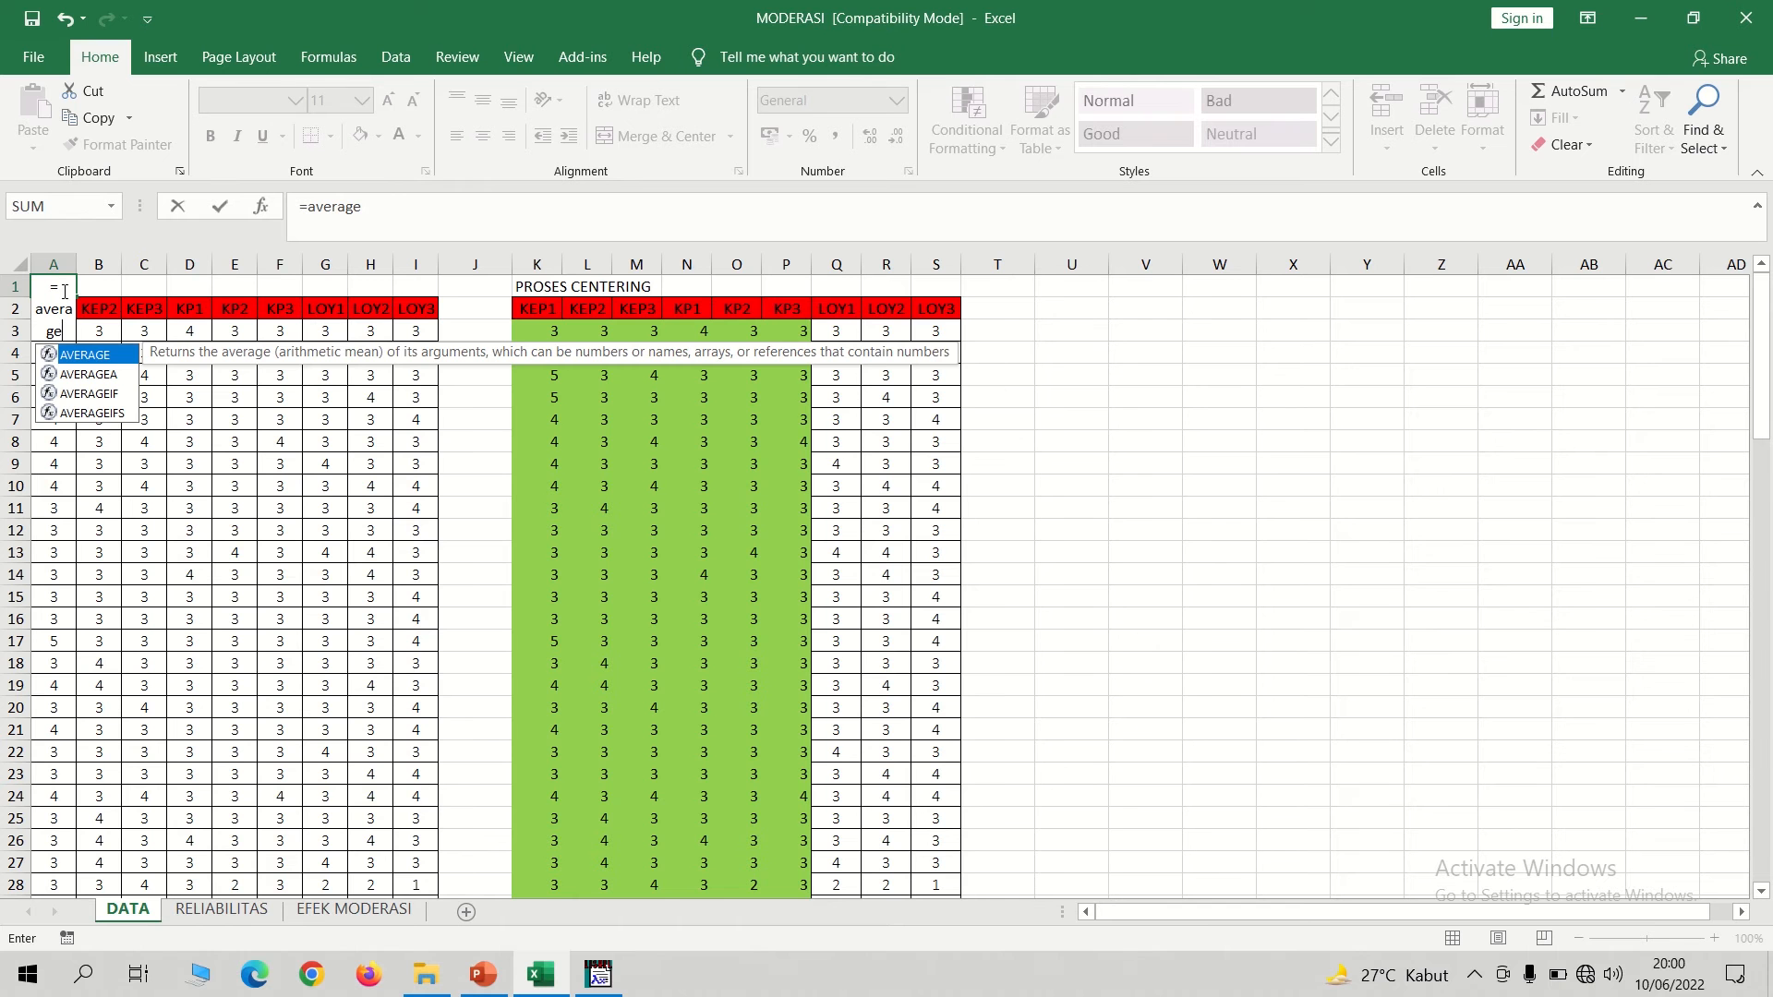
{"action": "type", "text": "("}
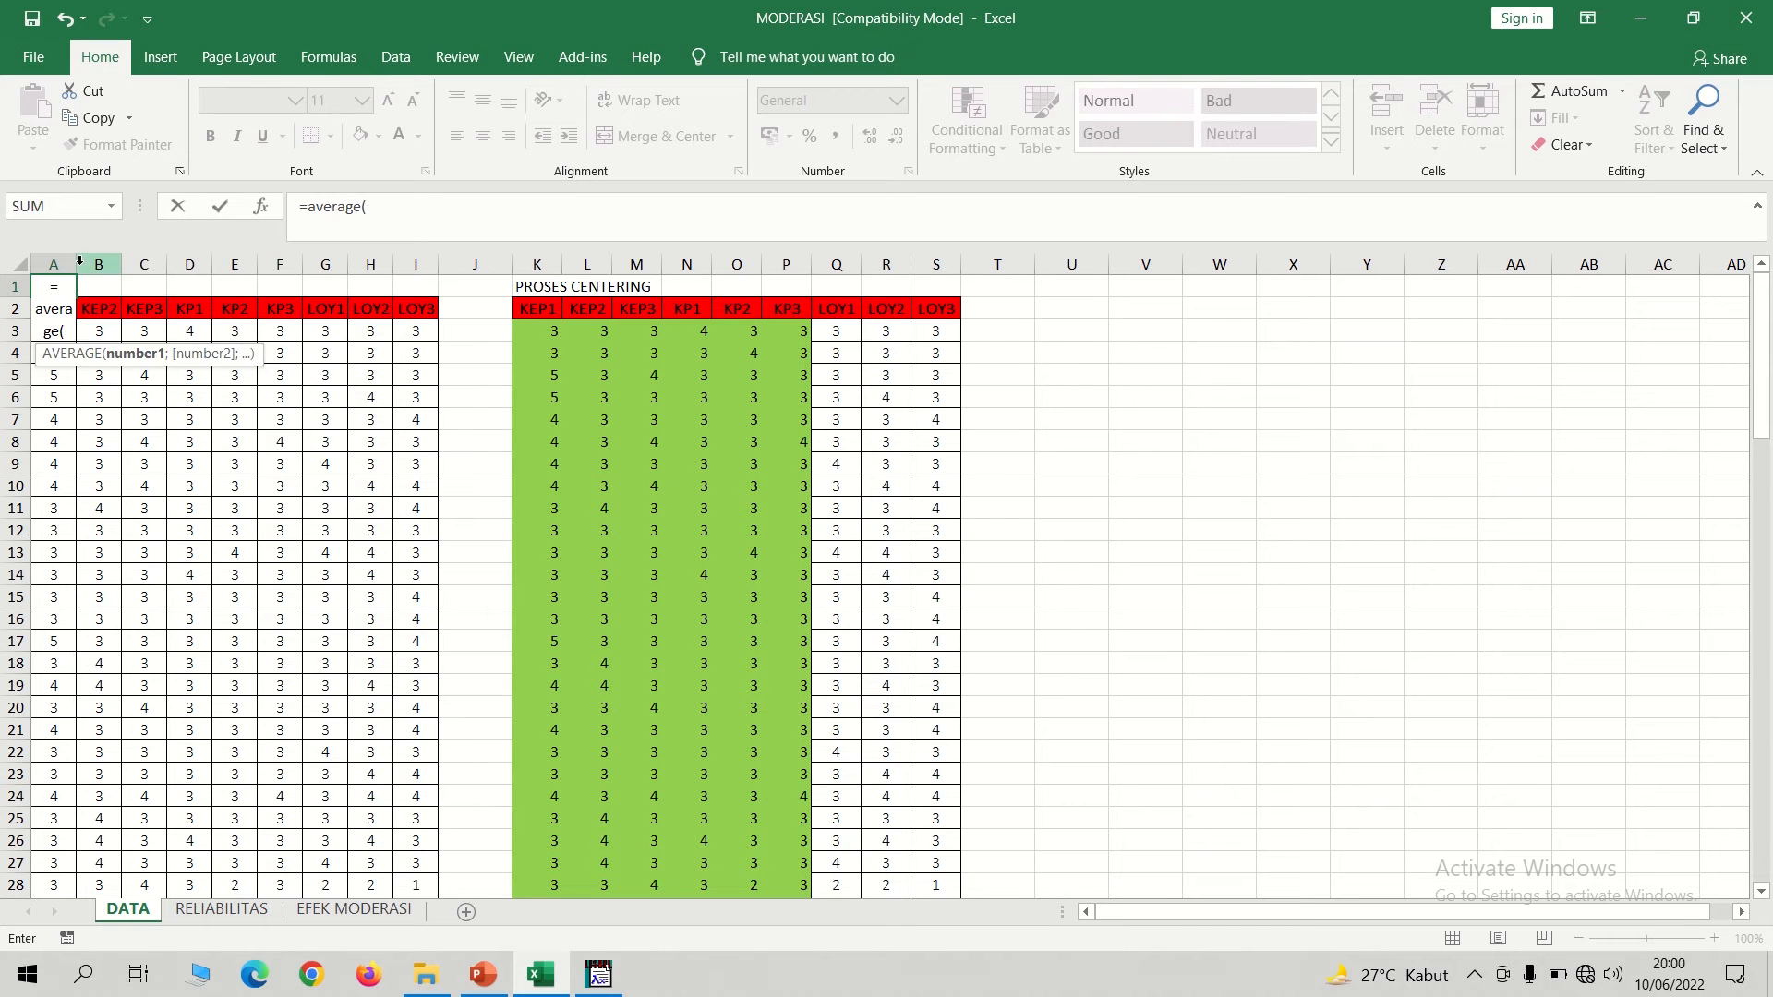
{"action": "key", "text": "BackSpace"}
{"action": "key", "text": "BackSpace"}
{"action": "key", "text": "BackSpace"}
{"action": "key", "text": "BackSpace"}
{"action": "key", "text": "BackSpace"}
{"action": "key", "text": "BackSpace"}
{"action": "key", "text": "BackSpace"}
{"action": "key", "text": "BackSpace"}
{"action": "key", "text": "BackSpace"}
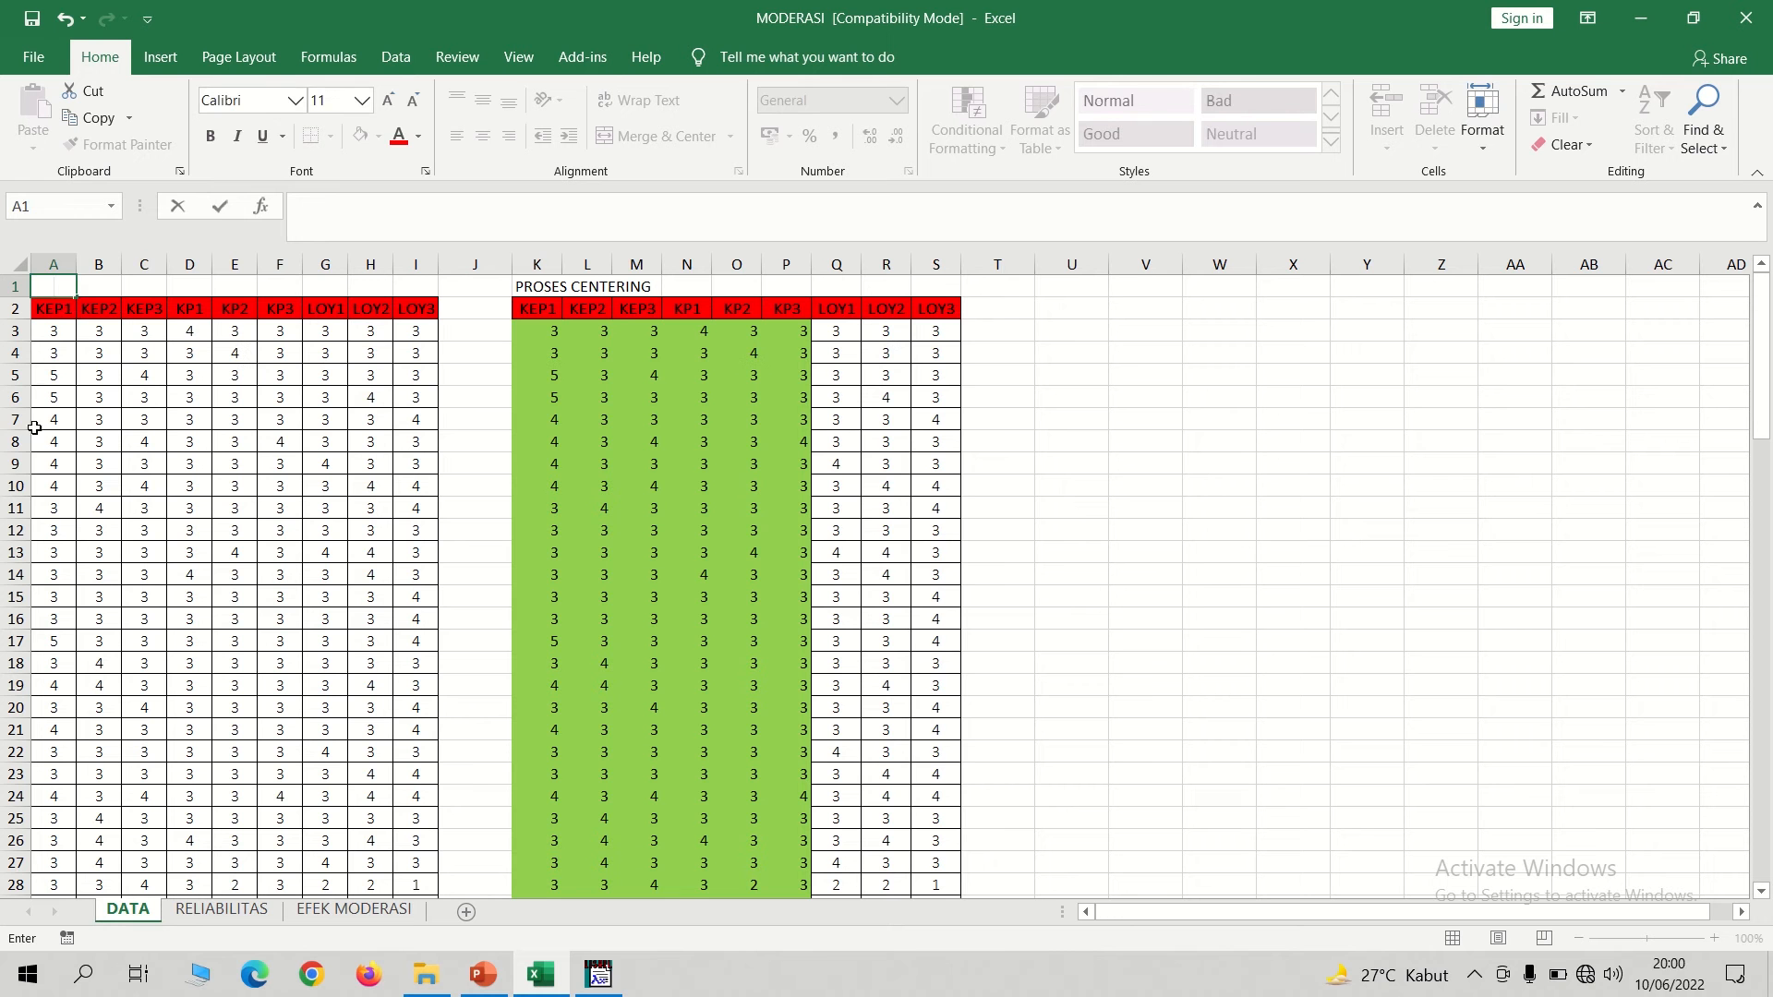
{"action": "left_click", "coordinate": [148, 507]}
Widen column A and enter the formula =AVERAGE(A3:A102) in cell A1.
{"action": "left_click_drag", "start_coordinate": [77, 258], "coordinate": [157, 257]}
{"action": "left_click", "coordinate": [77, 289]}
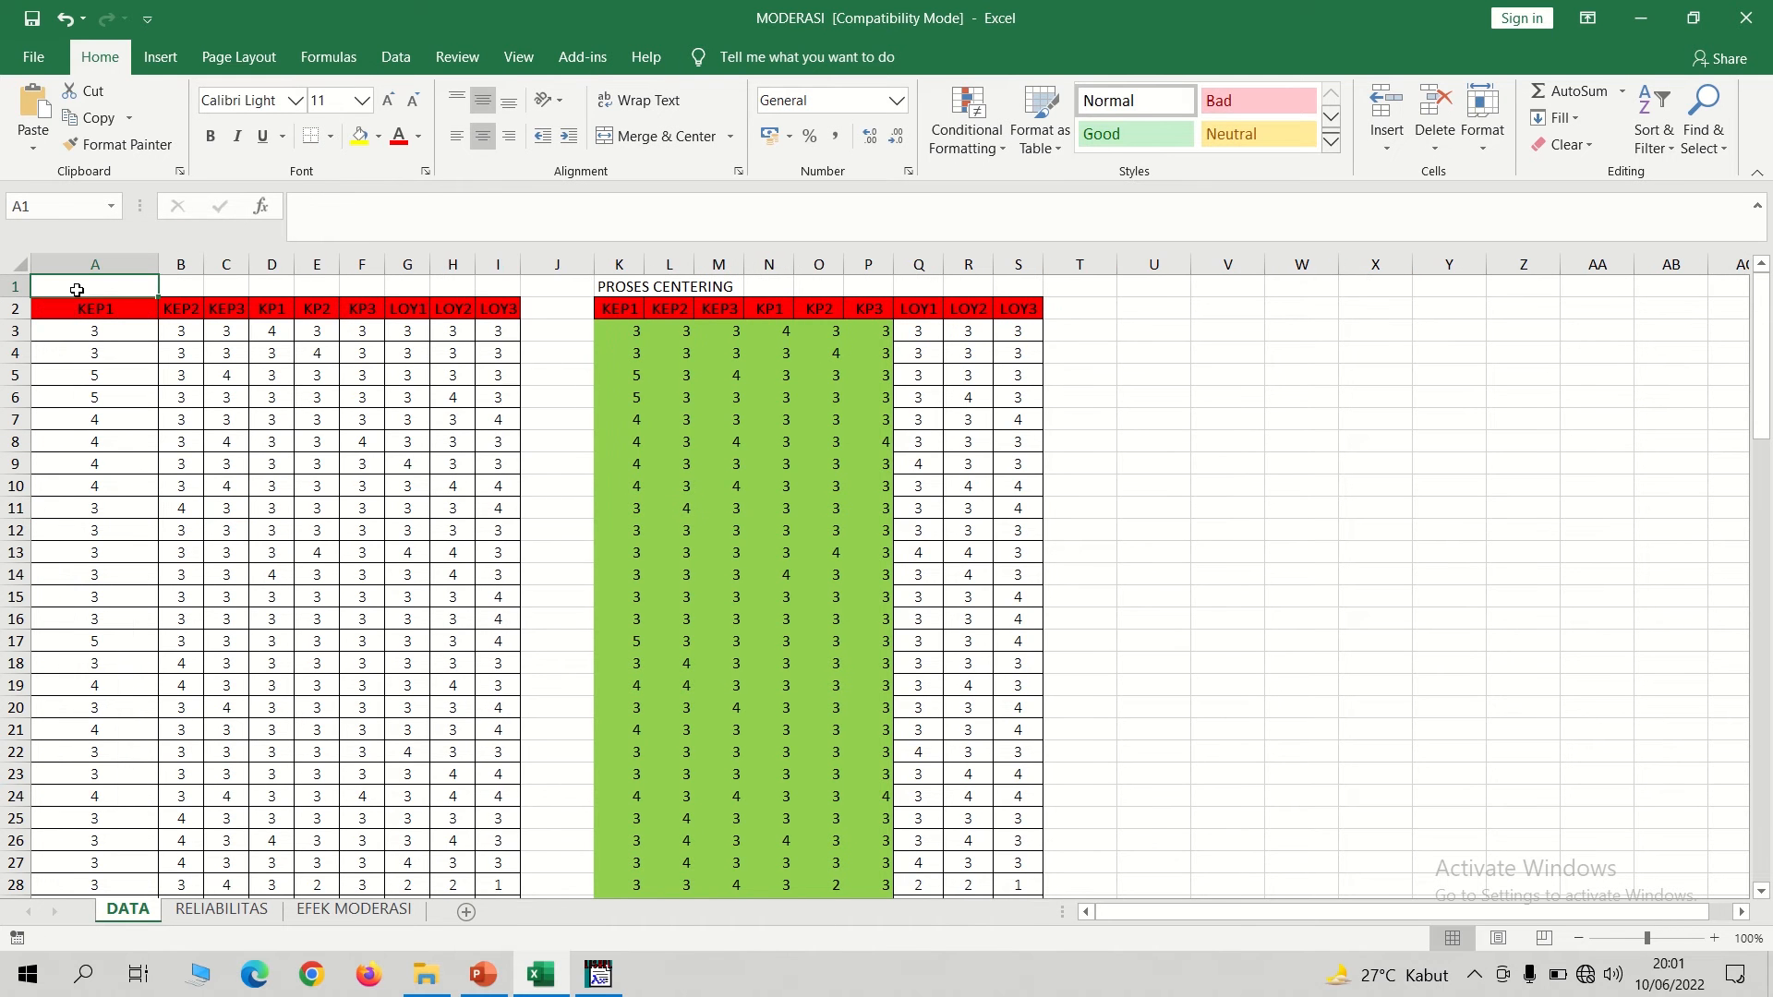
{"action": "type", "text": "=AVERAGE"}
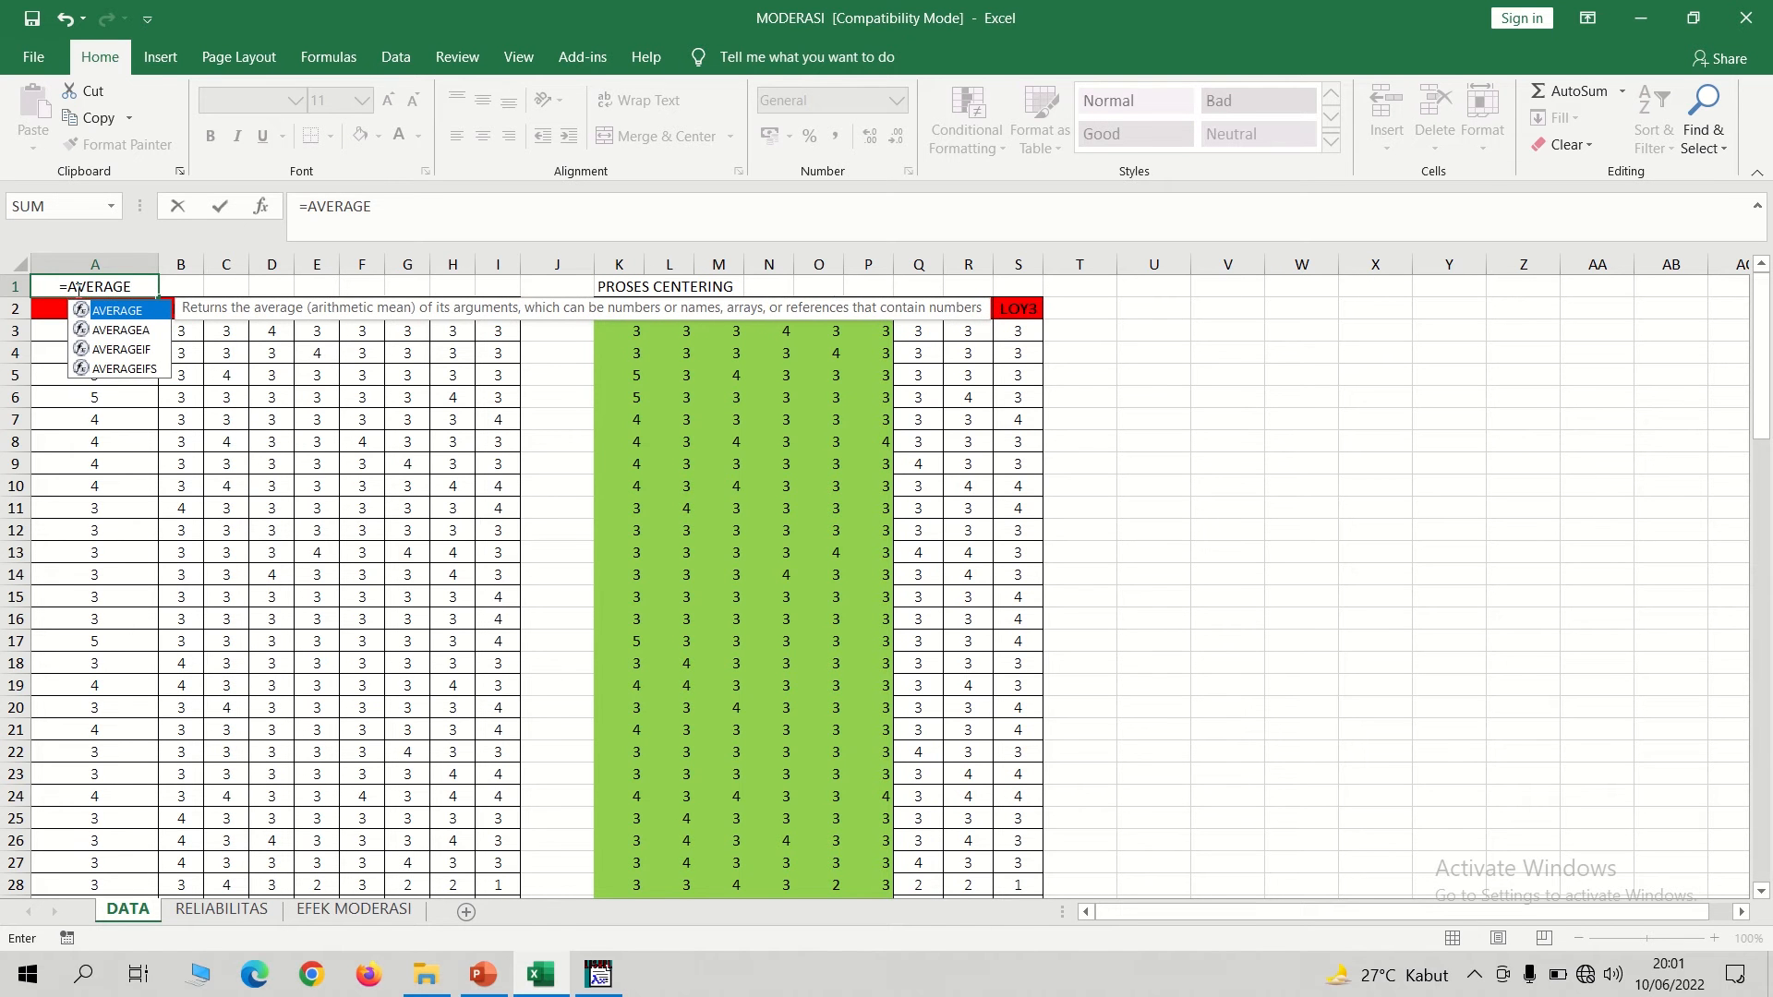
{"action": "type", "text": "("}
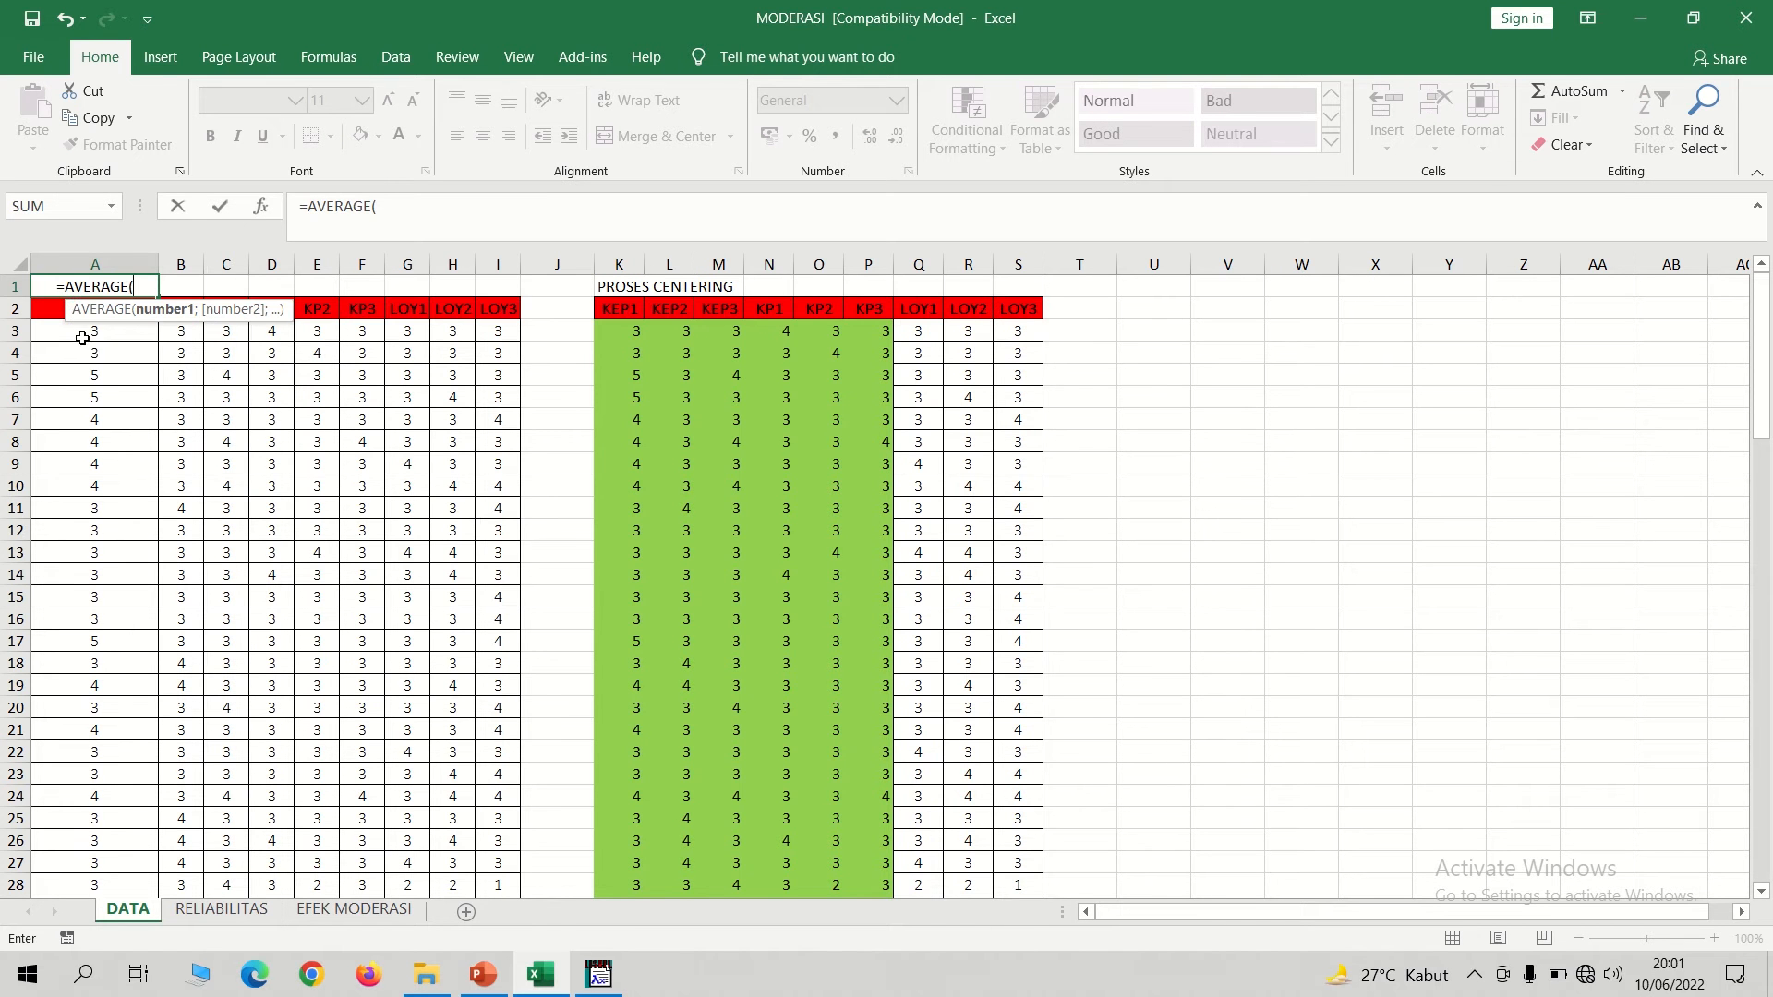
{"action": "left_click_drag", "start_coordinate": [82, 338], "coordinate": [87, 857]}
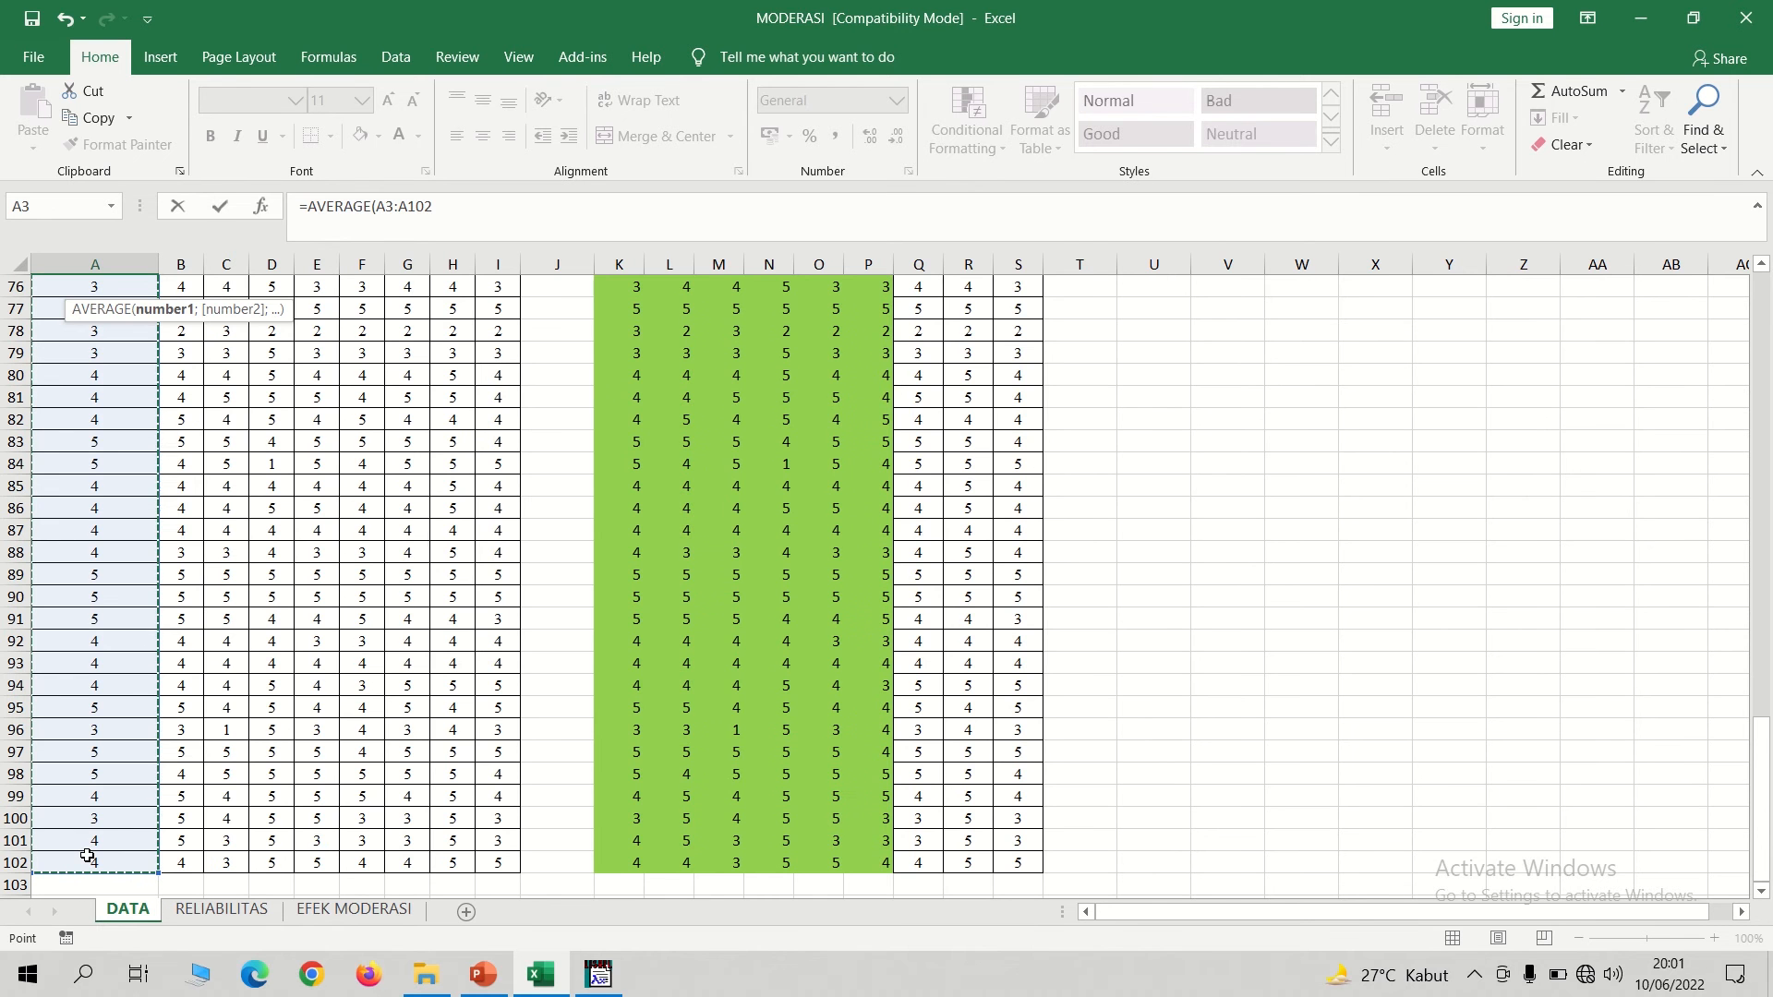
{"action": "key", "text": "Return"}
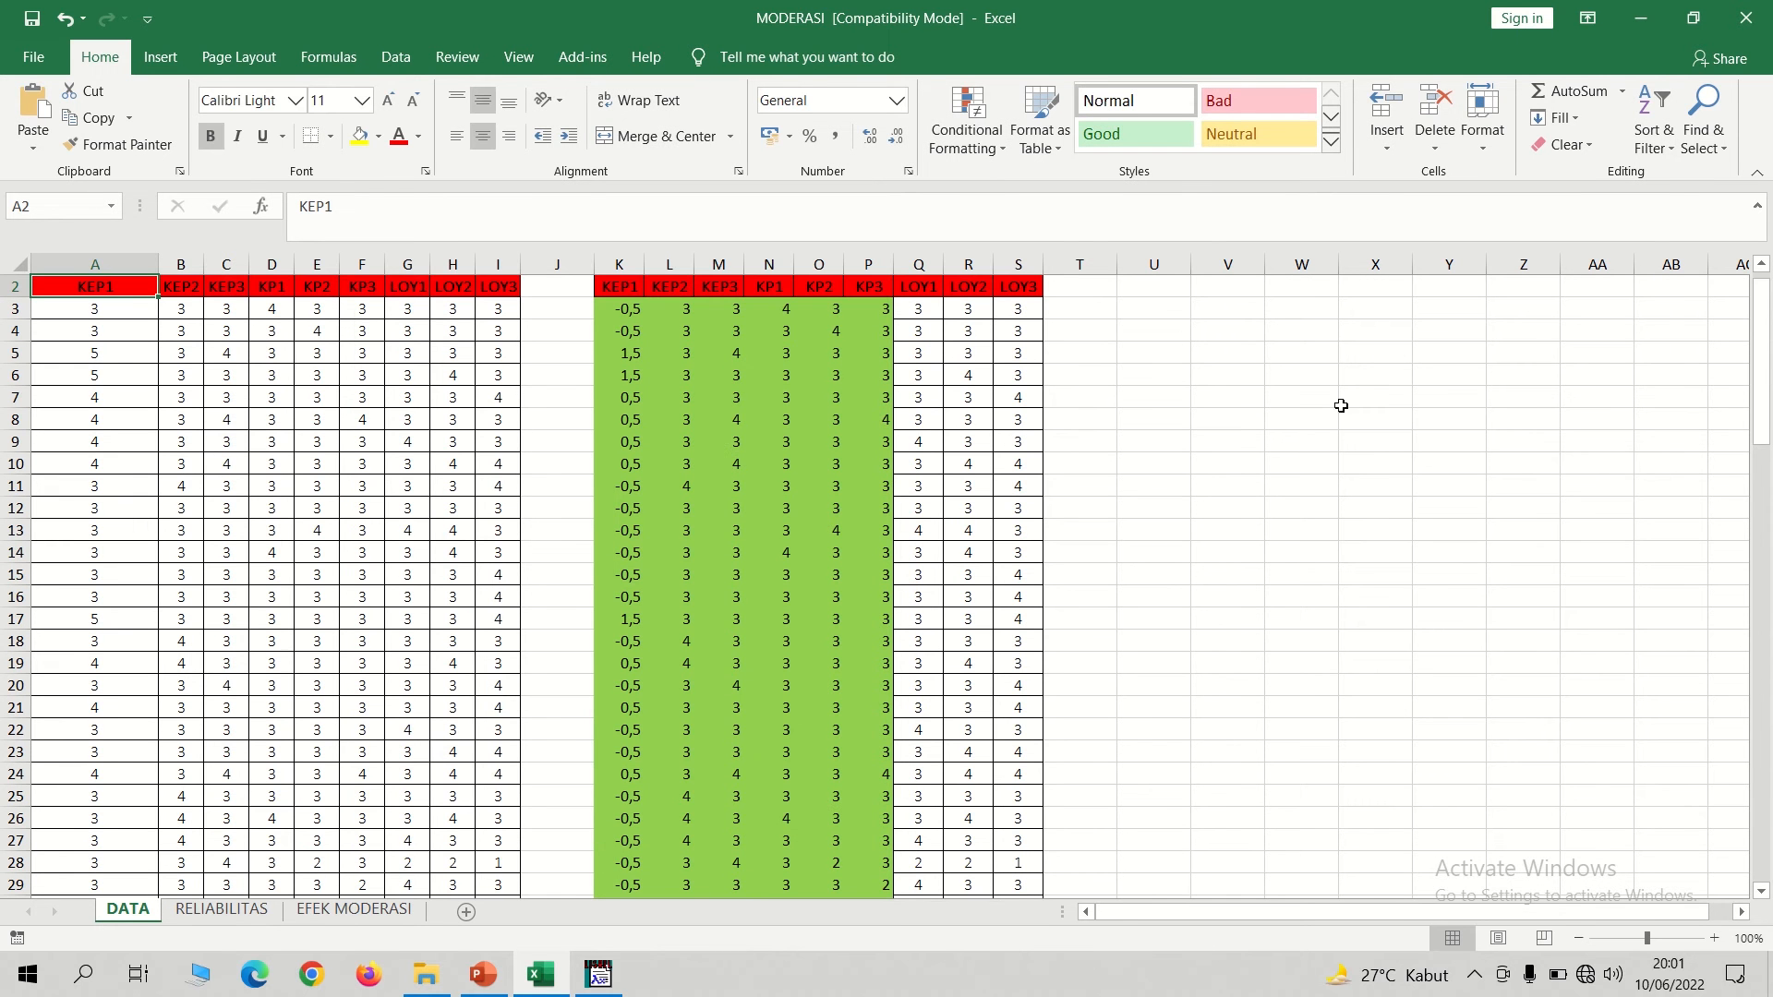
Fill the average formula from A1 across to F1, and narrow column A again.
{"action": "left_click_drag", "start_coordinate": [1759, 399], "coordinate": [1764, 272]}
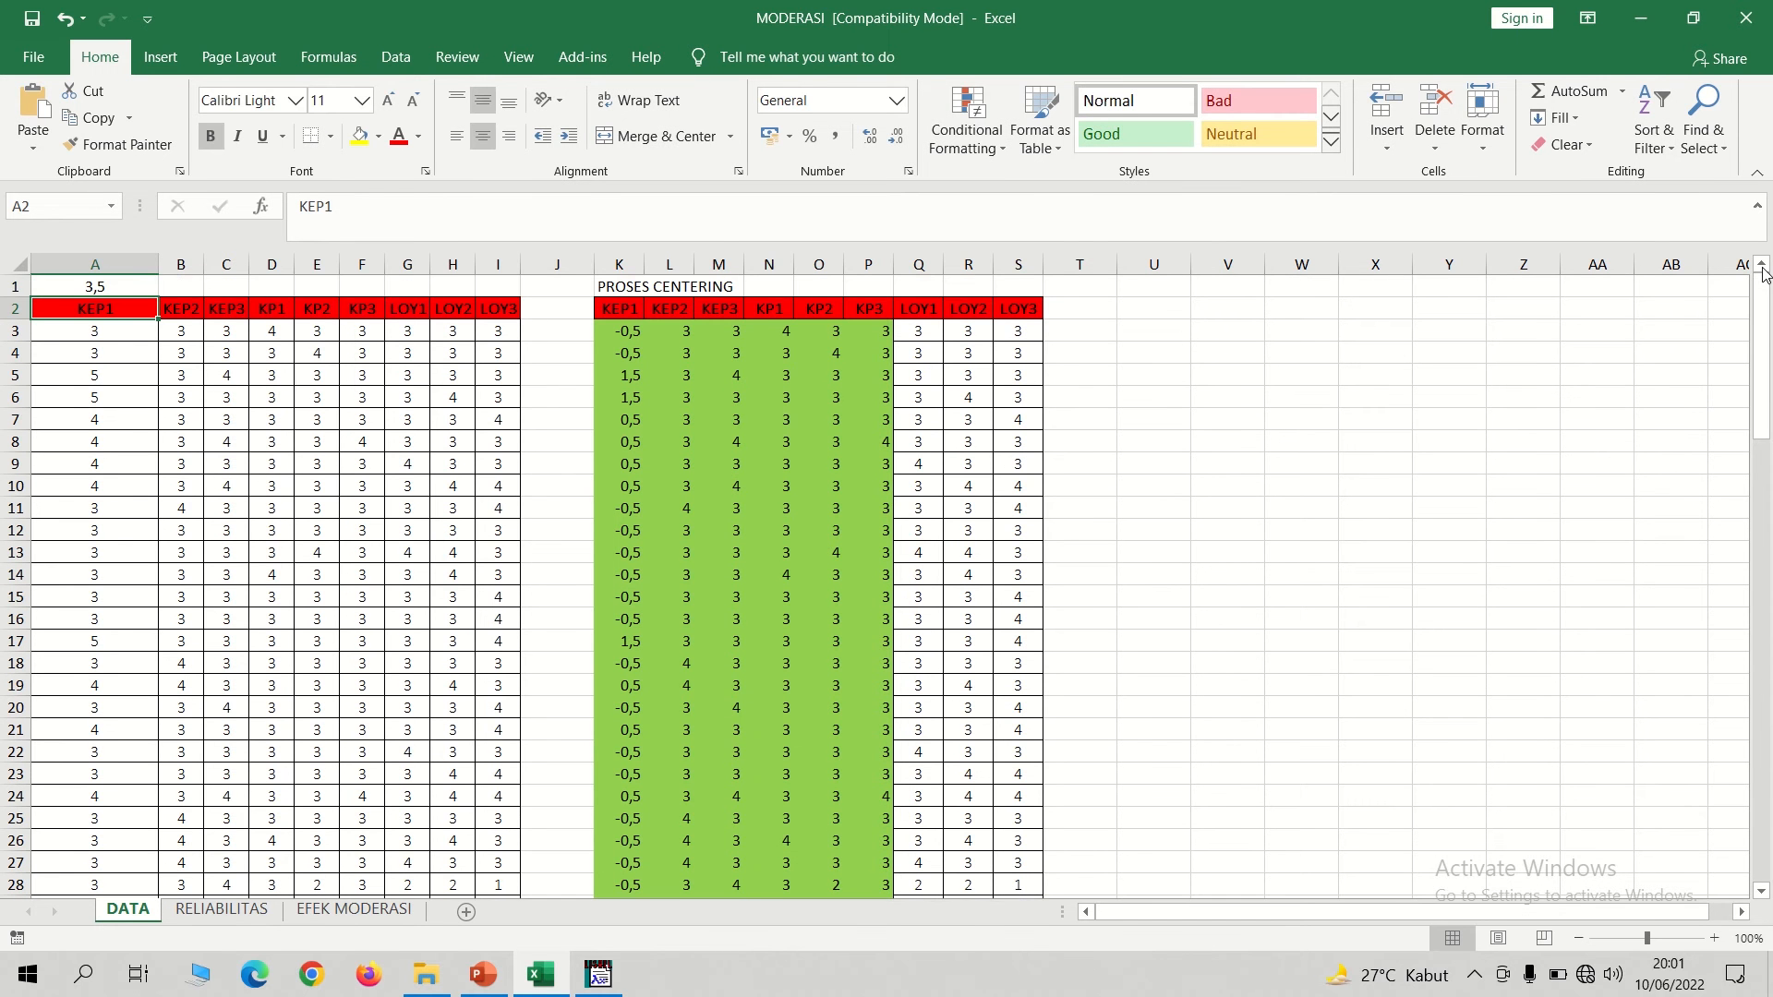
{"action": "left_click", "coordinate": [154, 286]}
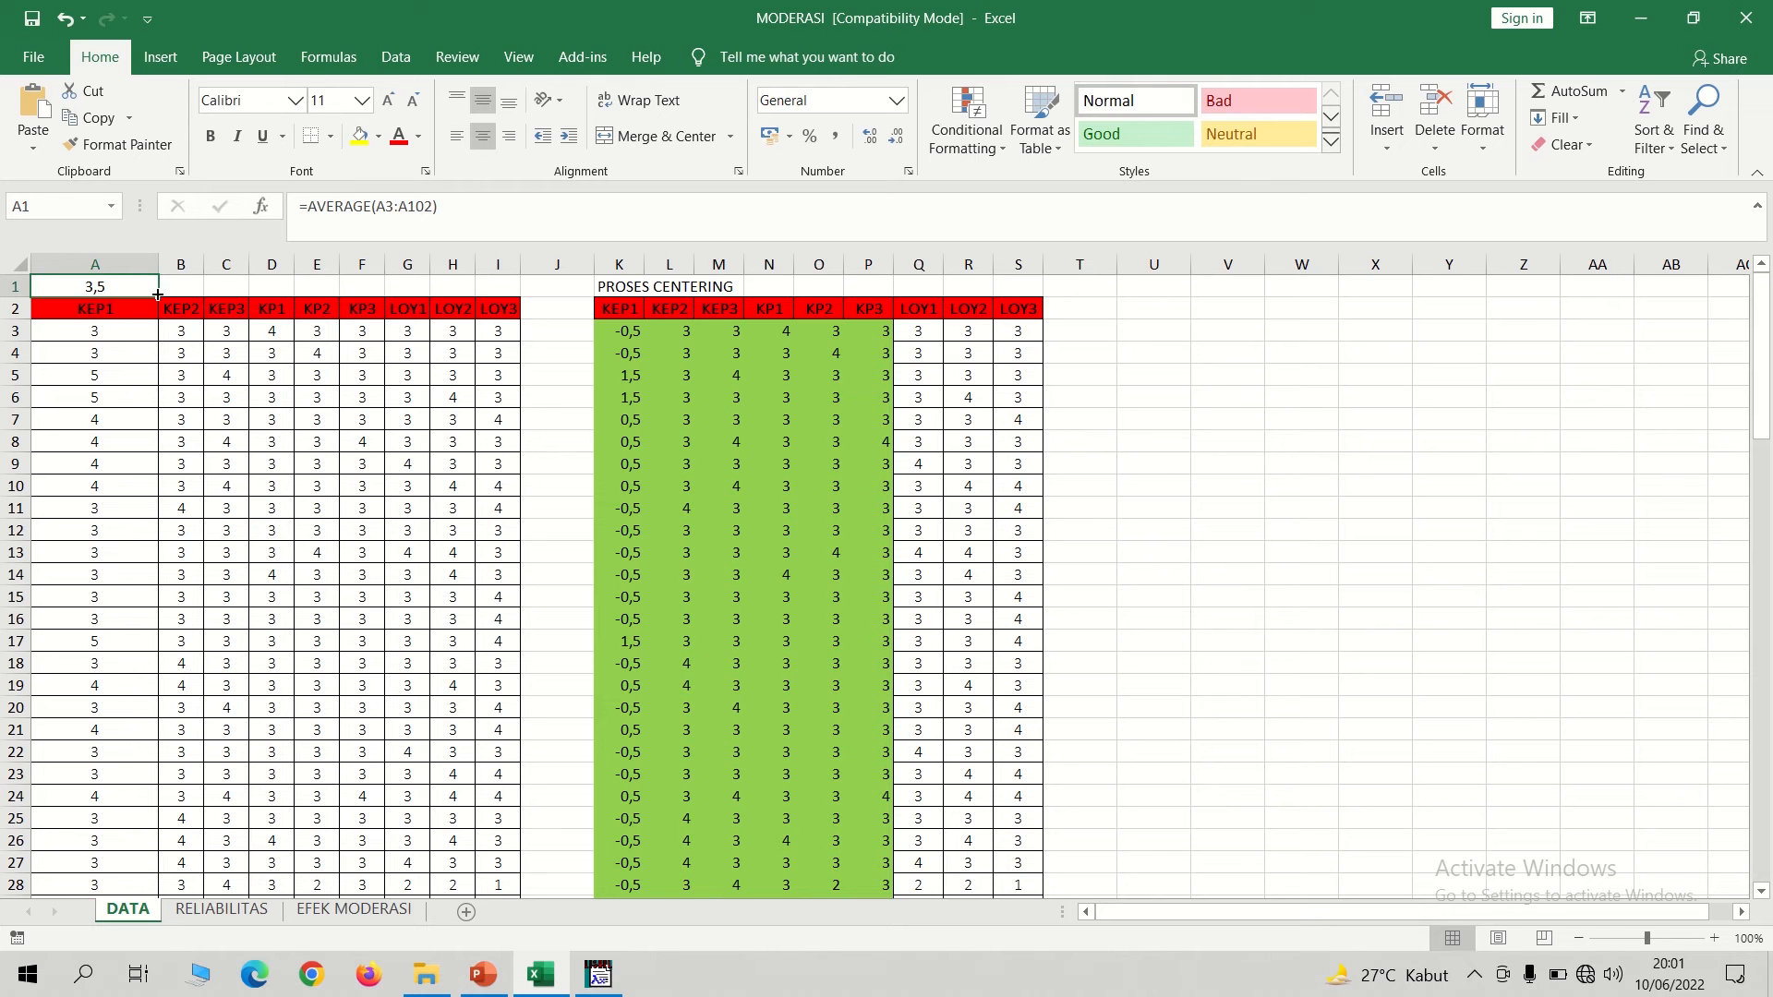
{"action": "left_click_drag", "start_coordinate": [158, 296], "coordinate": [379, 300]}
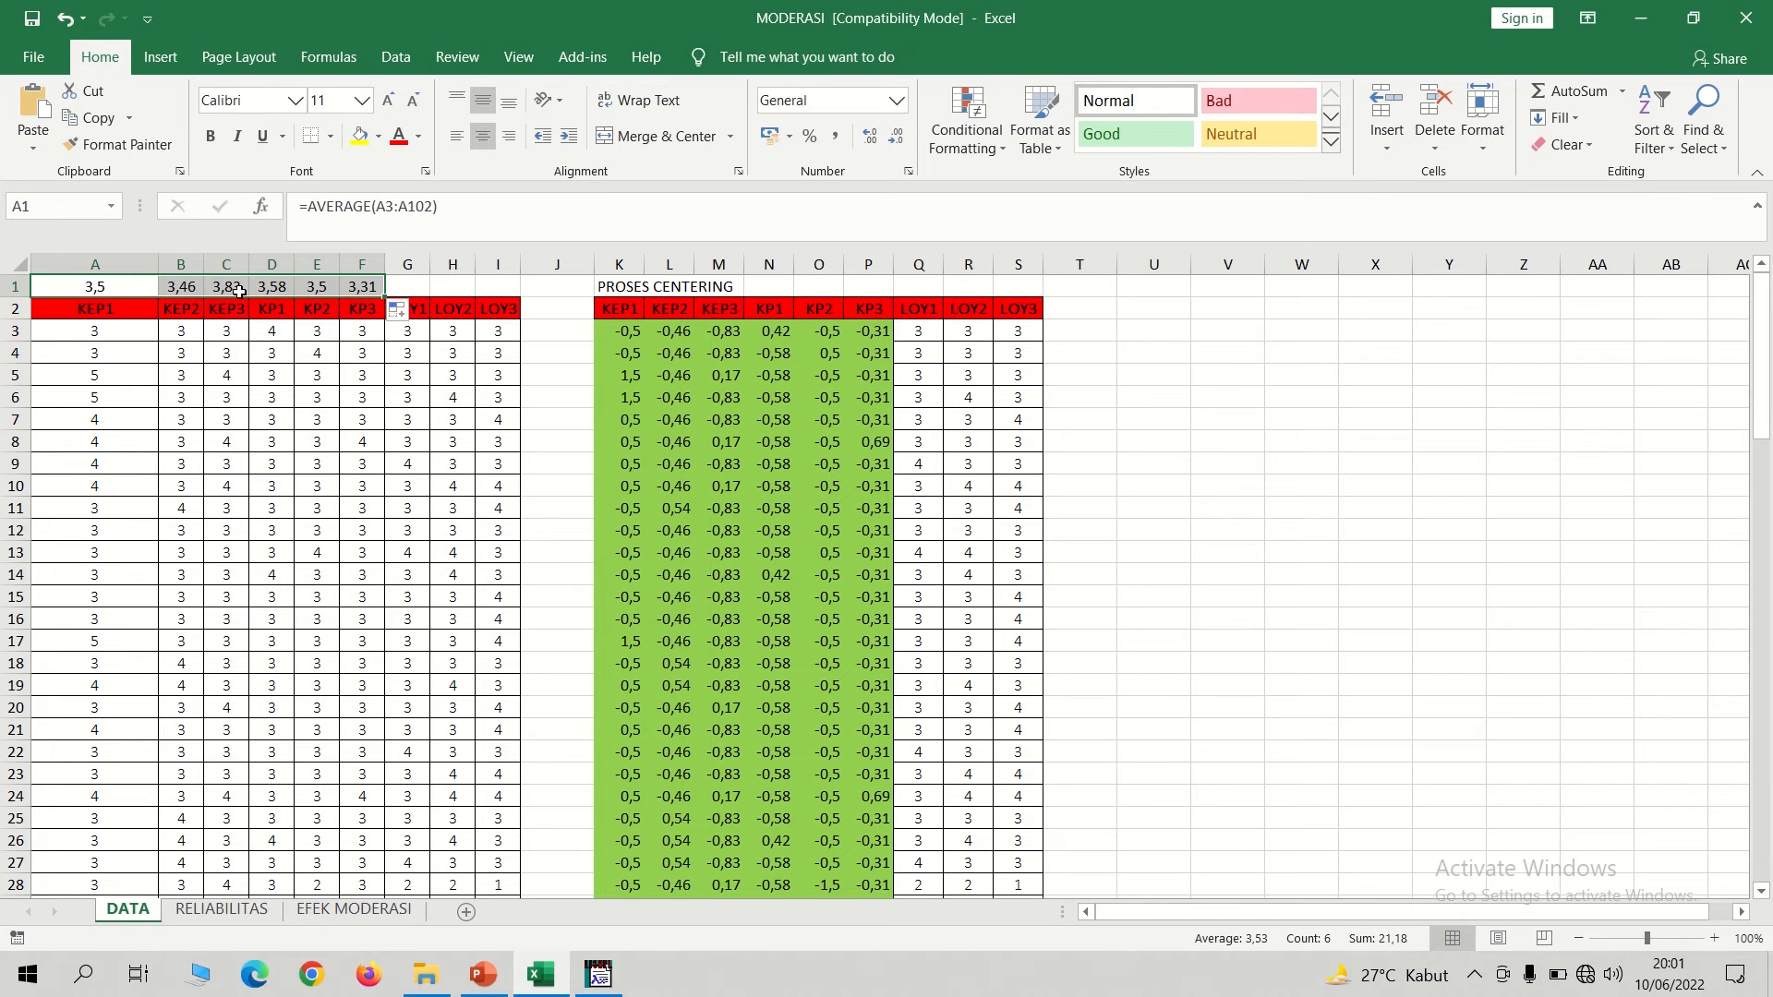
{"action": "left_click_drag", "start_coordinate": [157, 266], "coordinate": [86, 269]}
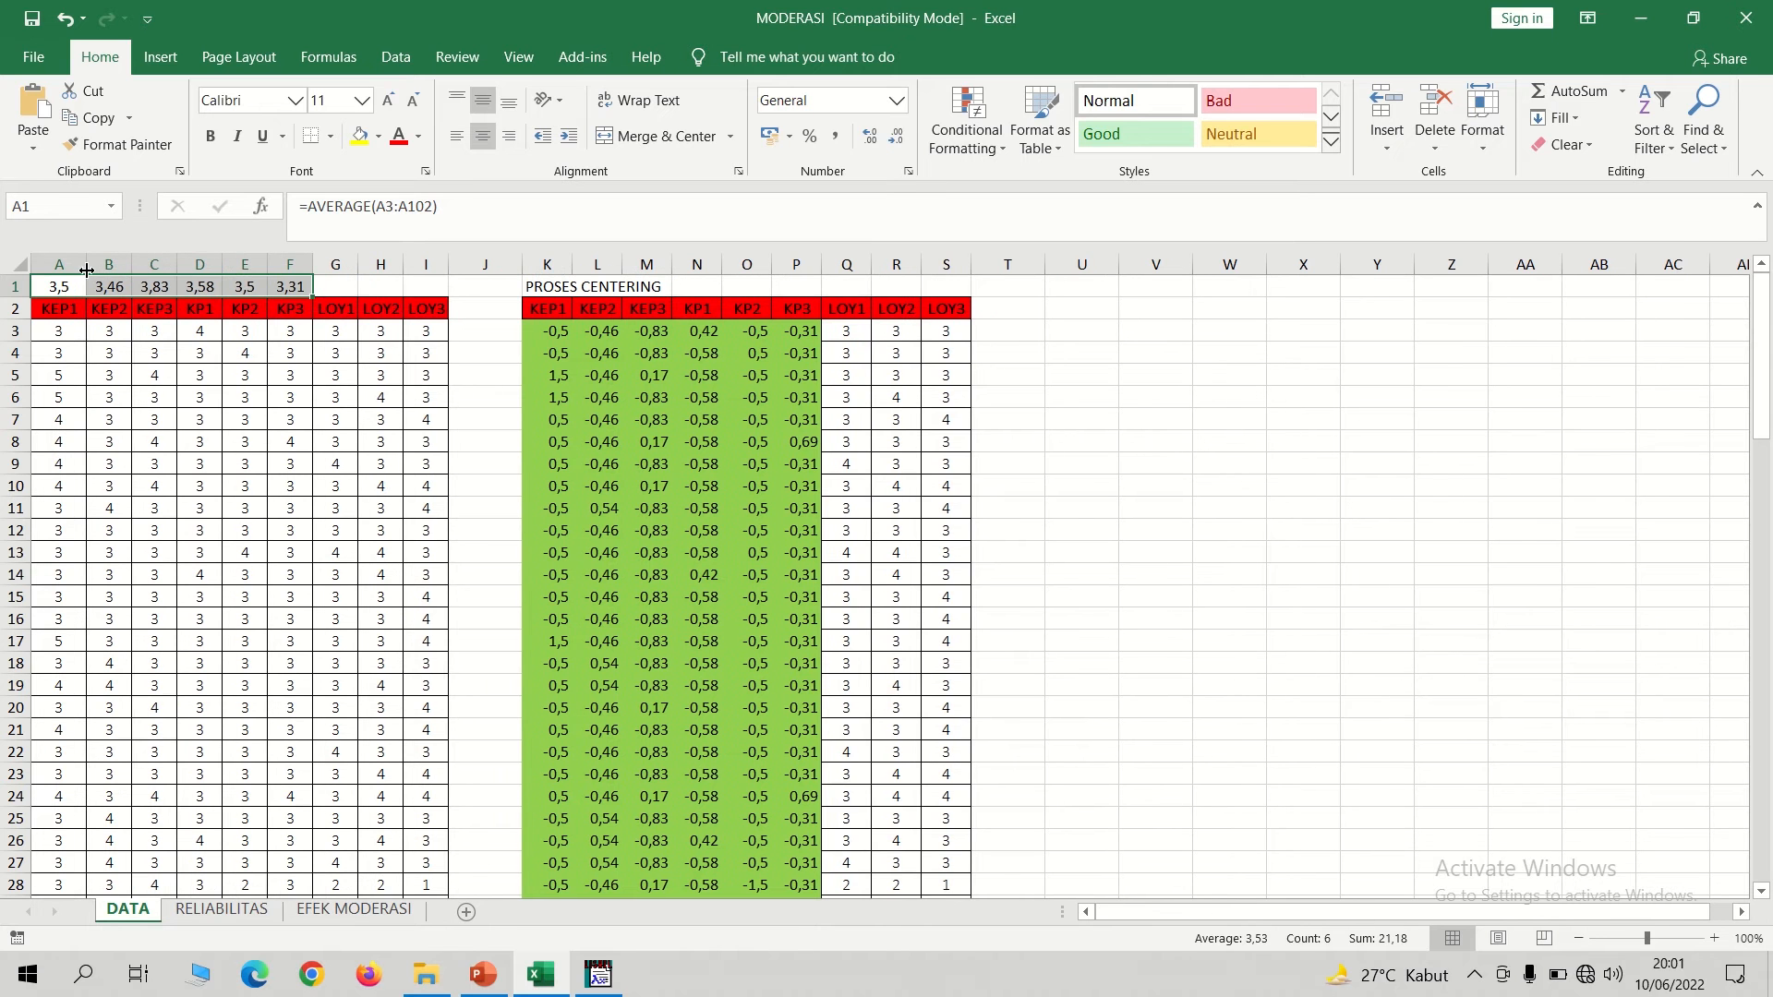
Enter the centering formula =A3-A1 in cell K3, the first KEP1 cell of the PROSES CENTERING table.
{"action": "left_click", "coordinate": [551, 329]}
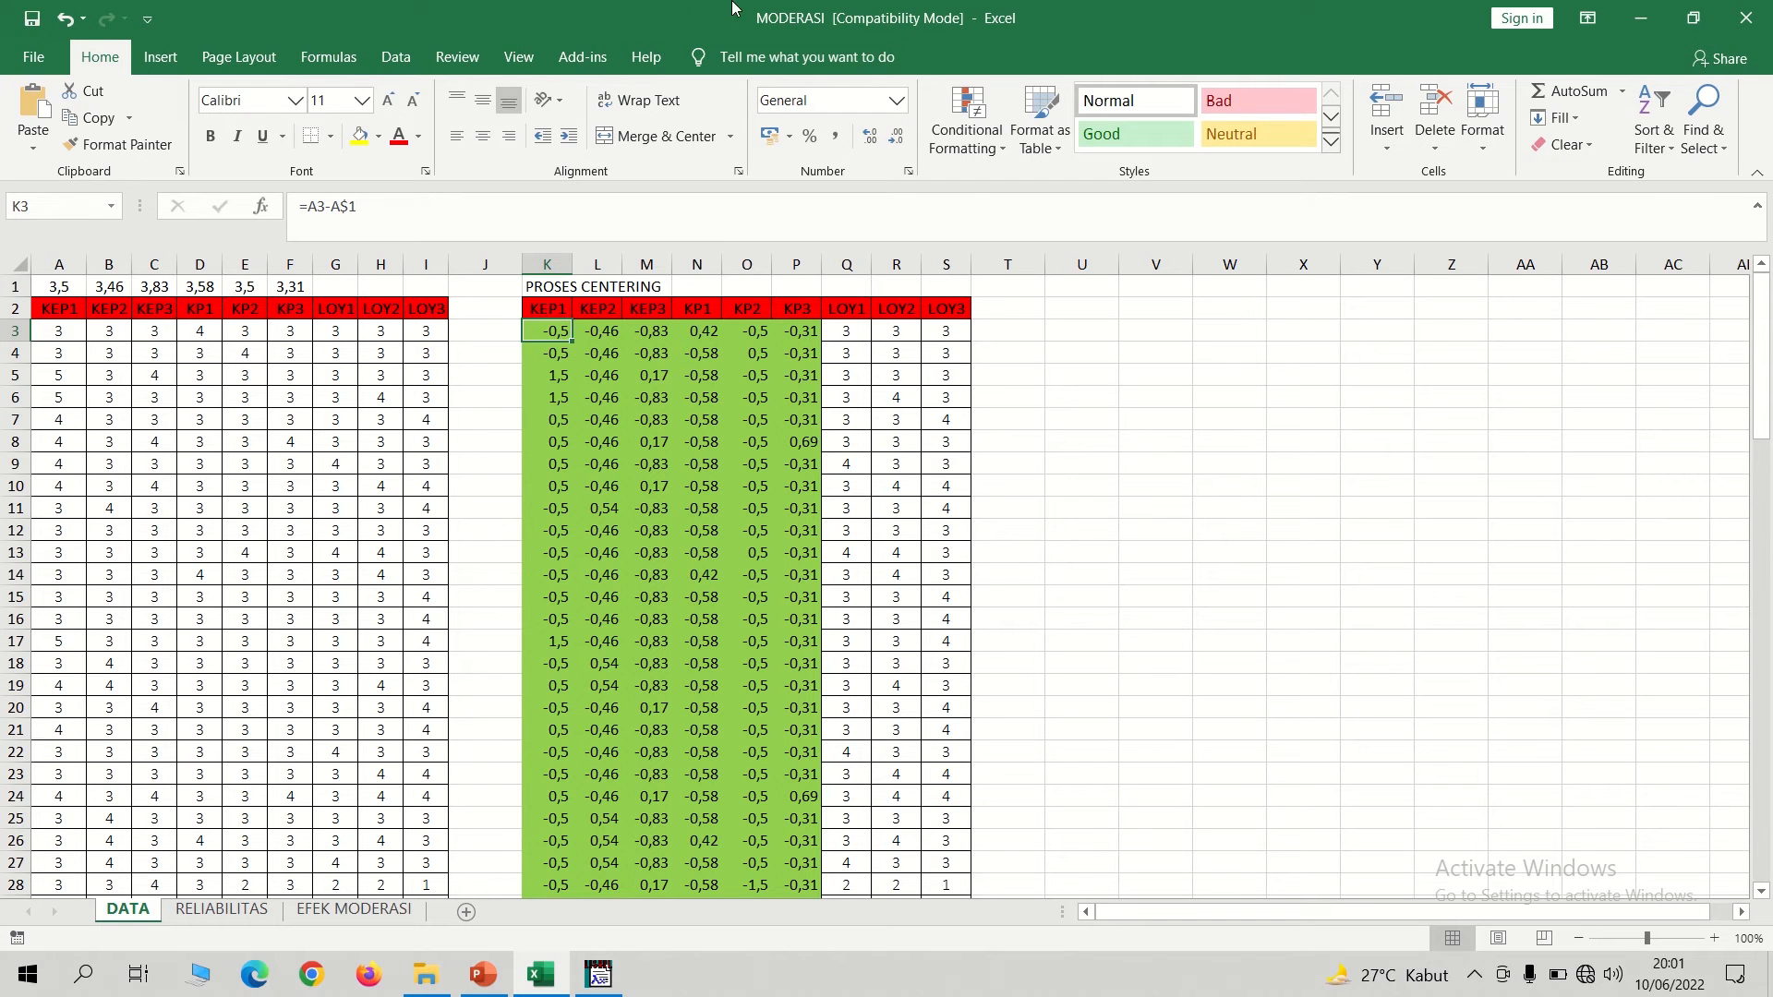
{"action": "left_click", "coordinate": [554, 331]}
{"action": "type", "text": "="}
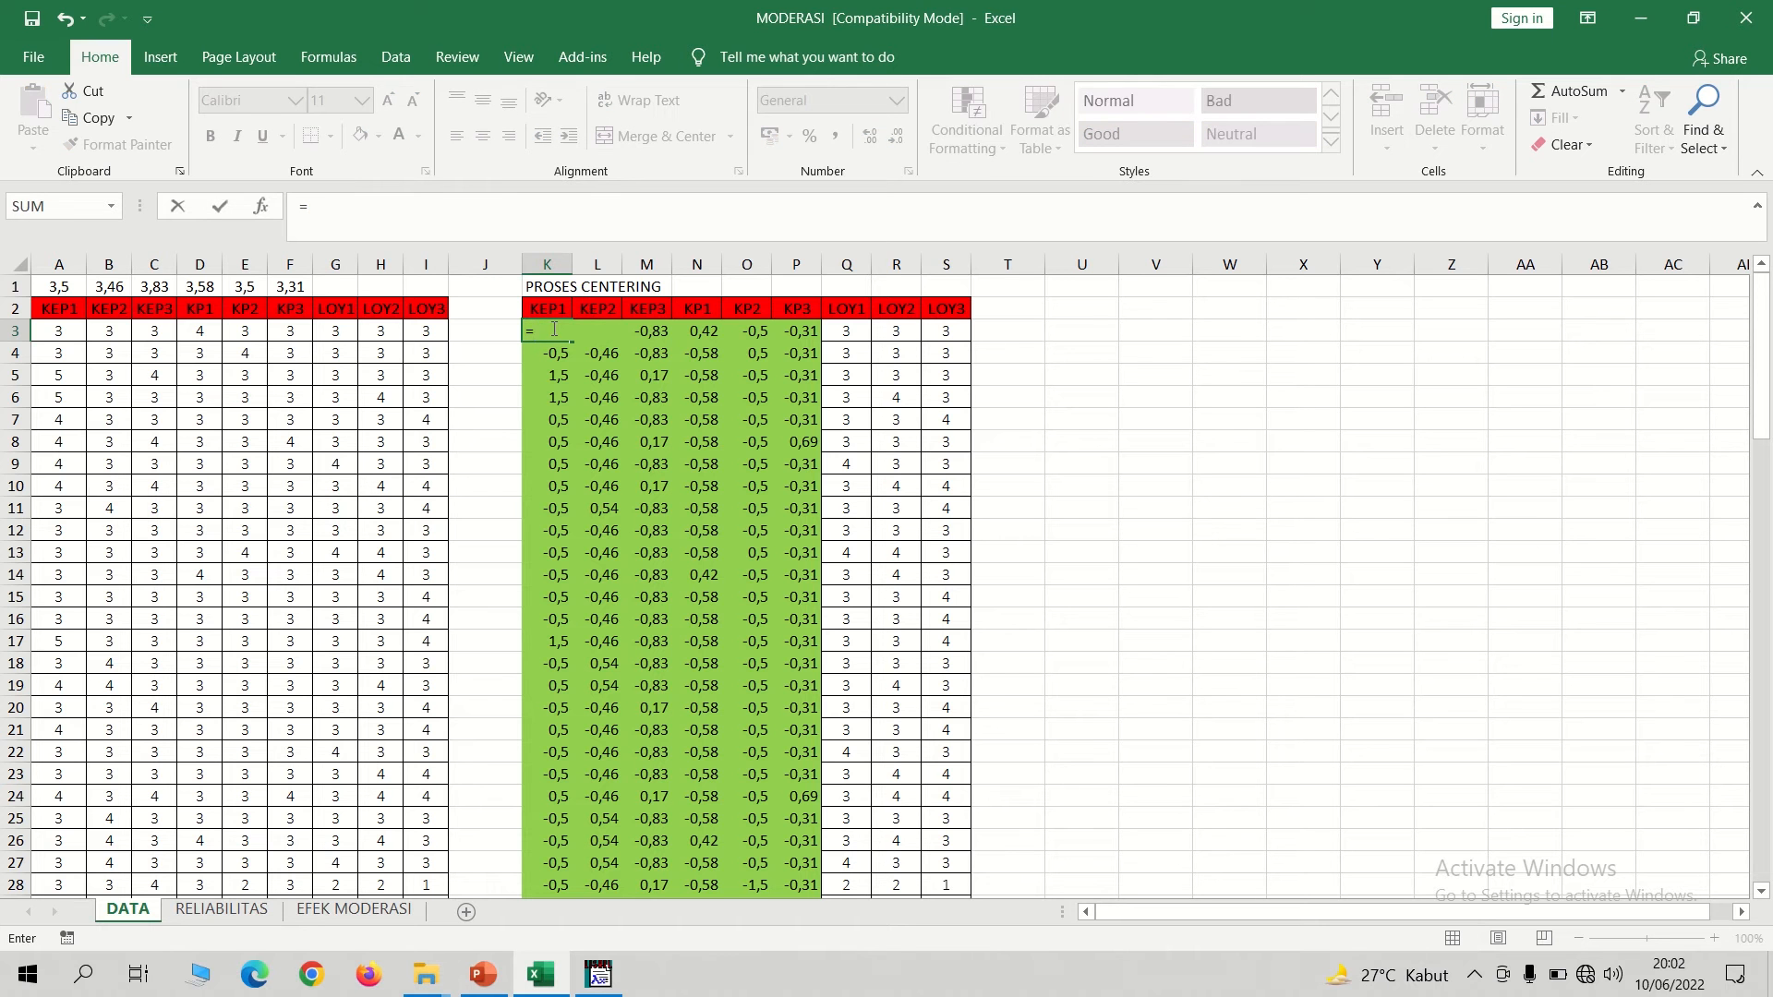
{"action": "left_click", "coordinate": [65, 333]}
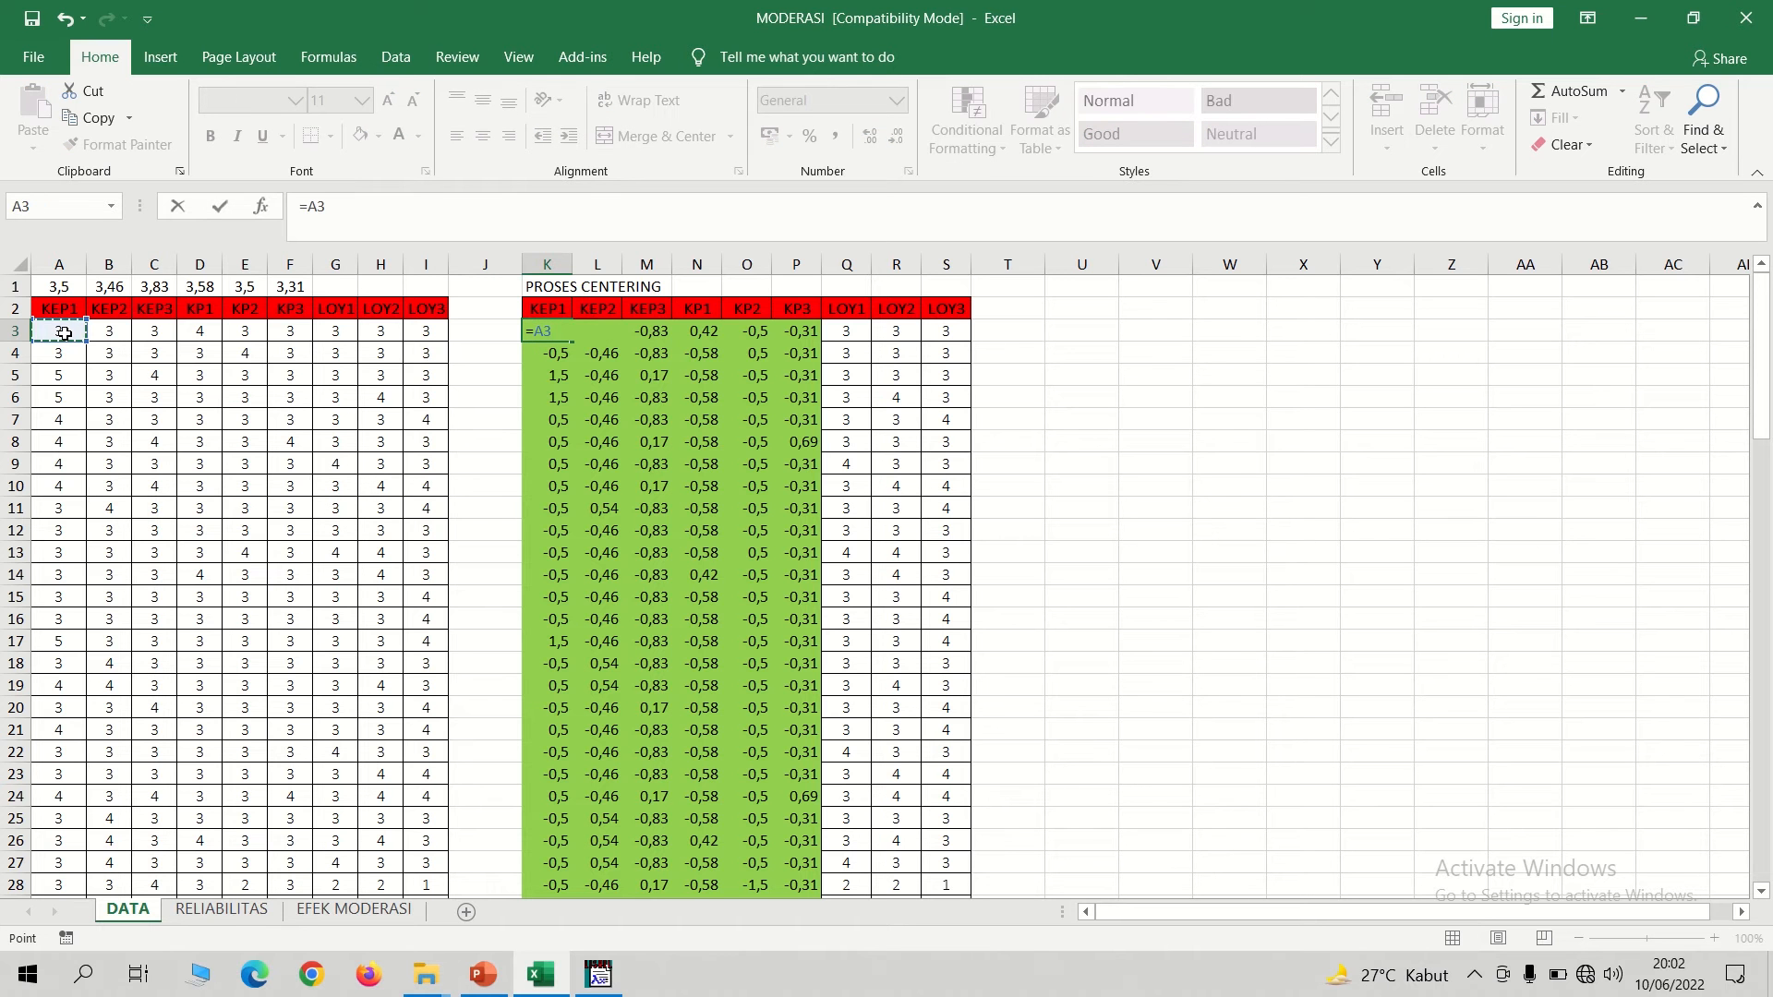
{"action": "type", "text": "-"}
{"action": "left_click", "coordinate": [64, 294]}
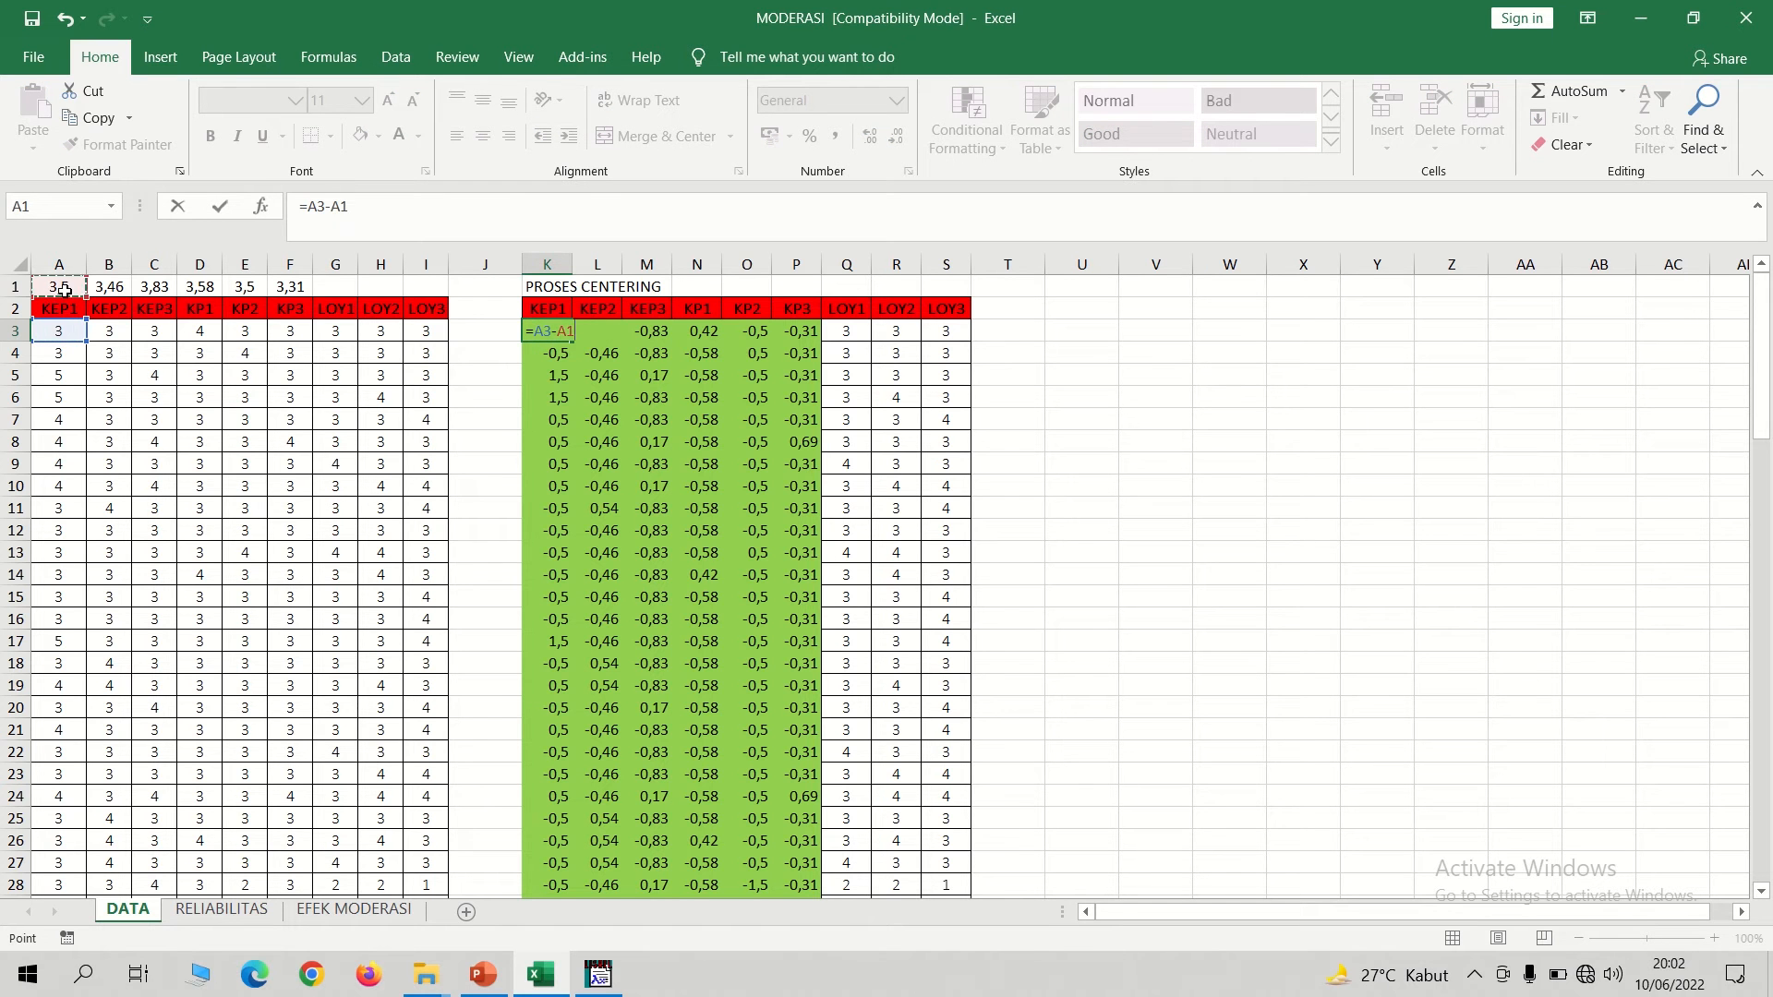
{"action": "key", "text": "F4"}
{"action": "key", "text": "F4"}
{"action": "key", "text": "Return"}
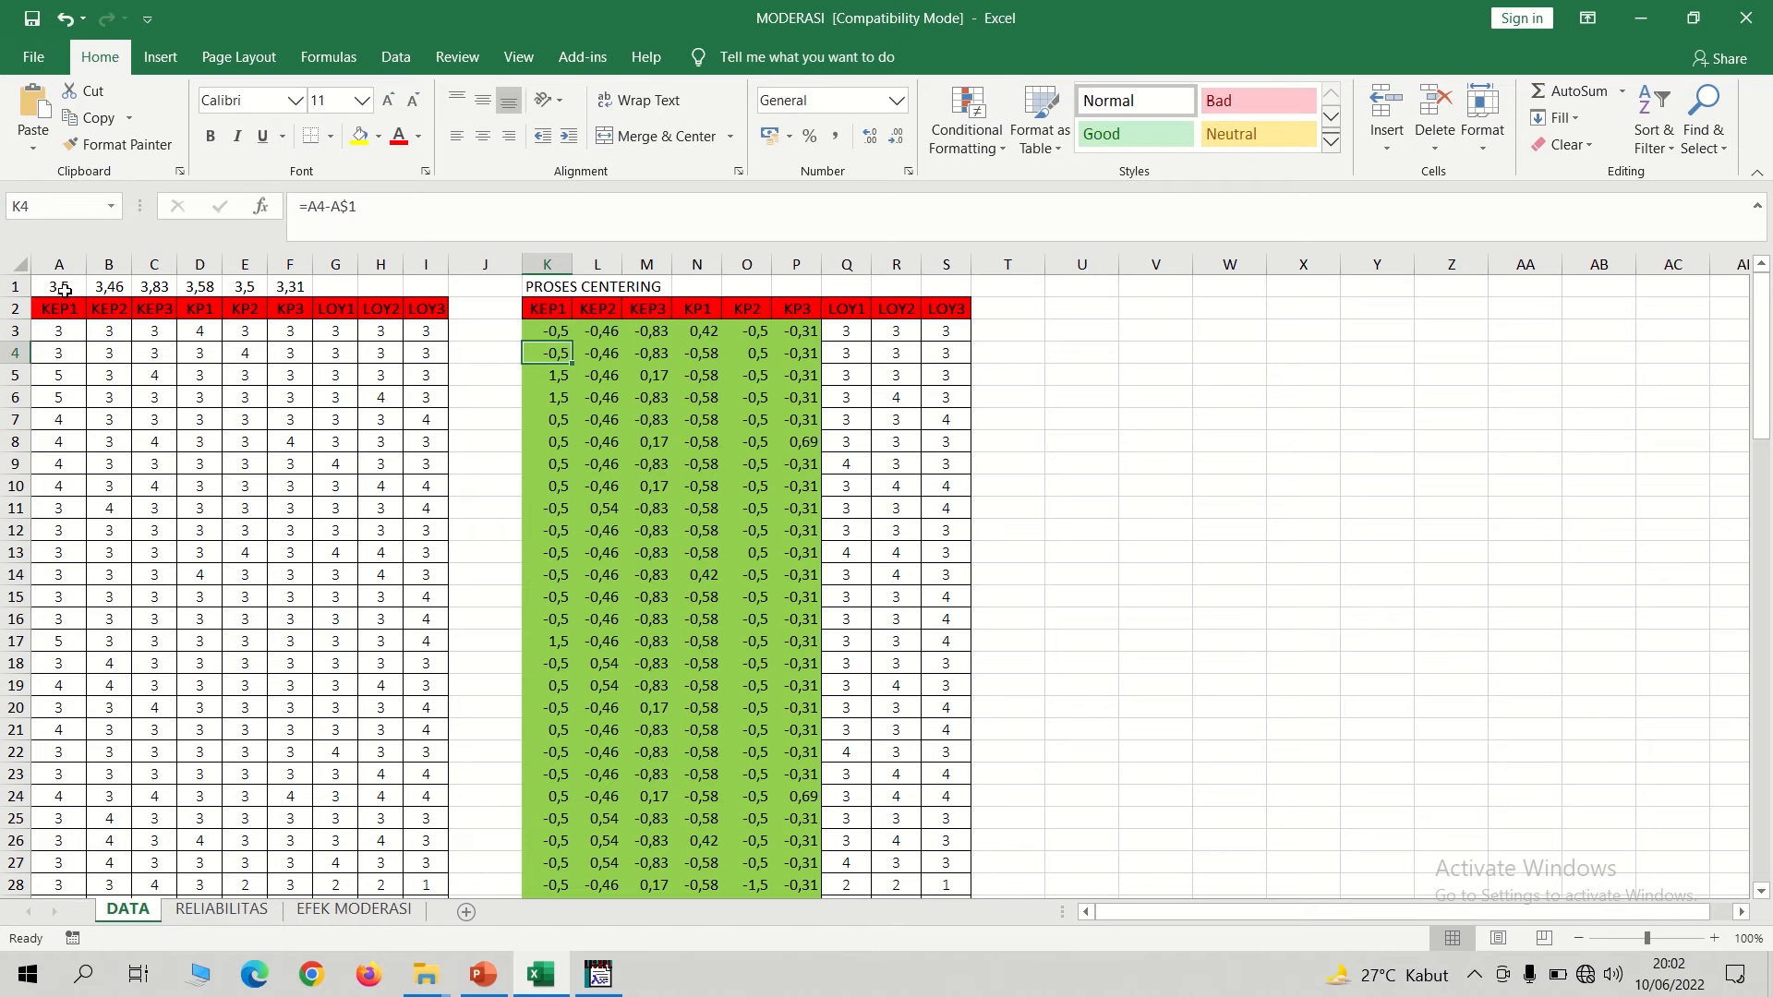
Lock the row of the average reference in K3 so the formula reads =A3-A$1.
{"action": "key", "text": "Up"}
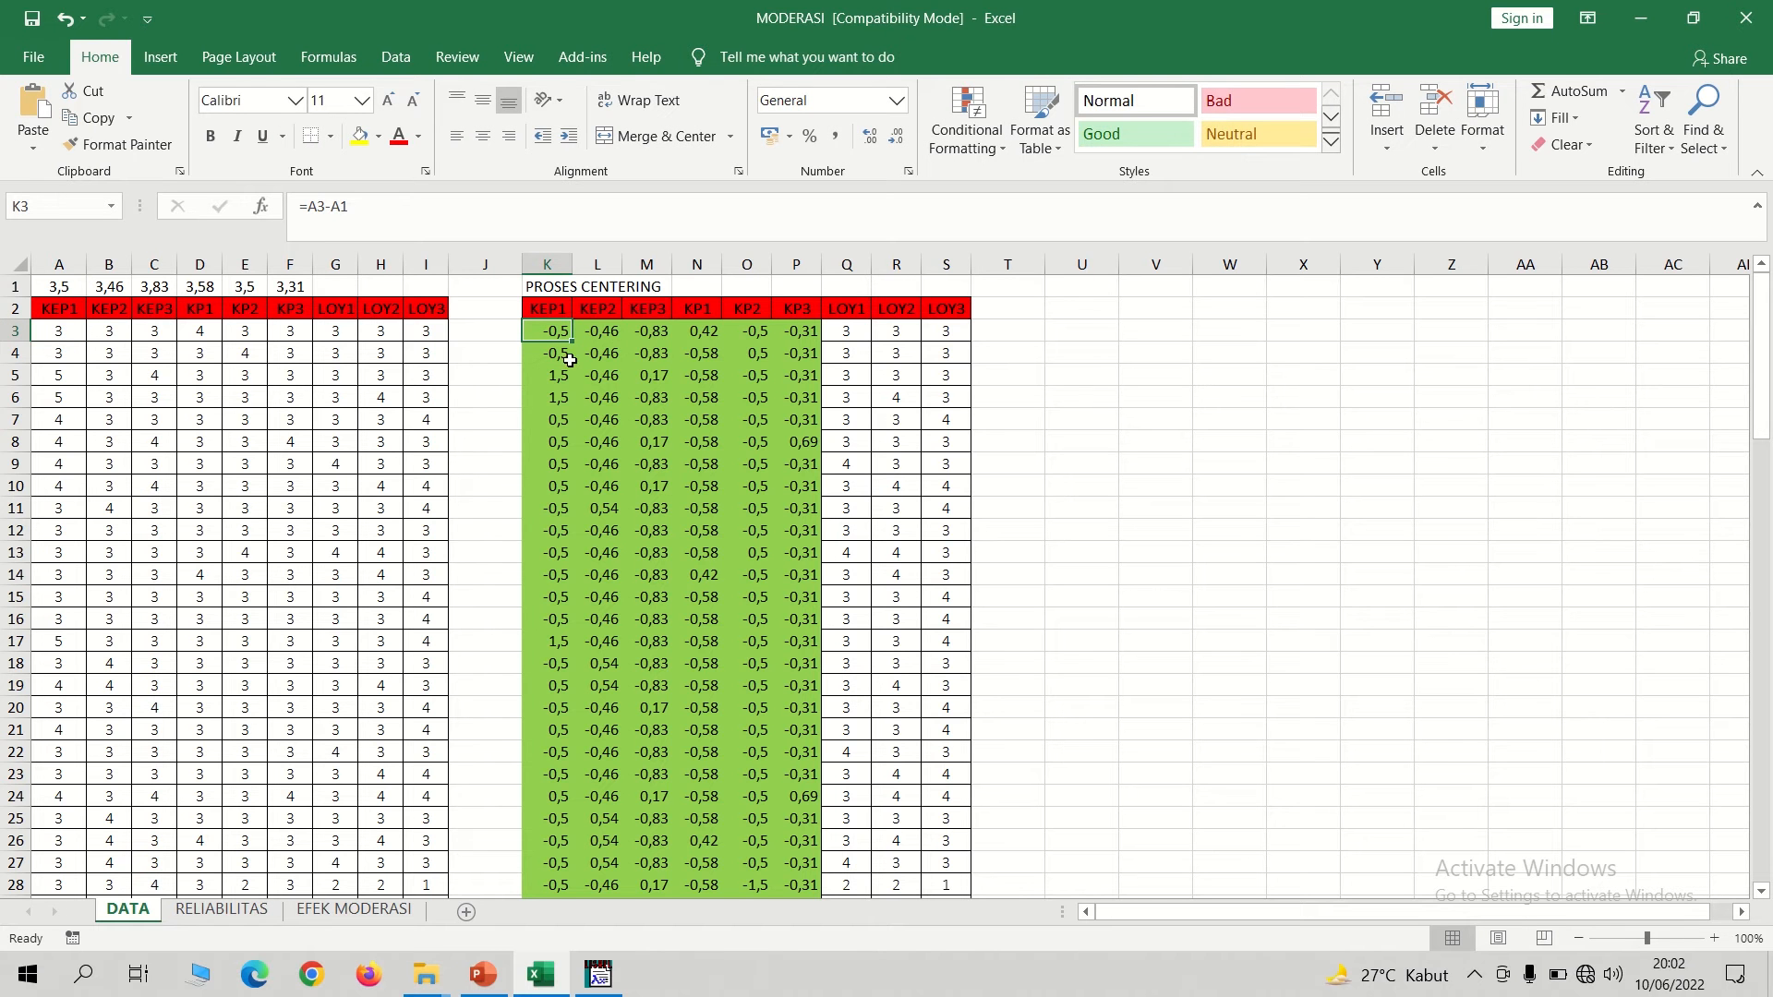
{"action": "left_click", "coordinate": [344, 206]}
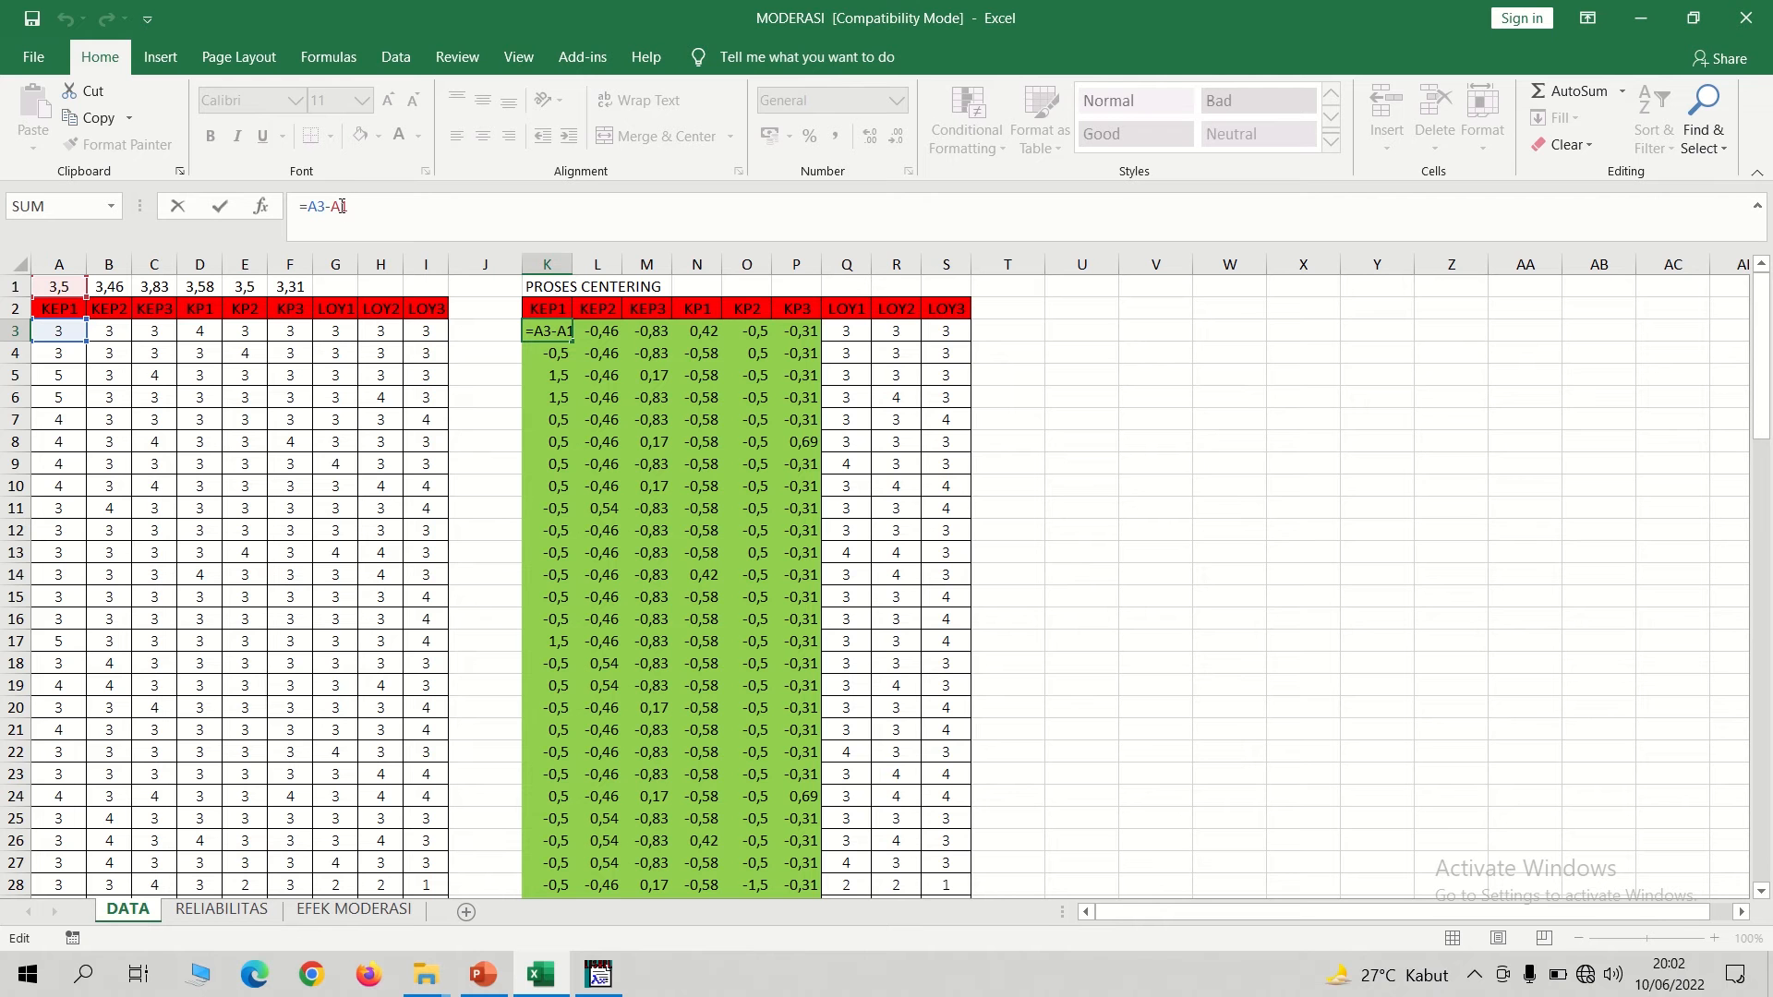
{"action": "type", "text": "$"}
{"action": "key", "text": "Return"}
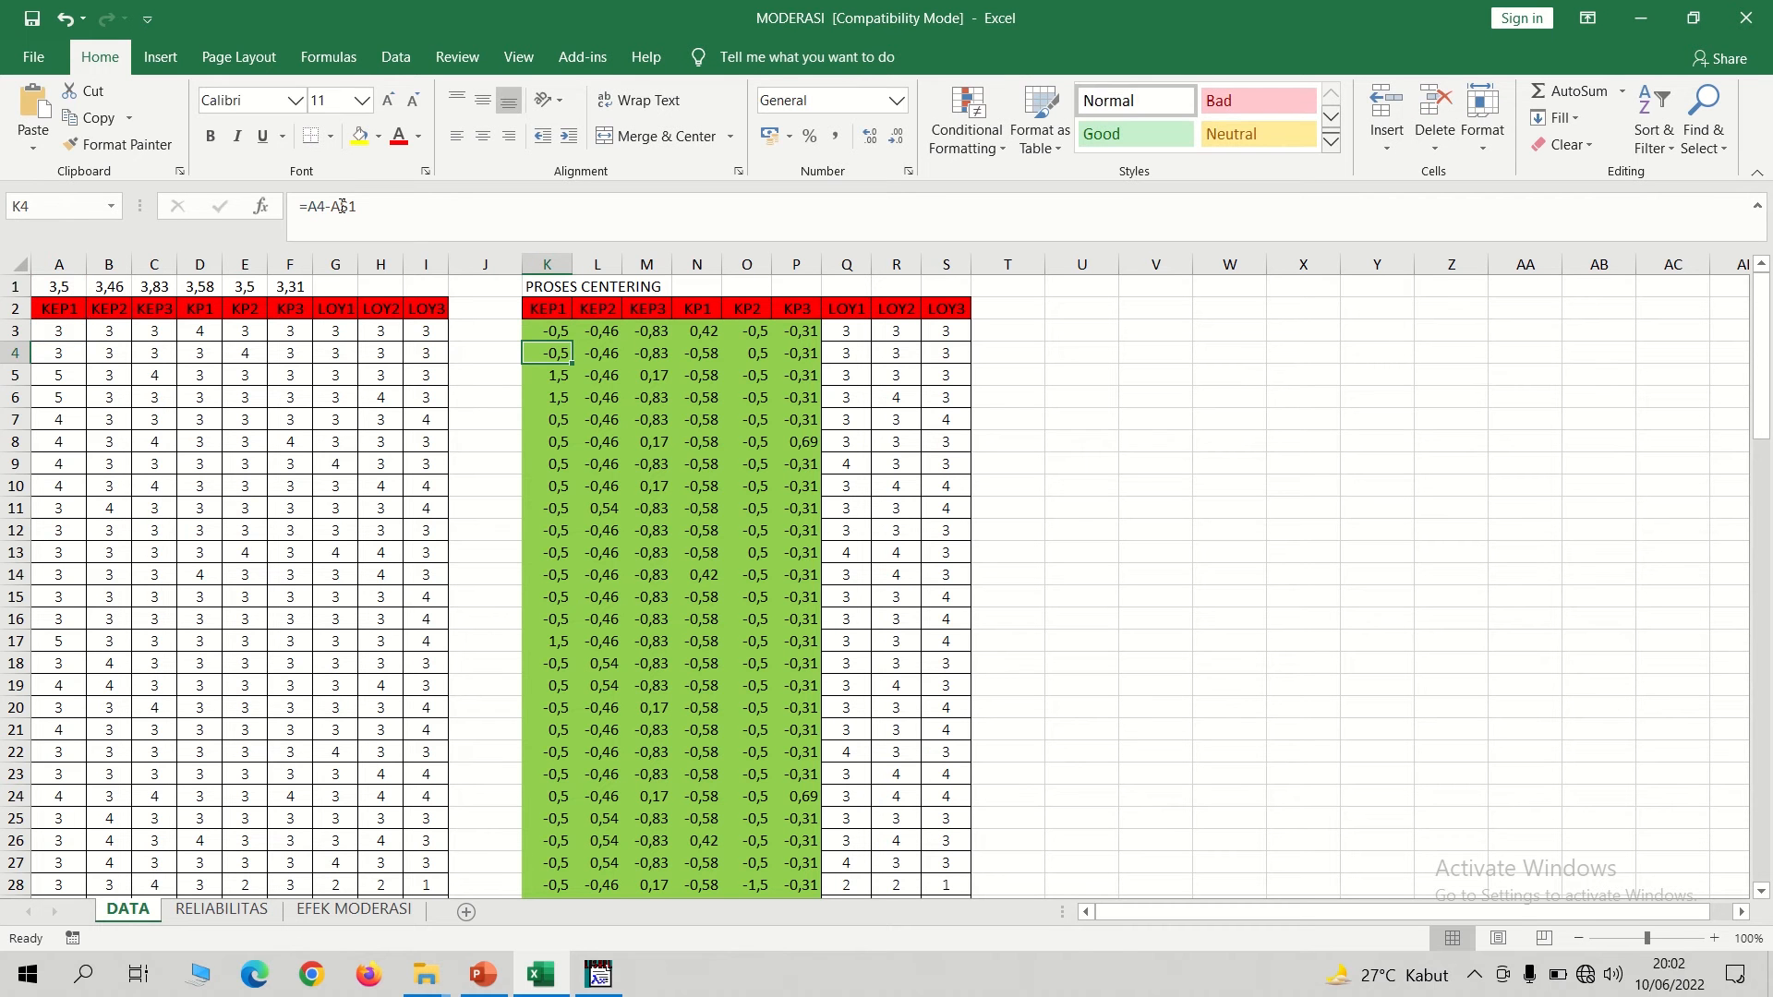
Fill the centering formula from K3 across to column P and down to row 102.
{"action": "left_click", "coordinate": [559, 330]}
{"action": "left_click_drag", "start_coordinate": [570, 341], "coordinate": [816, 872]}
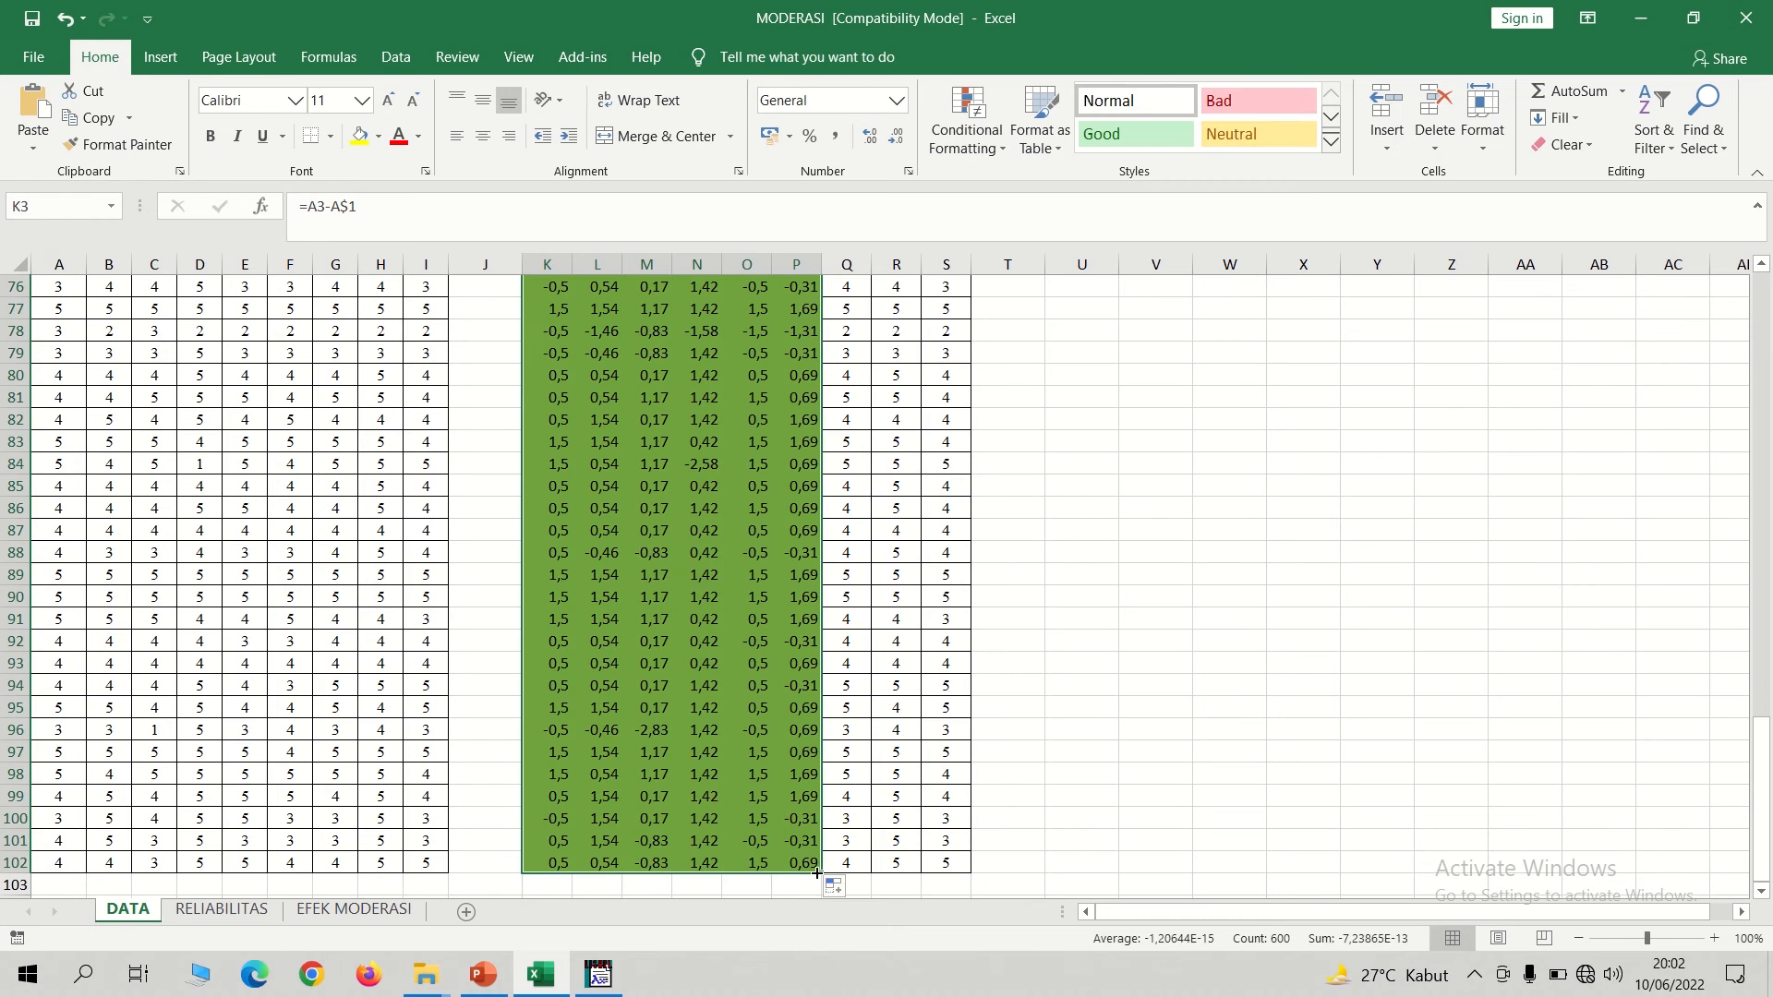
{"action": "left_click", "coordinate": [1199, 786]}
{"action": "left_click_drag", "start_coordinate": [1762, 813], "coordinate": [1764, 350]}
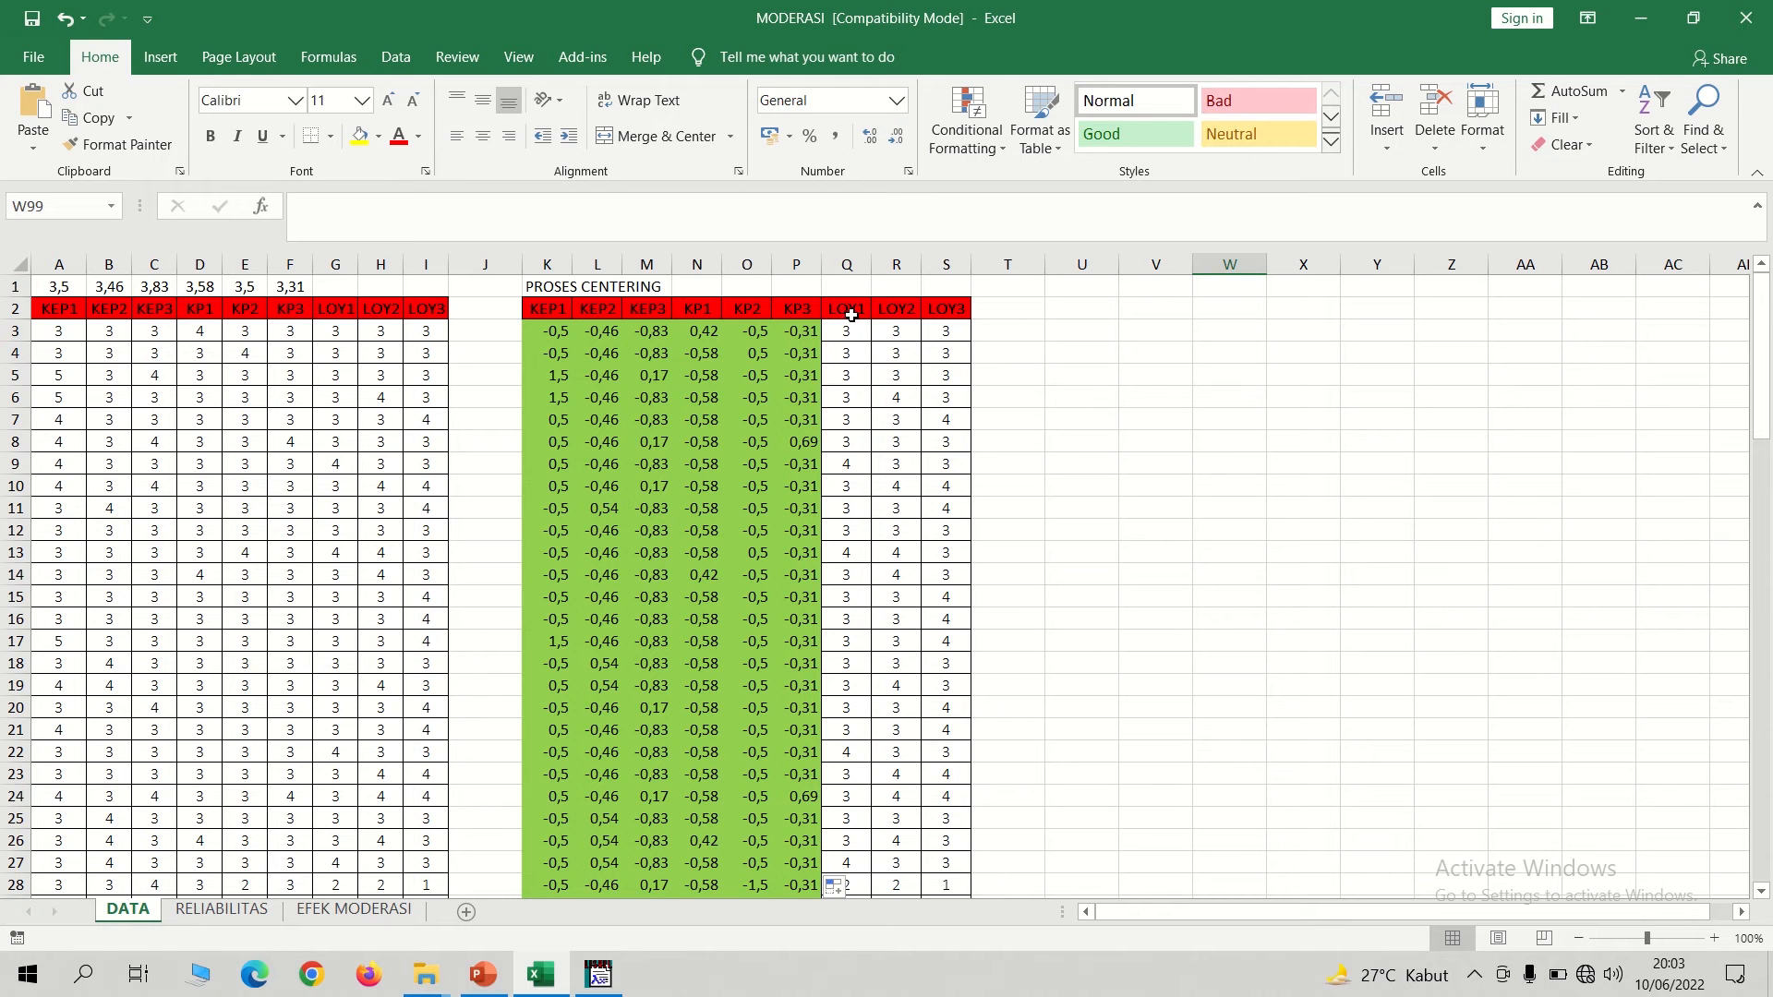
{"action": "left_click_drag", "start_coordinate": [351, 333], "coordinate": [411, 534]}
{"action": "left_click", "coordinate": [1108, 601]}
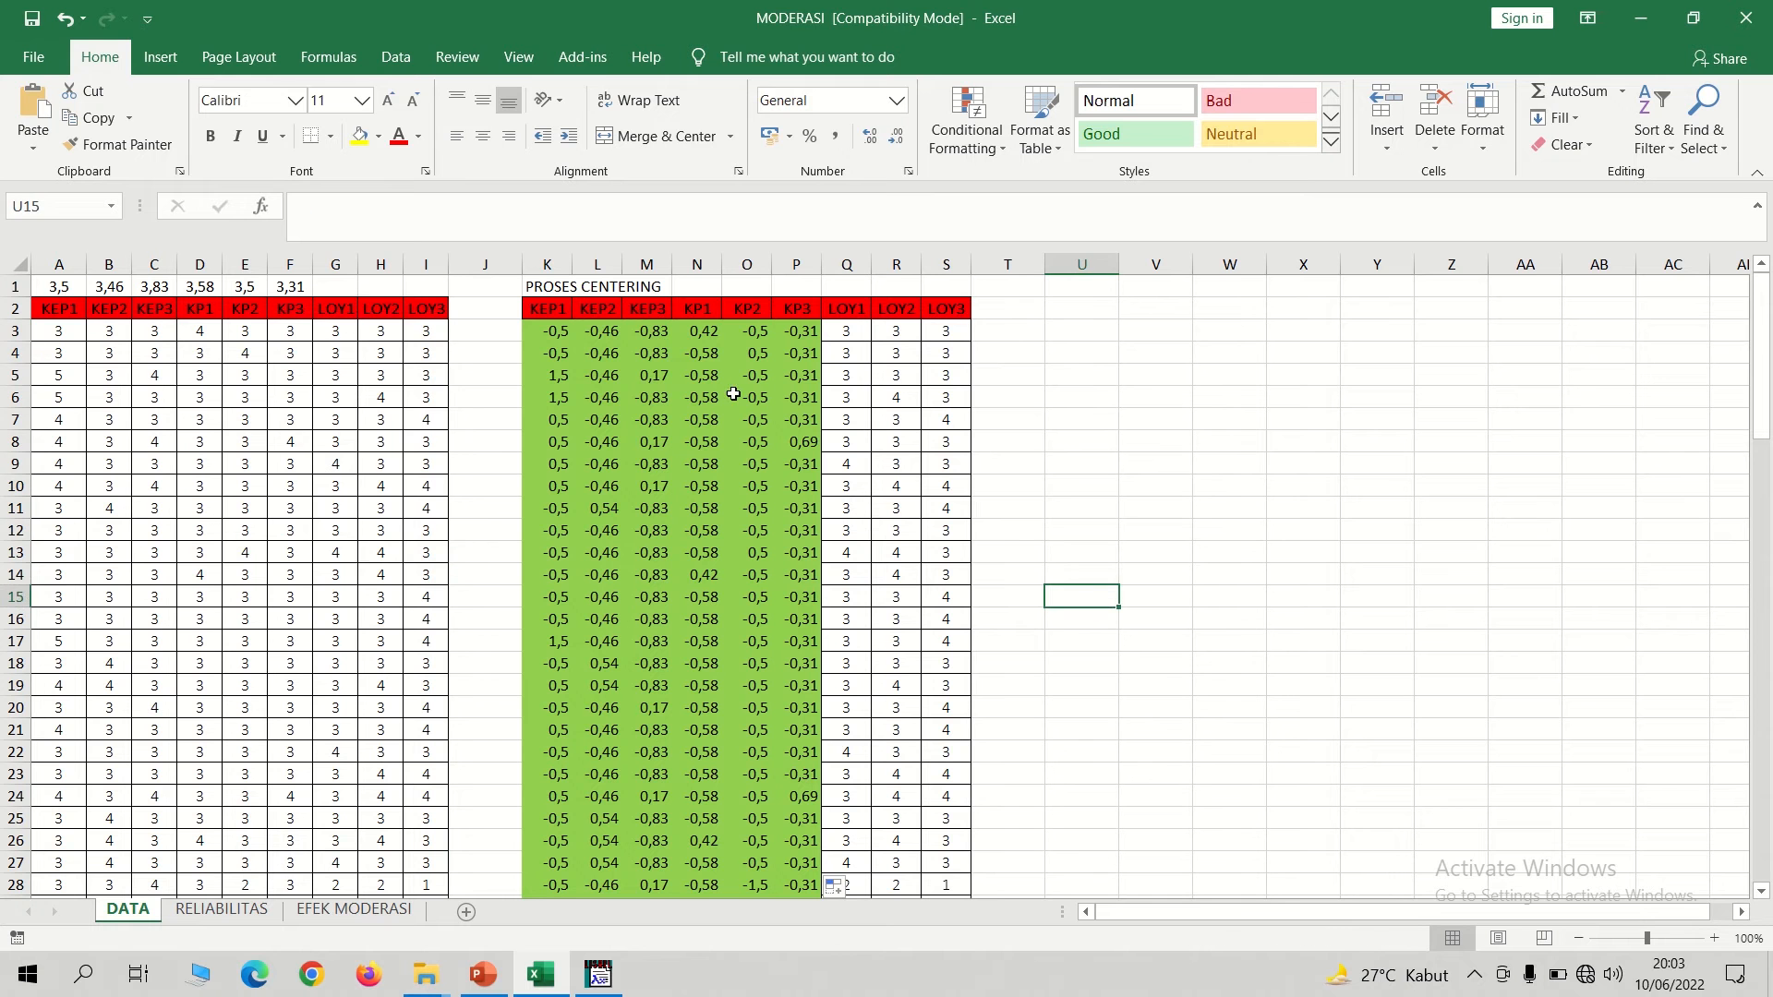
Copy the PROSES CENTERING table with its headers, K2:S102, and create a new blank workbook.
{"action": "left_click_drag", "start_coordinate": [541, 308], "coordinate": [946, 854]}
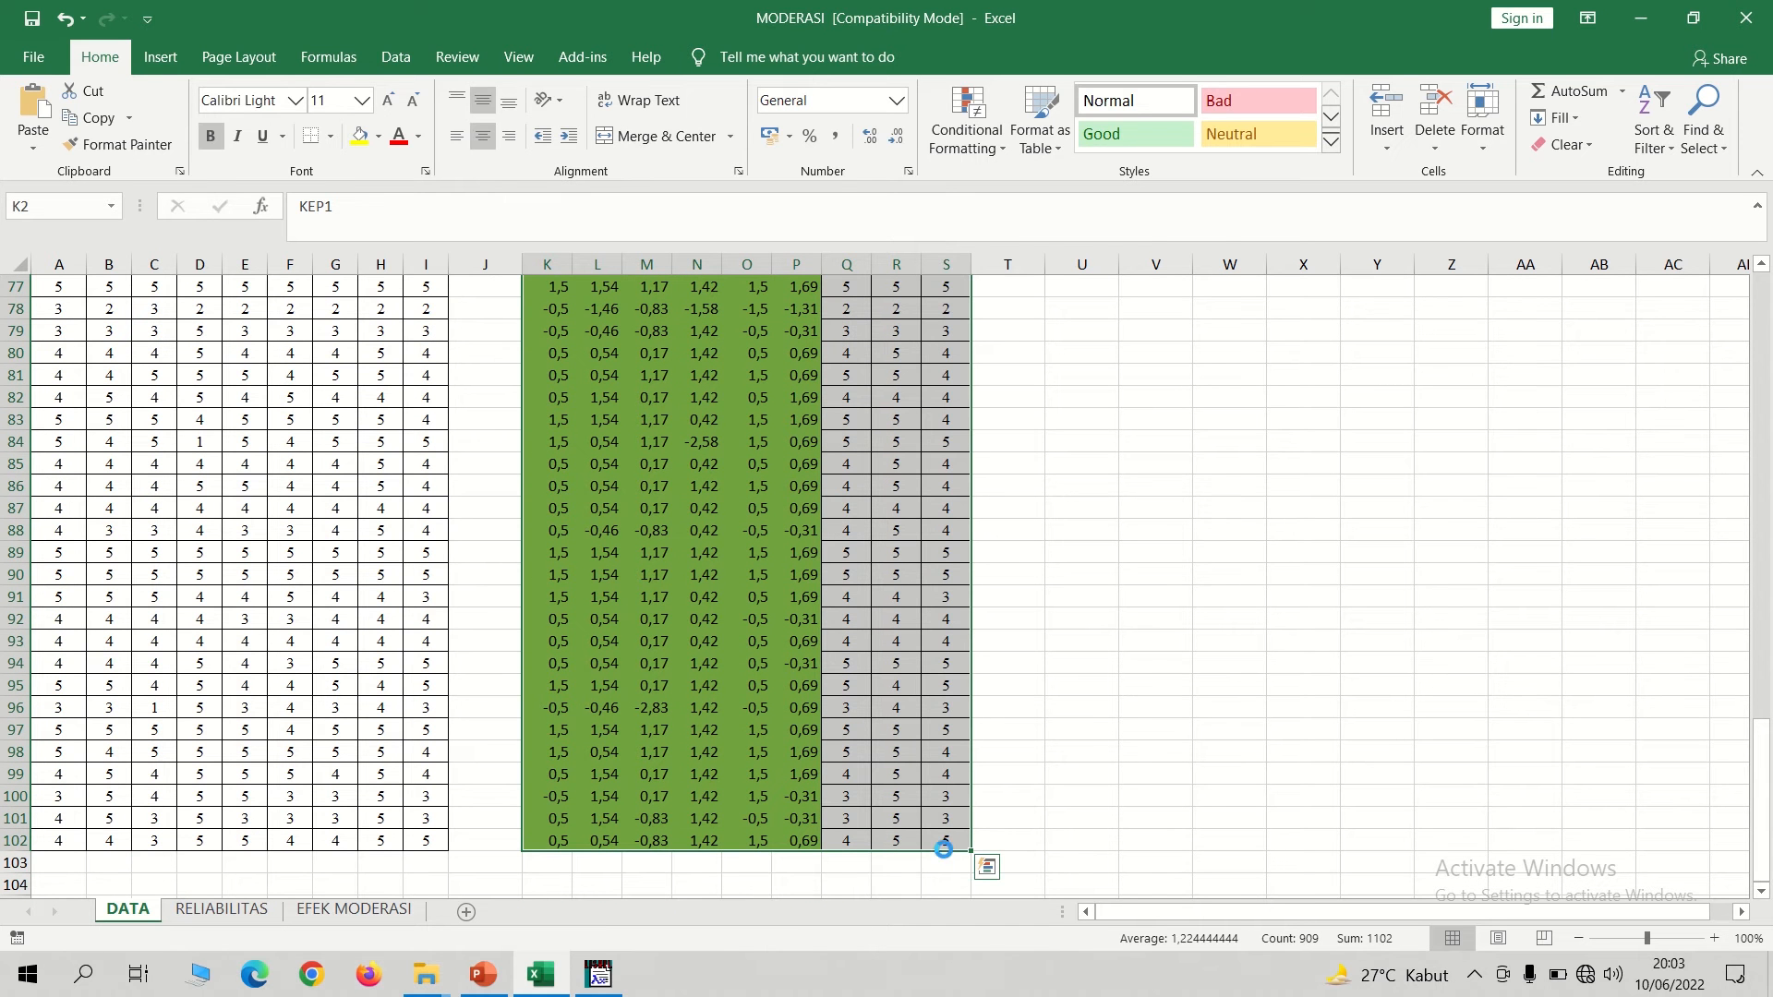
{"action": "key", "text": "ctrl+c"}
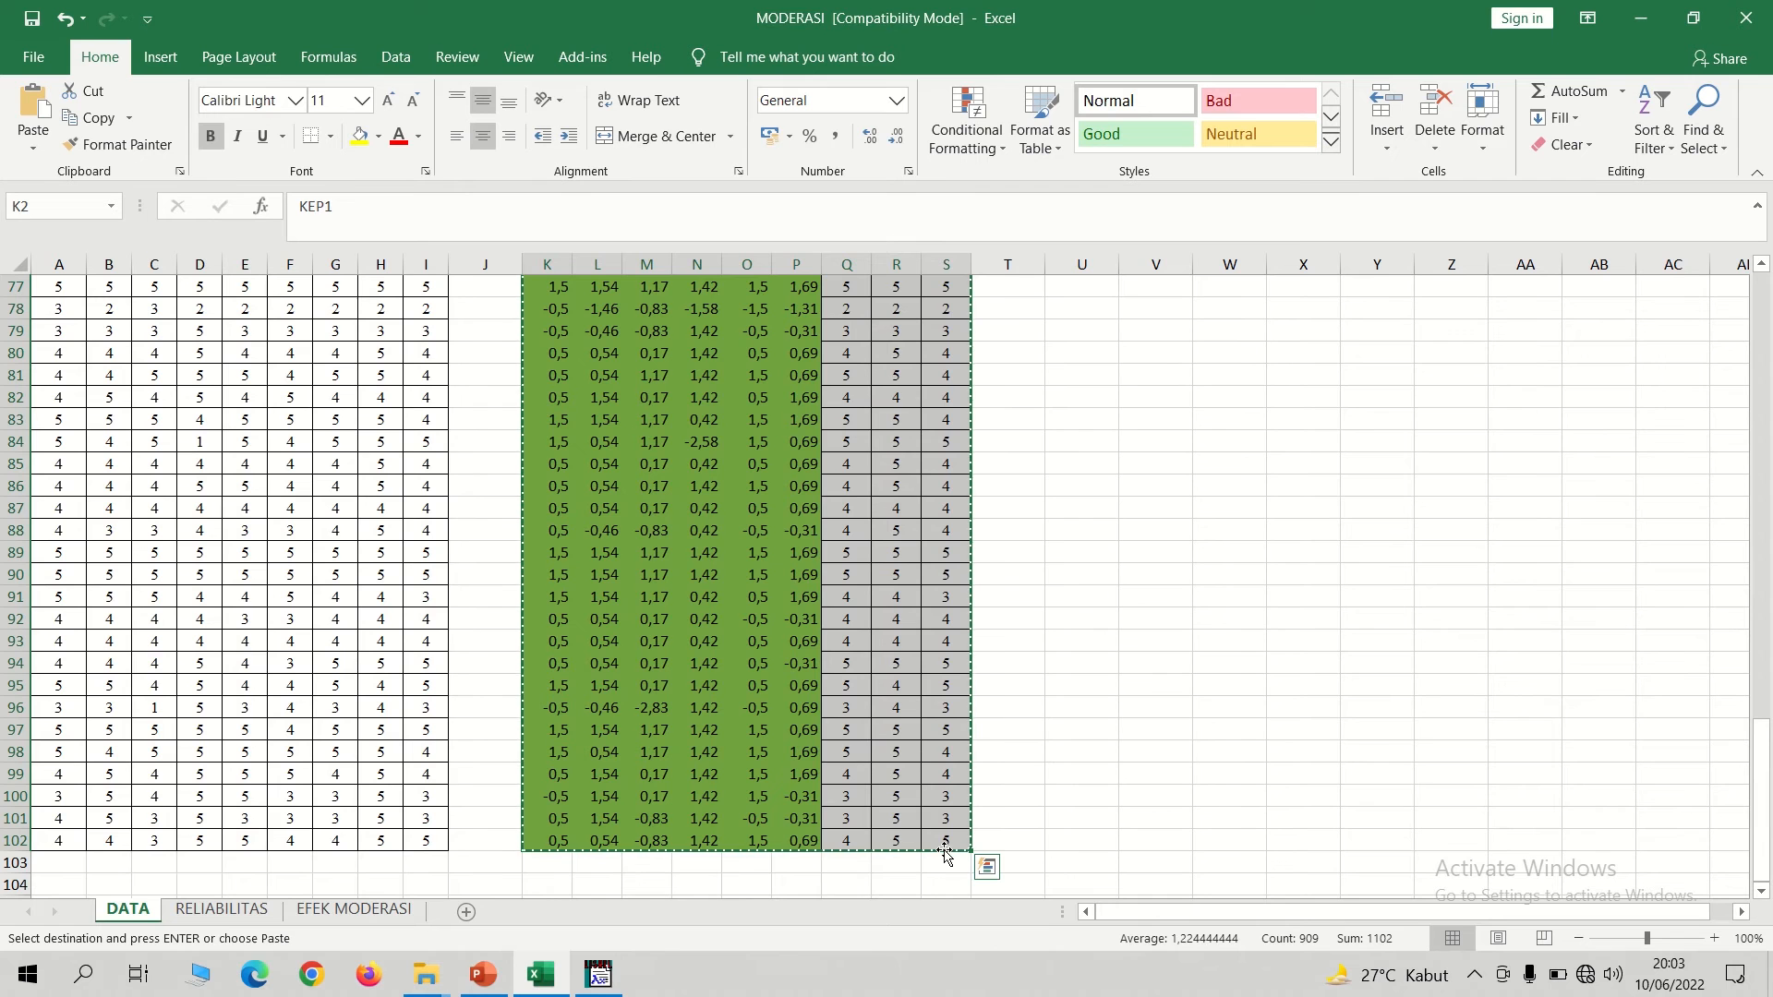
{"action": "key", "text": "ctrl+n"}
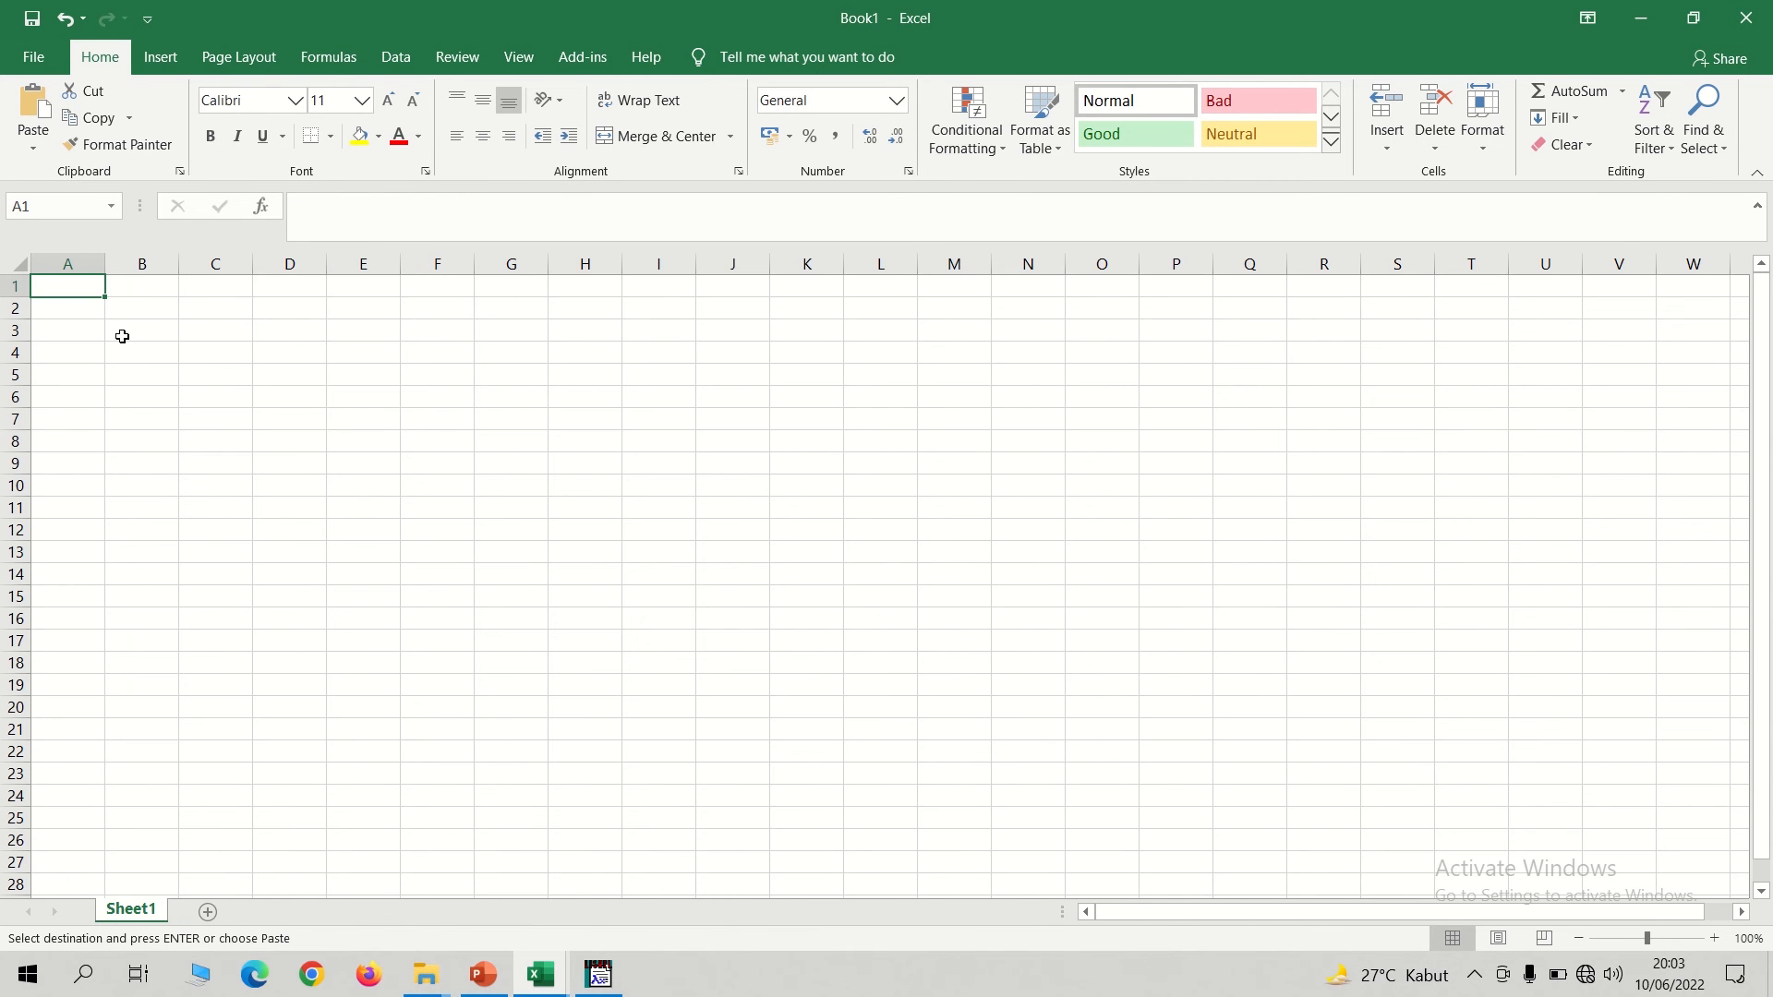
Paste the copied centering table into the new workbook at A1 as values only.
{"action": "right_click", "coordinate": [80, 288]}
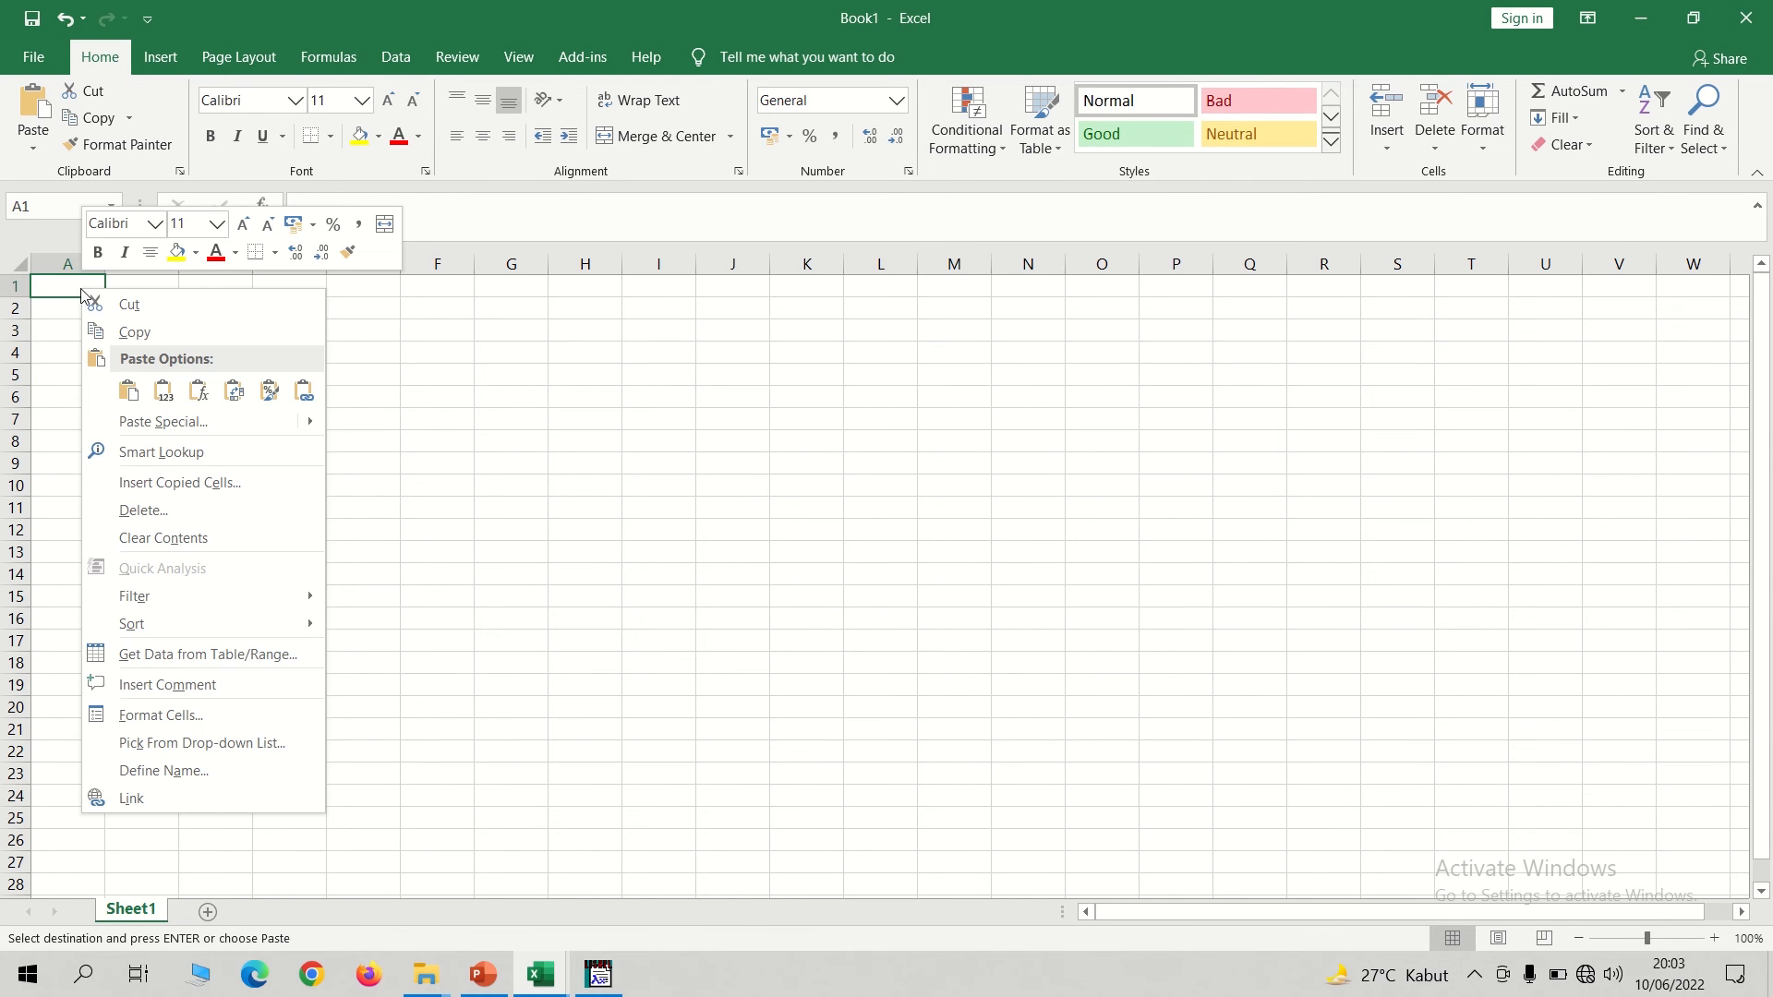
{"action": "left_click", "coordinate": [148, 420]}
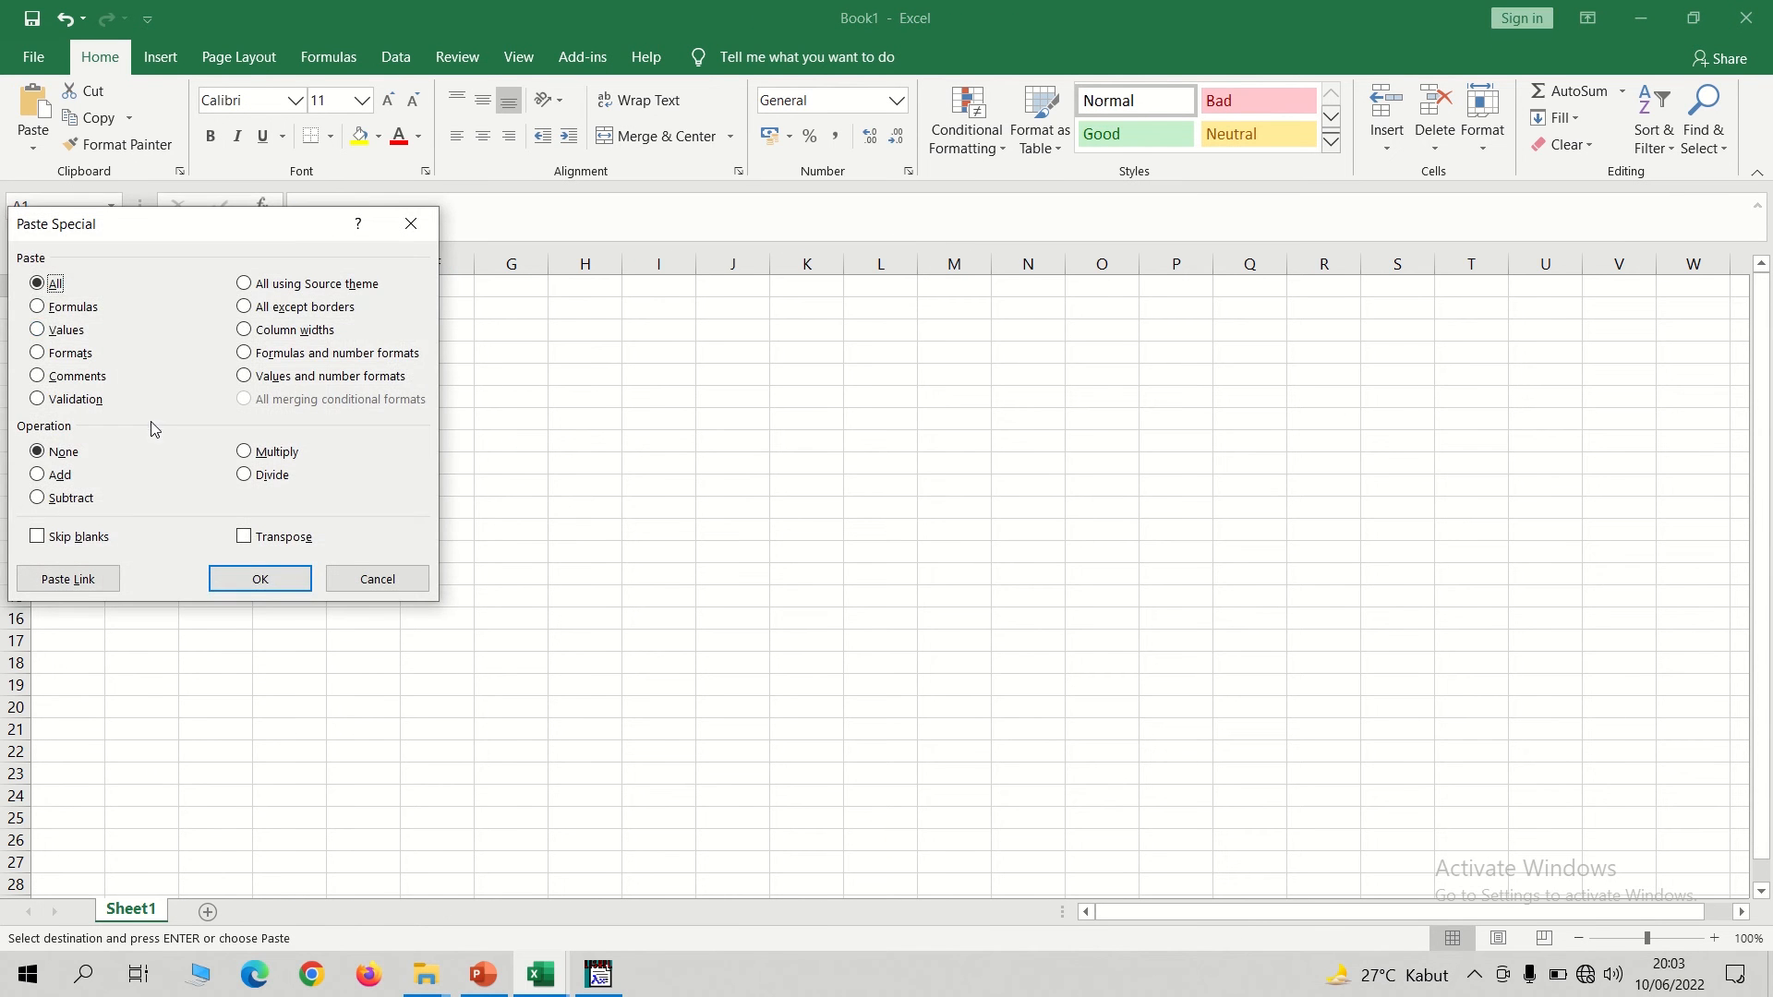
{"action": "left_click", "coordinate": [54, 331]}
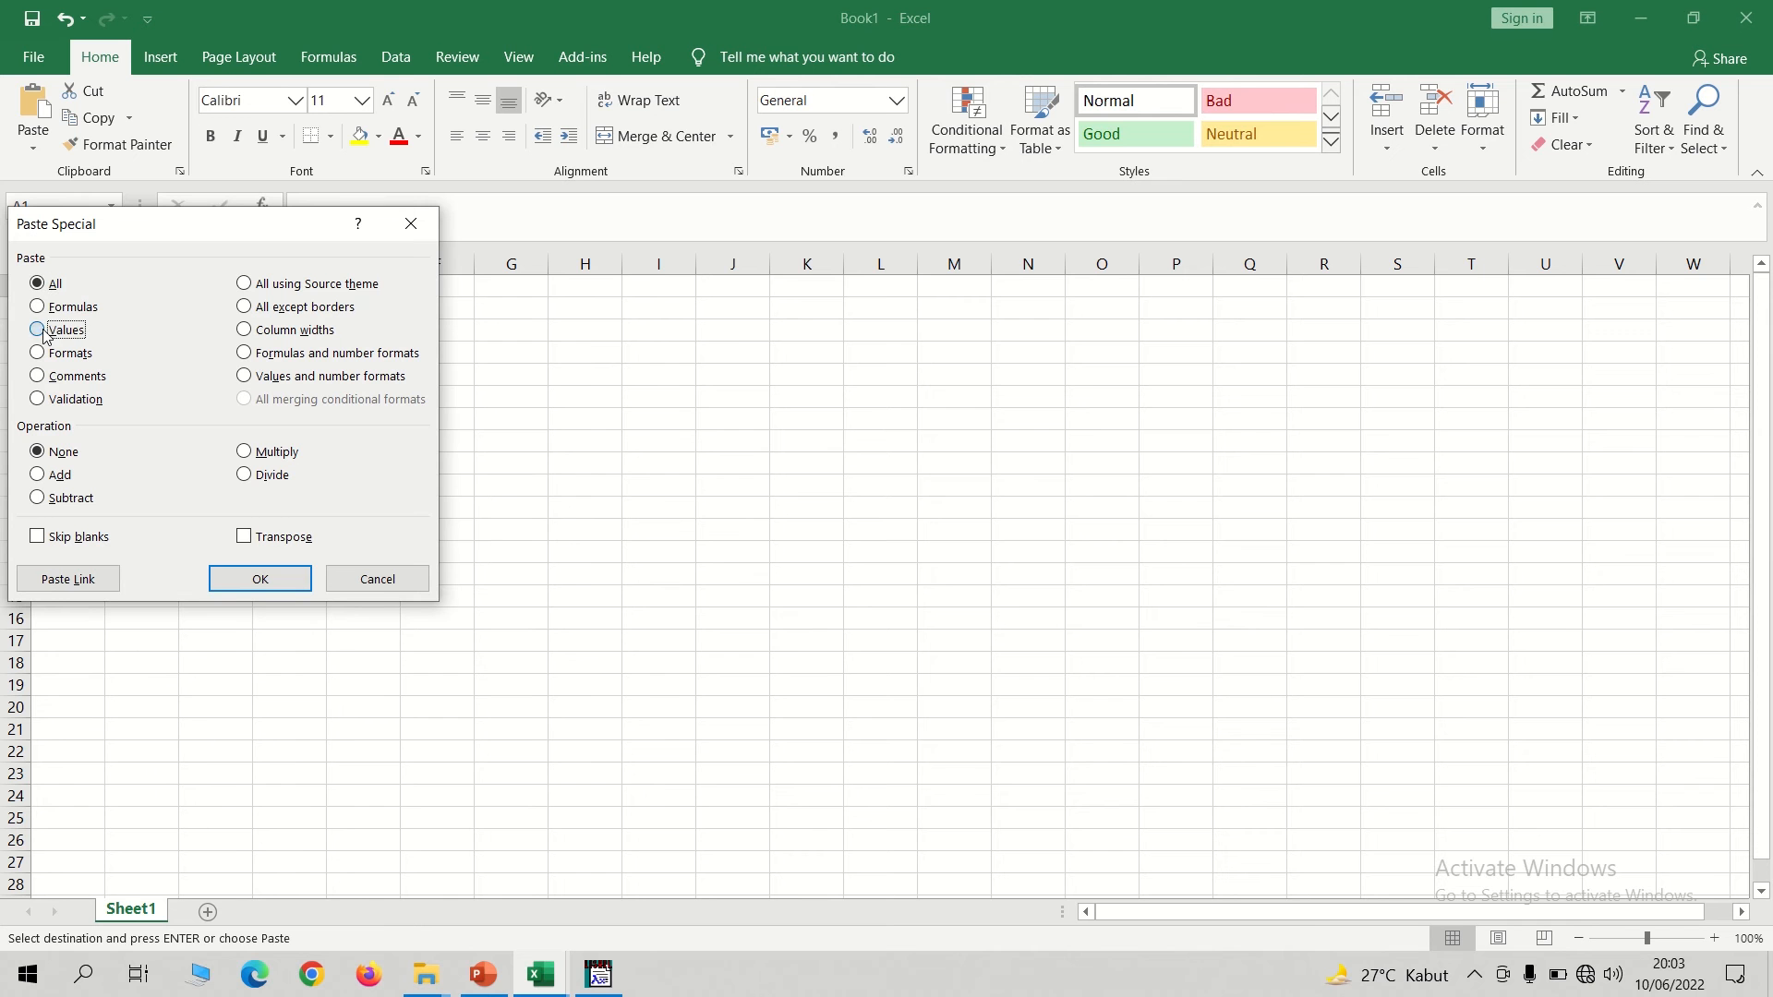
{"action": "left_click", "coordinate": [287, 589]}
{"action": "left_click", "coordinate": [797, 596]}
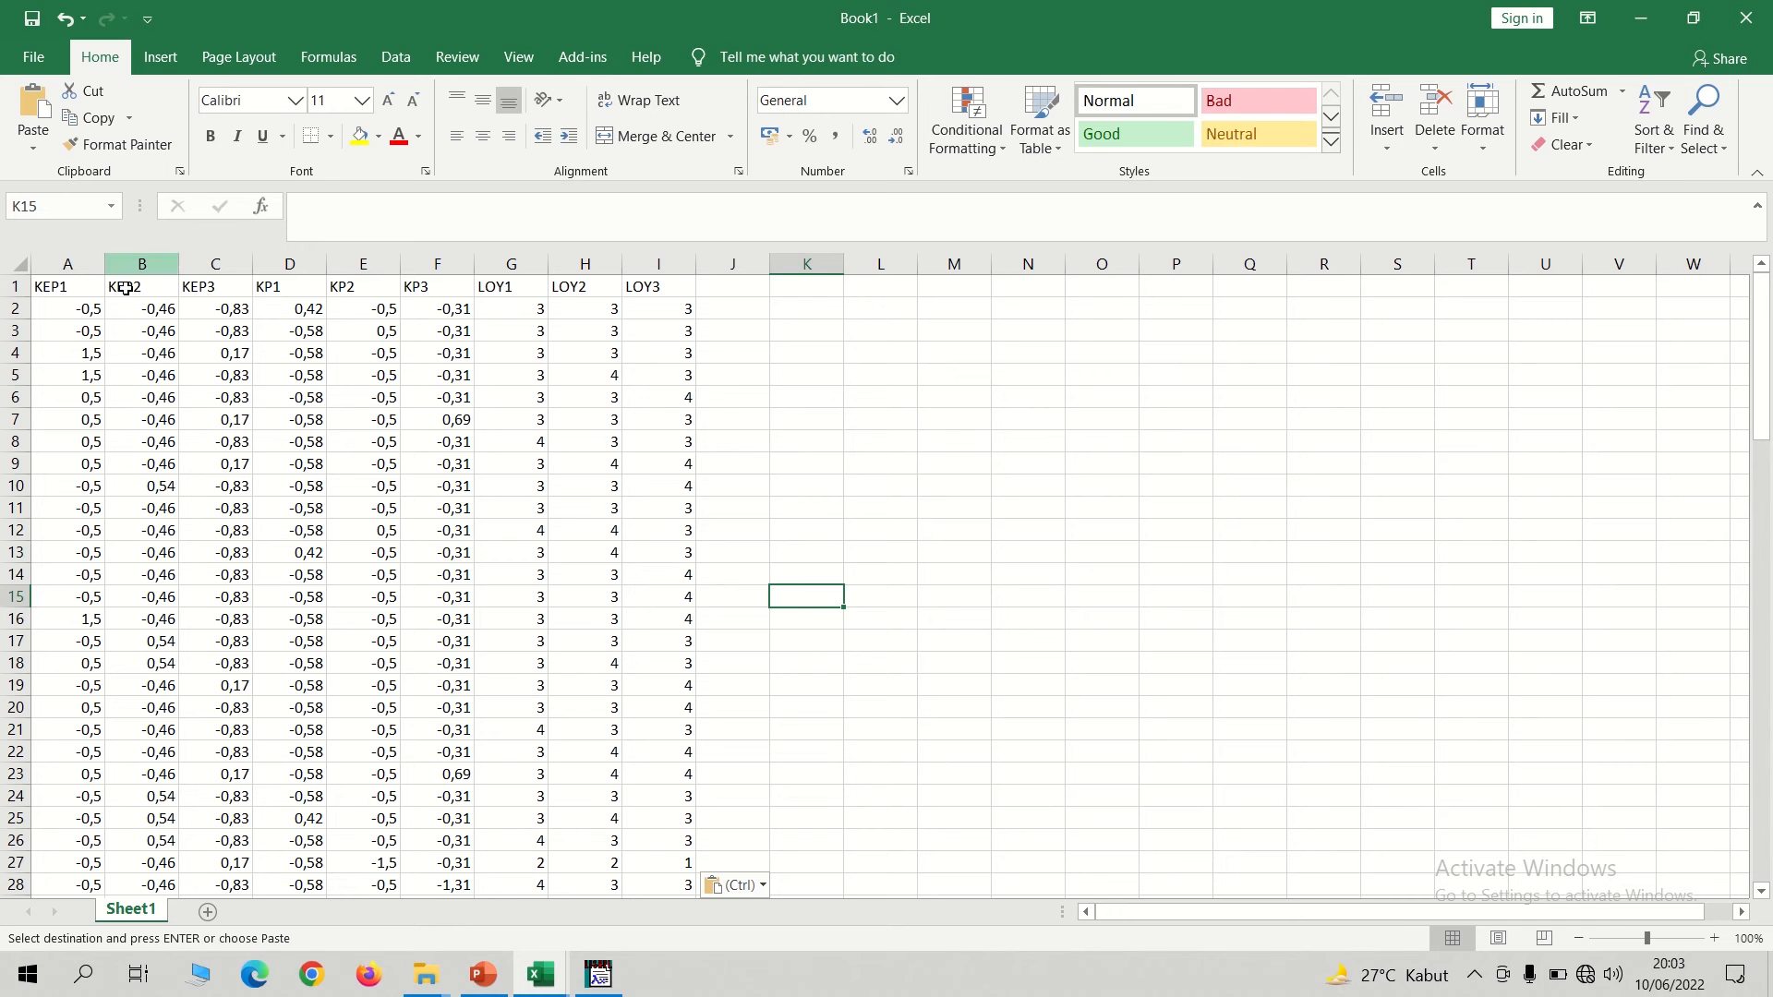
Save the workbook in the LISREL folder on TABRANI (D:) as 1MODERASI in Excel 97-2003 Workbook format.
{"action": "left_click", "coordinate": [33, 57]}
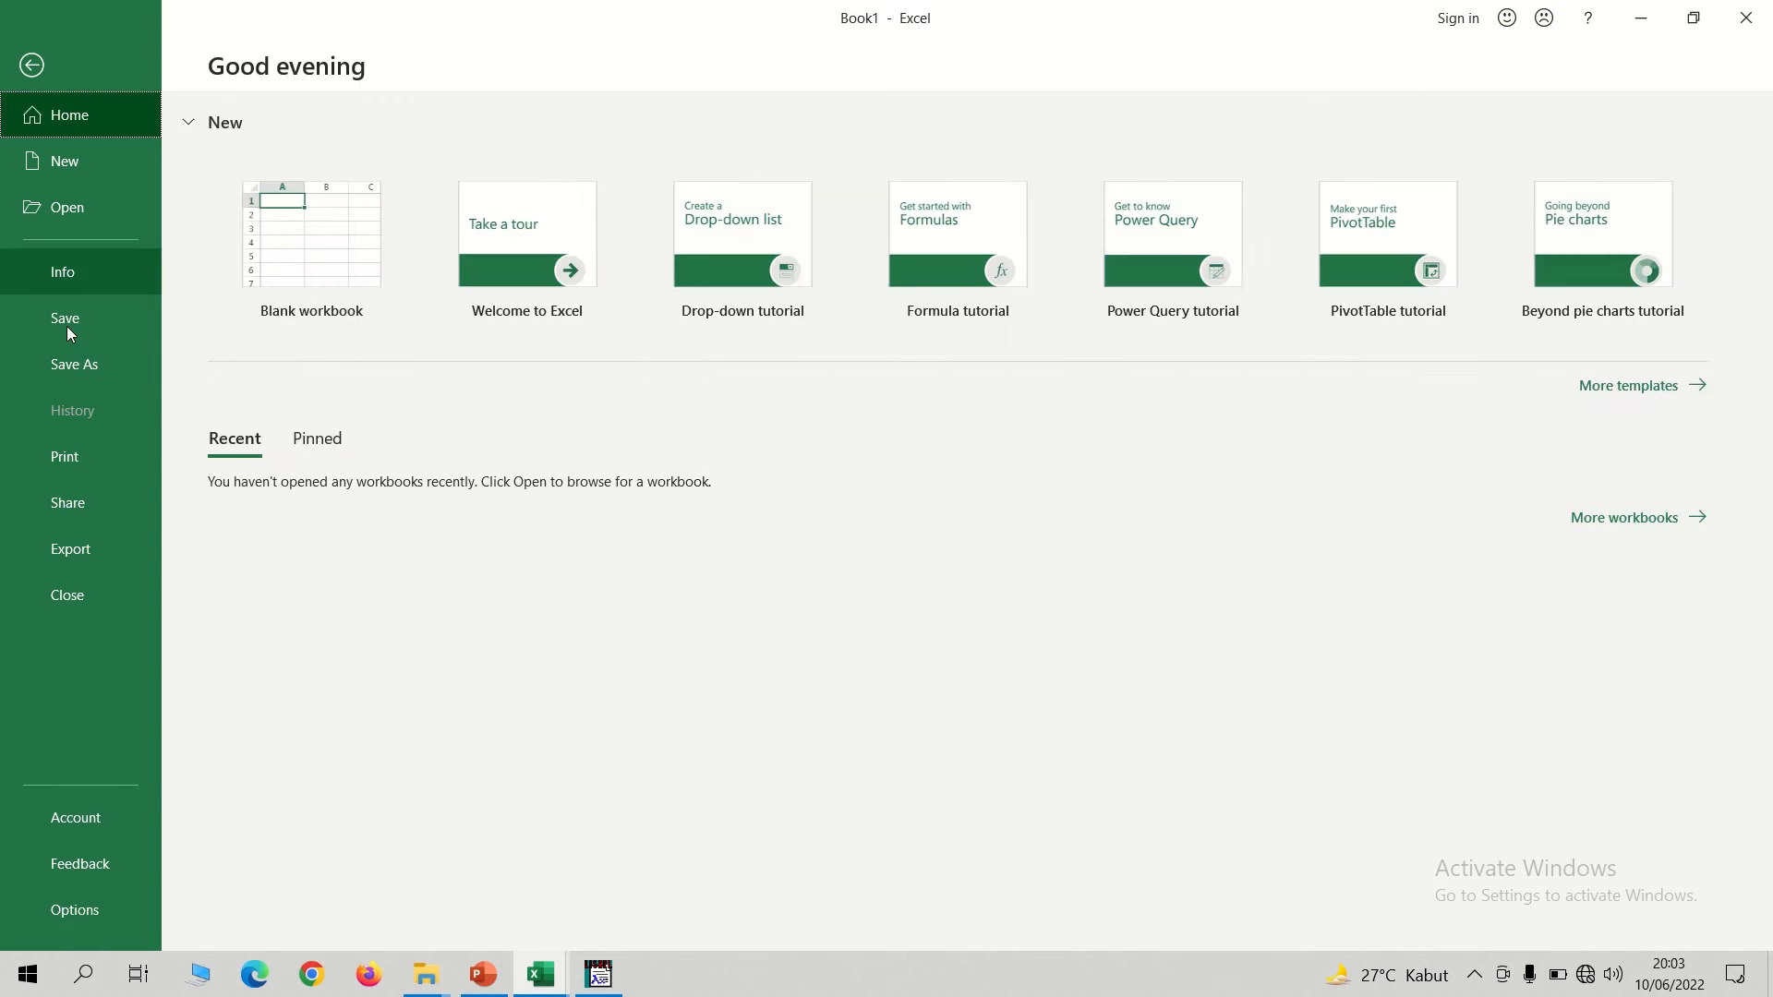
{"action": "left_click", "coordinate": [70, 367]}
{"action": "left_click", "coordinate": [315, 357]}
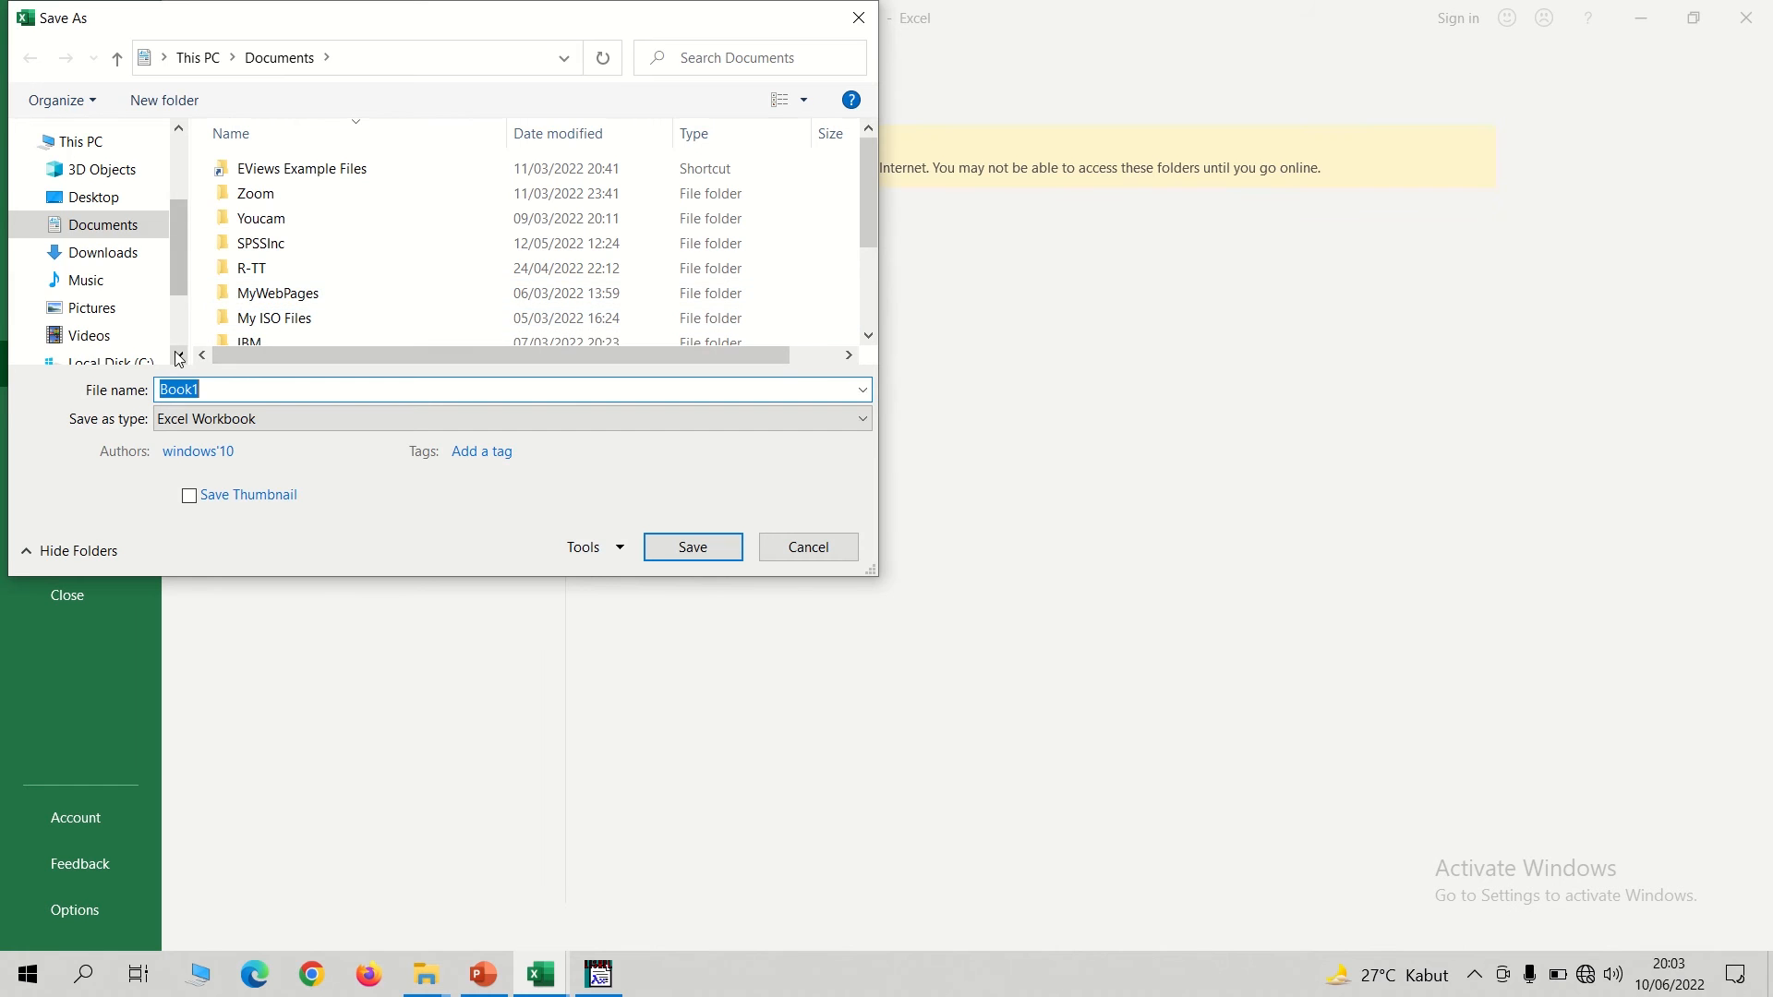
{"action": "left_click", "coordinate": [179, 357]}
{"action": "left_click", "coordinate": [106, 301]}
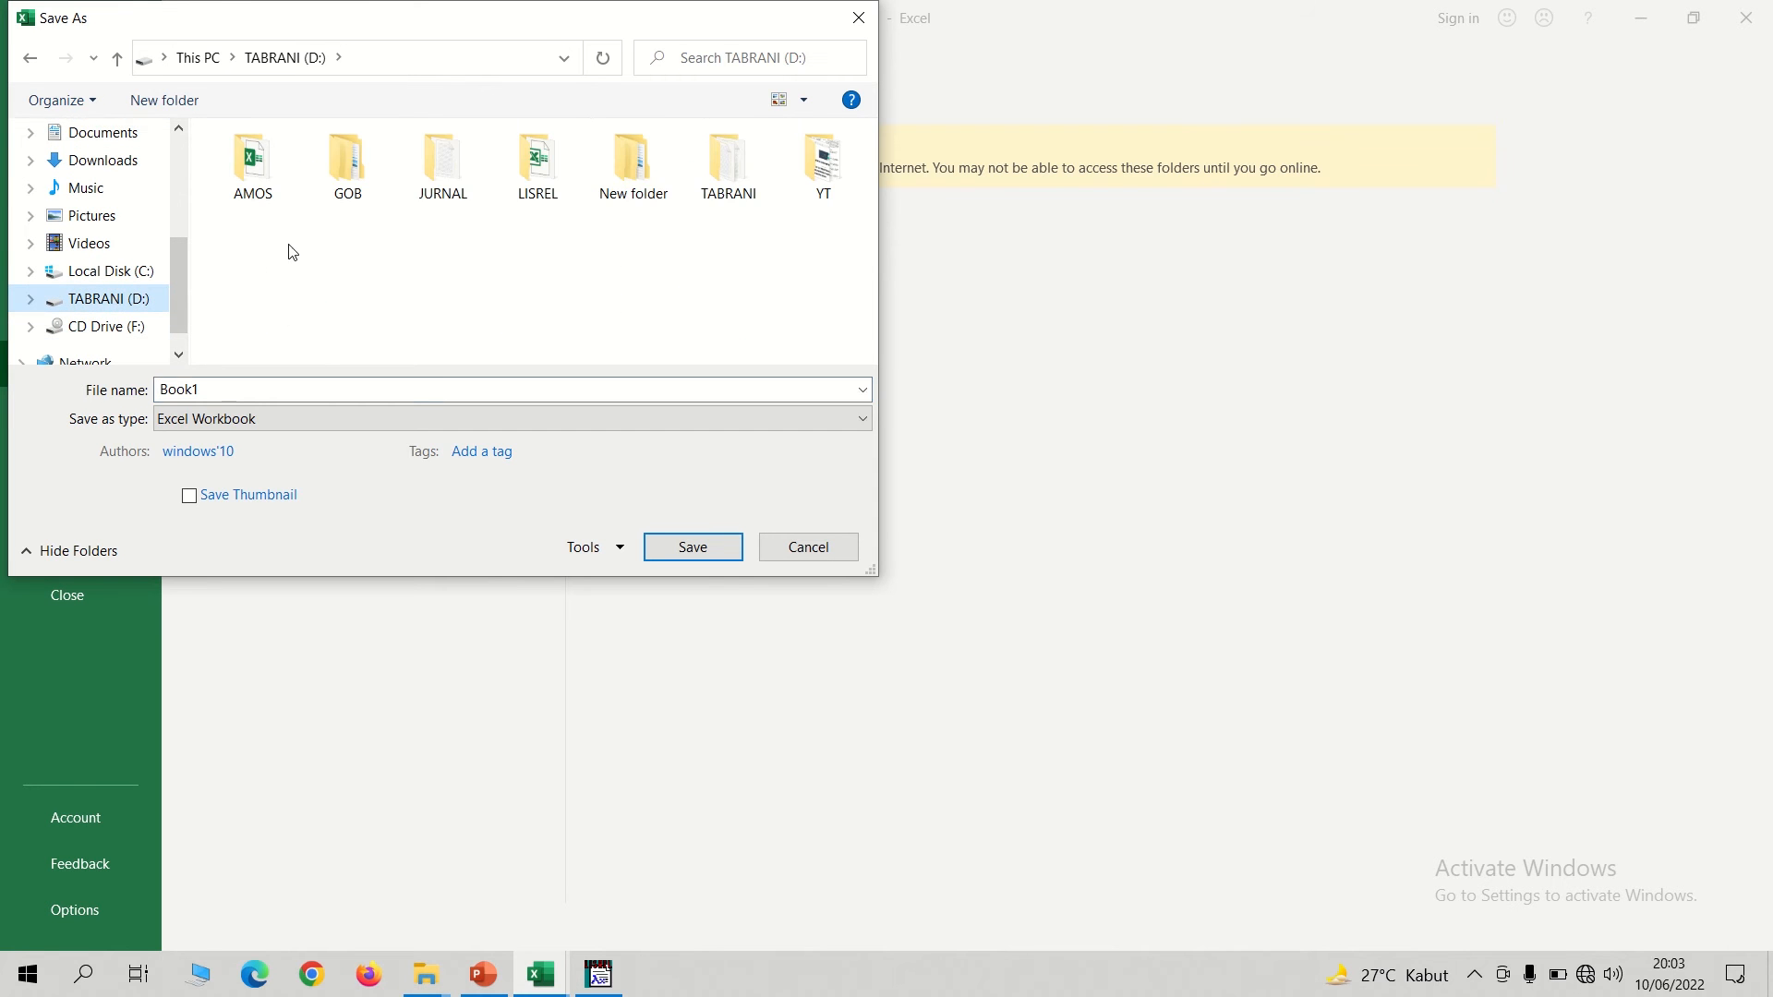
{"action": "double_click", "coordinate": [540, 175]}
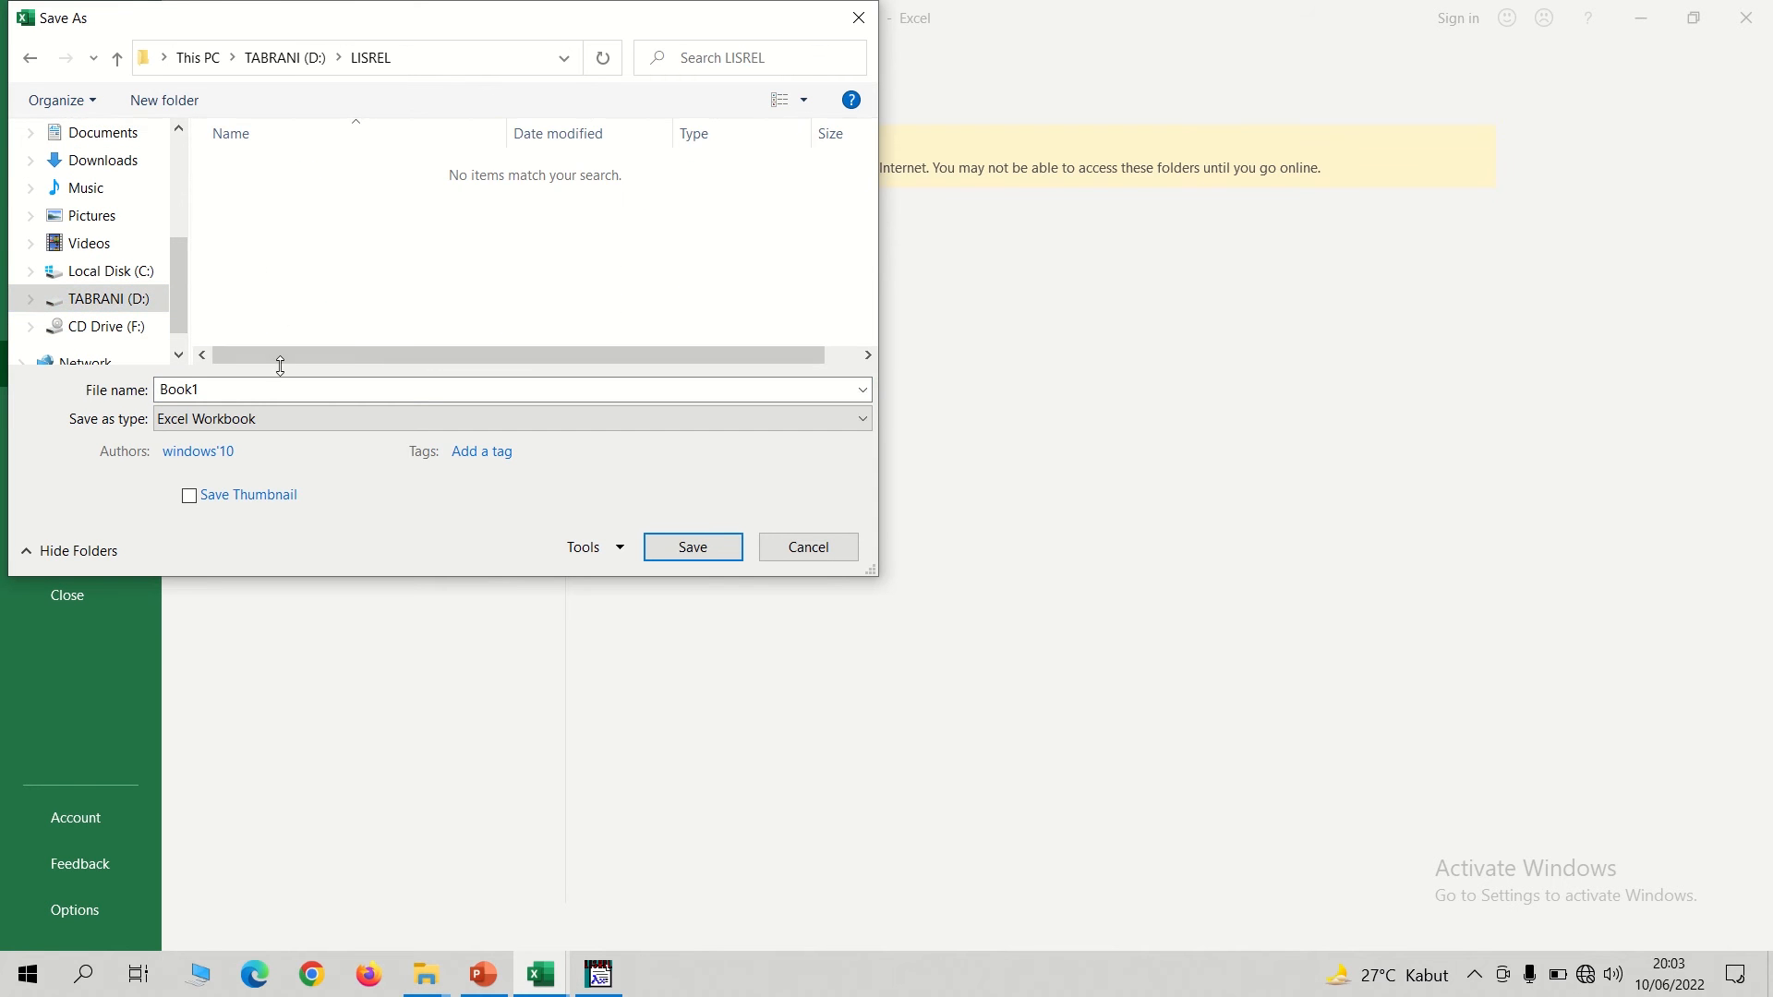
{"action": "left_click", "coordinate": [224, 388]}
{"action": "type", "text": "1MODERASI"}
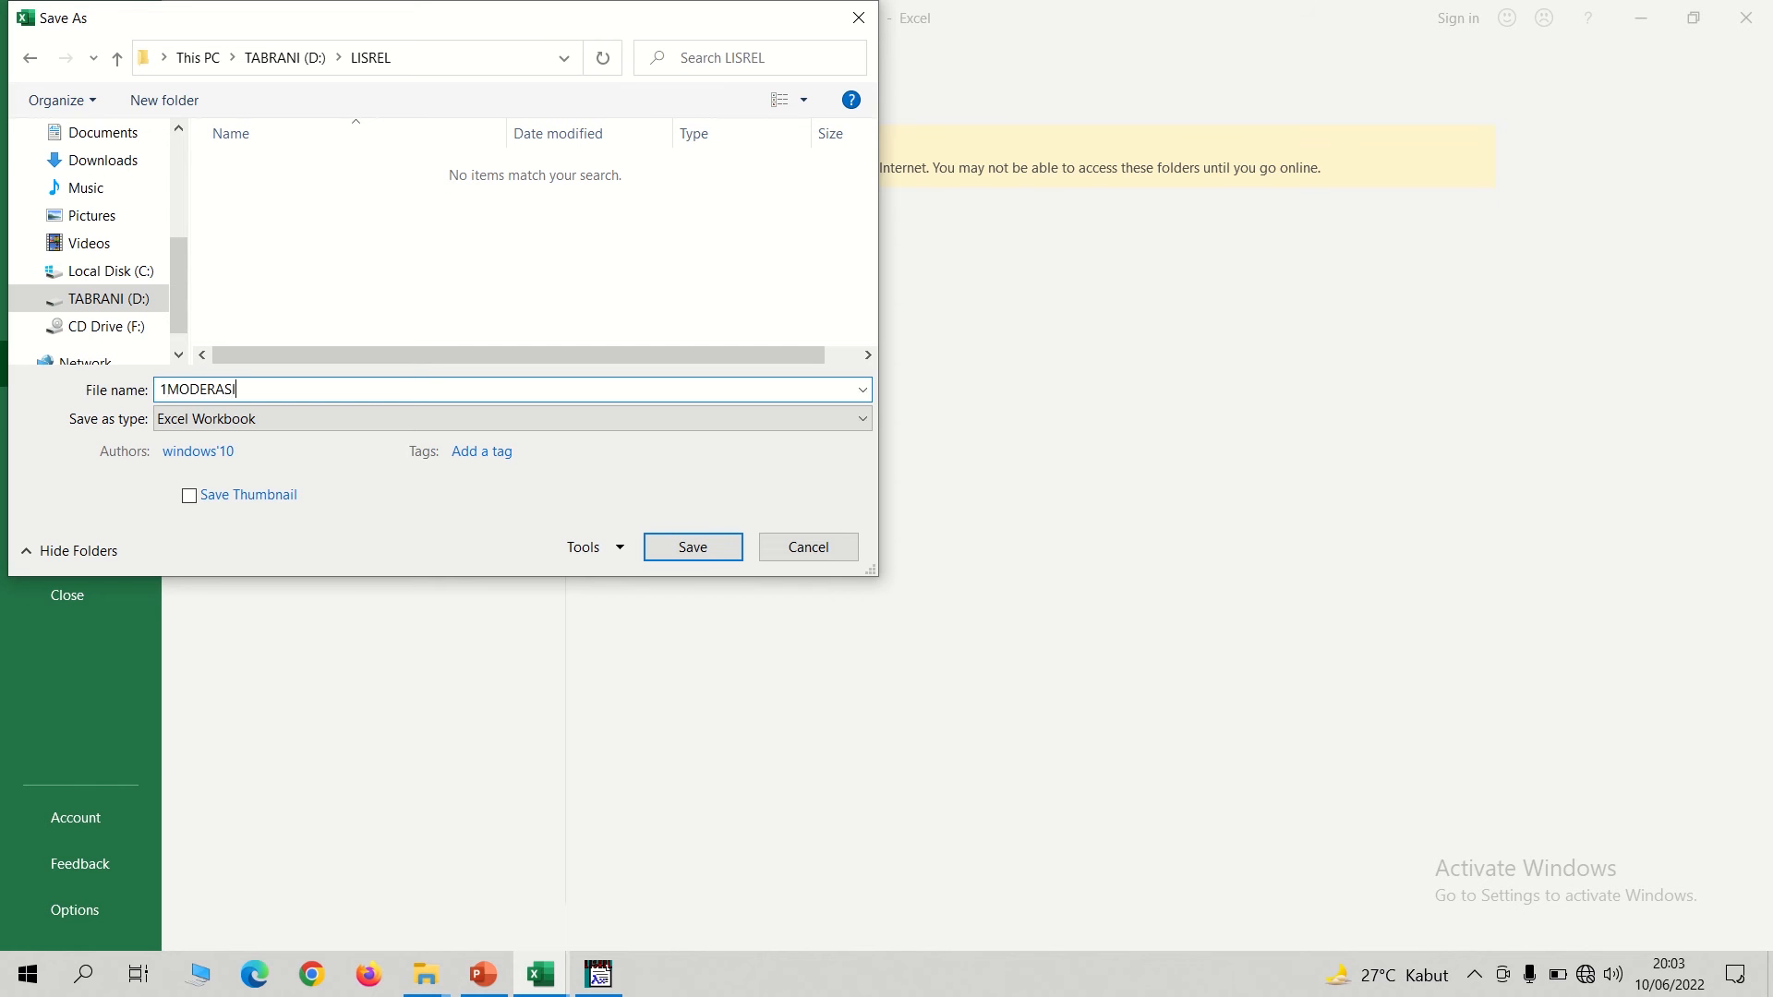
{"action": "left_click", "coordinate": [235, 420]}
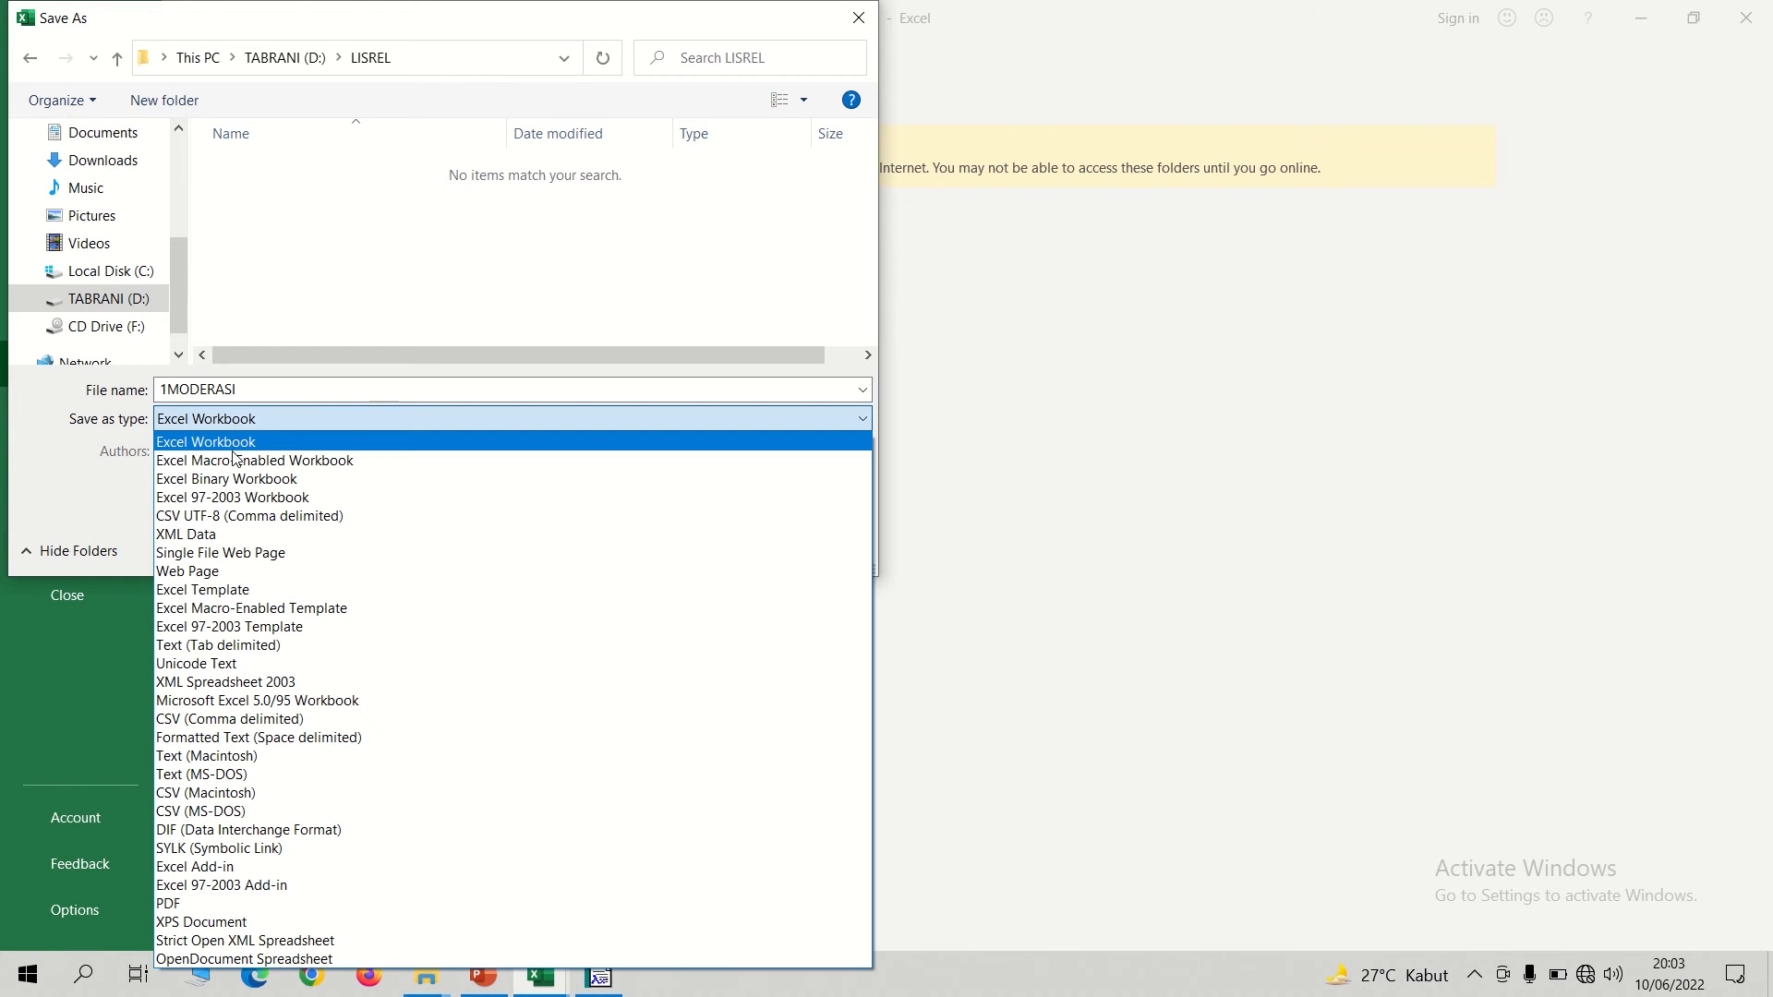
{"action": "left_click", "coordinate": [218, 500]}
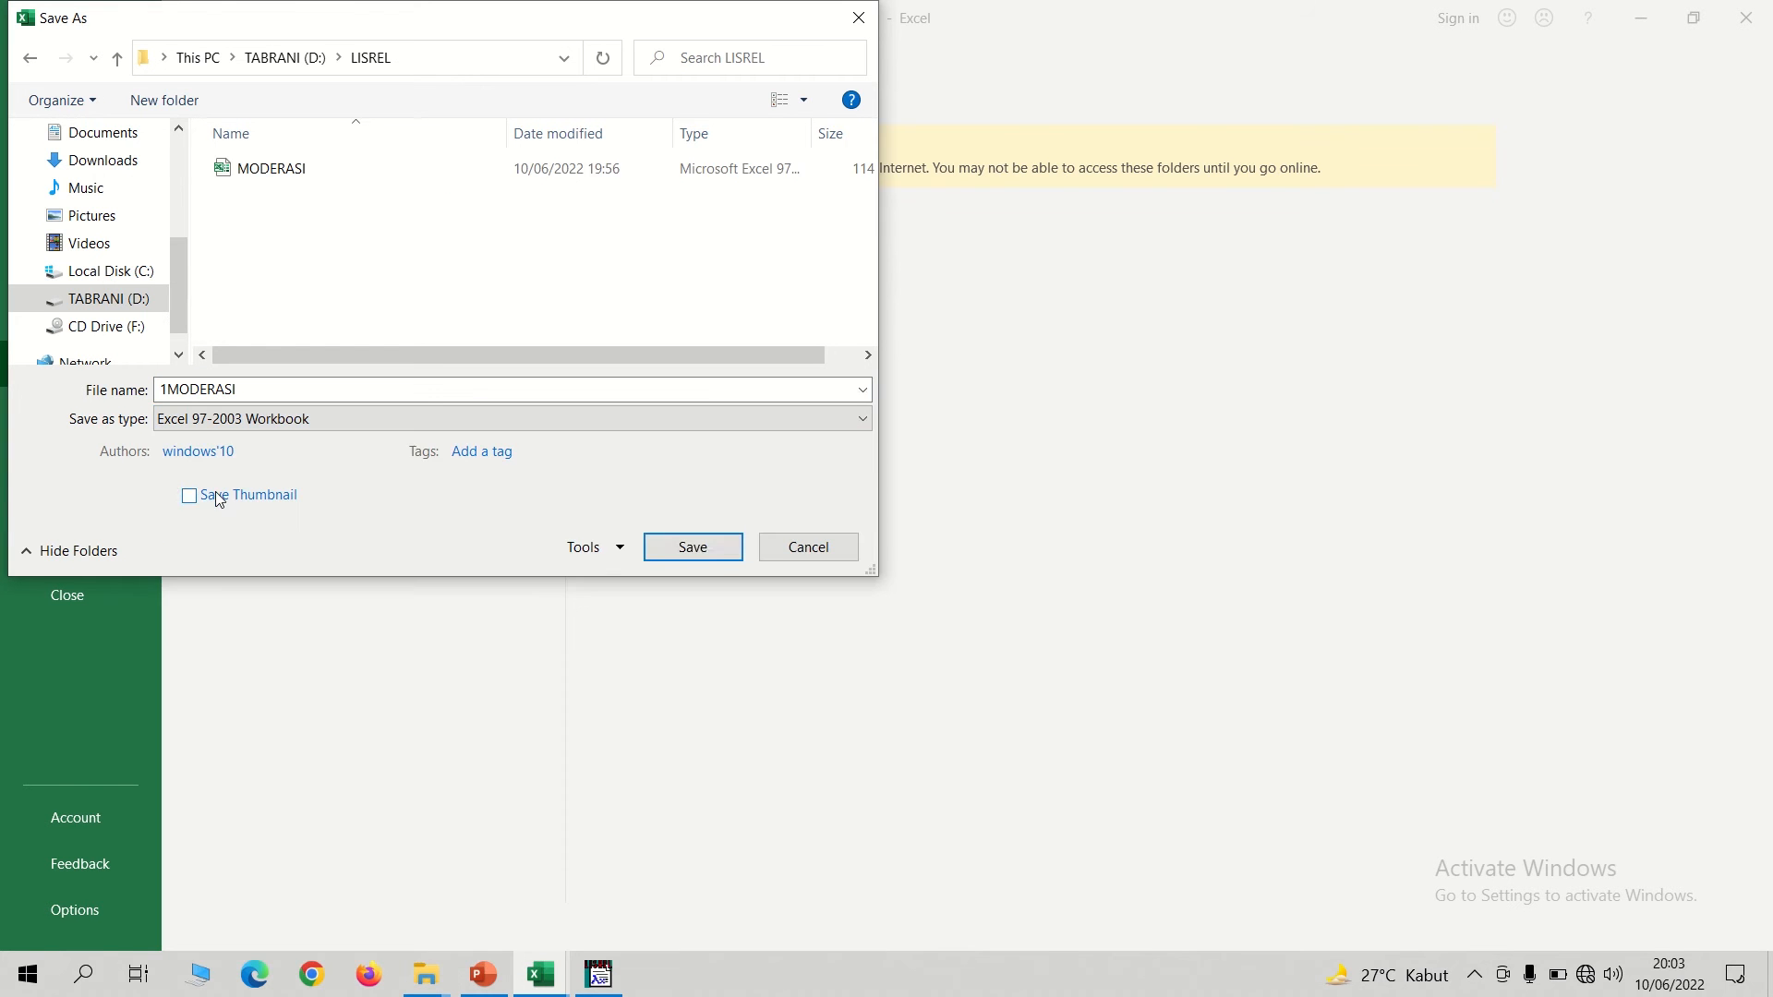
{"action": "left_click", "coordinate": [675, 554]}
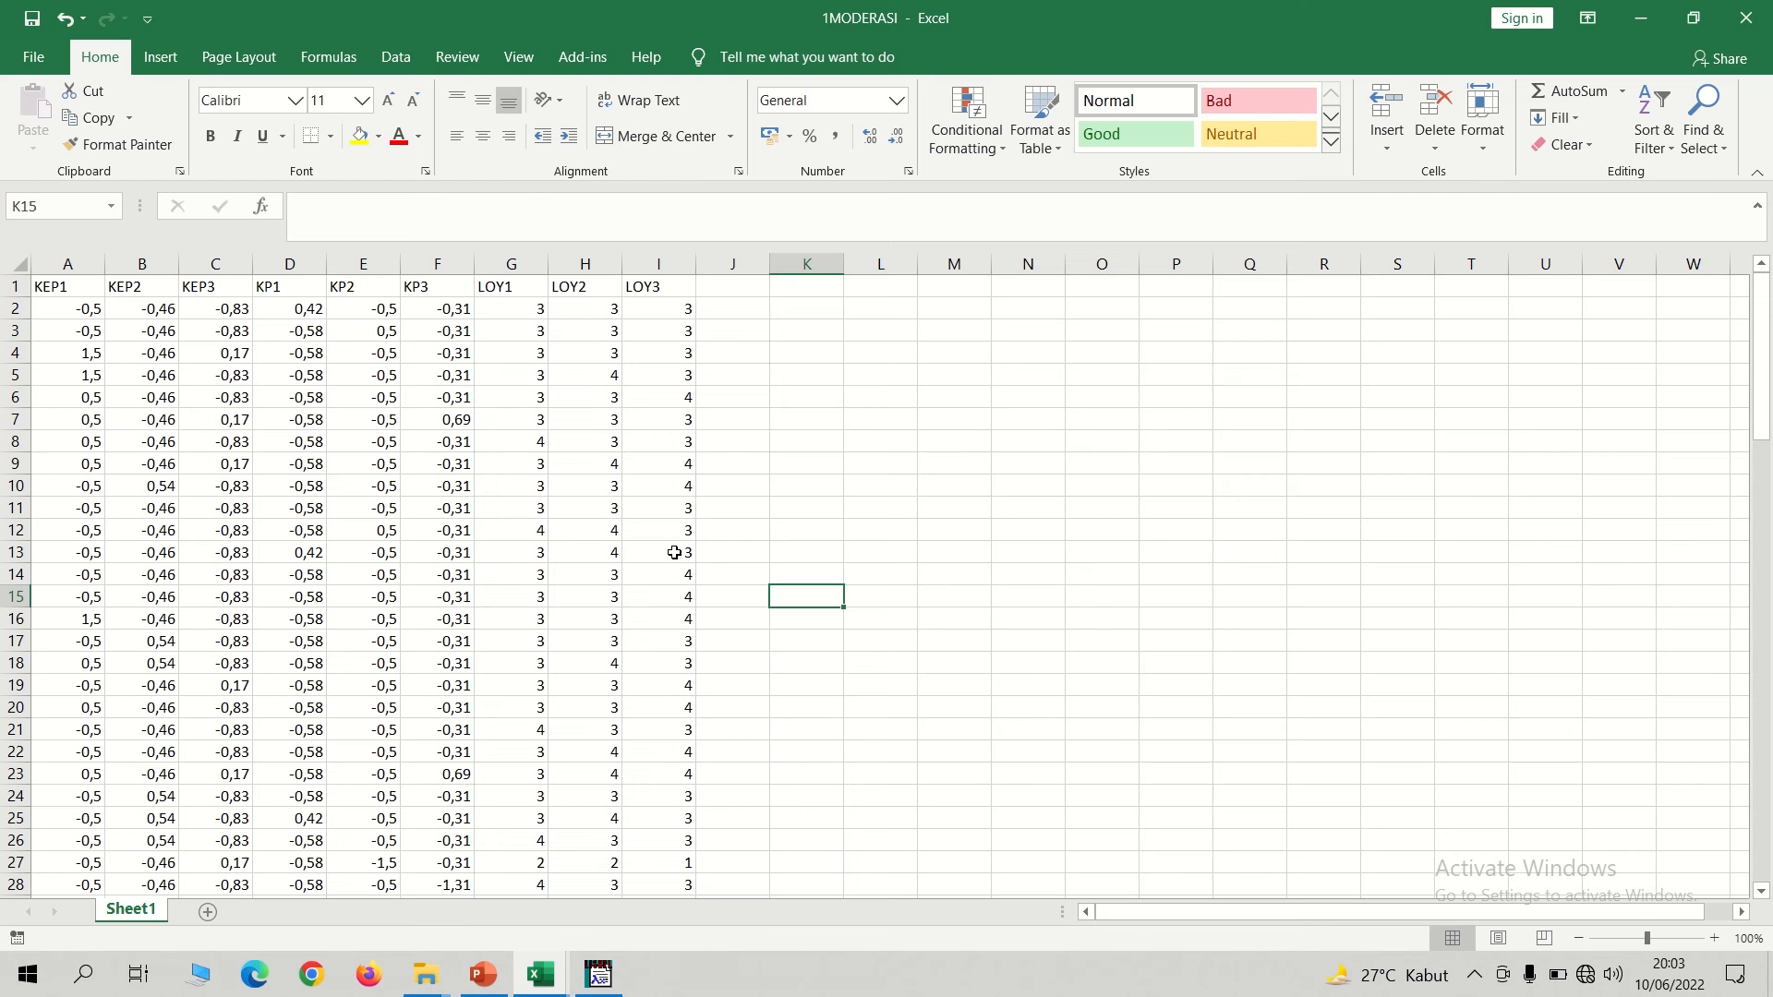
Close the 1MODERASI workbook.
{"action": "left_click", "coordinate": [736, 46]}
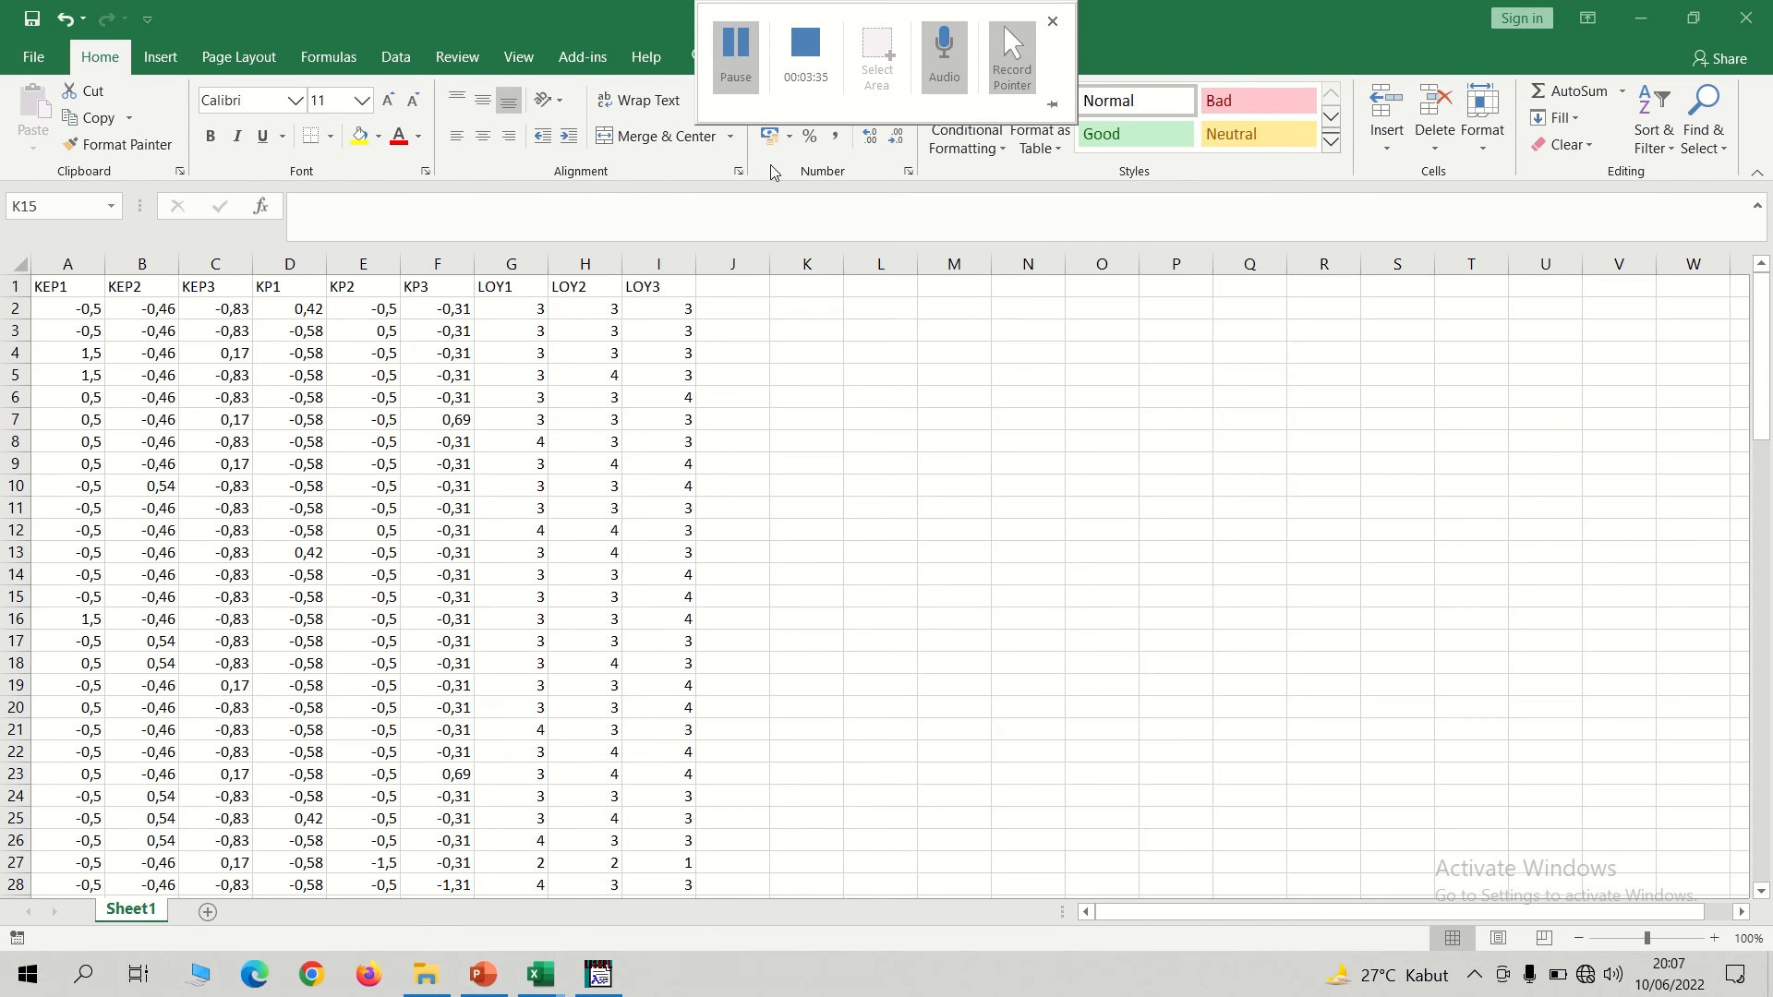
{"action": "left_click", "coordinate": [850, 469]}
{"action": "left_click", "coordinate": [1757, 25]}
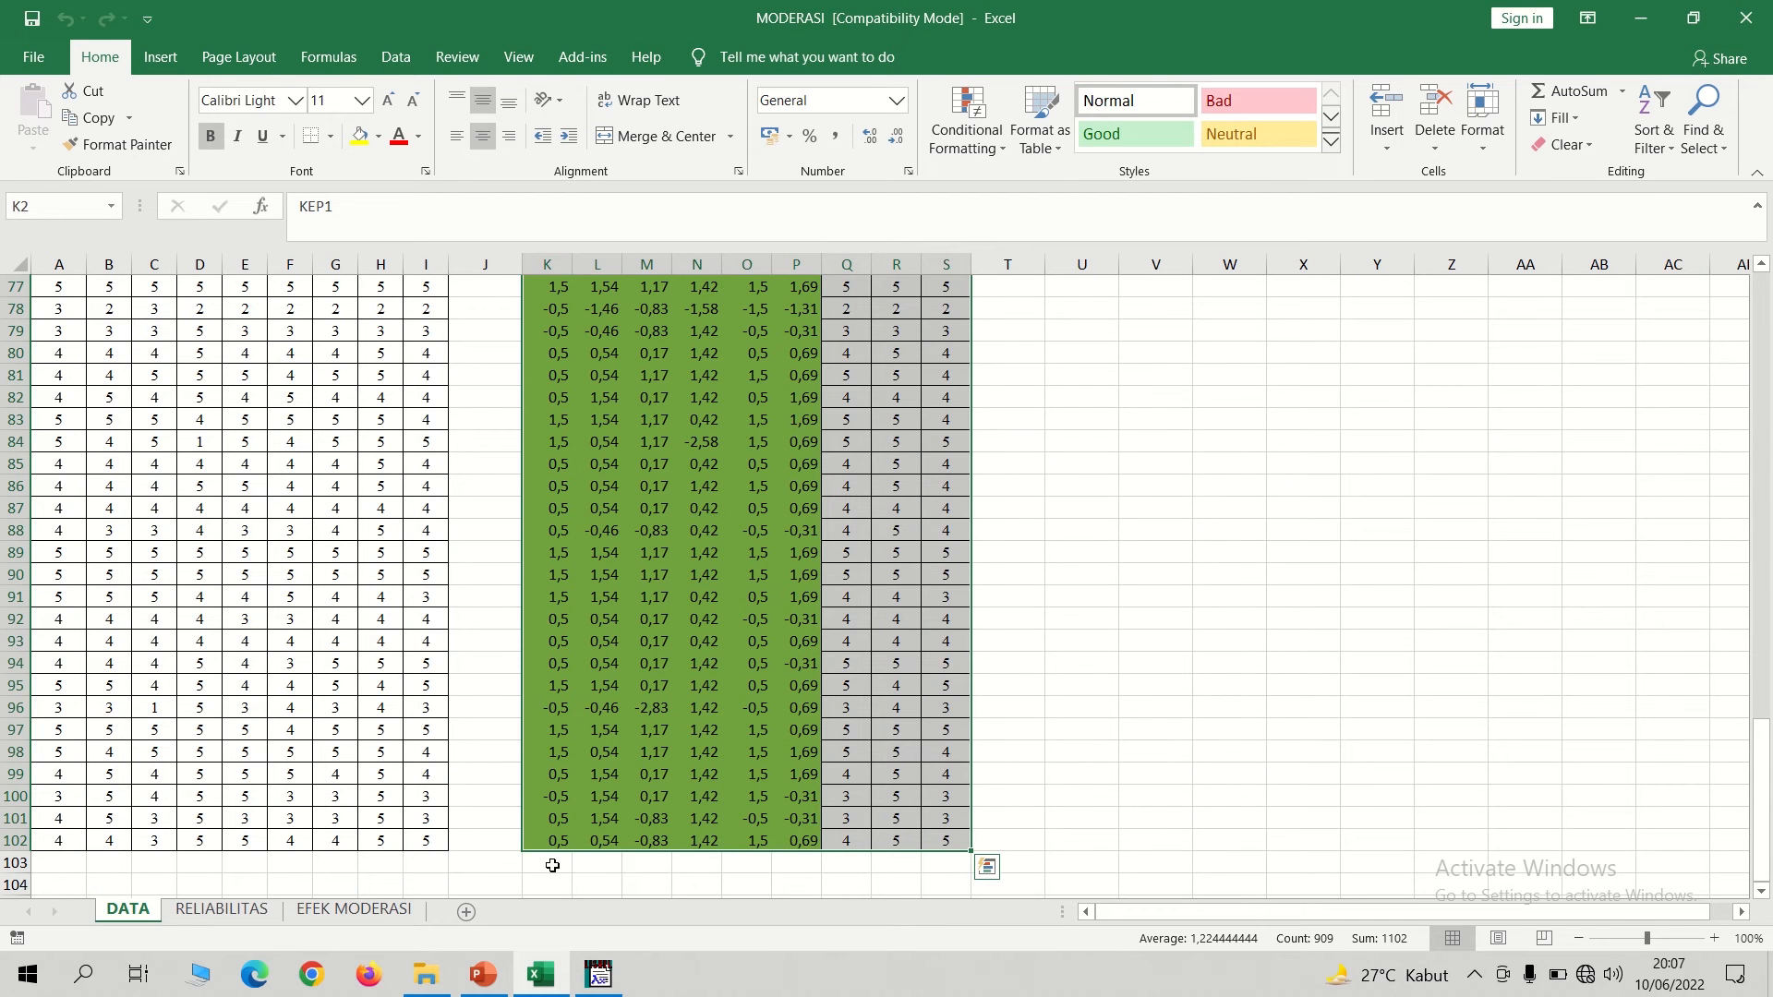
Switch to LISREL, start an import of external data in other formats, and browse to the LISREL folder on TABRANI (D:).
{"action": "left_click", "coordinate": [598, 975]}
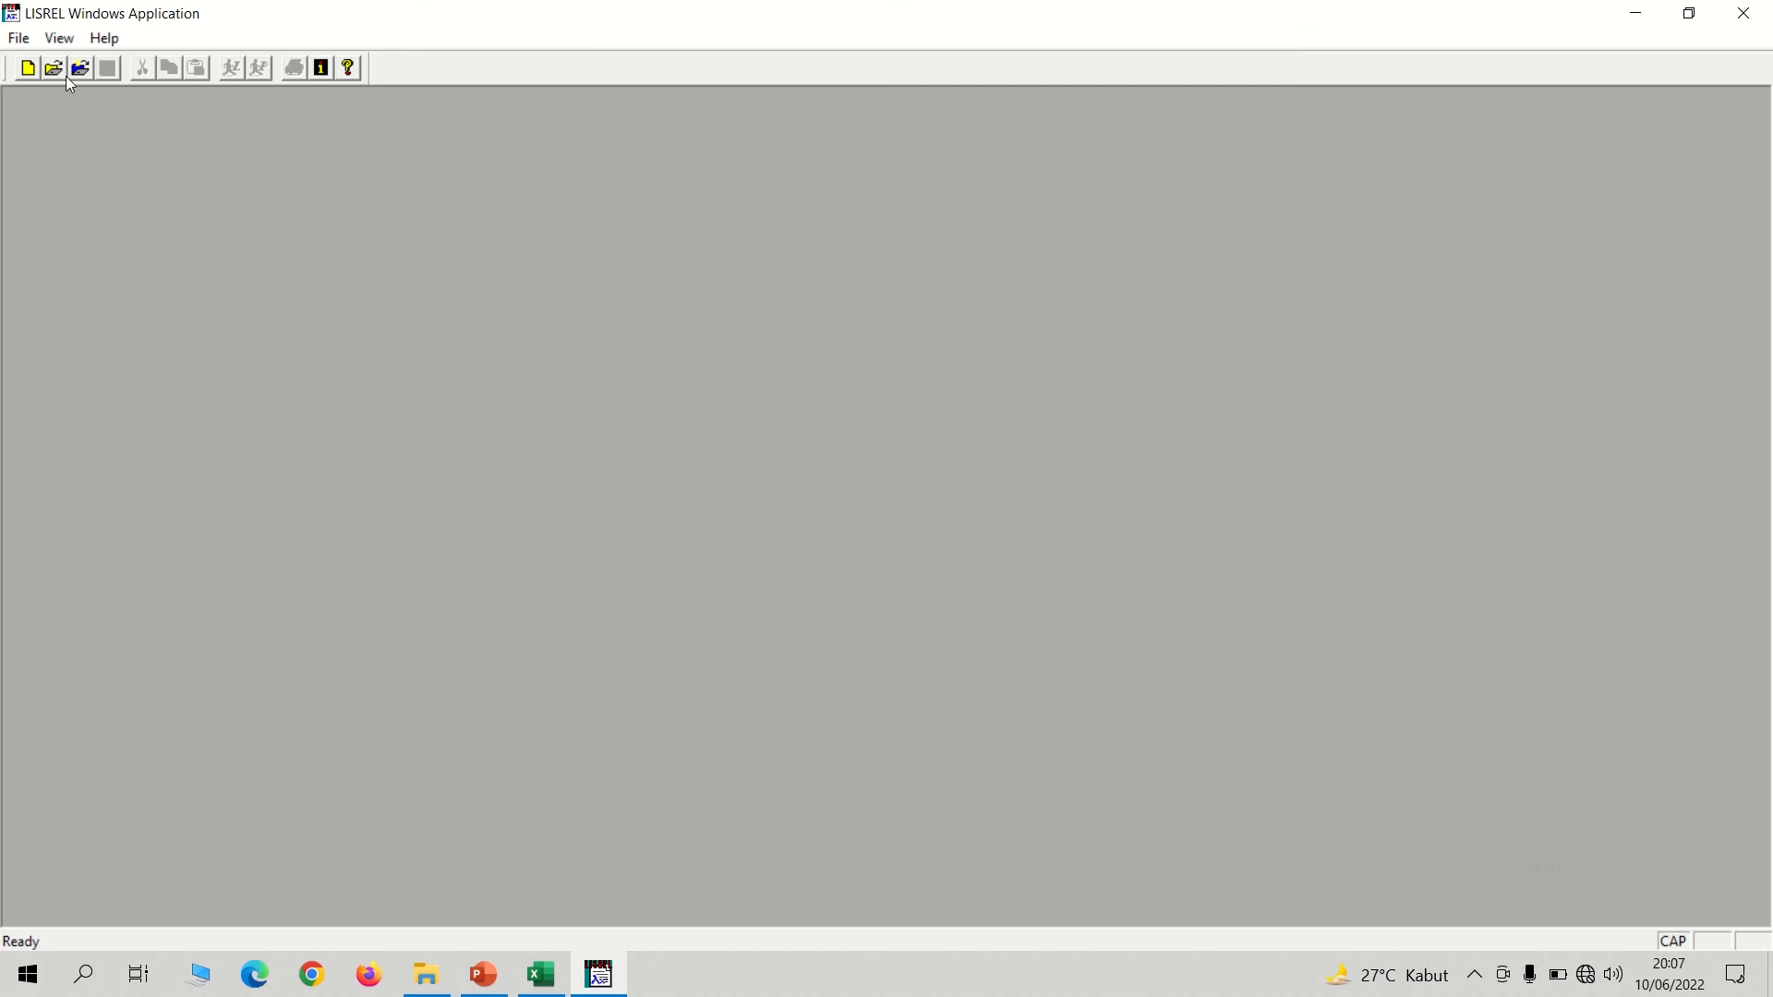
{"action": "left_click", "coordinate": [19, 38]}
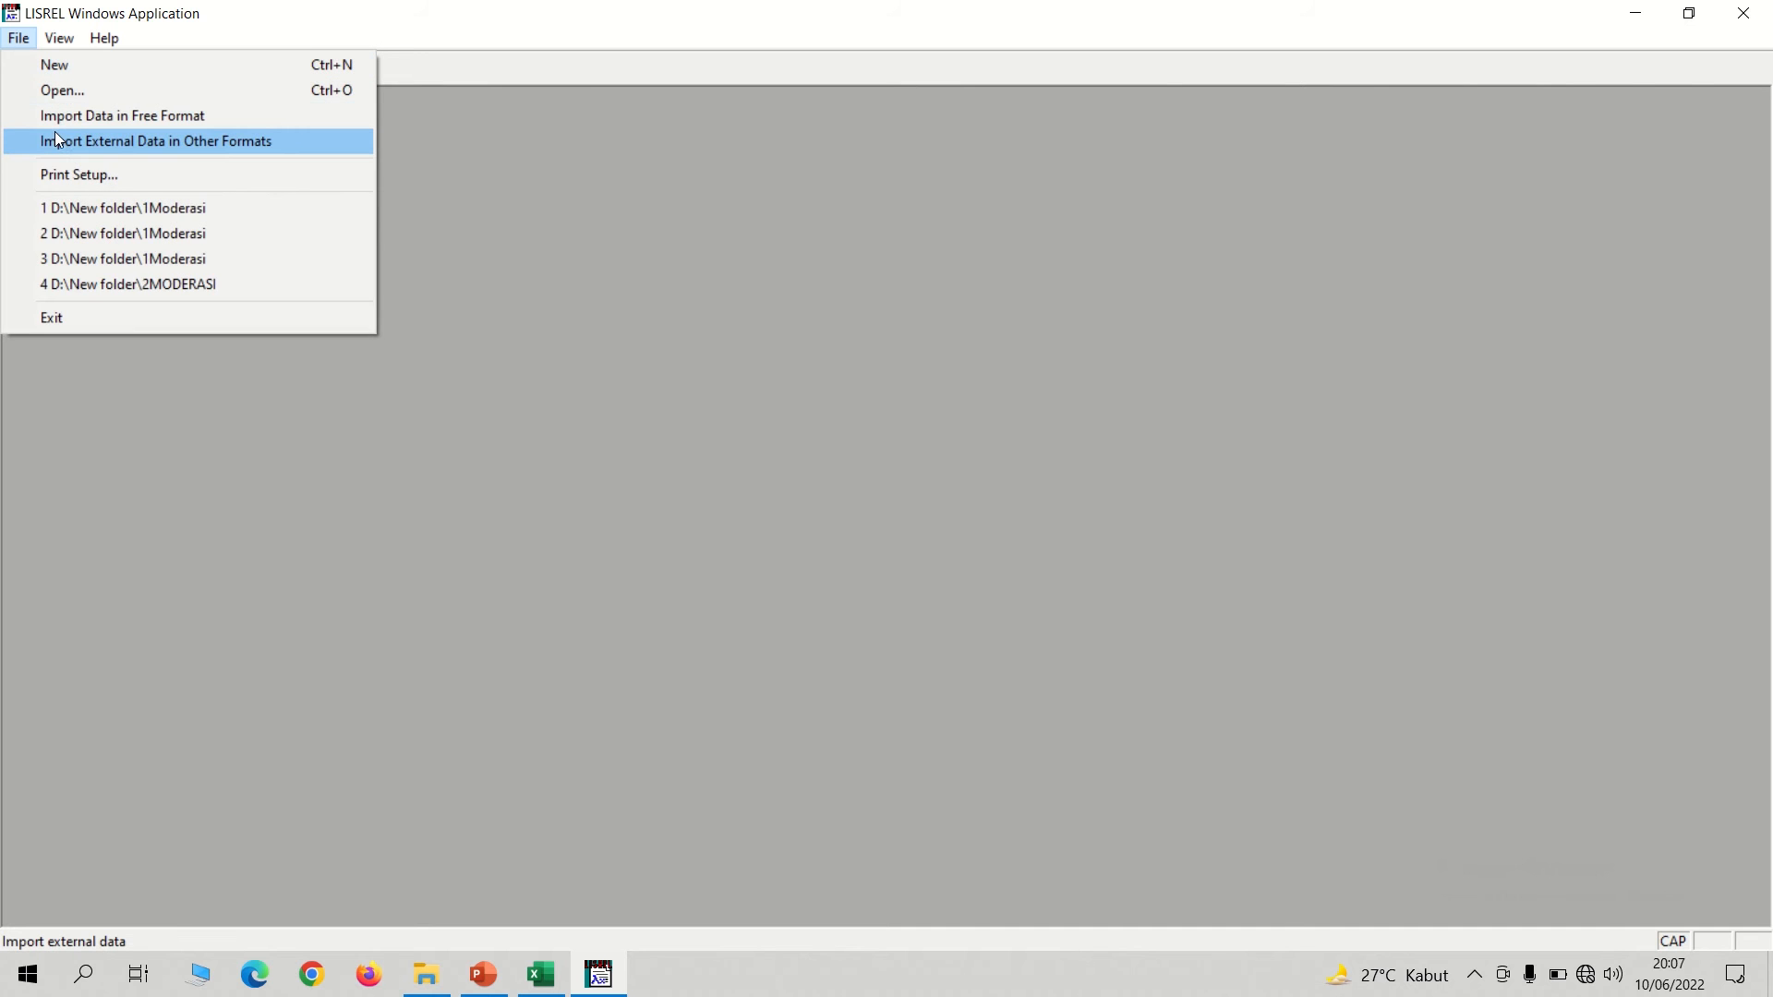
{"action": "left_click", "coordinate": [56, 135]}
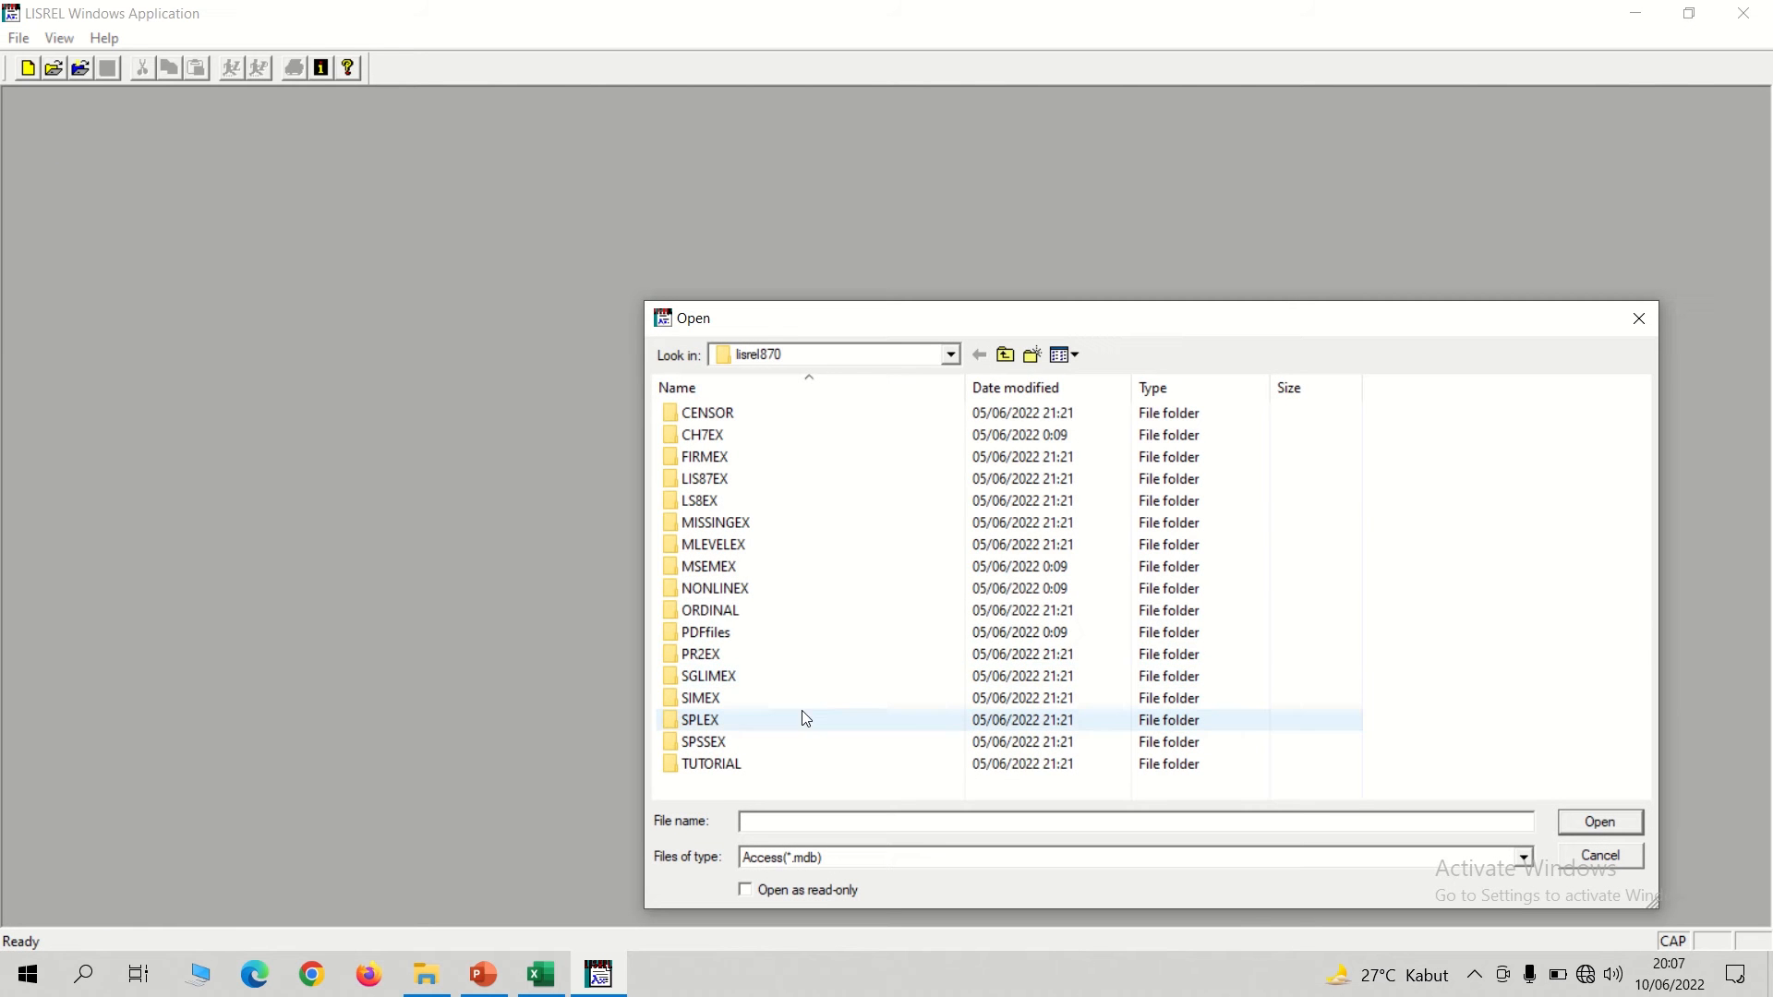
{"action": "mouse_move", "coordinate": [856, 4]}
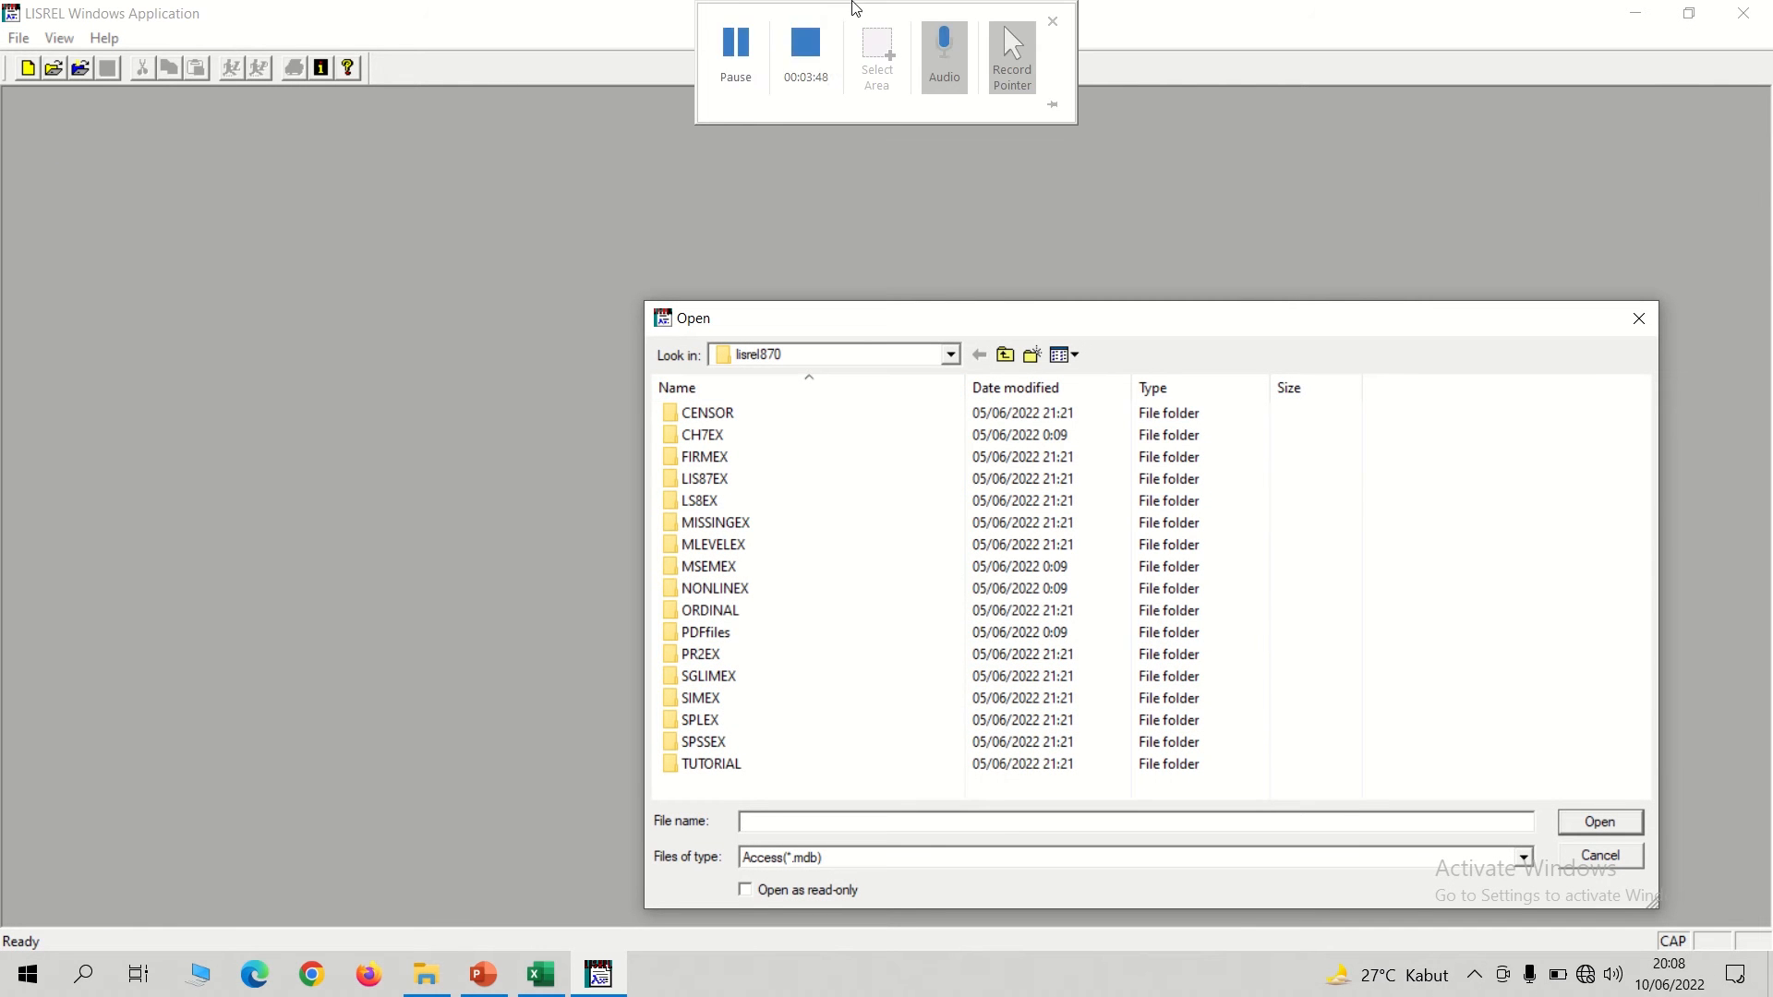
{"action": "left_click", "coordinate": [952, 356]}
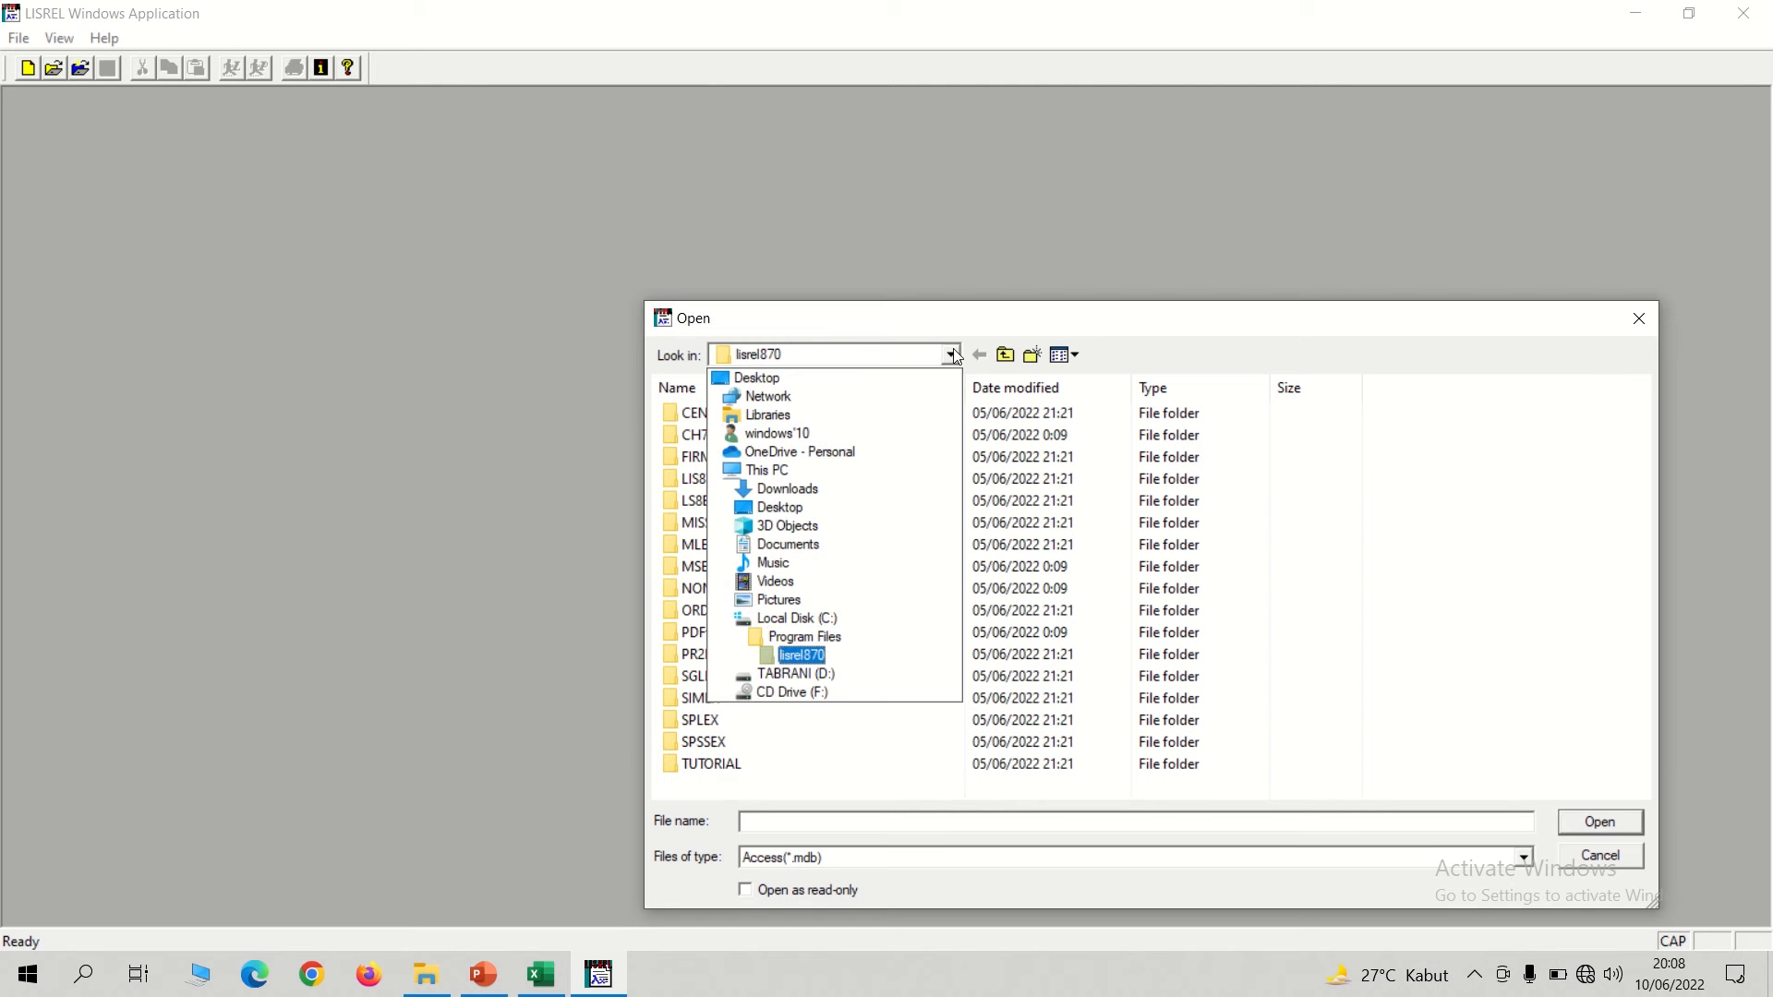
{"action": "left_click", "coordinate": [805, 674]}
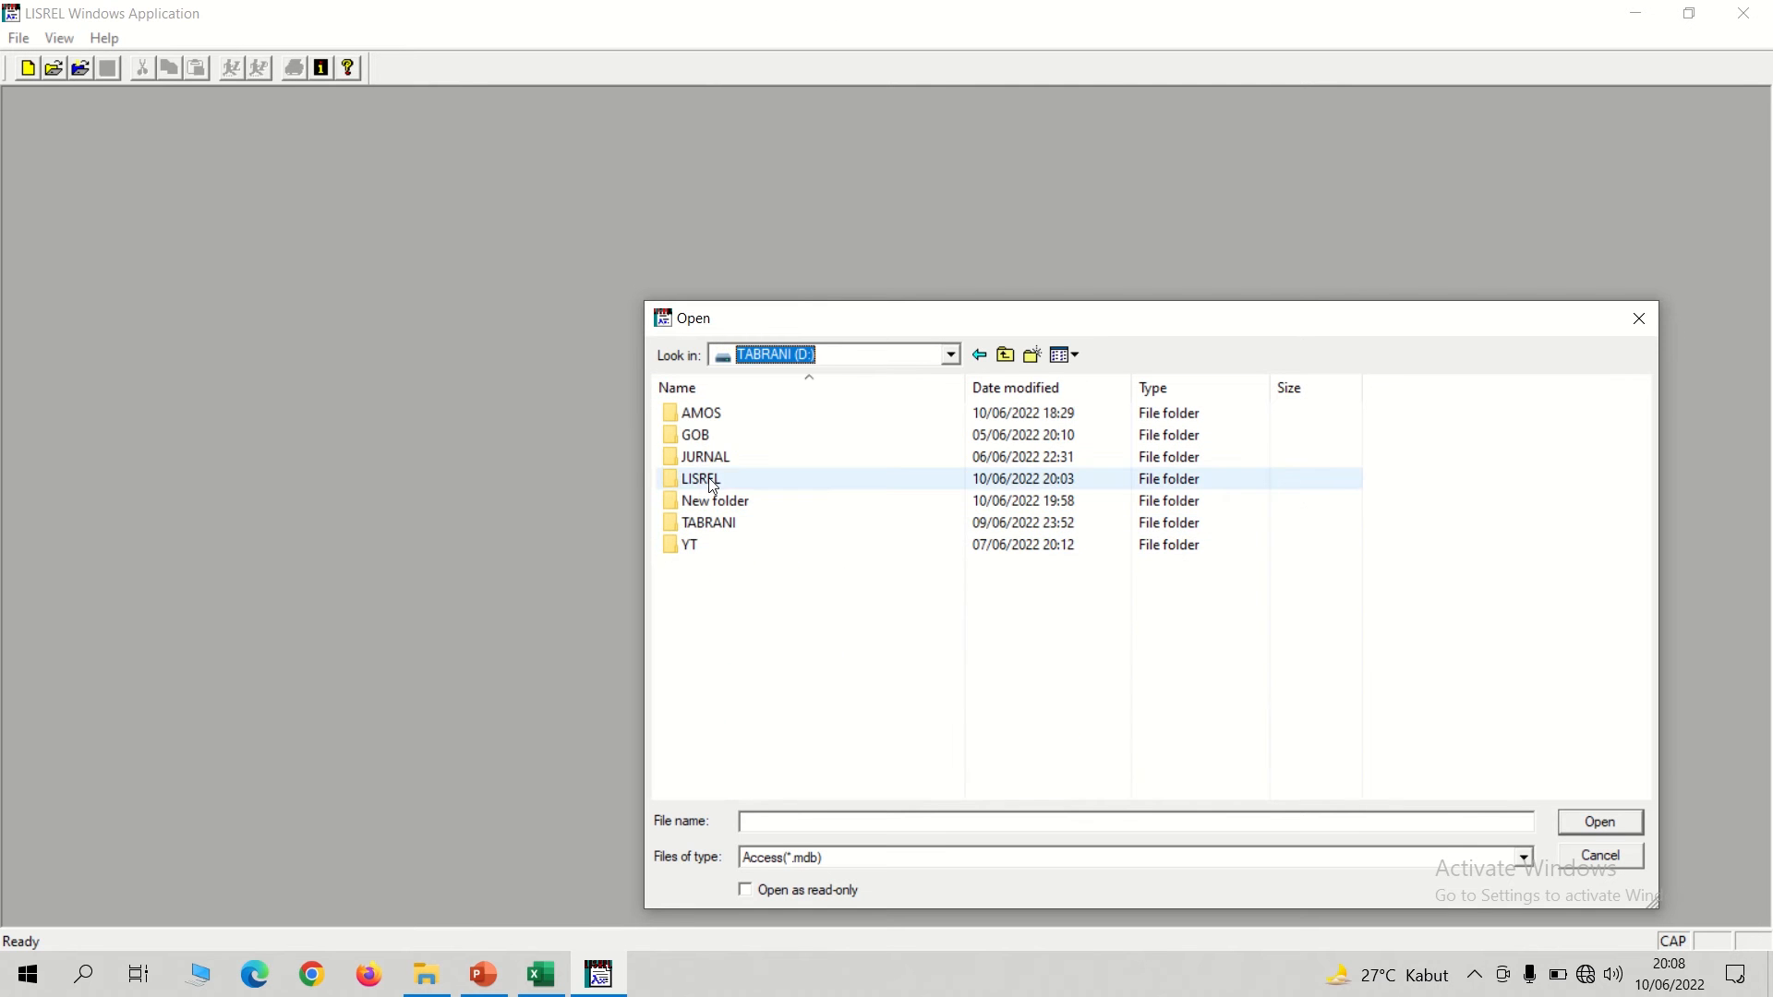
{"action": "double_click", "coordinate": [711, 478]}
Import the Excel (*.xls) file 1MODERASI and save it as a PRELIS data file named 1MODERASI.
{"action": "left_click", "coordinate": [832, 862]}
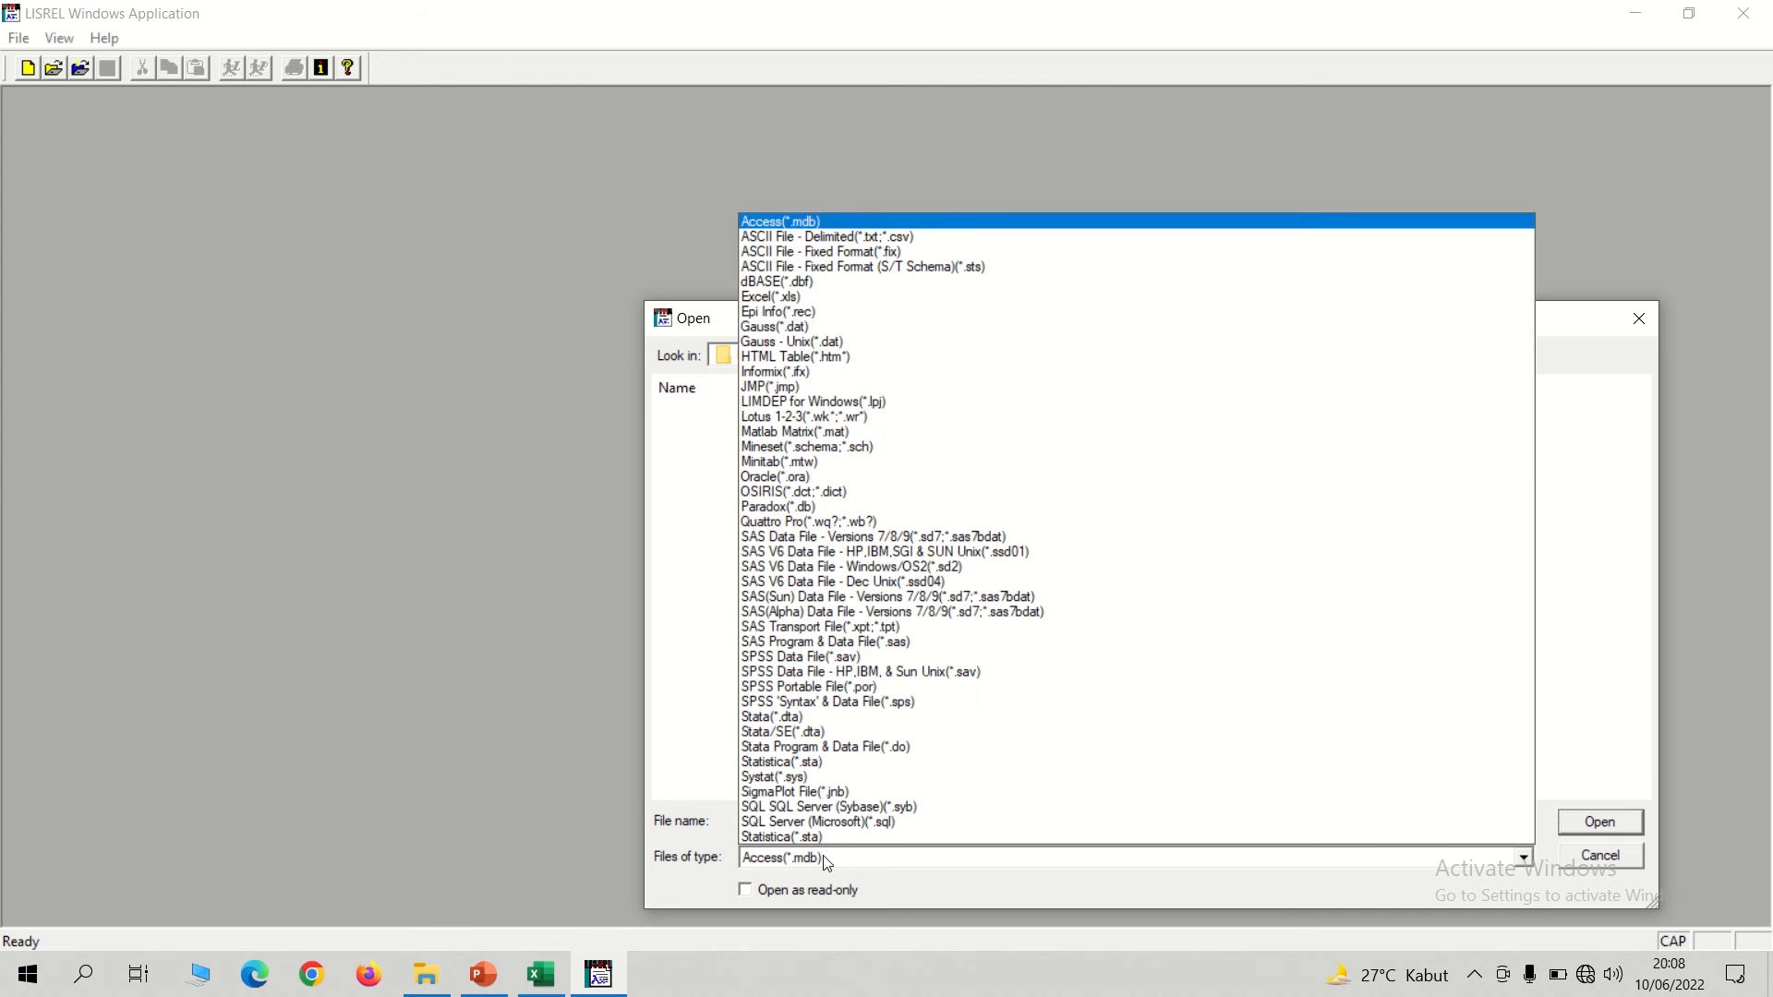
{"action": "left_click", "coordinate": [796, 296]}
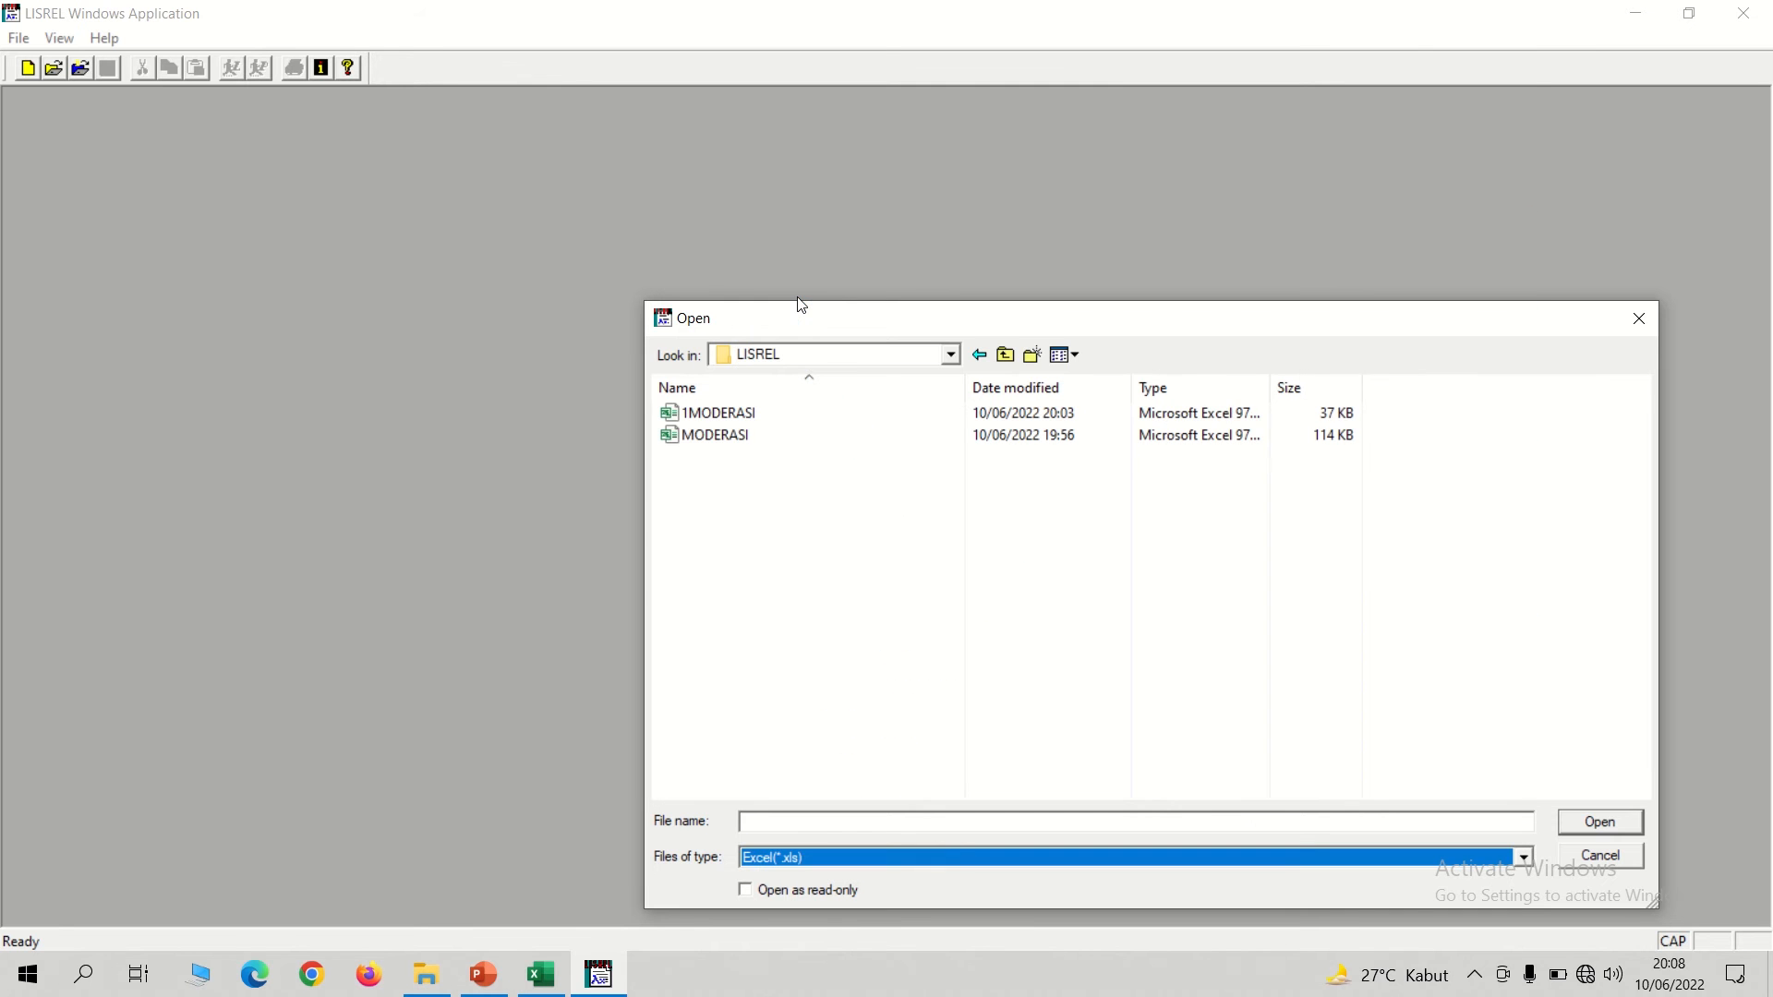
{"action": "left_click", "coordinate": [722, 416]}
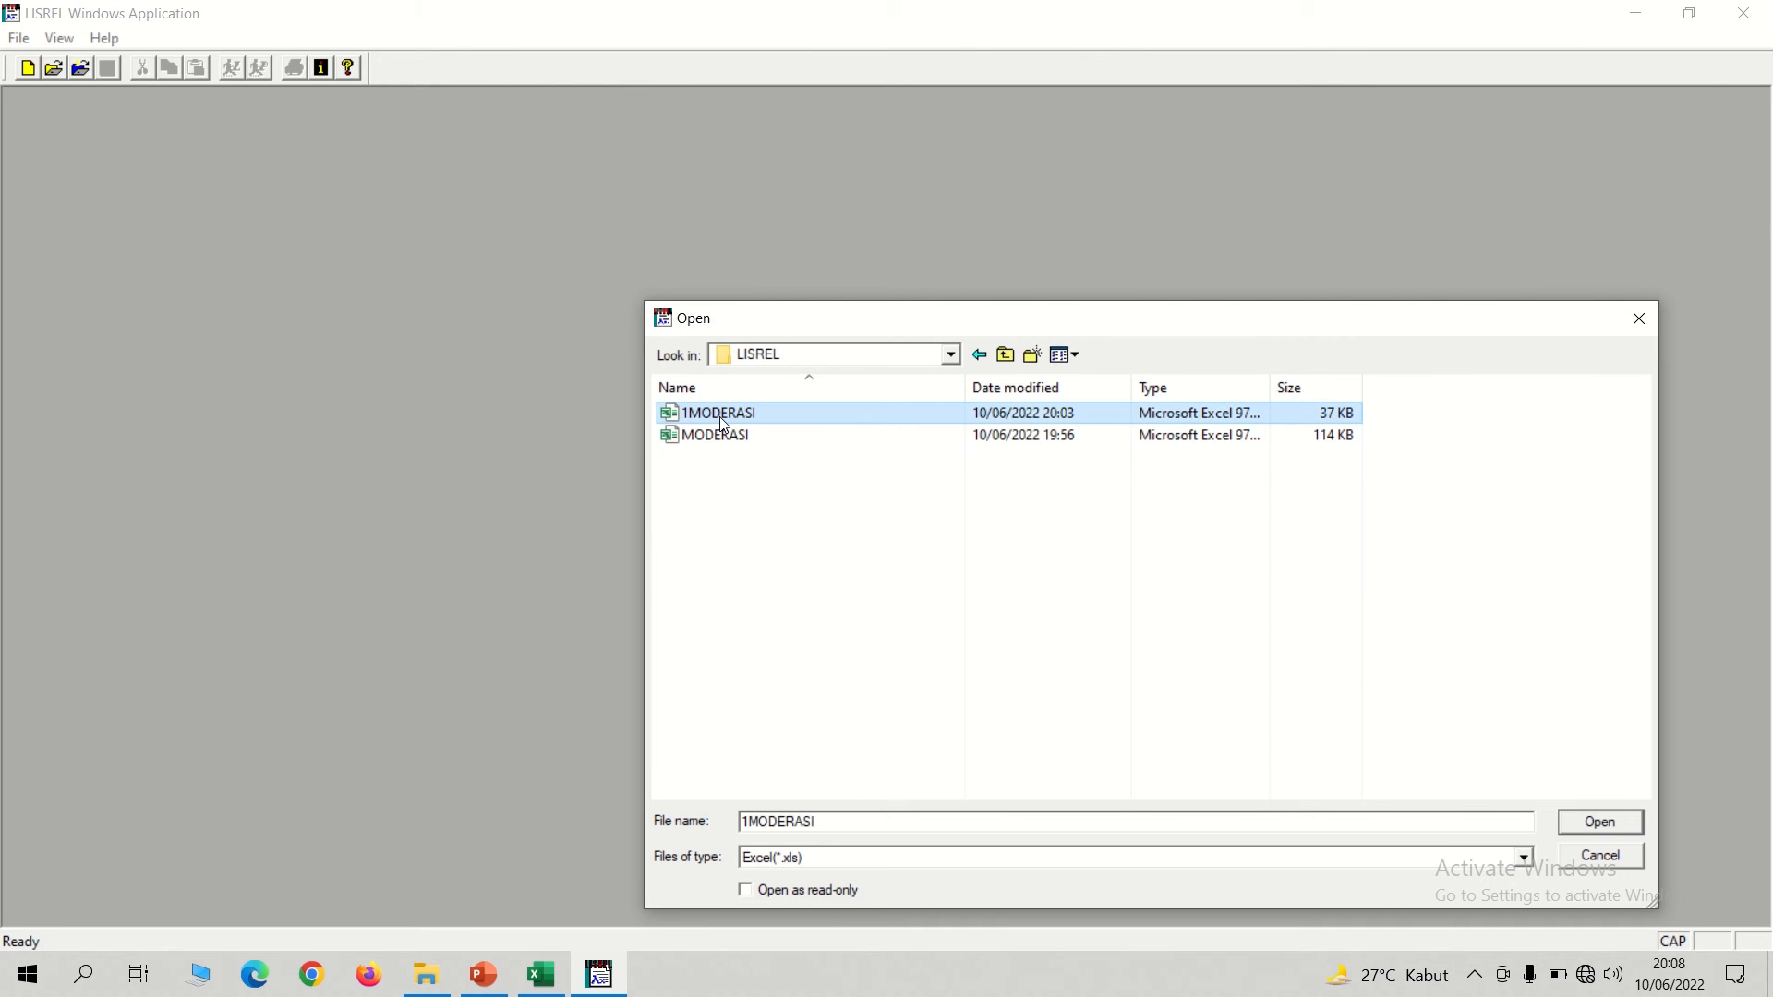
{"action": "double_click", "coordinate": [774, 413]}
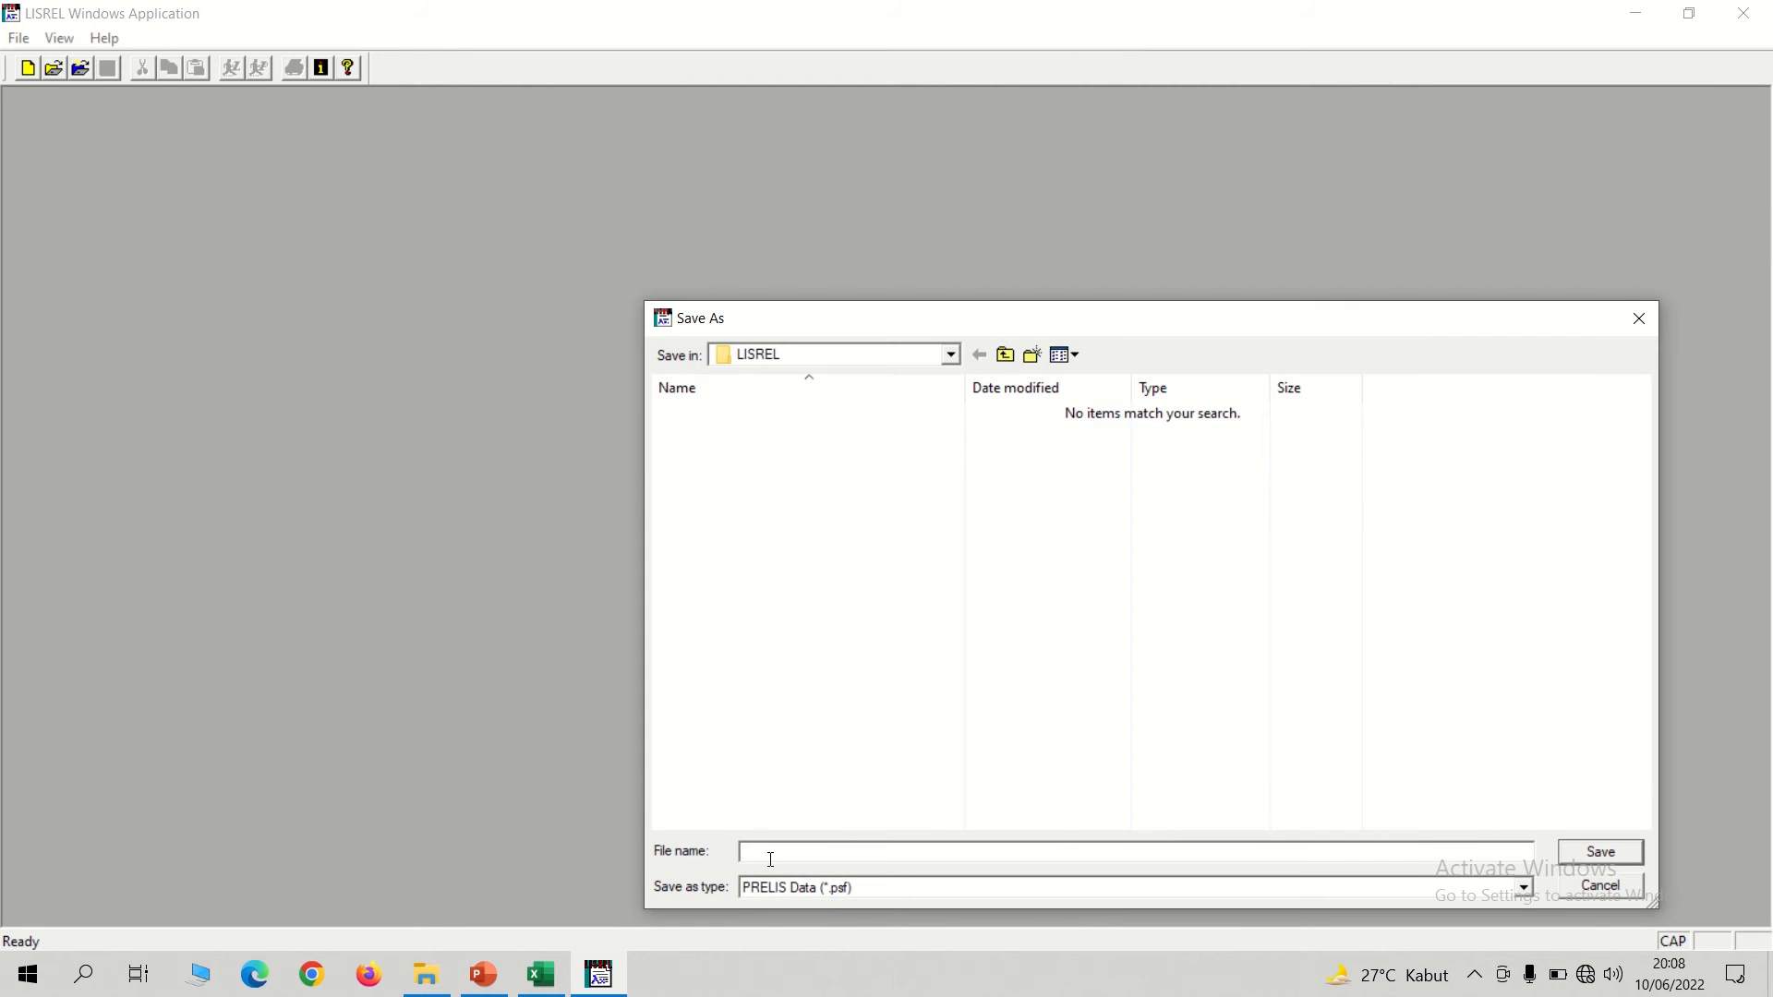
{"action": "type", "text": "1MODERASI"}
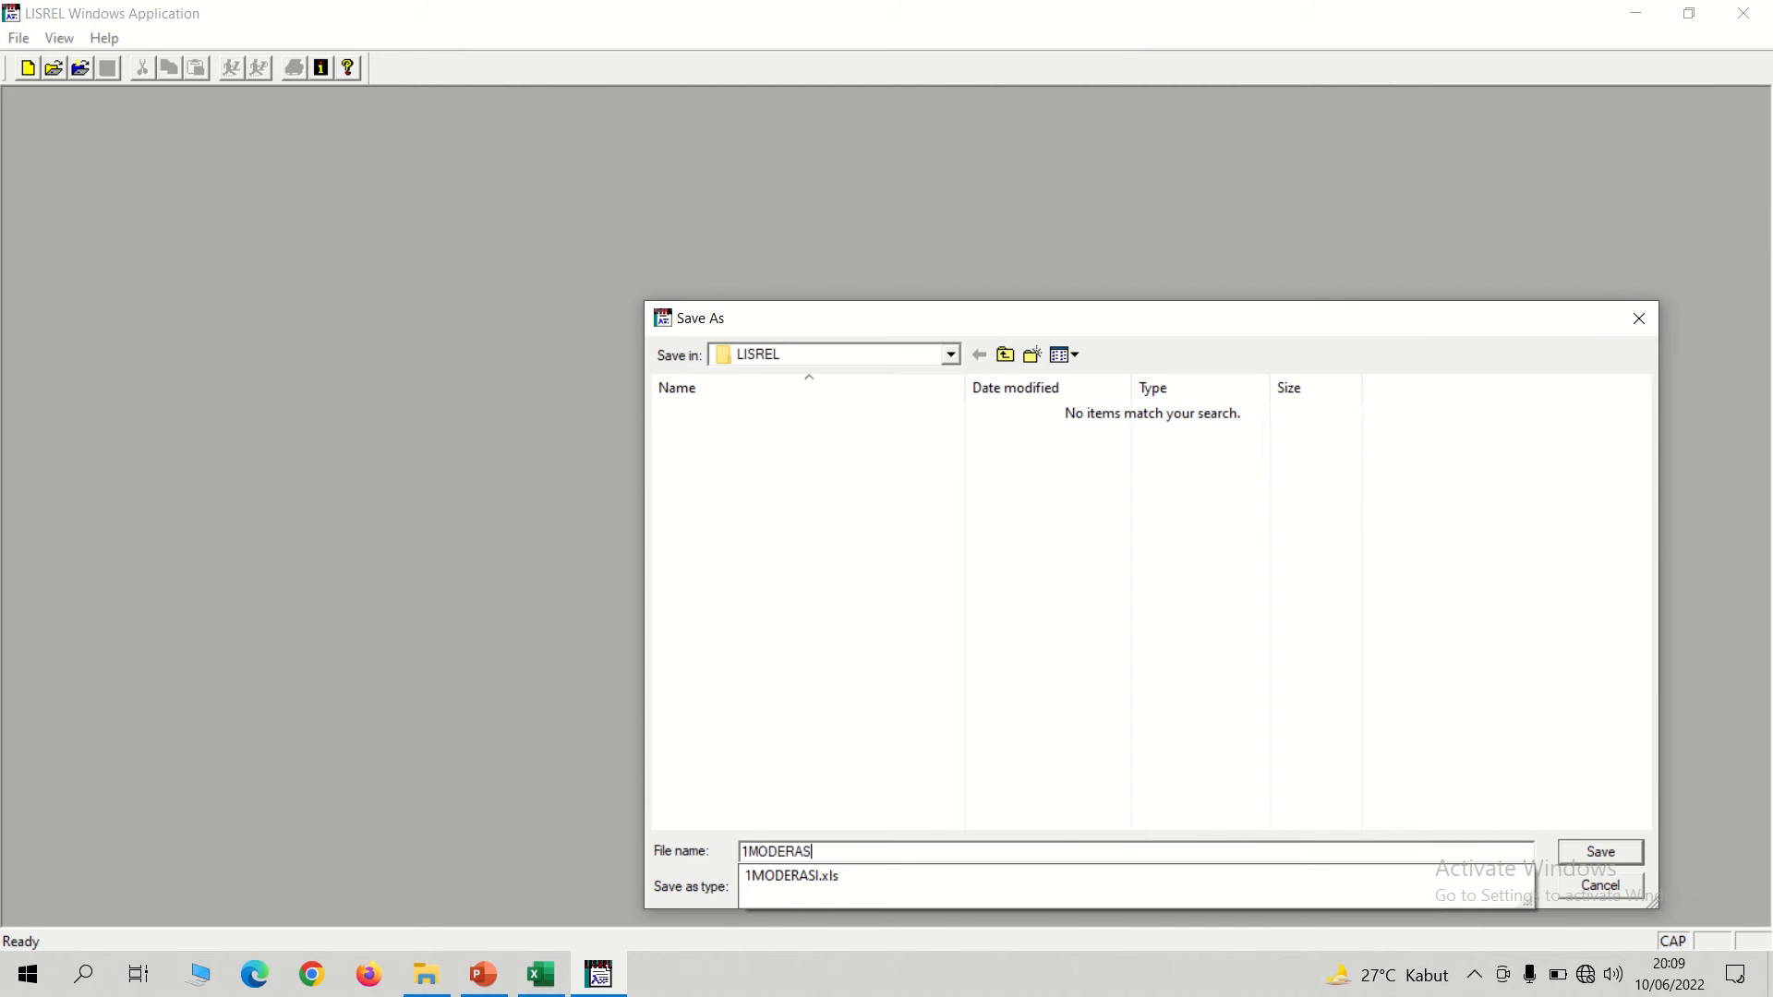
{"action": "left_click", "coordinate": [1607, 866]}
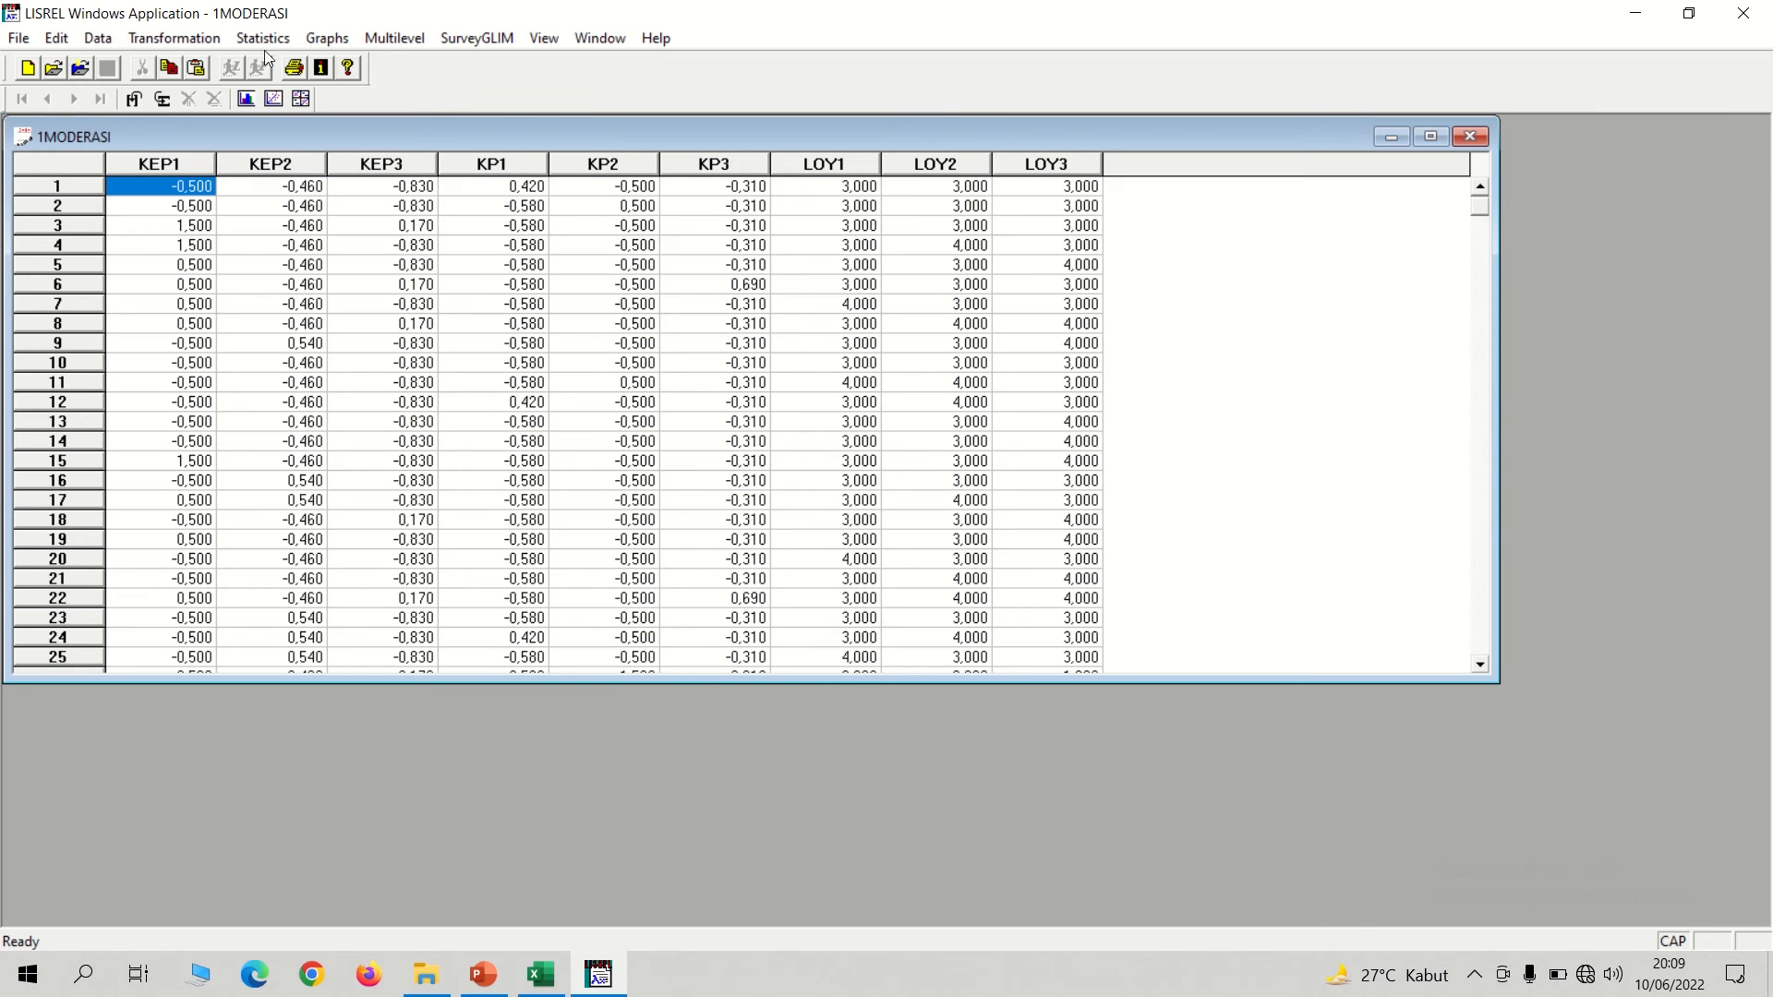
Define all variables from KEP1 to LOY3 as Continuous, and close the 1MODERASI data window with the changes saved.
{"action": "left_click", "coordinate": [98, 41]}
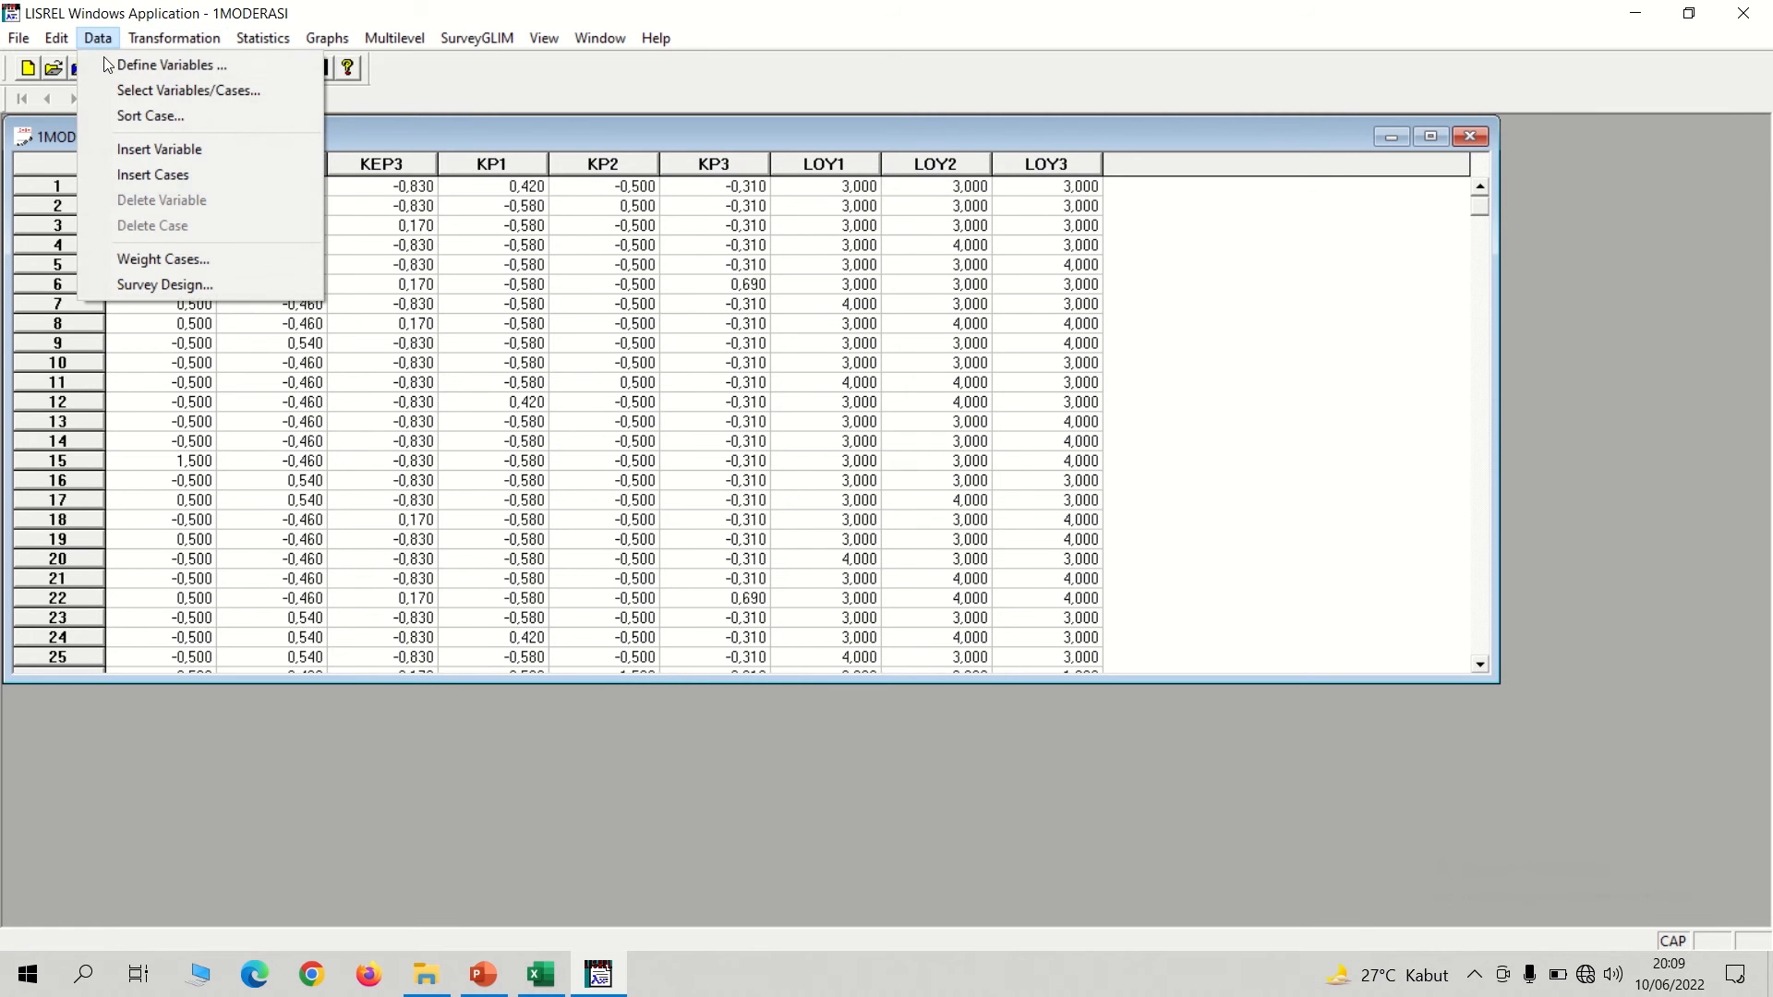
{"action": "left_click", "coordinate": [113, 67]}
{"action": "left_click", "coordinate": [799, 349]}
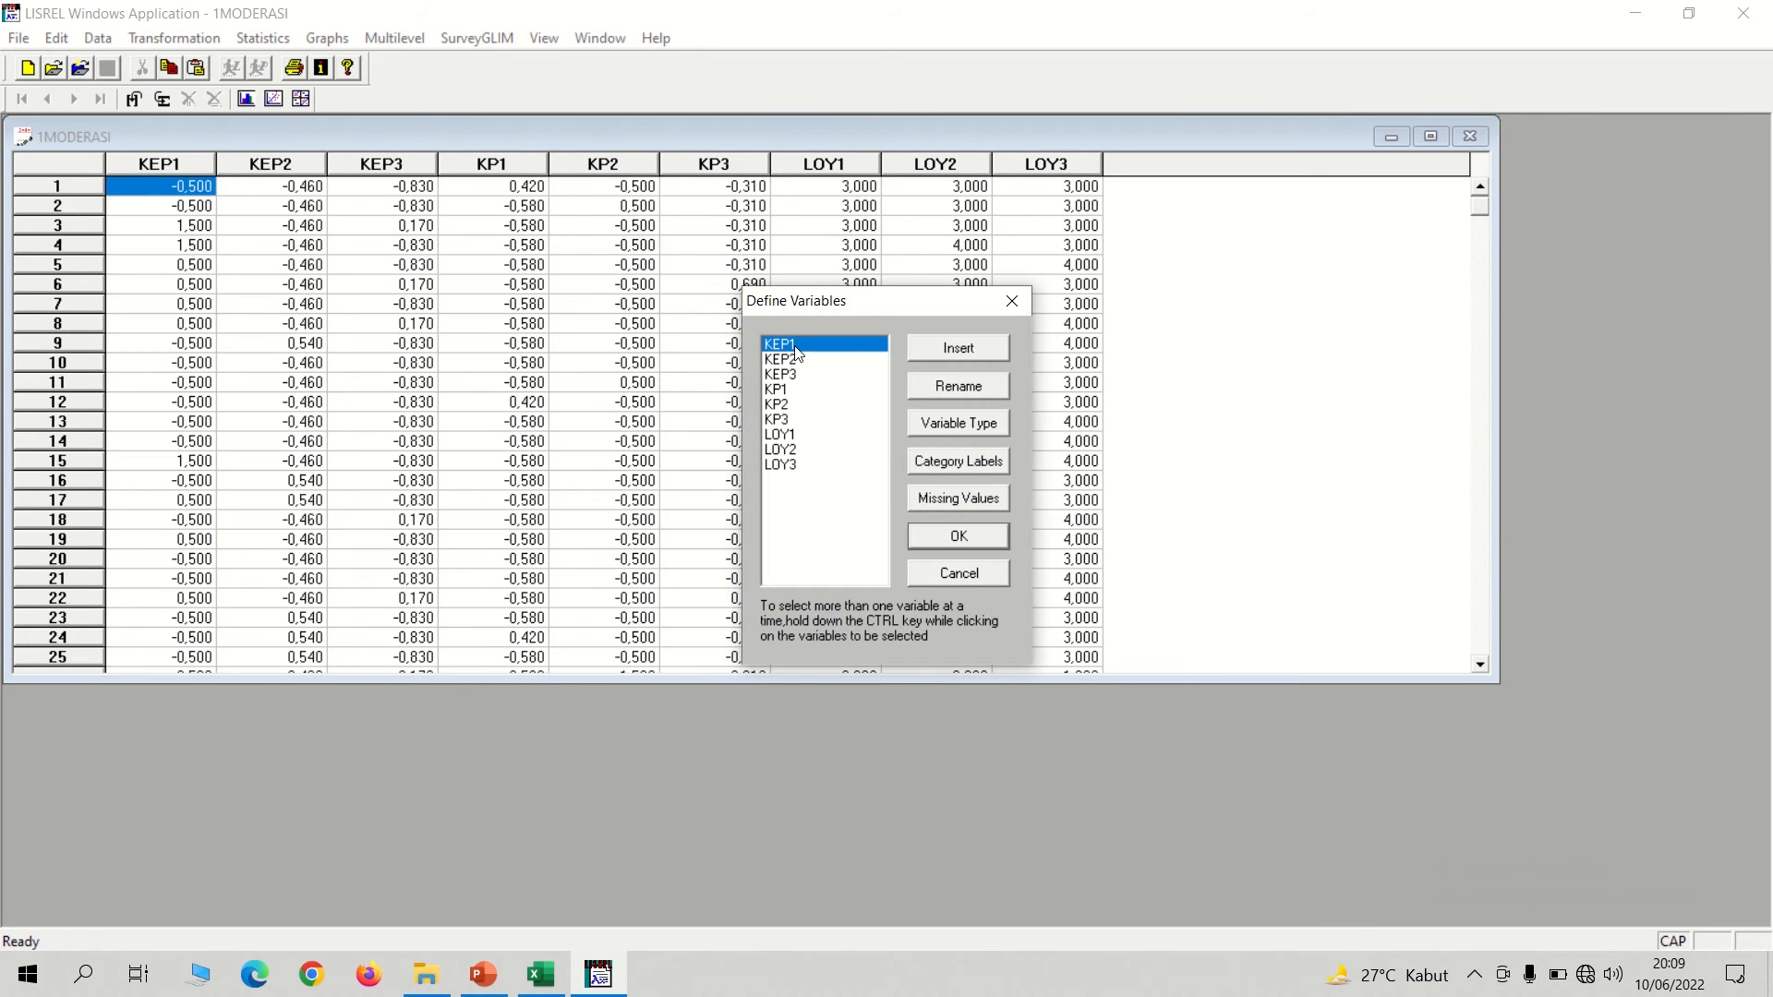
{"action": "left_click", "coordinate": [789, 470], "text": "shift"}
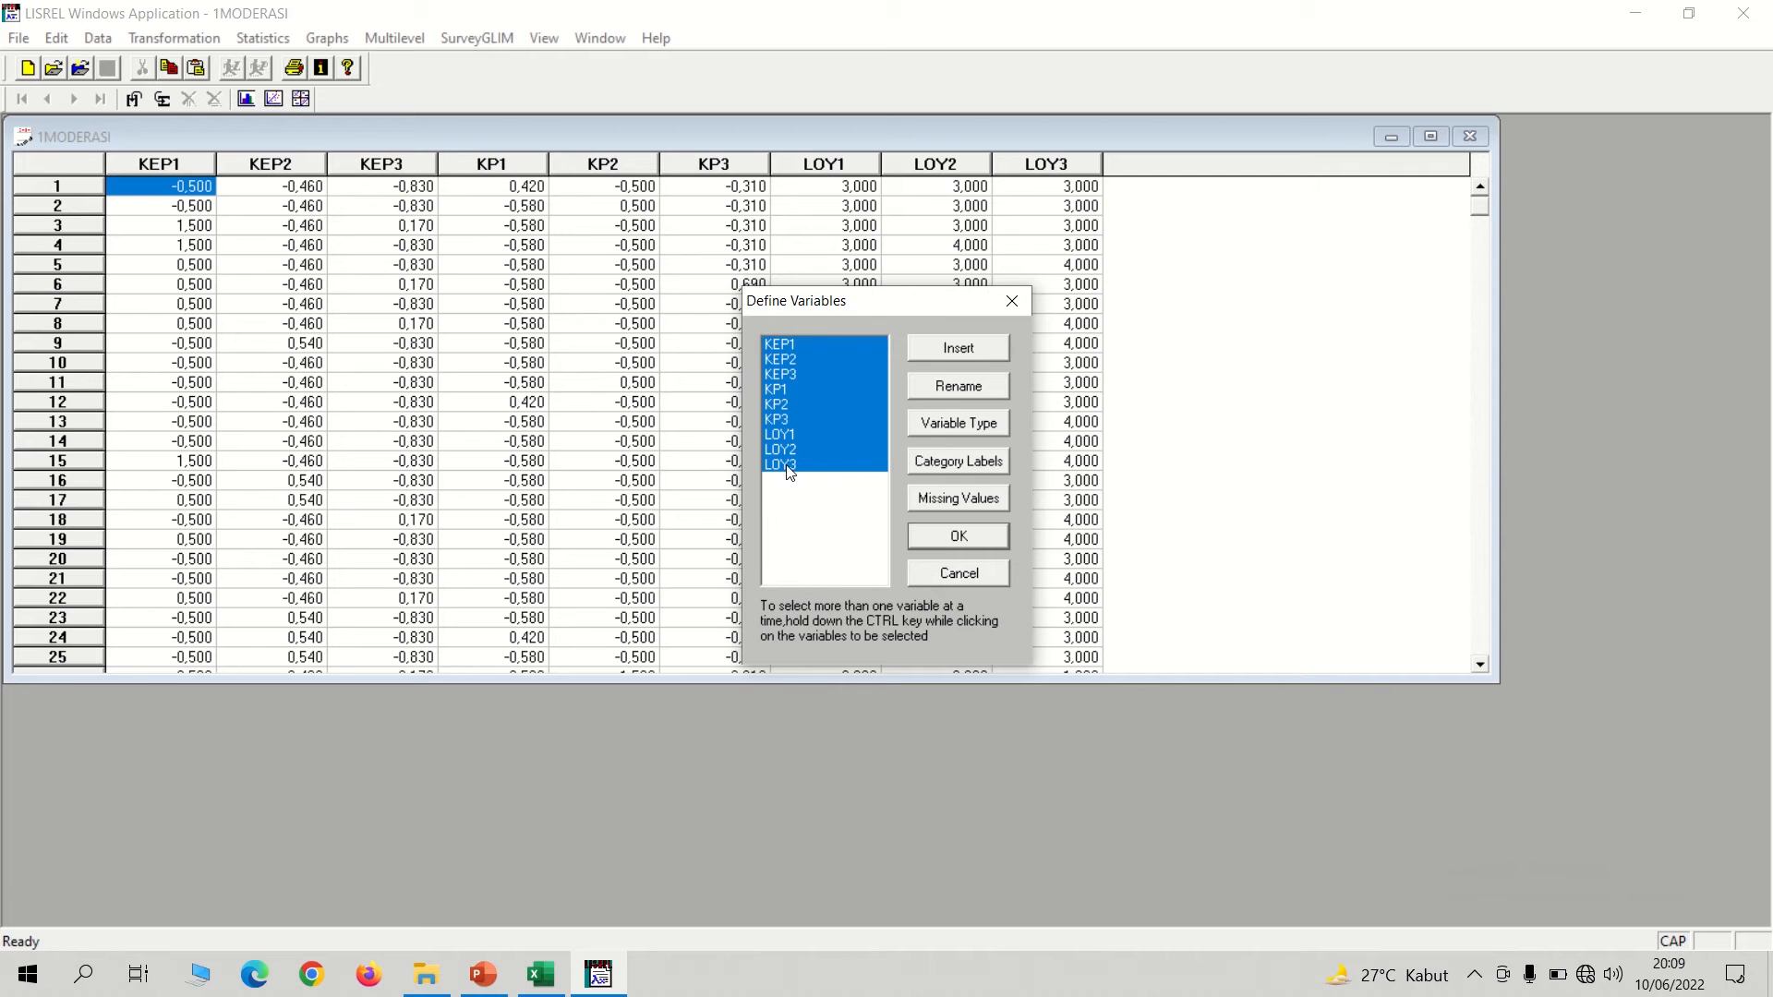
{"action": "left_click", "coordinate": [939, 424]}
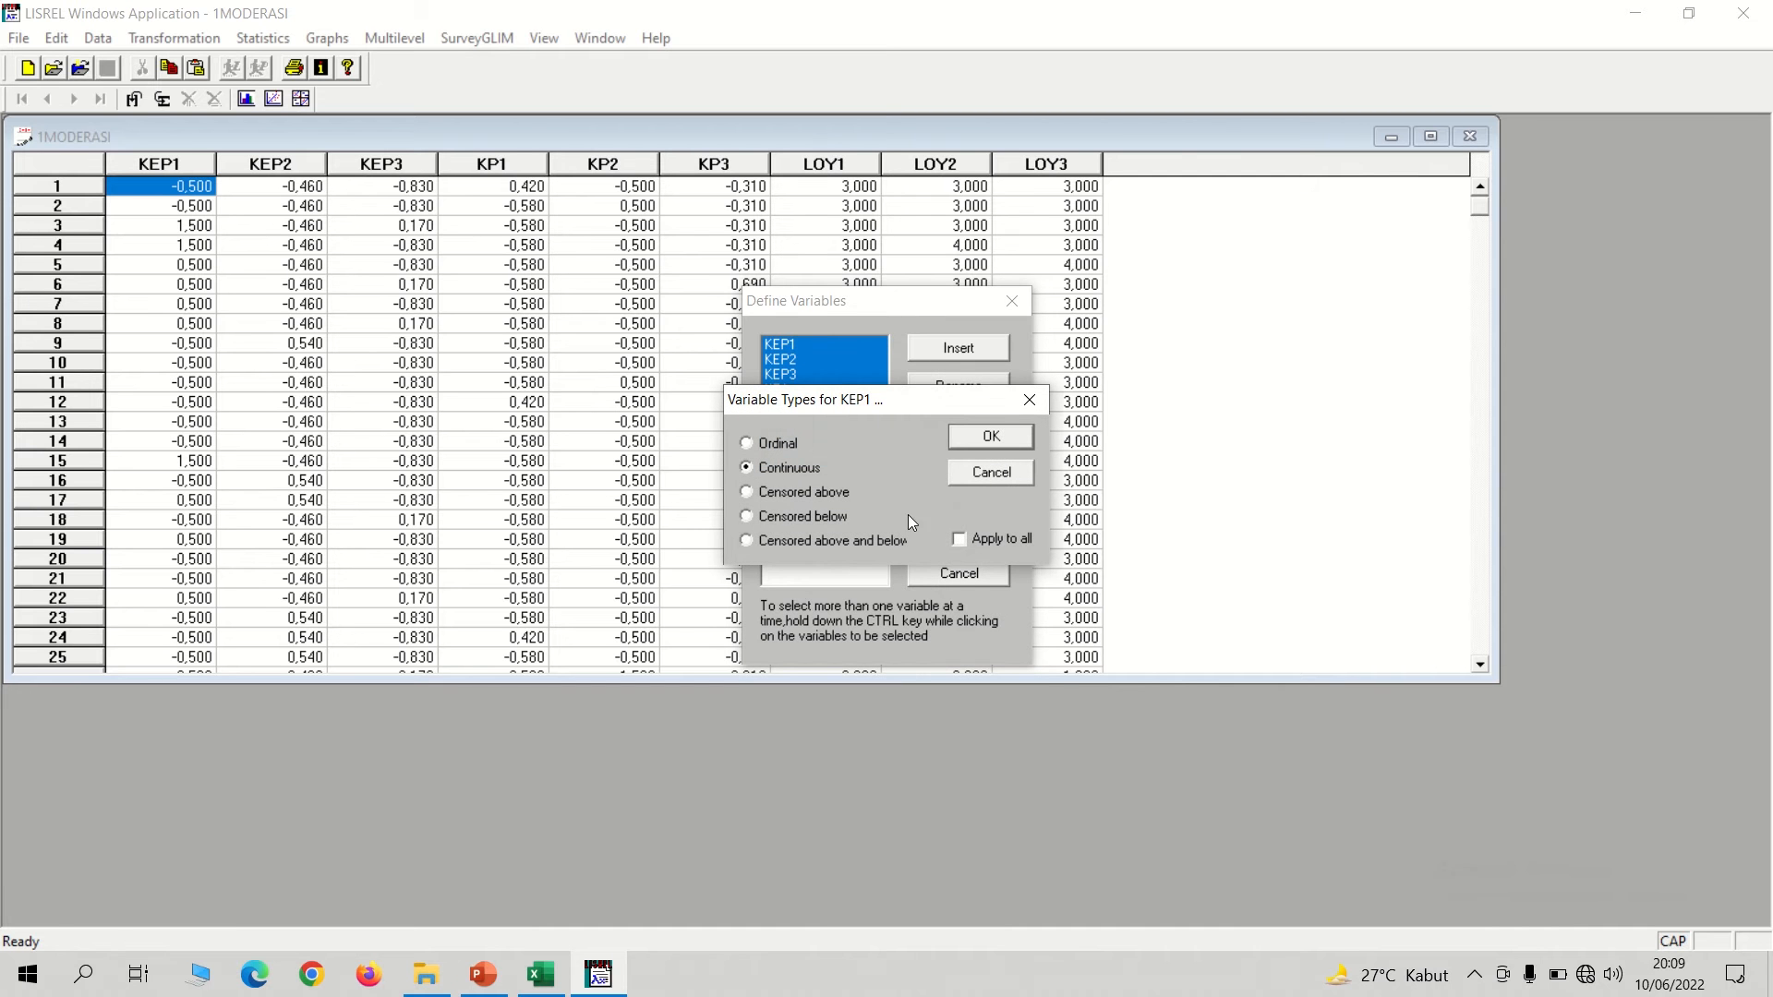
{"action": "left_click", "coordinate": [999, 437]}
{"action": "left_click", "coordinate": [952, 538]}
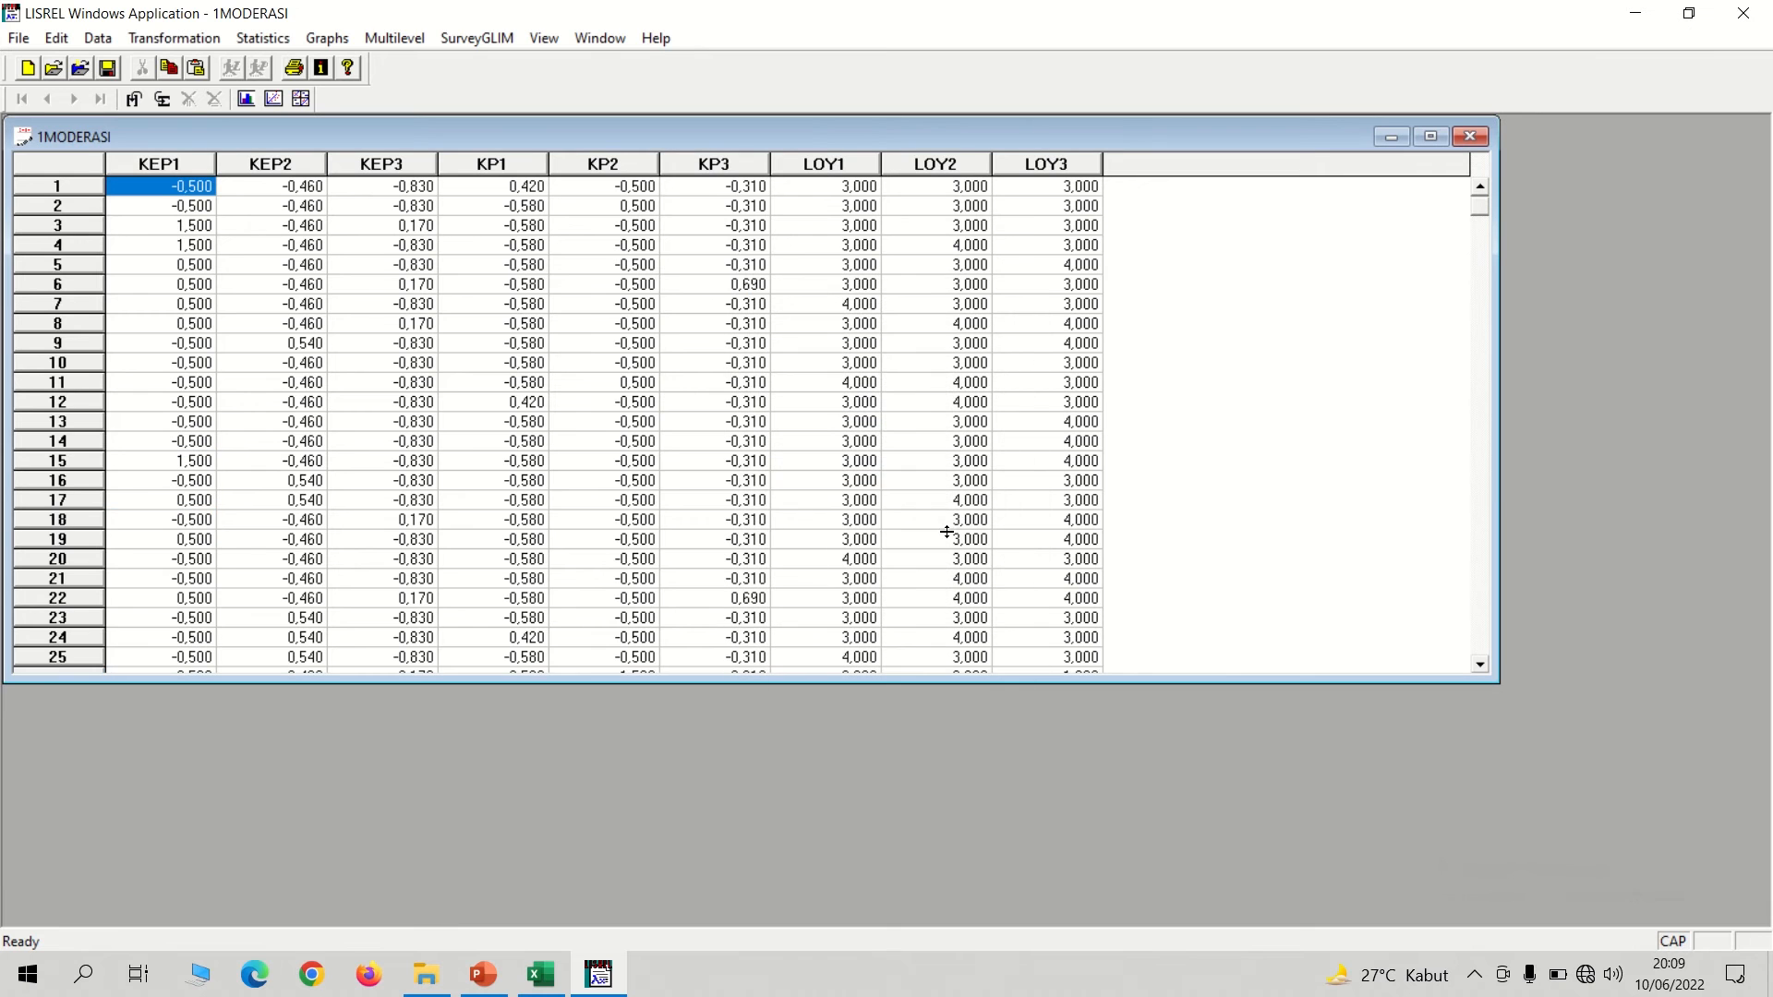
{"action": "left_click", "coordinate": [1469, 141]}
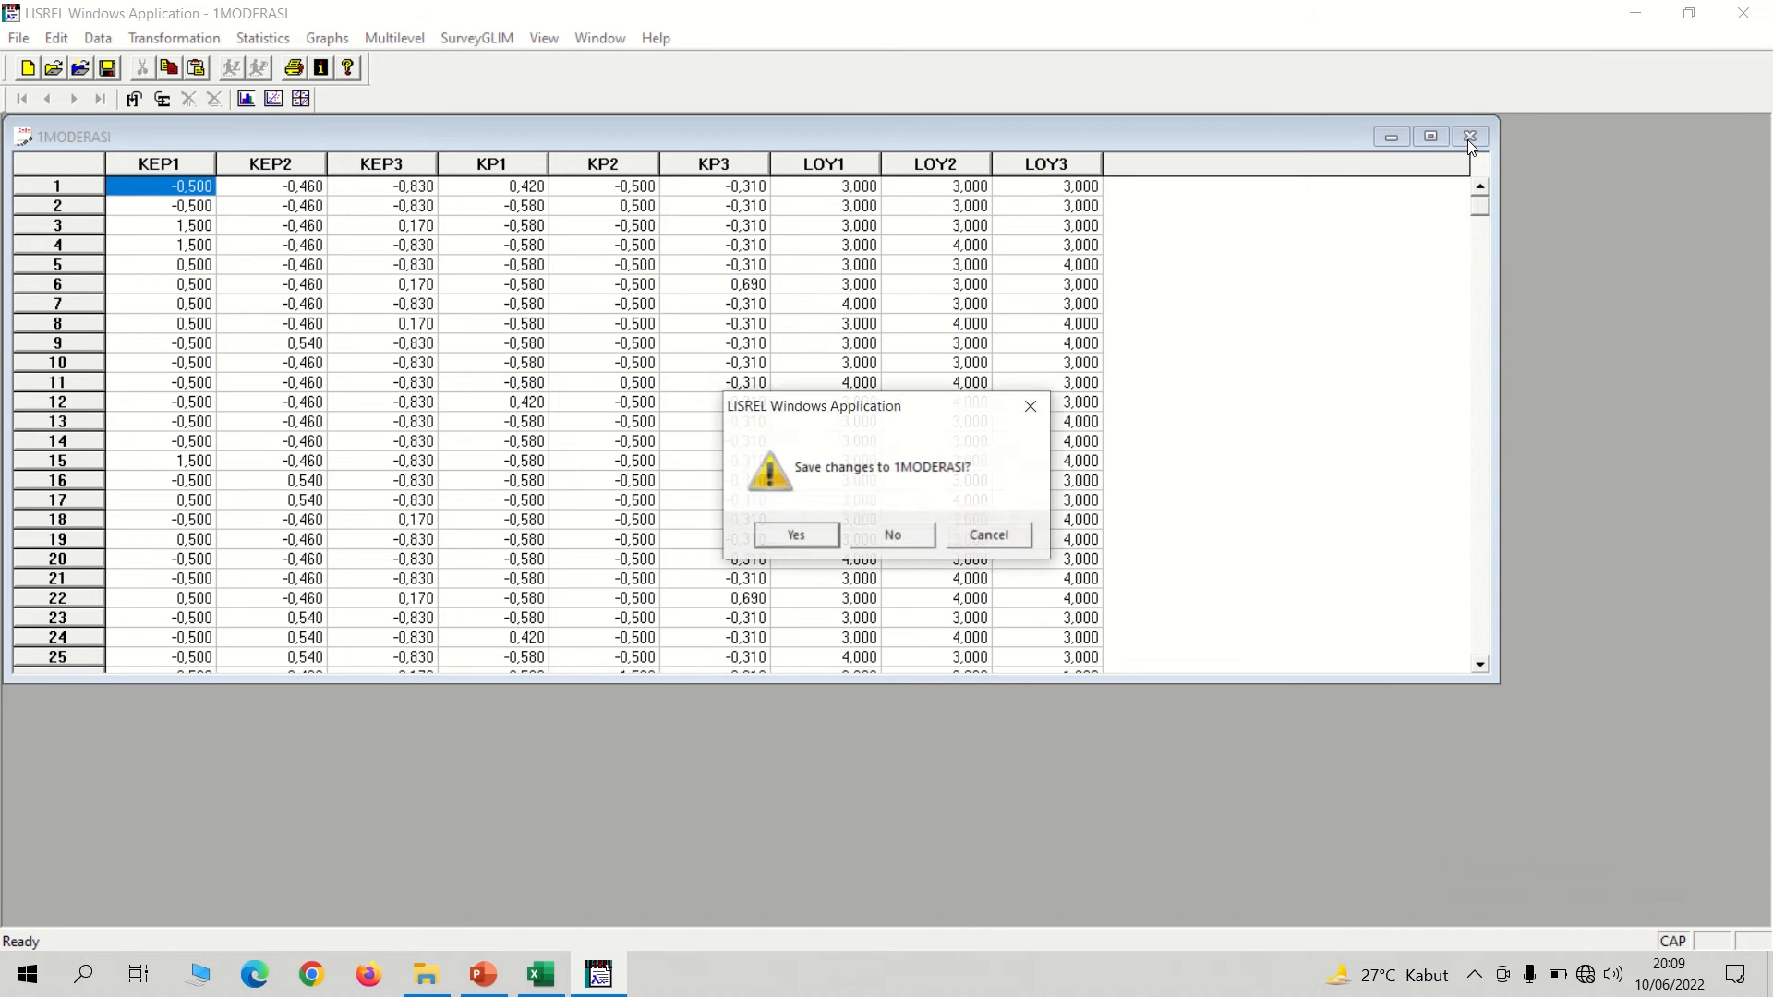
{"action": "key", "text": "Return"}
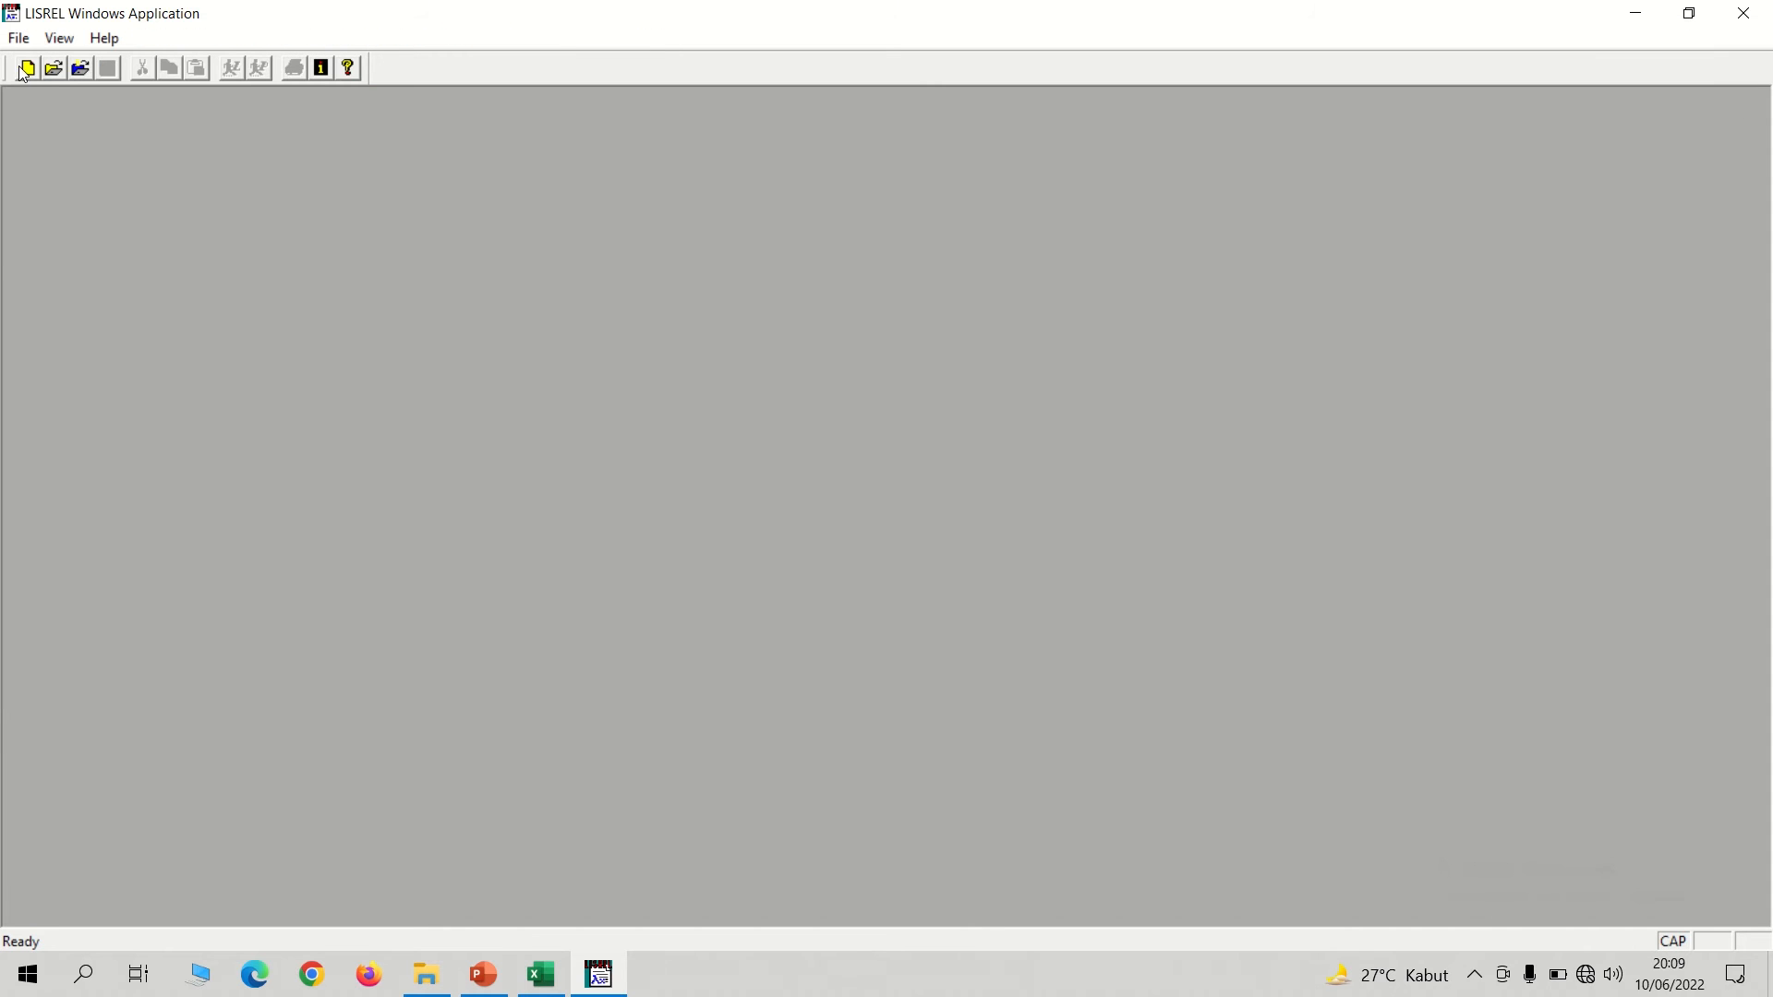
Create a new path diagram and save it as 1MODERASI in the LISREL folder.
{"action": "left_click", "coordinate": [25, 70]}
{"action": "left_click", "coordinate": [236, 210]}
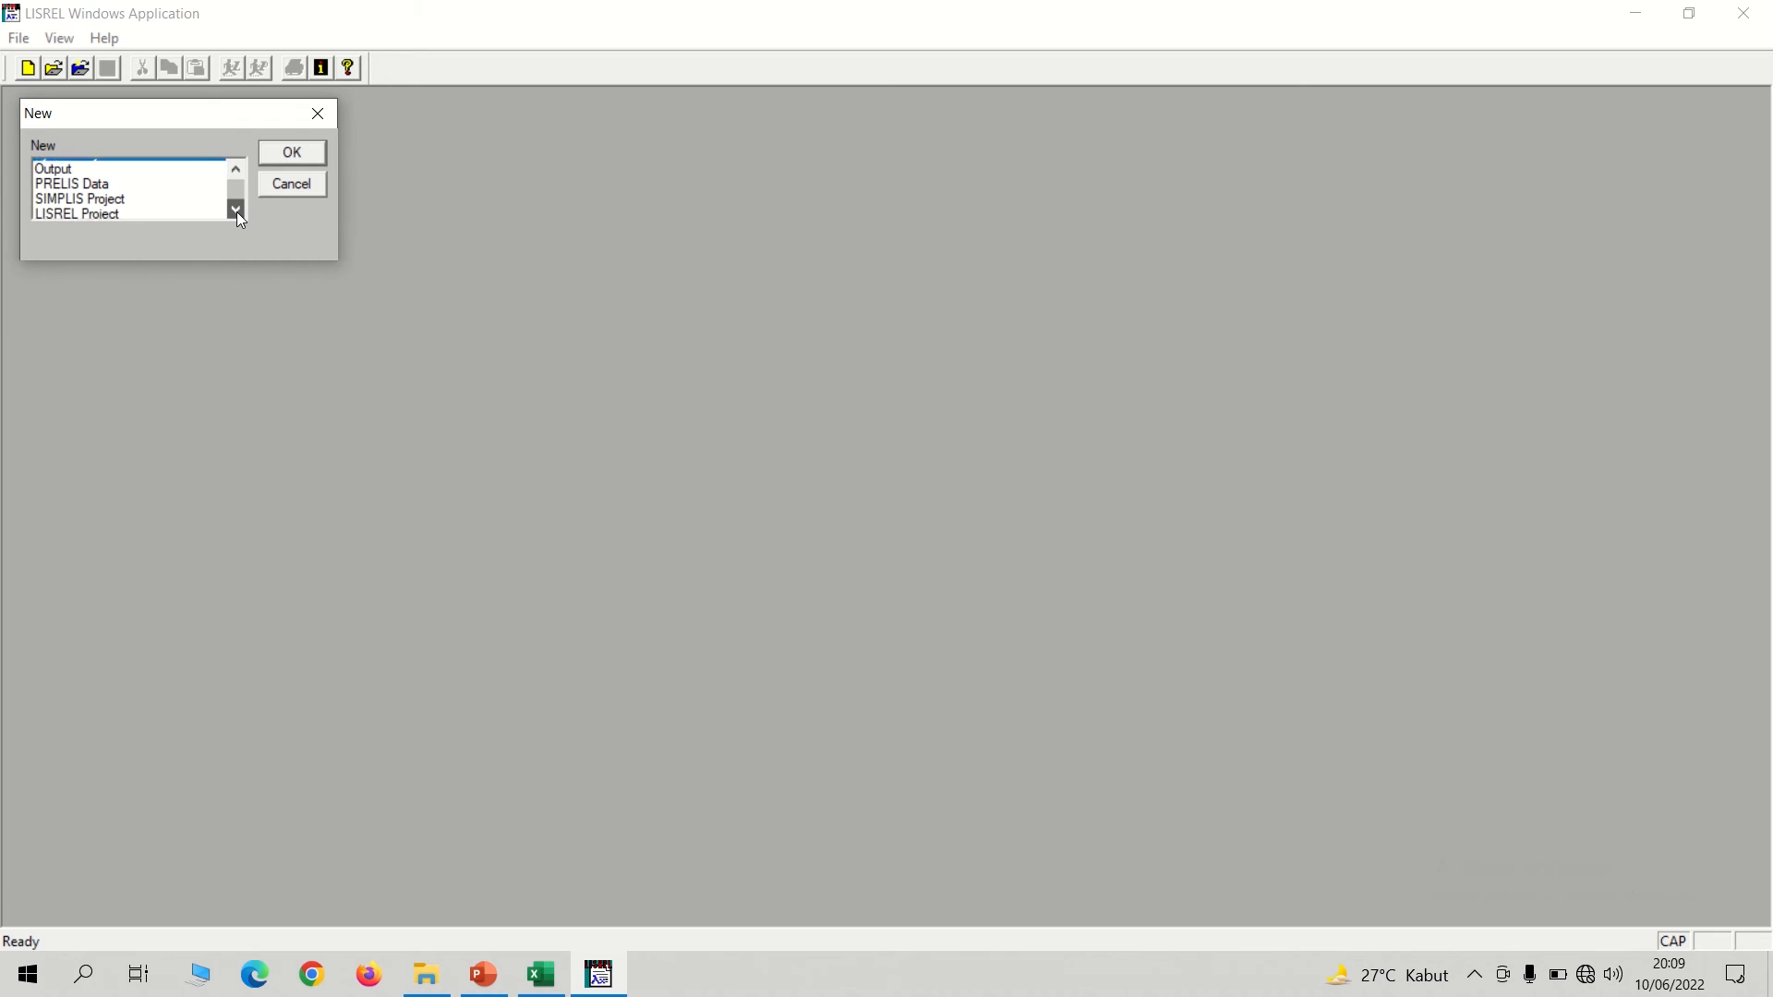
{"action": "left_click", "coordinate": [236, 211]}
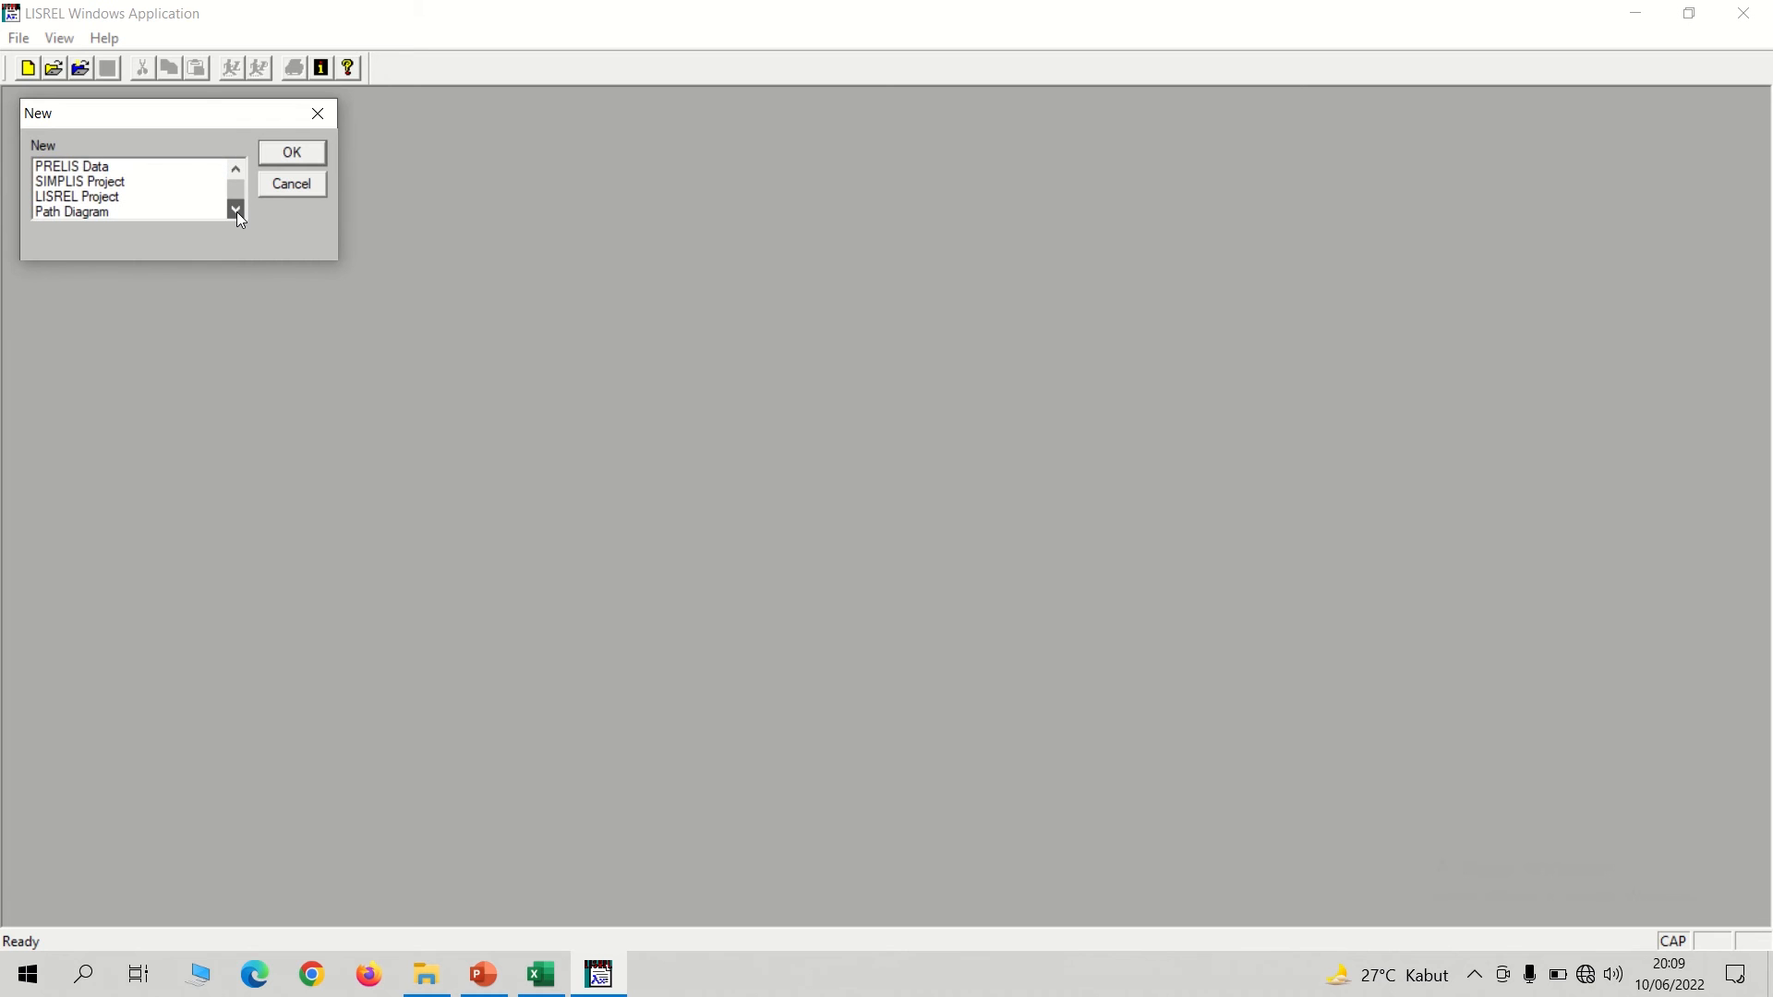
{"action": "double_click", "coordinate": [74, 212]}
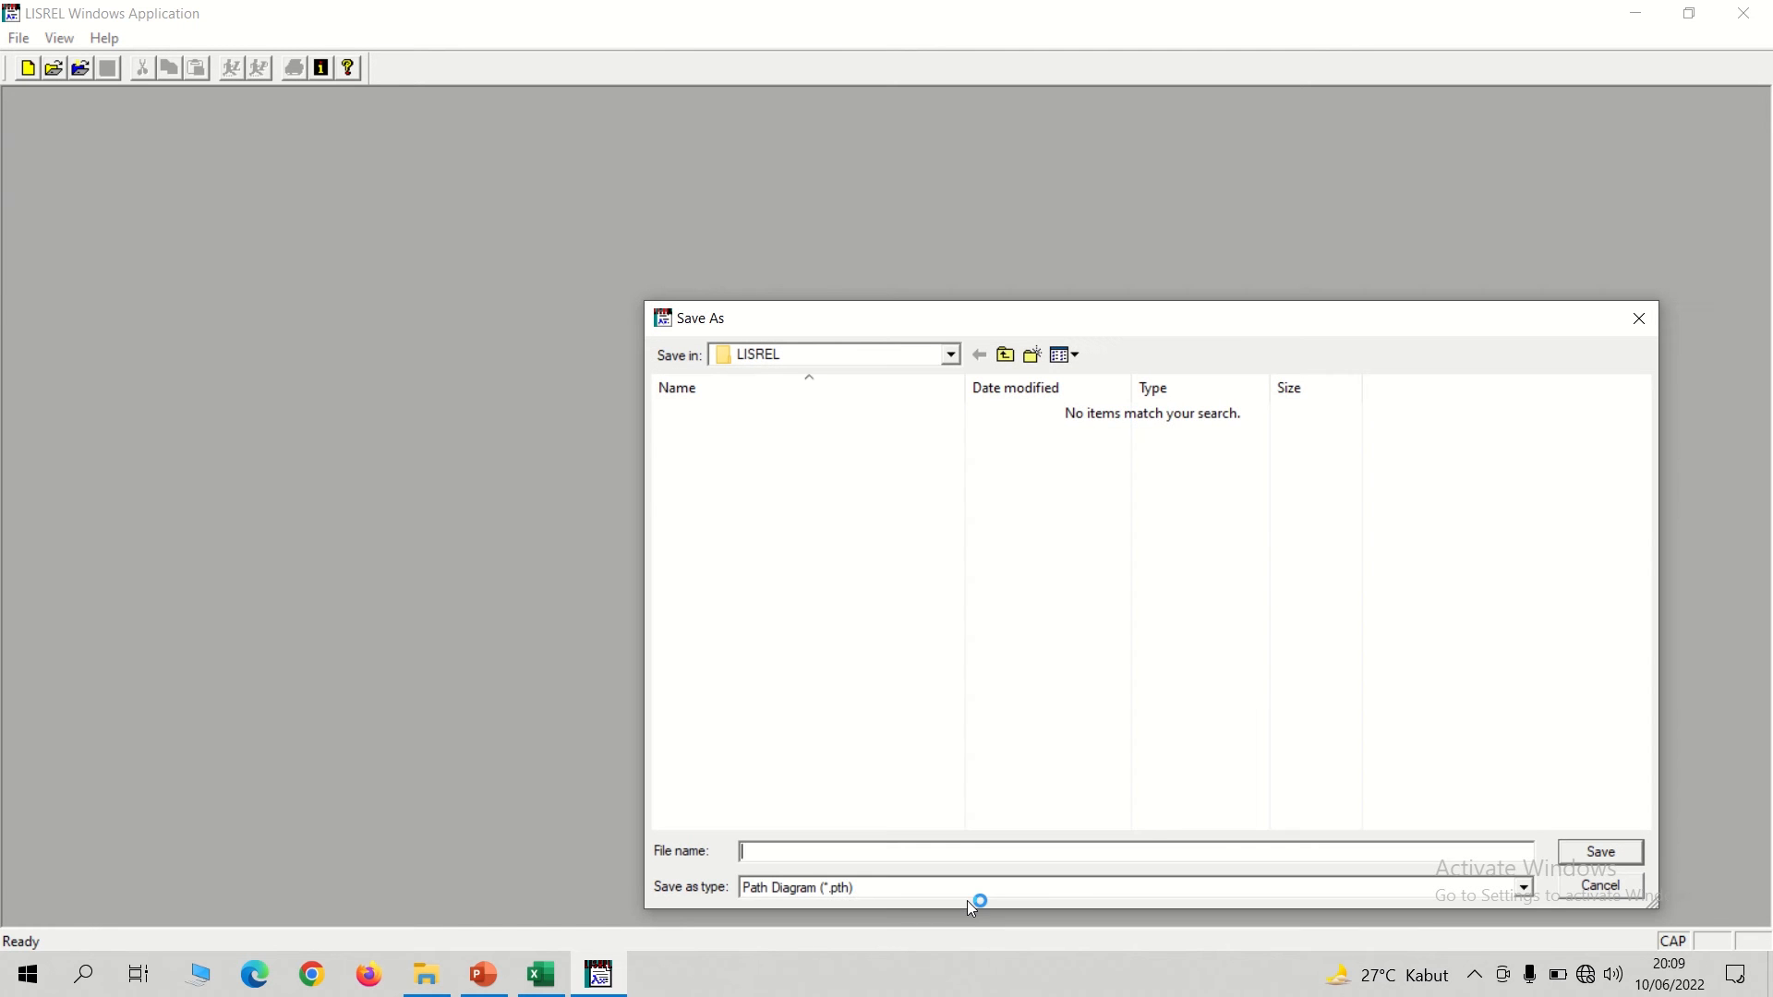
{"action": "type", "text": "1MODE"}
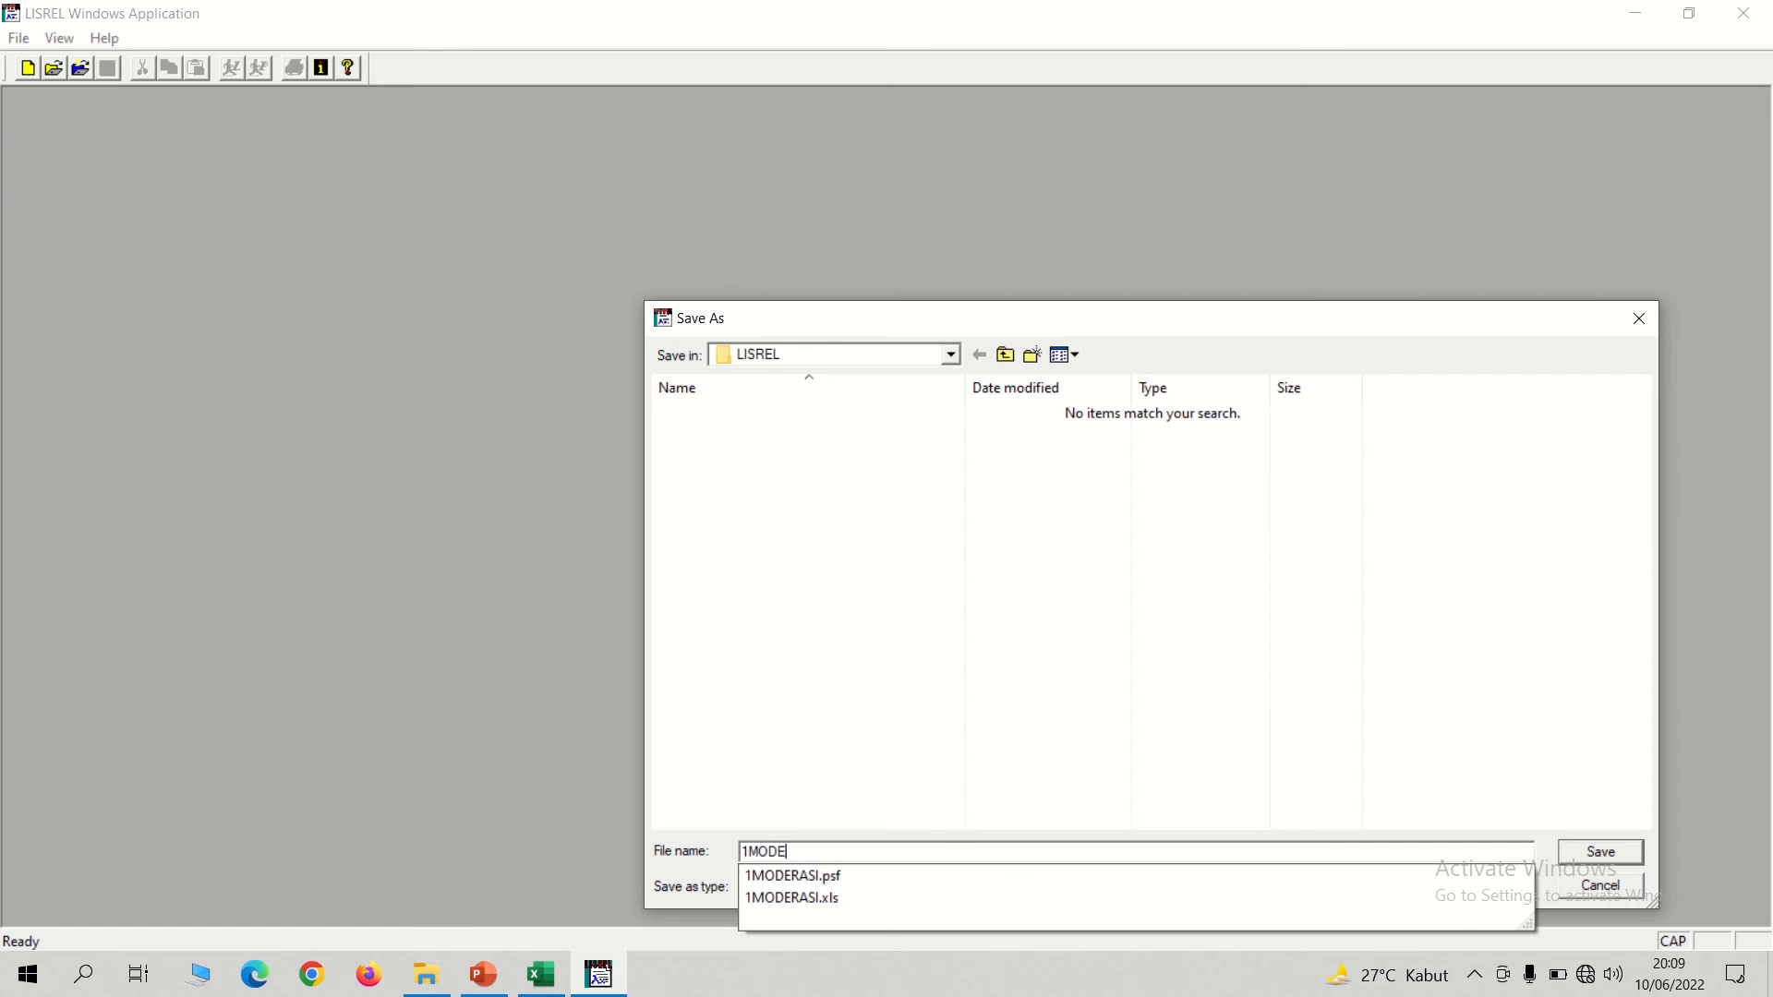
{"action": "type", "text": "RASI"}
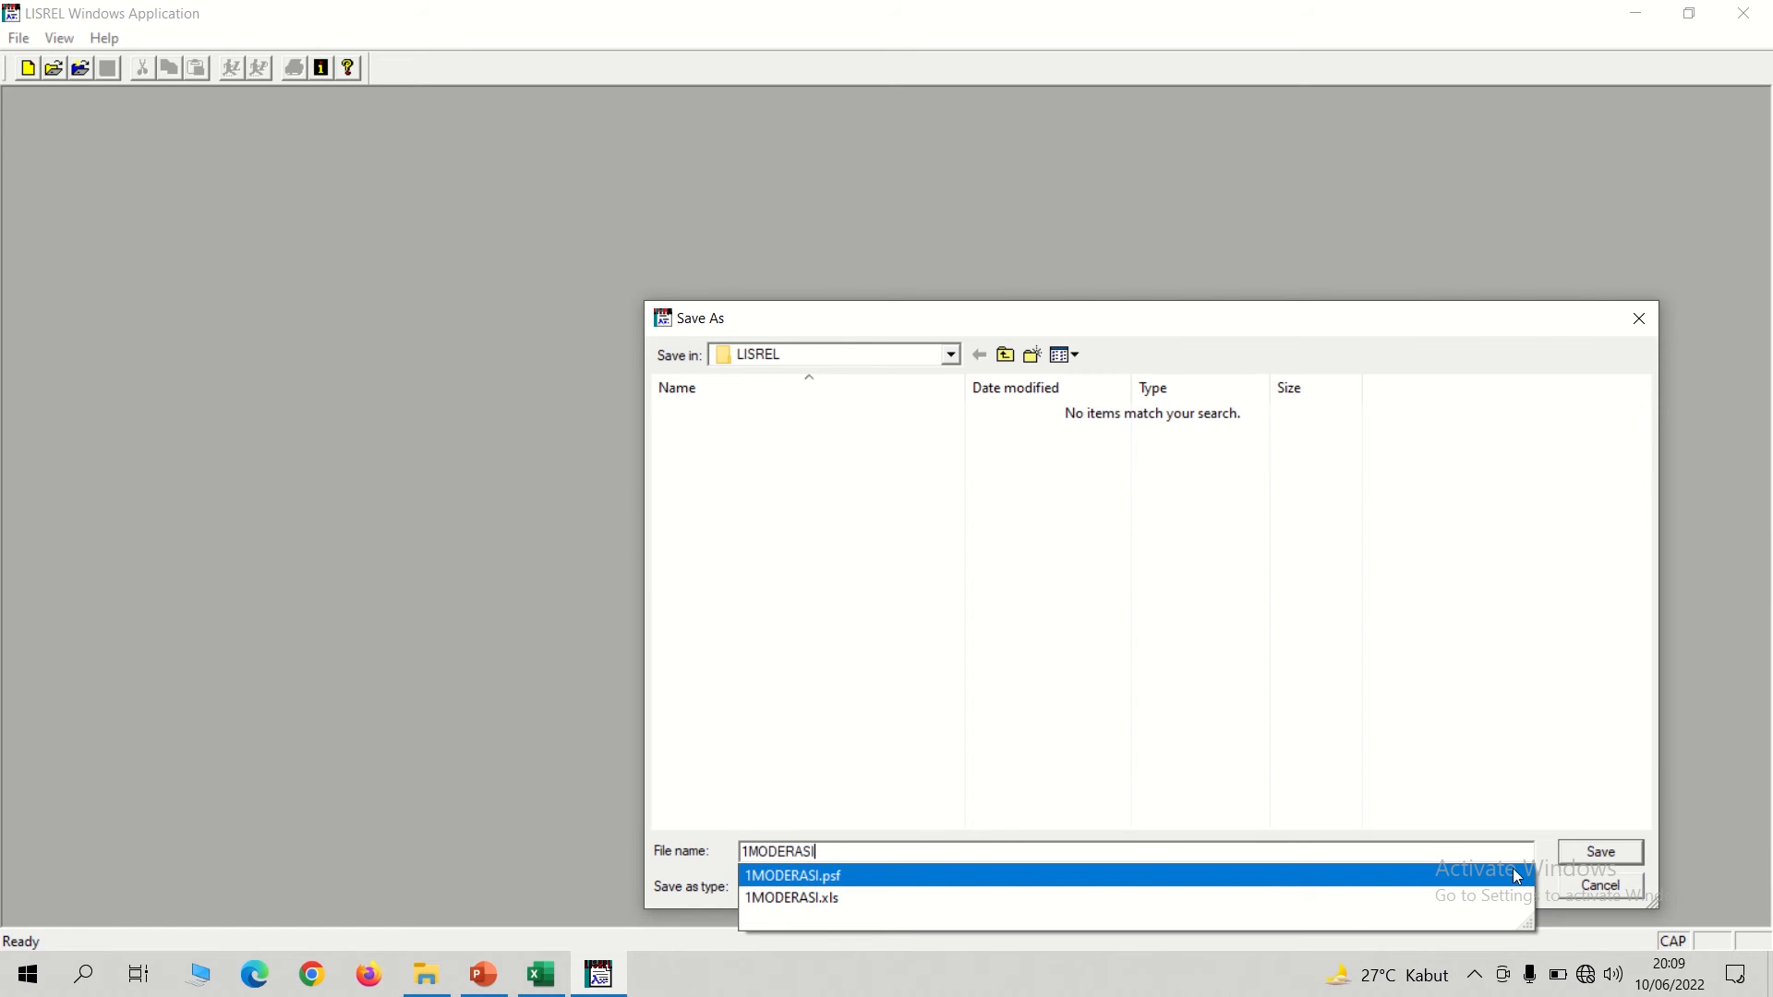
{"action": "left_click", "coordinate": [1585, 857]}
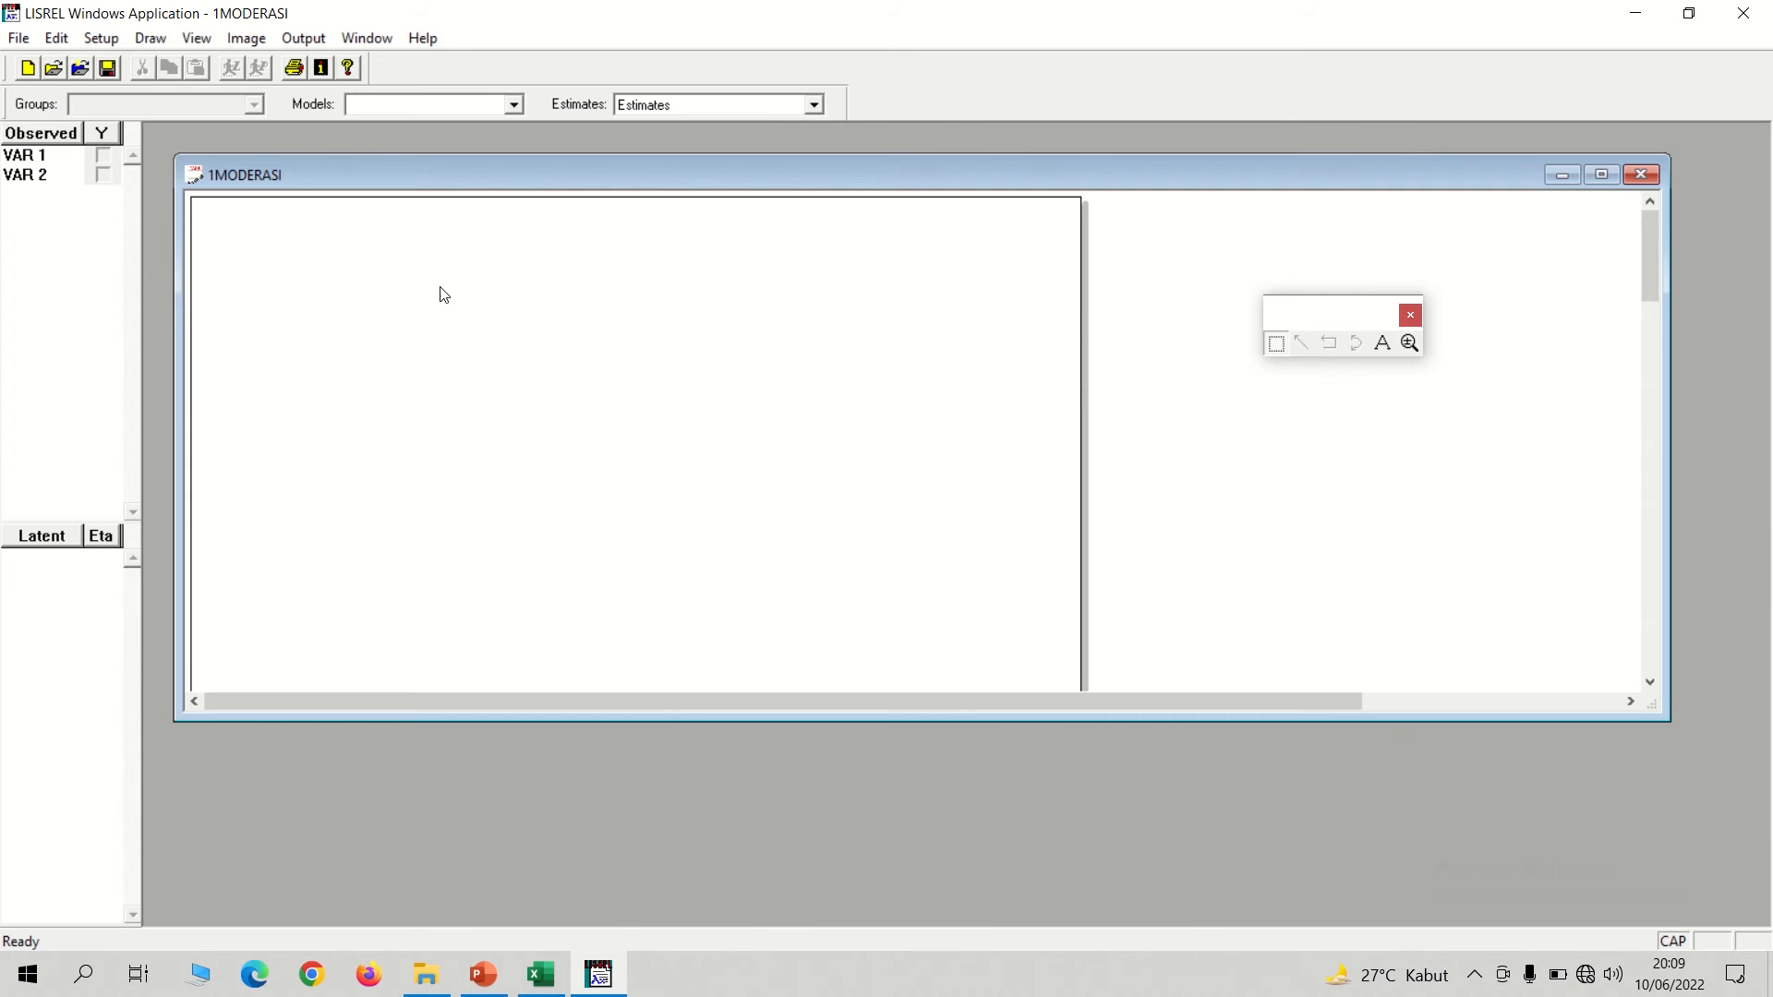
Read the path diagram's observed variables from the PRELIS System File 1MODERASI.
{"action": "left_click", "coordinate": [104, 40]}
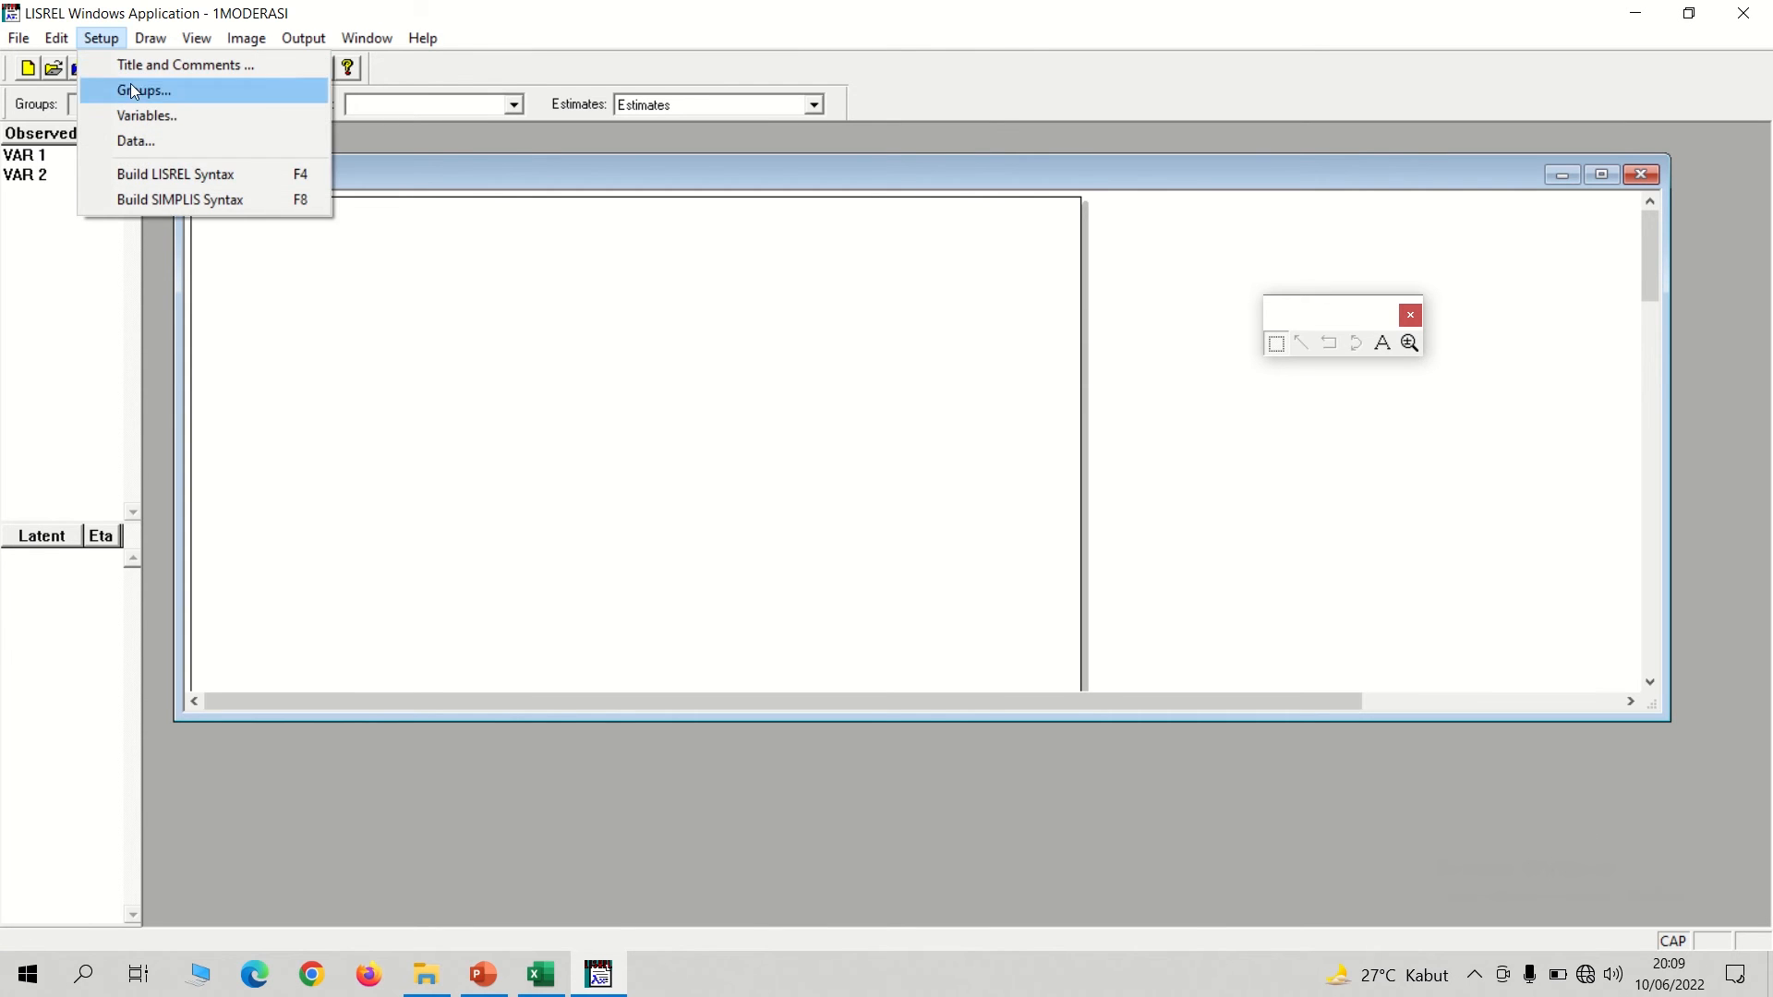
{"action": "left_click", "coordinate": [151, 114]}
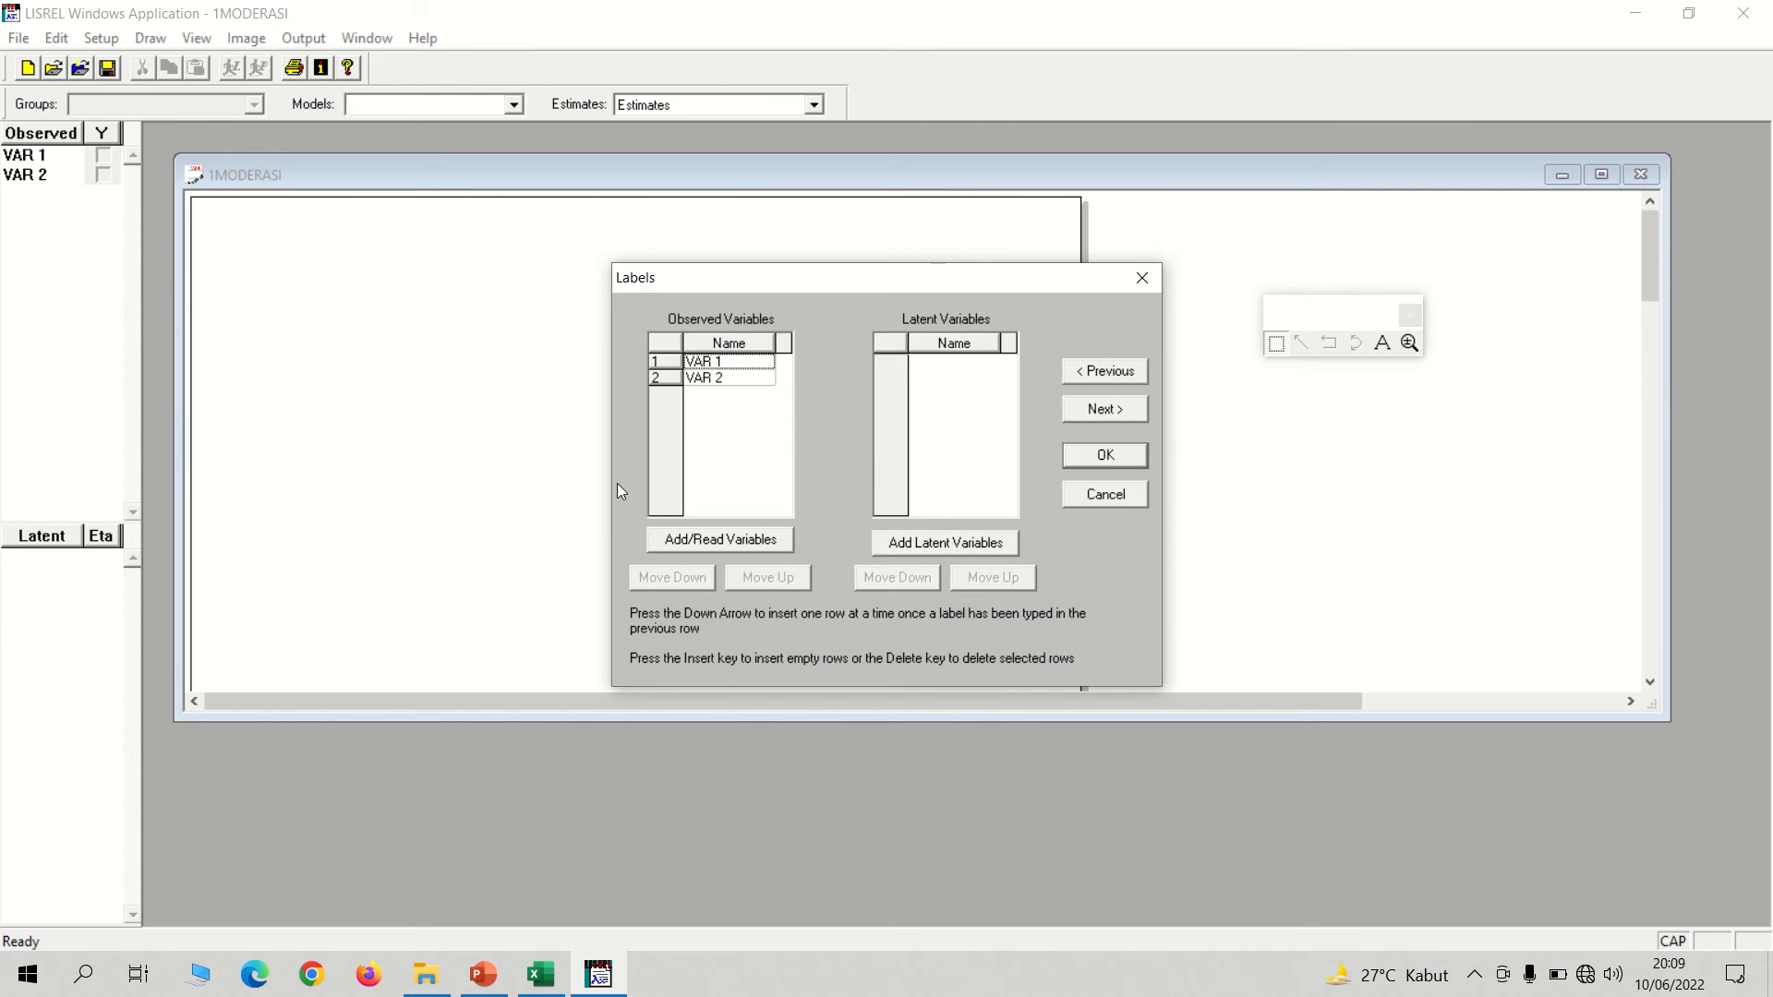
{"action": "left_click", "coordinate": [728, 545]}
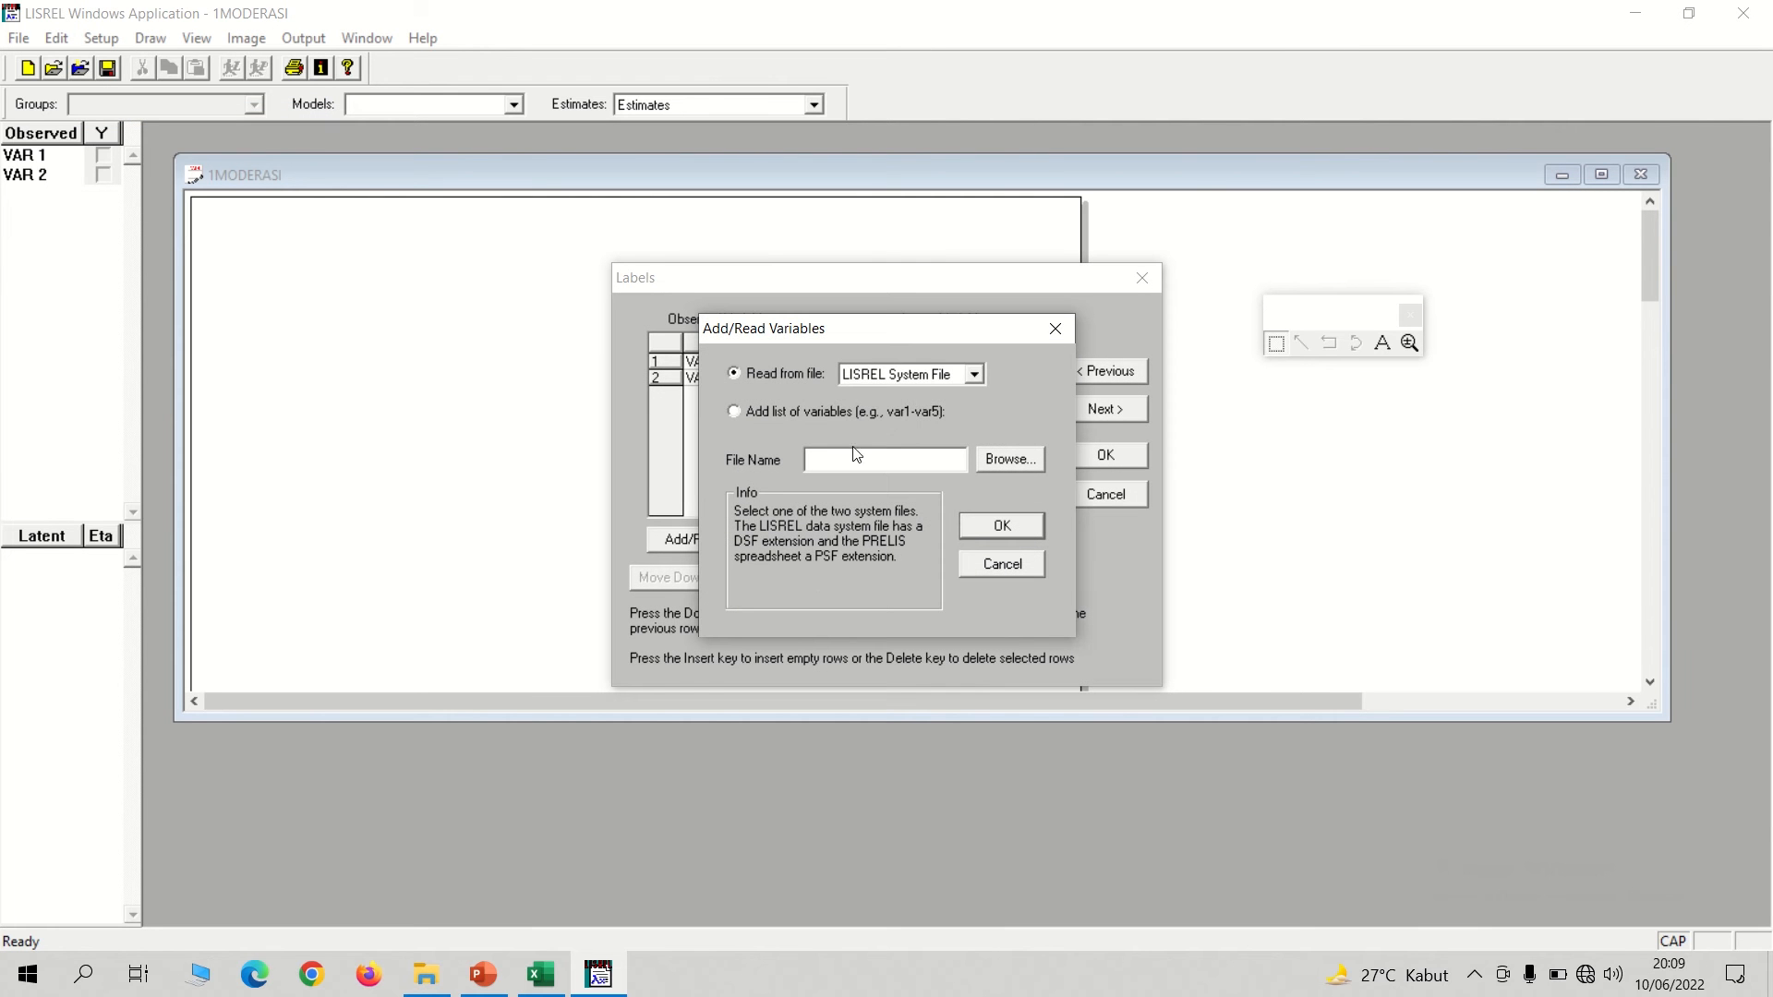
{"action": "left_click", "coordinate": [944, 375]}
{"action": "left_click", "coordinate": [896, 412]}
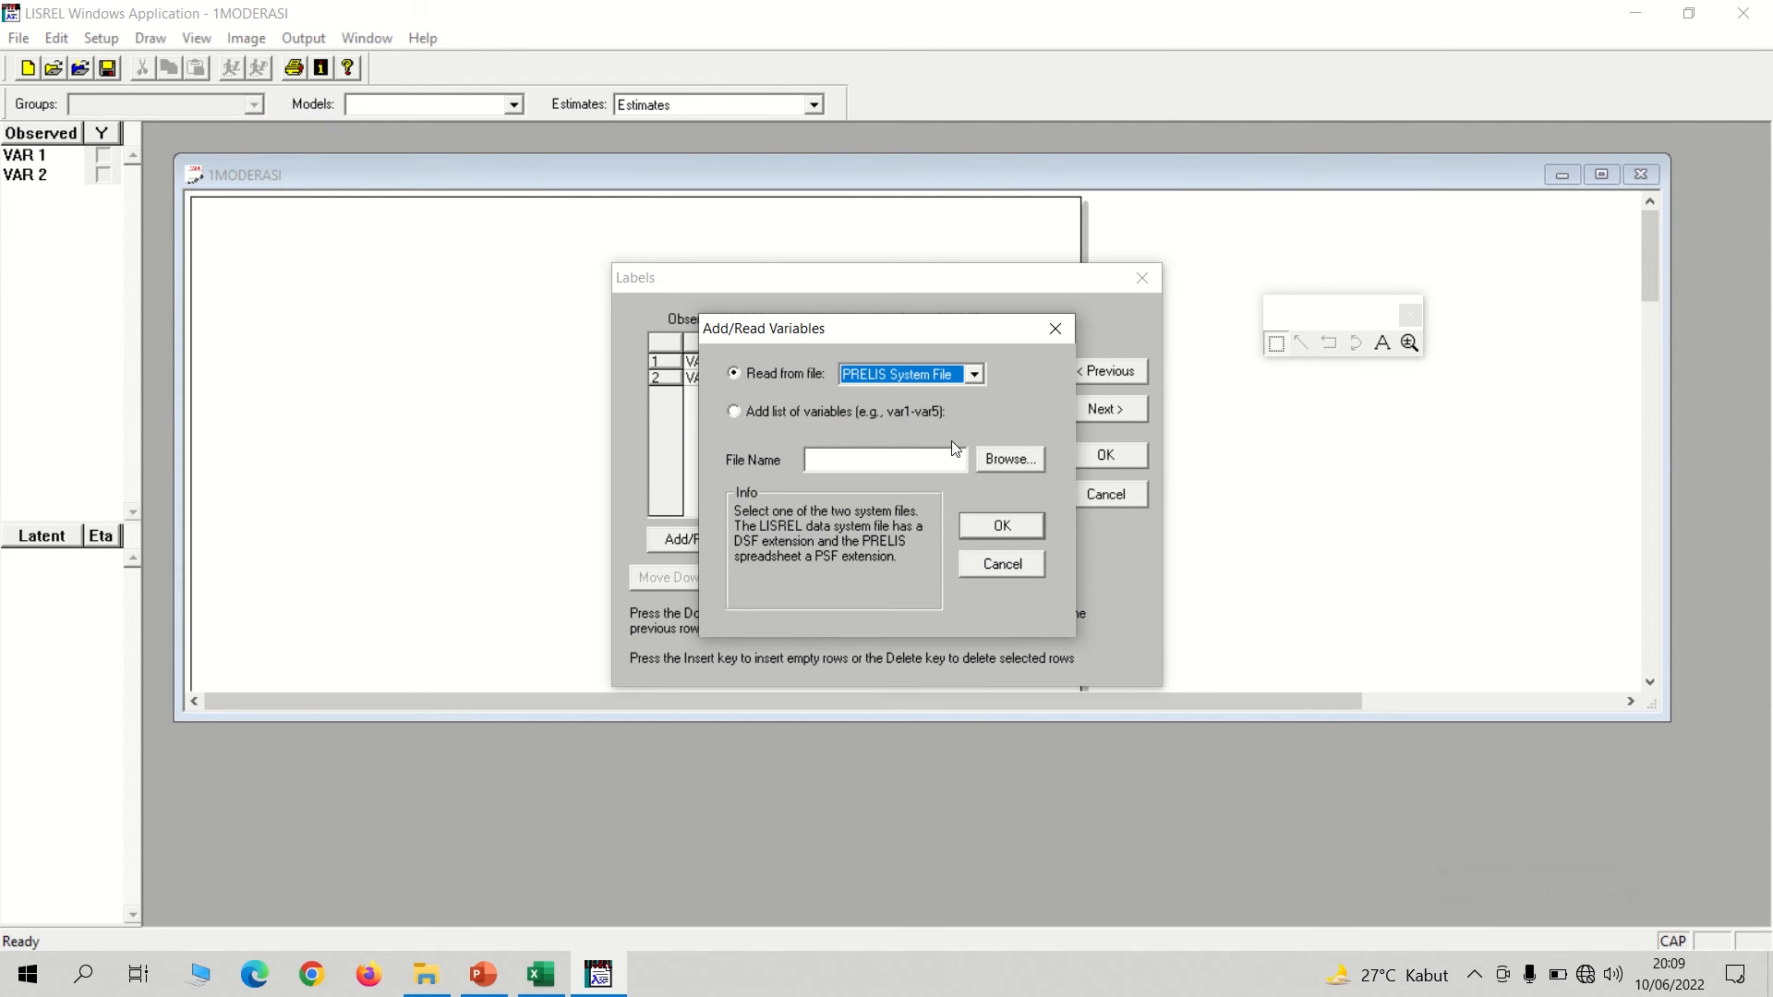
{"action": "left_click", "coordinate": [1011, 459]}
{"action": "left_click", "coordinate": [715, 435]}
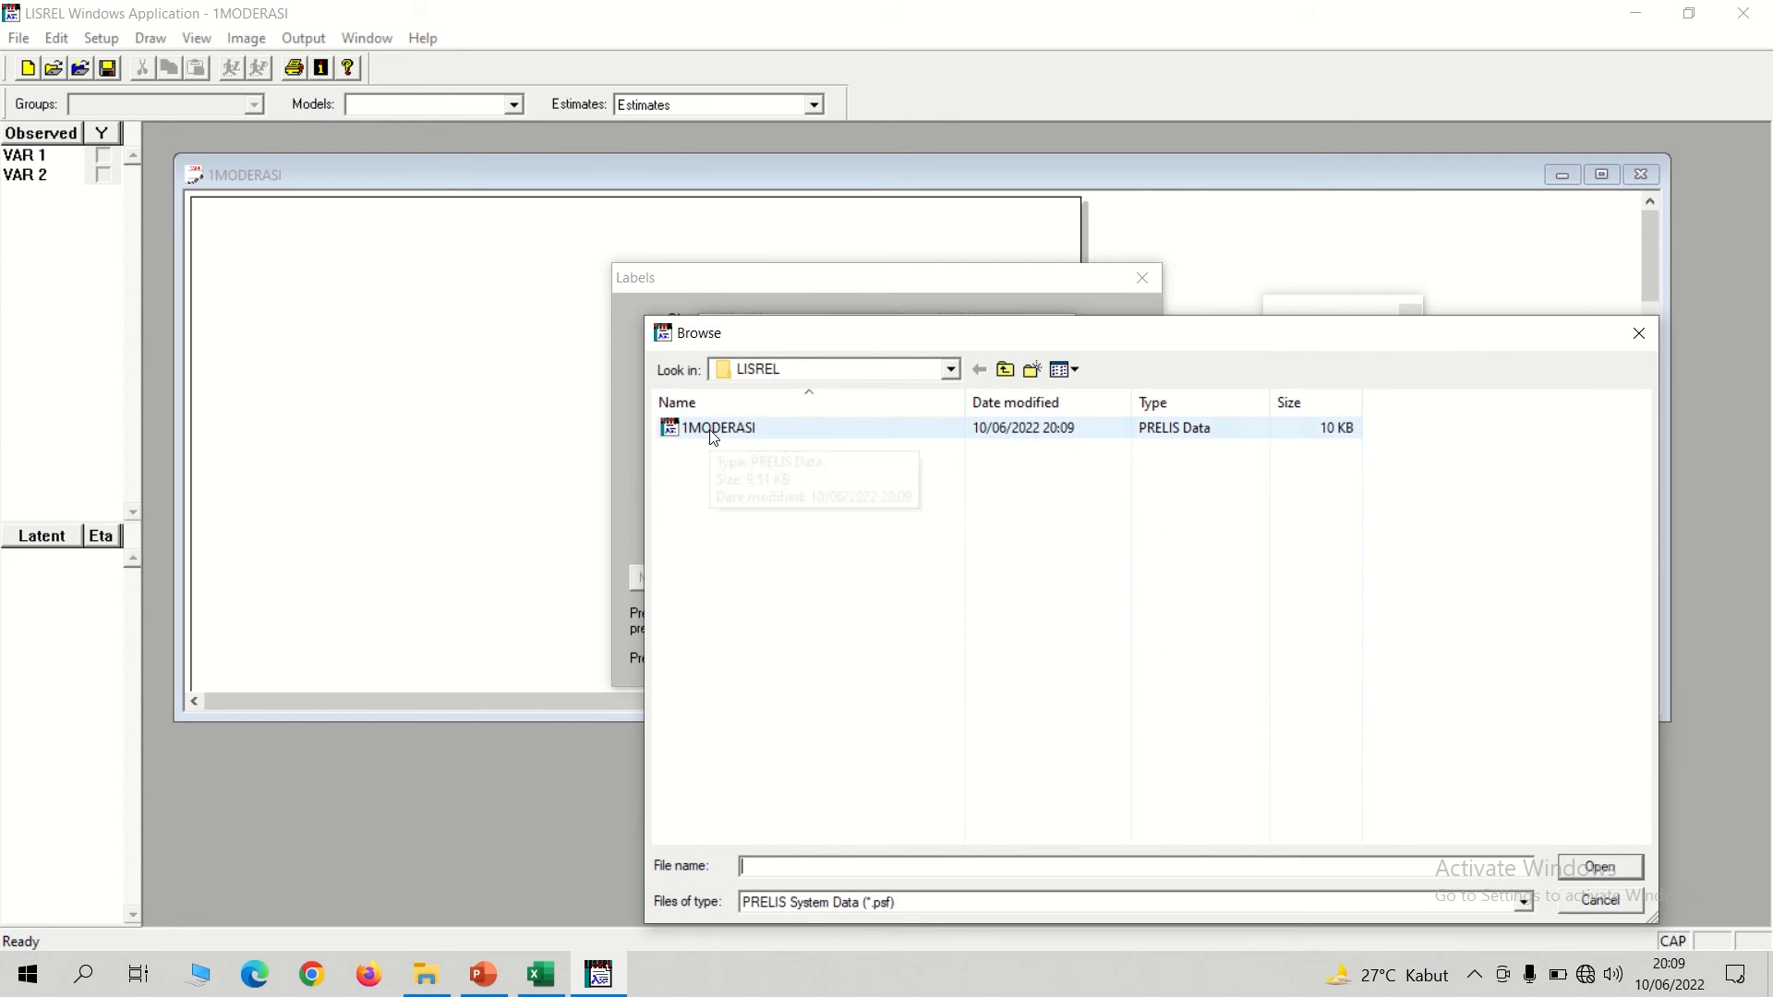
{"action": "left_click", "coordinate": [1601, 867]}
{"action": "left_click", "coordinate": [990, 523]}
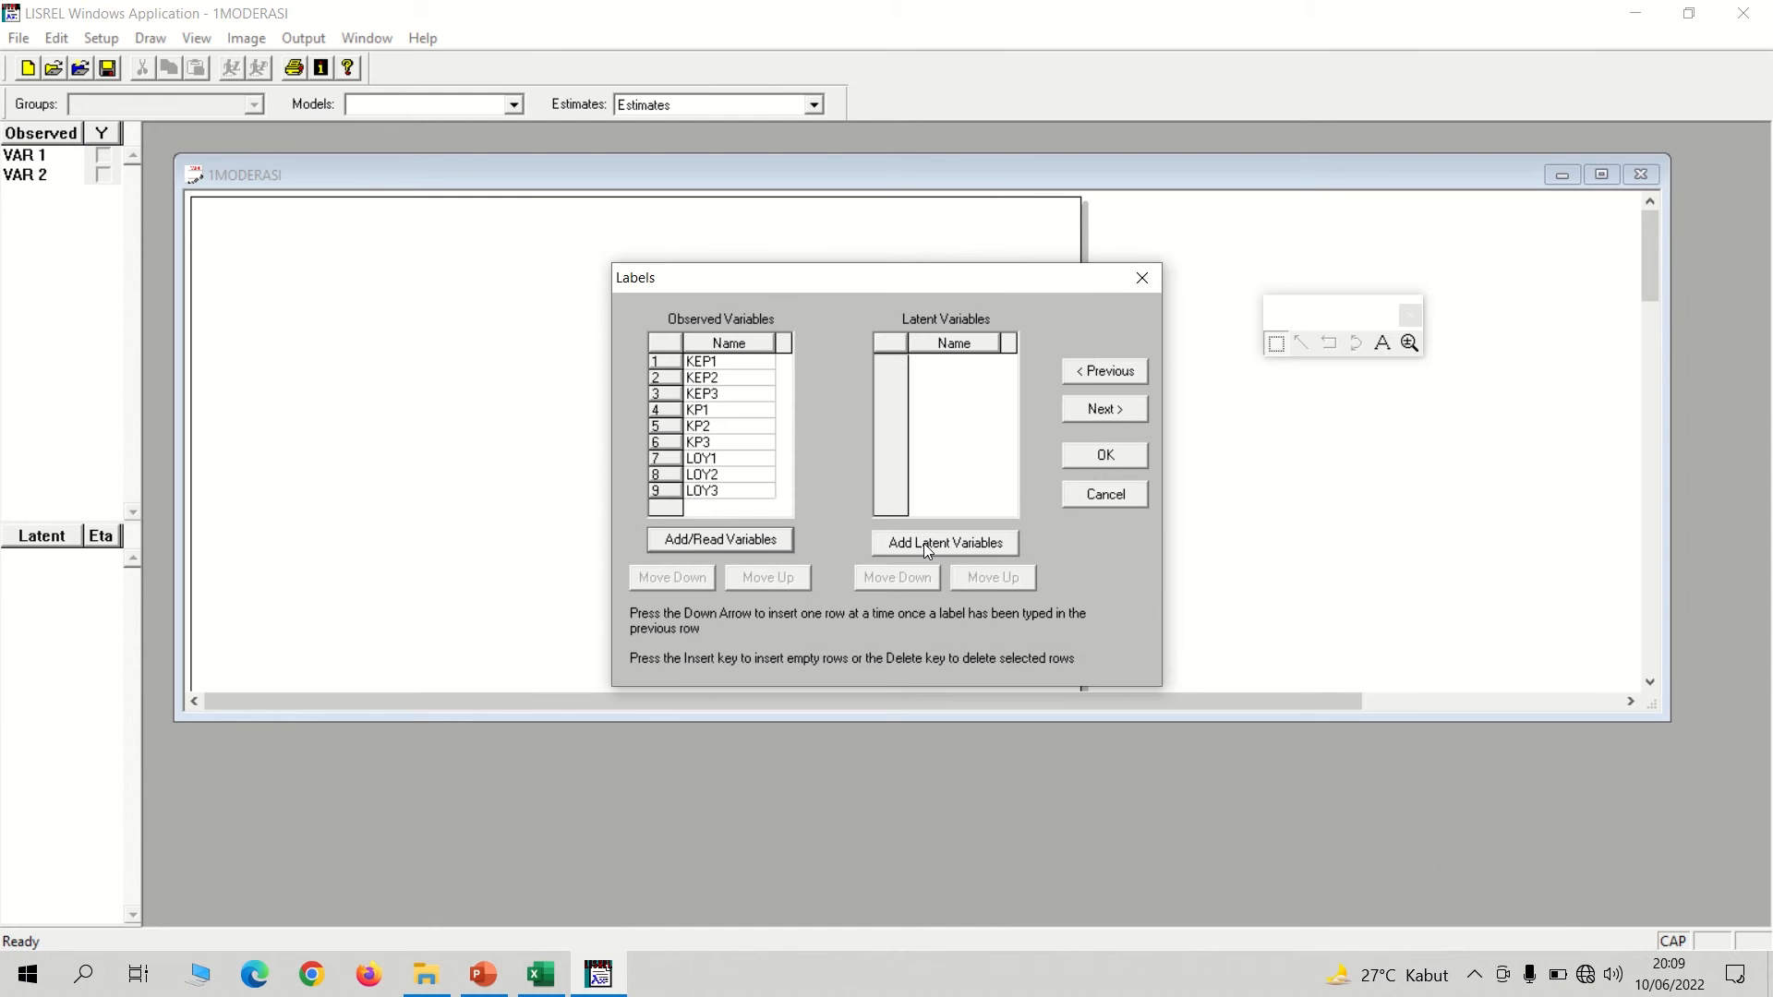
Add the three latent variables KEP, KP and LOY to the variable labels.
{"action": "left_click", "coordinate": [924, 543]}
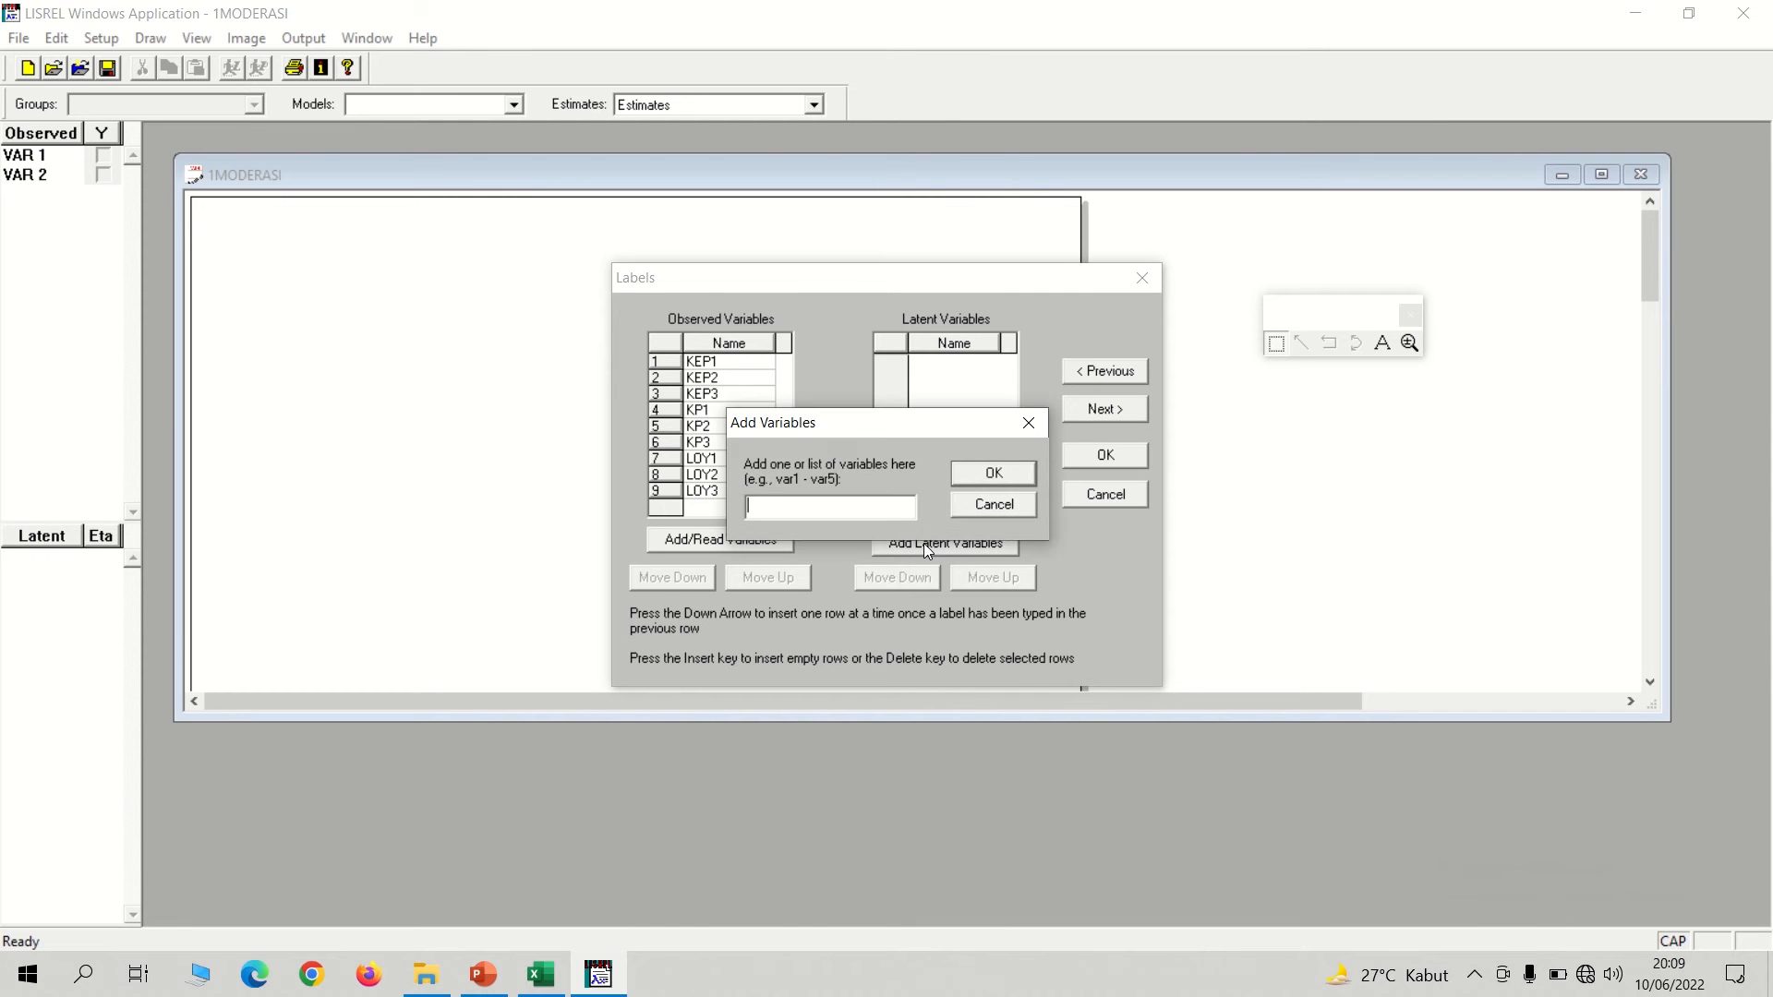
{"action": "type", "text": "KEP"}
{"action": "left_click", "coordinate": [994, 473]}
{"action": "left_click", "coordinate": [934, 545]}
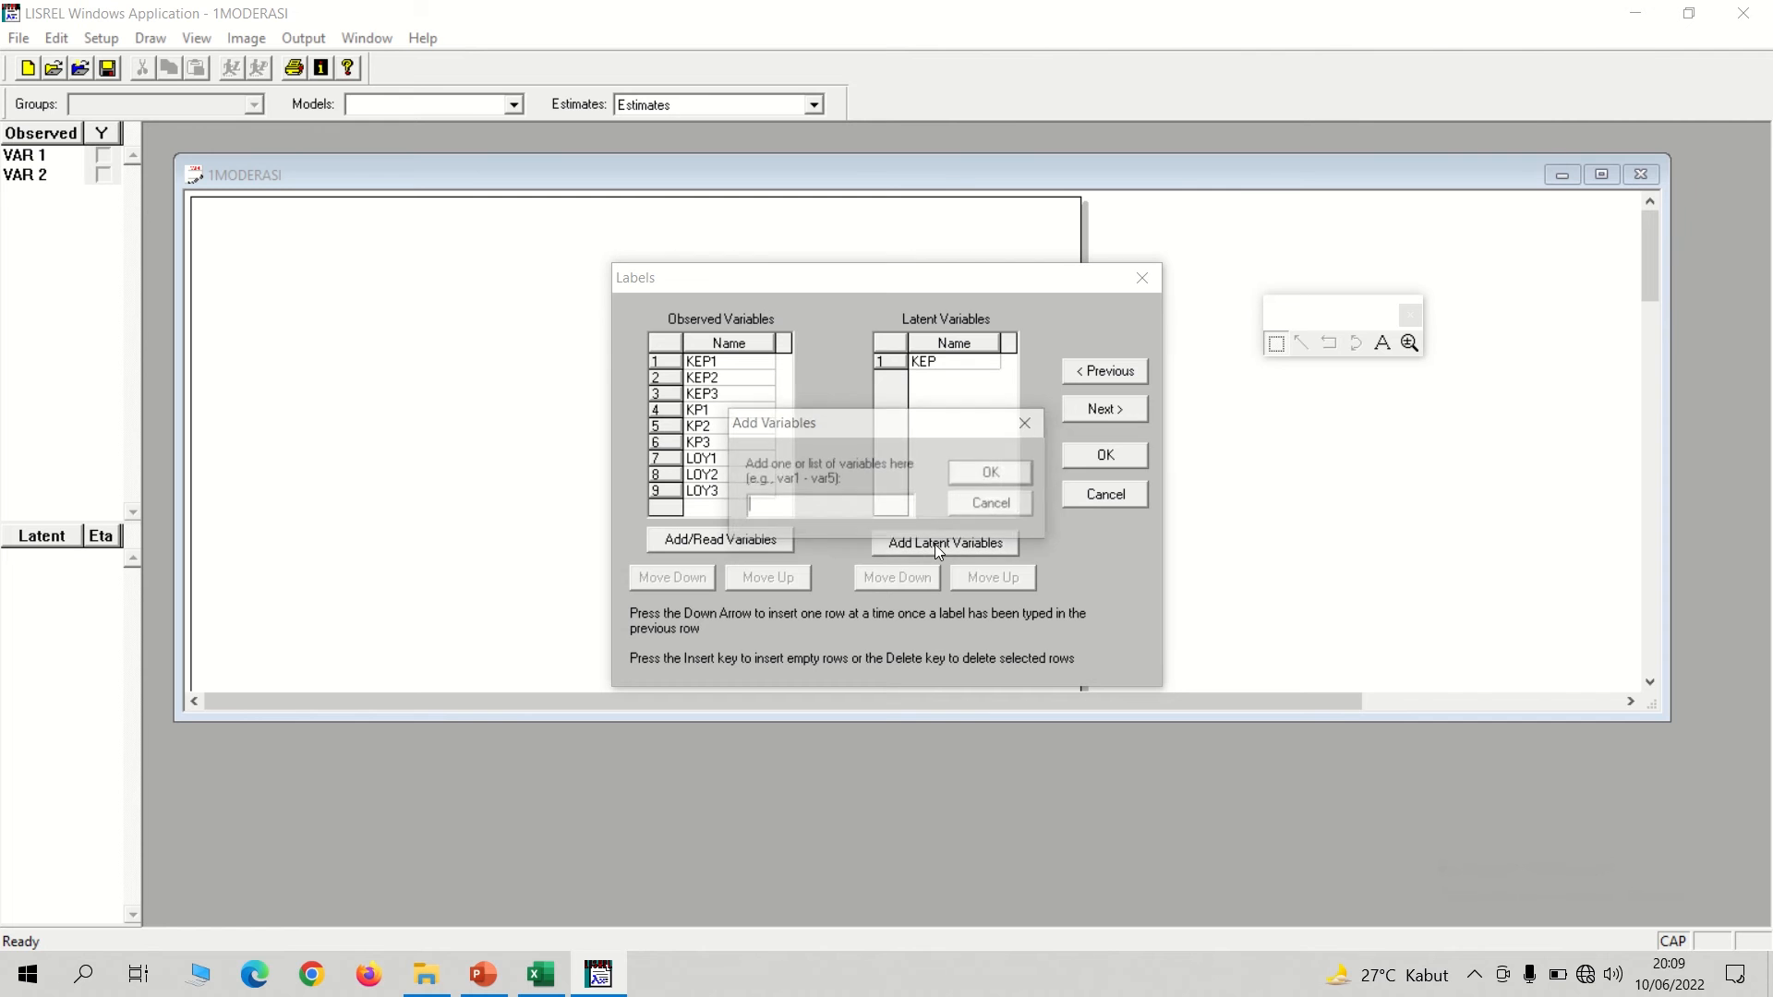
{"action": "type", "text": "KP"}
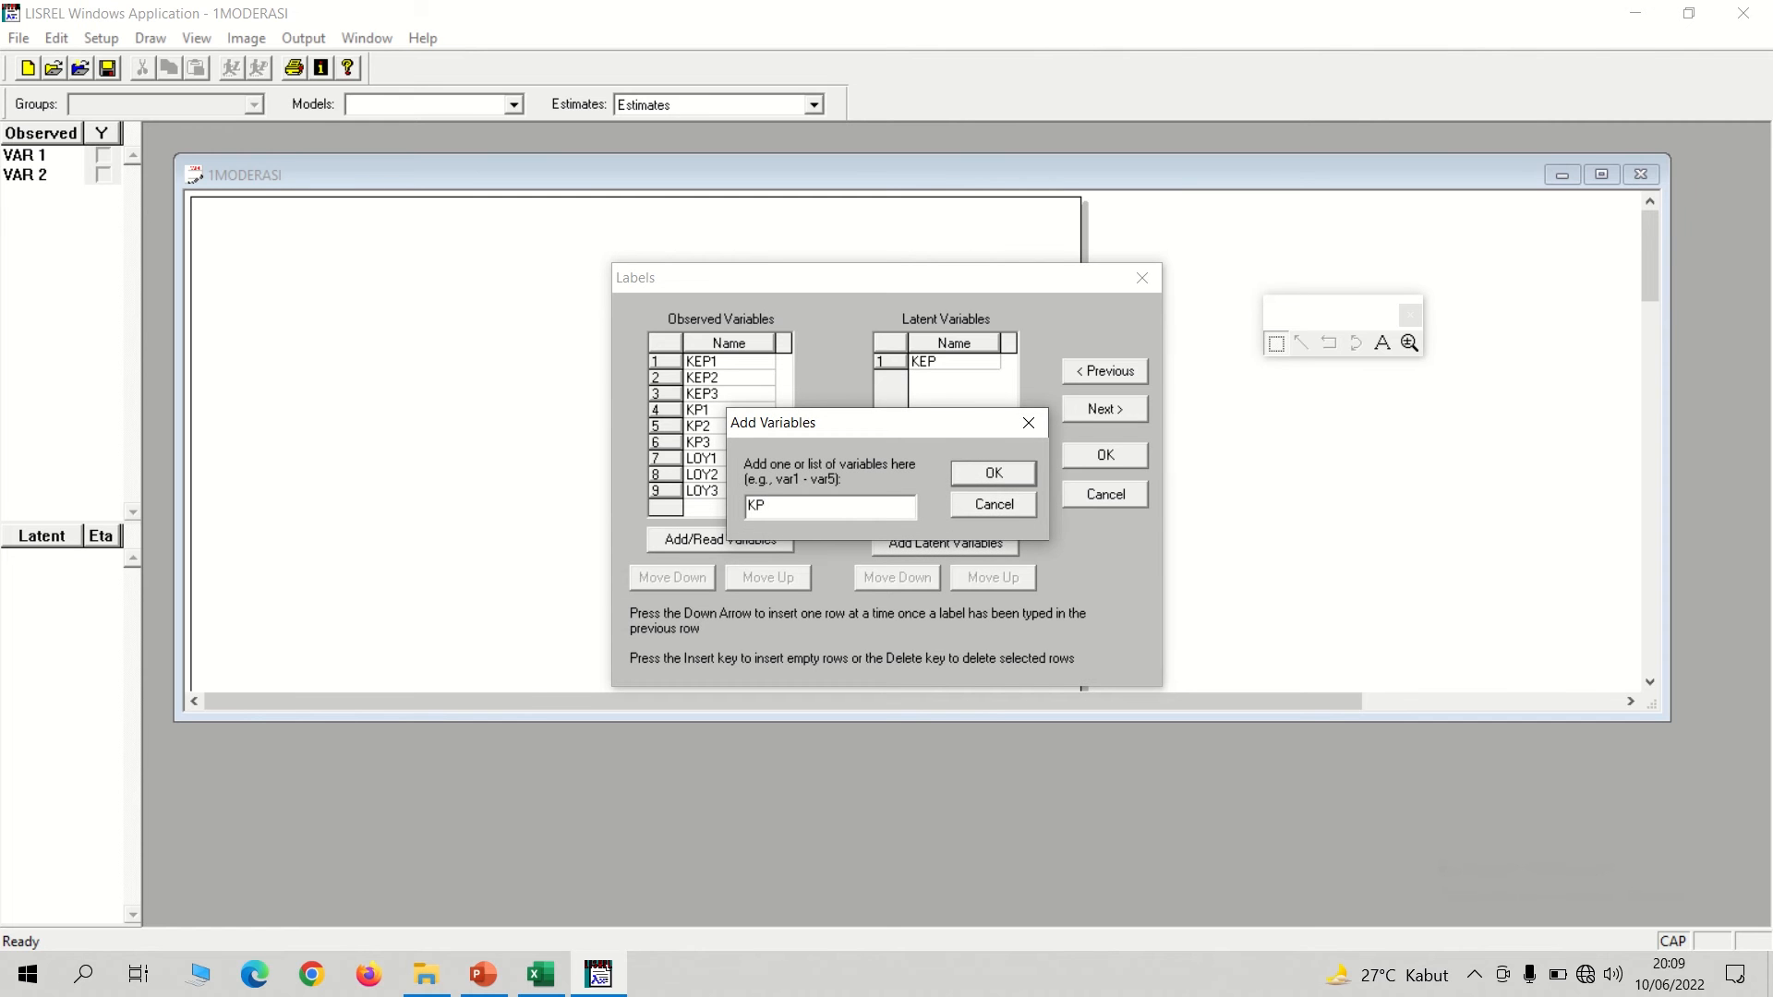
{"action": "left_click", "coordinate": [983, 473]}
{"action": "left_click", "coordinate": [942, 547]}
{"action": "type", "text": "LOY"}
{"action": "left_click", "coordinate": [1009, 474]}
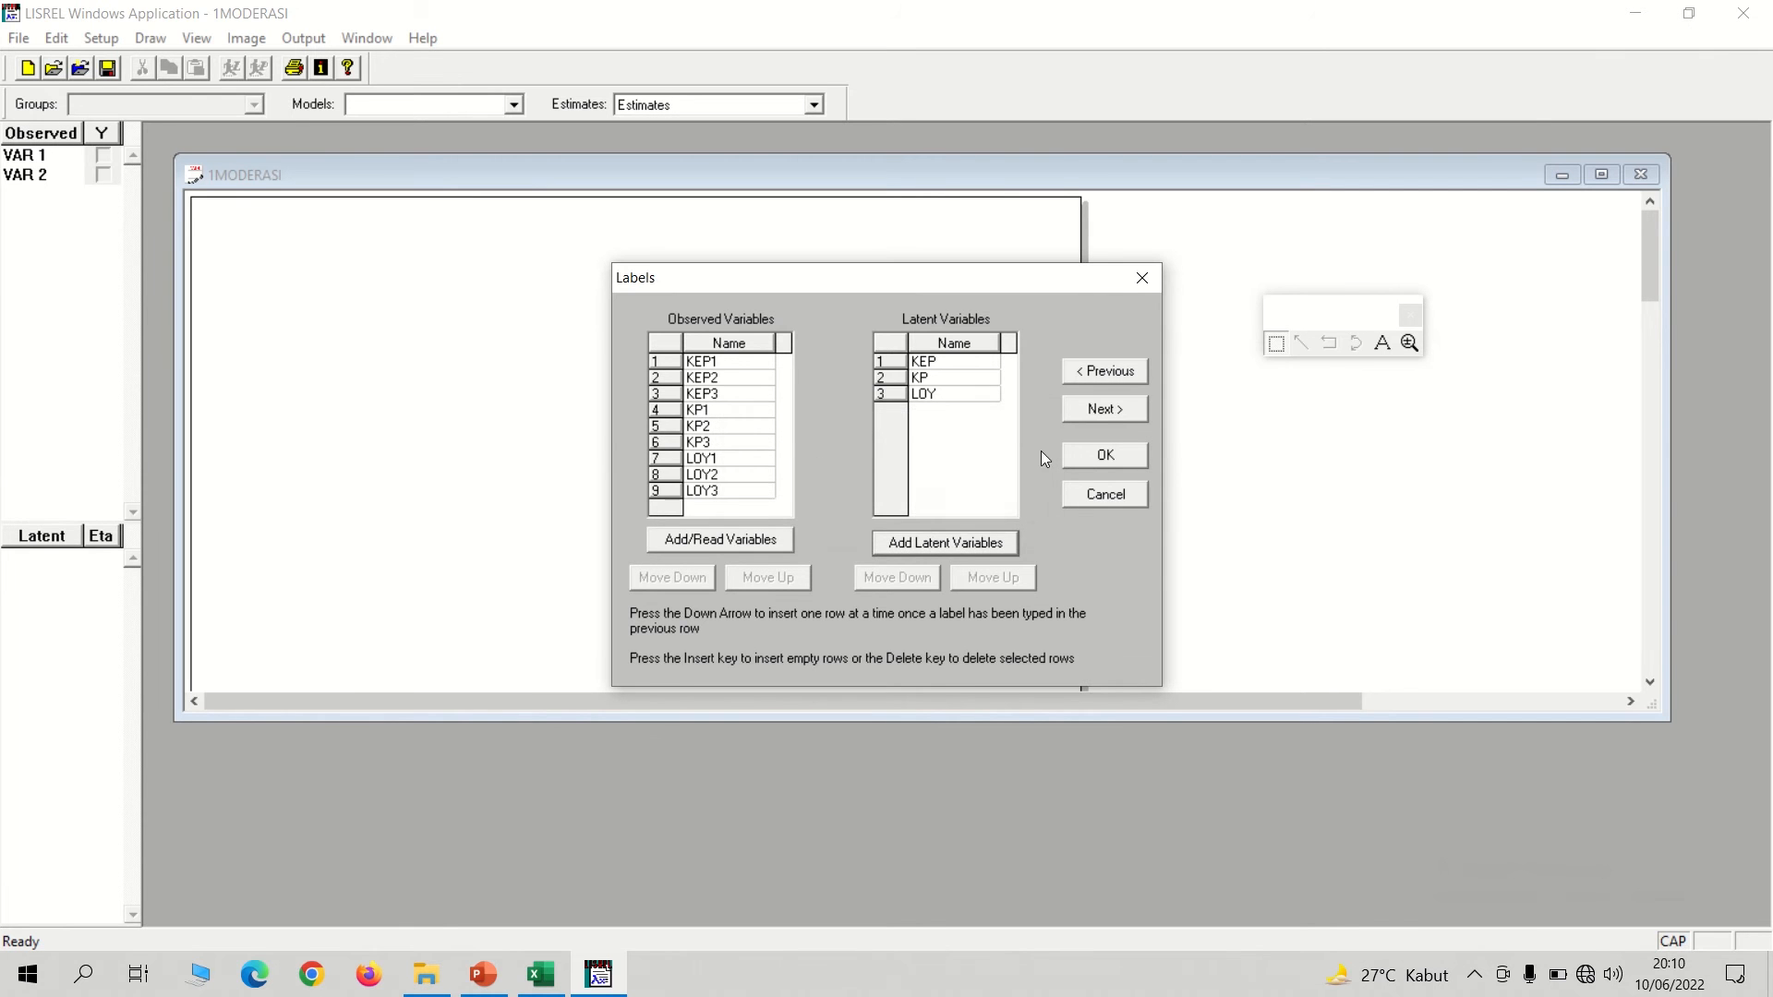
Complete the data setup for 1MODERASI.psf with 100 observations and Covariances as the matrix to be analyzed.
{"action": "left_click", "coordinate": [1102, 410]}
{"action": "left_click", "coordinate": [883, 588]}
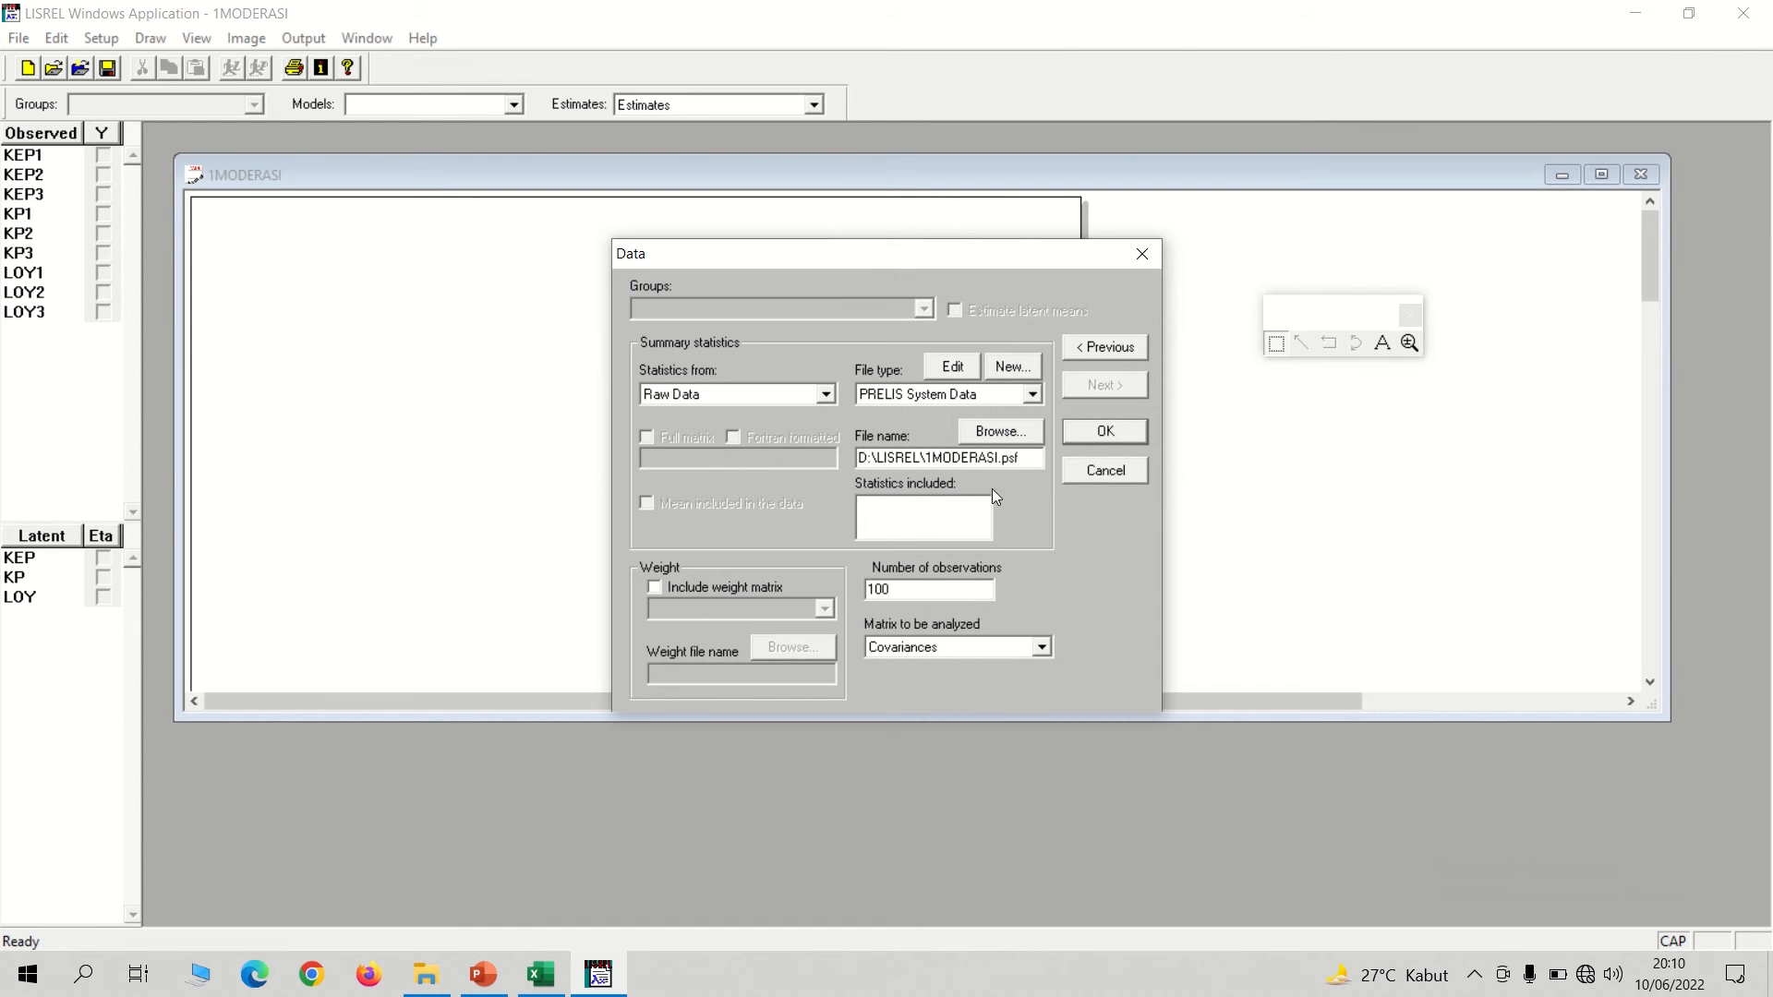
{"action": "left_click", "coordinate": [1108, 431]}
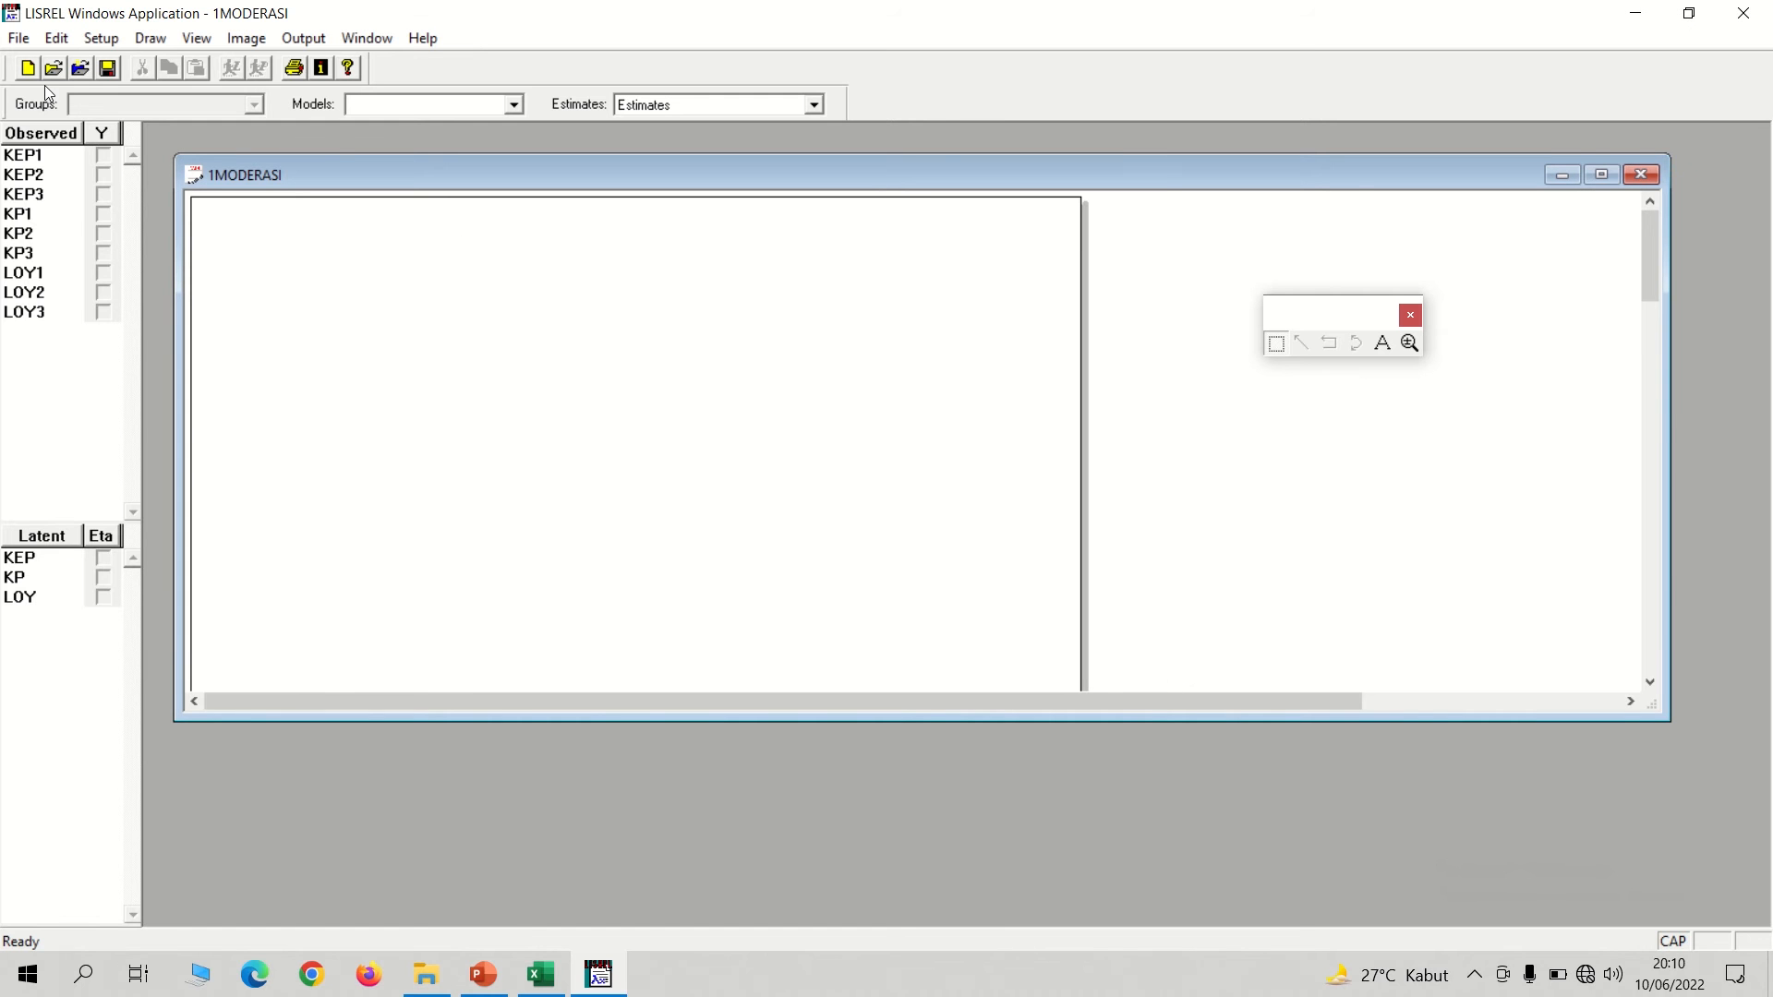
Build the SIMPLIS syntax, insert an empty line below Relationships, and enlarge the syntax window to show the full variable lists.
{"action": "left_click", "coordinate": [101, 37]}
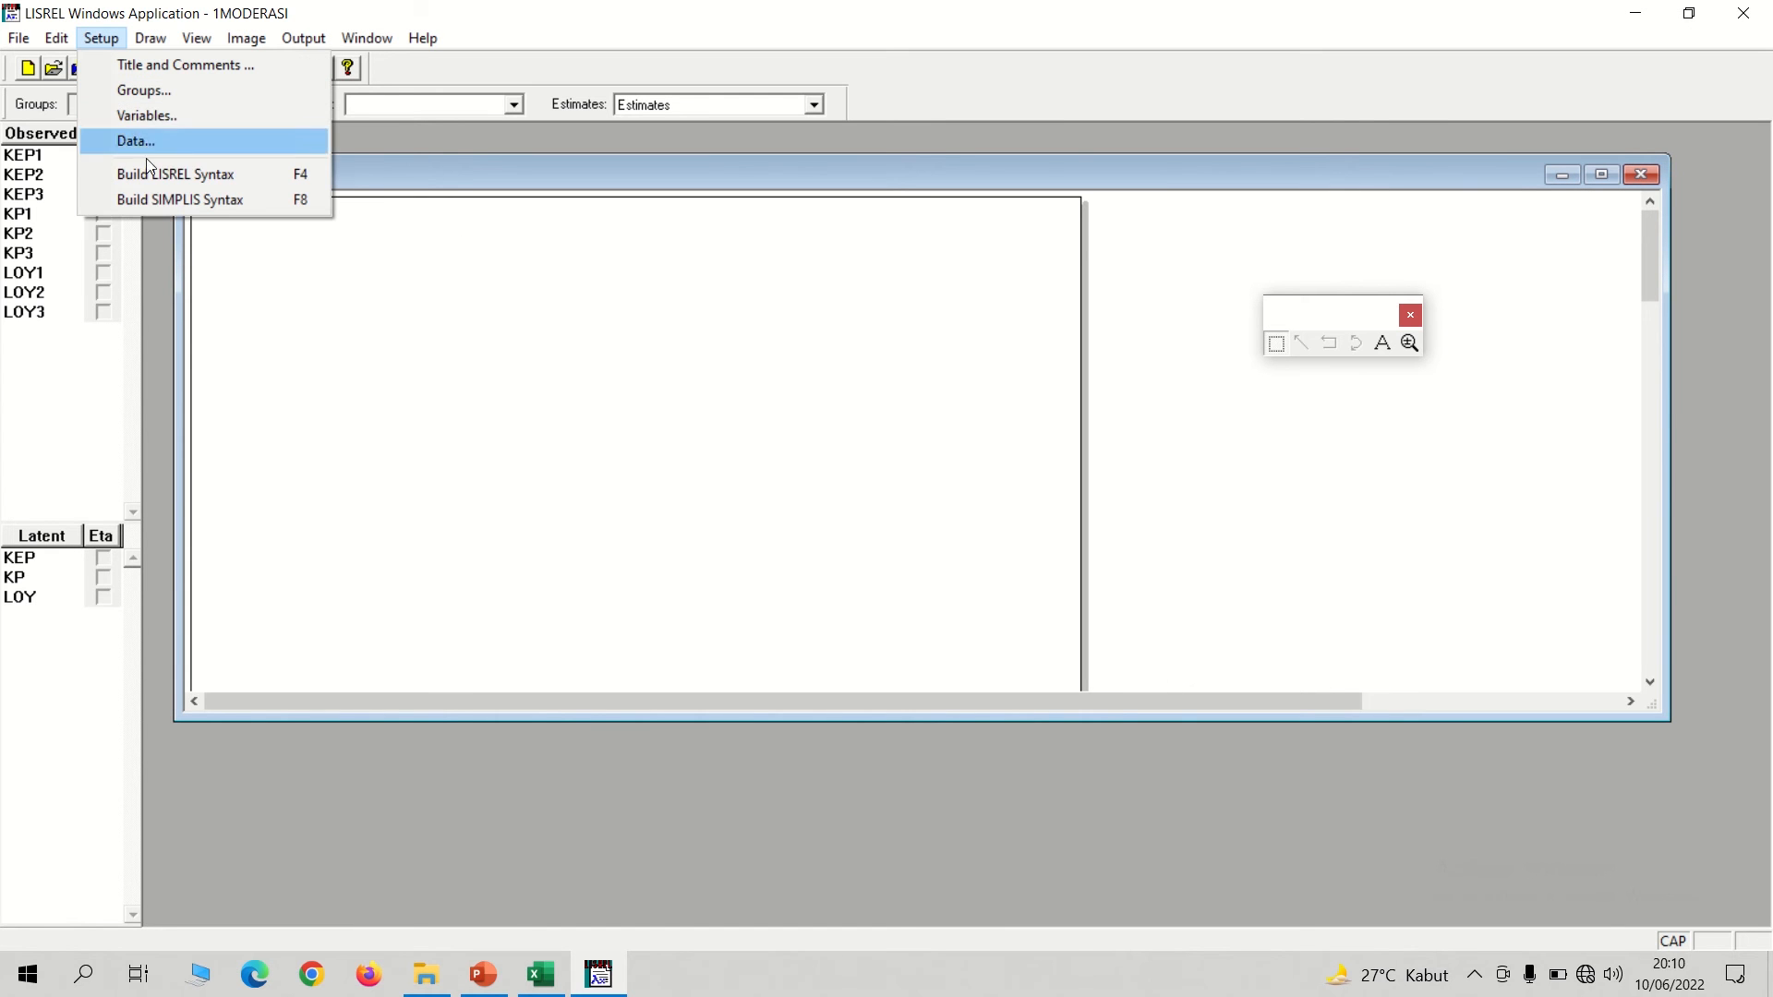
{"action": "left_click", "coordinate": [151, 202]}
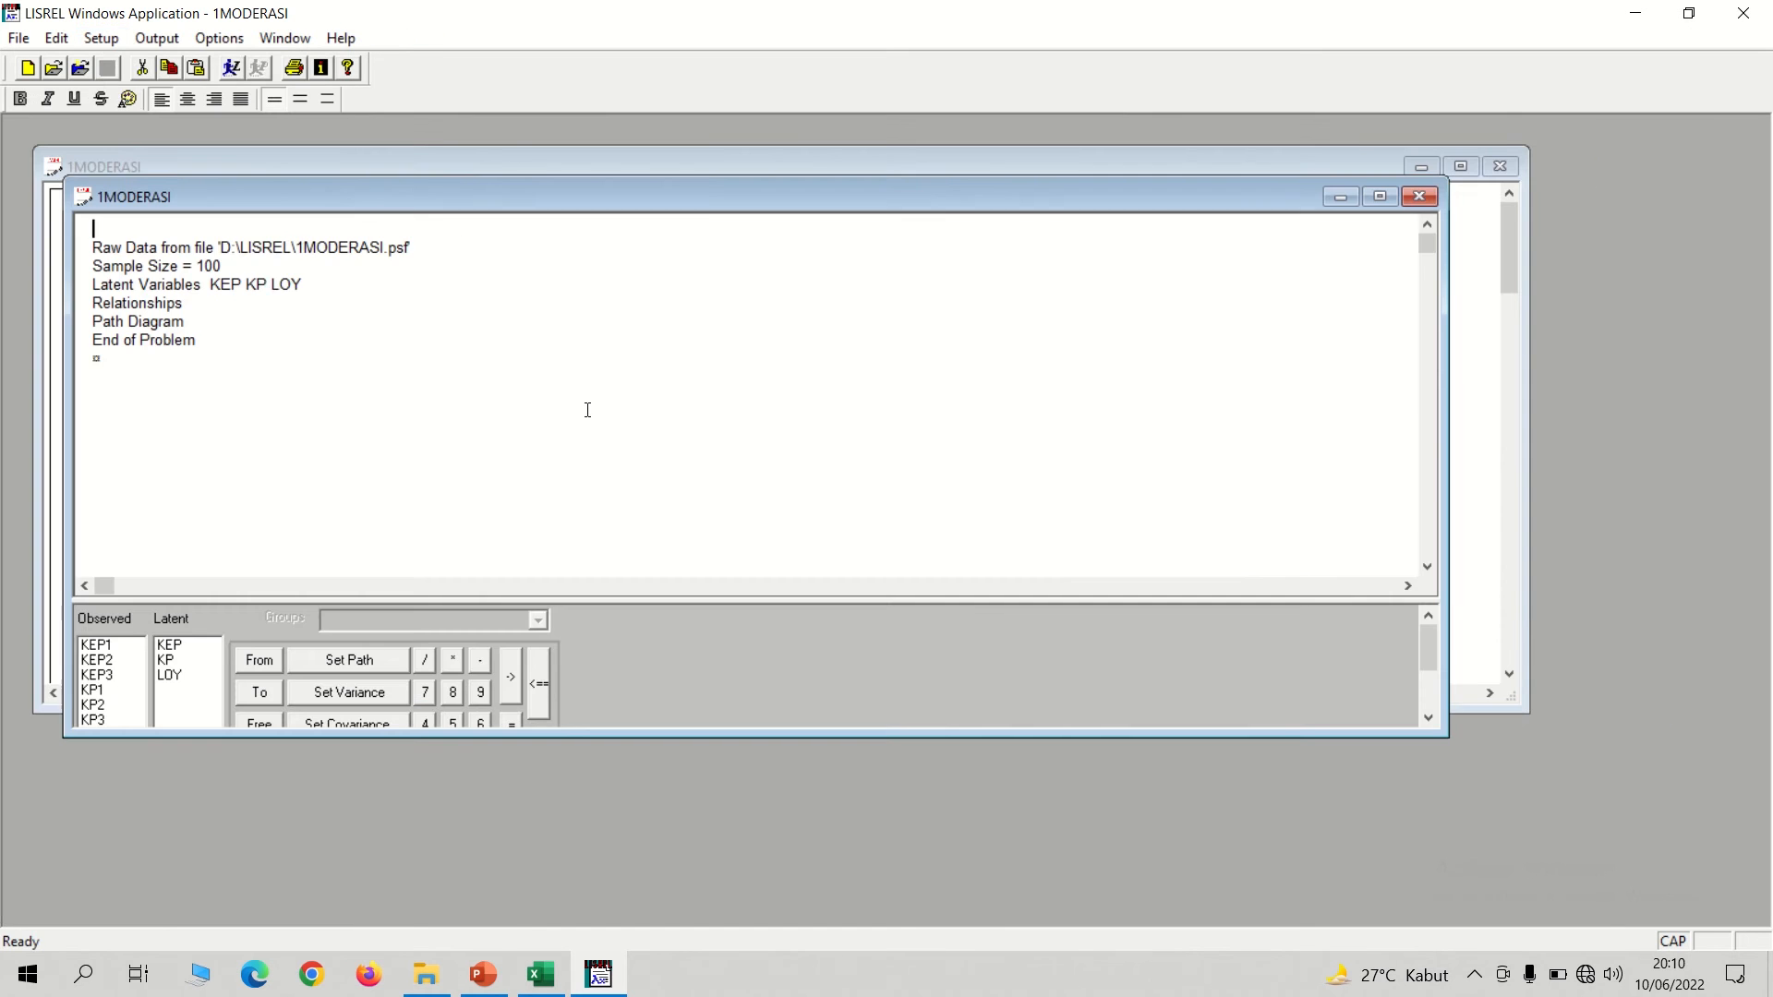
{"action": "left_click", "coordinate": [198, 305]}
{"action": "key", "text": "Return"}
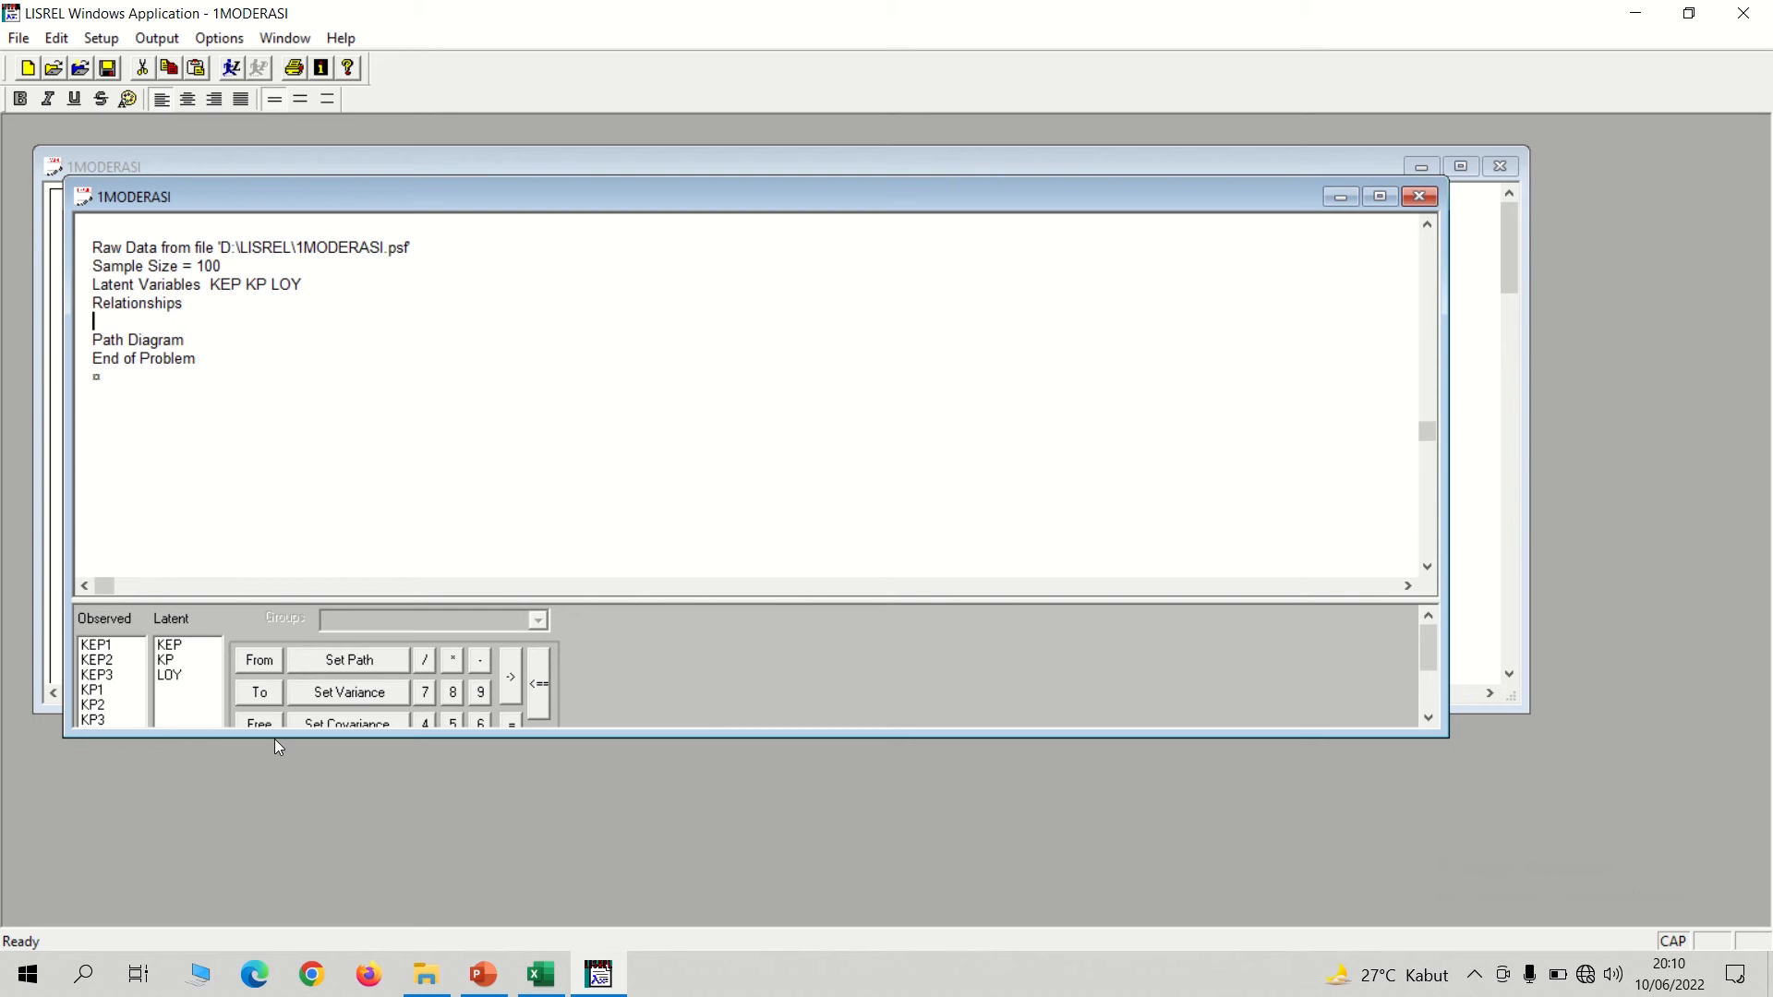
{"action": "left_click_drag", "start_coordinate": [274, 737], "coordinate": [260, 836]}
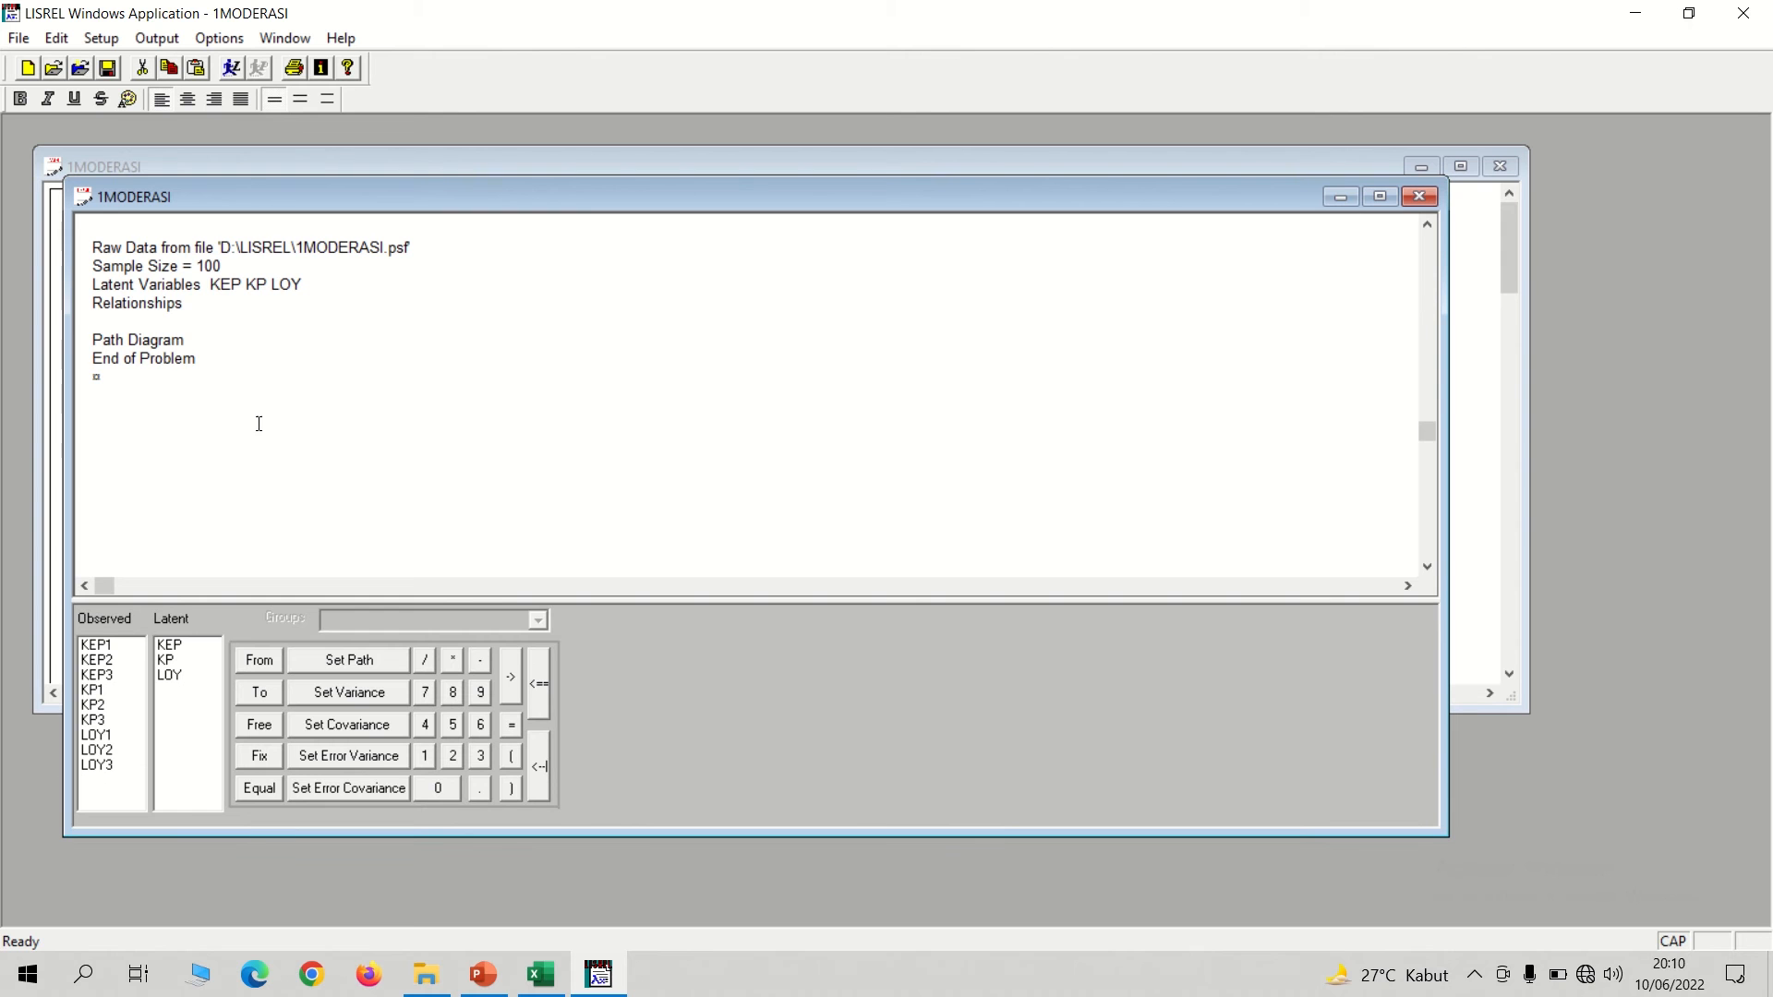
Enter the relationships KEP1-KEP3=KEP, KP1-KP3=KP and LOY-LOY3=LOY on separate lines under Relationships.
{"action": "type", "text": "KEP1-KEP3=KEP"}
{"action": "key", "text": "Return"}
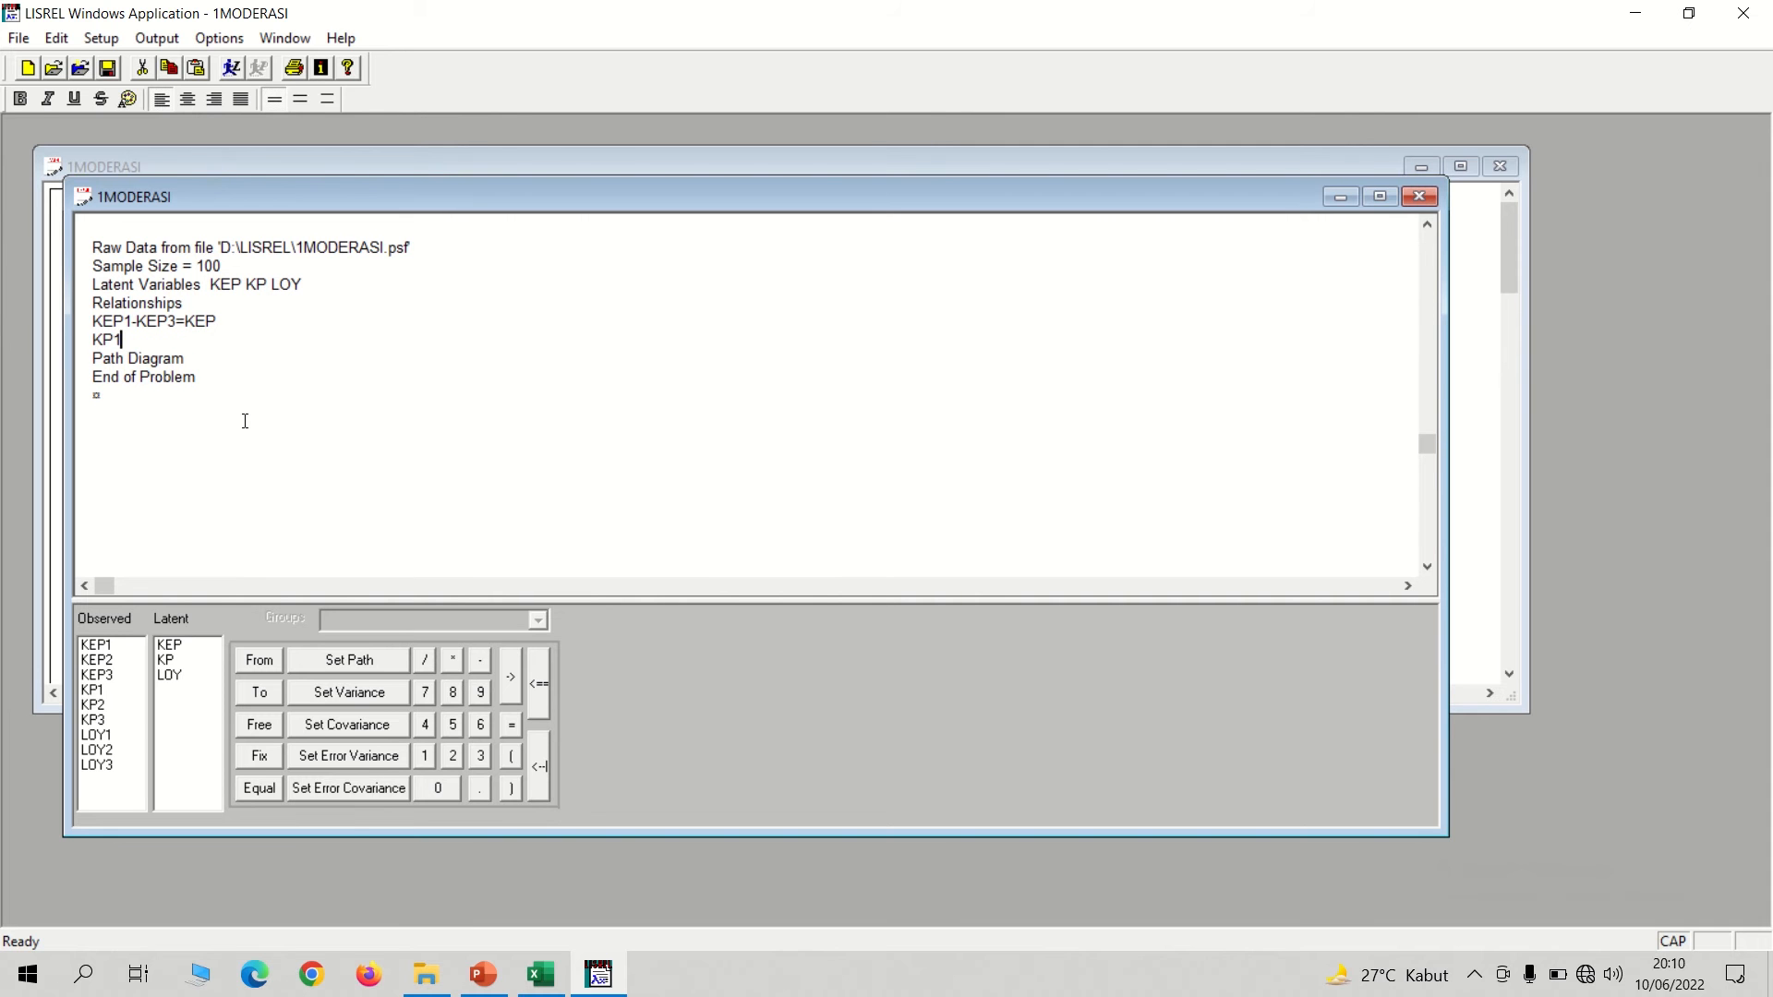
{"action": "type", "text": "KP1-KP3=KP"}
{"action": "key", "text": "Return"}
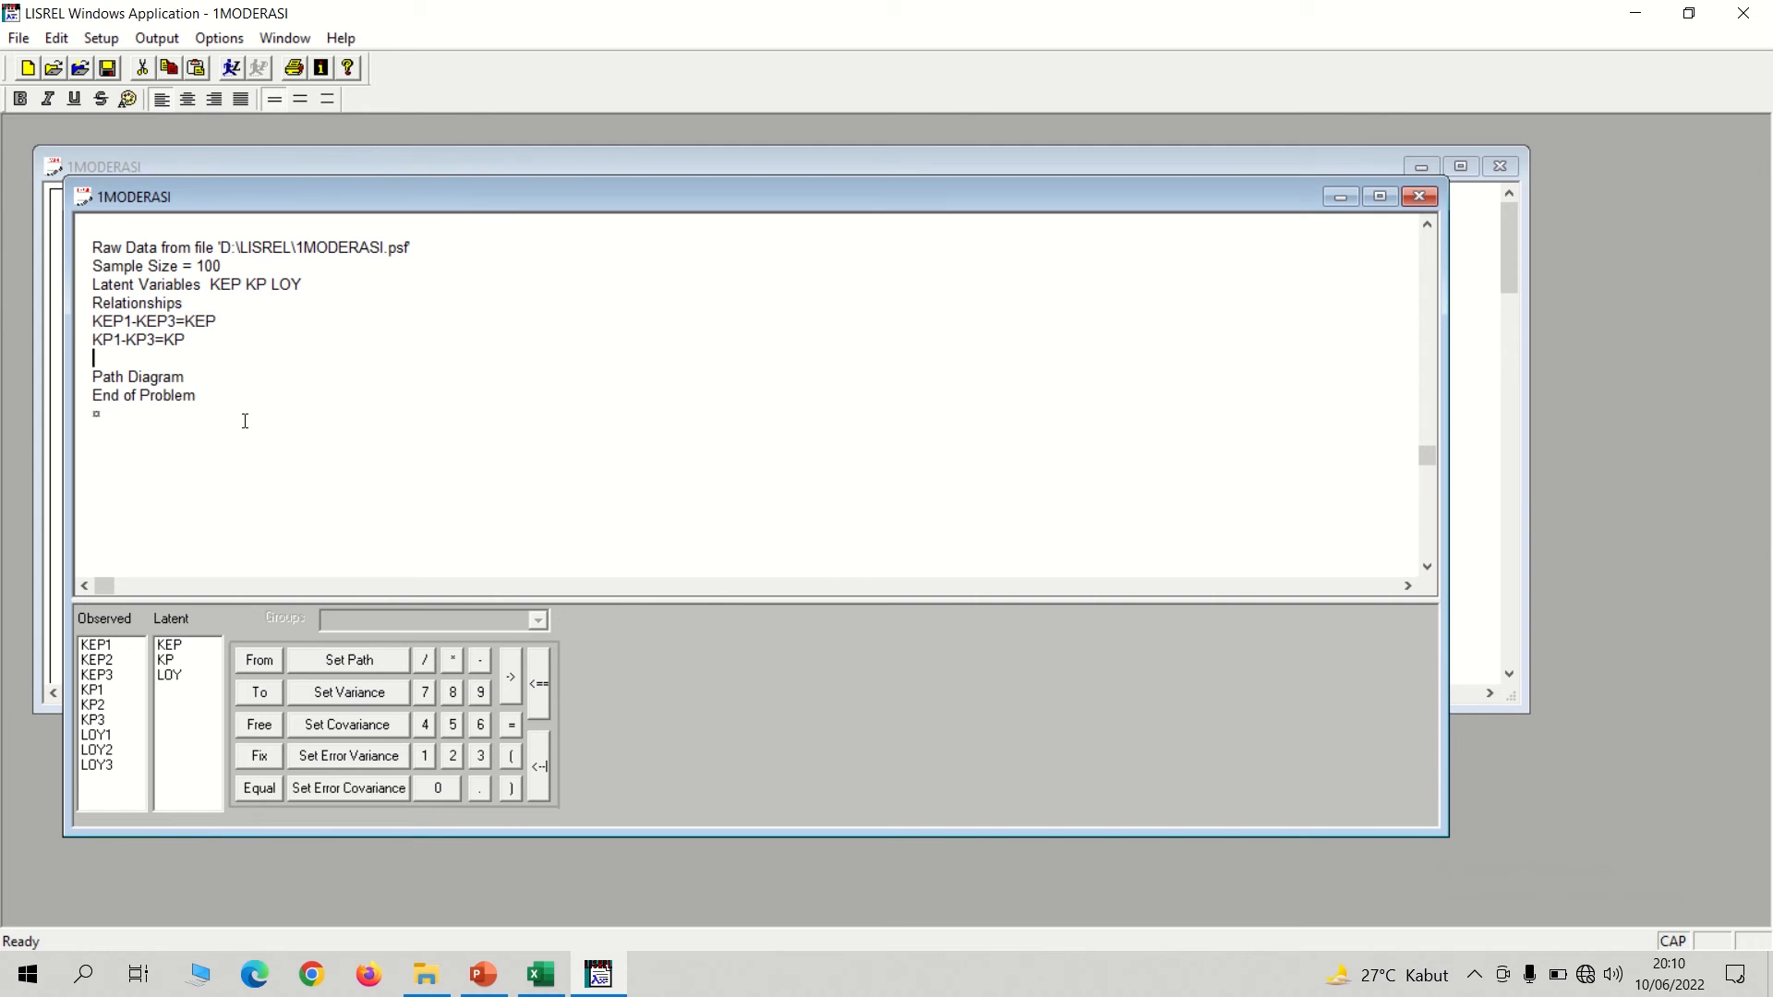
{"action": "type", "text": ";OY"}
{"action": "type", "text": "-LO"}
{"action": "type", "text": "LOY"}
Try to run the SIMPLIS model, and close the warning and the 1MODERASI.OUT output window.
{"action": "left_click", "coordinate": [231, 68]}
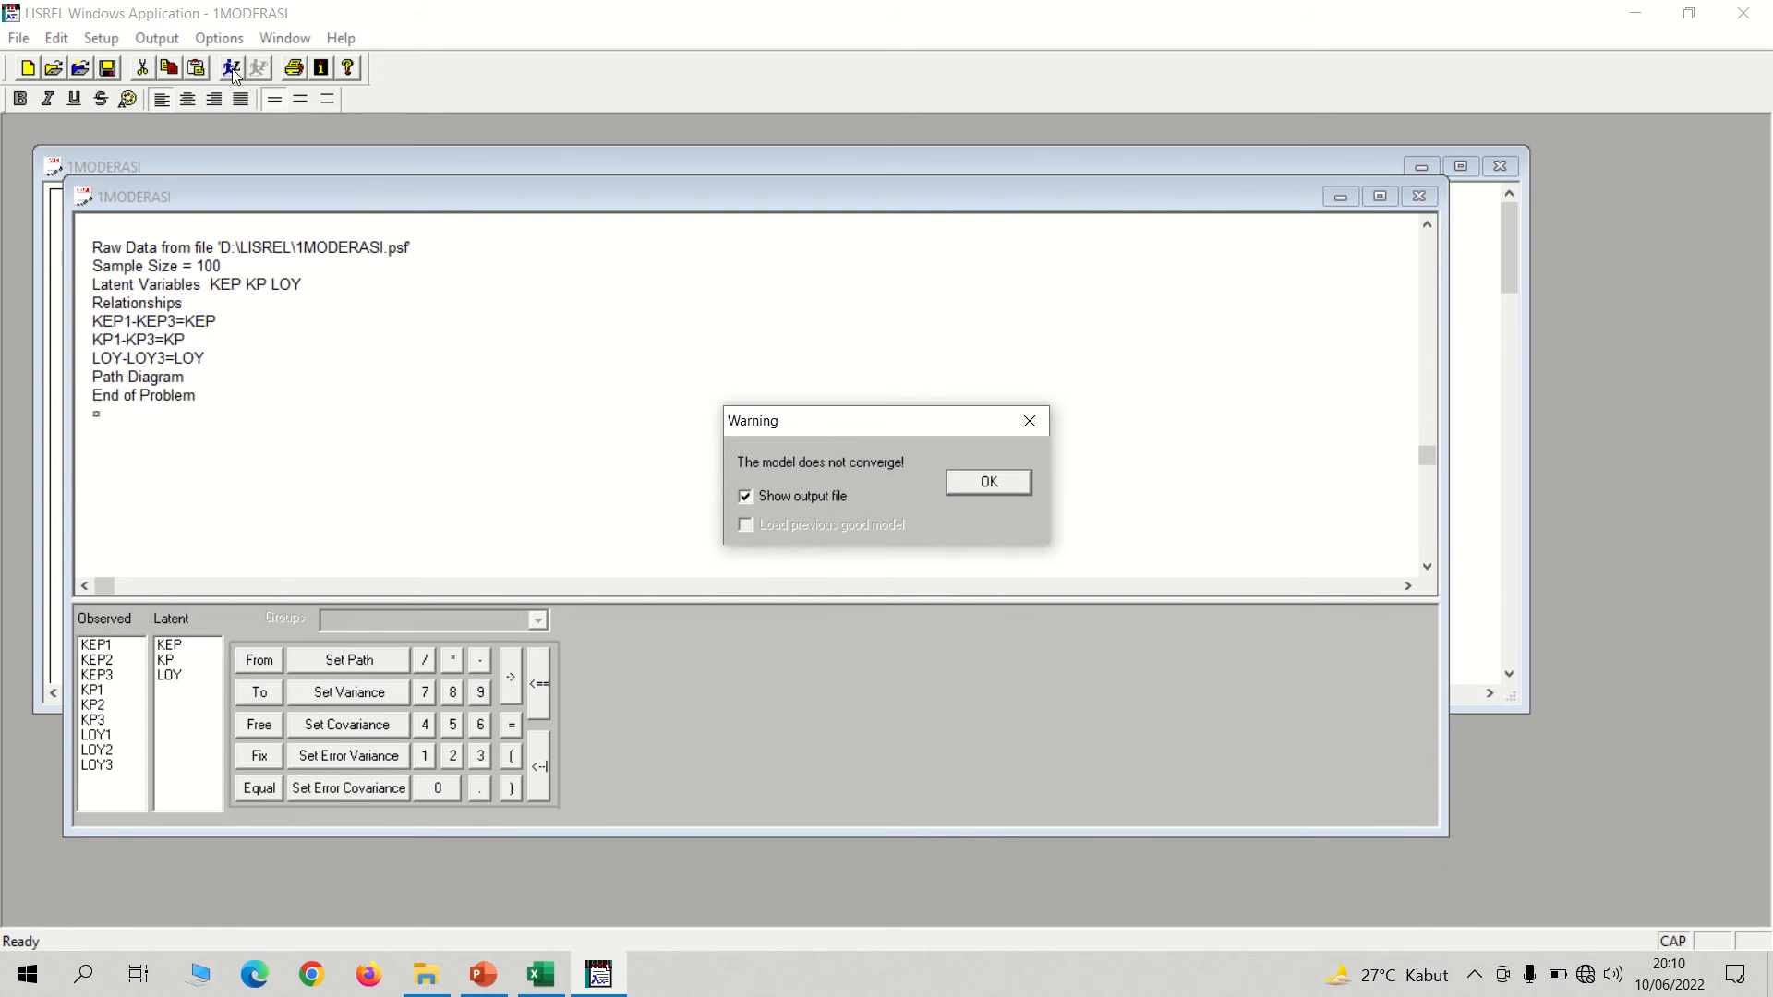
{"action": "left_click", "coordinate": [1032, 422]}
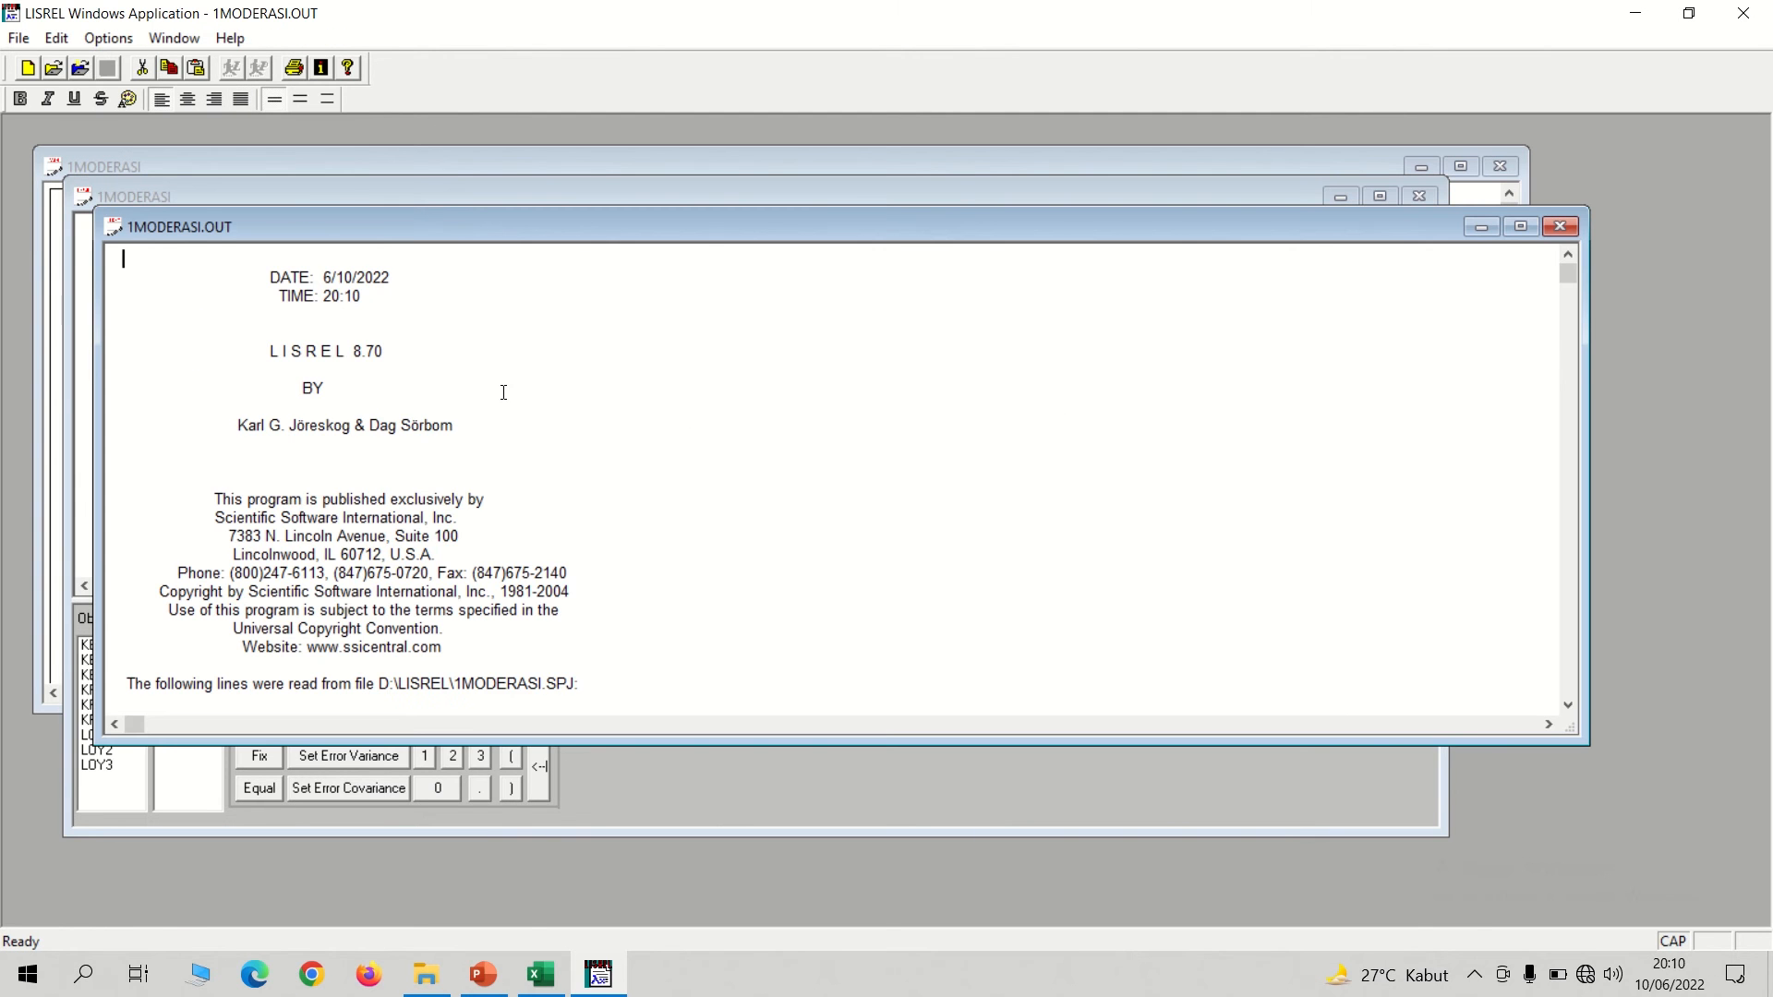
{"action": "left_click", "coordinate": [1560, 226]}
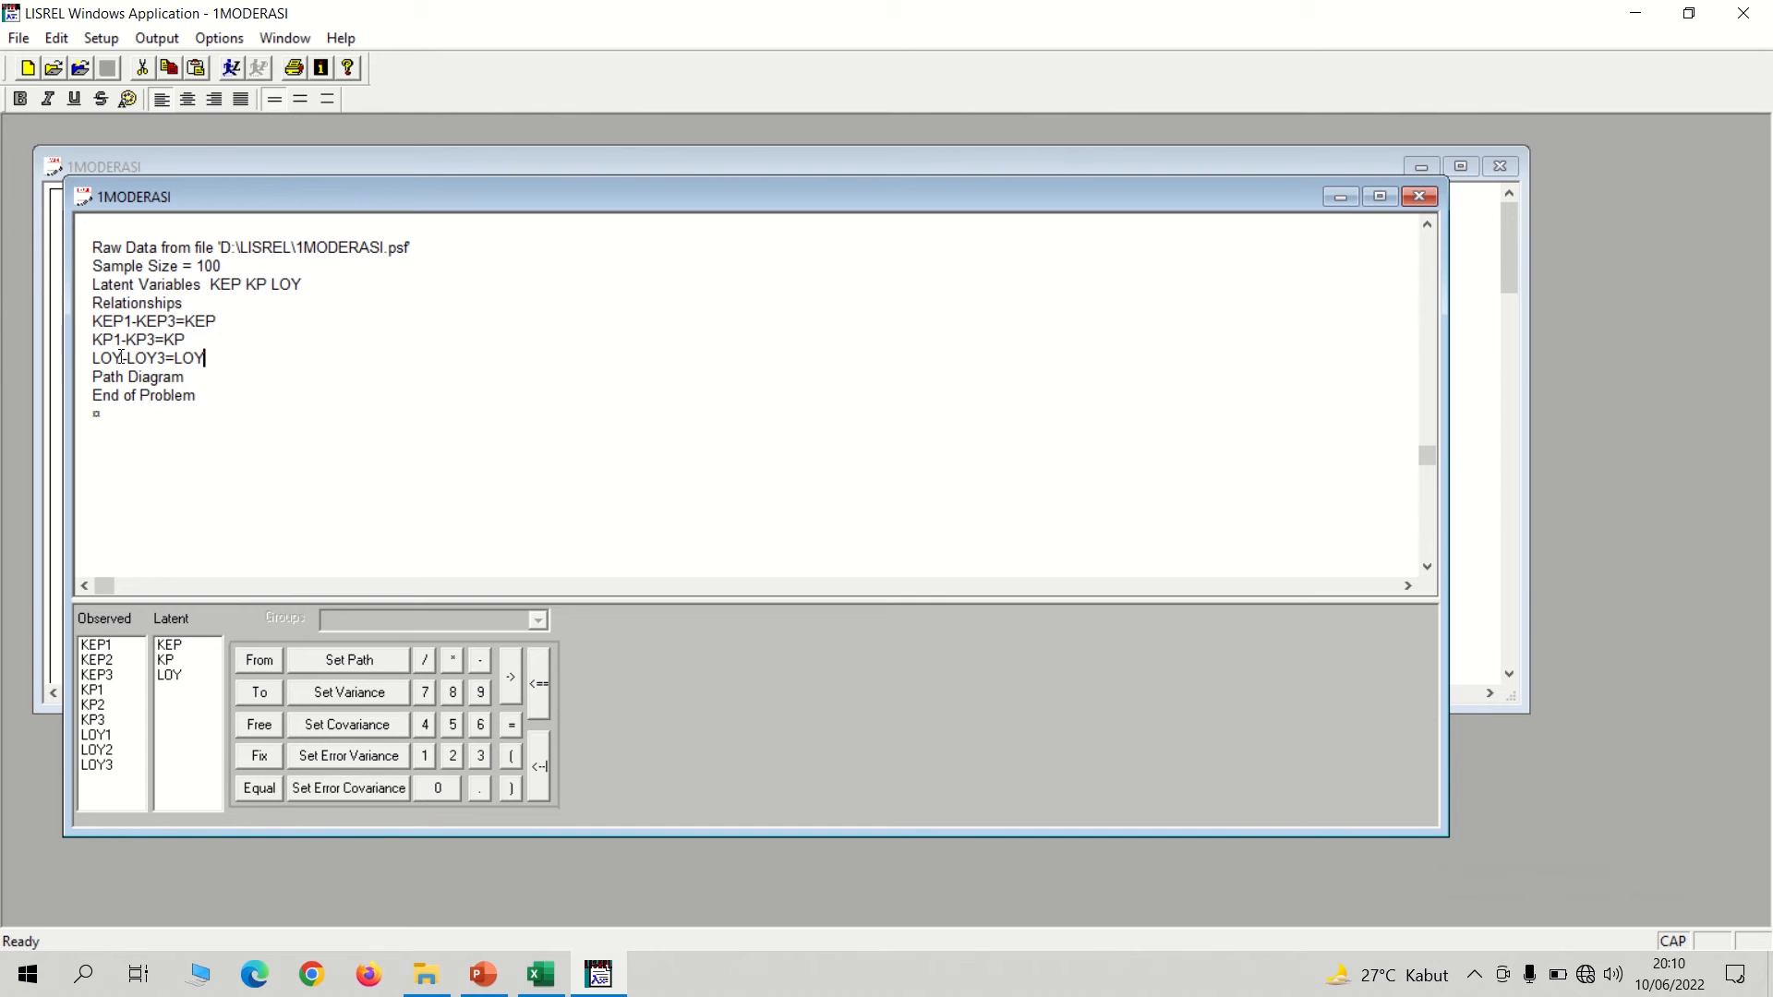
Correct the last relationship to LOY1-LOY3=LOY and run the model again.
{"action": "left_click", "coordinate": [122, 358]}
{"action": "type", "text": "1"}
{"action": "left_click", "coordinate": [231, 67]}
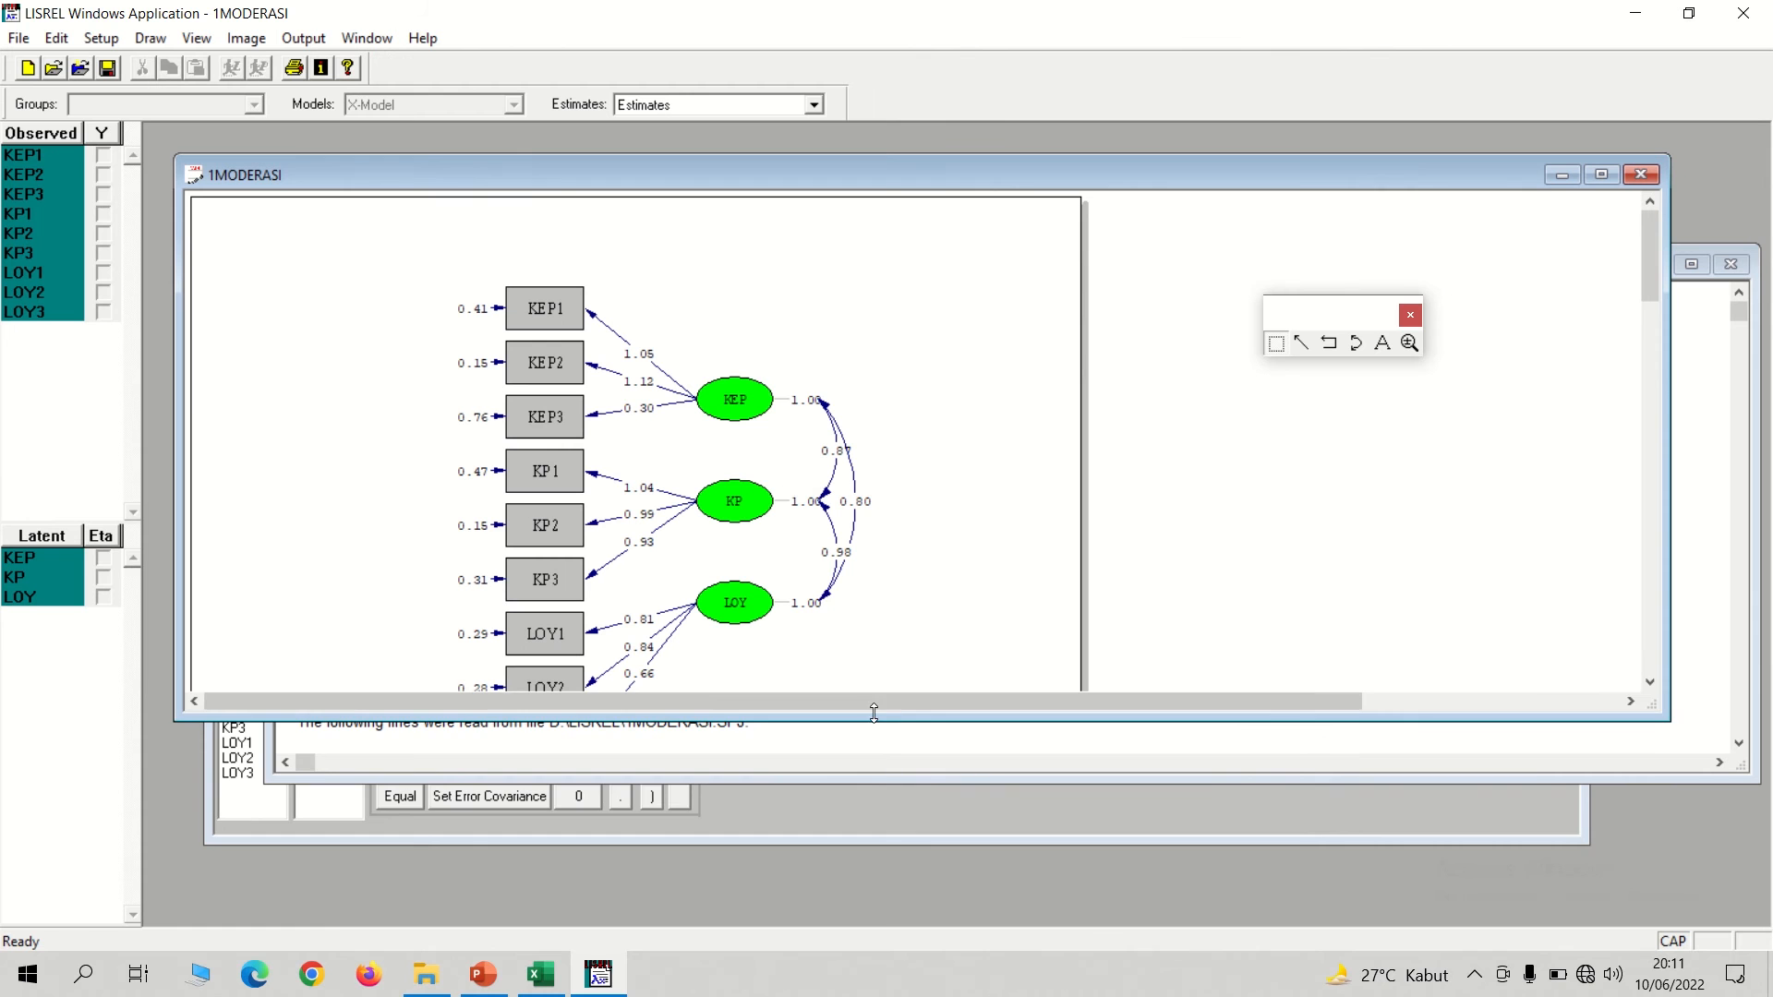
Enlarge the path diagram window to fit the whole model and display the Standardized Solution estimates.
{"action": "left_click_drag", "start_coordinate": [873, 718], "coordinate": [866, 862]}
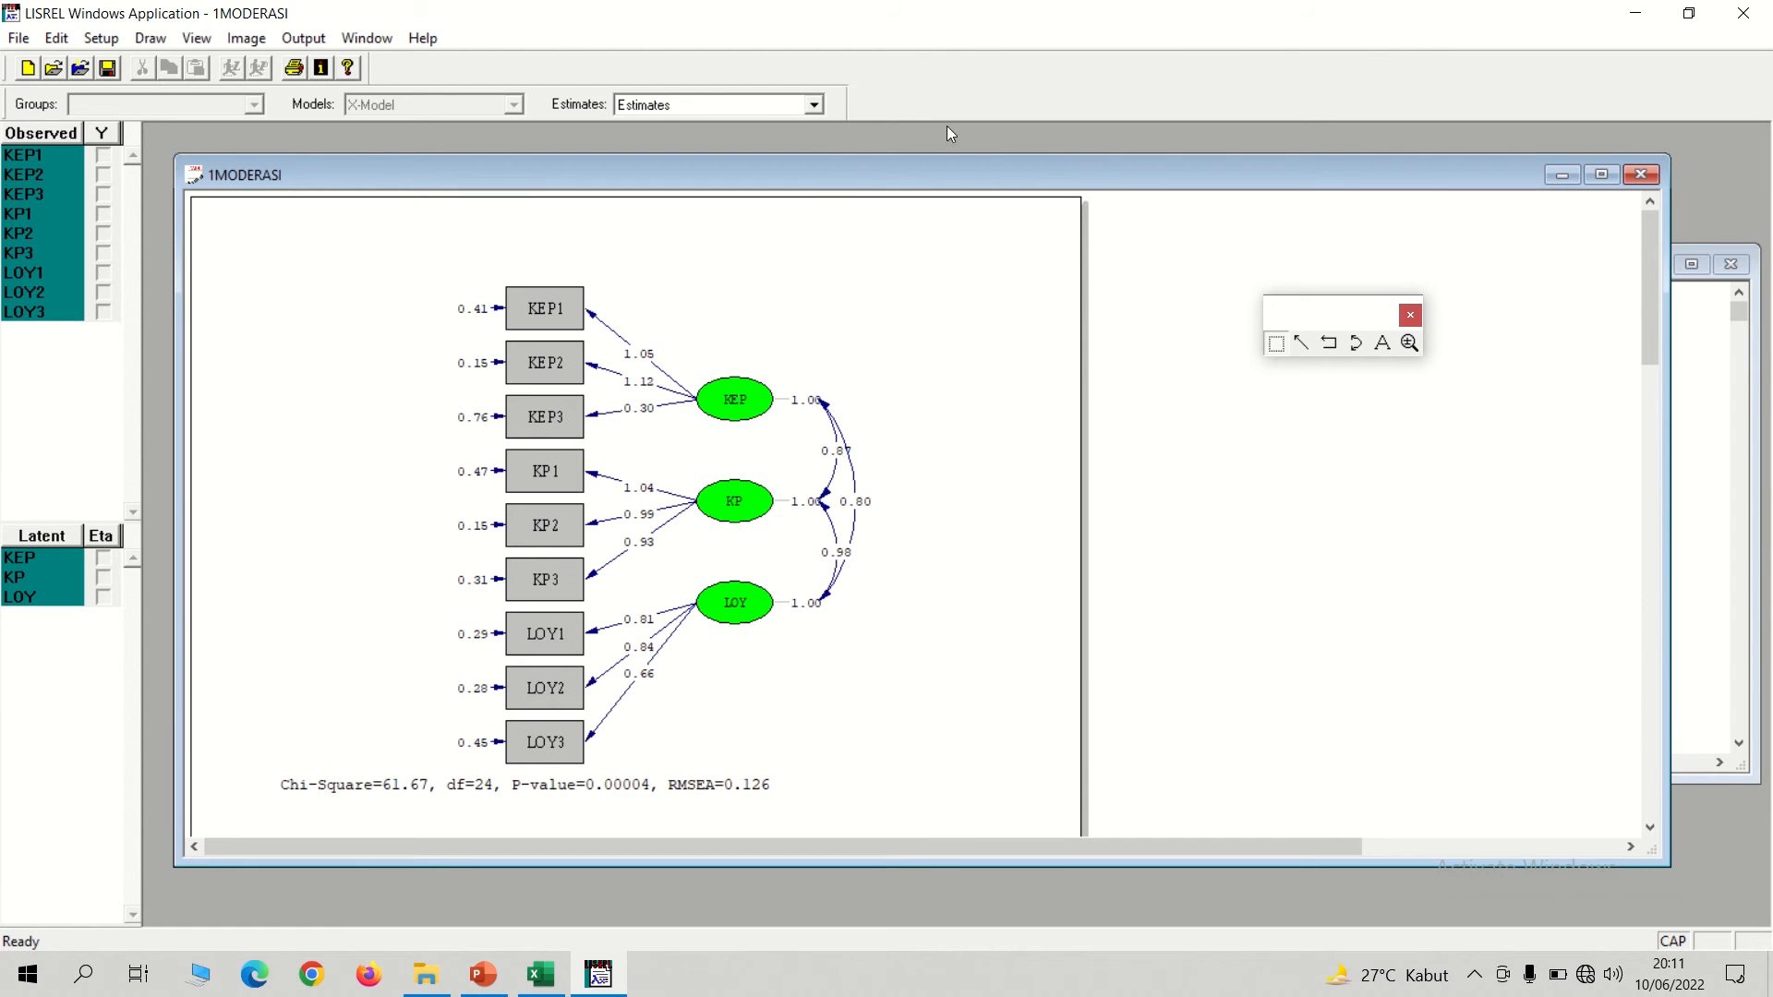
{"action": "left_click", "coordinate": [815, 106]}
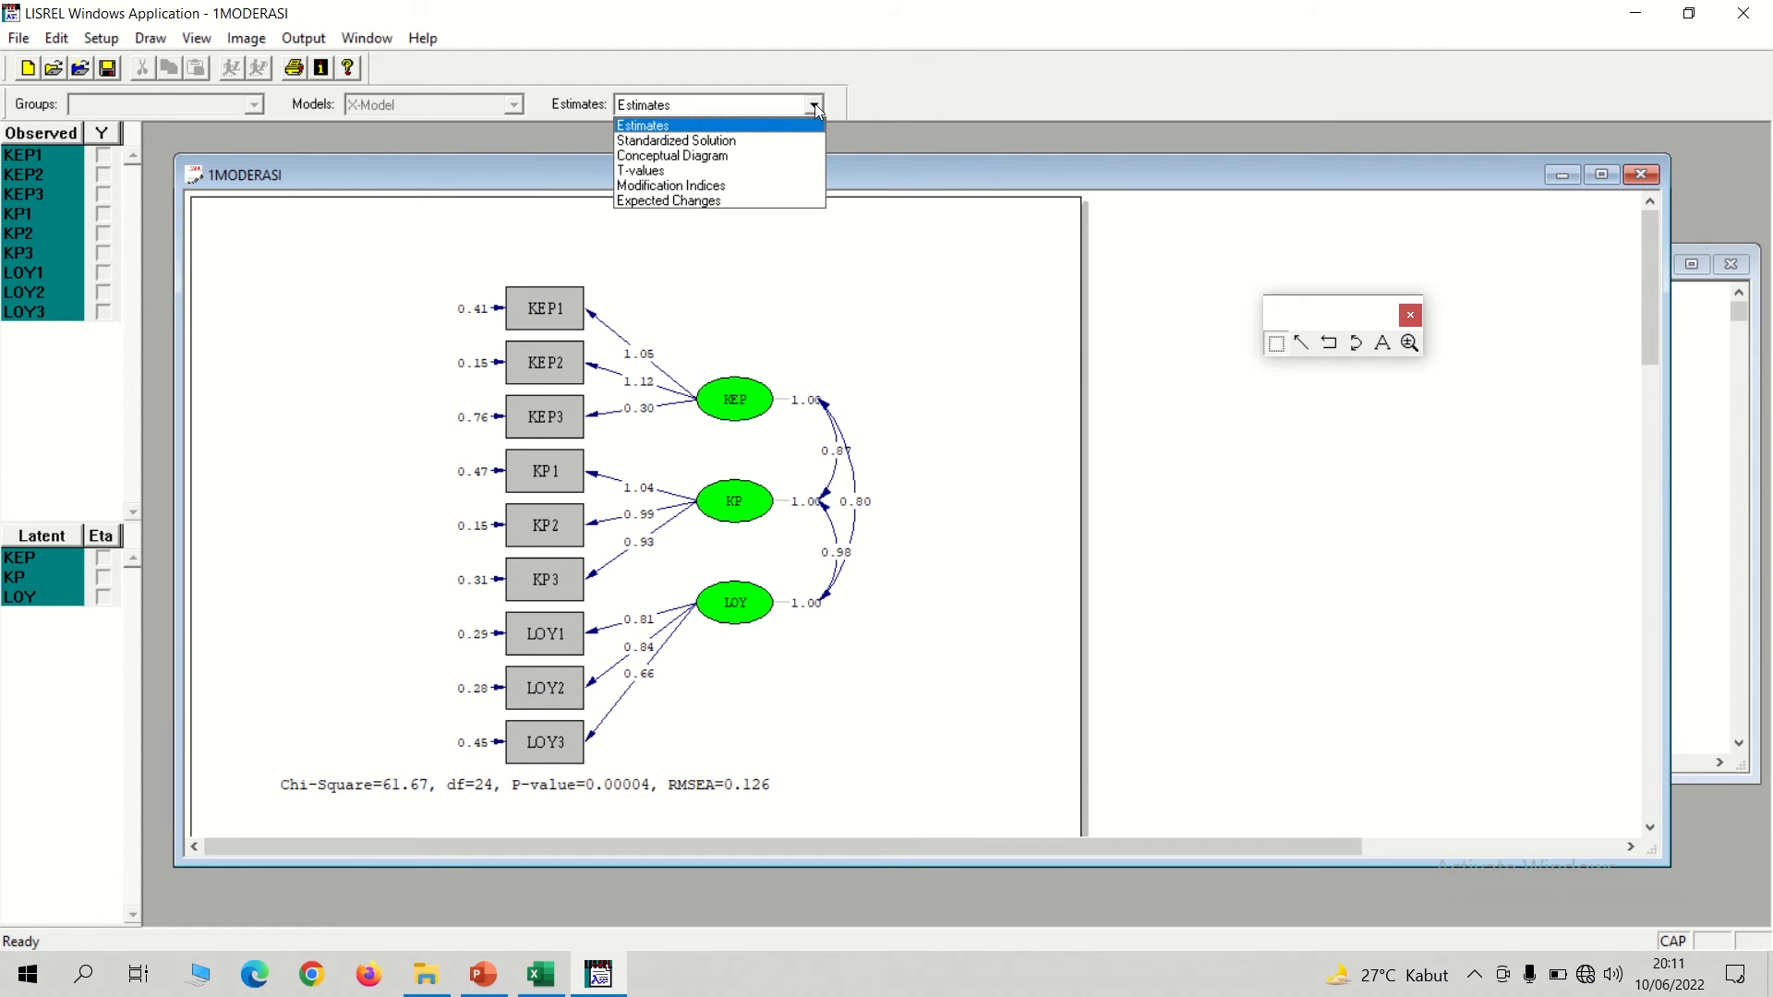
{"action": "left_click", "coordinate": [722, 140]}
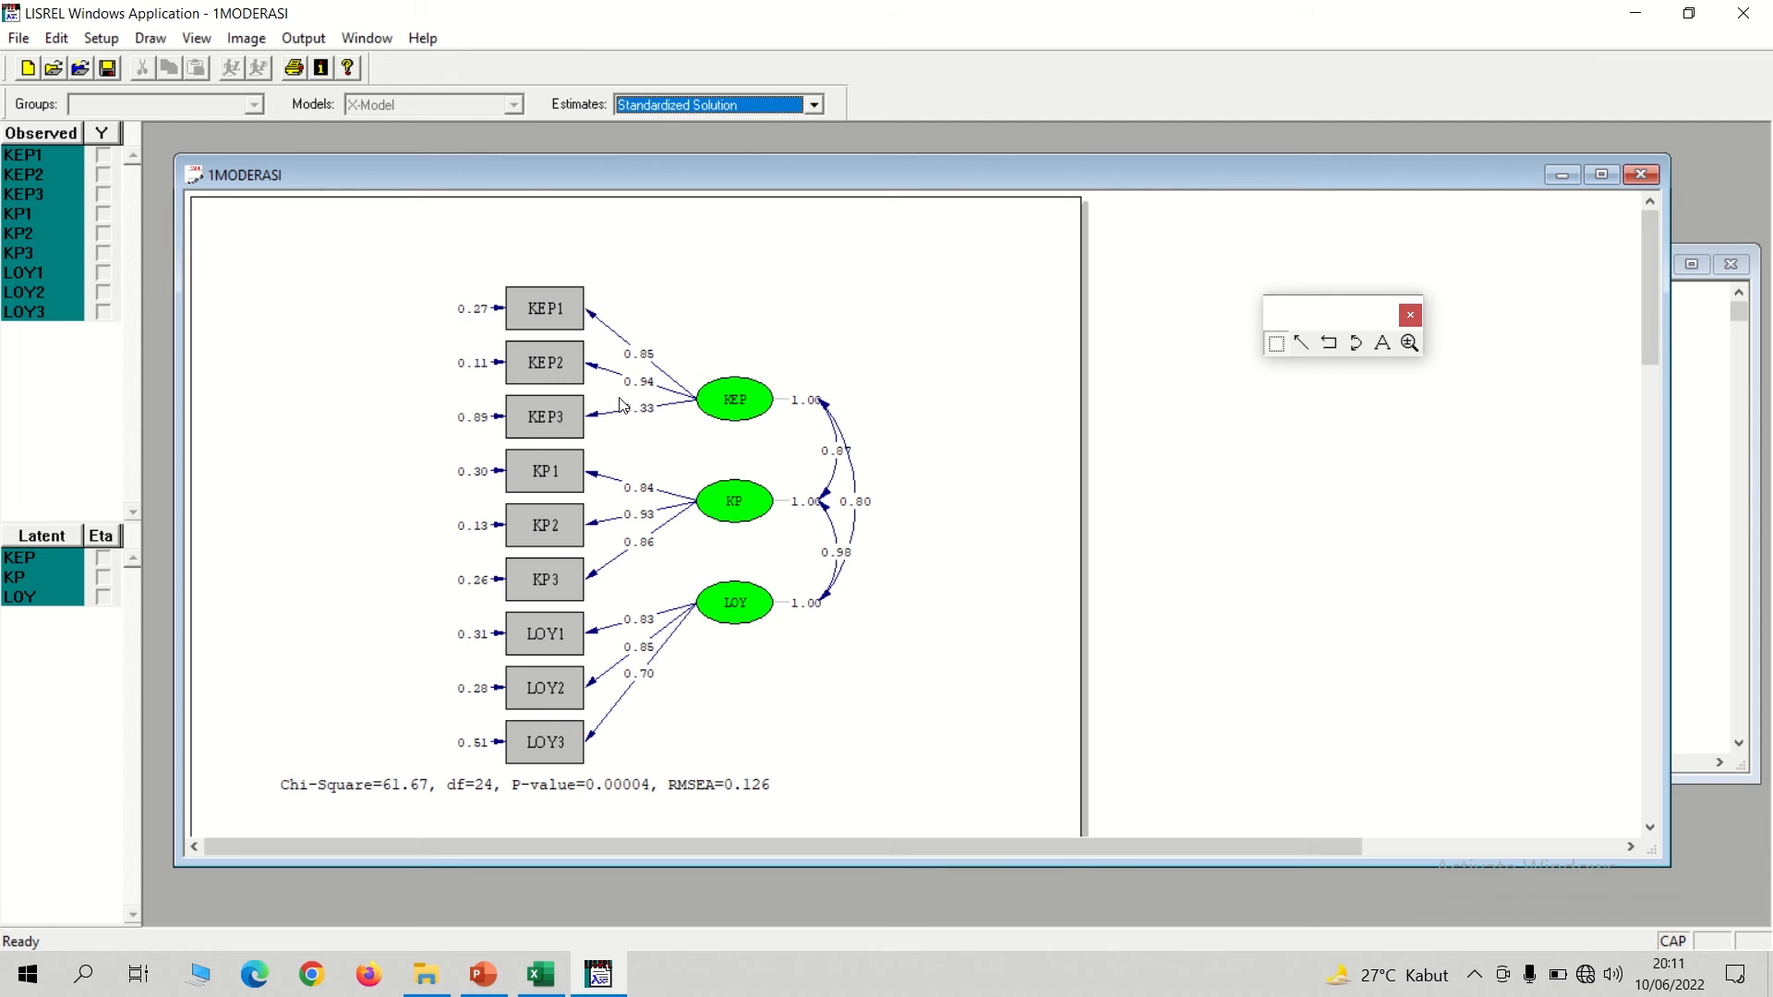
Return to the SIMPLIS syntax, drop KEP3 from the KEP relationship so only KEP1 and KEP2 remain, and rerun the model.
{"action": "left_click", "coordinate": [359, 39]}
{"action": "left_click", "coordinate": [397, 208]}
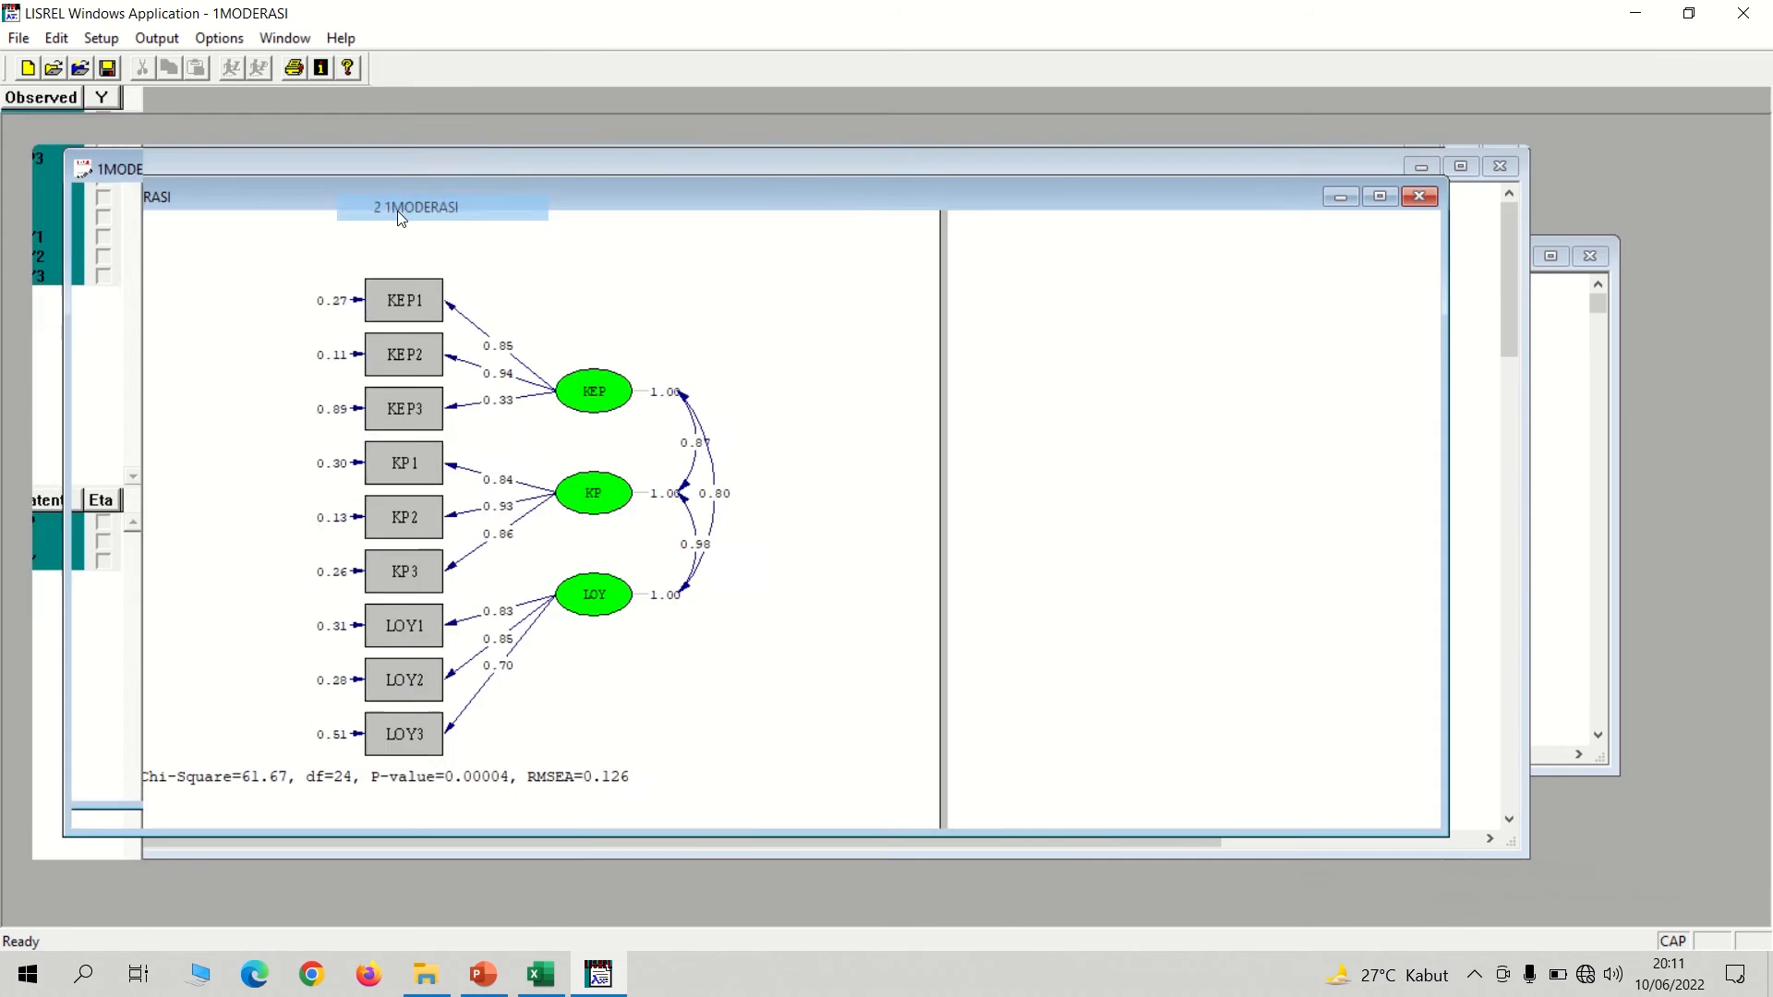
{"action": "left_click", "coordinate": [174, 322]}
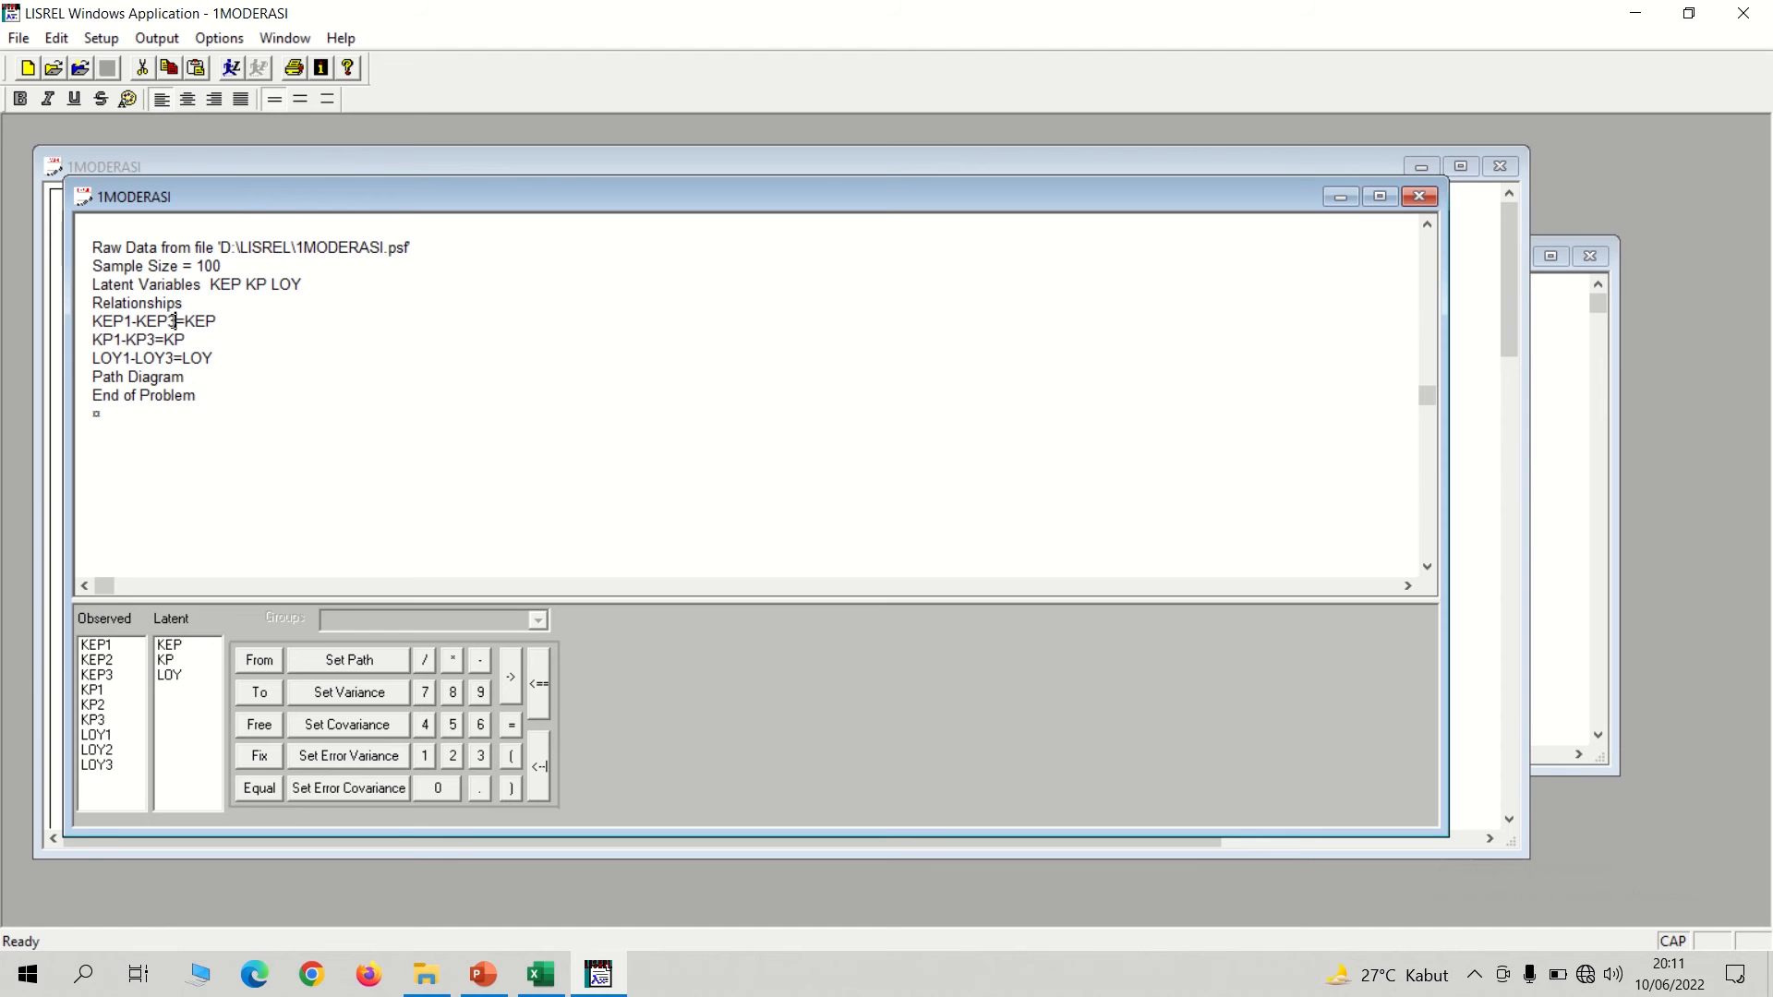
{"action": "key", "text": "BackSpace"}
{"action": "type", "text": "2"}
{"action": "key", "text": "BackSpace"}
{"action": "left_click", "coordinate": [231, 68]}
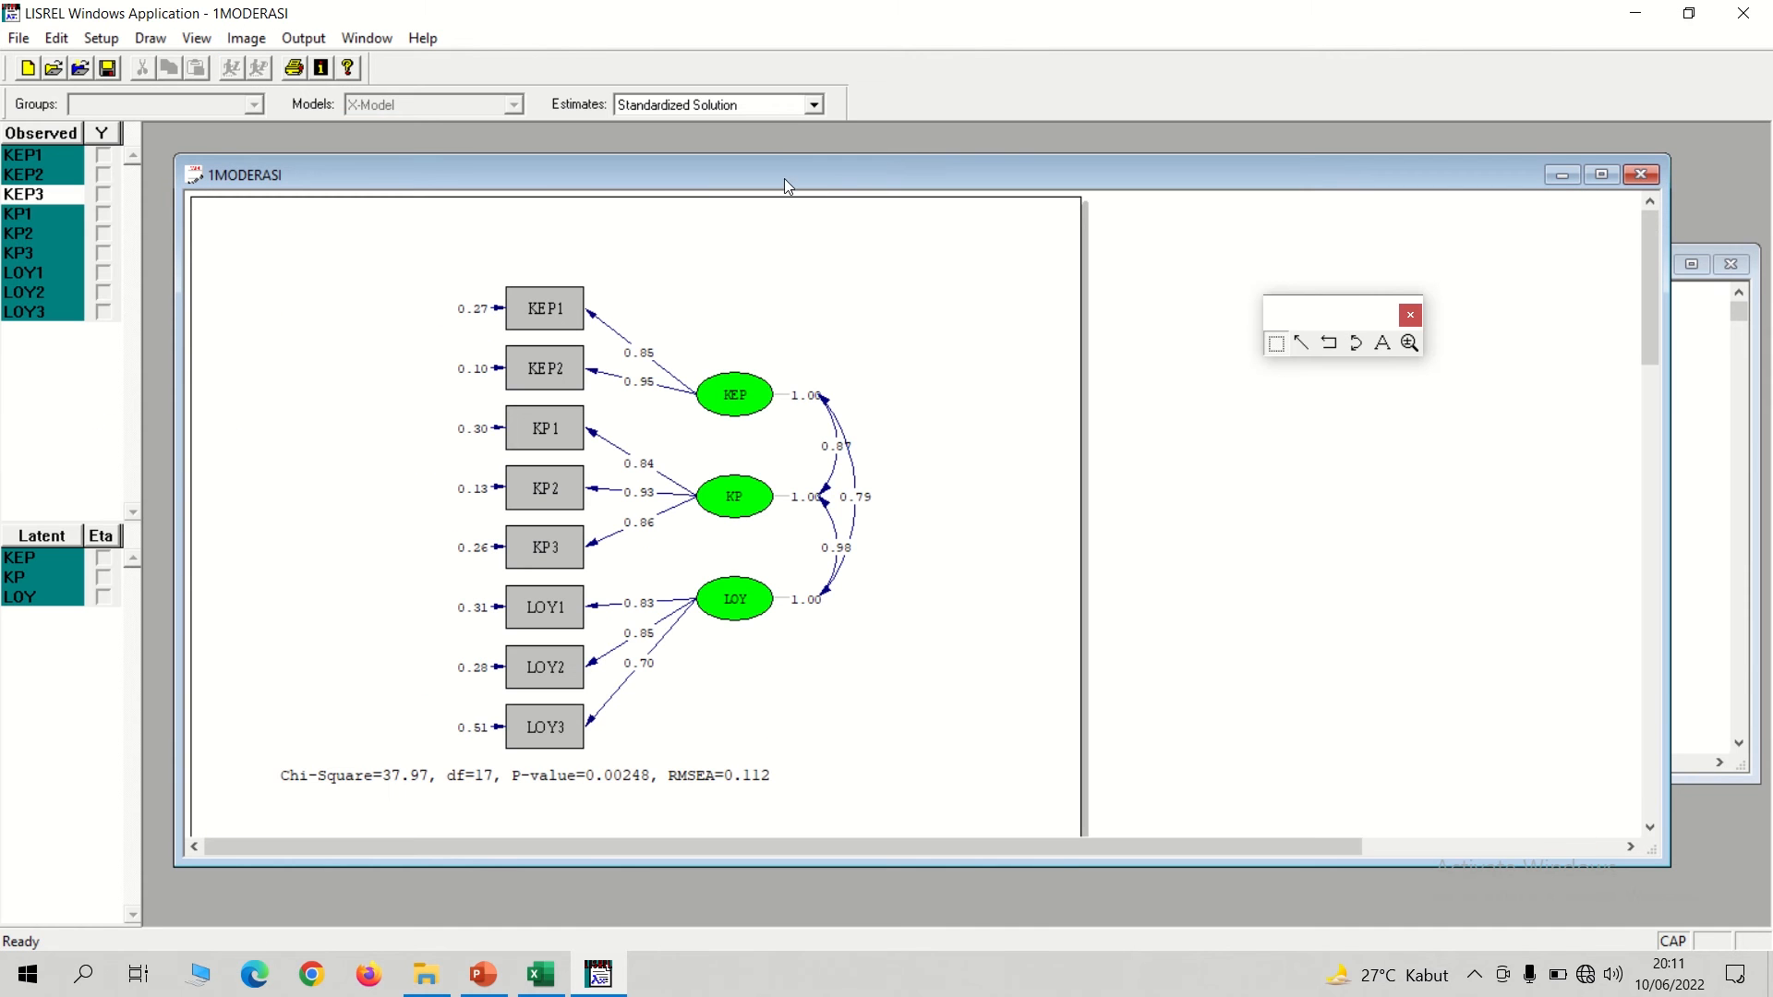
View the model as a Conceptual Diagram and return the path diagram to the Standardized Solution estimates.
{"action": "left_click", "coordinate": [813, 106]}
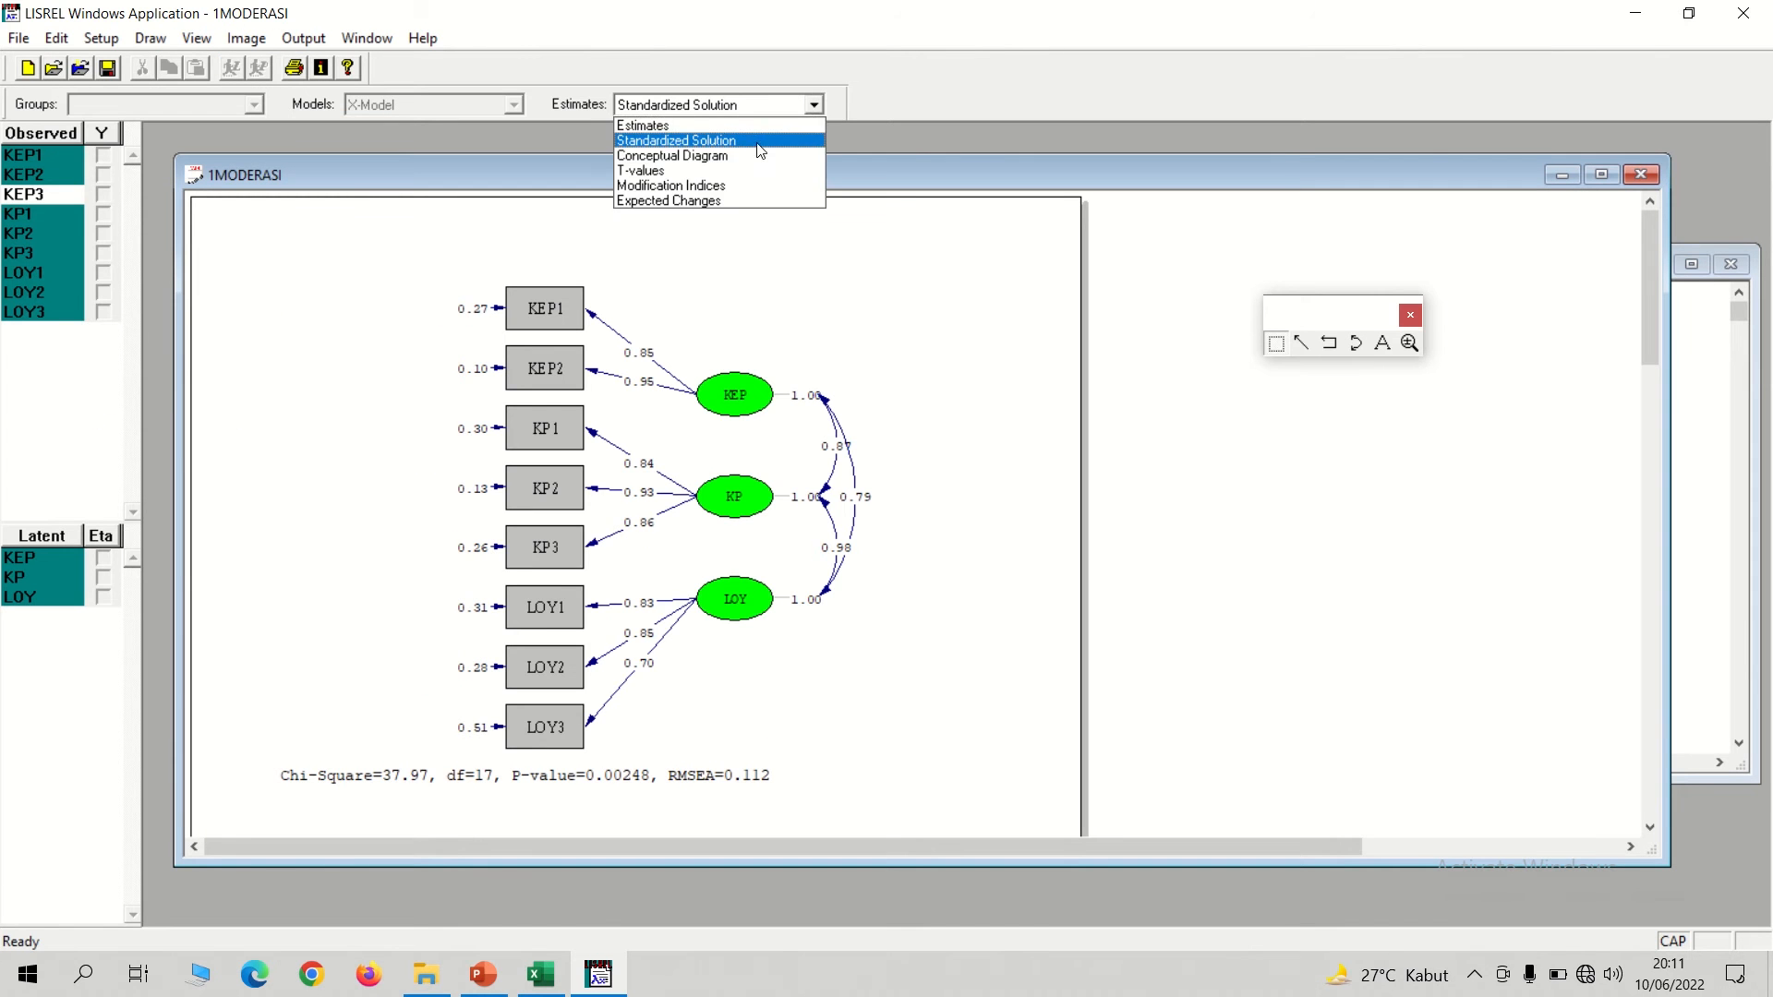
{"action": "left_click", "coordinate": [795, 155]}
{"action": "left_click", "coordinate": [806, 106]}
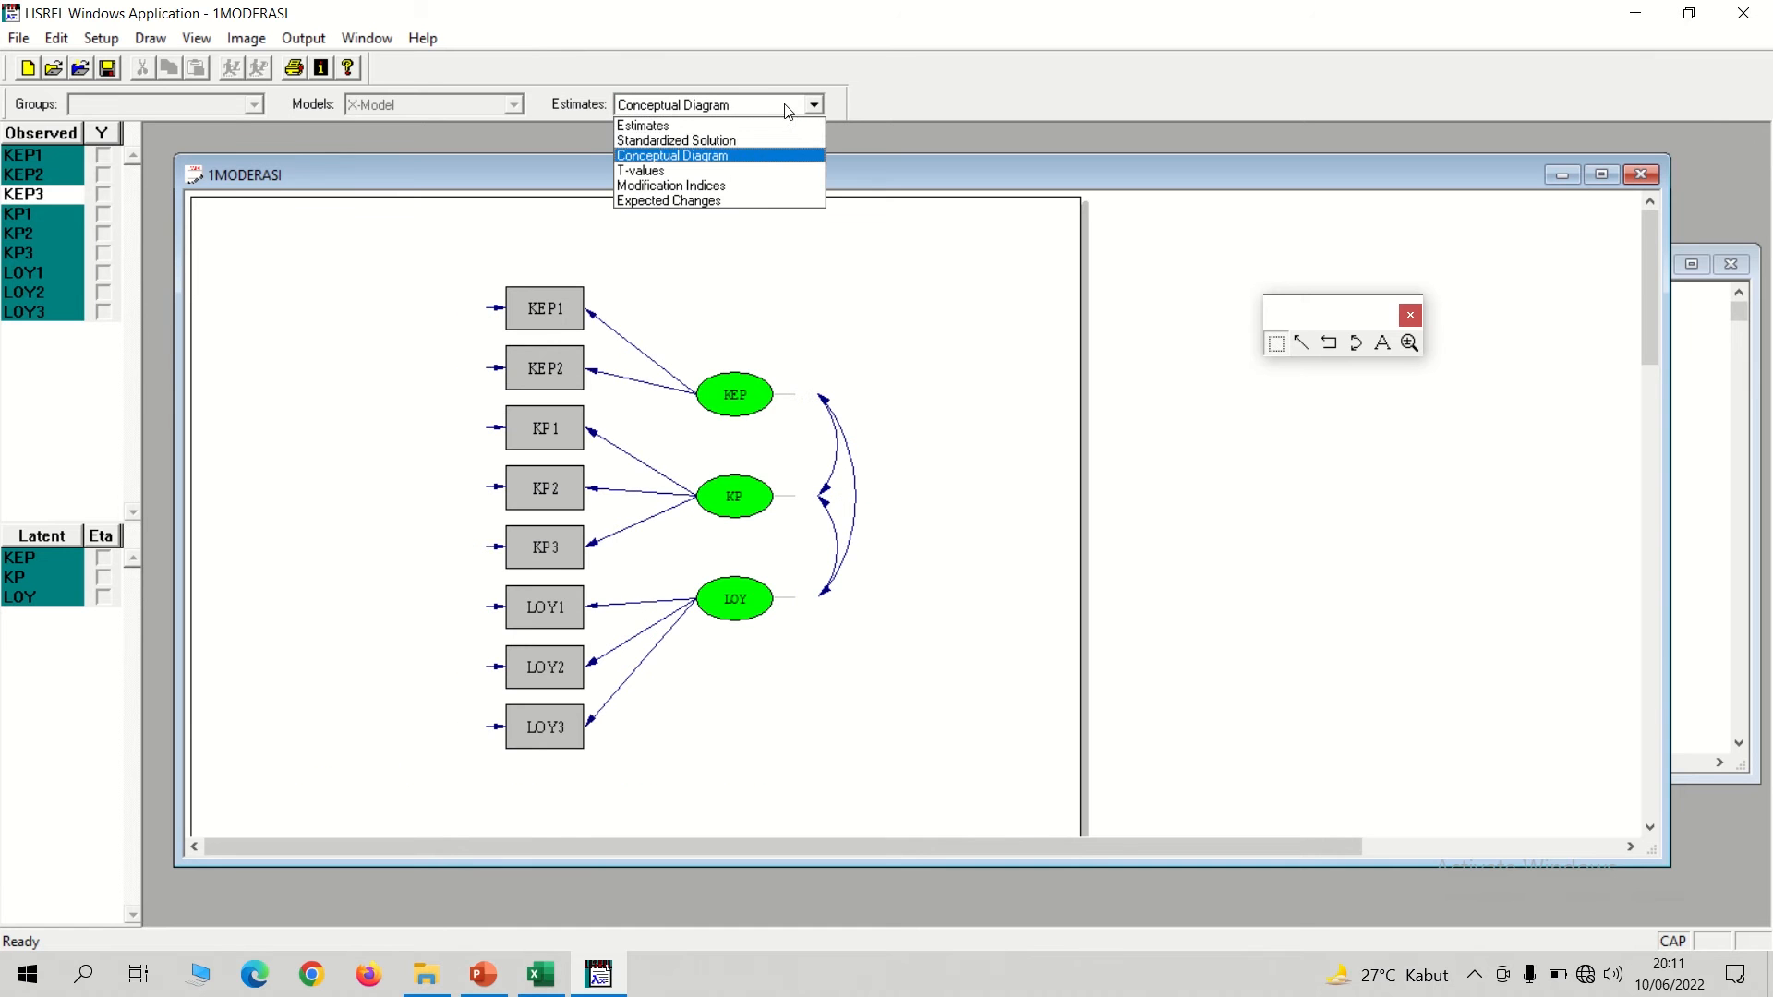
{"action": "left_click", "coordinate": [720, 142]}
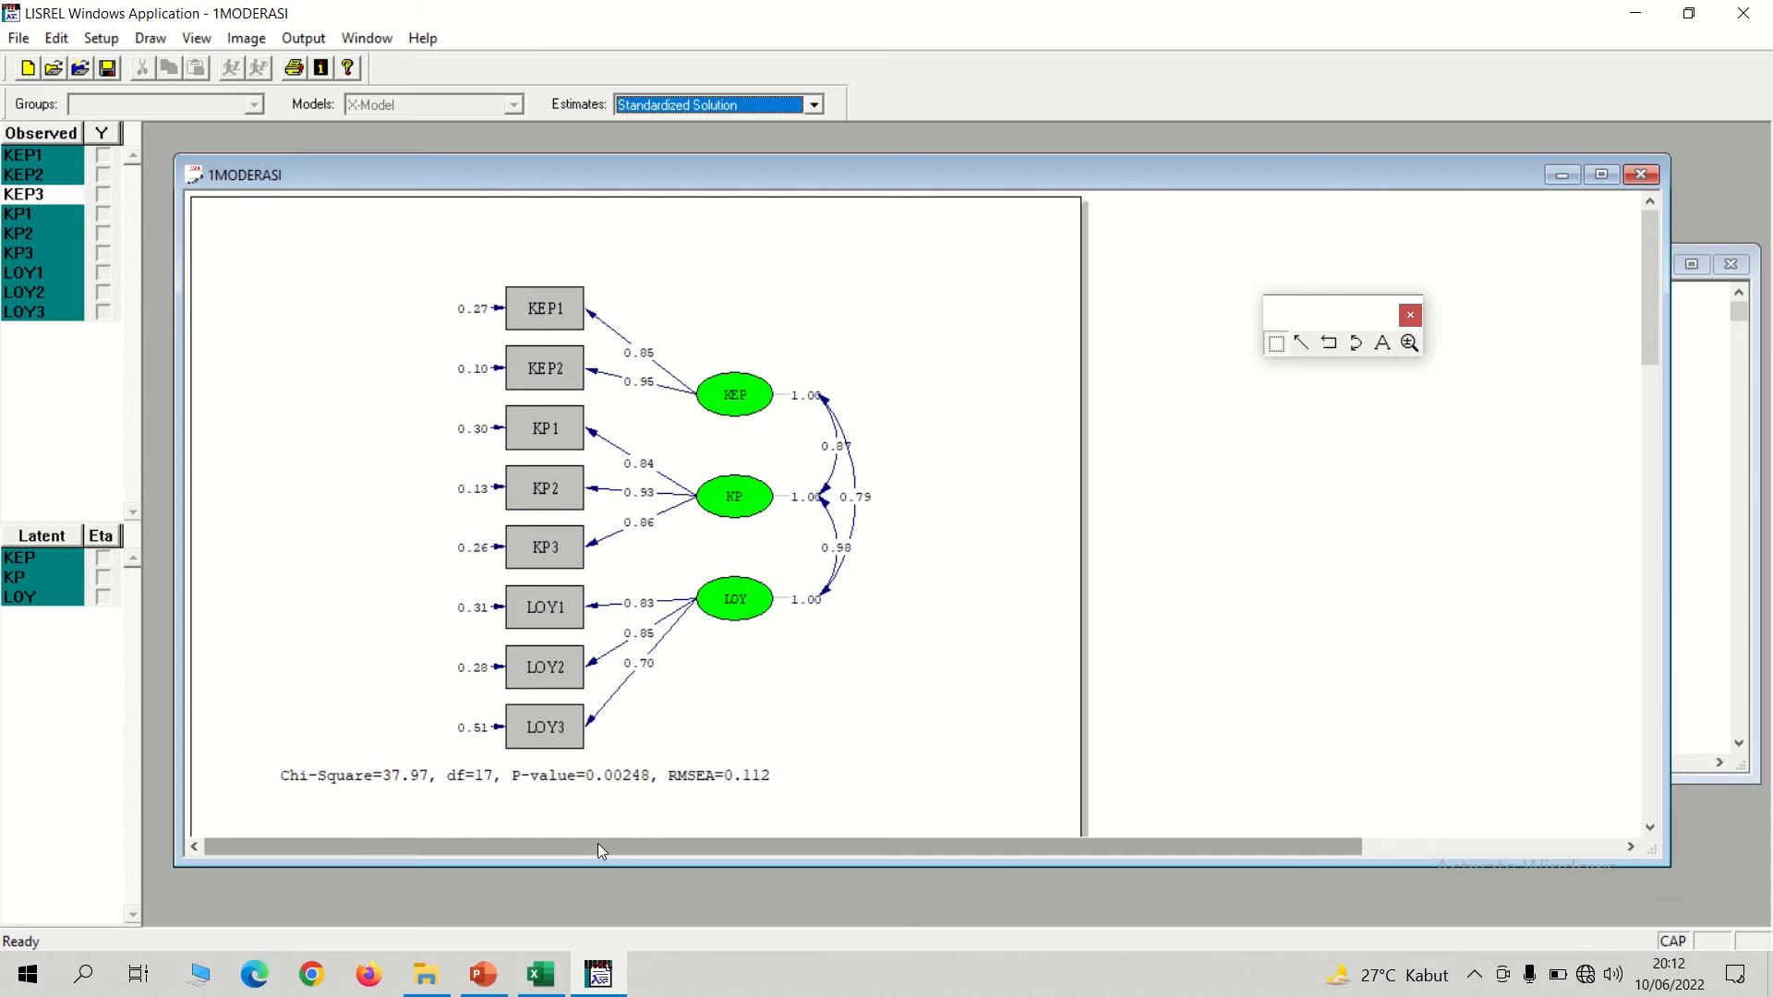
Switch to the MODERASI workbook in Excel and list indicators KEP1 and KEP2 in C11:C12 of the RELIABILITAS sheet.
{"action": "left_click", "coordinate": [541, 974]}
{"action": "left_click", "coordinate": [247, 913]}
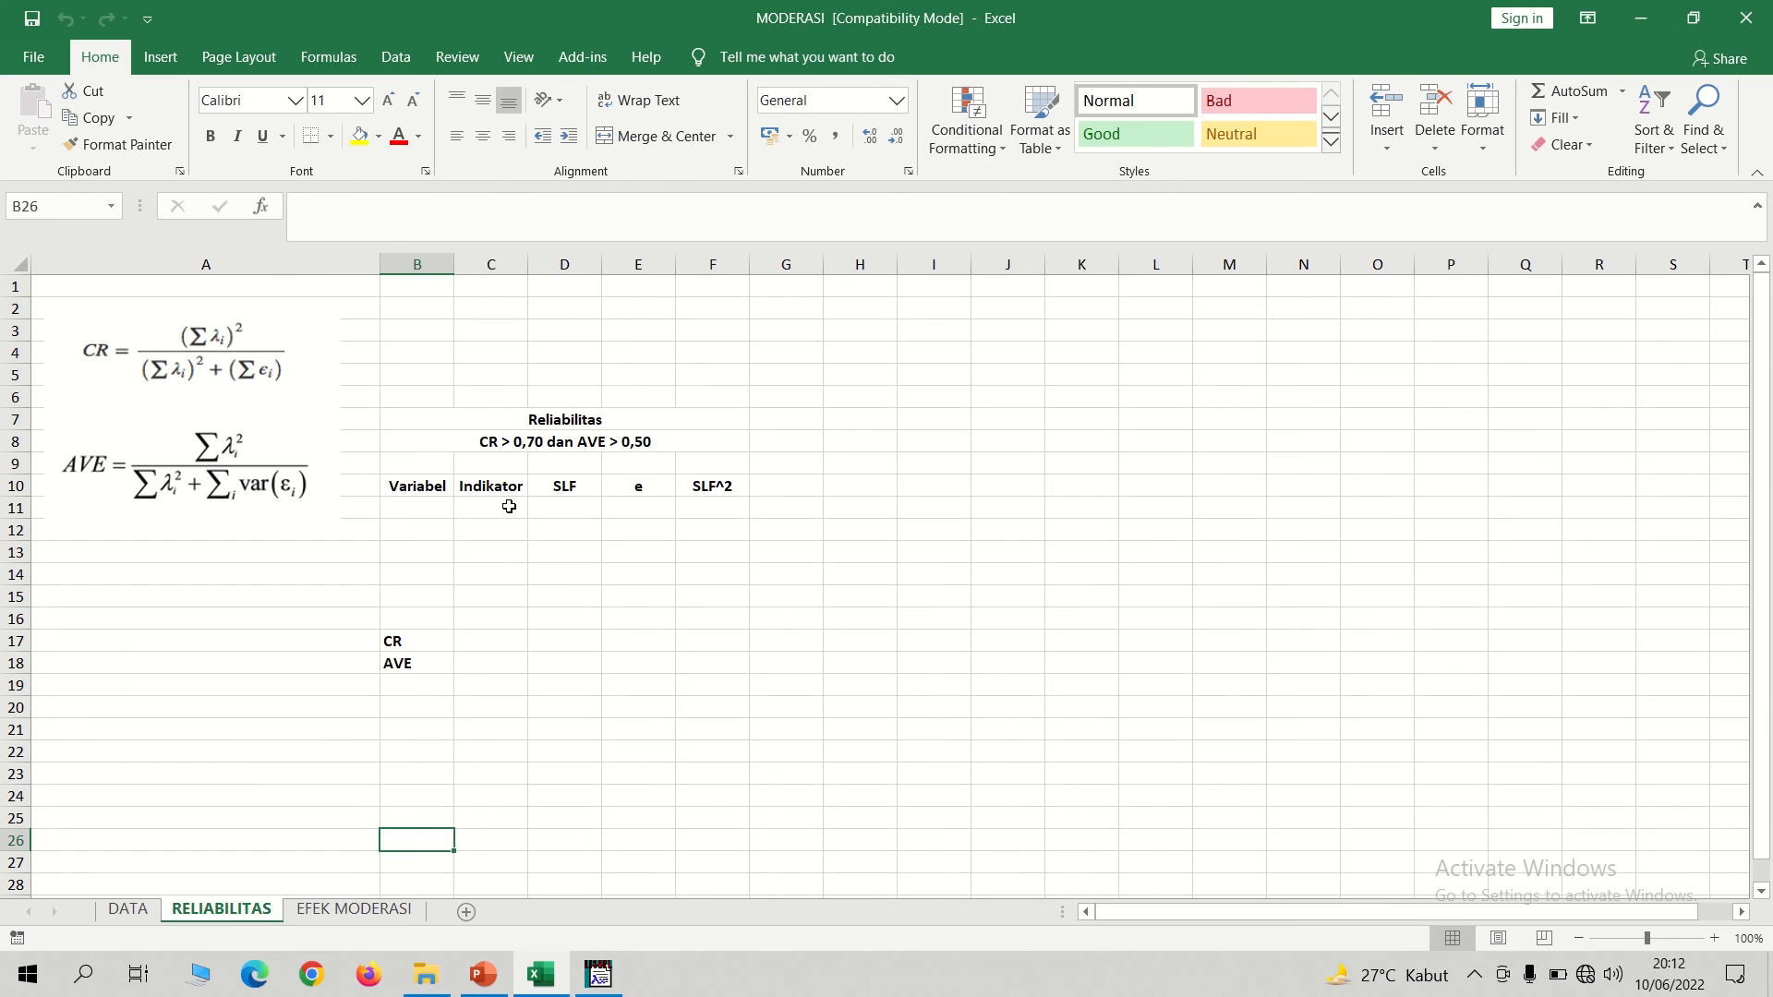
{"action": "left_click", "coordinate": [503, 507]}
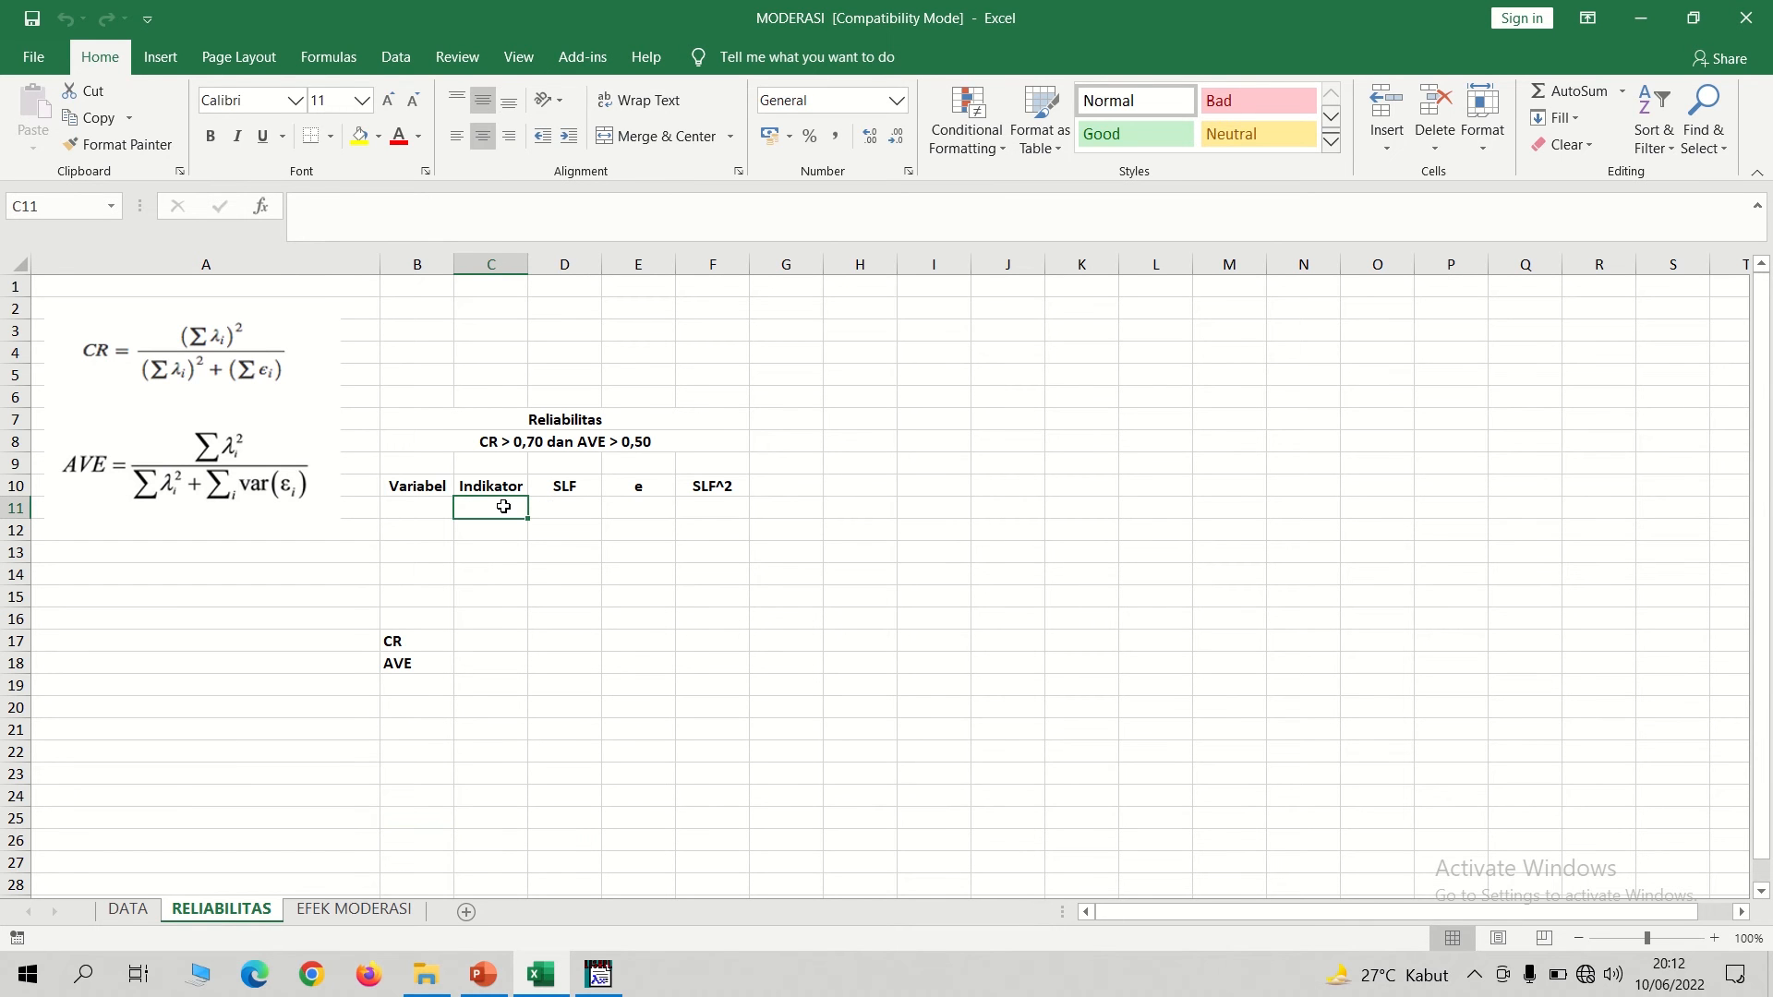
{"action": "type", "text": "KEP1"}
{"action": "key", "text": "Return"}
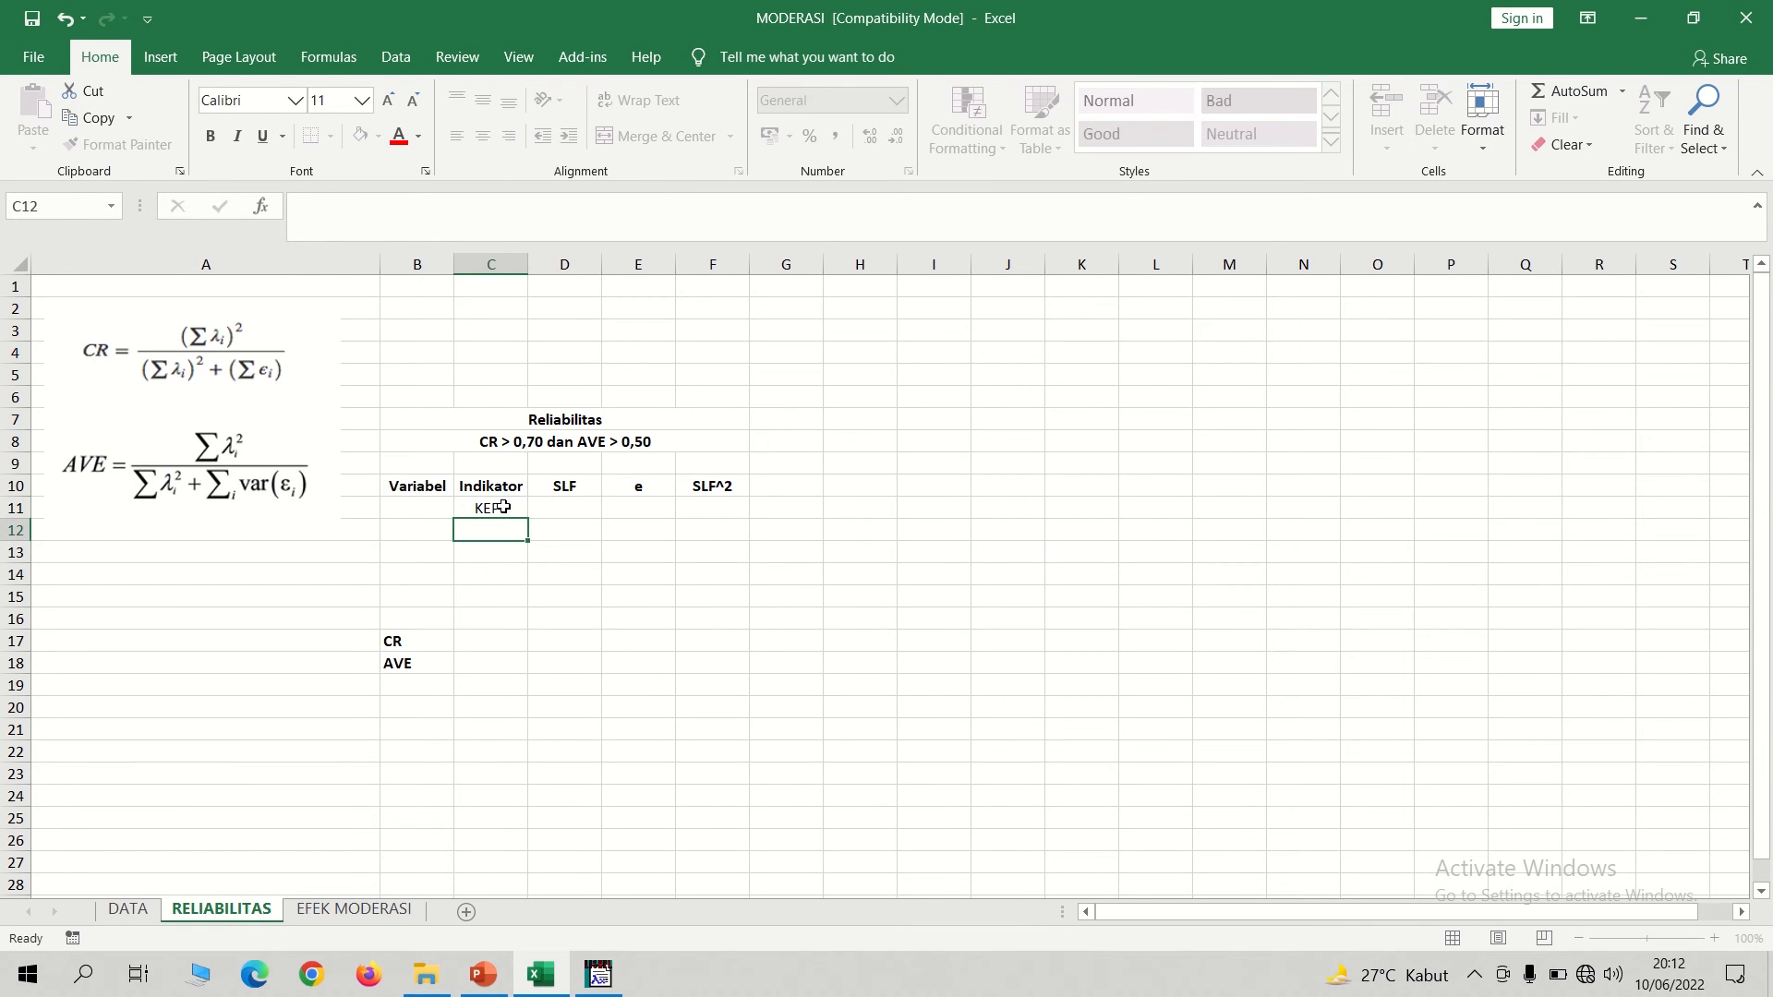
{"action": "type", "text": "KEP1"}
{"action": "key", "text": "Right"}
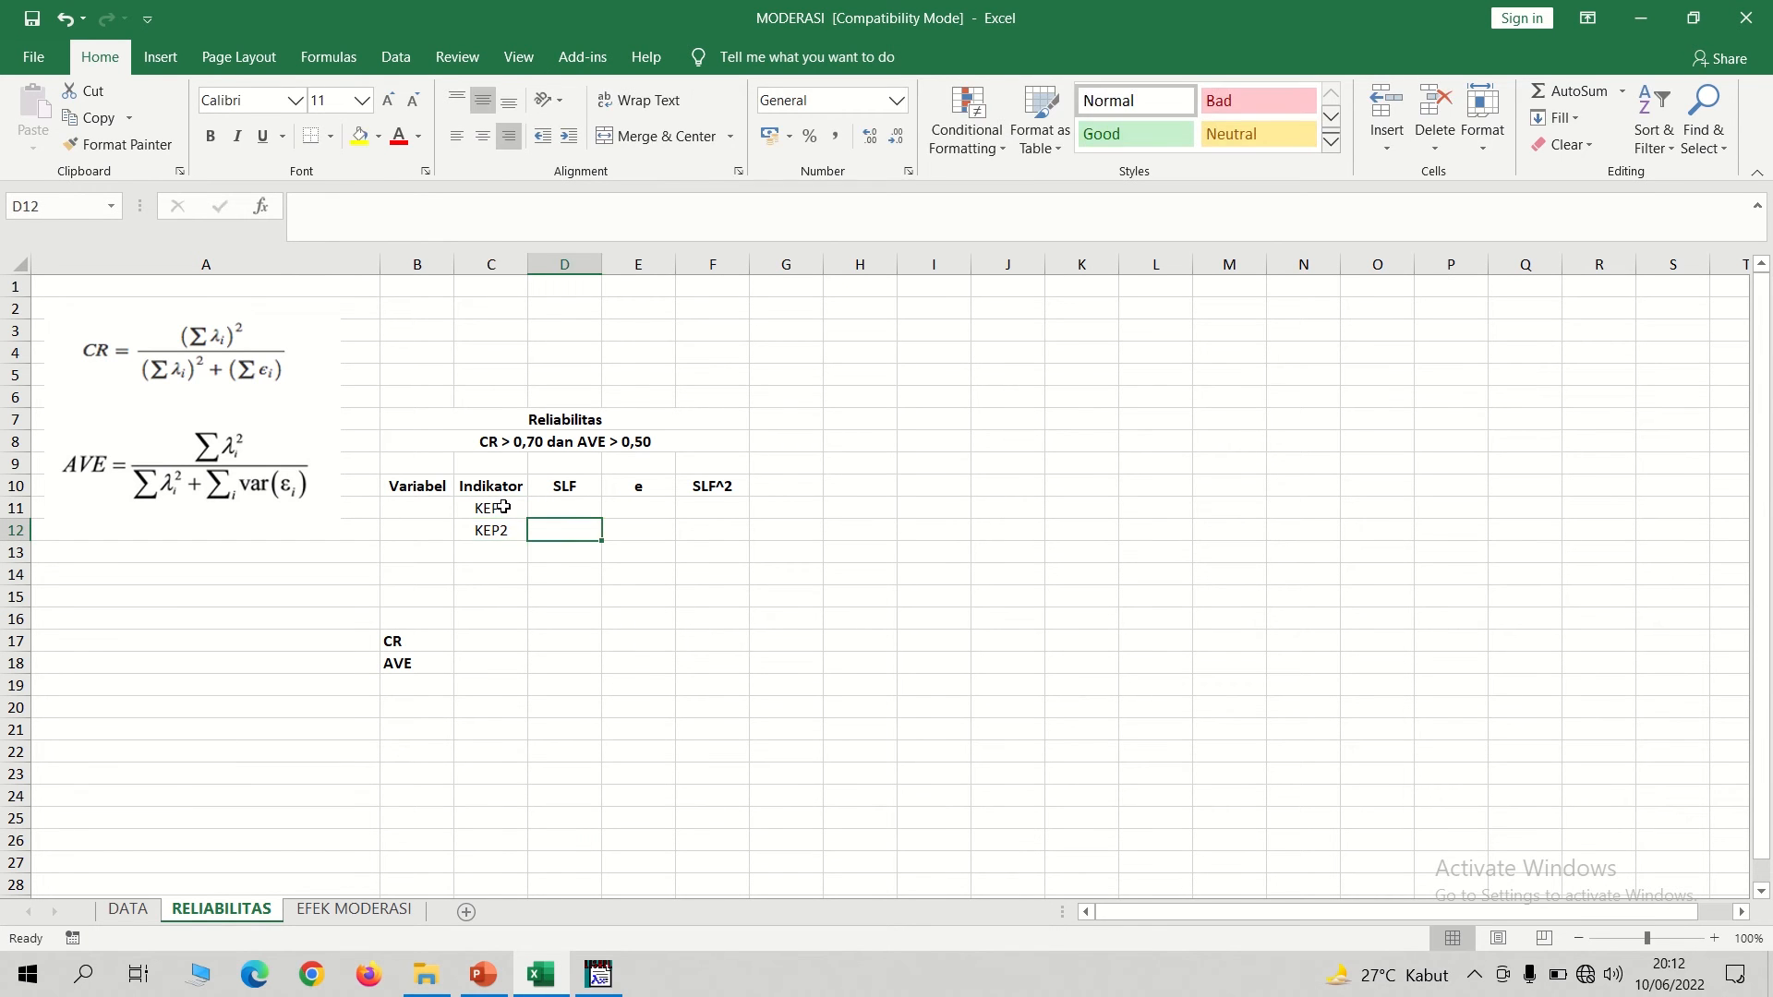
Copy the standardized loadings from the LISREL path diagram into the SLF column: 0,85 for KEP1 and 0,95 for KEP2.
{"action": "key", "text": "Up"}
{"action": "key", "text": "alt+Tab"}
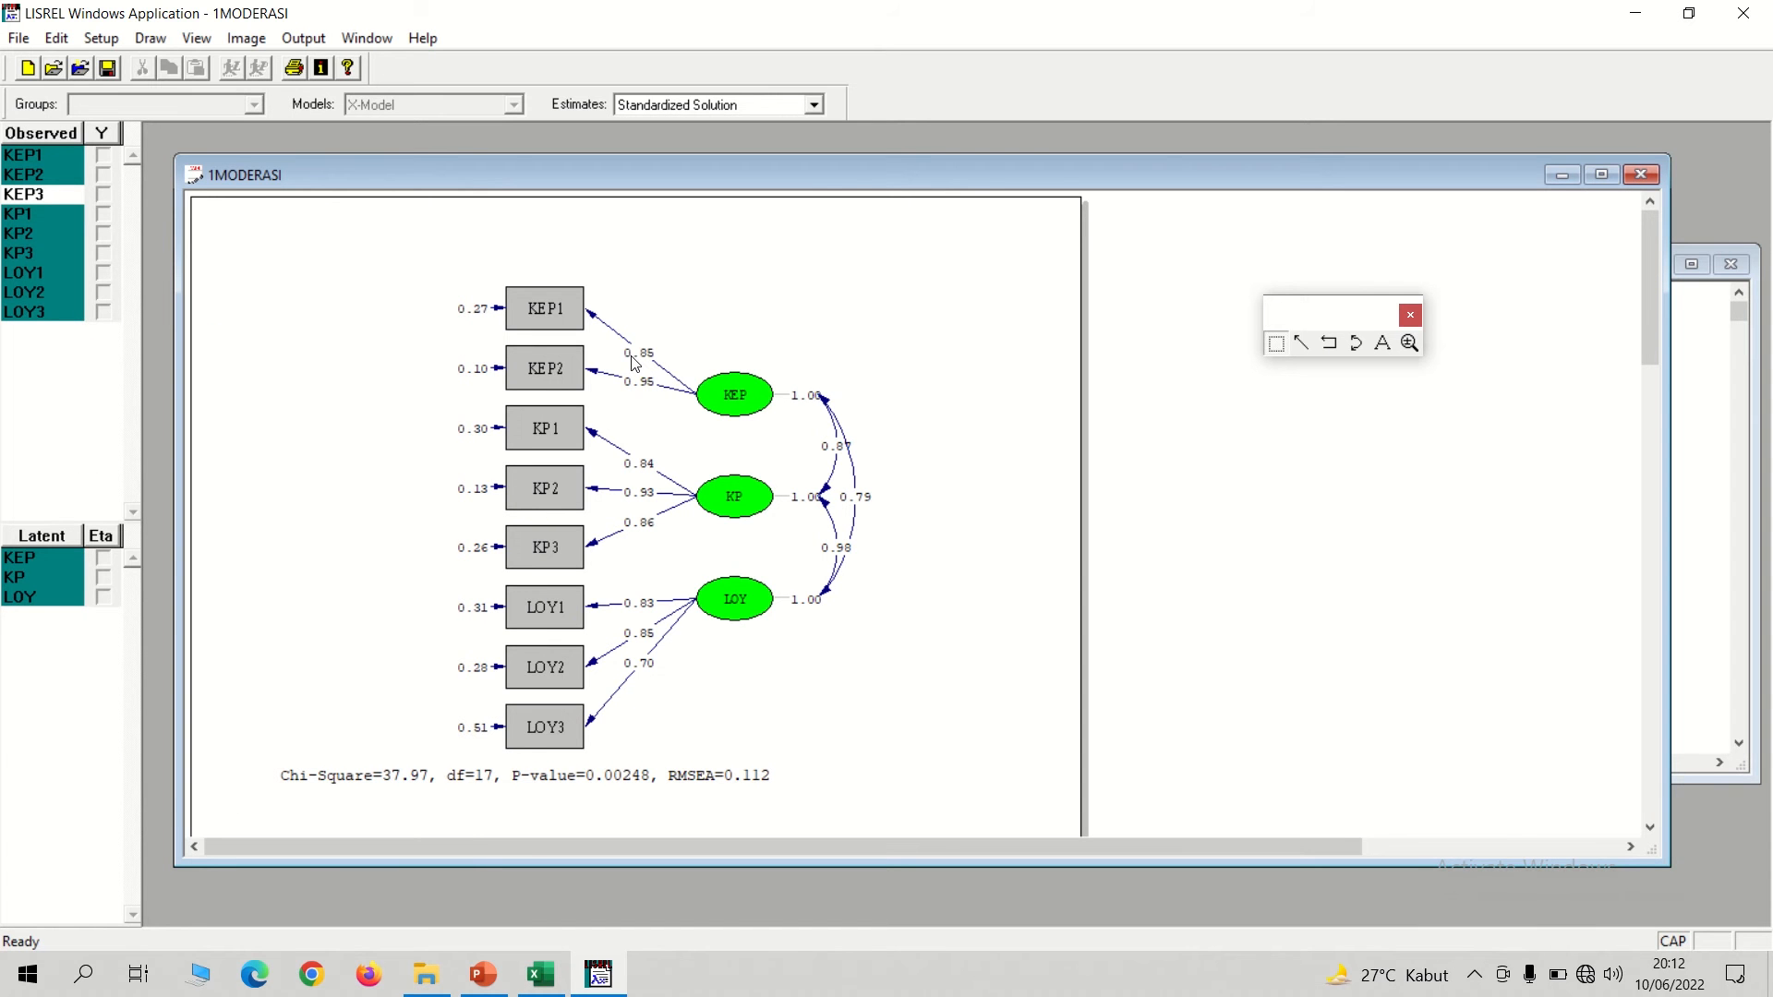
{"action": "key", "text": "alt+Tab"}
{"action": "type", "text": "0"}
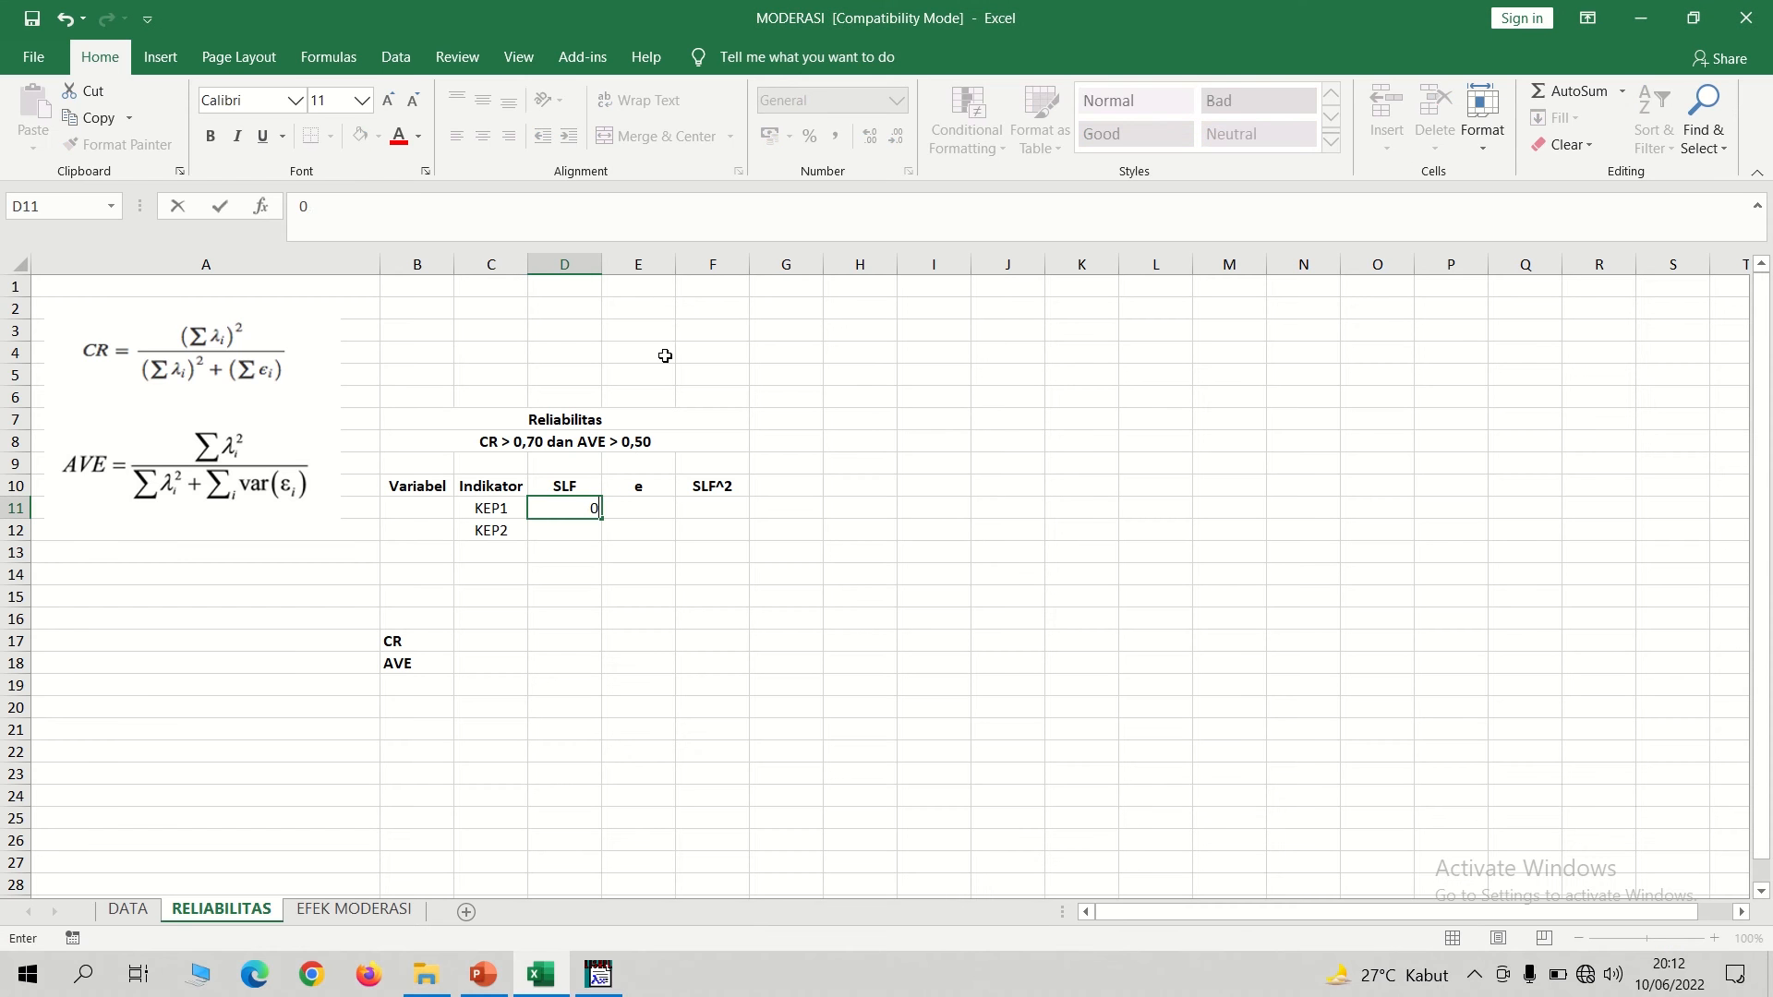
{"action": "type", "text": ",85"}
{"action": "key", "text": "Return"}
{"action": "key", "text": "alt+Tab"}
{"action": "key", "text": "alt+Tab"}
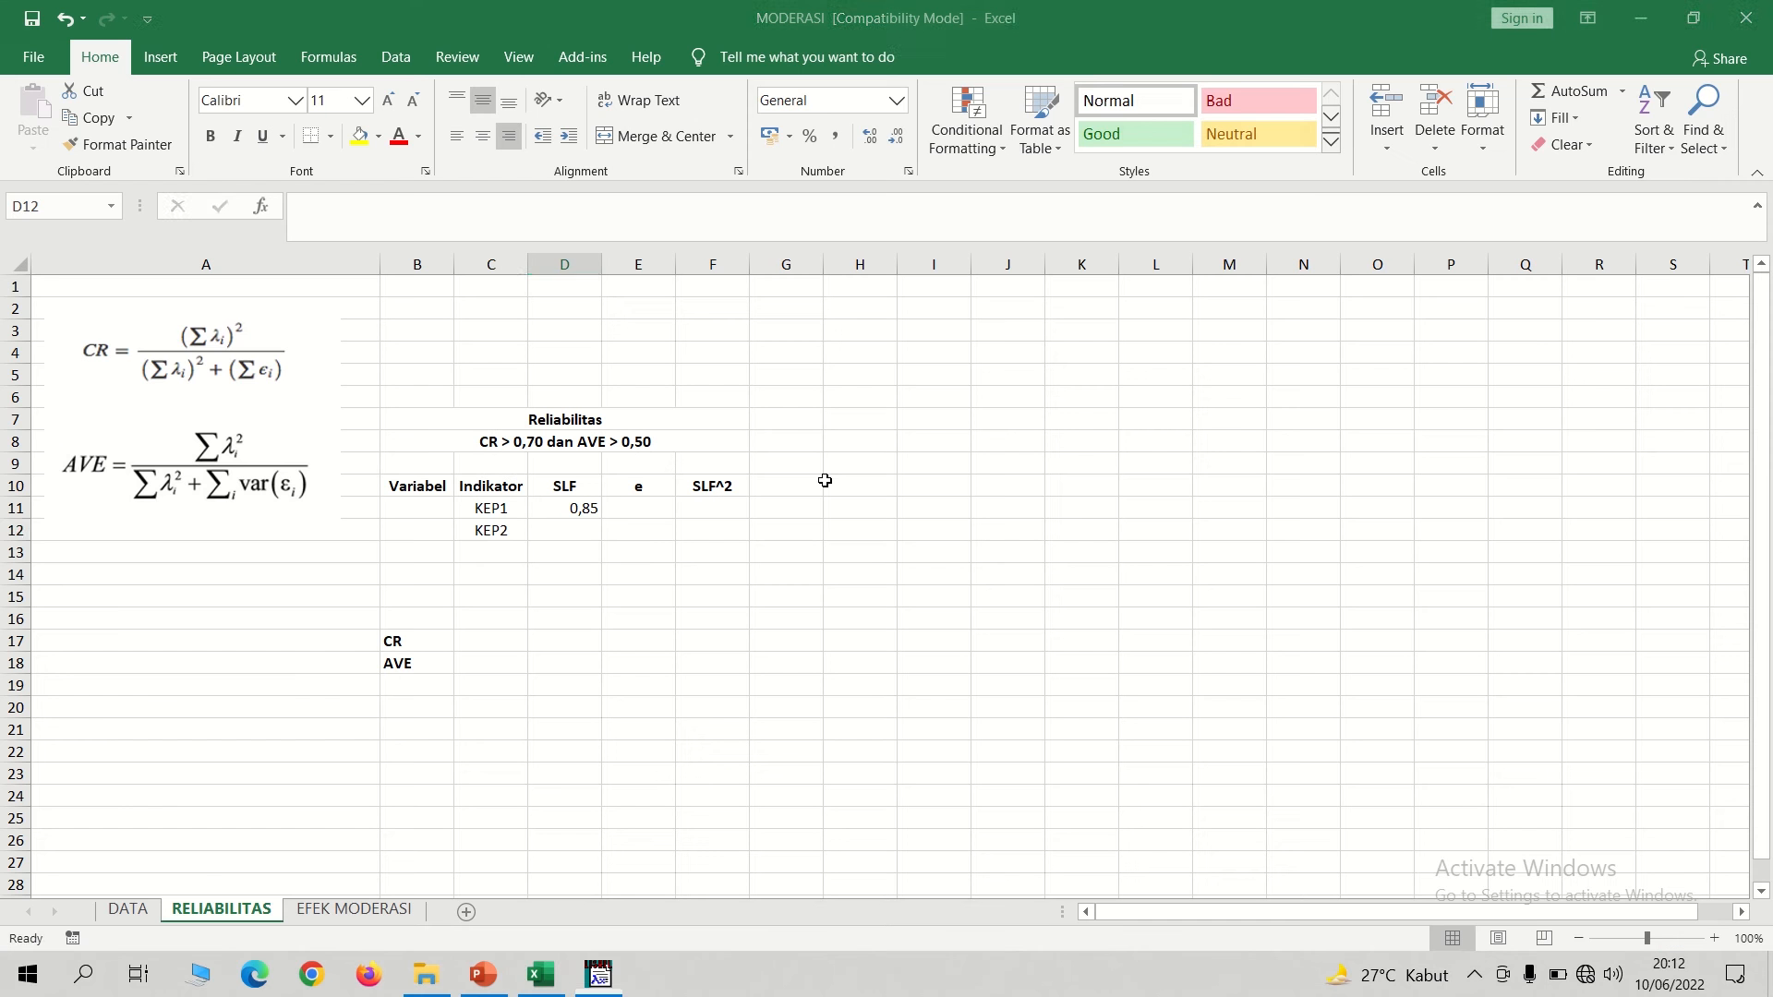
{"action": "type", "text": "0,95"}
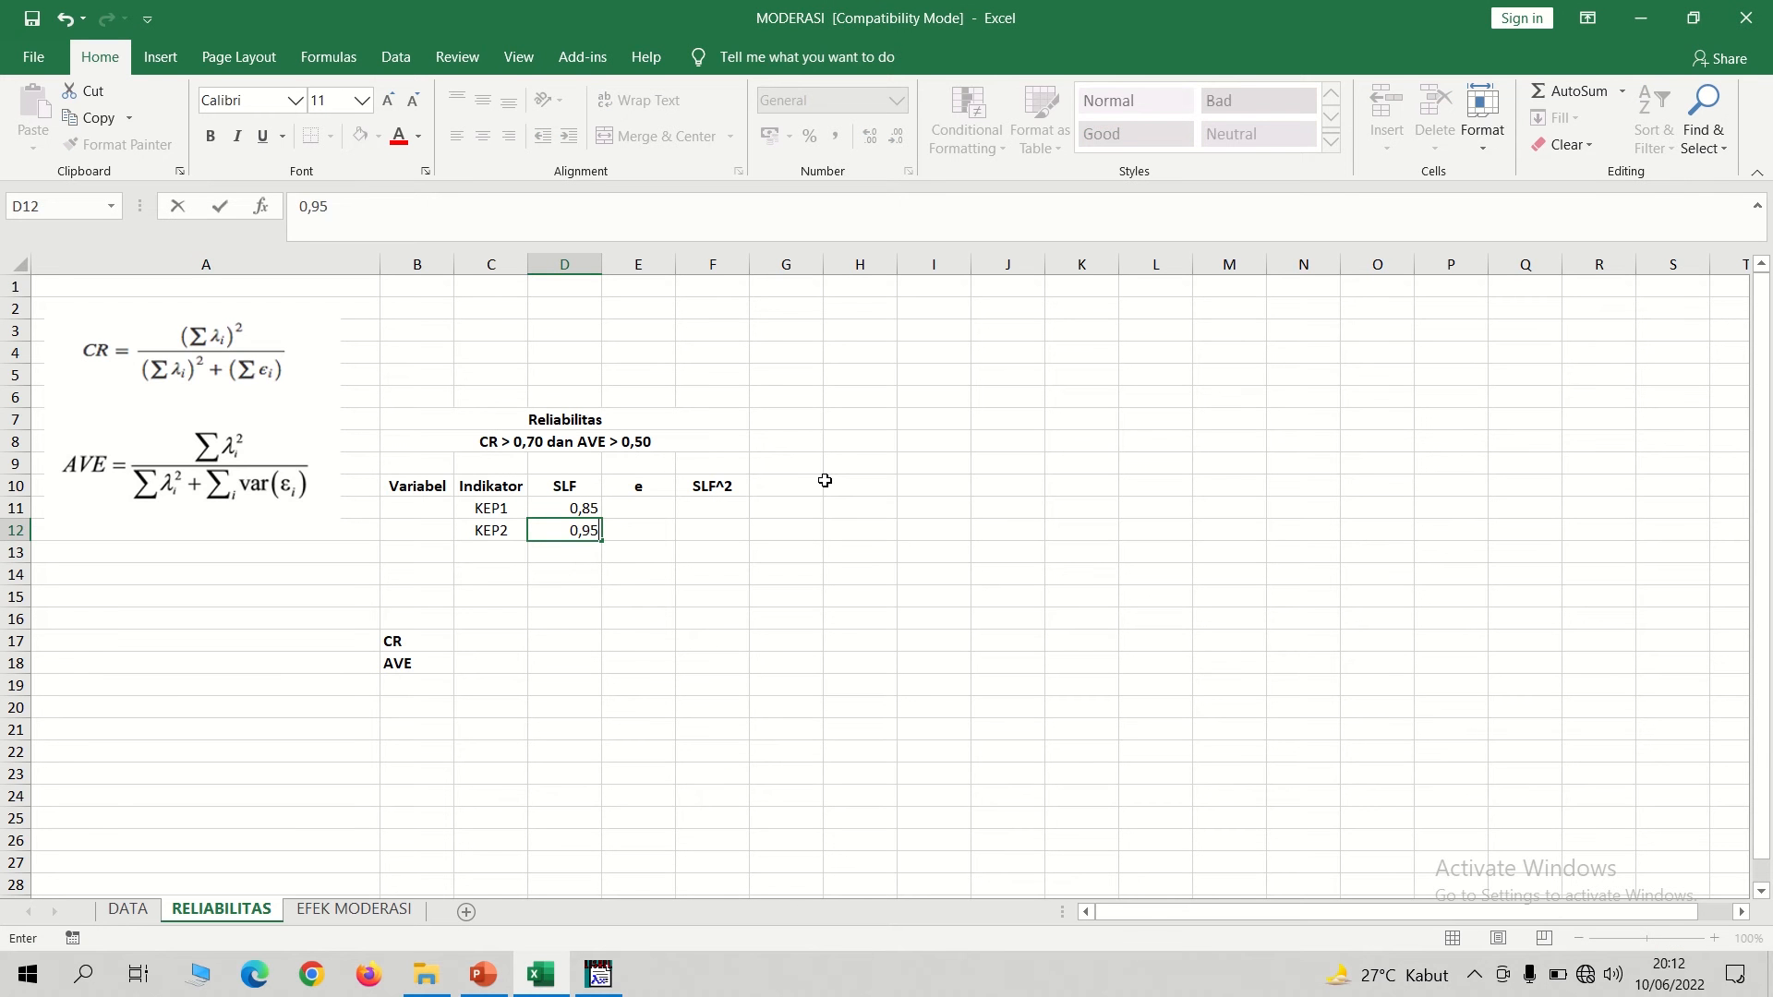
{"action": "key", "text": "Tab"}
Enter the error variances from the LISREL diagram in the e column: 0,27 for KEP1 and 0,10 for KEP2.
{"action": "key", "text": "Up"}
{"action": "key", "text": "alt+Tab"}
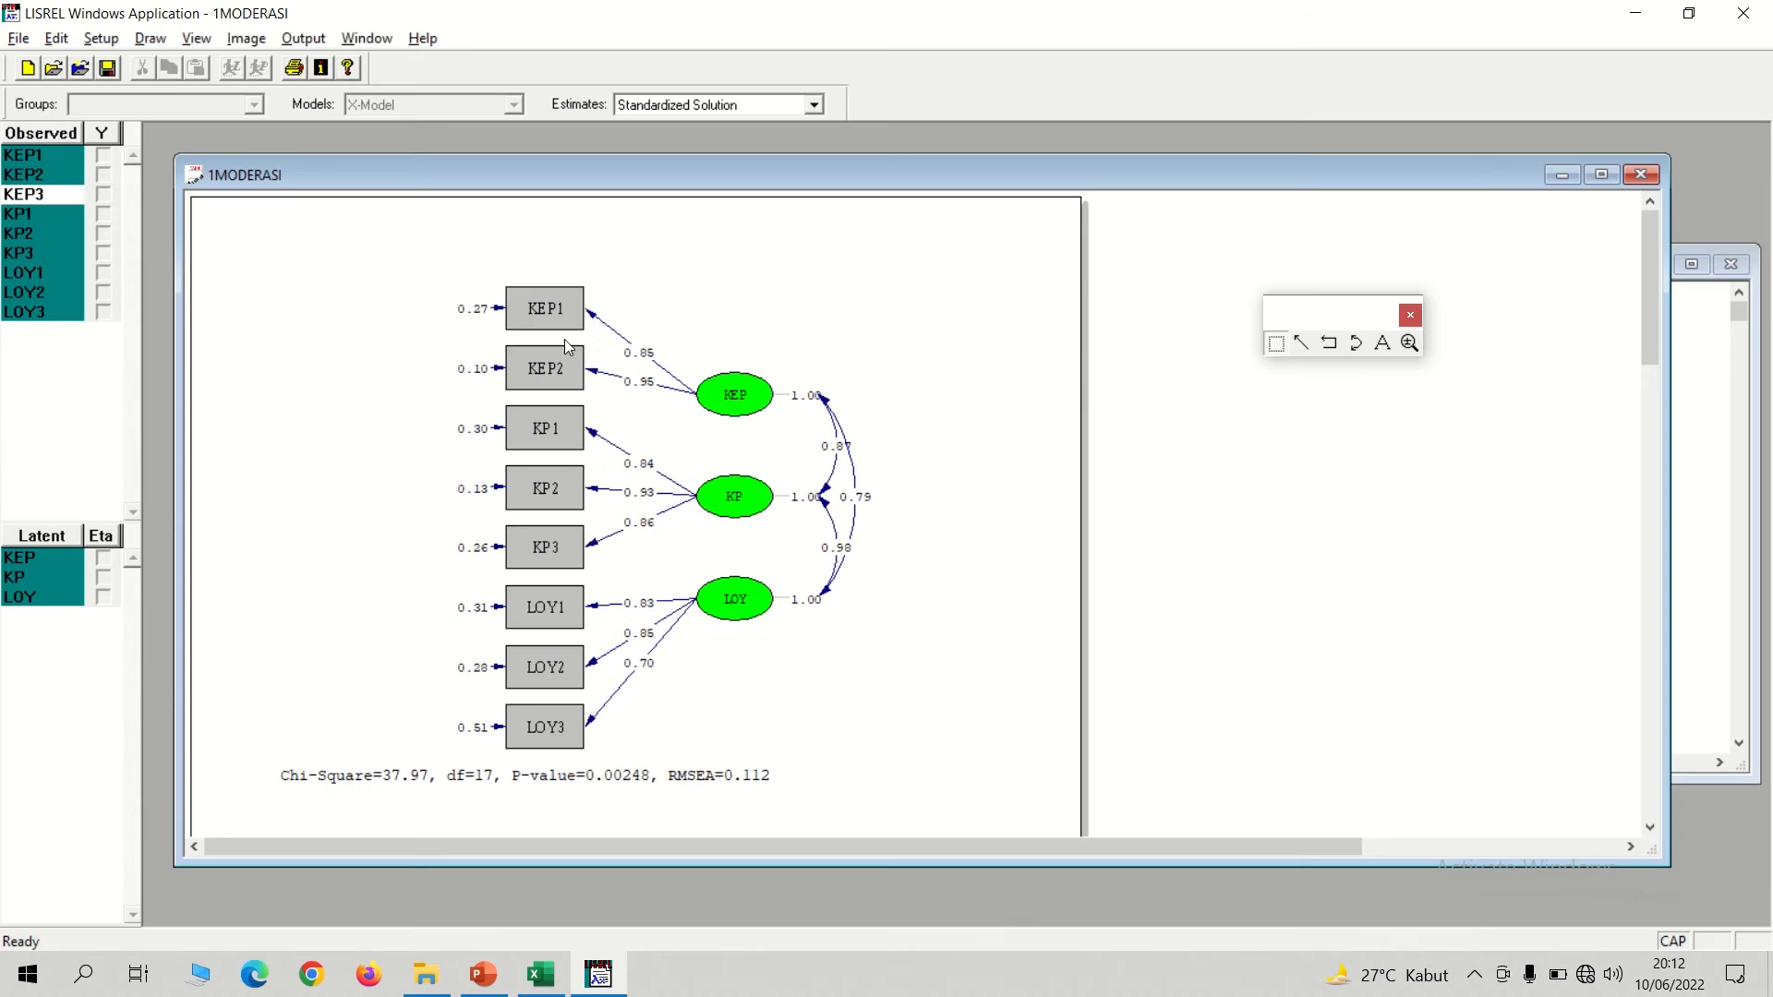
{"action": "key", "text": "alt+Tab"}
{"action": "type", "text": "0"}
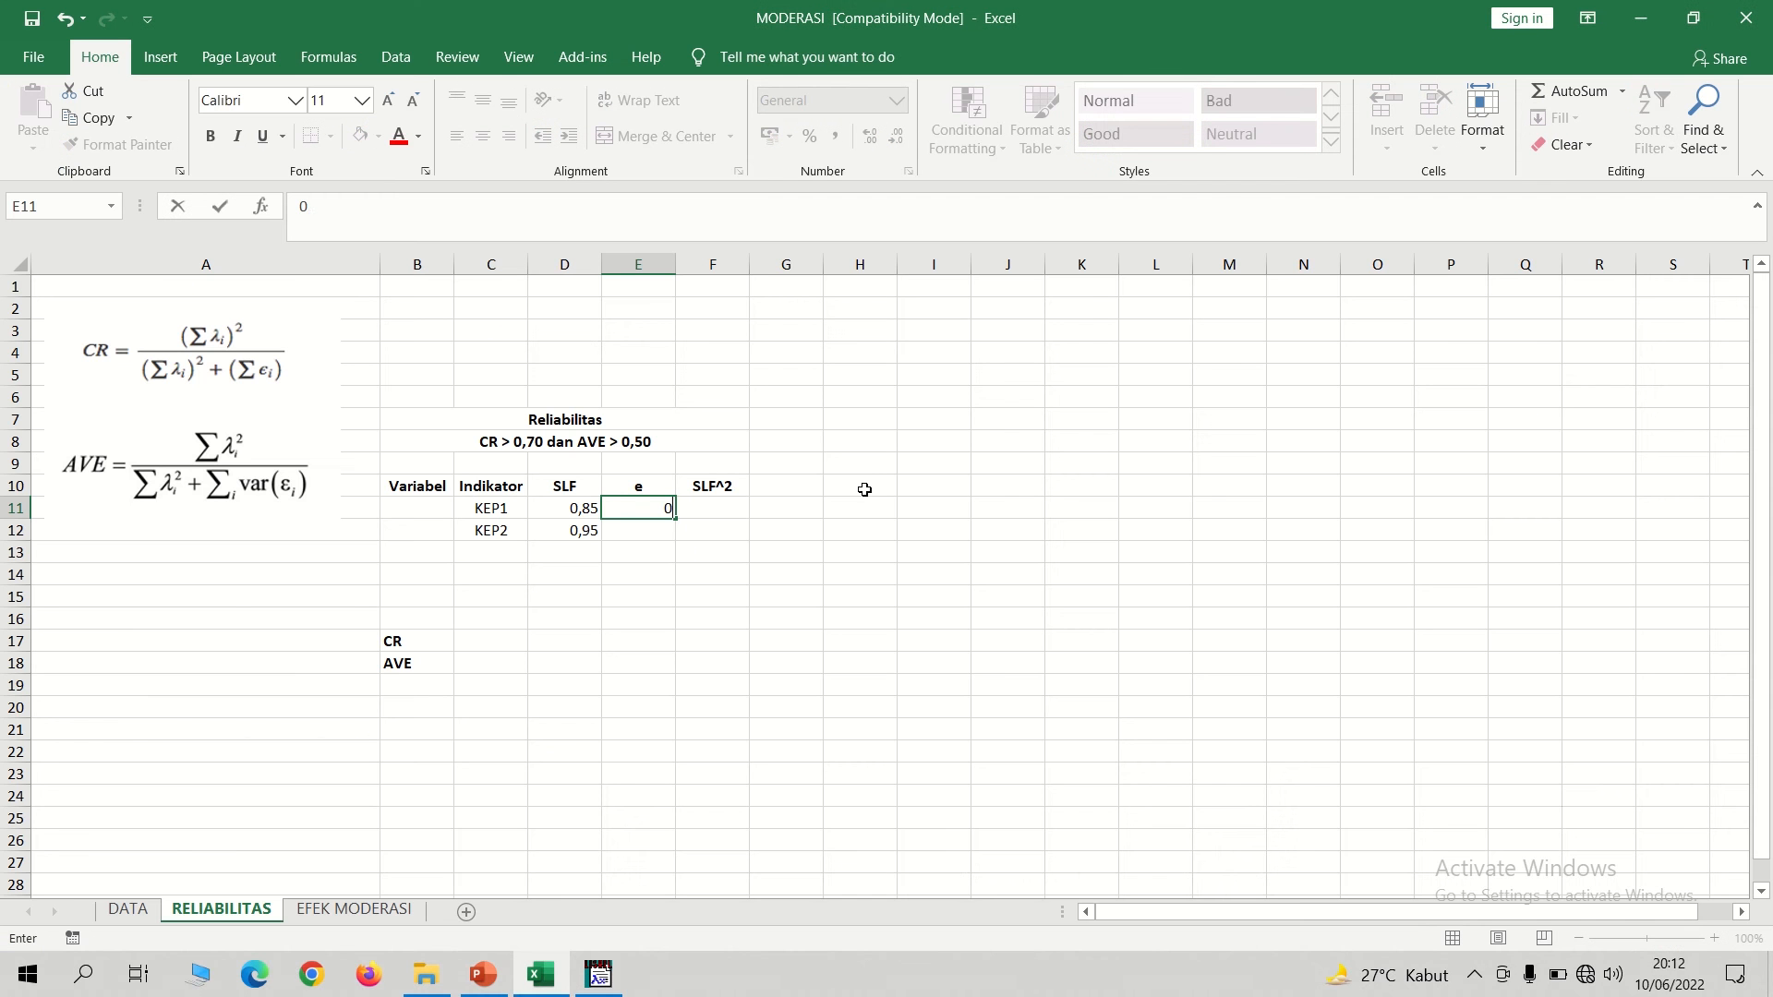
{"action": "type", "text": ",27"}
{"action": "key", "text": "Return"}
{"action": "key", "text": "alt+Tab"}
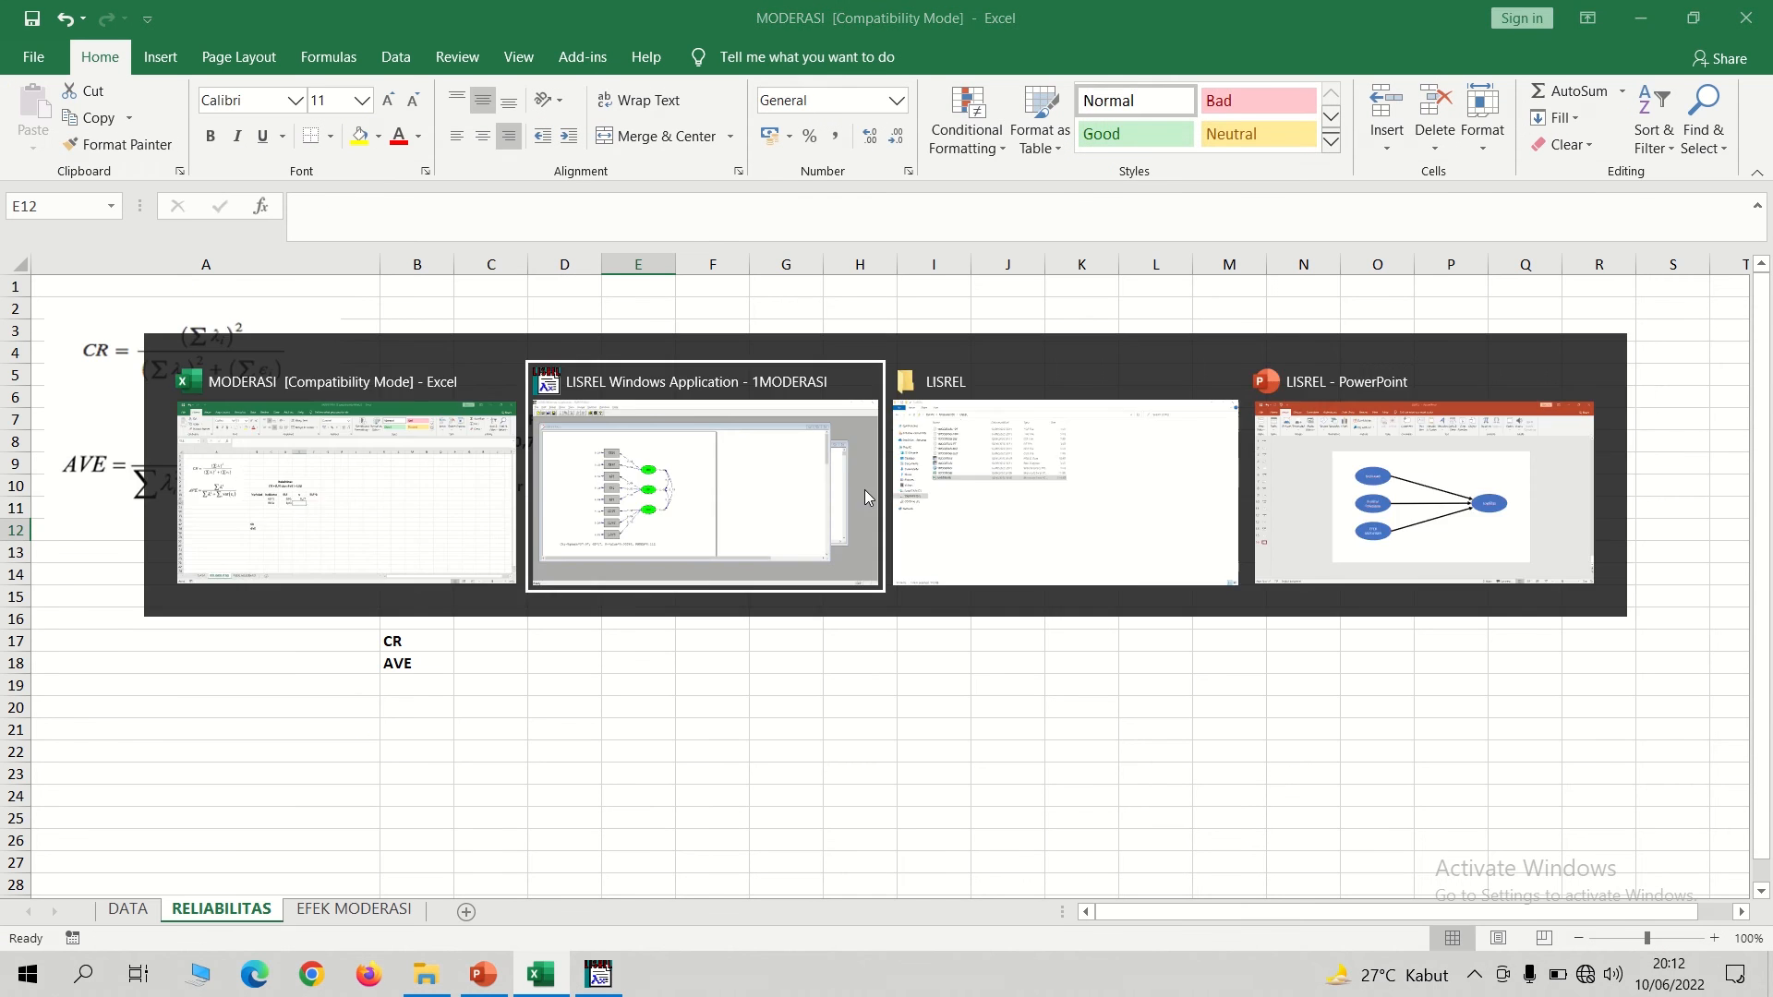
{"action": "key", "text": "alt+Tab"}
{"action": "type", "text": "0,10"}
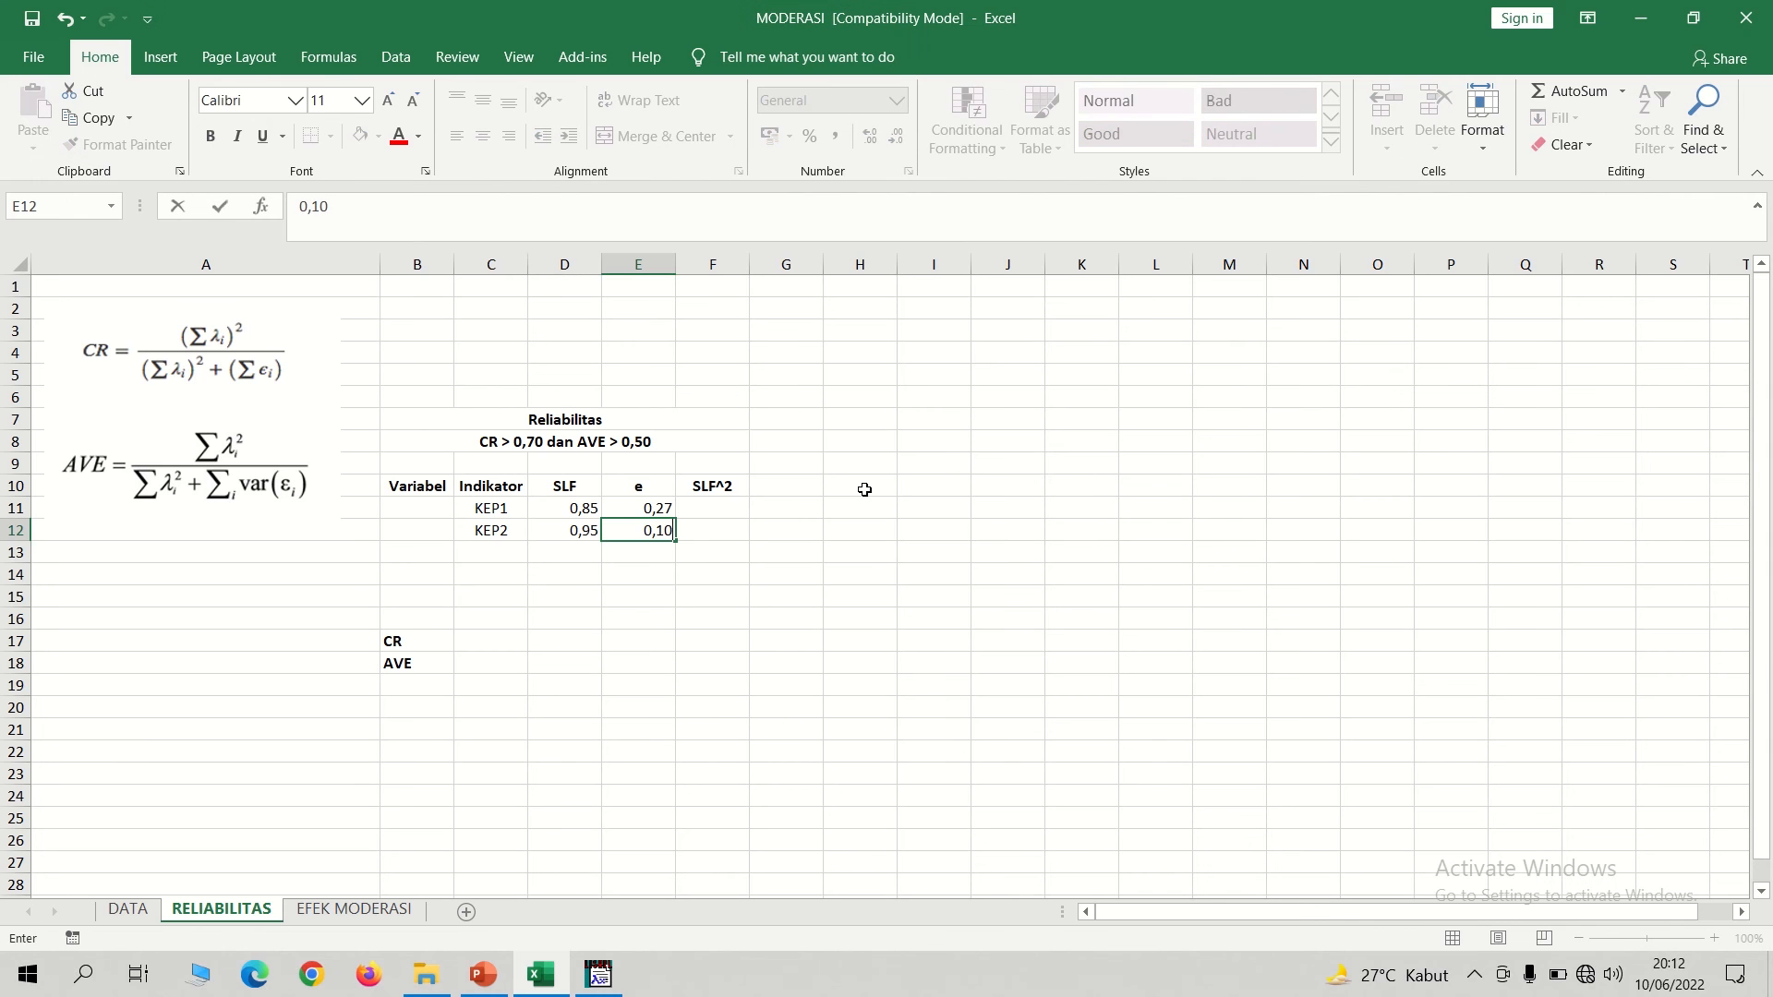
Calculate the squared loading in F11 with =D11^2 and fill the formula down to F12.
{"action": "left_click", "coordinate": [721, 507]}
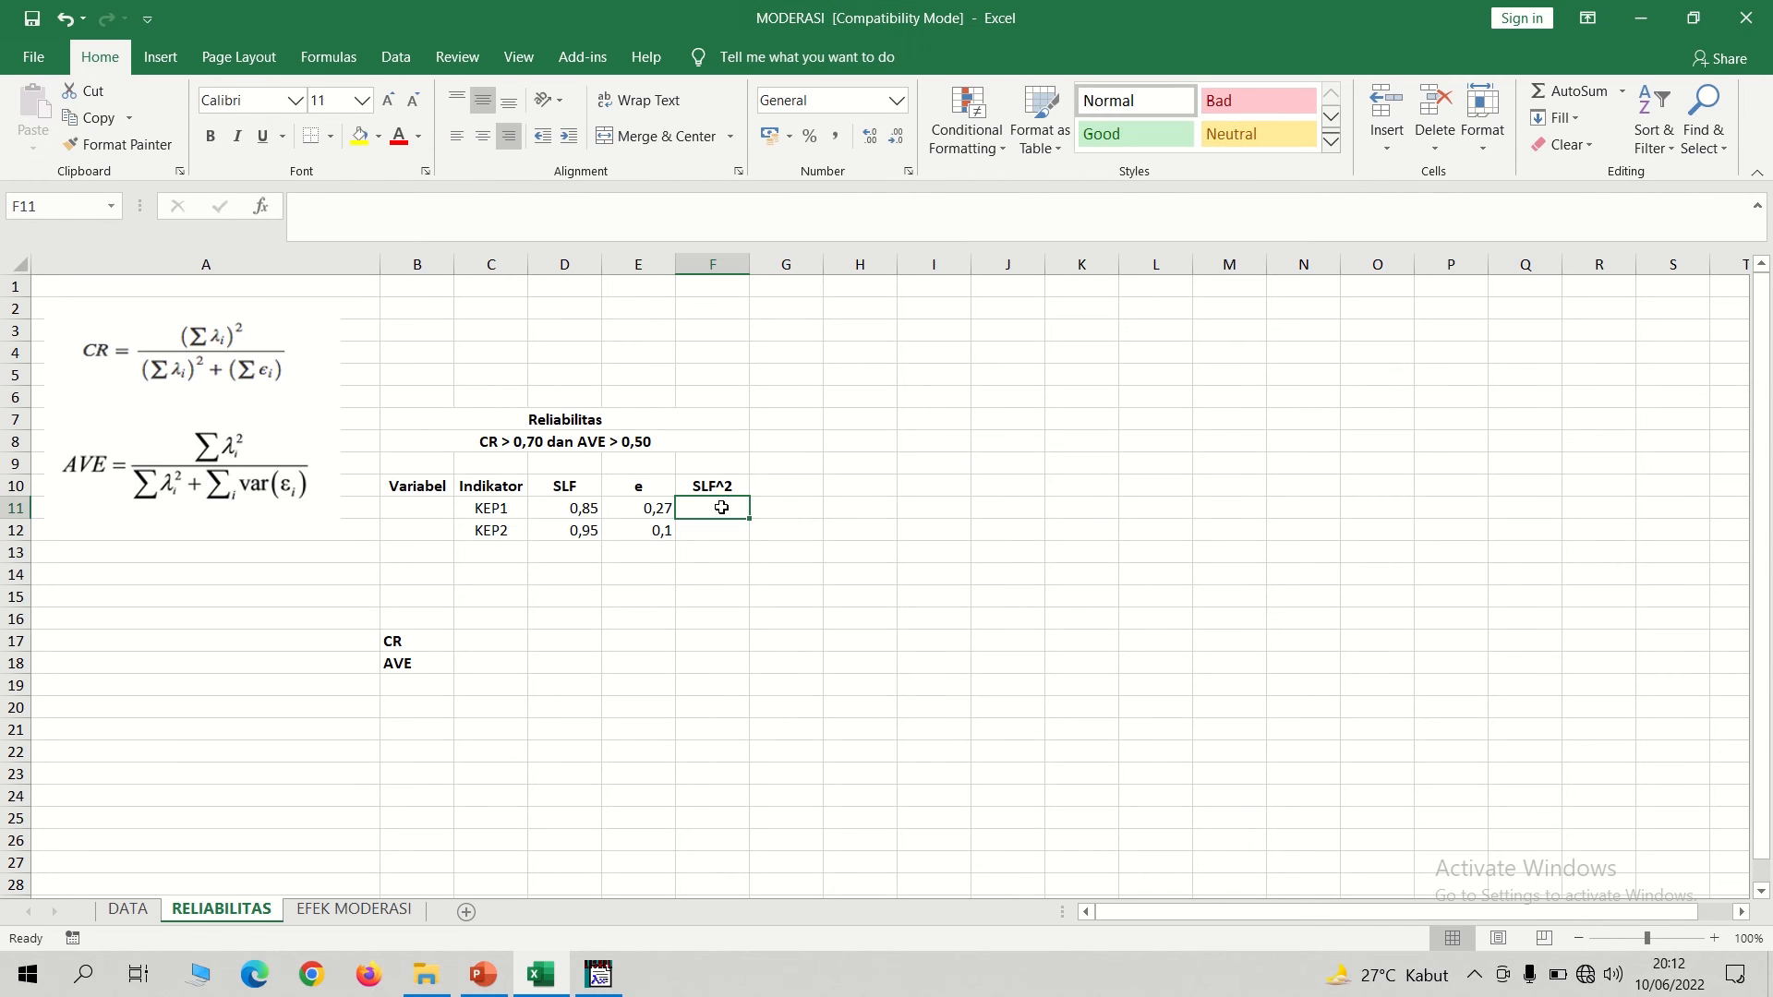
{"action": "type", "text": "="}
{"action": "left_click", "coordinate": [562, 515]}
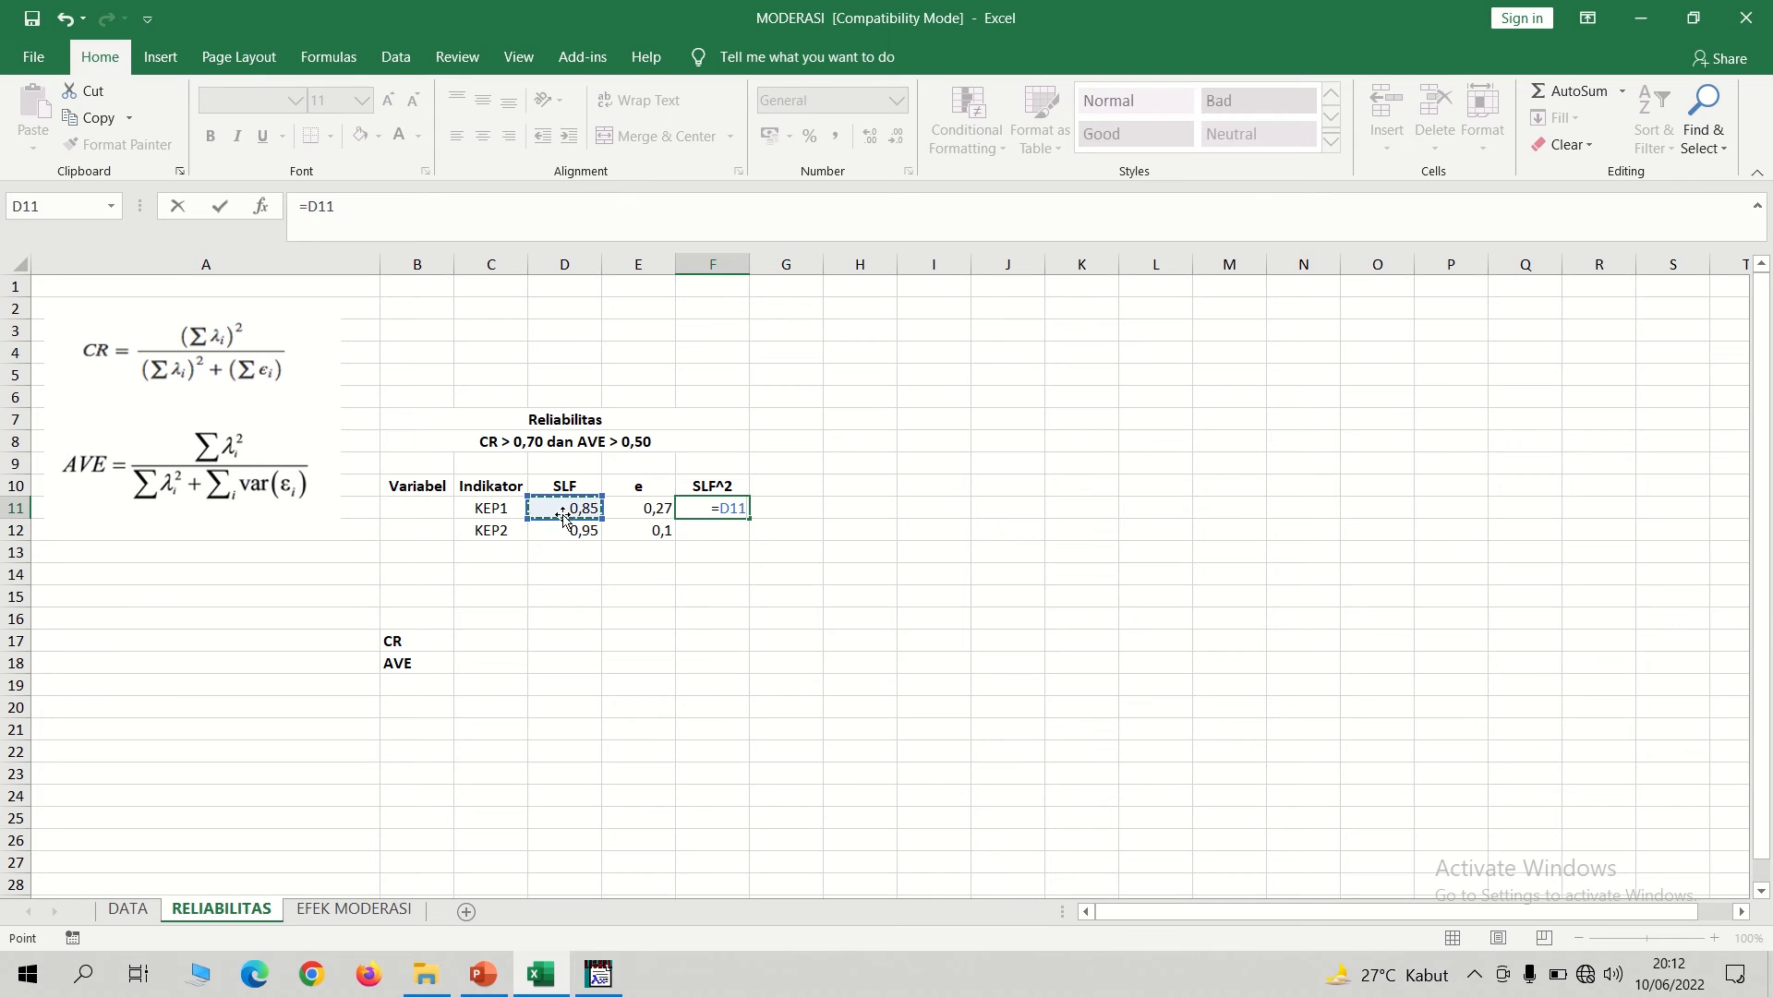
{"action": "type", "text": "^2"}
{"action": "key", "text": "Return"}
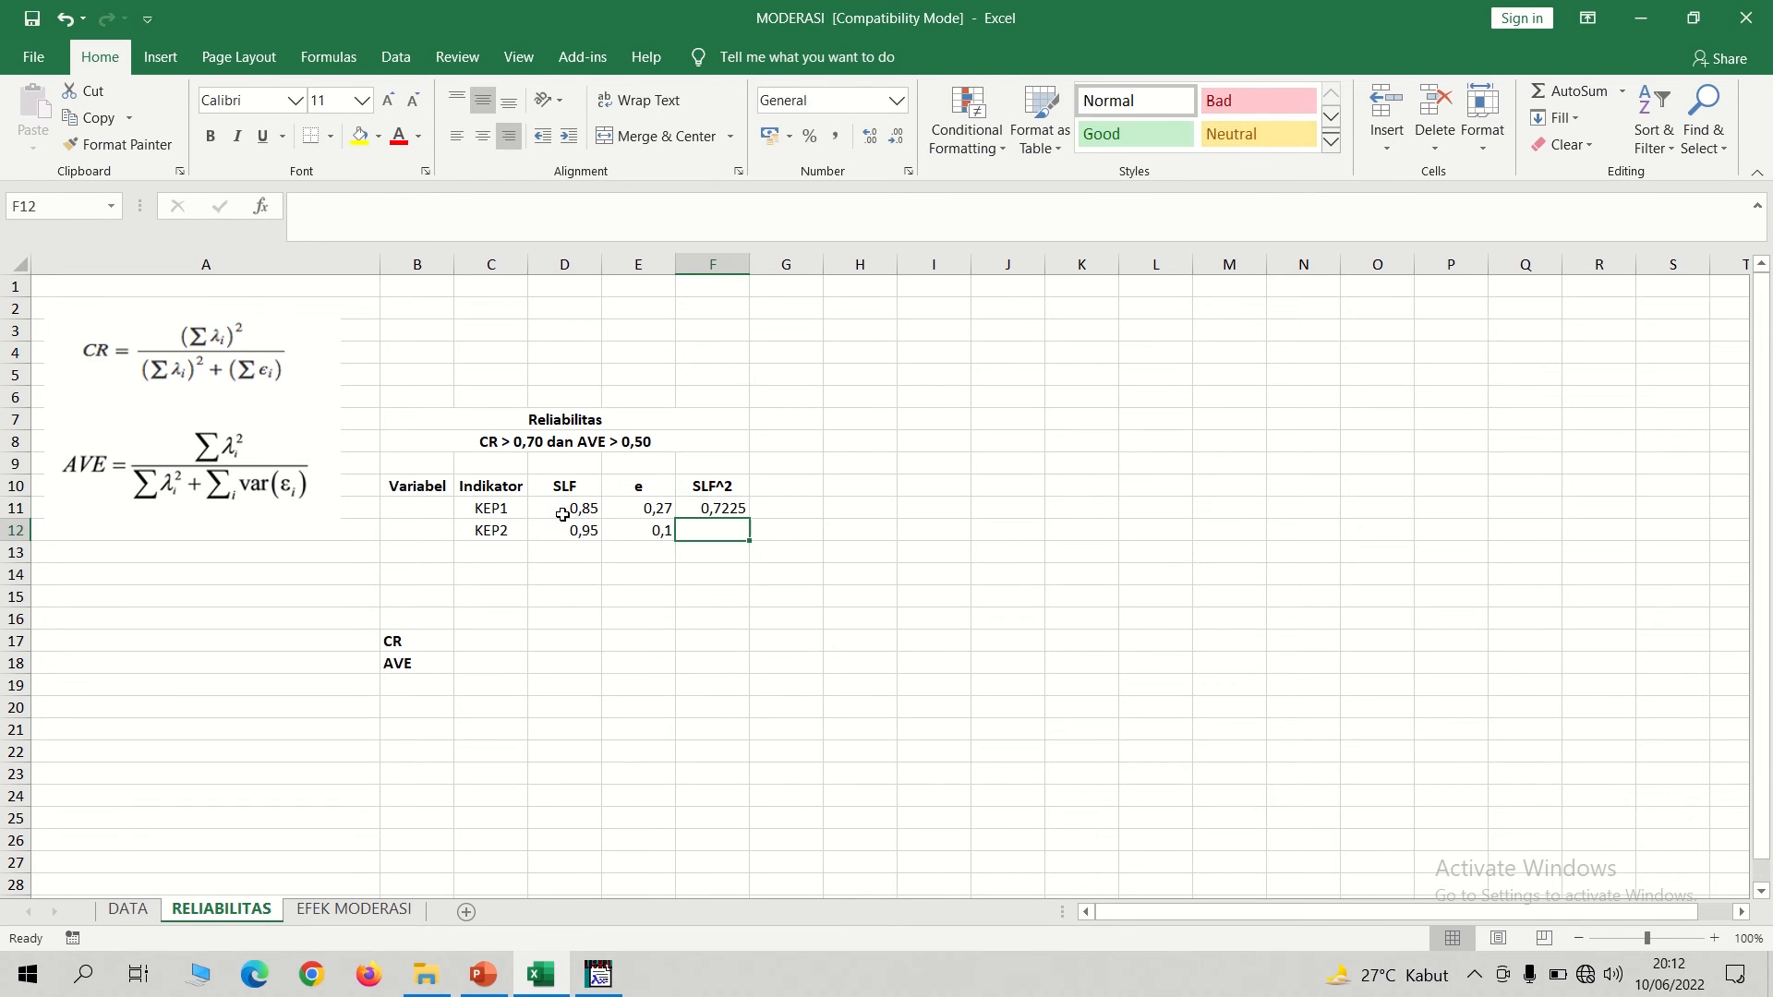
{"action": "key", "text": "Up"}
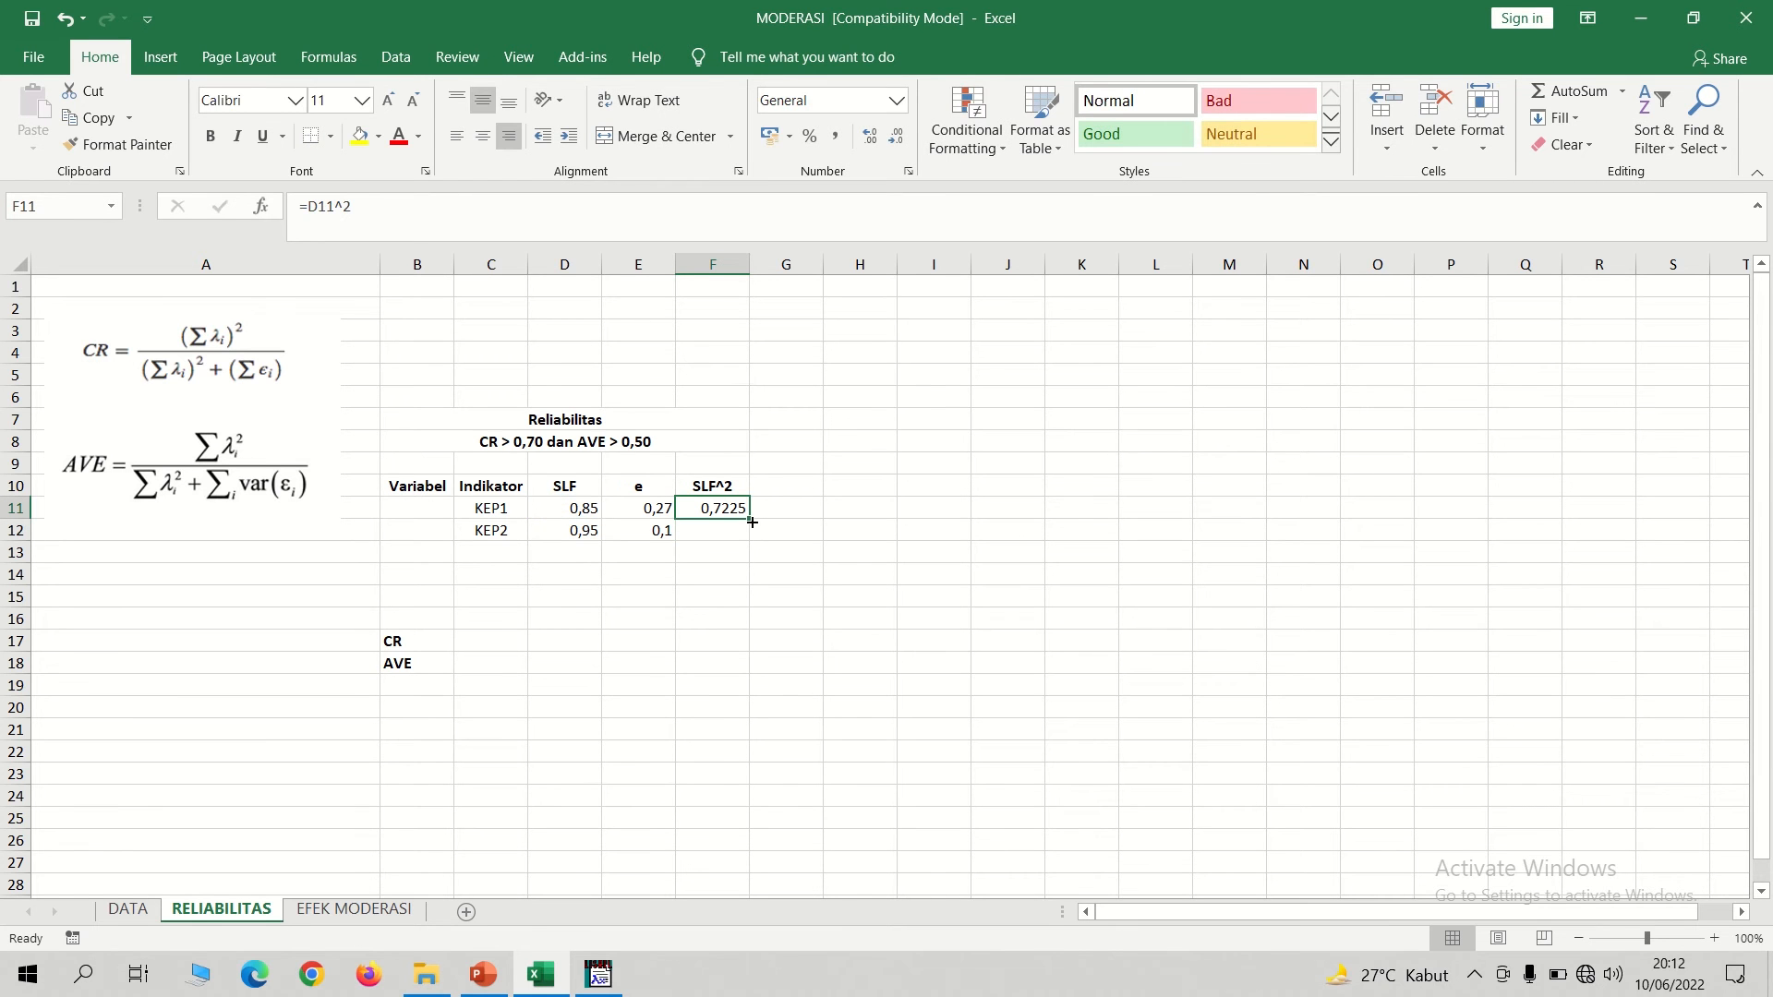
{"action": "left_click_drag", "start_coordinate": [751, 523], "coordinate": [748, 543]}
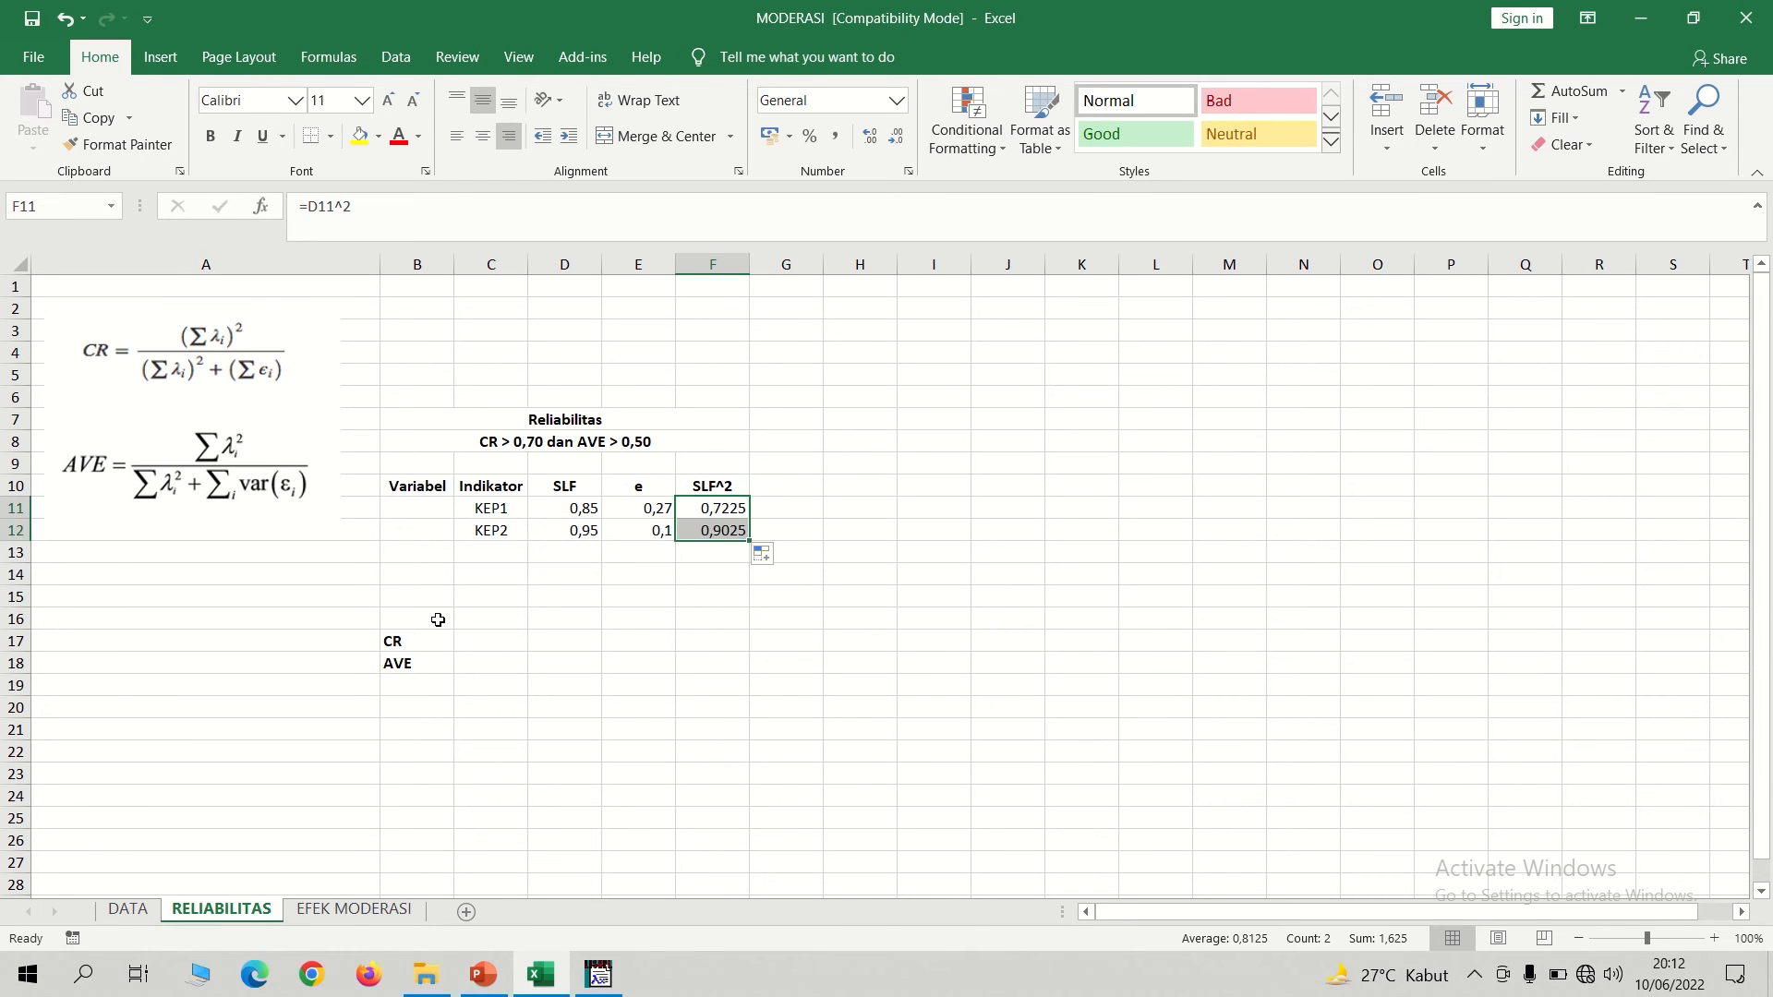
{"action": "left_click", "coordinate": [491, 638]}
{"action": "type", "text": "="}
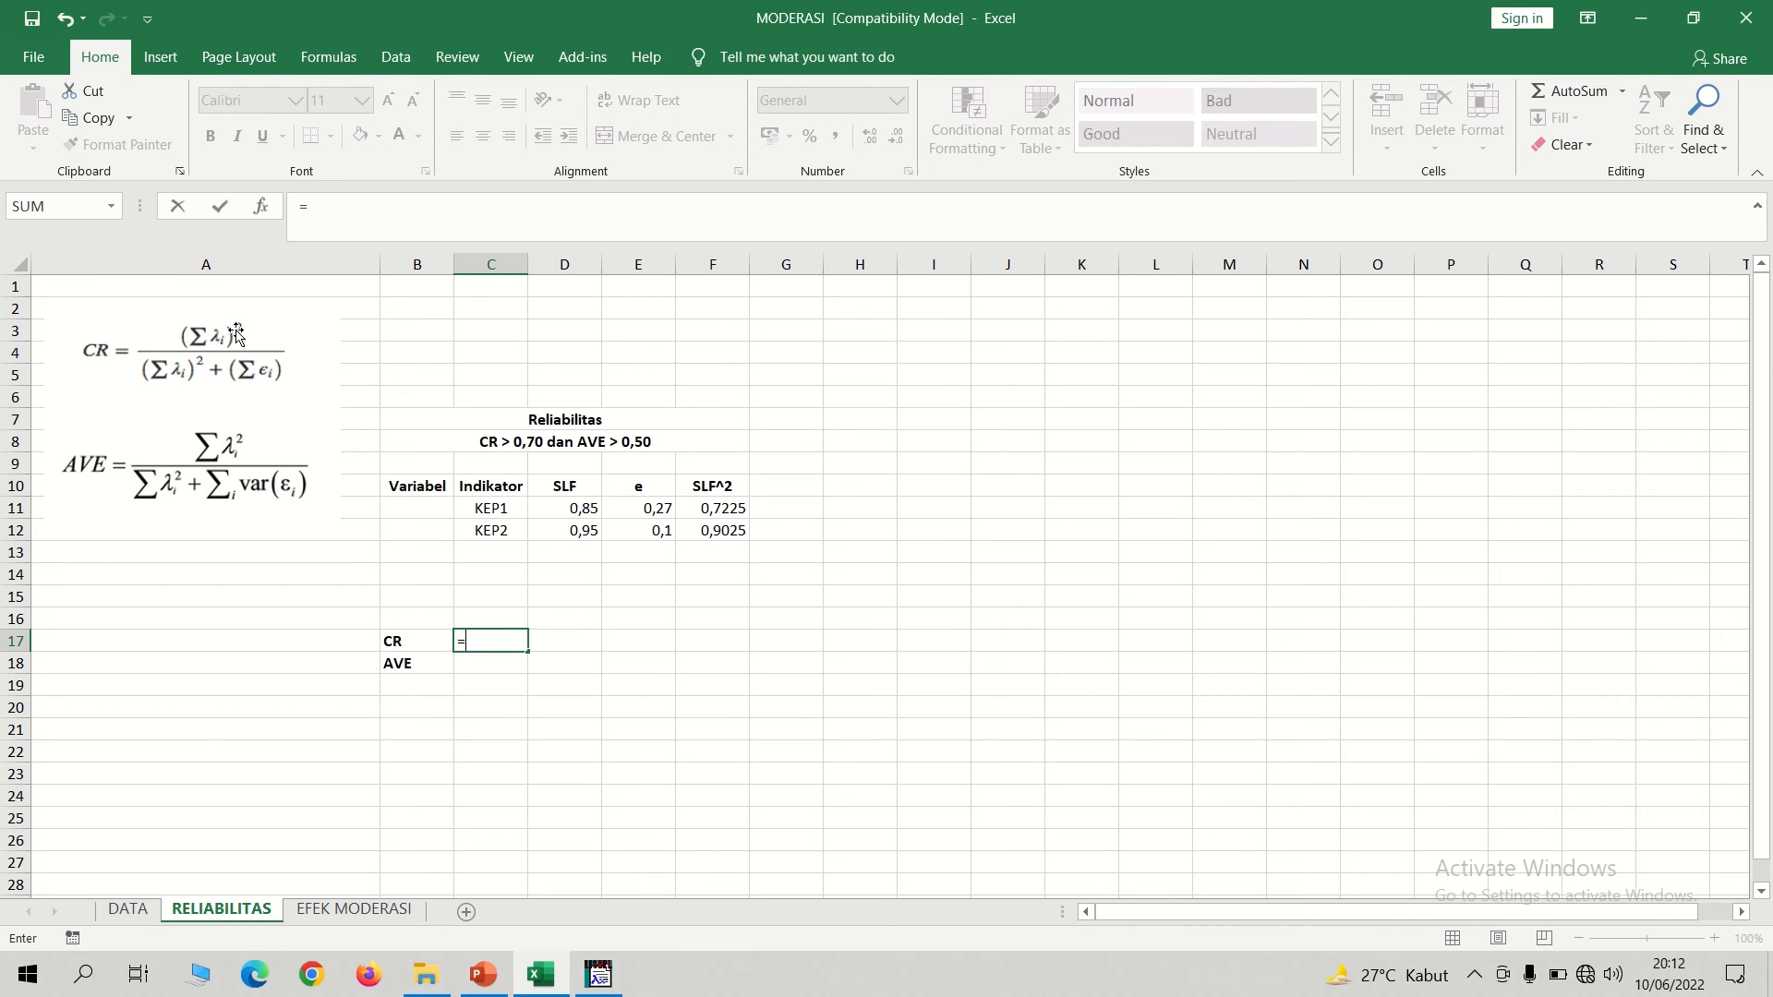
{"action": "key", "text": "Escape"}
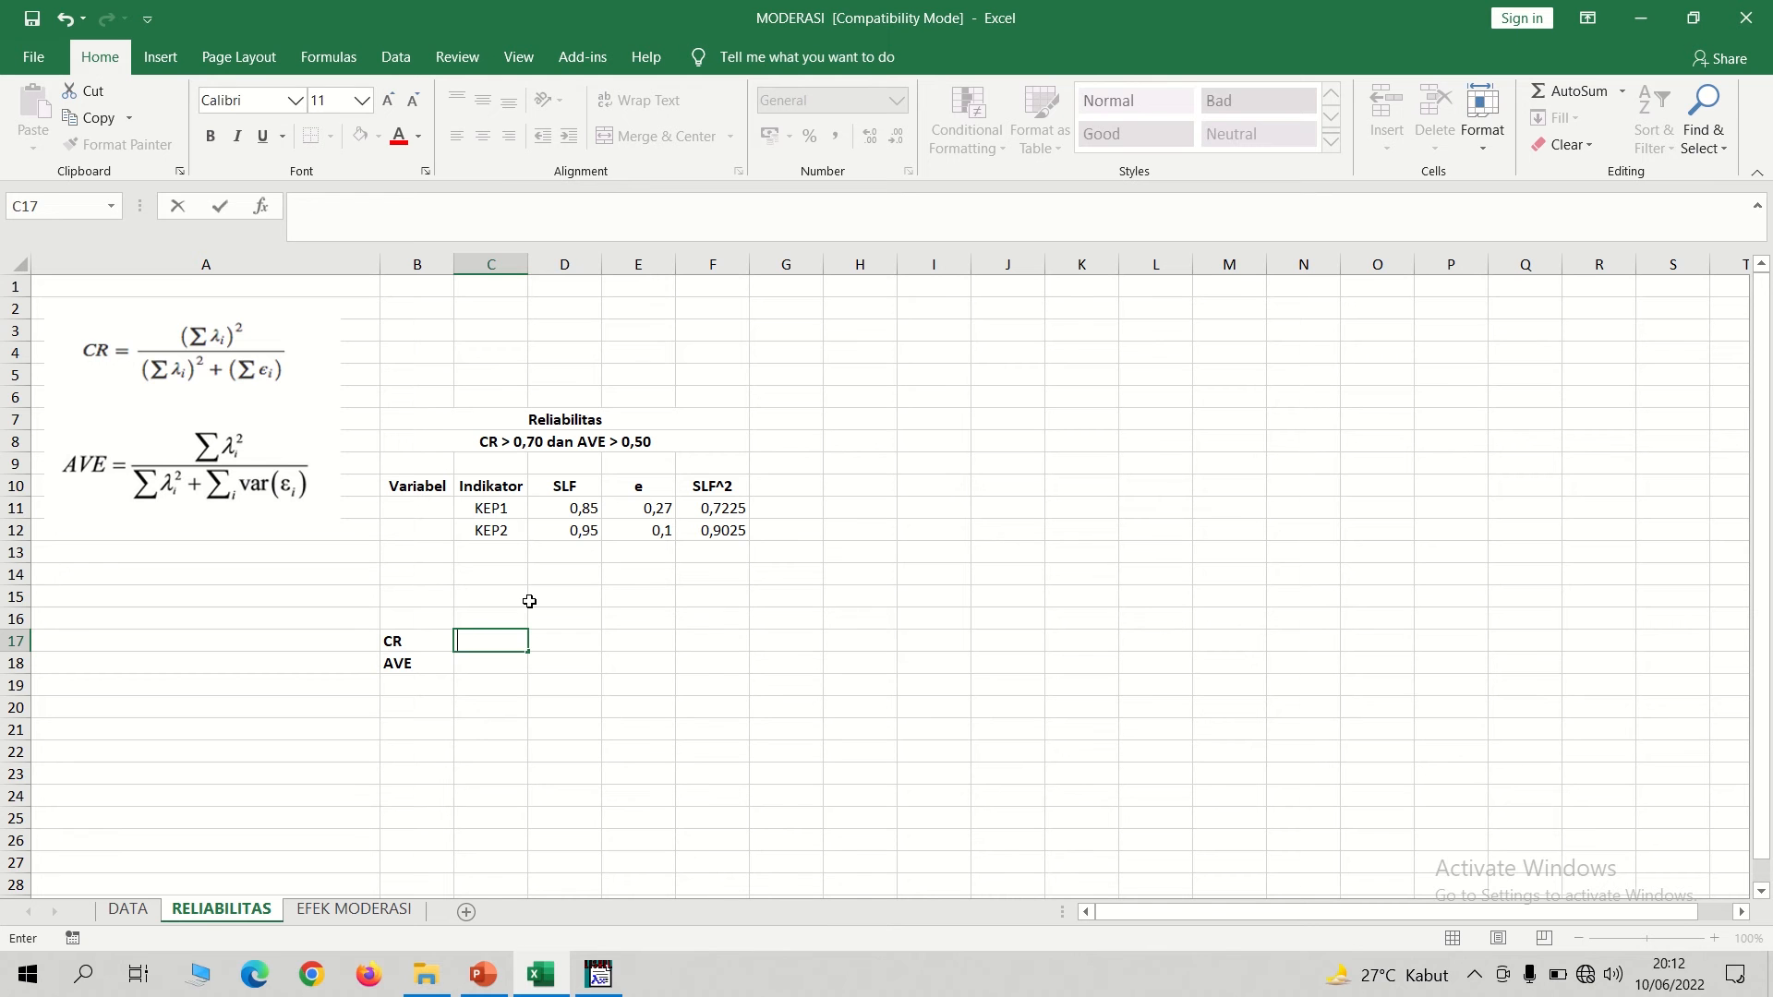
Sum the SLF values in D13 with =SUM(D11:D12) and fill the formula across to E13 and F13.
{"action": "left_click", "coordinate": [573, 547]}
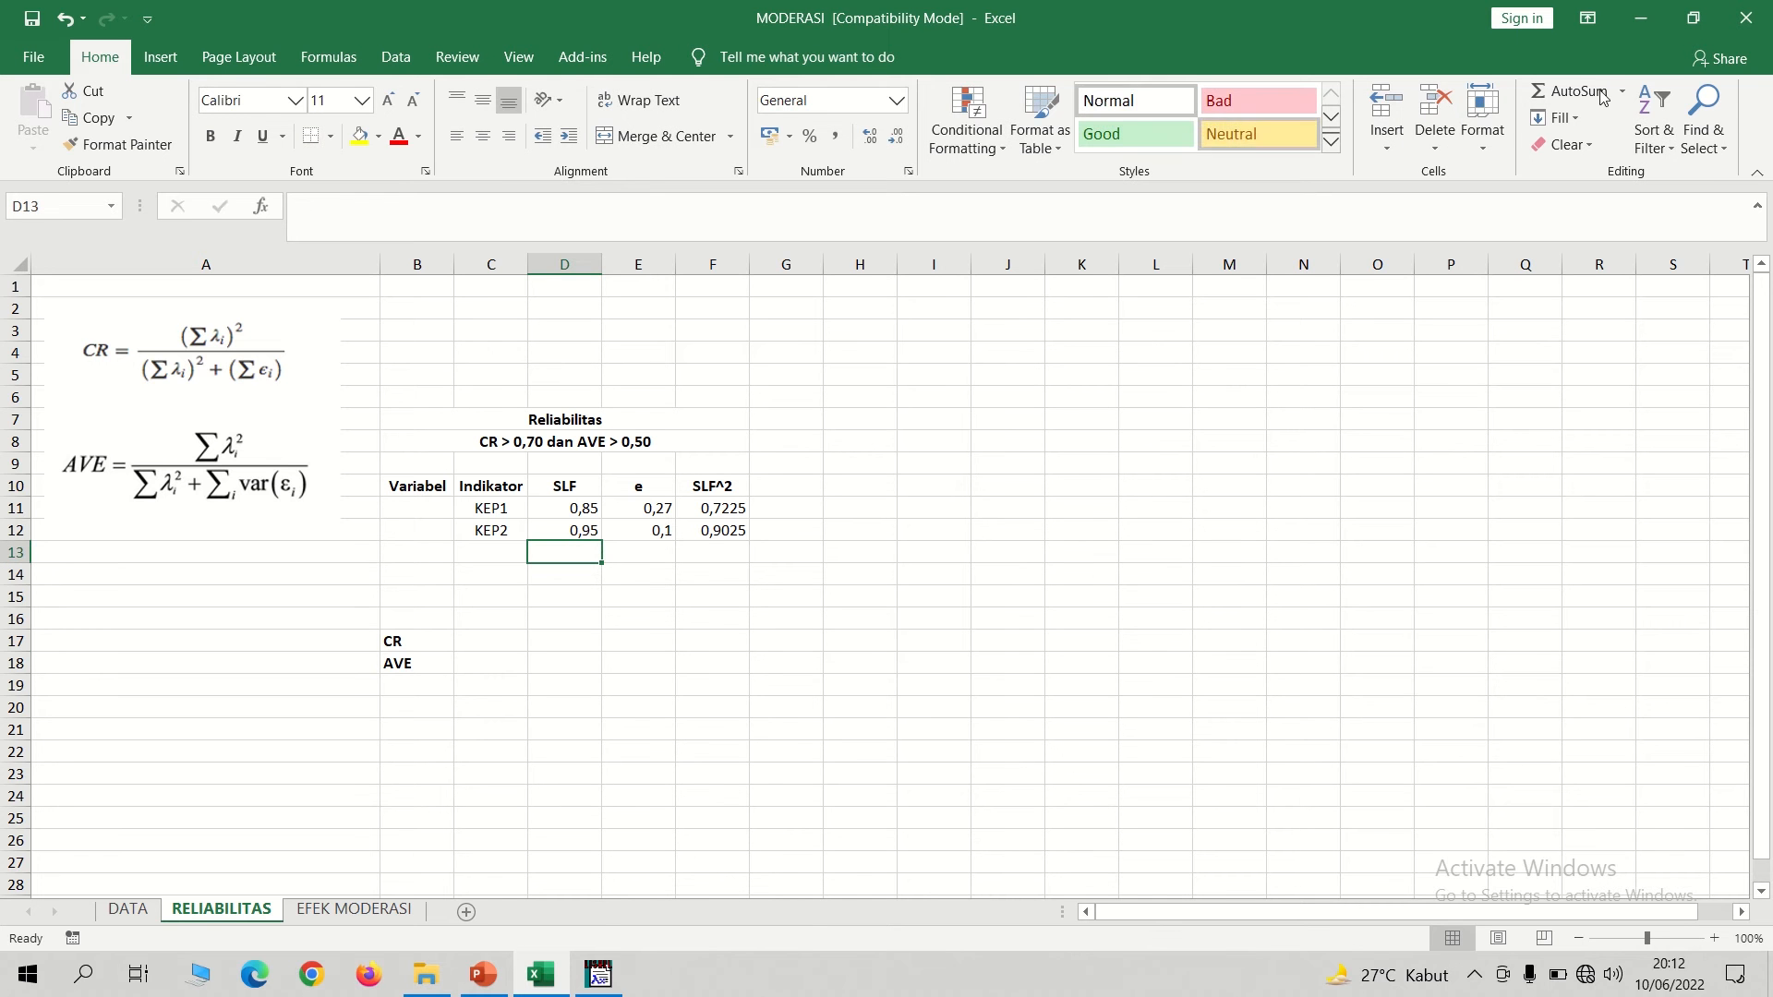
{"action": "left_click", "coordinate": [1570, 92]}
{"action": "key", "text": "Return"}
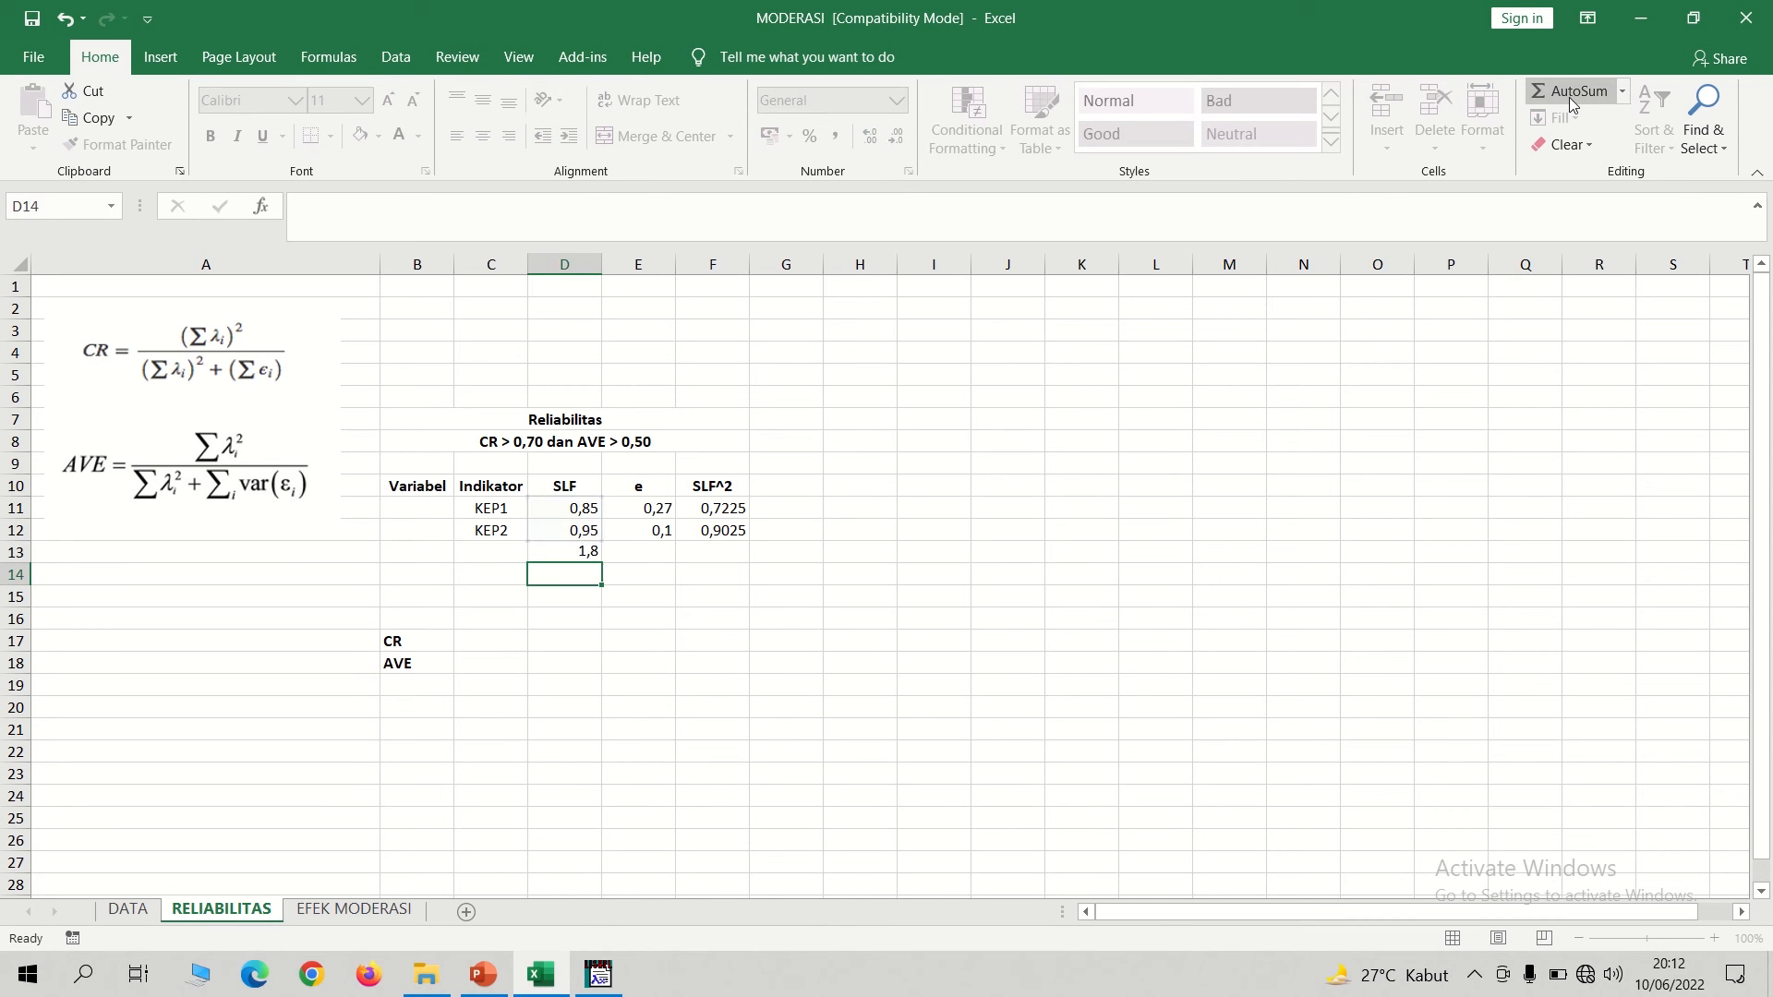
{"action": "left_click", "coordinate": [582, 554]}
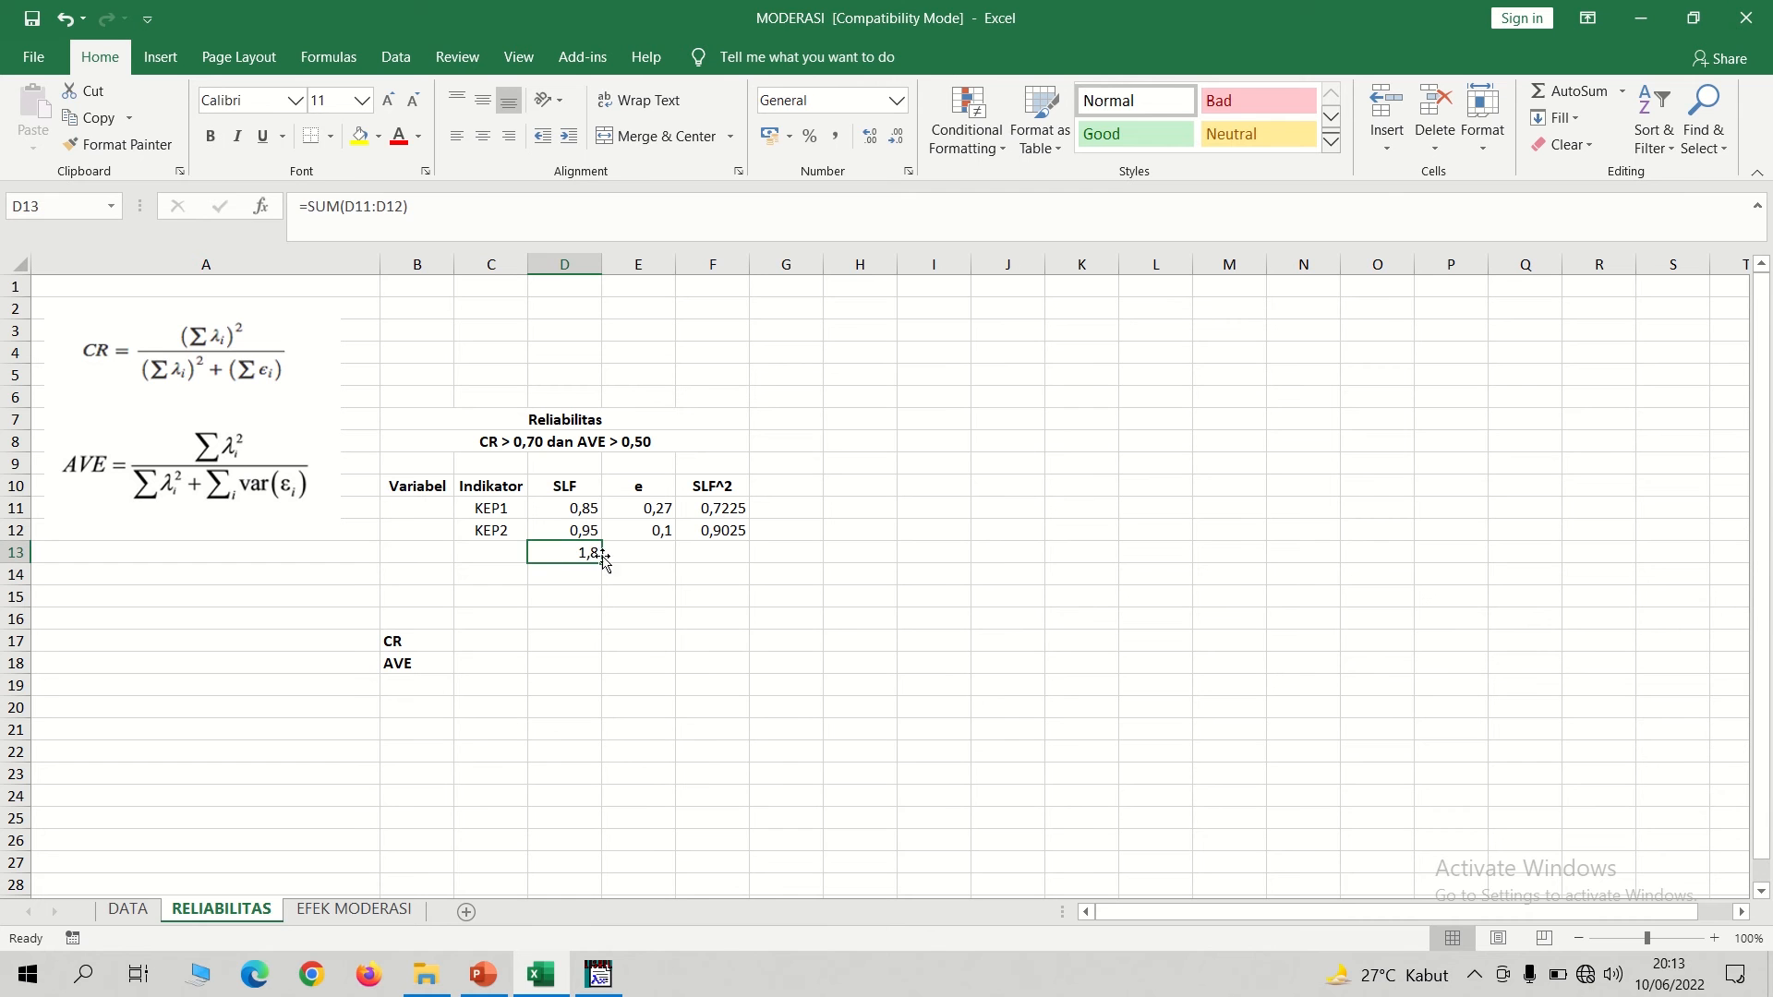
{"action": "left_click_drag", "start_coordinate": [602, 563], "coordinate": [739, 563]}
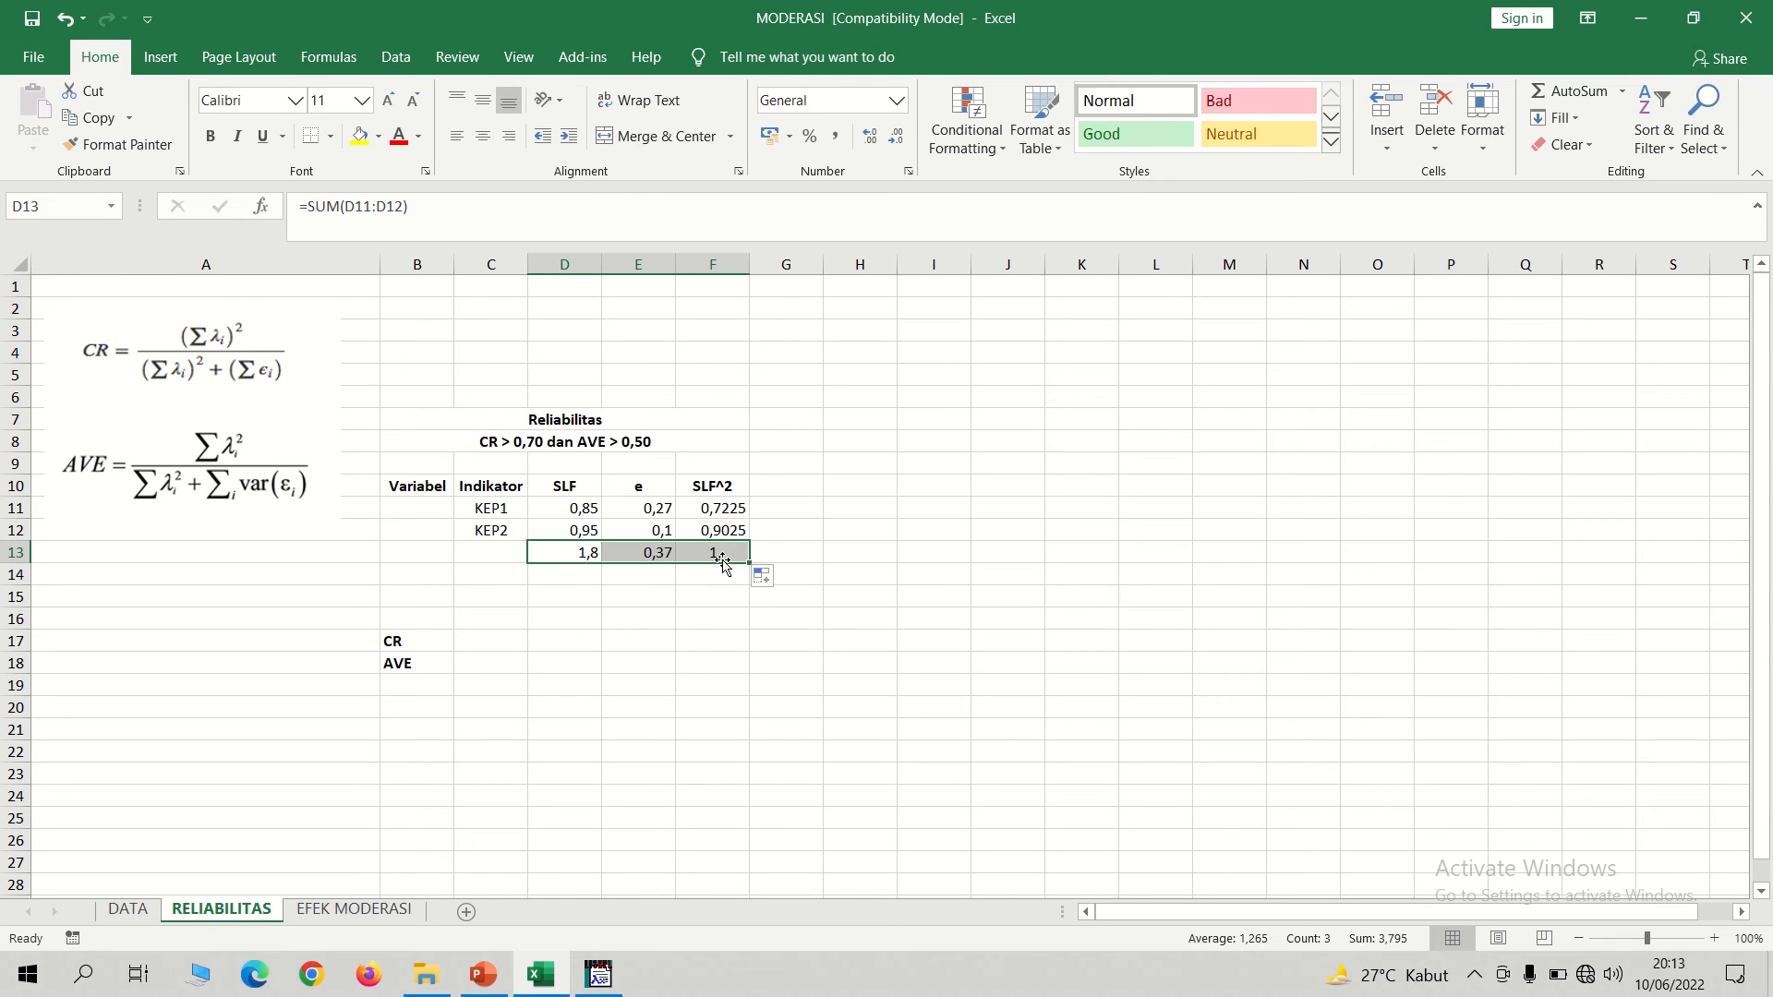
Square the summed loadings in D14 with the formula =D13^2.
{"action": "left_click", "coordinate": [577, 574]}
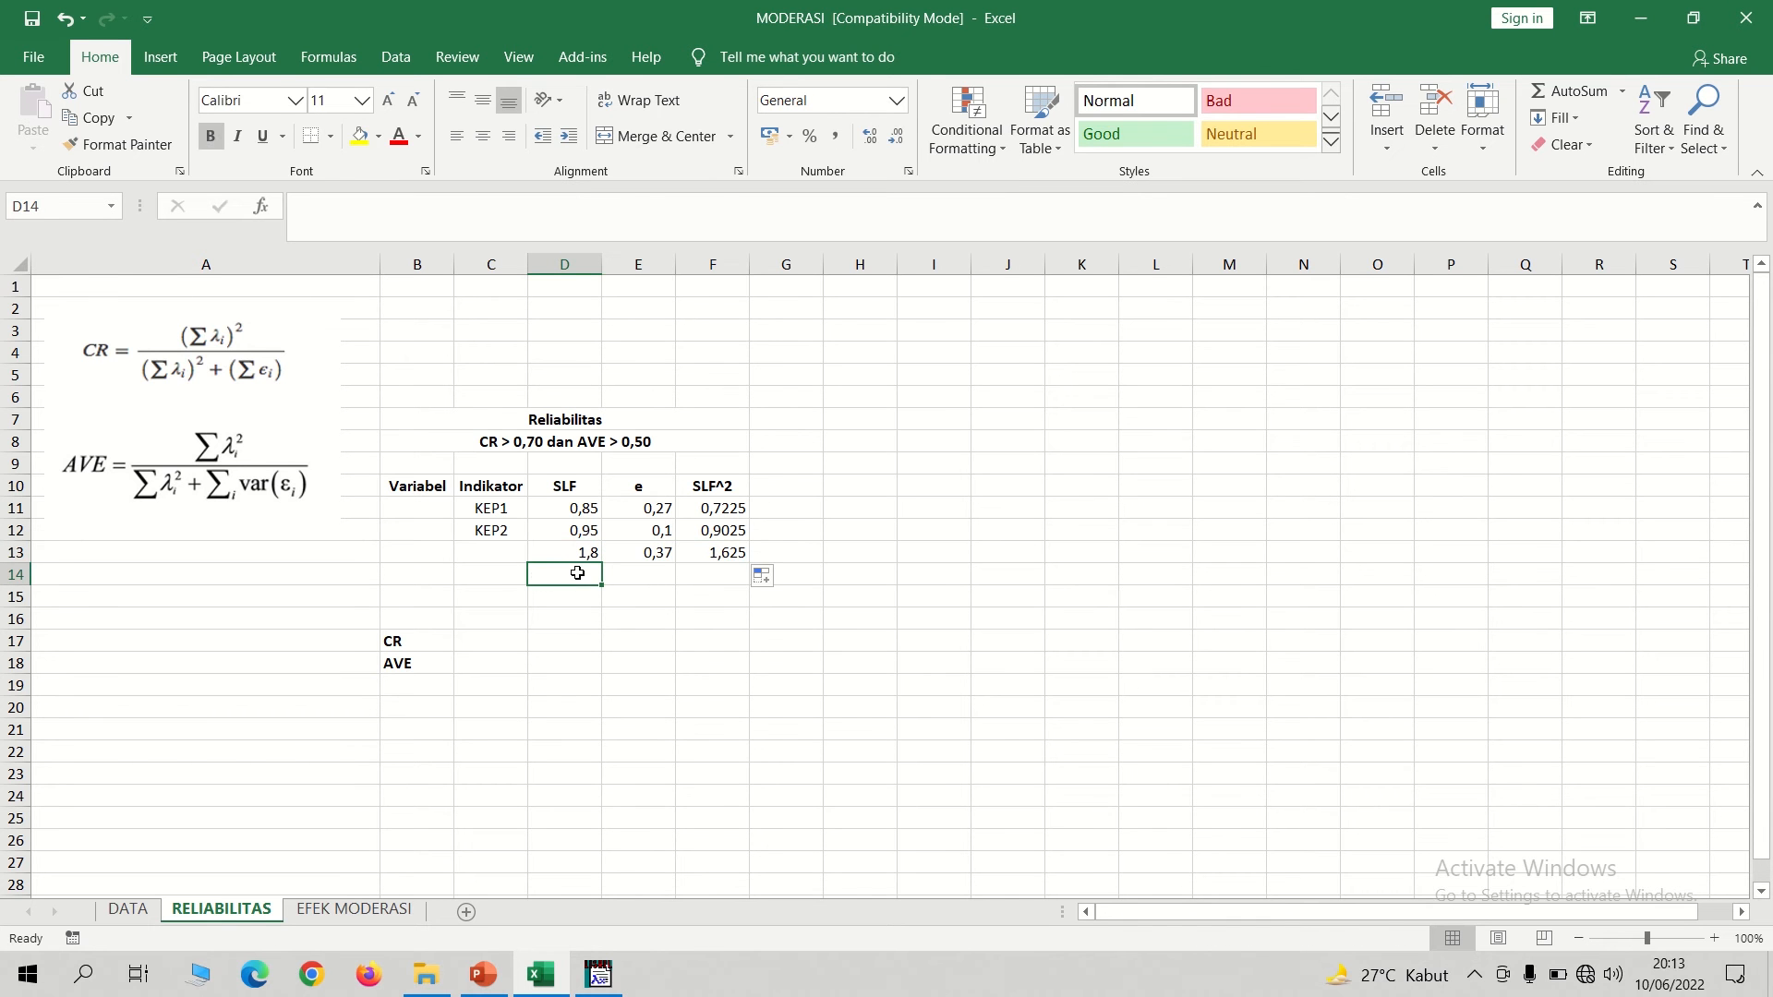
{"action": "type", "text": "="}
{"action": "left_click", "coordinate": [571, 553]}
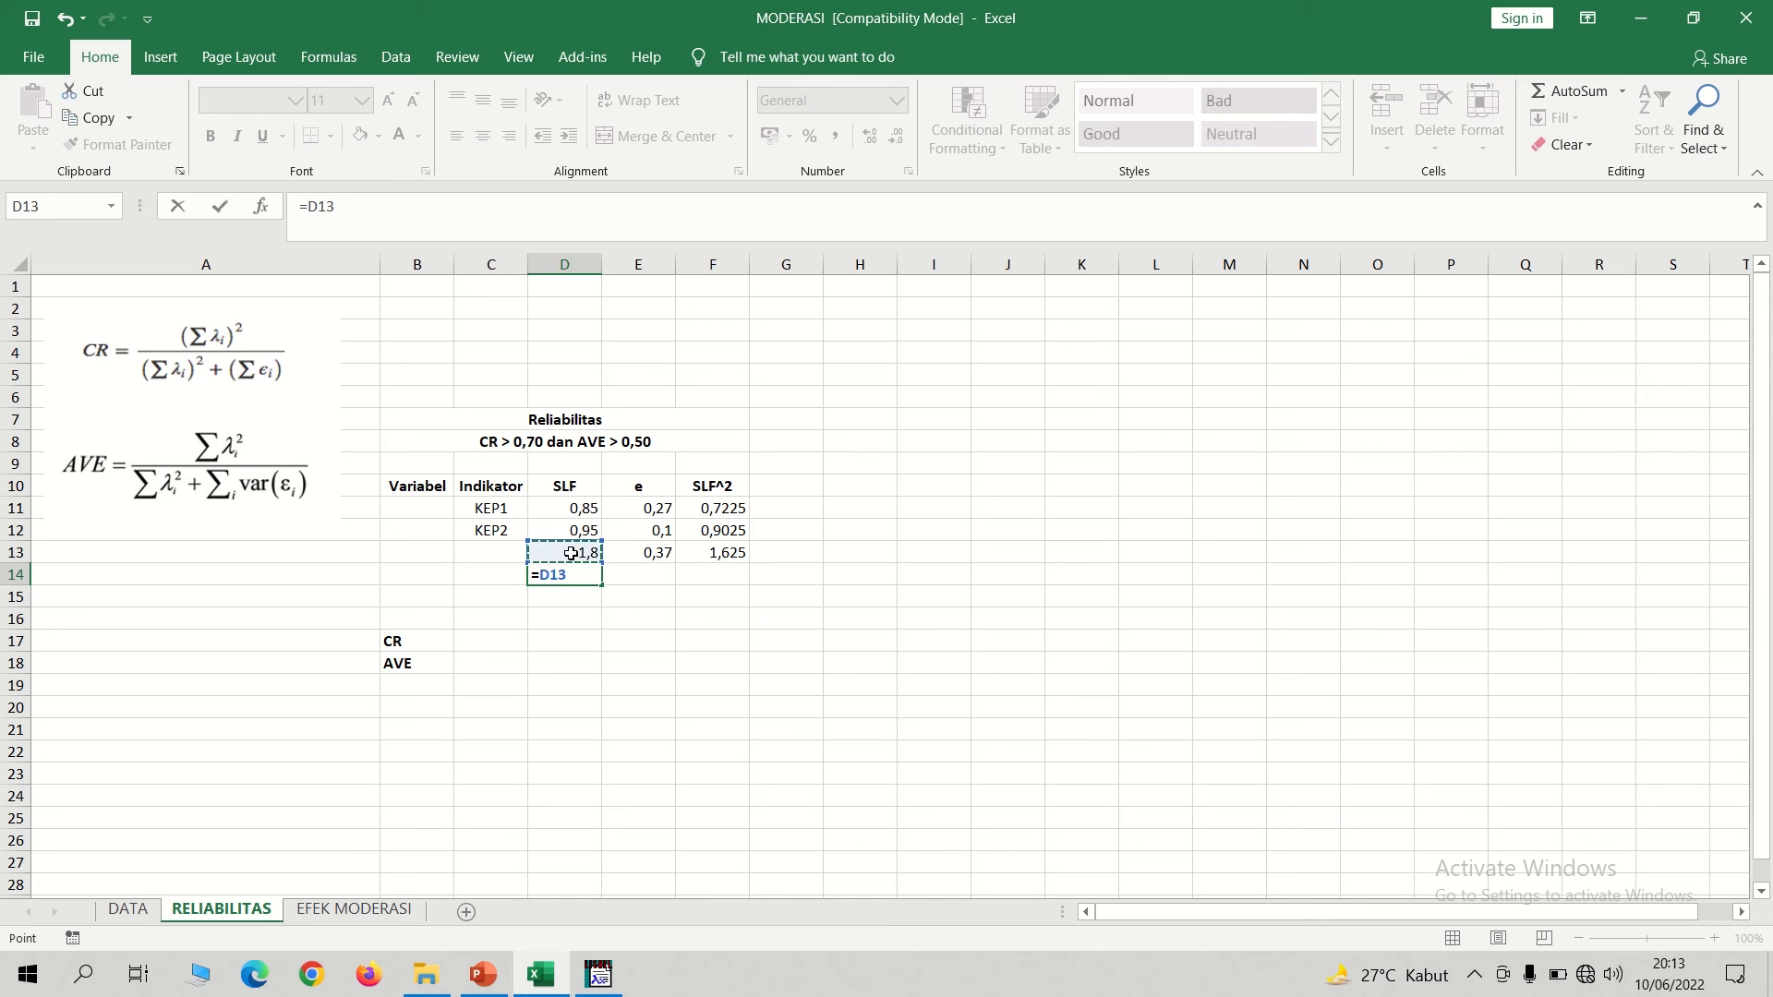
{"action": "type", "text": "^2"}
{"action": "key", "text": "Return"}
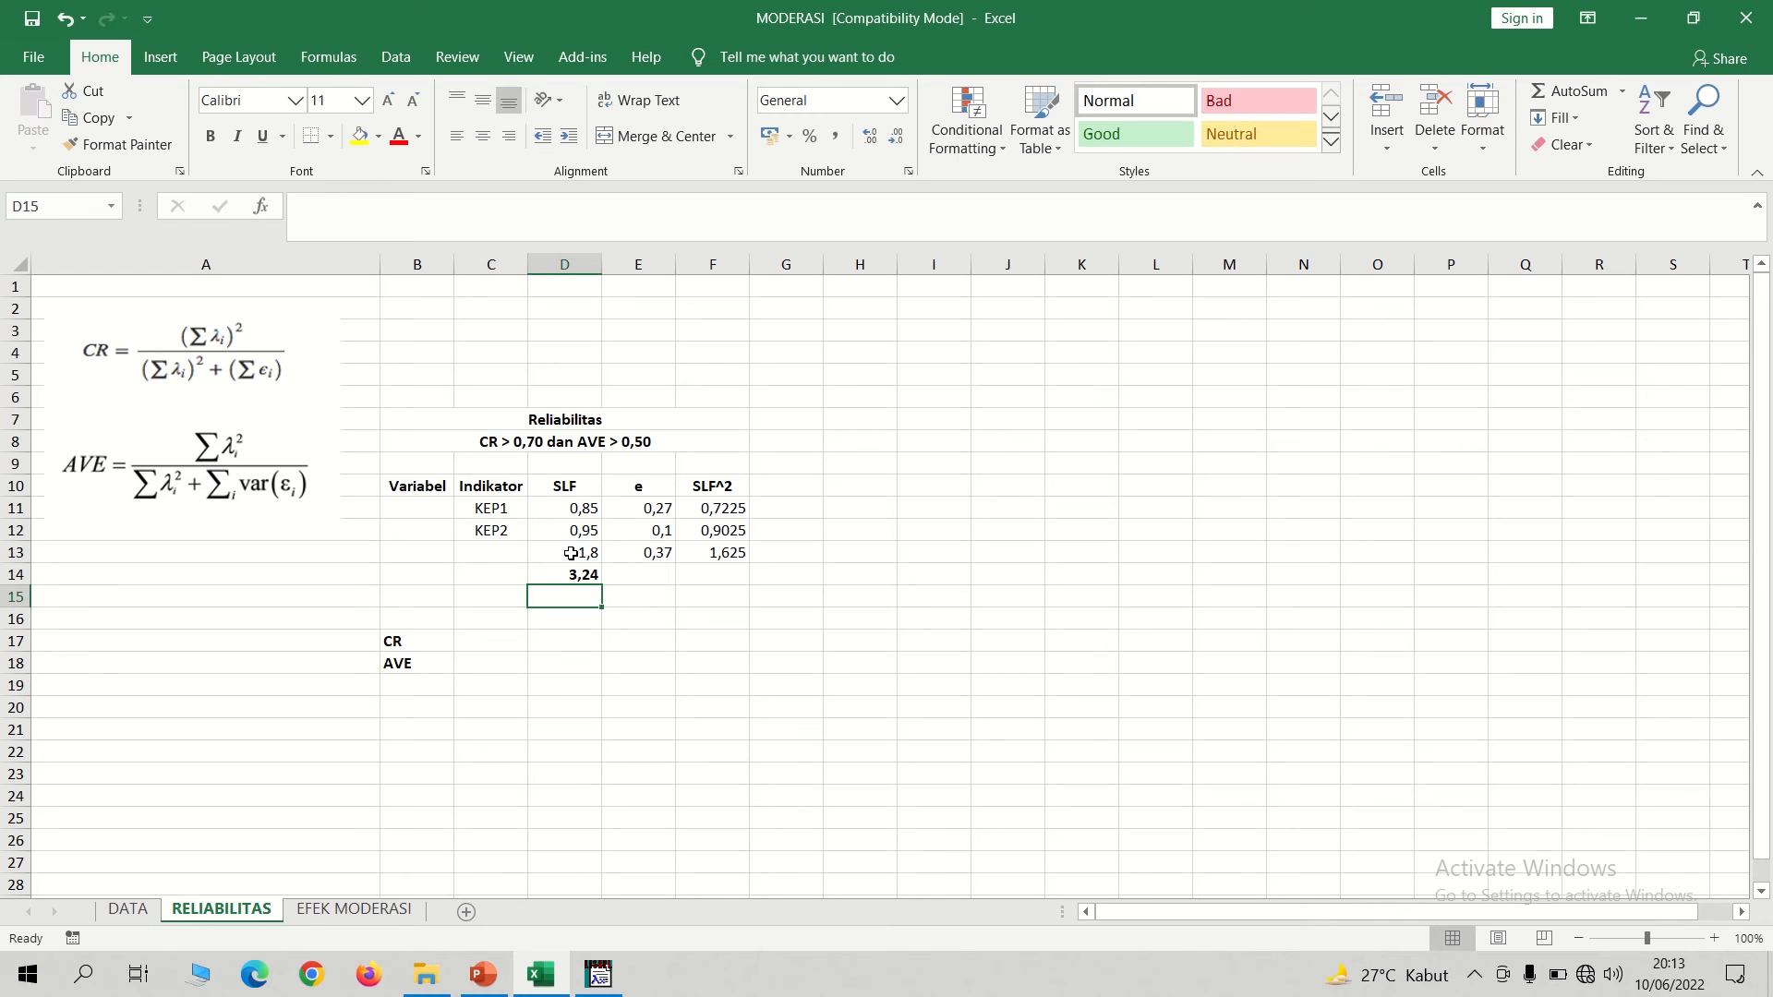
Calculate the composite reliability (CR) in C17 with the formula =D14/(D14+E13).
{"action": "left_click", "coordinate": [501, 637]}
{"action": "type", "text": "="}
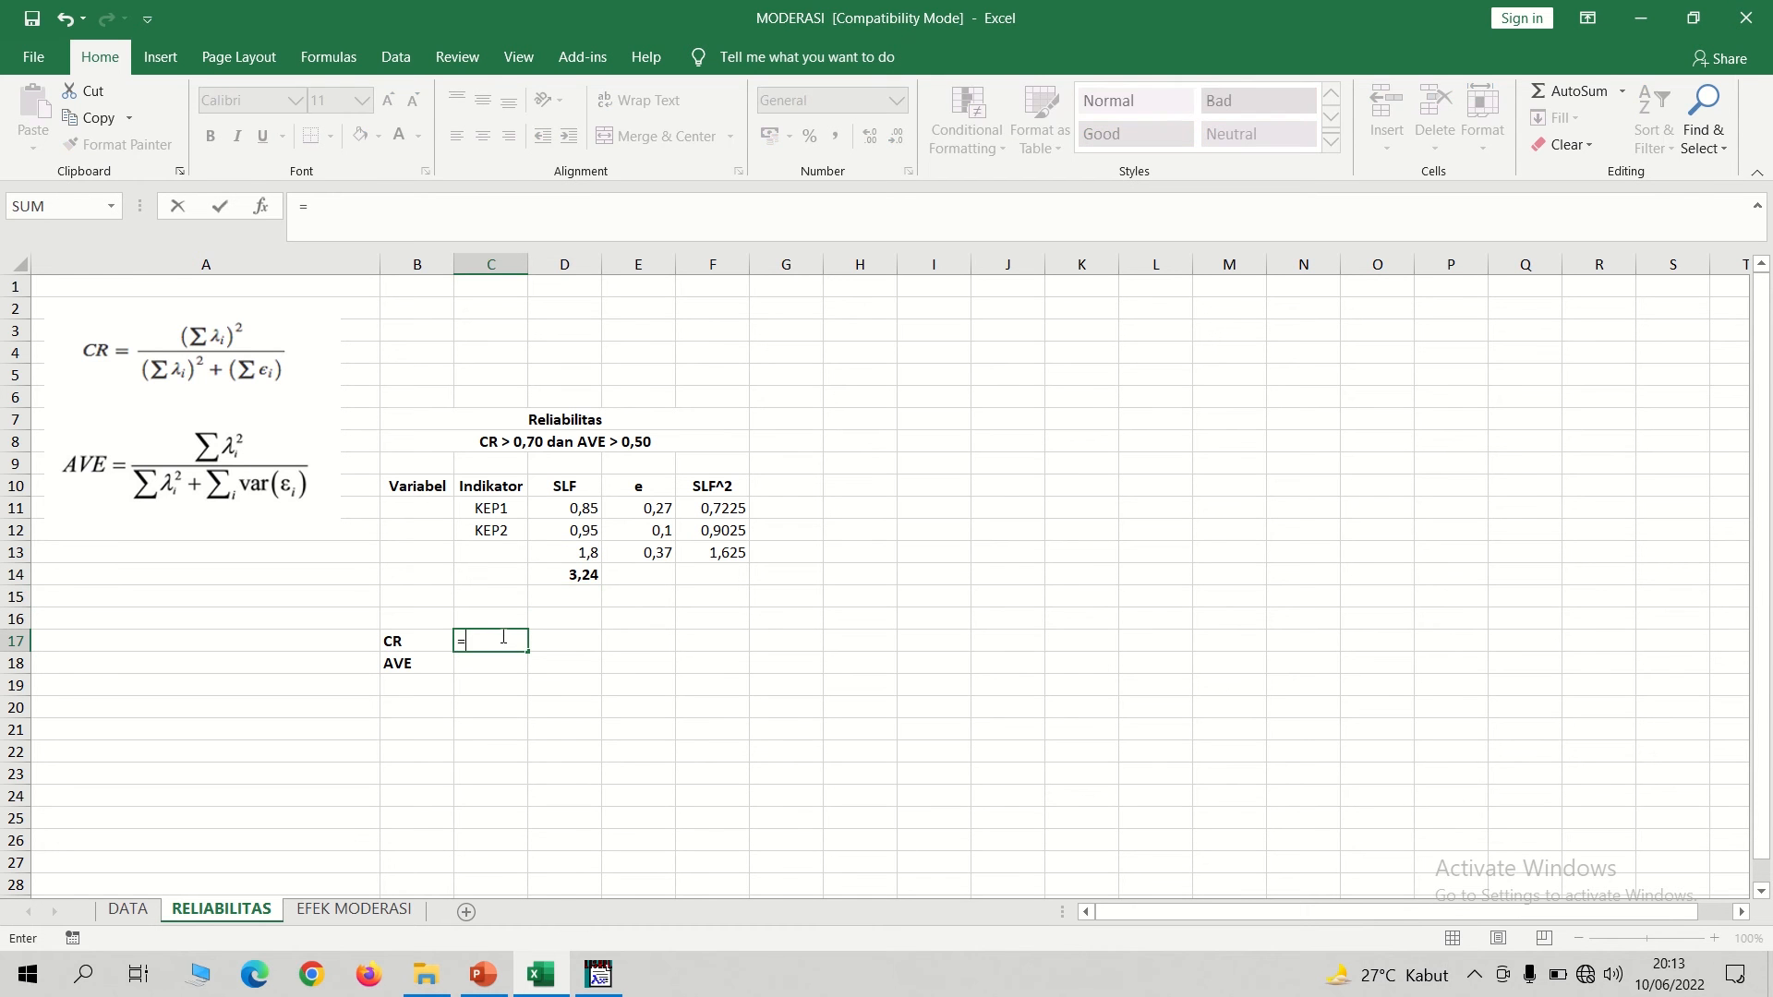
{"action": "left_click", "coordinate": [581, 577]}
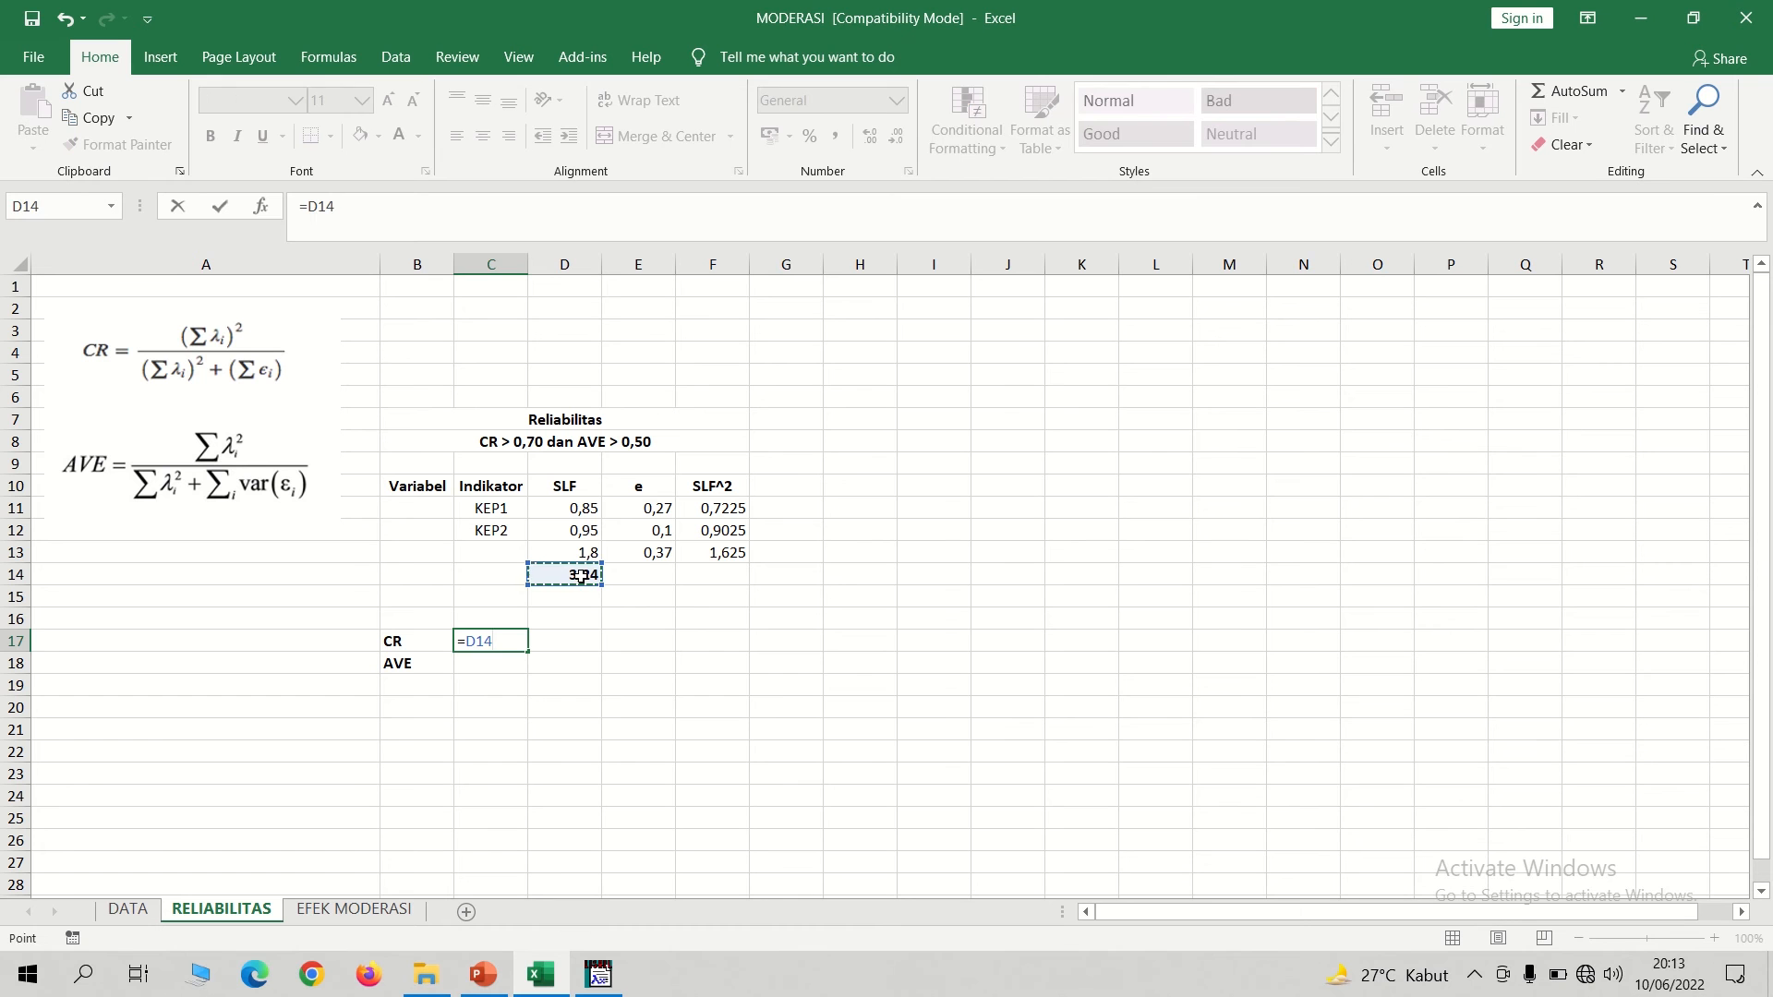
{"action": "type", "text": "/("}
{"action": "left_click", "coordinate": [573, 574]}
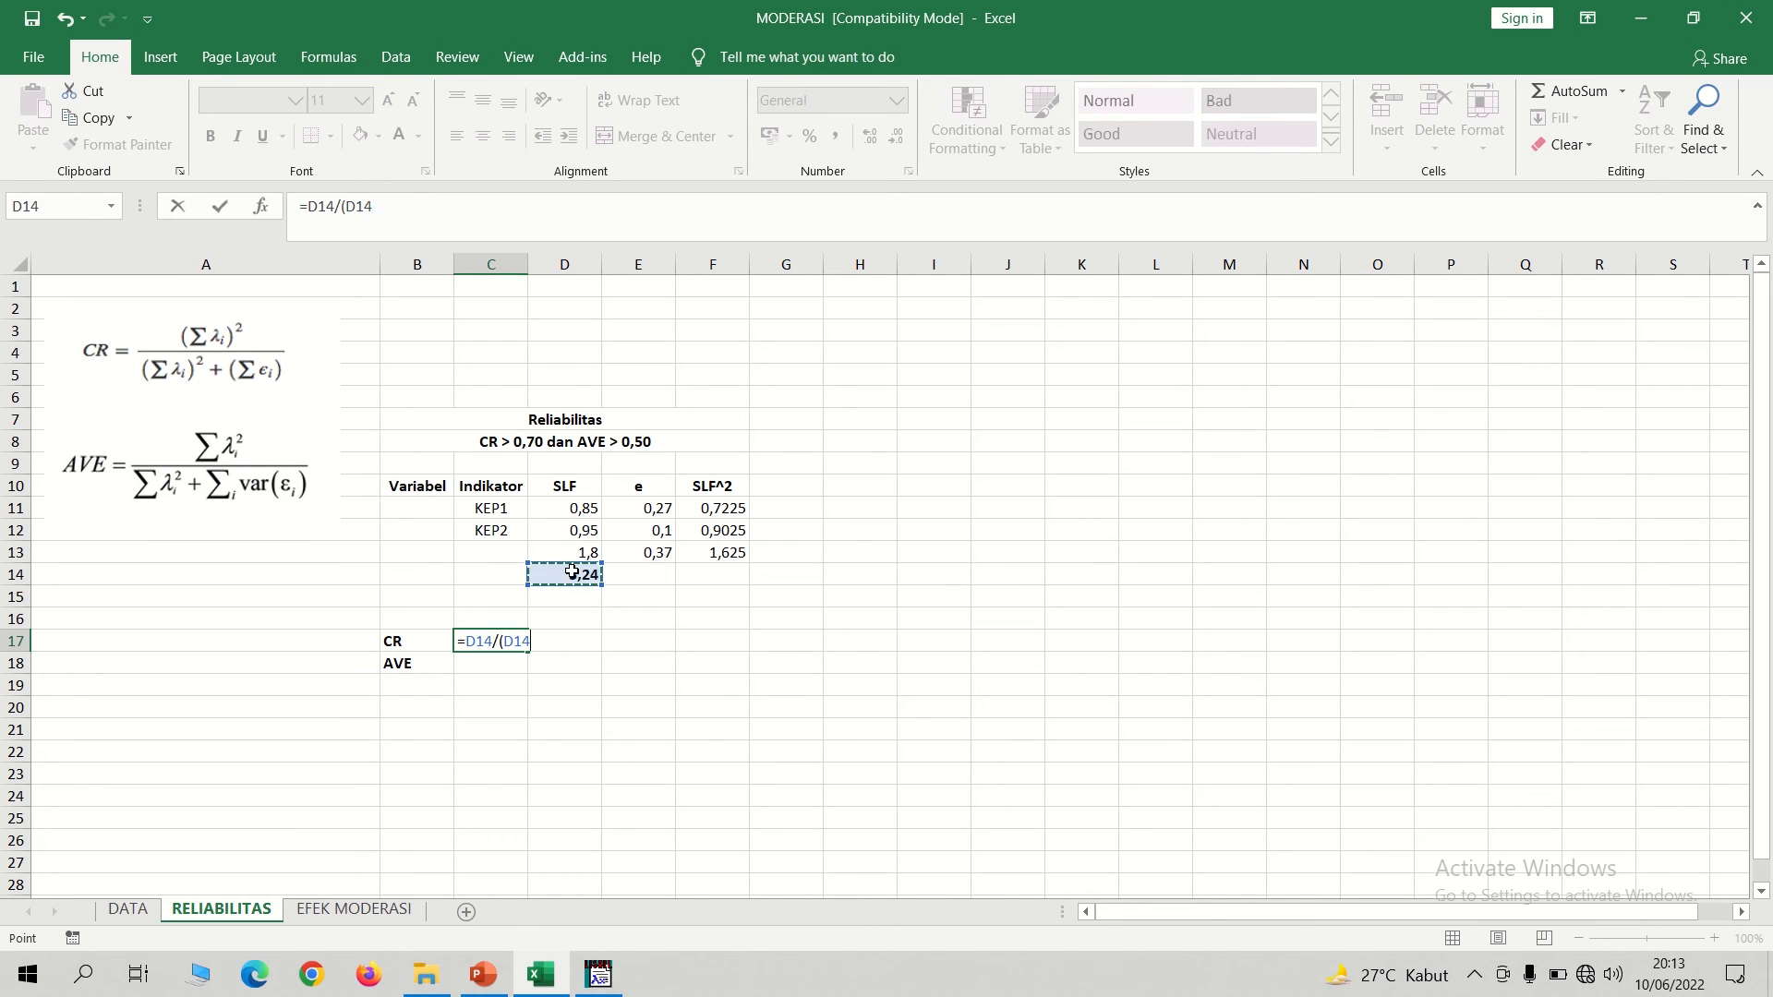
{"action": "type", "text": "+"}
{"action": "left_click", "coordinate": [663, 552]}
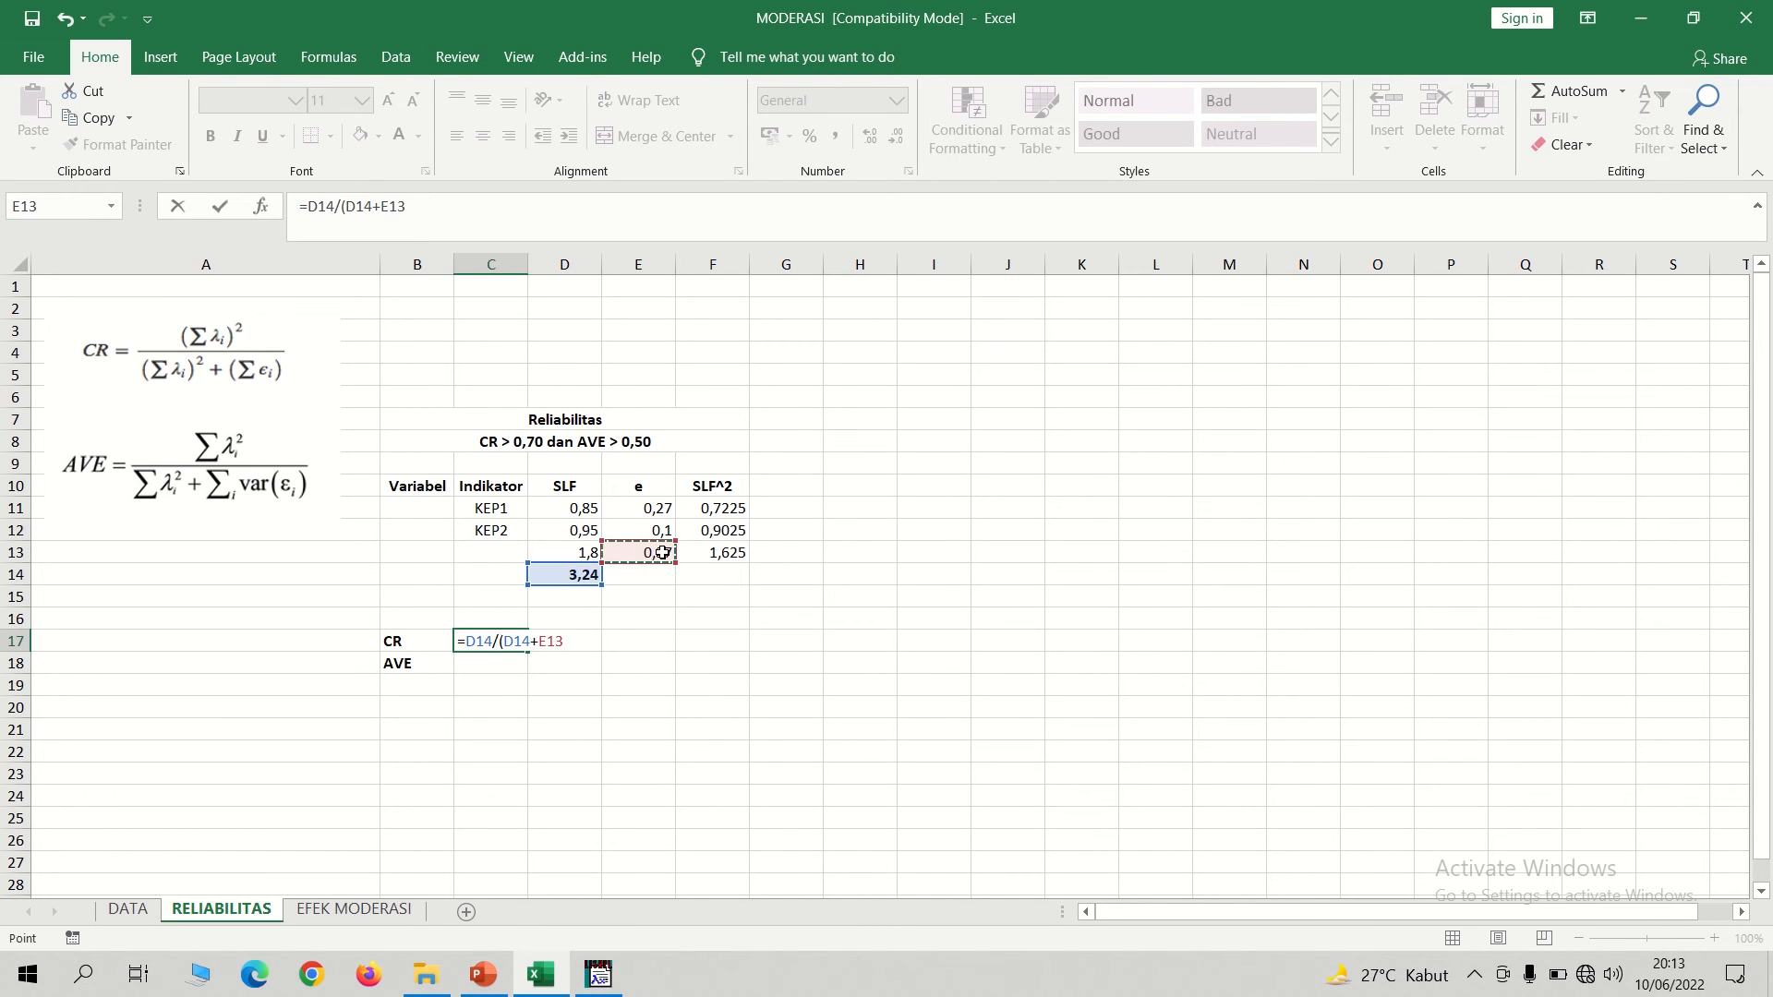
{"action": "type", "text": ")"}
{"action": "key", "text": "Return"}
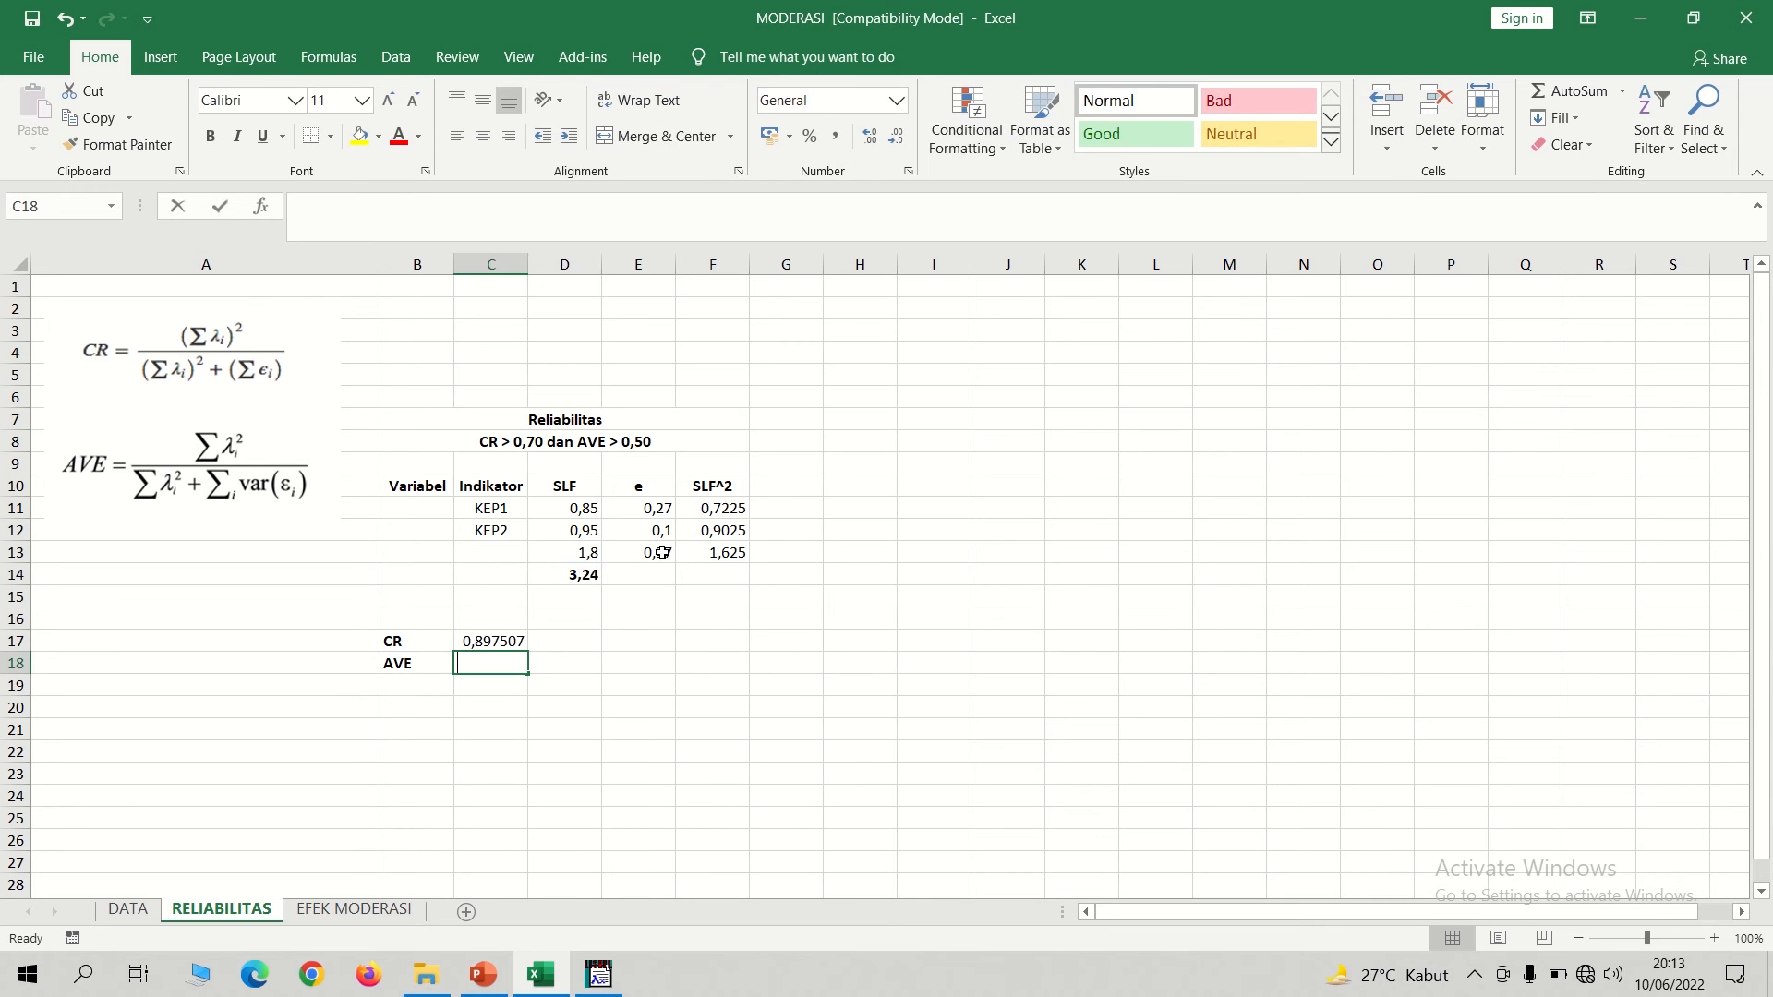
Calculate the average variance extracted (AVE) in C18 with the formula =F13/(F13+E13).
{"action": "type", "text": "="}
{"action": "left_click", "coordinate": [725, 555]}
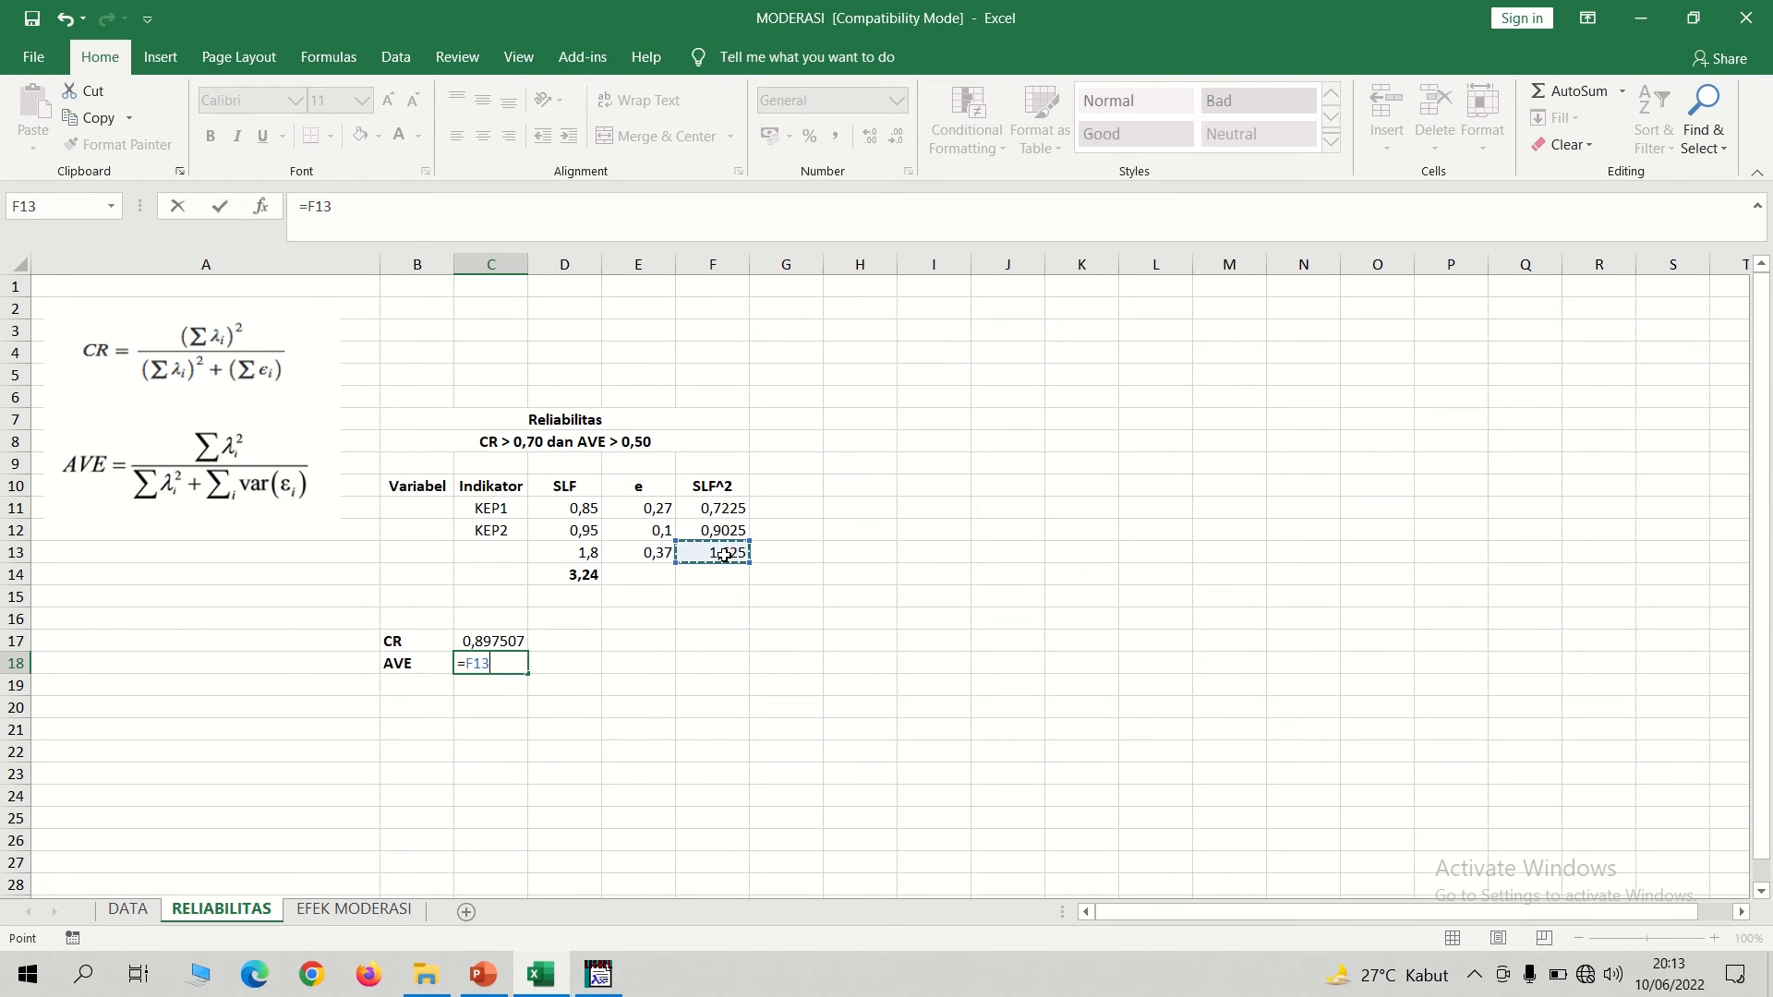
{"action": "type", "text": "/("}
{"action": "left_click", "coordinate": [726, 551]}
{"action": "type", "text": "+"}
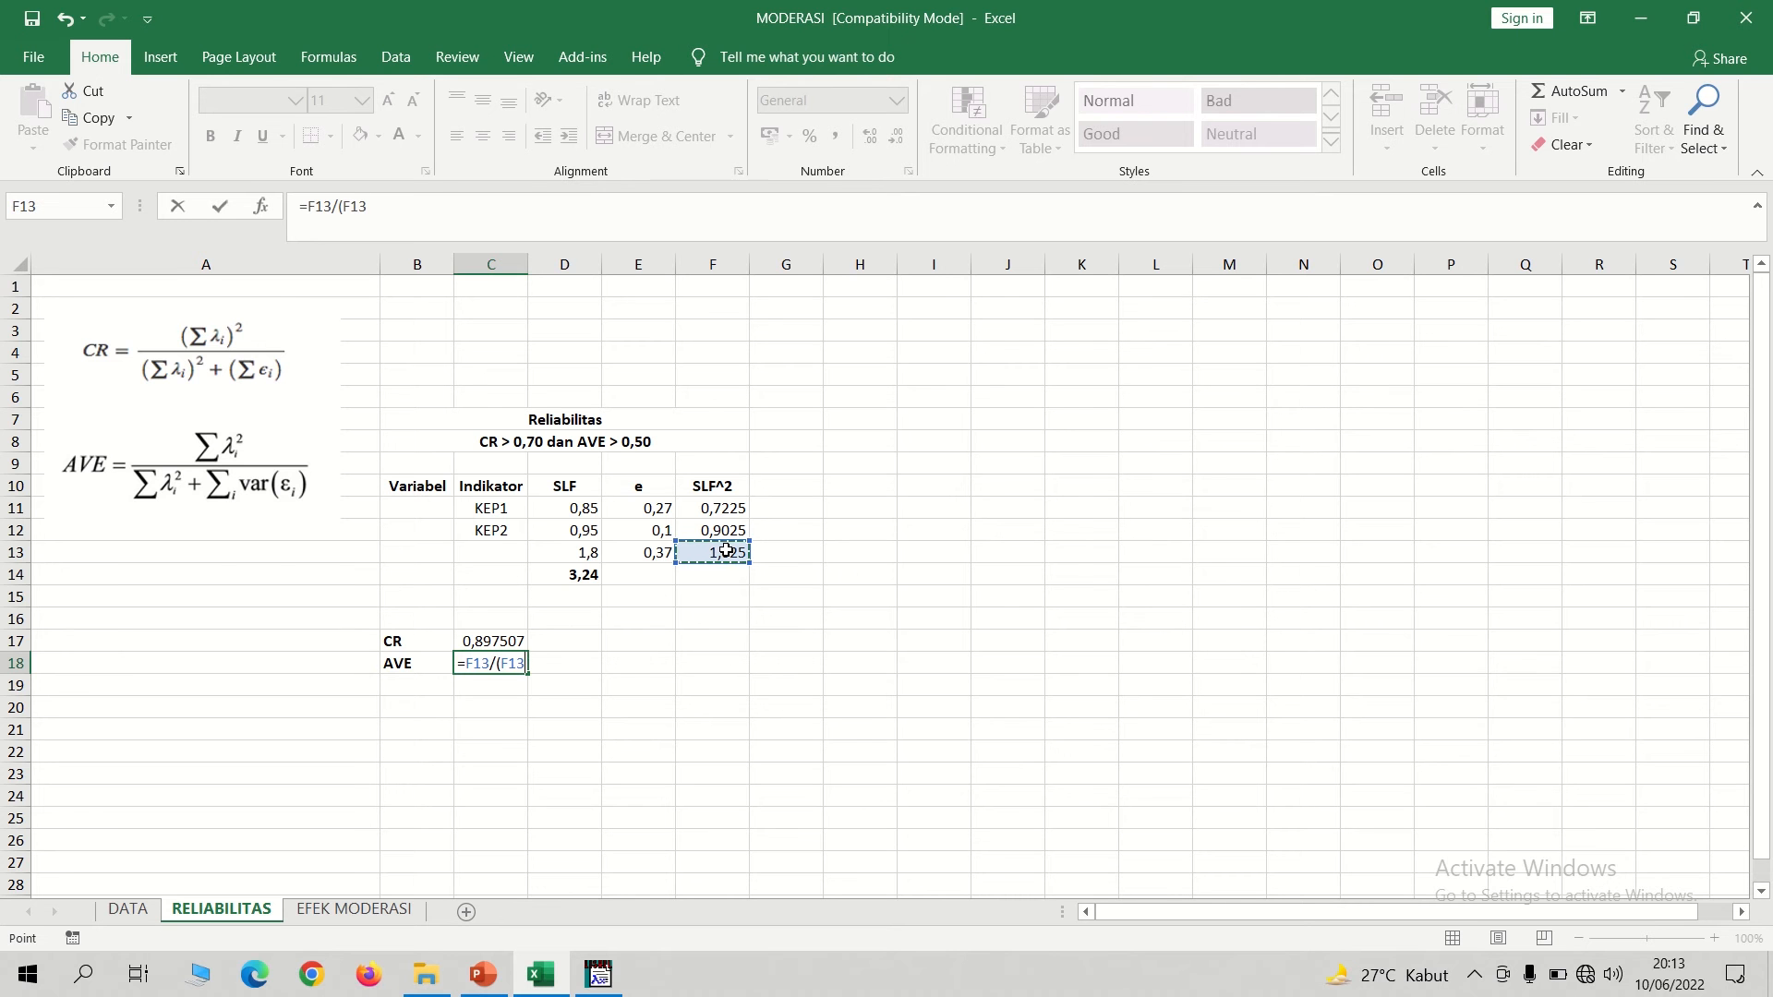
{"action": "left_click", "coordinate": [657, 555]}
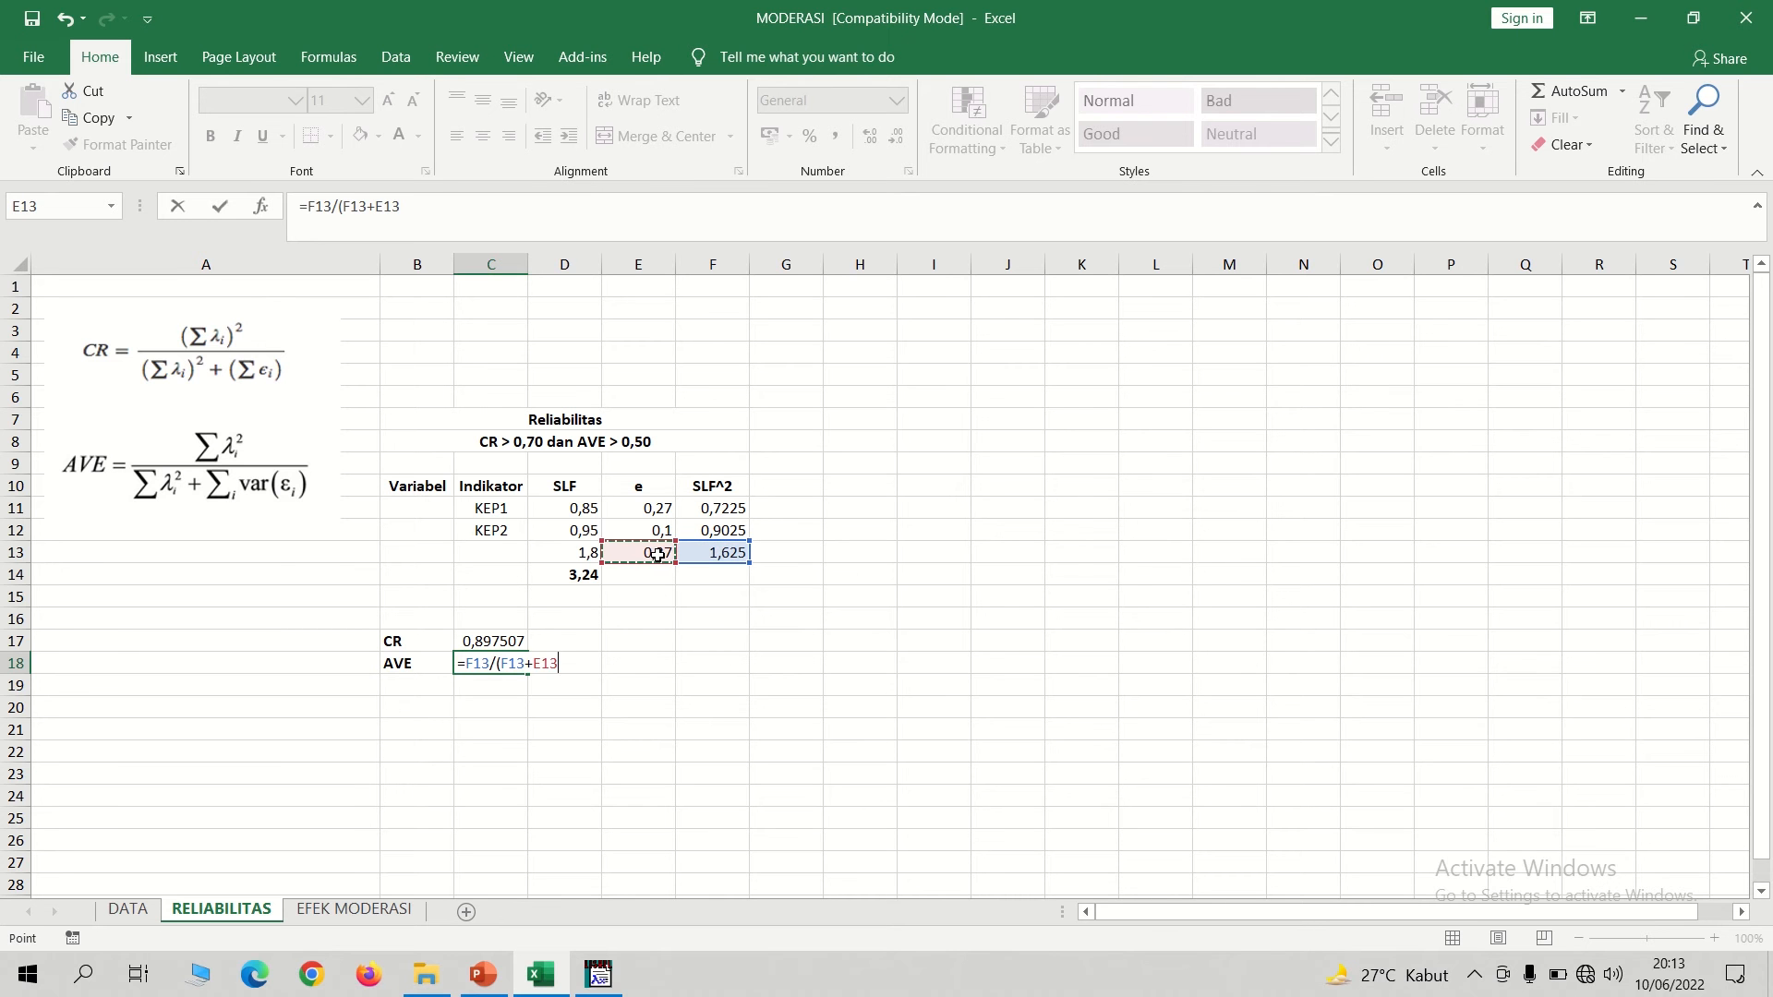
{"action": "key", "text": "Return"}
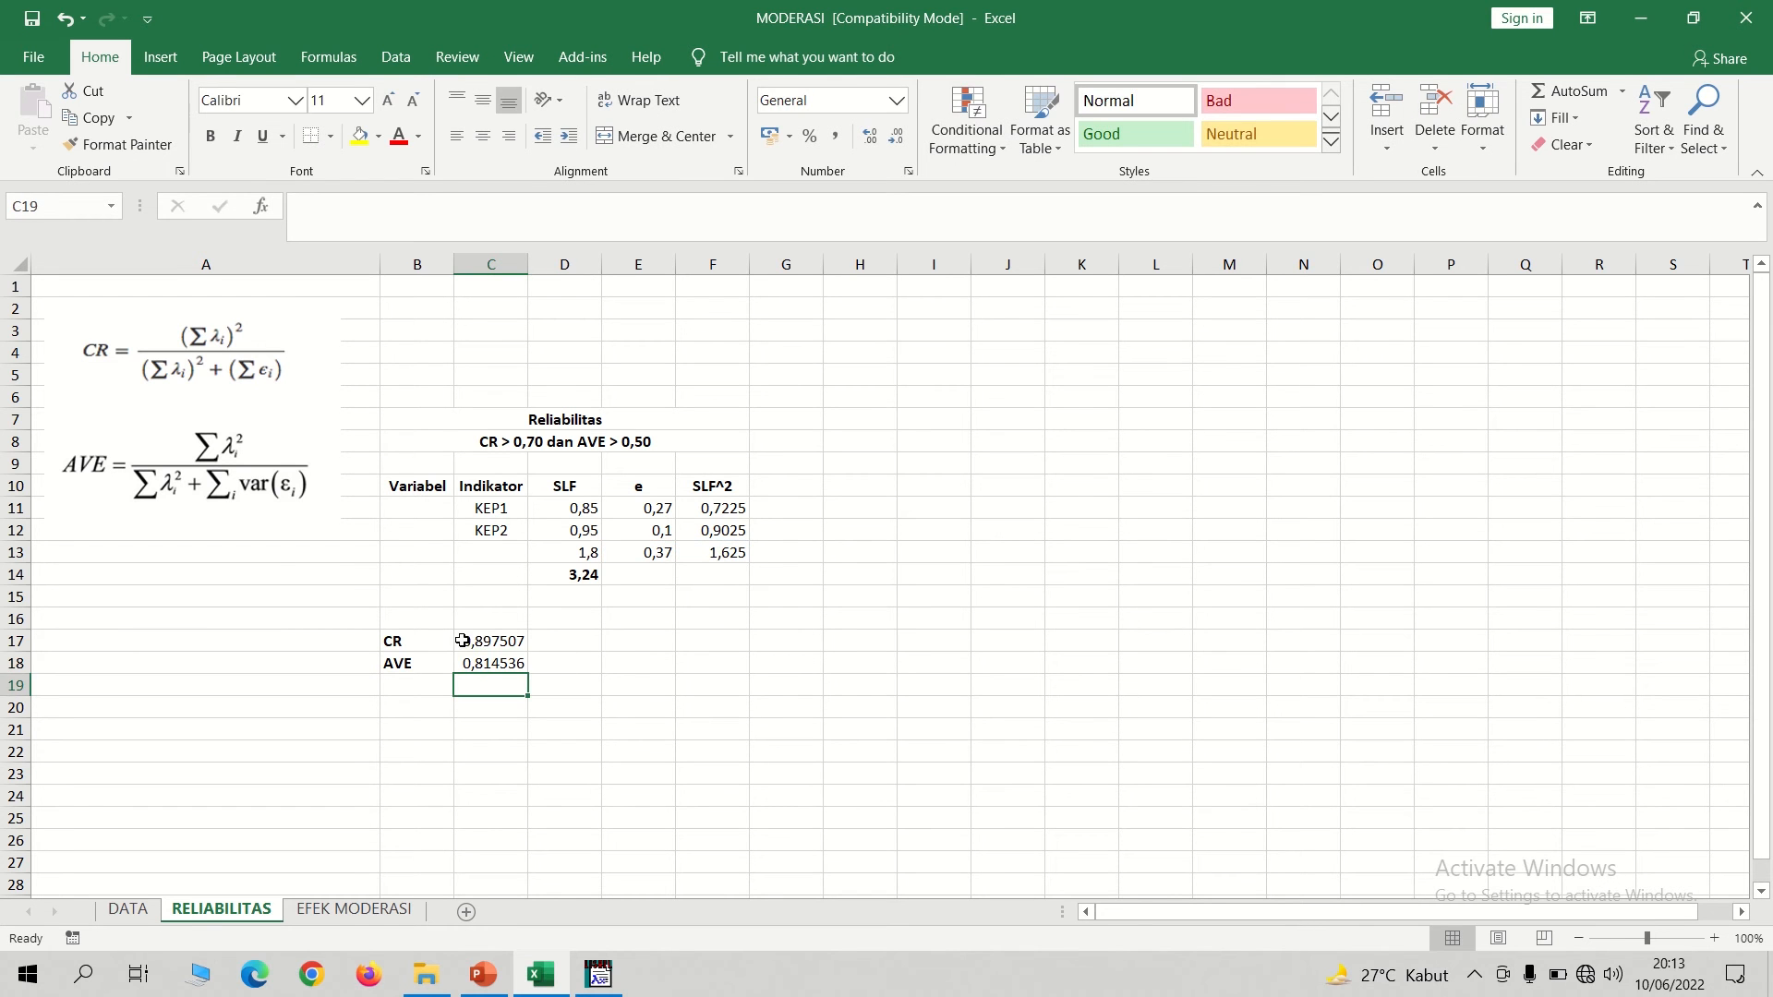
{"action": "left_click", "coordinate": [479, 644]}
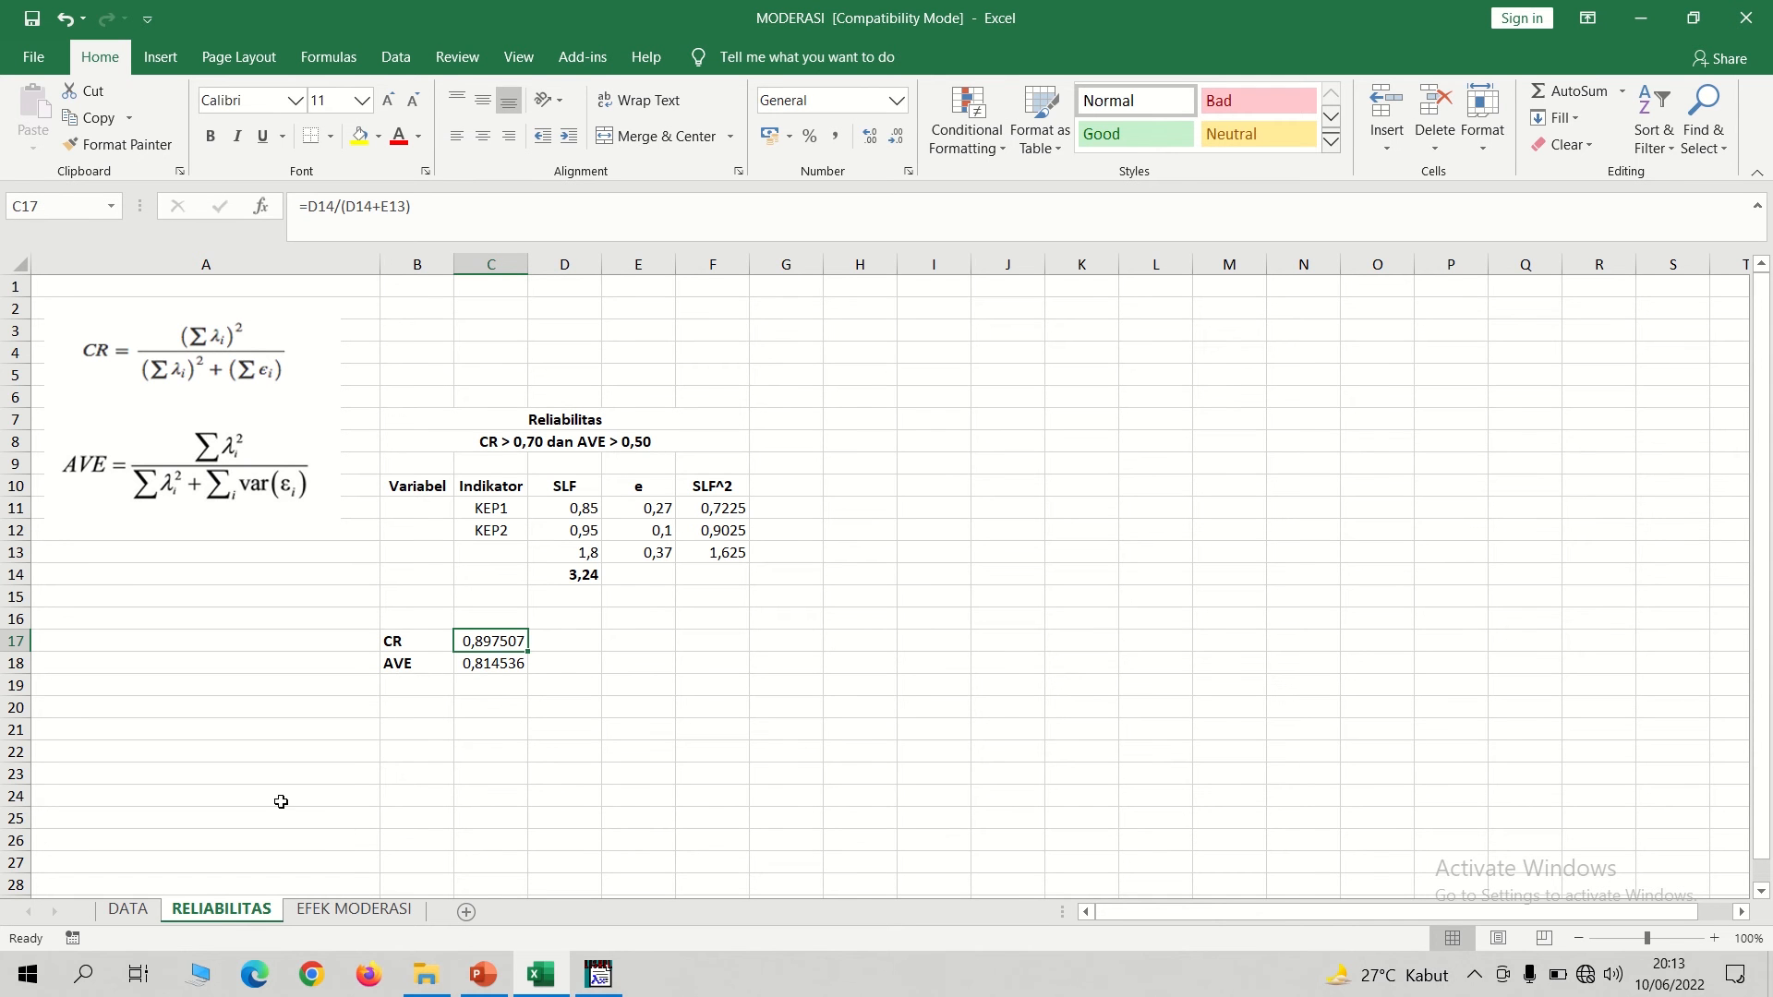
Switch to LISREL, add the line OPTIONS: SC SS above Path Diagram in the 1MODERASI syntax, and run the model.
{"action": "left_click", "coordinate": [600, 976]}
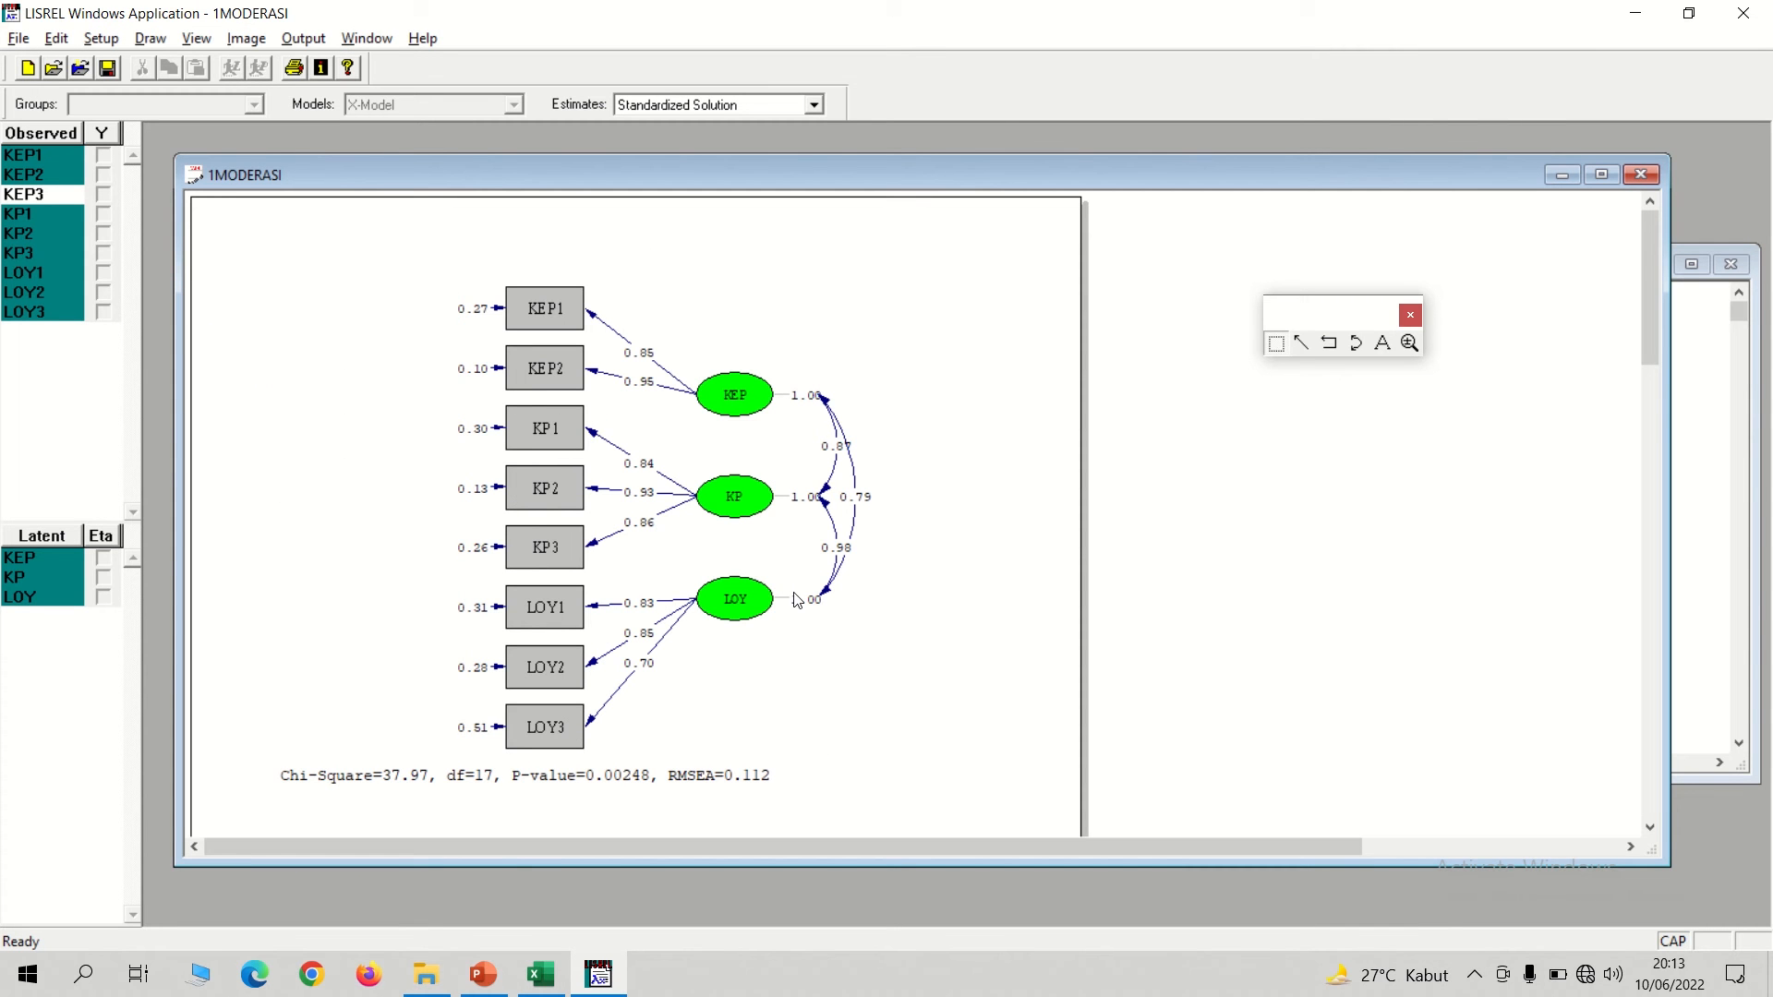
{"action": "left_click", "coordinate": [366, 37]}
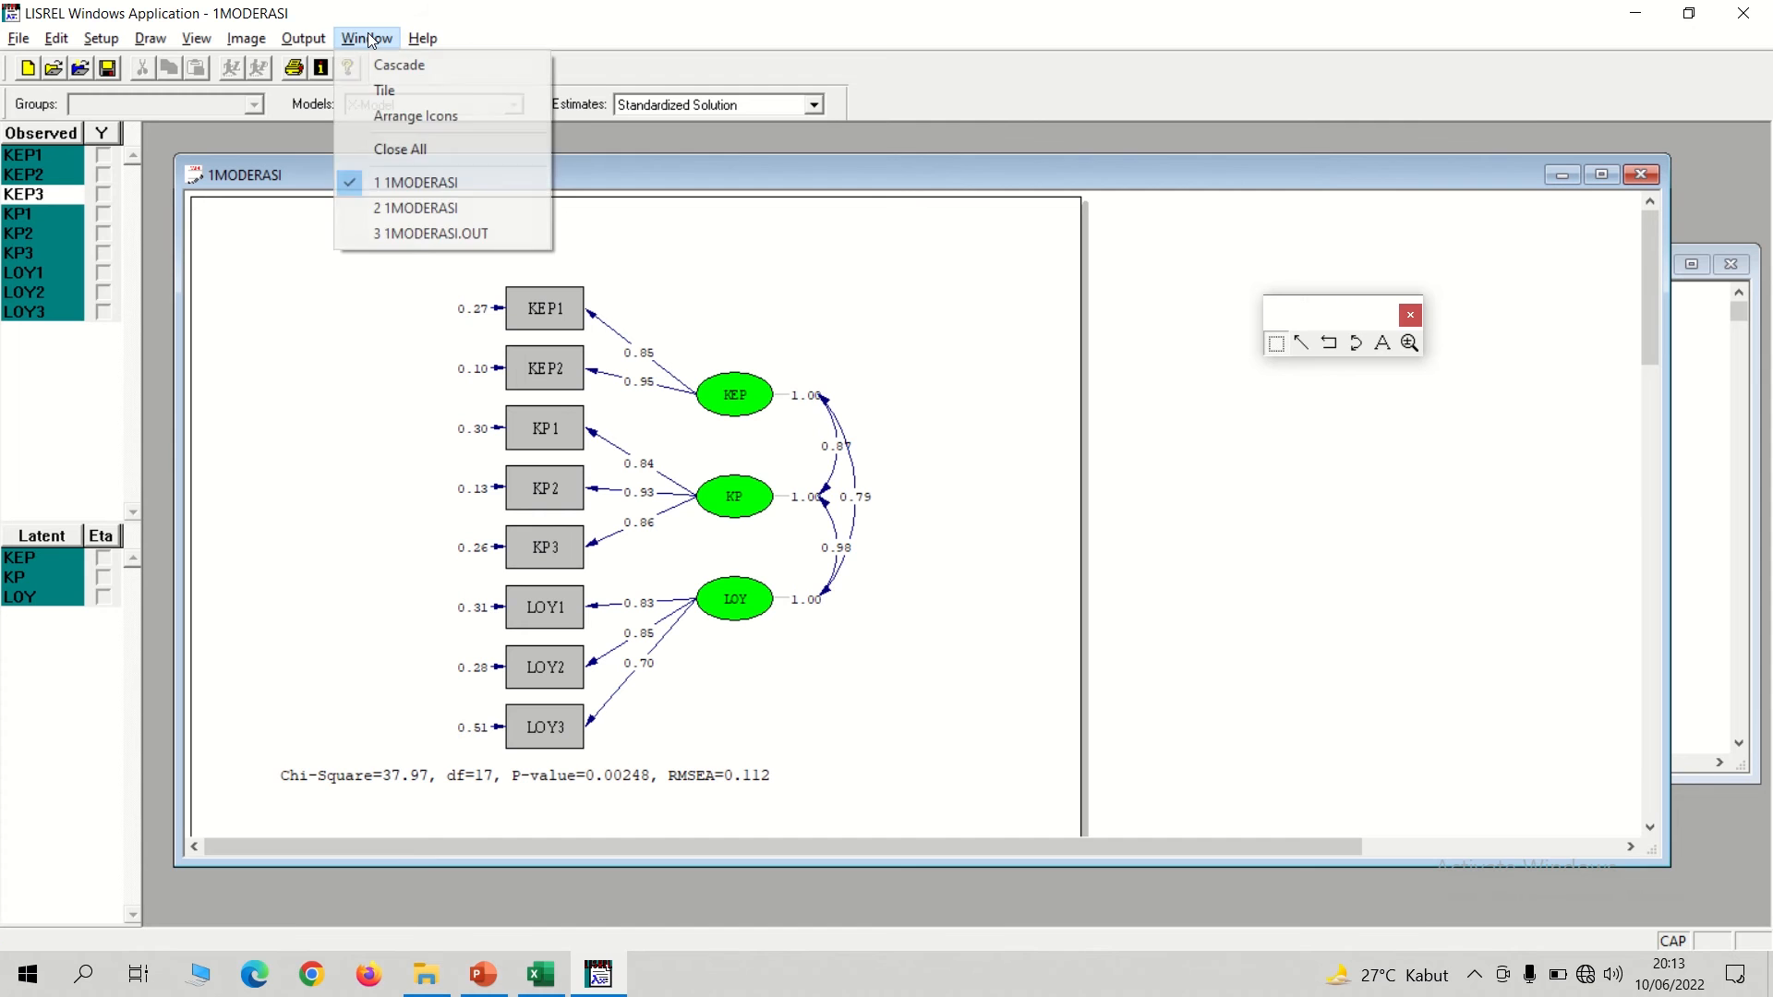
{"action": "left_click", "coordinate": [366, 38]}
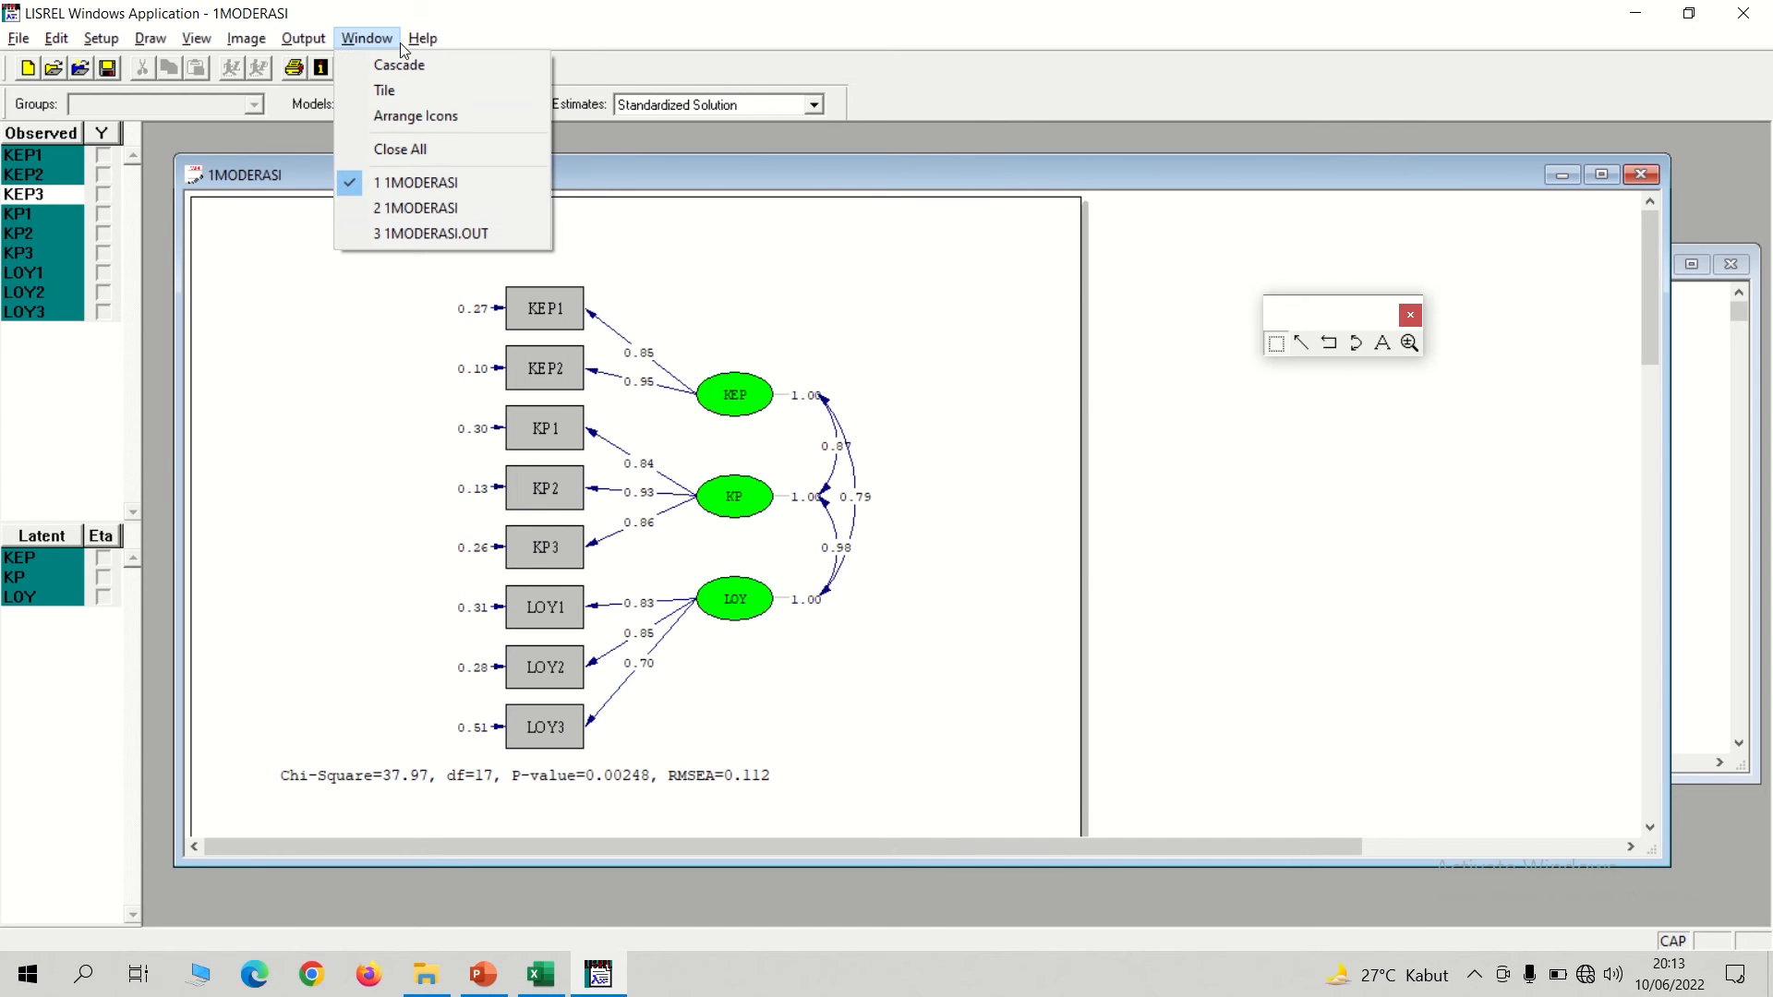
{"action": "left_click", "coordinate": [396, 209]}
{"action": "left_click", "coordinate": [216, 359]}
{"action": "key", "text": "Return"}
{"action": "key", "text": "Return"}
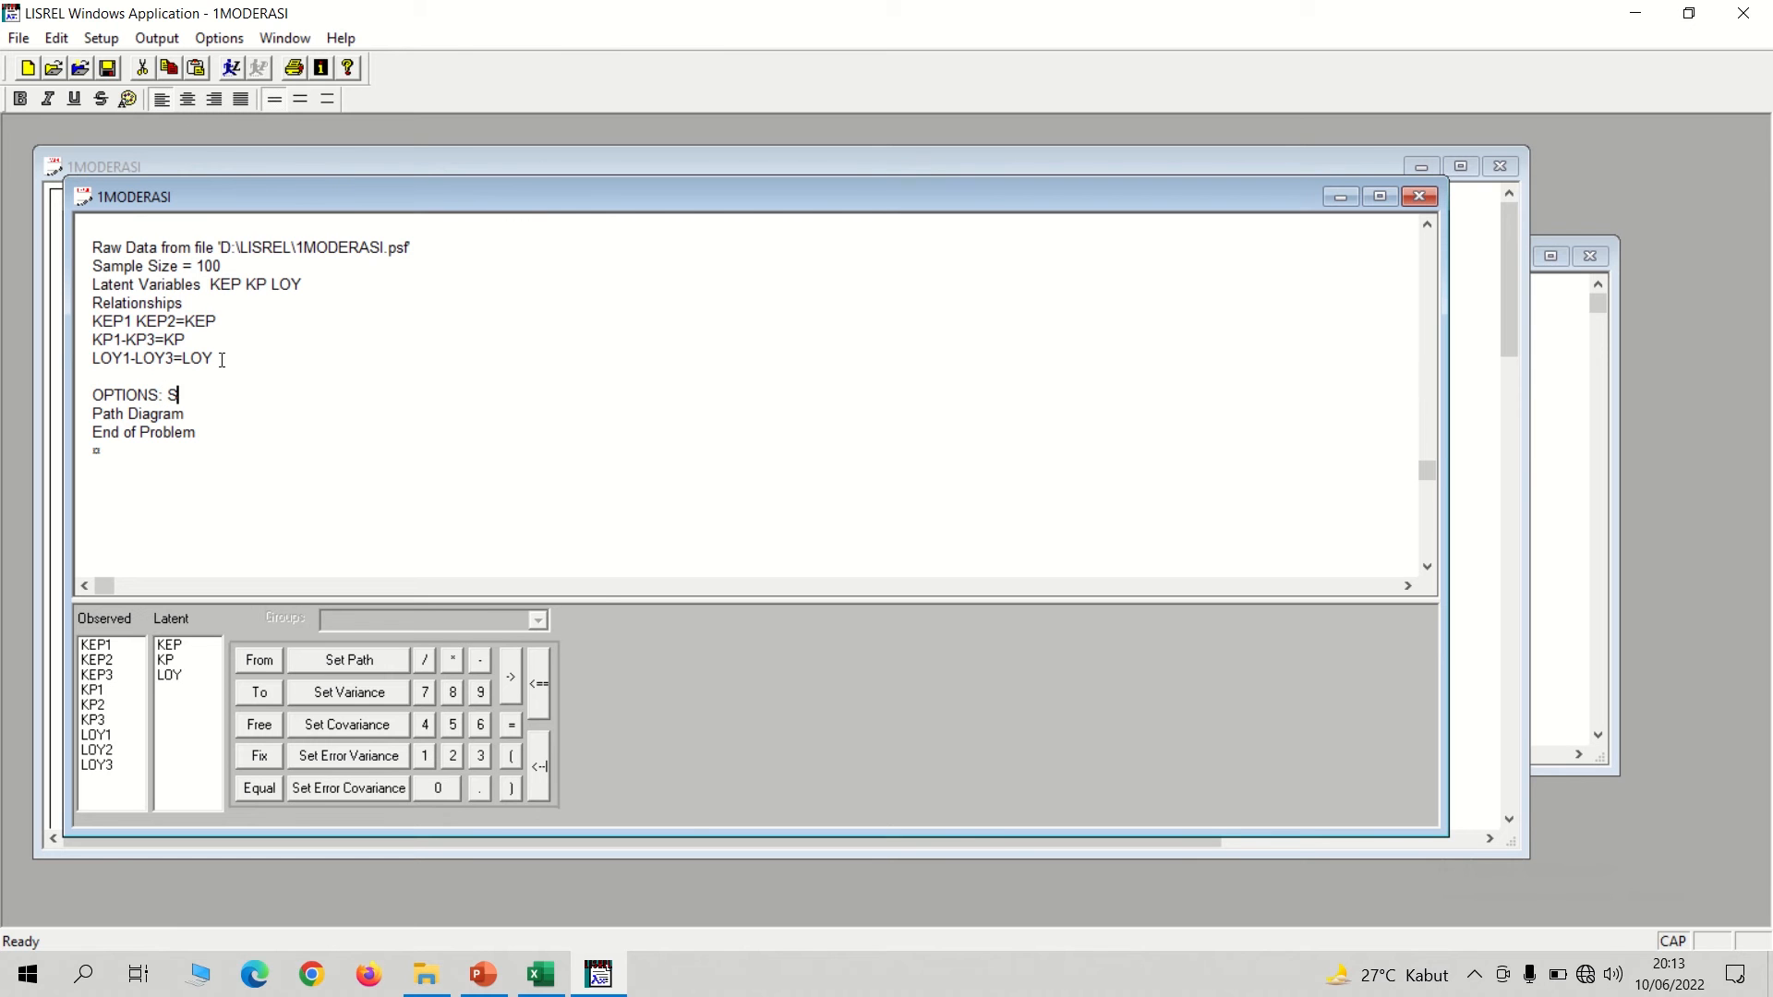
{"action": "type", "text": "OPTIONS: SC SS"}
{"action": "left_click", "coordinate": [234, 68]}
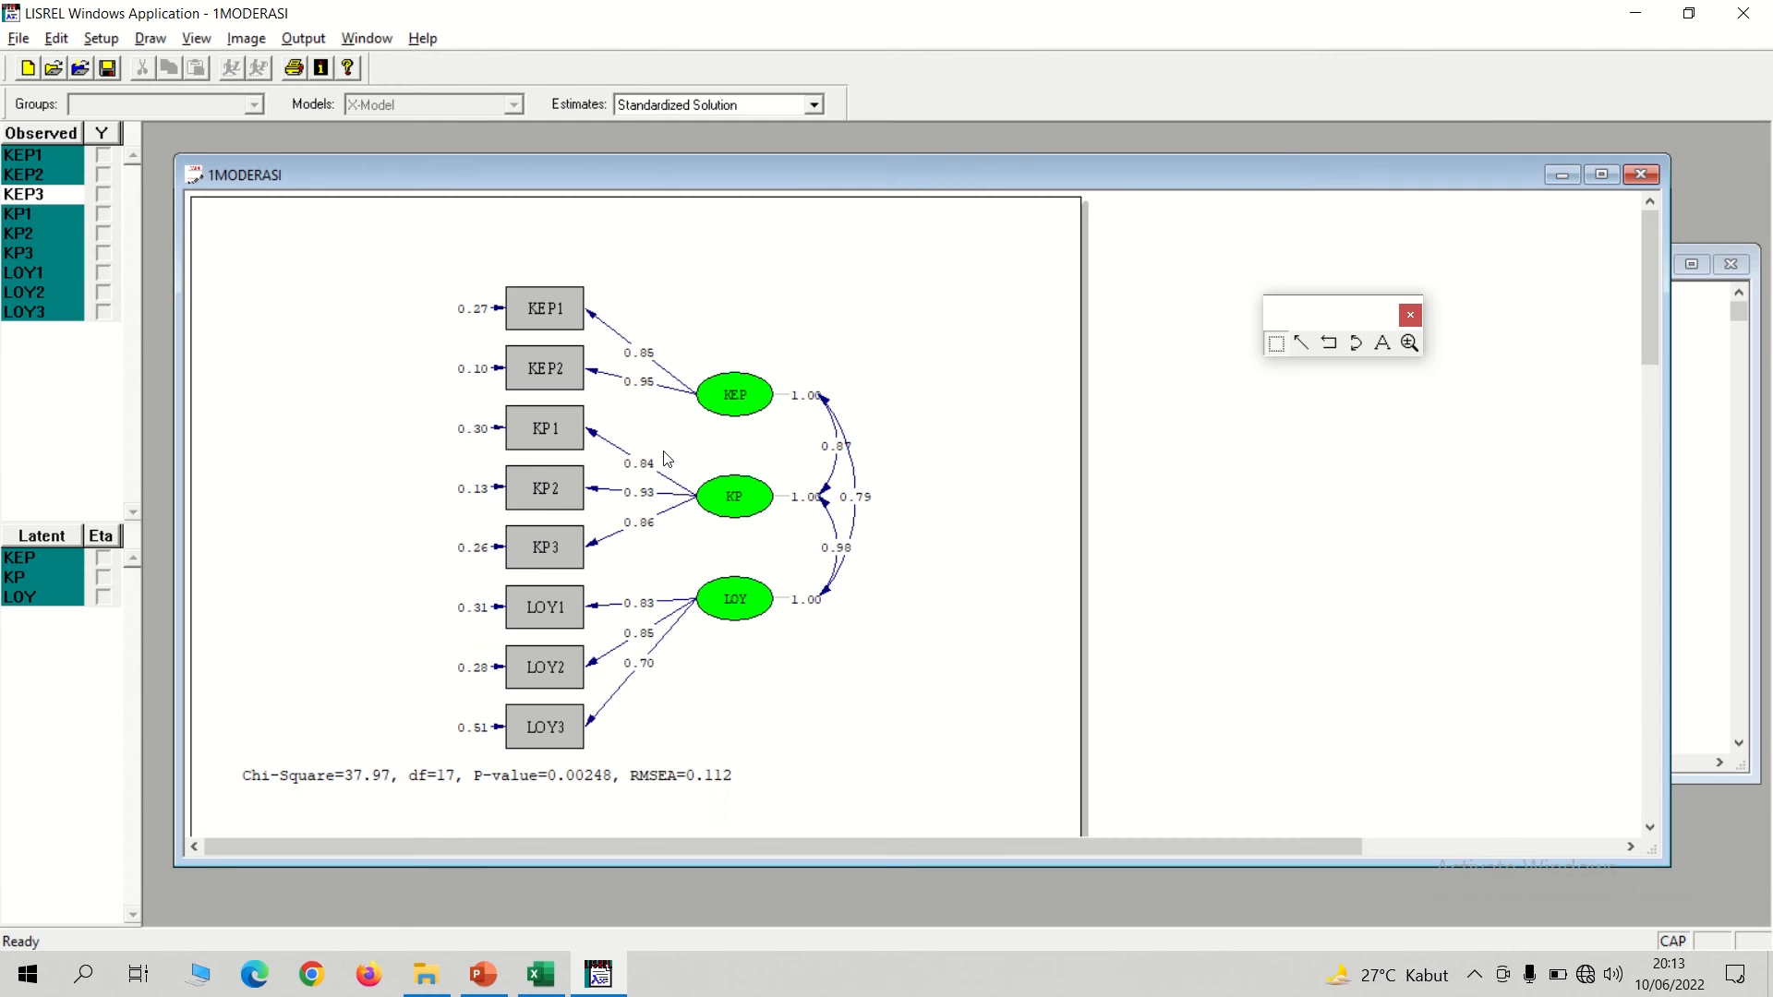
Open the 1MODERASI.OUT output and maximize its window.
{"action": "left_click", "coordinate": [374, 38]}
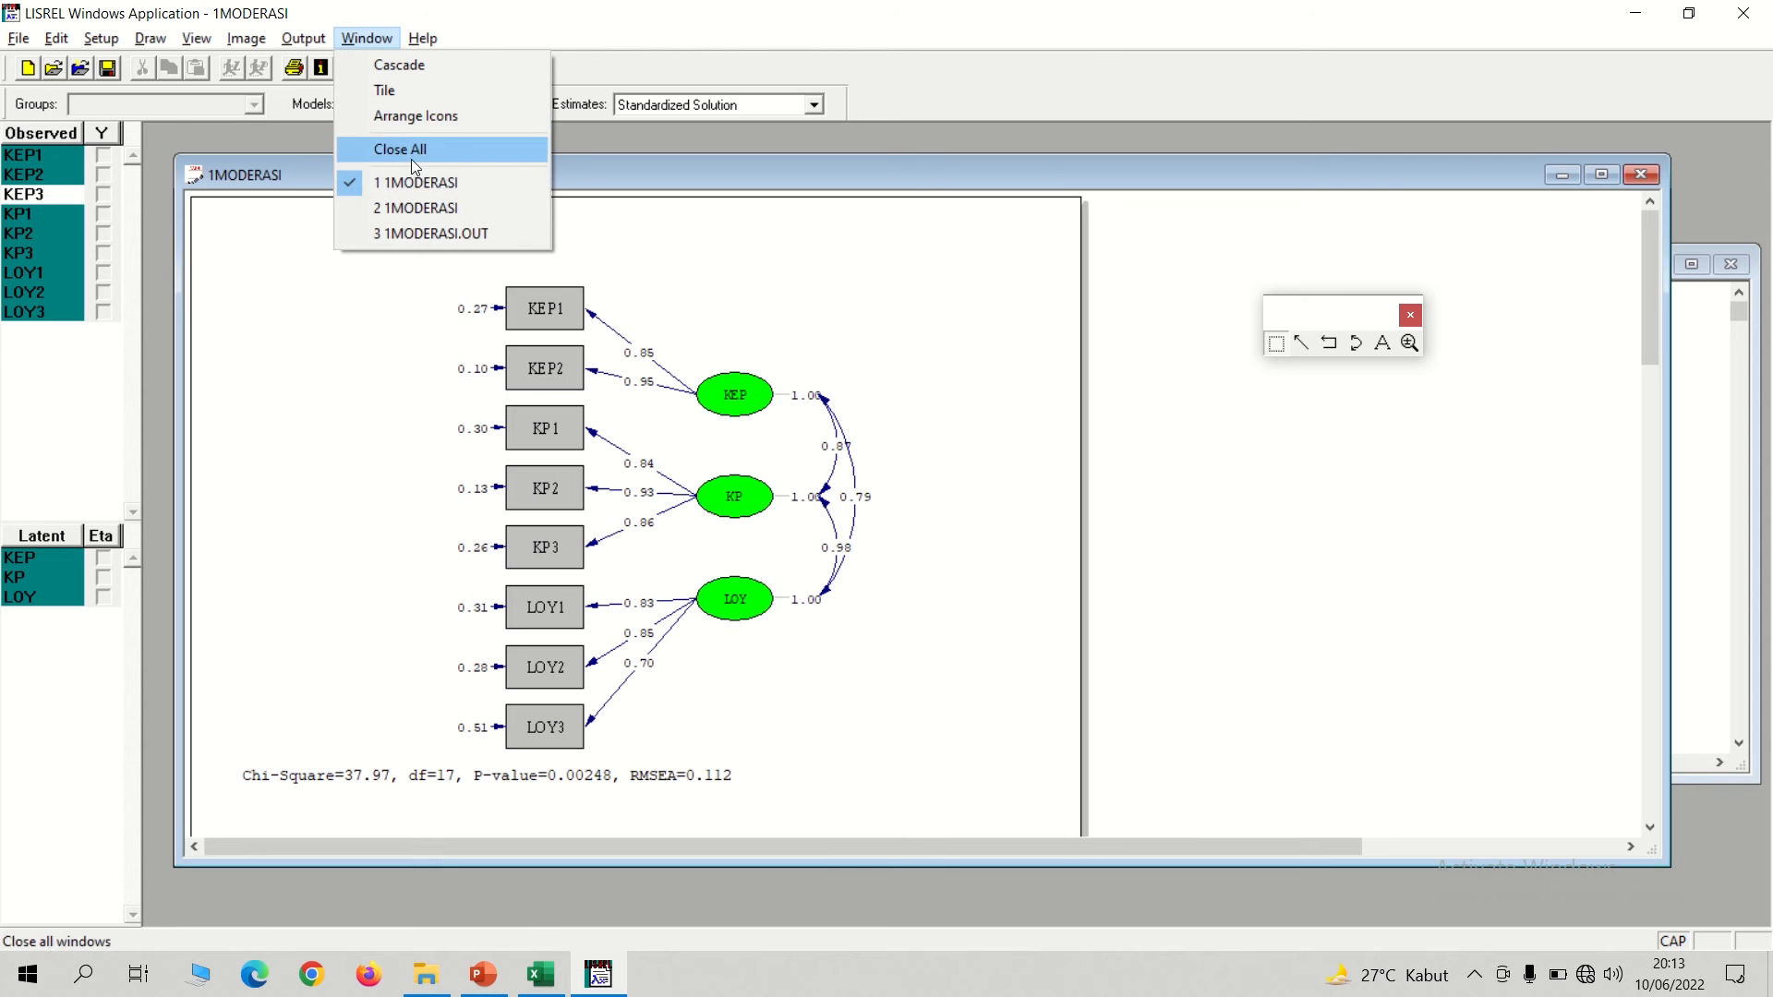
{"action": "left_click", "coordinate": [396, 232]}
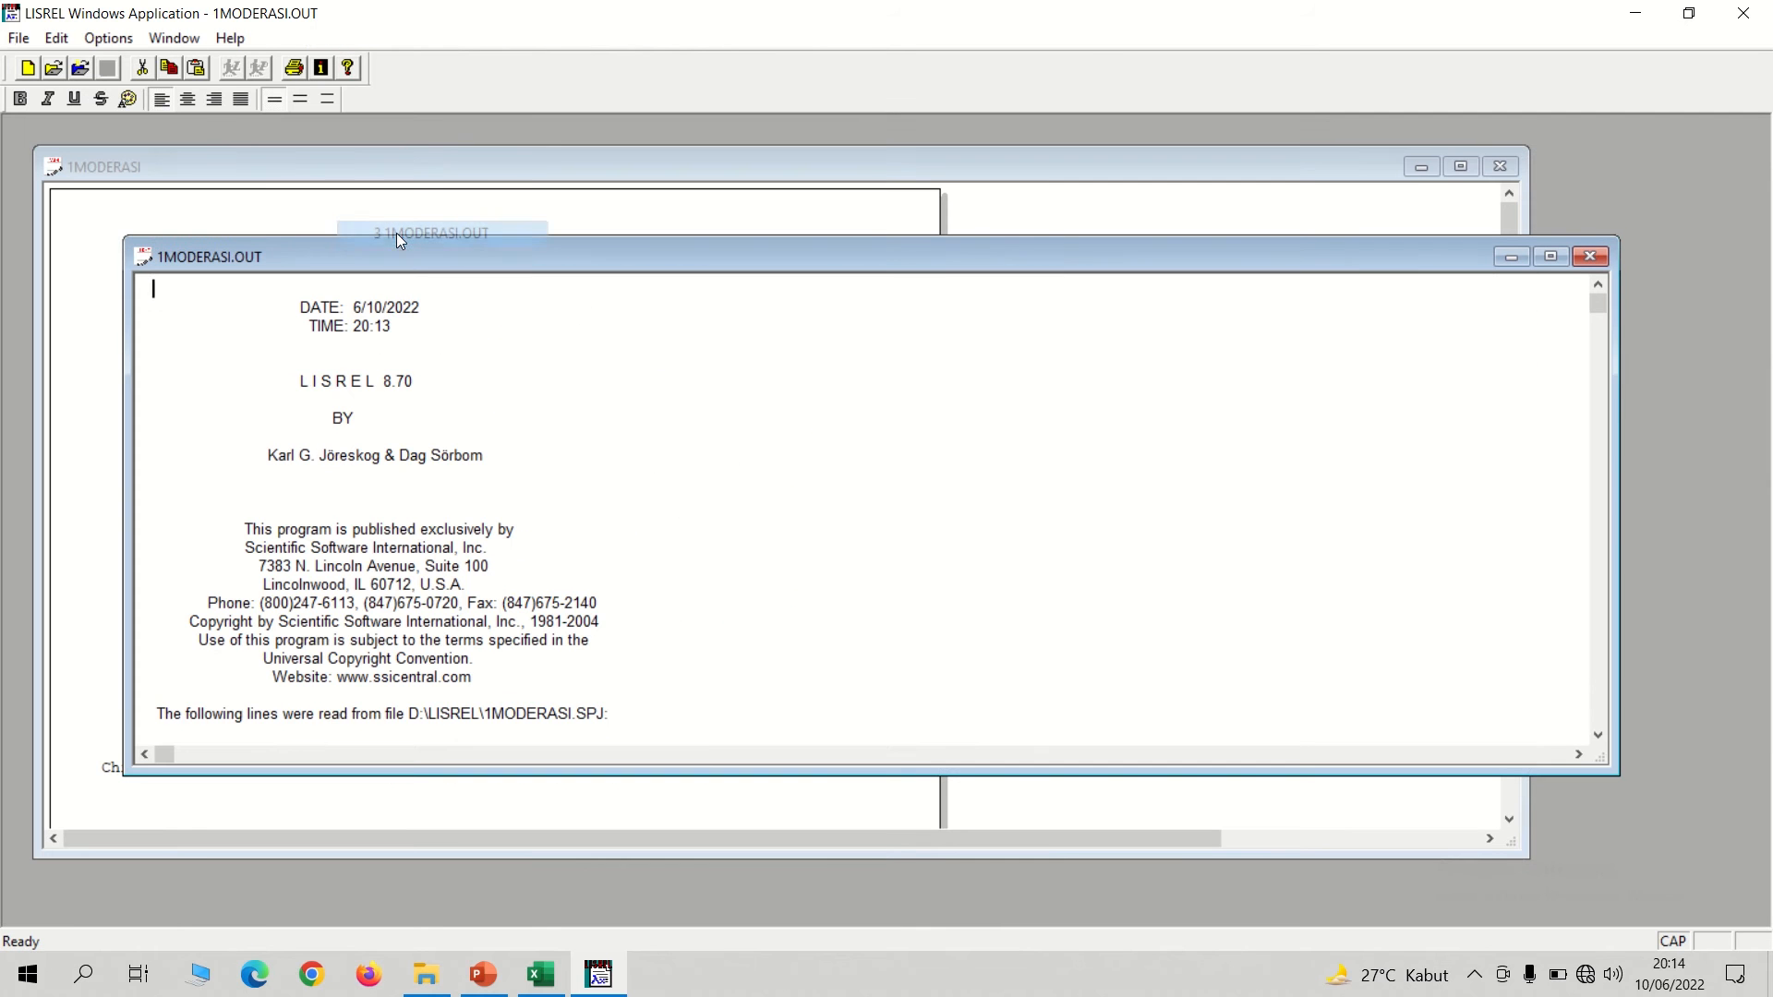
{"action": "left_click", "coordinate": [1548, 259]}
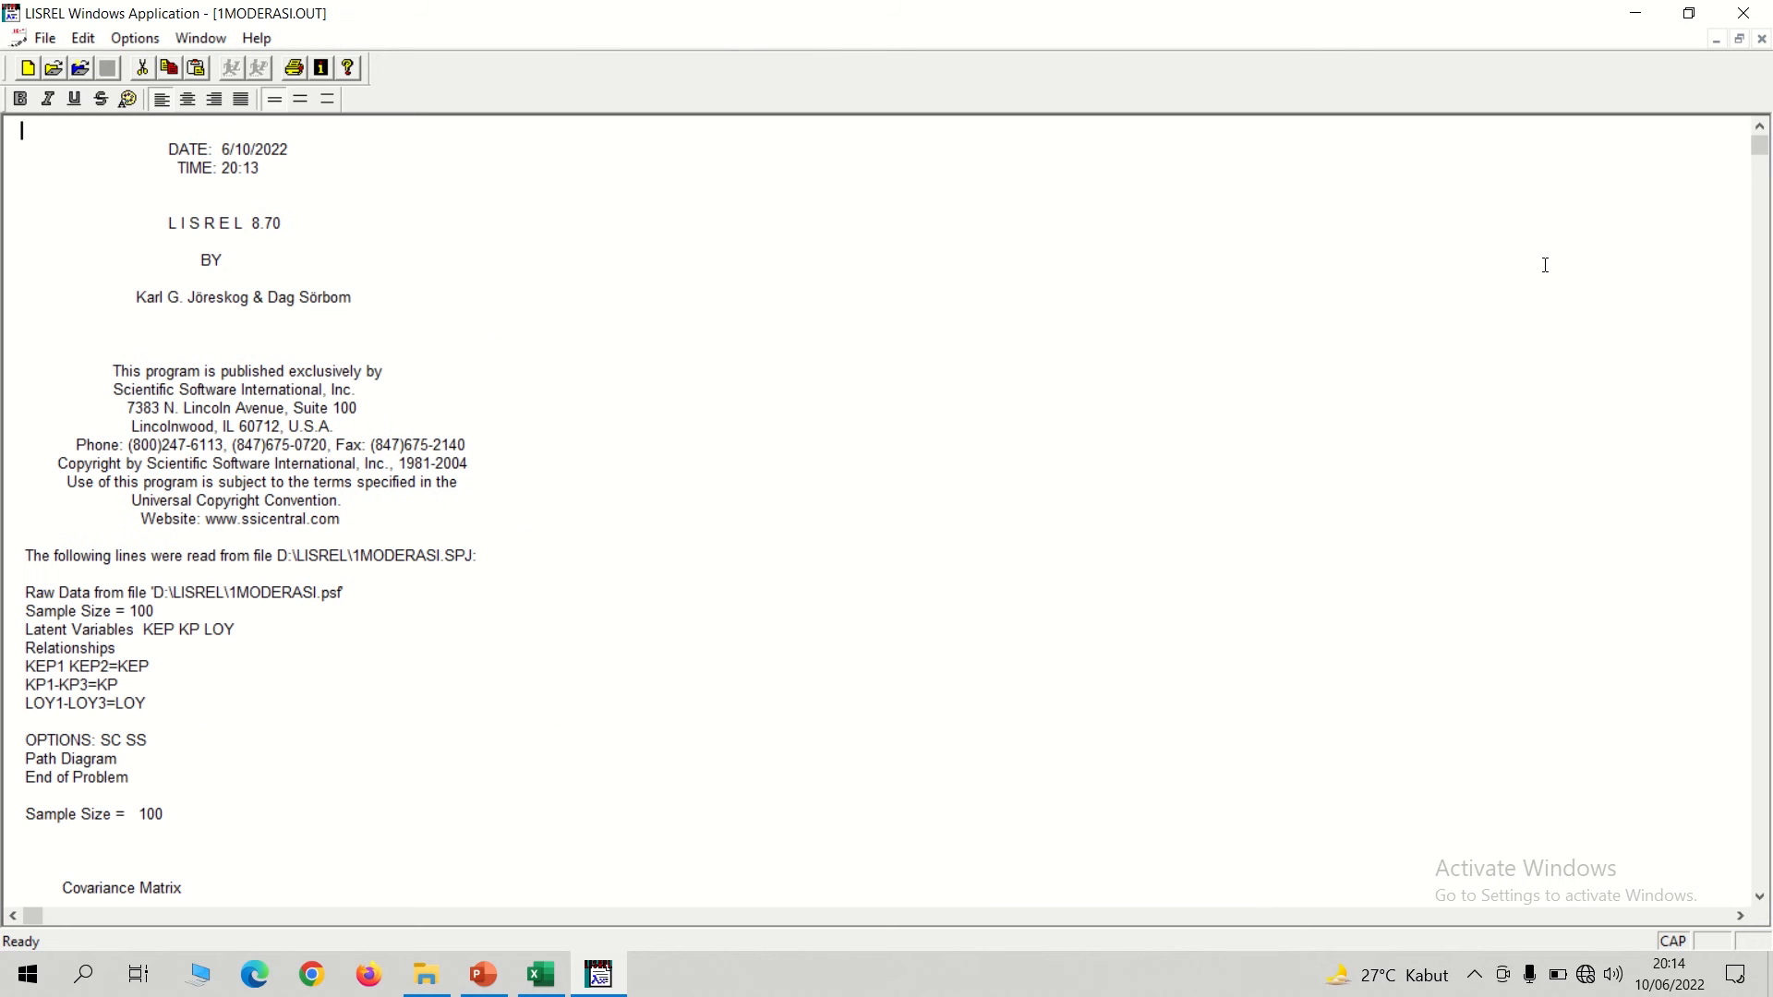
Copy the LAMBDA-X table of the Standardized Solution, from its heading down to the KP3 row.
{"action": "key", "text": "Down"}
{"action": "key", "text": "Down"}
{"action": "key", "text": "Down"}
{"action": "key", "text": "Down"}
{"action": "key", "text": "Down"}
{"action": "key", "text": "Down"}
{"action": "key", "text": "Down"}
{"action": "key", "text": "Down"}
{"action": "key", "text": "Down"}
{"action": "key", "text": "Down"}
{"action": "key", "text": "Down"}
{"action": "key", "text": "Down"}
{"action": "key", "text": "Down"}
{"action": "key", "text": "Down"}
{"action": "key", "text": "Down"}
{"action": "key", "text": "Down"}
{"action": "key", "text": "Down"}
{"action": "key", "text": "Down"}
{"action": "key", "text": "Down"}
{"action": "key", "text": "Down"}
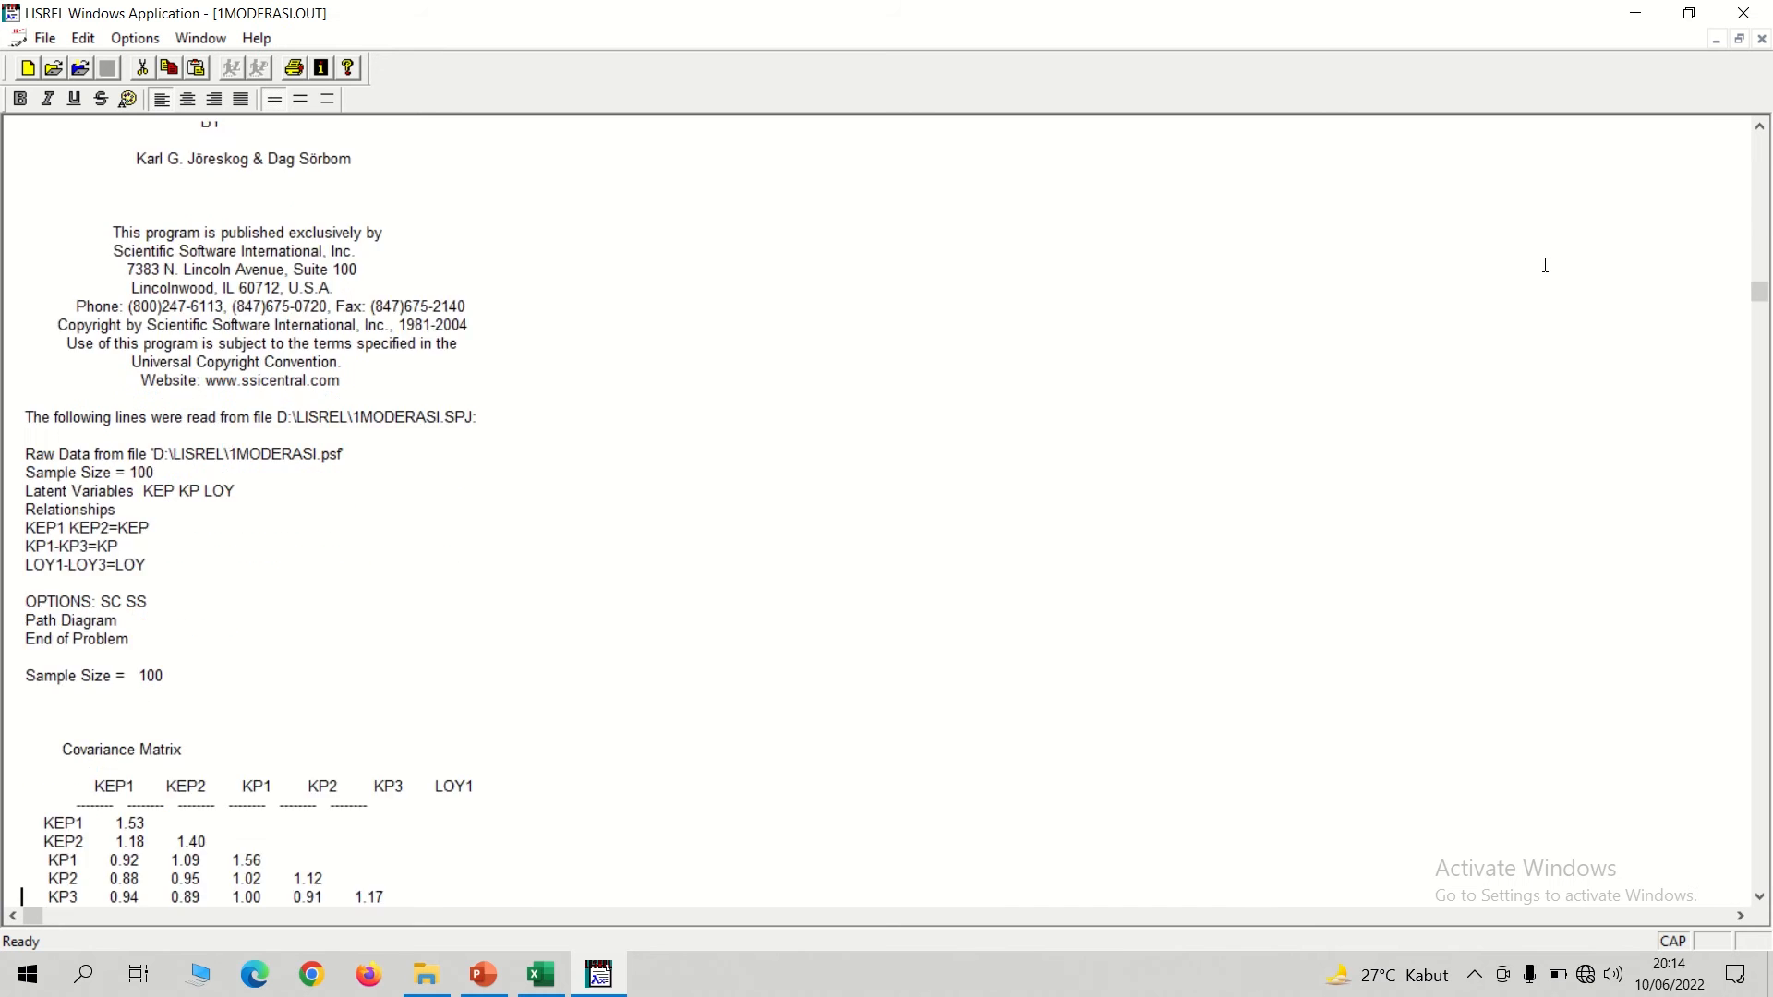
{"action": "key", "text": "Down"}
{"action": "key", "text": "Down"}
{"action": "key", "text": "Down"}
{"action": "key", "text": "Down"}
{"action": "key", "text": "Down"}
{"action": "key", "text": "Down"}
{"action": "key", "text": "Down"}
{"action": "key", "text": "Down"}
{"action": "key", "text": "Down"}
{"action": "key", "text": "Down"}
{"action": "key", "text": "Down"}
{"action": "key", "text": "Down"}
{"action": "key", "text": "Down"}
{"action": "key", "text": "Down"}
{"action": "key", "text": "Down"}
{"action": "key", "text": "Down"}
{"action": "key", "text": "Down"}
{"action": "key", "text": "Down"}
{"action": "key", "text": "Down"}
{"action": "key", "text": "Down"}
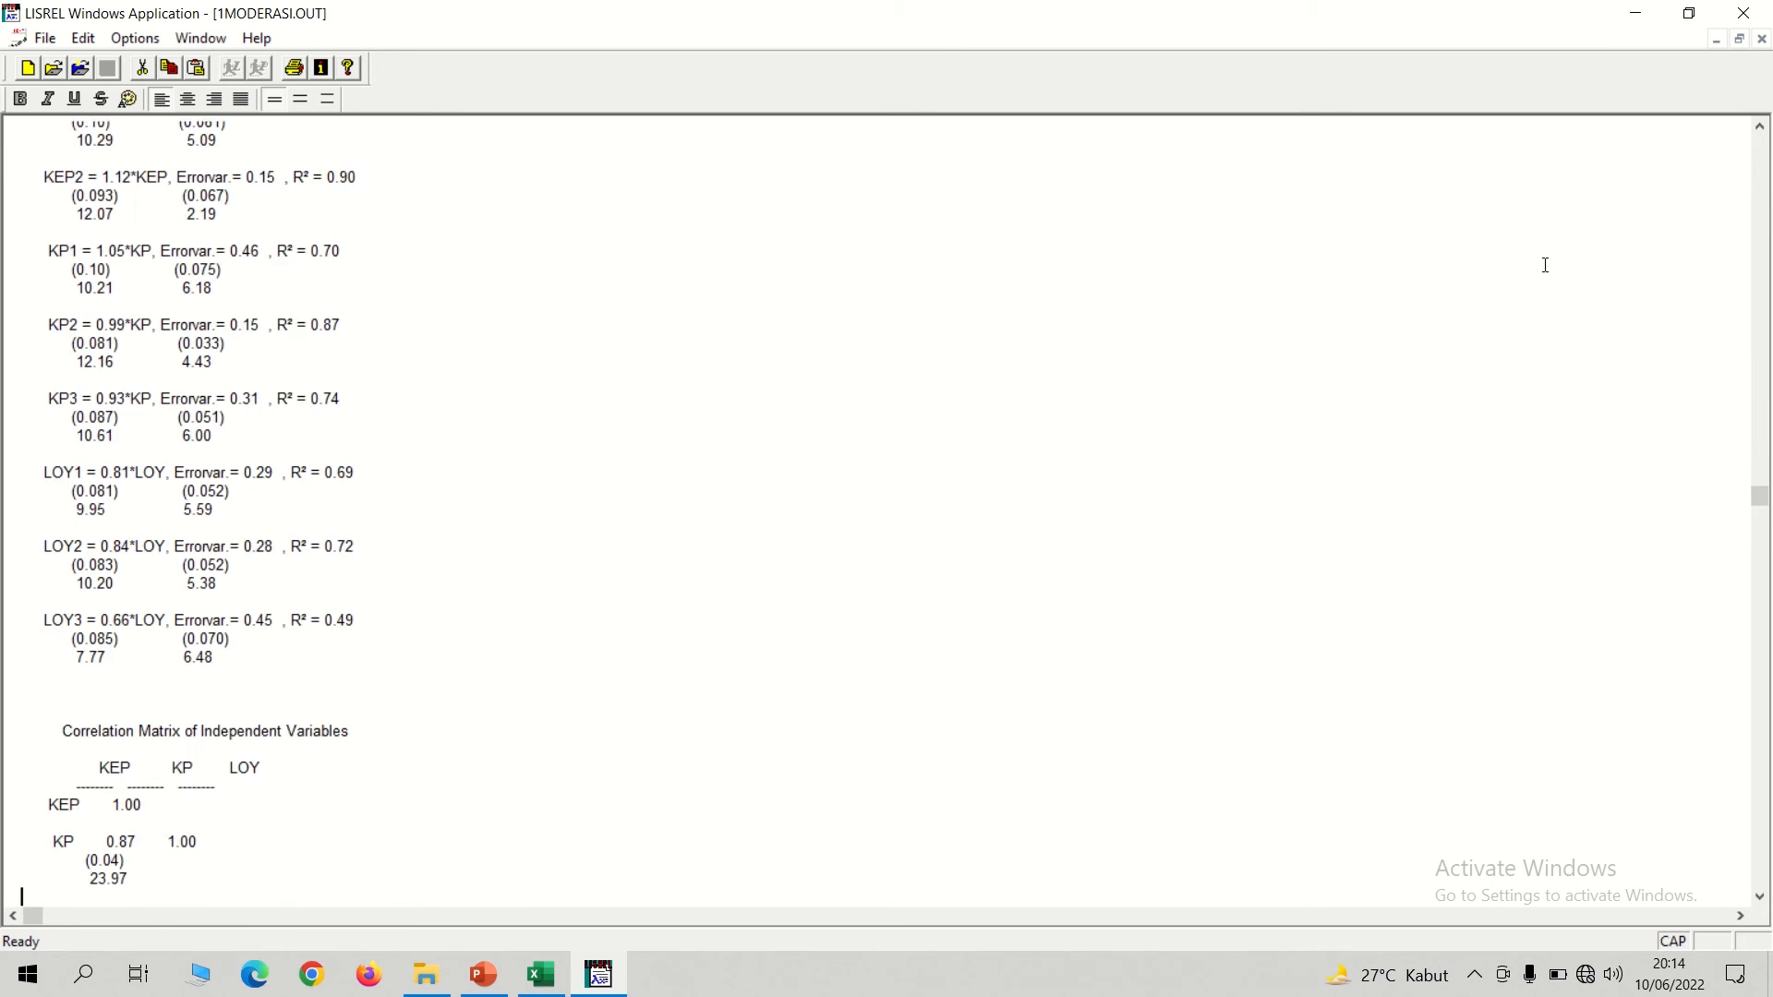
{"action": "key", "text": "Down"}
{"action": "key", "text": "Down"}
{"action": "key", "text": "Down"}
{"action": "key", "text": "Down"}
{"action": "key", "text": "Down"}
{"action": "key", "text": "Down"}
{"action": "key", "text": "Down"}
{"action": "key", "text": "Down"}
{"action": "key", "text": "Down"}
{"action": "key", "text": "Down"}
{"action": "key", "text": "Down"}
{"action": "key", "text": "Down"}
{"action": "key", "text": "Down"}
{"action": "key", "text": "Down"}
{"action": "key", "text": "Down"}
{"action": "key", "text": "Down"}
{"action": "key", "text": "Down"}
{"action": "key", "text": "Down"}
{"action": "key", "text": "Down"}
{"action": "key", "text": "Down"}
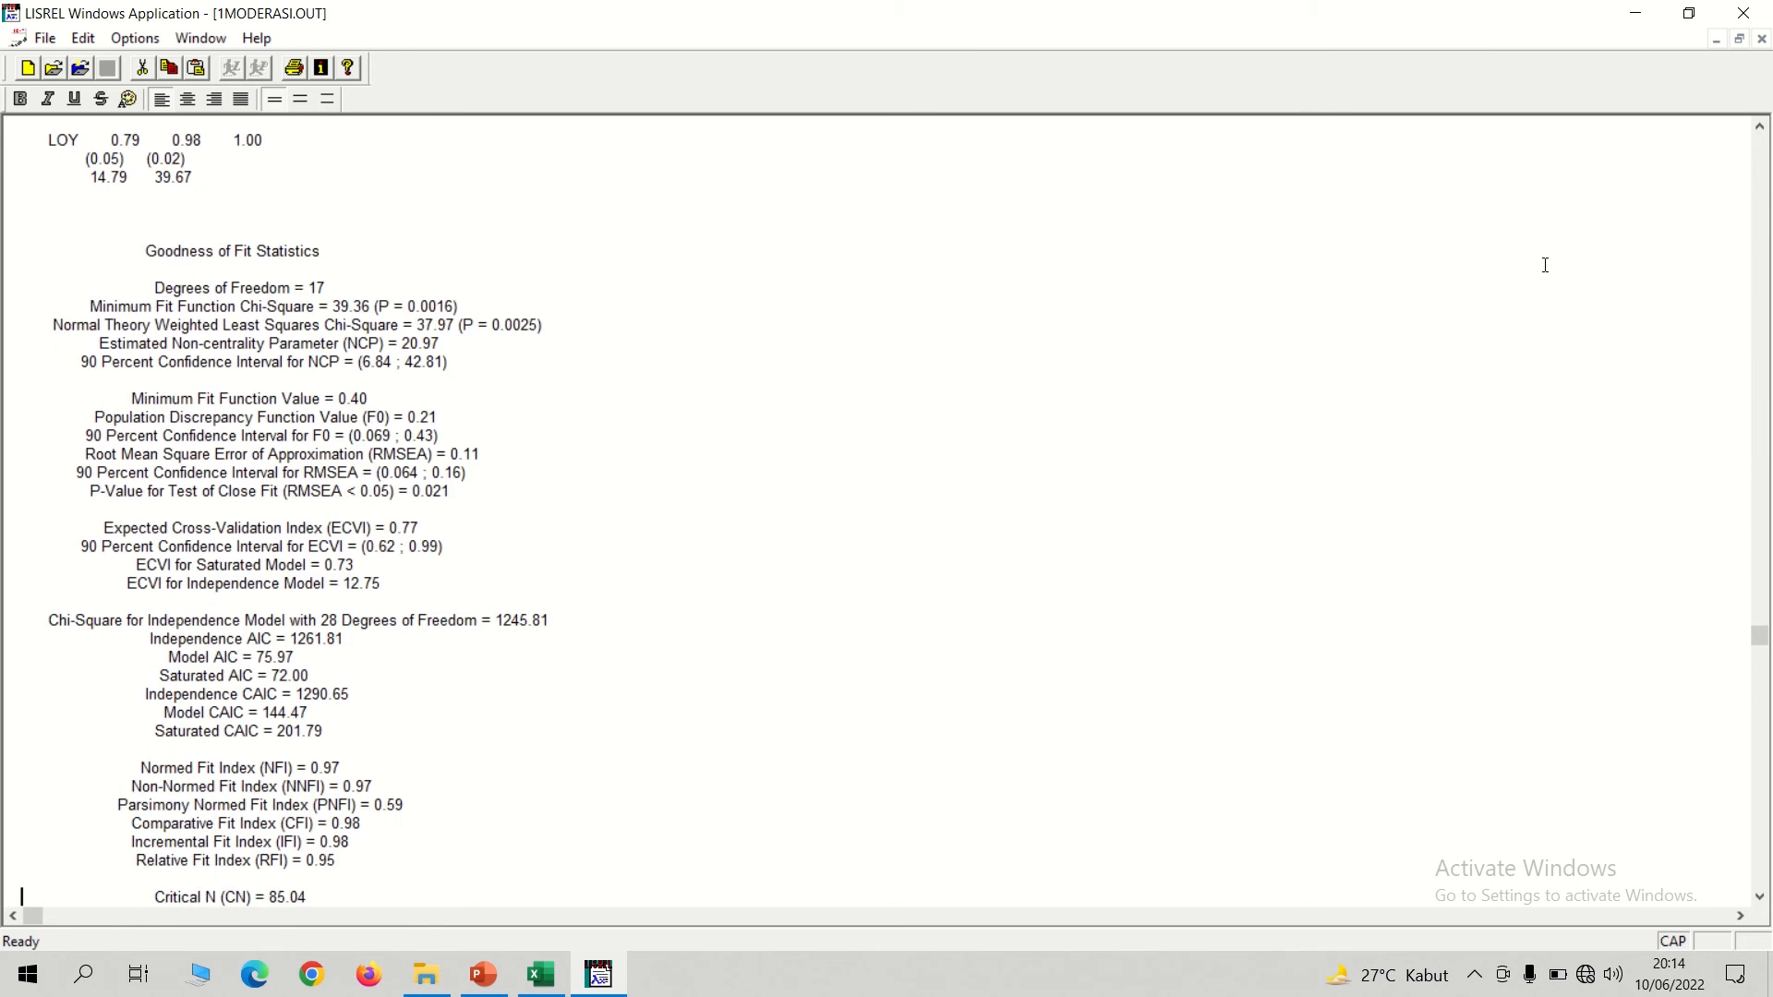
{"action": "key", "text": "Down"}
{"action": "key", "text": "Down"}
{"action": "key", "text": "Down"}
{"action": "key", "text": "Down"}
{"action": "key", "text": "Down"}
{"action": "key", "text": "Down"}
{"action": "key", "text": "Down"}
{"action": "key", "text": "Down"}
{"action": "key", "text": "Down"}
{"action": "key", "text": "Down"}
{"action": "key", "text": "Down"}
{"action": "key", "text": "Down"}
{"action": "key", "text": "Down"}
{"action": "key", "text": "Down"}
{"action": "key", "text": "Down"}
{"action": "key", "text": "Down"}
{"action": "key", "text": "Down"}
{"action": "key", "text": "Down"}
{"action": "key", "text": "Down"}
{"action": "key", "text": "Down"}
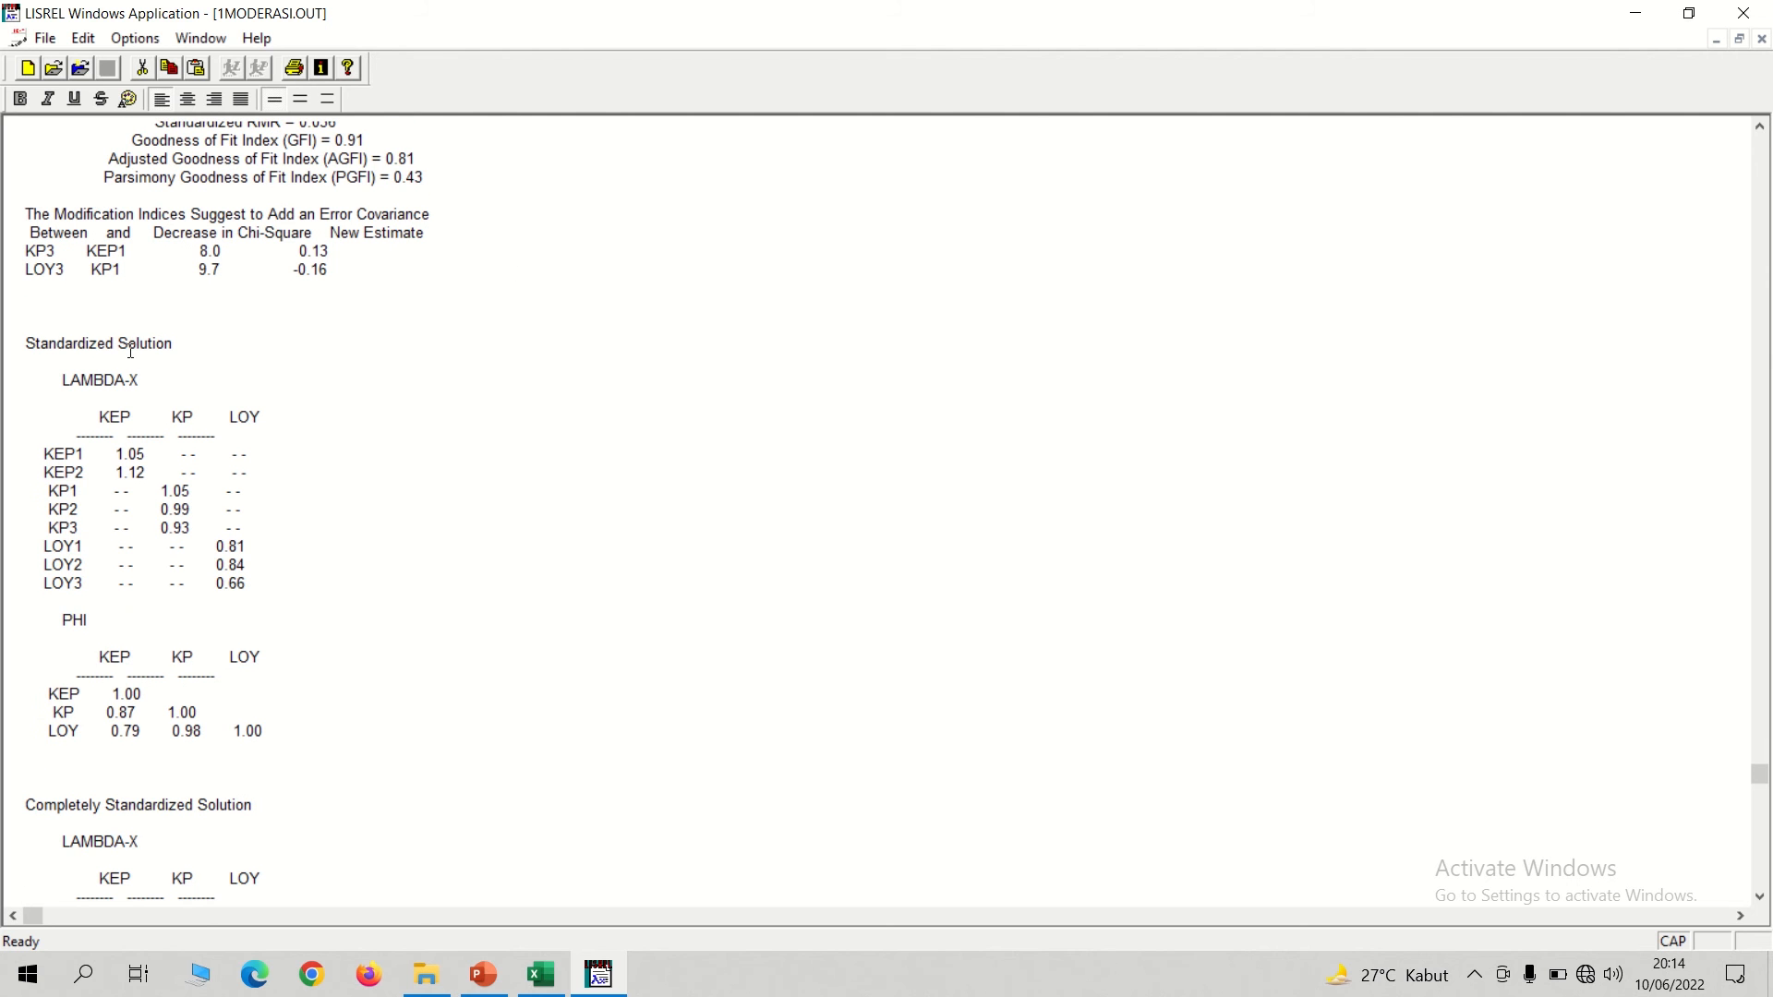
{"action": "left_click_drag", "start_coordinate": [57, 378], "coordinate": [263, 521]}
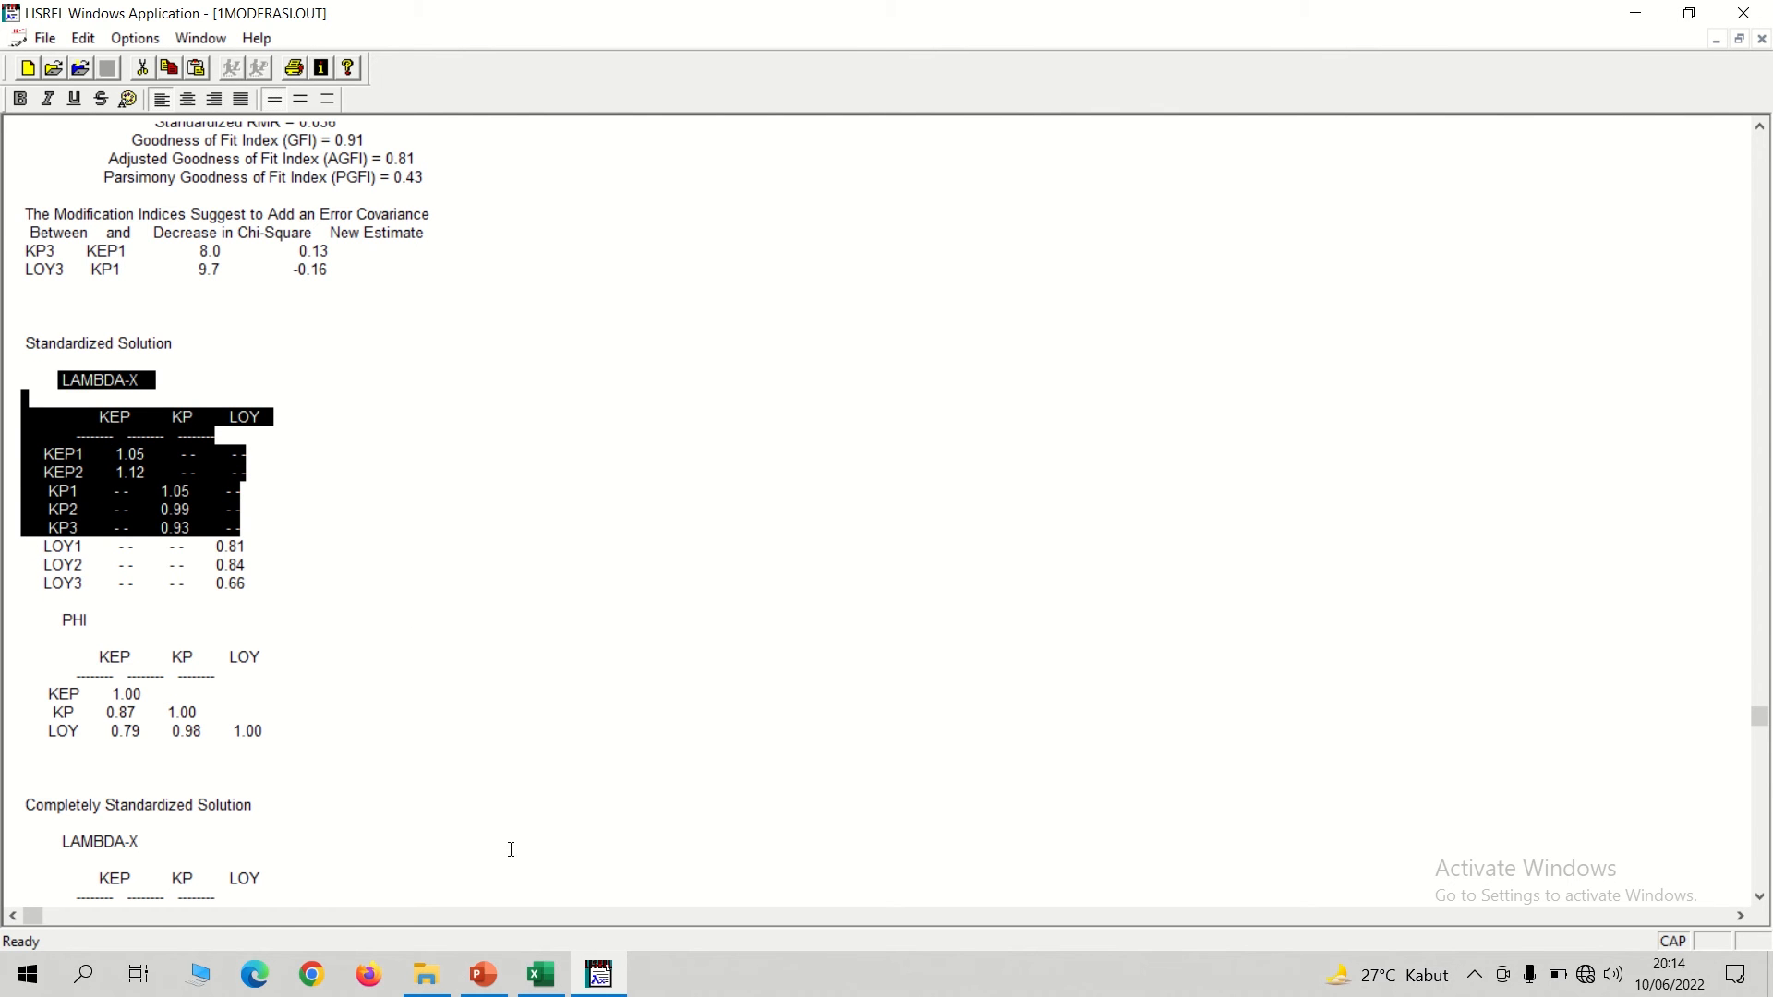
Switch to Excel and paste the LAMBDA-X table at H2 of the EFEK MODERASI sheet.
{"action": "left_click", "coordinate": [542, 975]}
{"action": "left_click", "coordinate": [354, 909]}
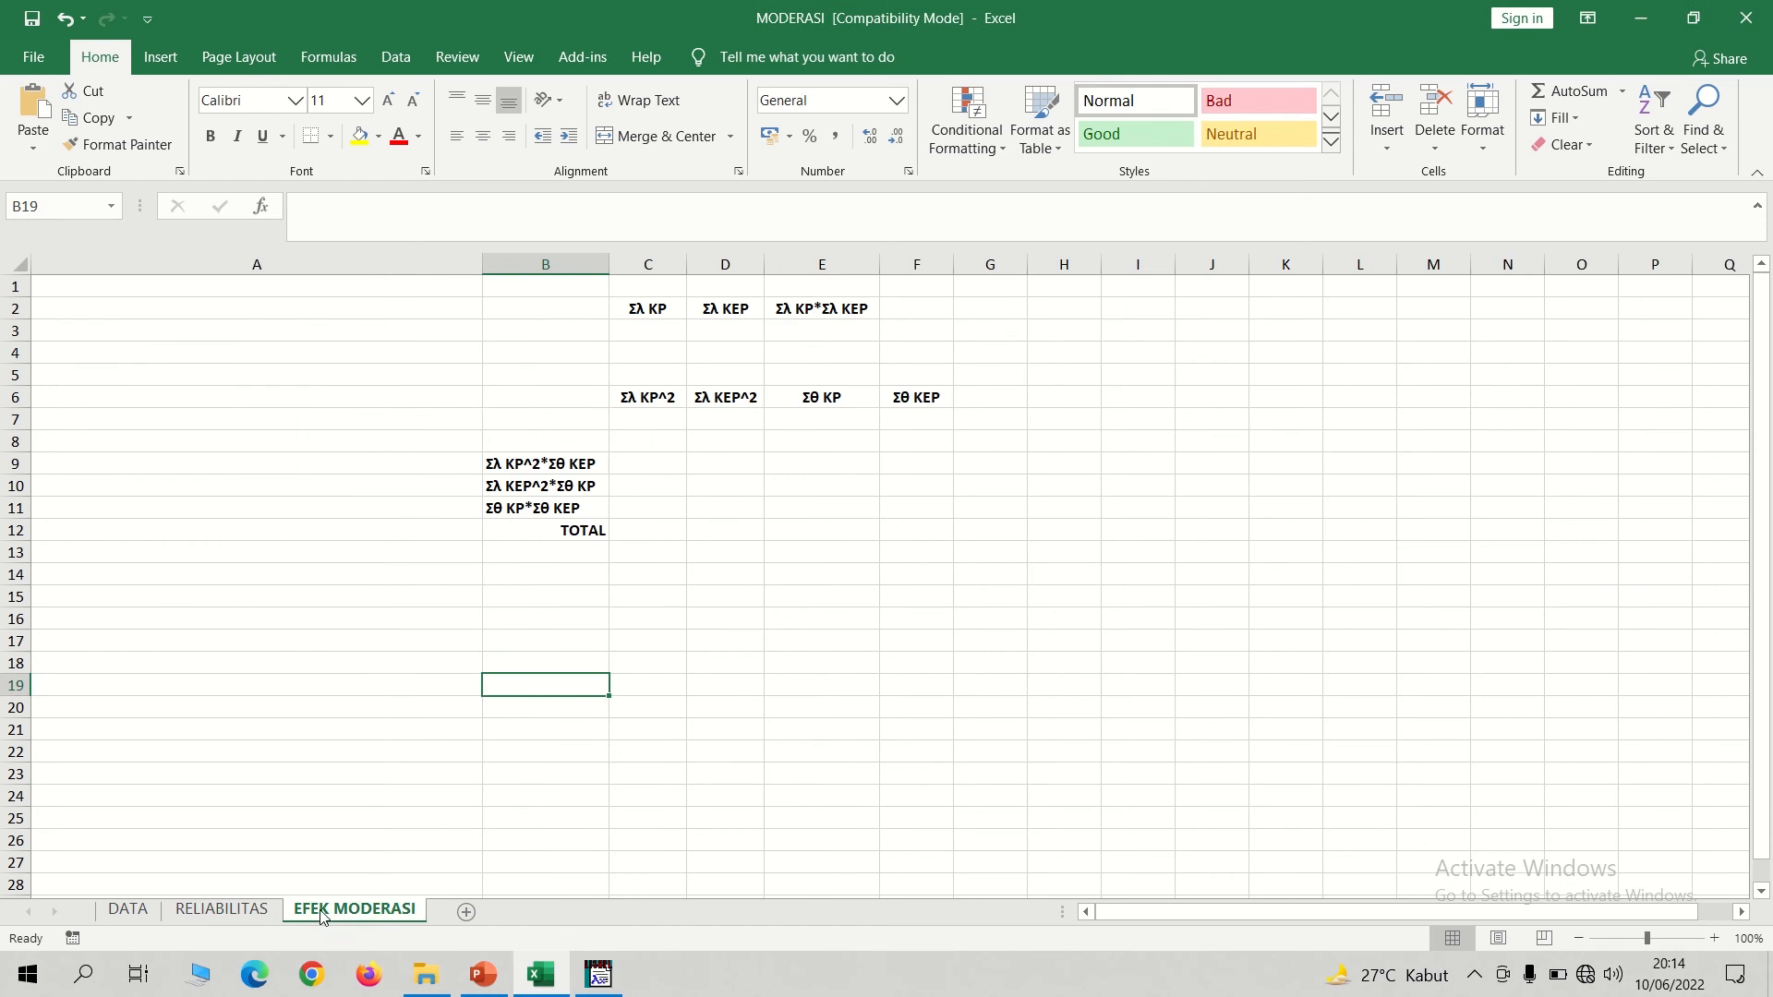
{"action": "left_click", "coordinate": [1127, 309]}
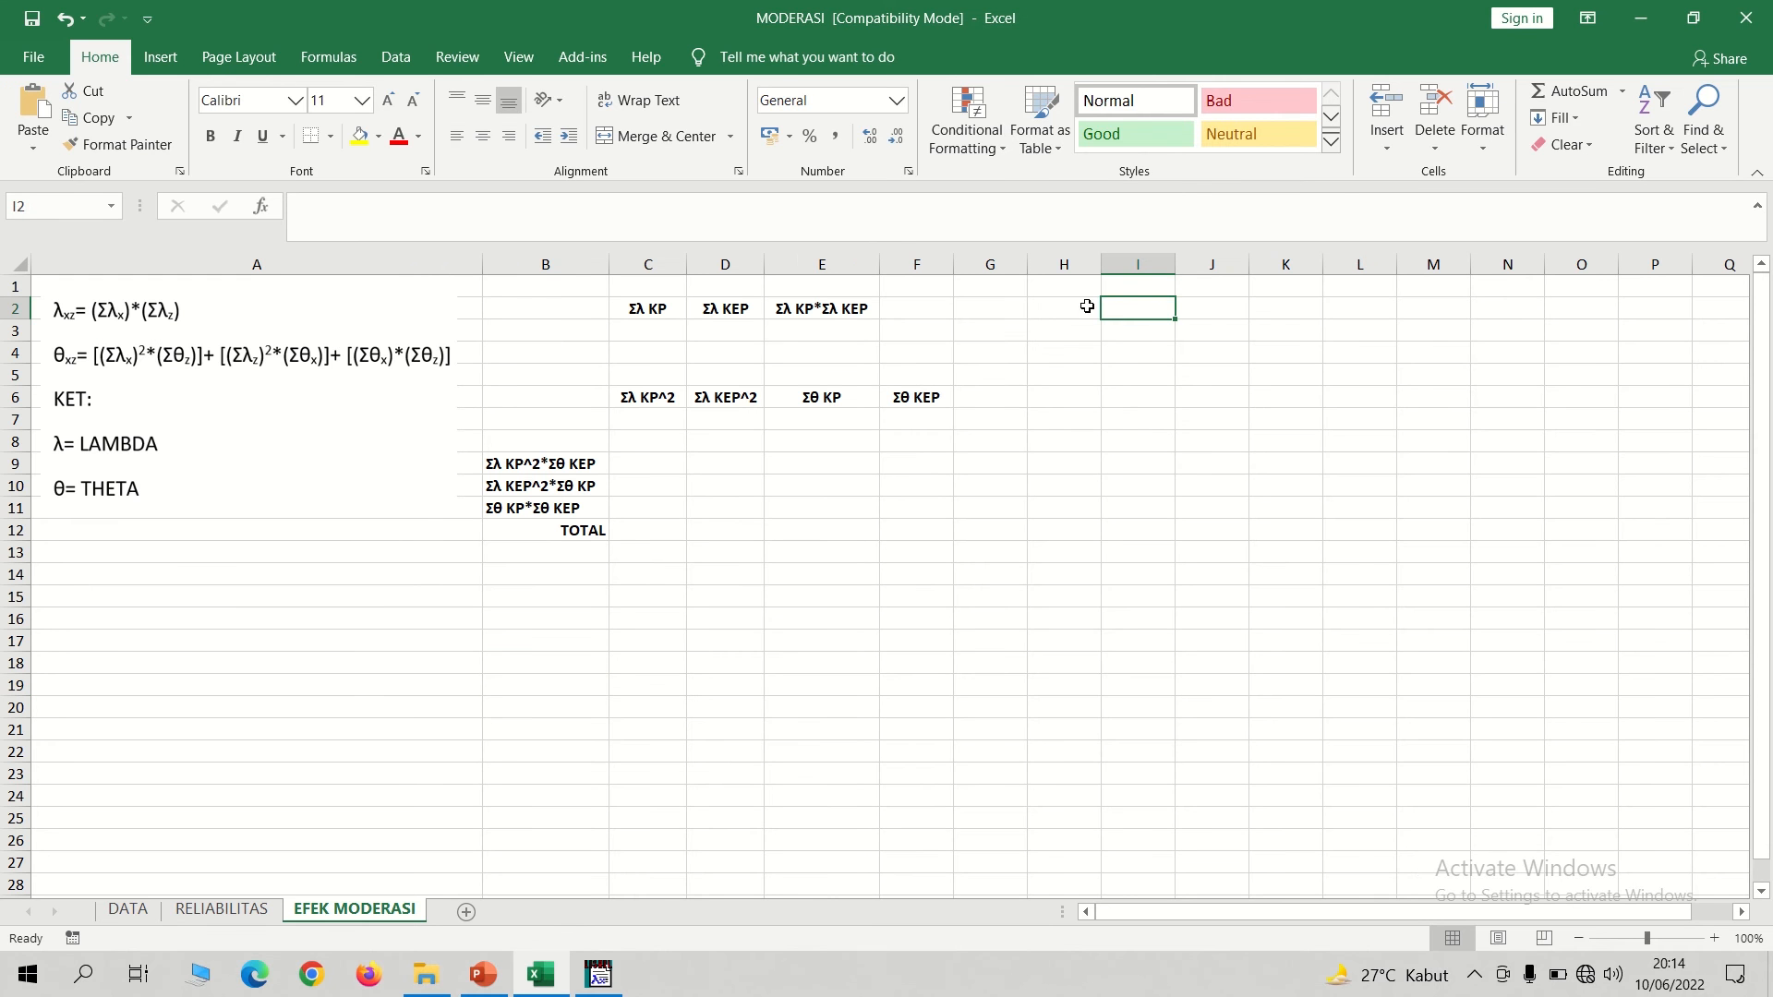
{"action": "left_click", "coordinate": [1087, 306]}
{"action": "type", "text": "LAMBDA-X  KEP KP LOY -------- -------- -------- KEP1 1.05 - - - - KEP2 1.12 - - - - KP1 - - 1.05 - - KP2 - - 0.99 - - KP3 - - 0.93 - -"}
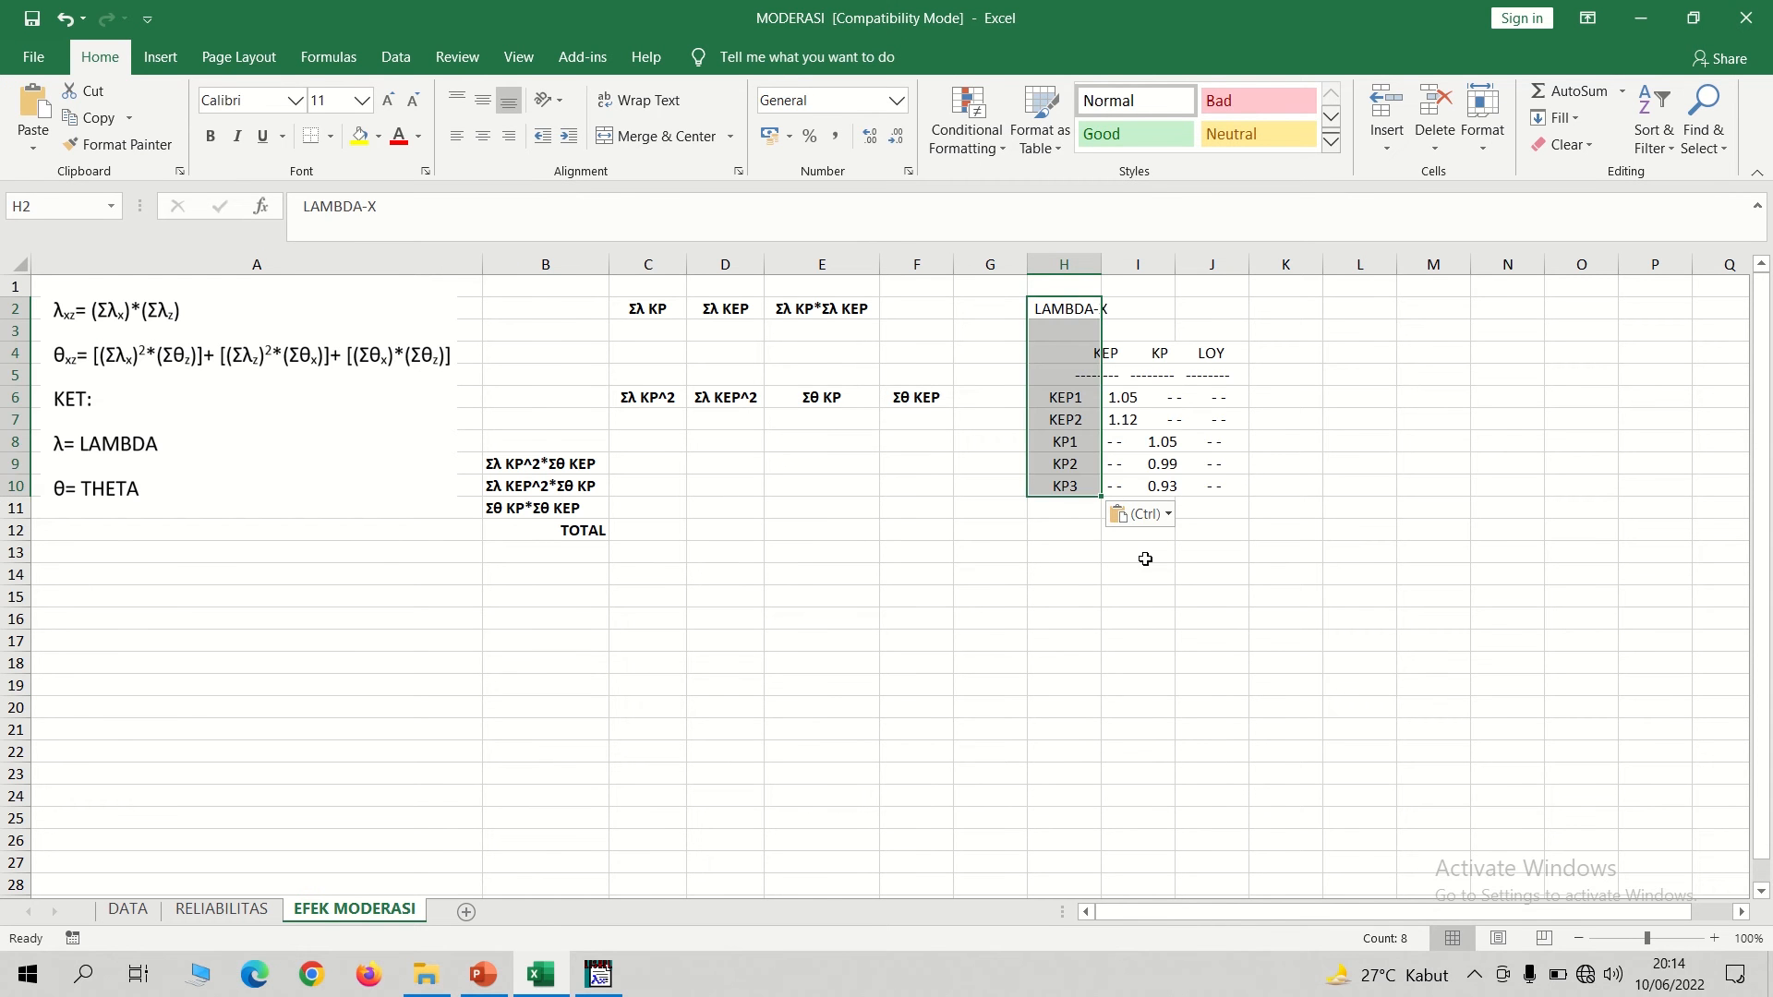
{"action": "left_click", "coordinate": [1145, 560]}
Return to the LISREL output and copy the first THETA-DELTA table of the Completely Standardized Solution, covering KEP1 through LOY1.
{"action": "key", "text": "alt+Tab"}
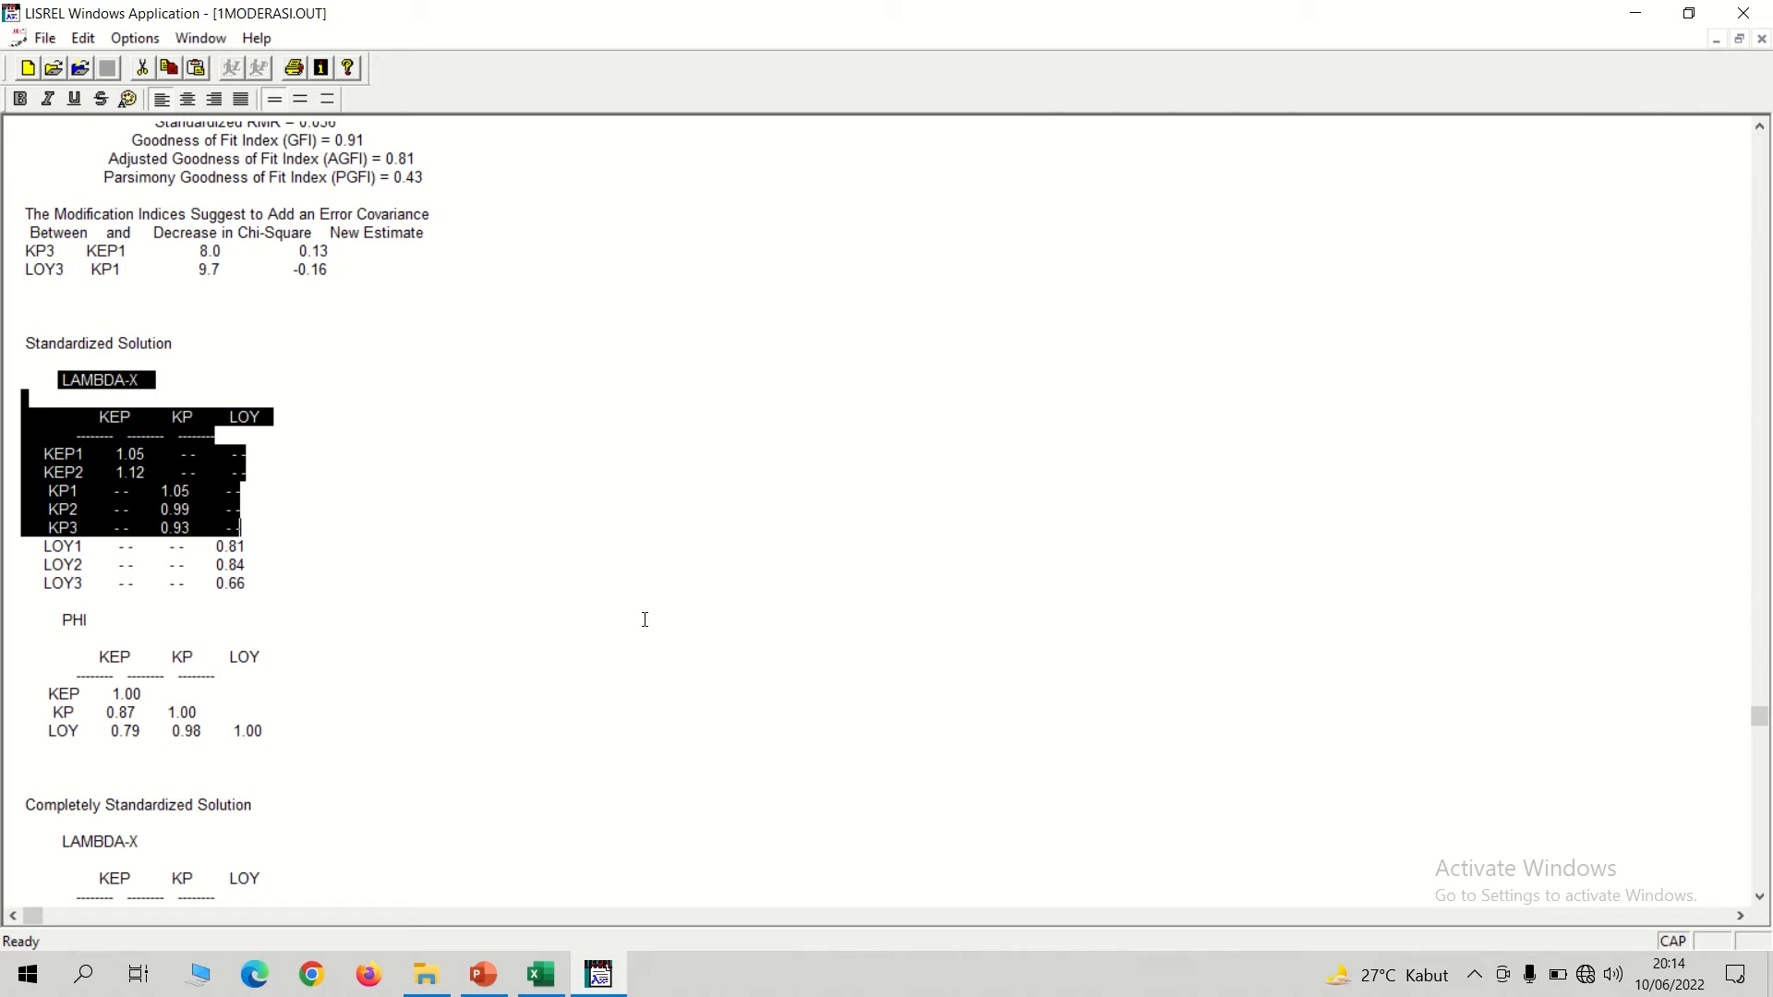
{"action": "left_click", "coordinate": [503, 647]}
{"action": "key", "text": "Down"}
{"action": "key", "text": "Down"}
{"action": "key", "text": "Down"}
{"action": "key", "text": "Down"}
{"action": "key", "text": "Down"}
{"action": "key", "text": "Down"}
{"action": "key", "text": "Down"}
{"action": "key", "text": "Down"}
{"action": "key", "text": "Down"}
{"action": "key", "text": "Down"}
{"action": "key", "text": "Down"}
{"action": "key", "text": "Down"}
{"action": "key", "text": "Down"}
{"action": "key", "text": "Down"}
{"action": "key", "text": "Down"}
{"action": "key", "text": "Down"}
{"action": "key", "text": "Down"}
{"action": "key", "text": "Down"}
{"action": "key", "text": "Down"}
{"action": "key", "text": "Down"}
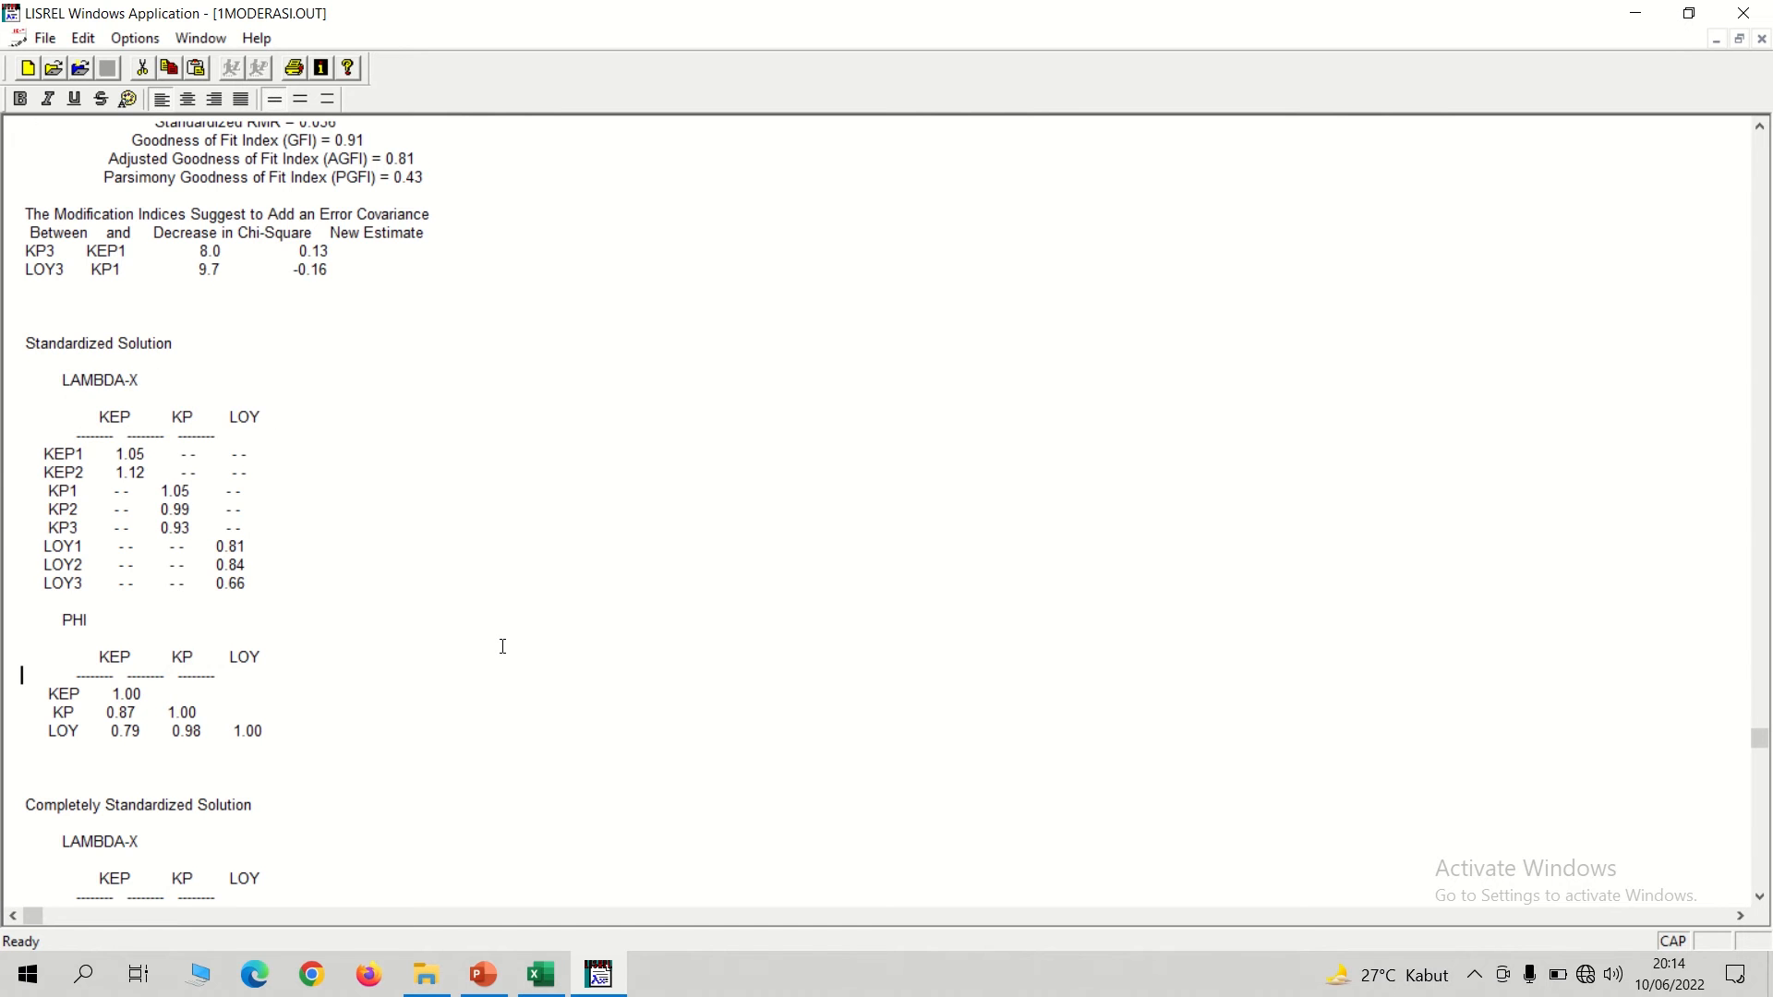
{"action": "key", "text": "Down"}
{"action": "key", "text": "Down"}
{"action": "key", "text": "Down"}
{"action": "key", "text": "Down"}
{"action": "key", "text": "Down"}
{"action": "key", "text": "Down"}
{"action": "key", "text": "Down"}
{"action": "key", "text": "Down"}
{"action": "key", "text": "Down"}
{"action": "key", "text": "Down"}
{"action": "key", "text": "Down"}
{"action": "key", "text": "Down"}
{"action": "key", "text": "Down"}
{"action": "key", "text": "Down"}
{"action": "key", "text": "Down"}
{"action": "key", "text": "Down"}
{"action": "key", "text": "Down"}
{"action": "key", "text": "Down"}
{"action": "key", "text": "Down"}
{"action": "key", "text": "Down"}
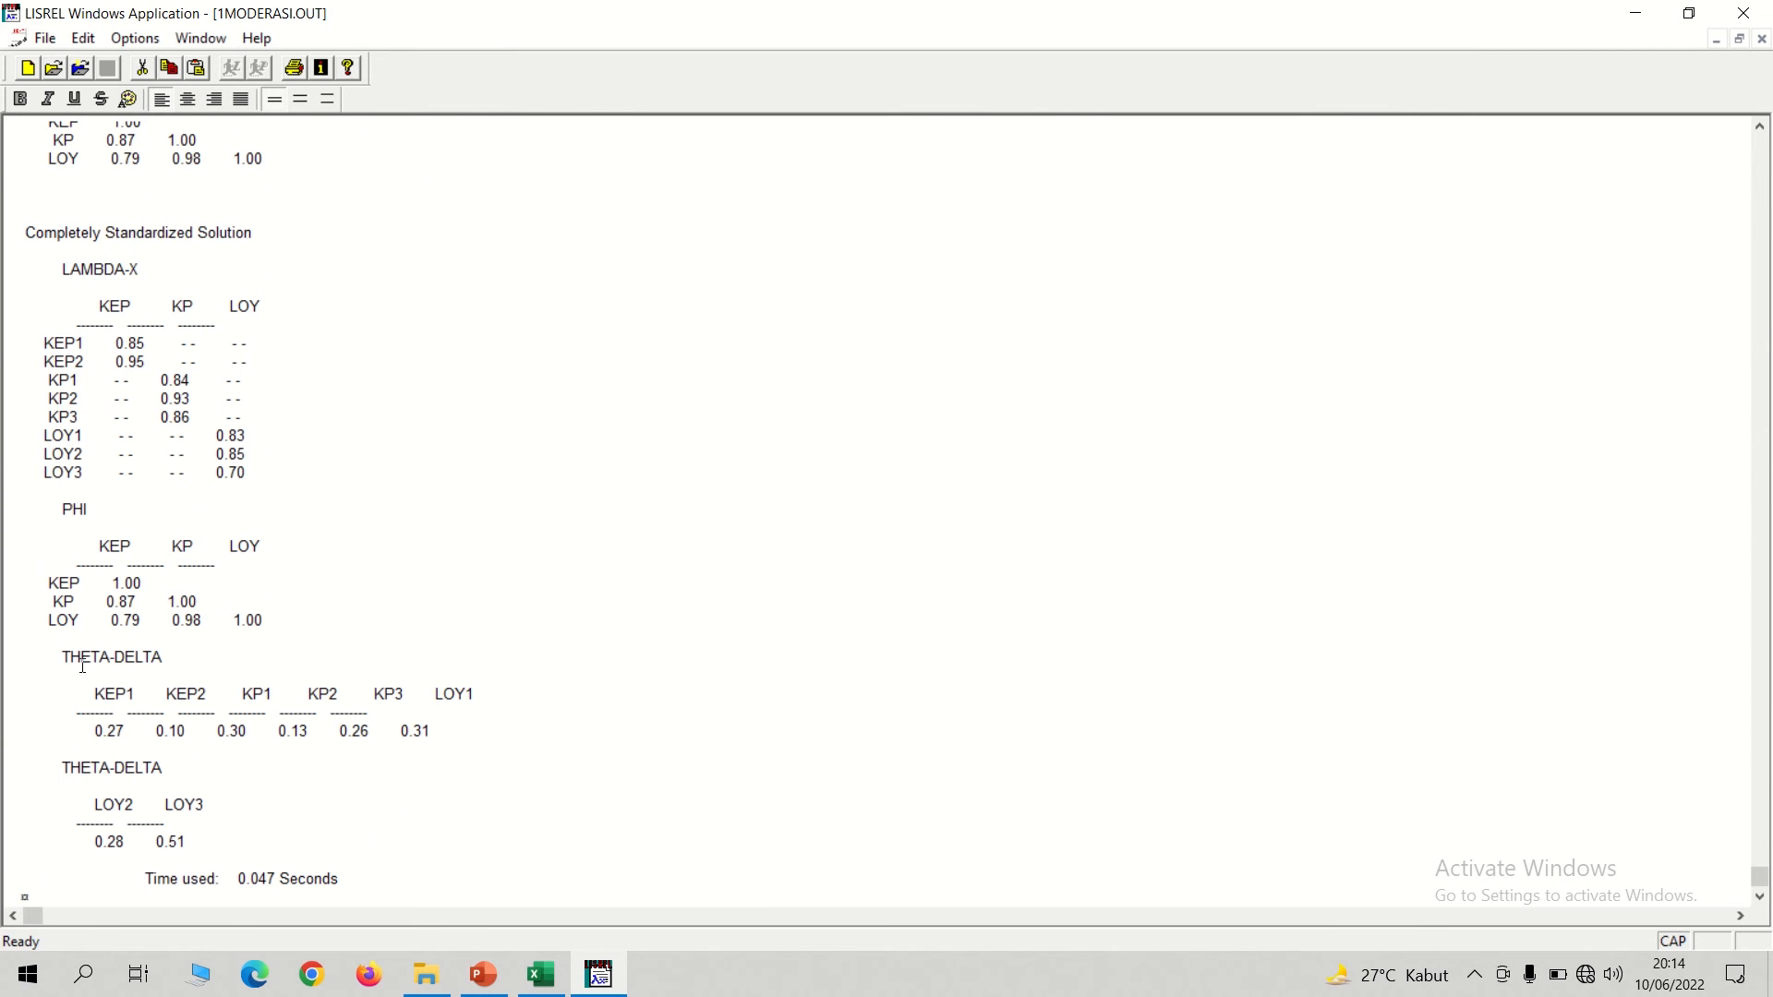
{"action": "left_click", "coordinate": [59, 657]}
{"action": "left_click_drag", "start_coordinate": [64, 659], "coordinate": [380, 729]}
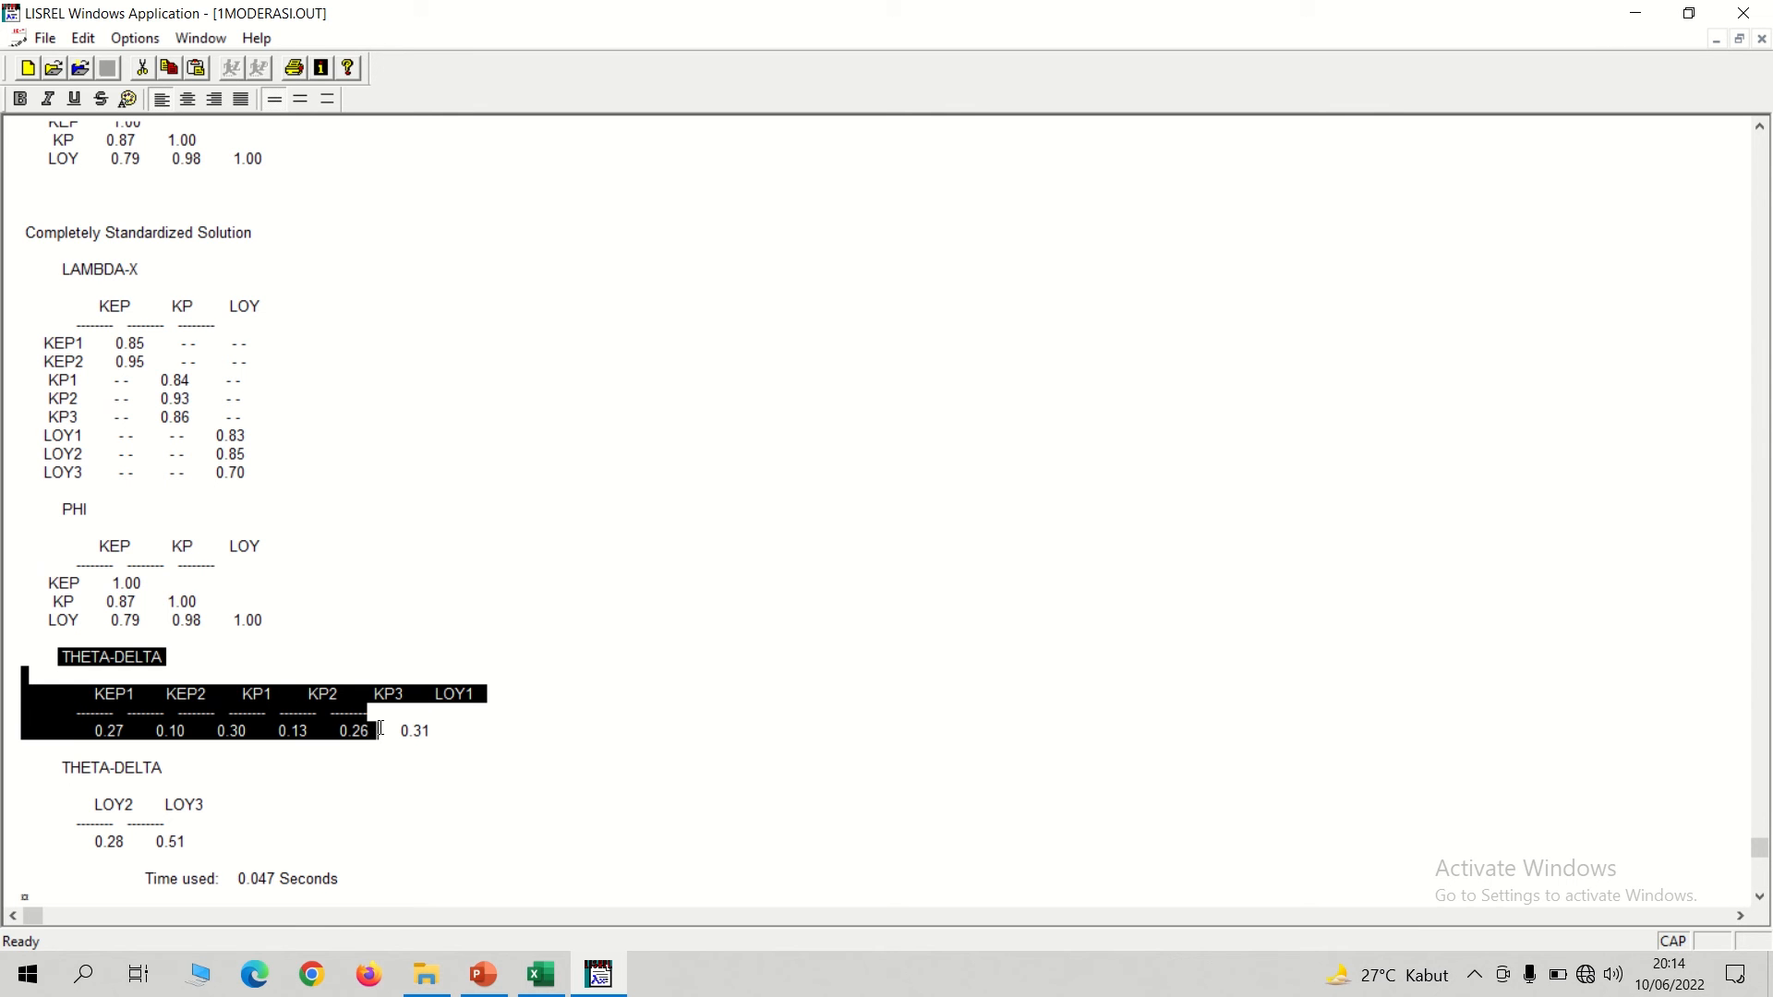
{"action": "left_click_drag", "start_coordinate": [379, 729], "coordinate": [449, 734]}
{"action": "left_click", "coordinate": [79, 701]}
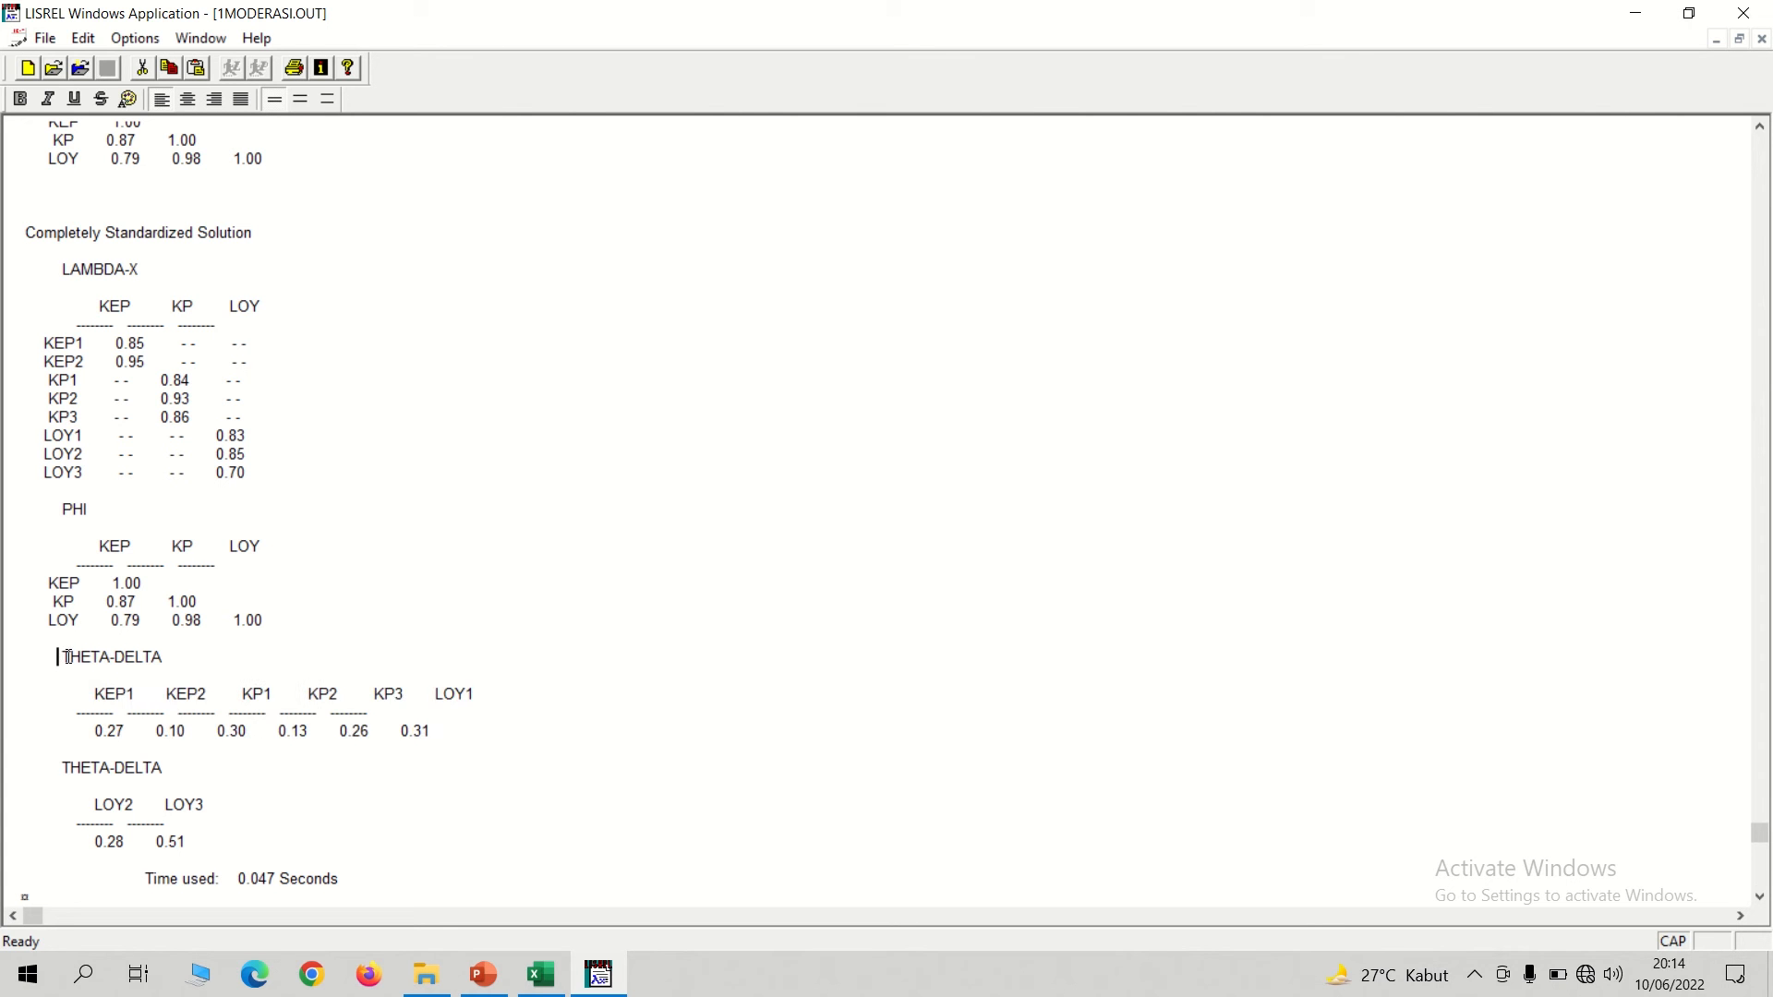
{"action": "left_click_drag", "start_coordinate": [59, 657], "coordinate": [456, 730]}
{"action": "key", "text": "ctrl+c"}
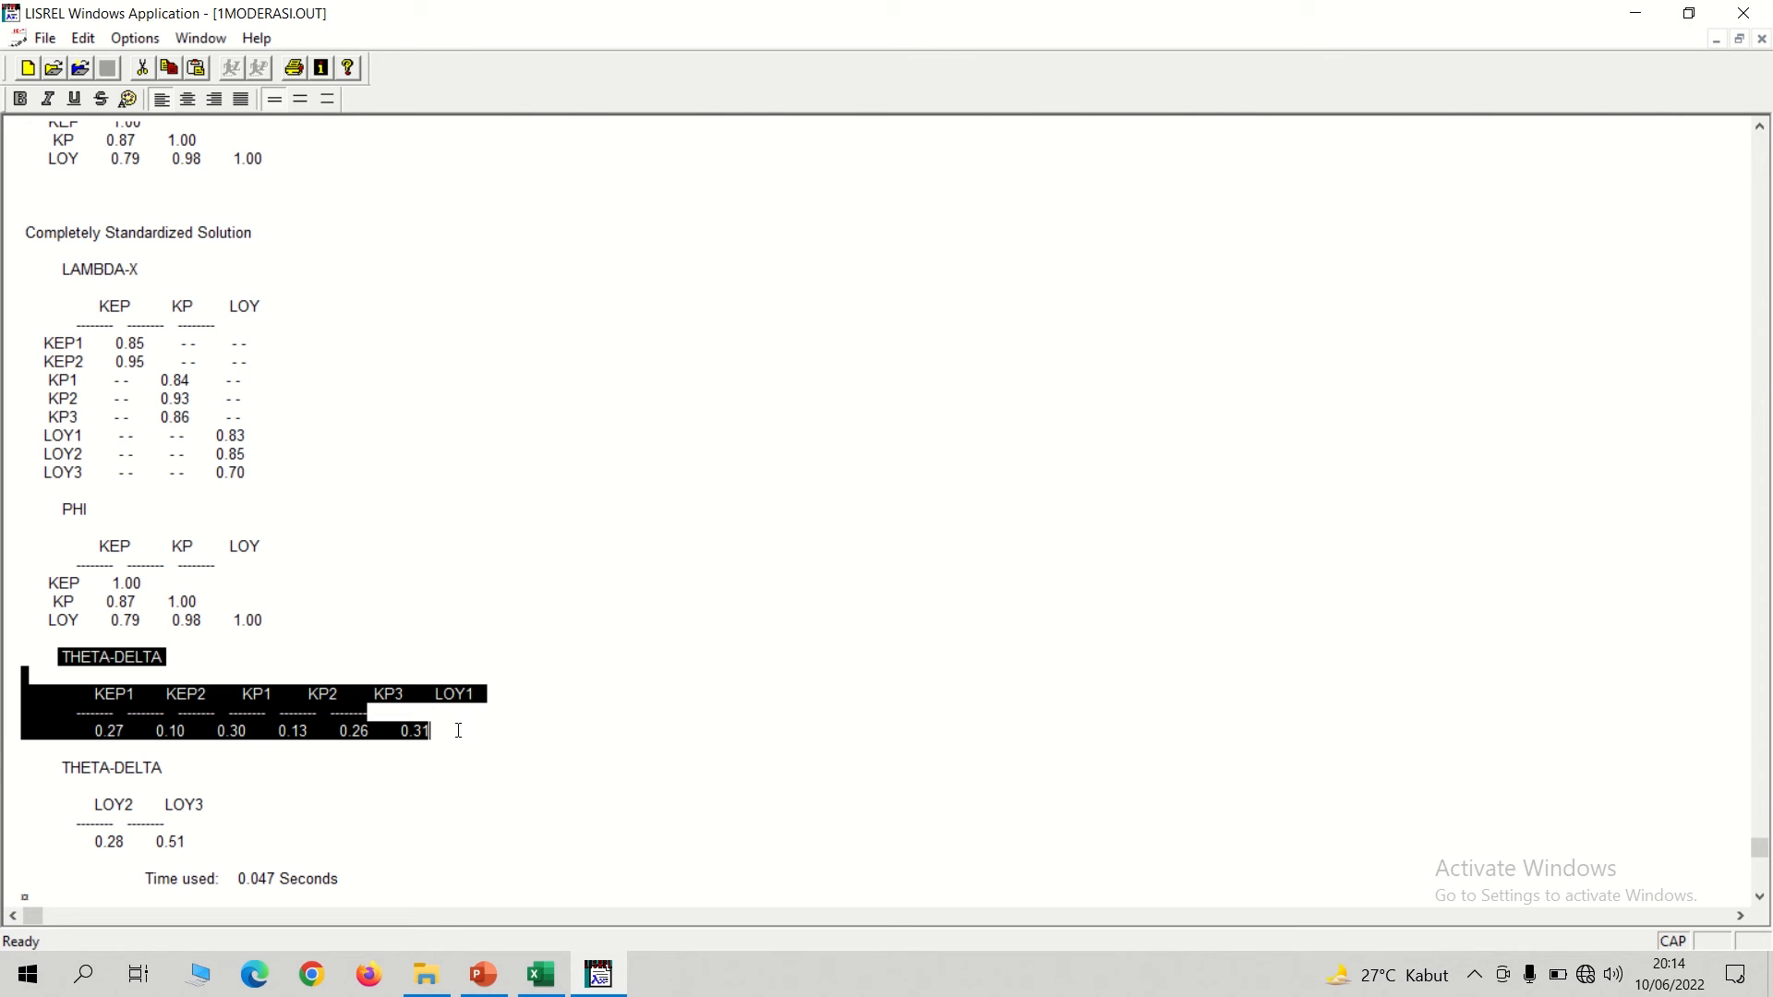
Switch to Excel and paste the THETA-DELTA table at H13 of the EFEK MODERASI sheet.
{"action": "left_click", "coordinate": [540, 974]}
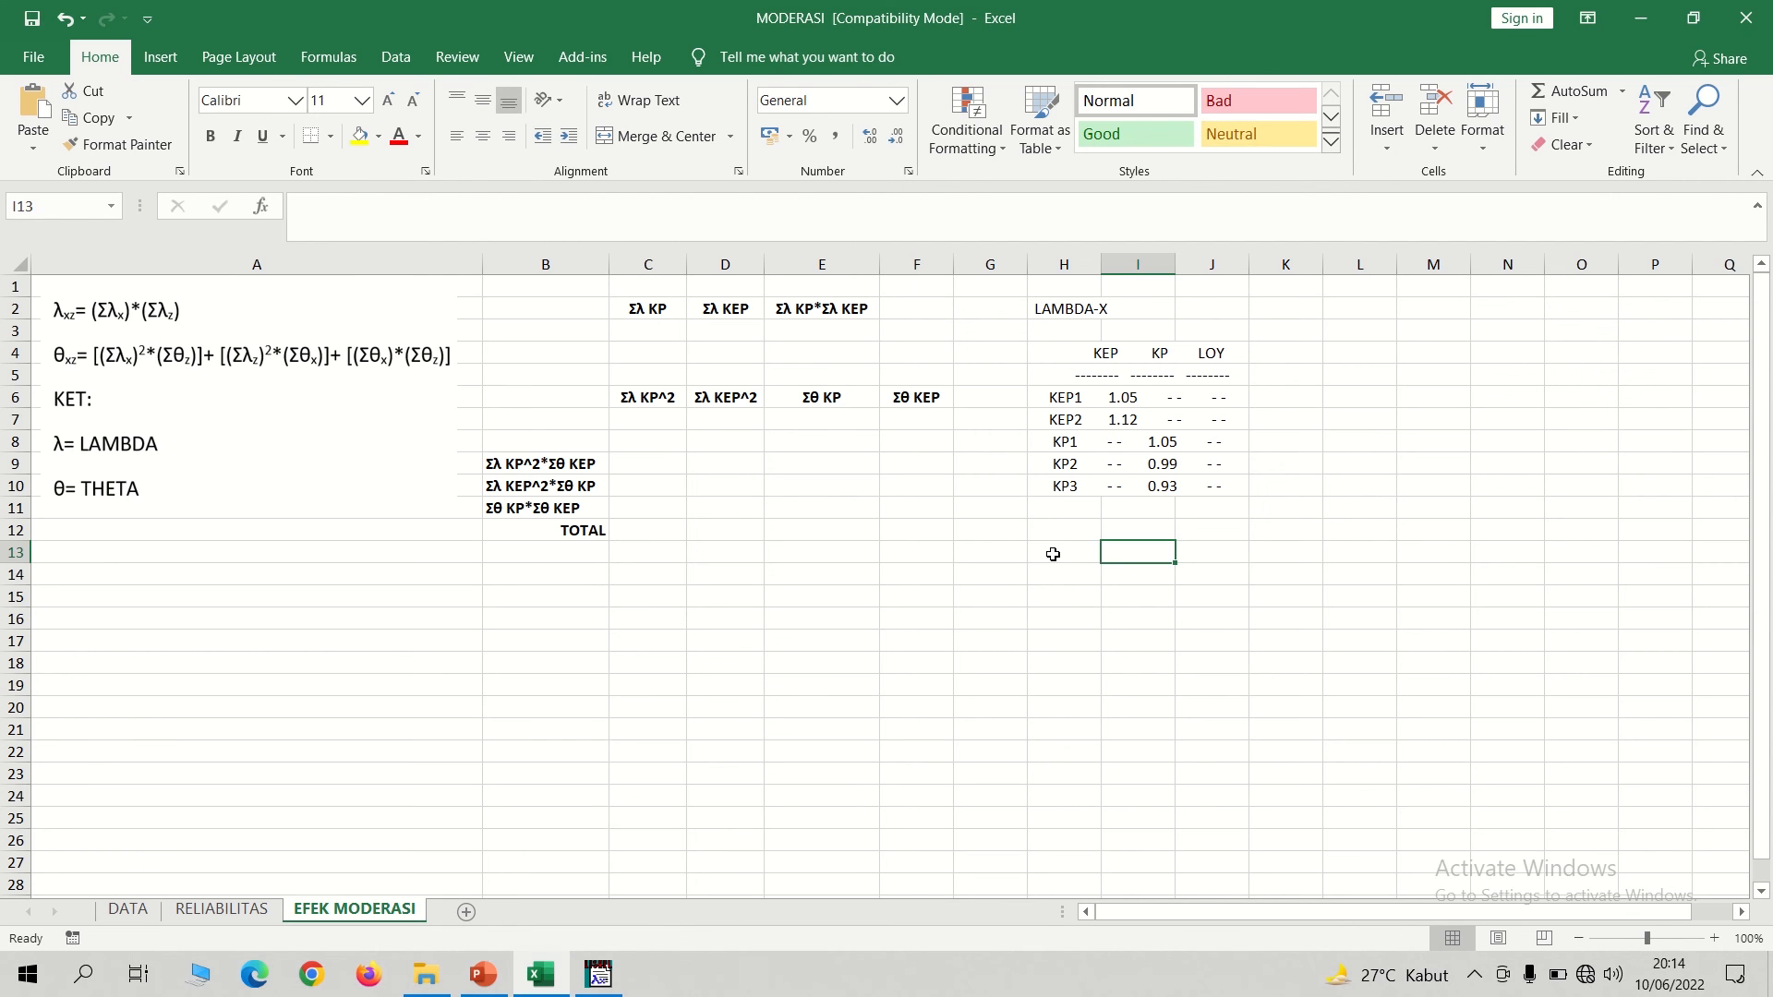
{"action": "left_click", "coordinate": [1051, 552]}
{"action": "key", "text": "ctrl+v"}
{"action": "left_click", "coordinate": [1430, 524]}
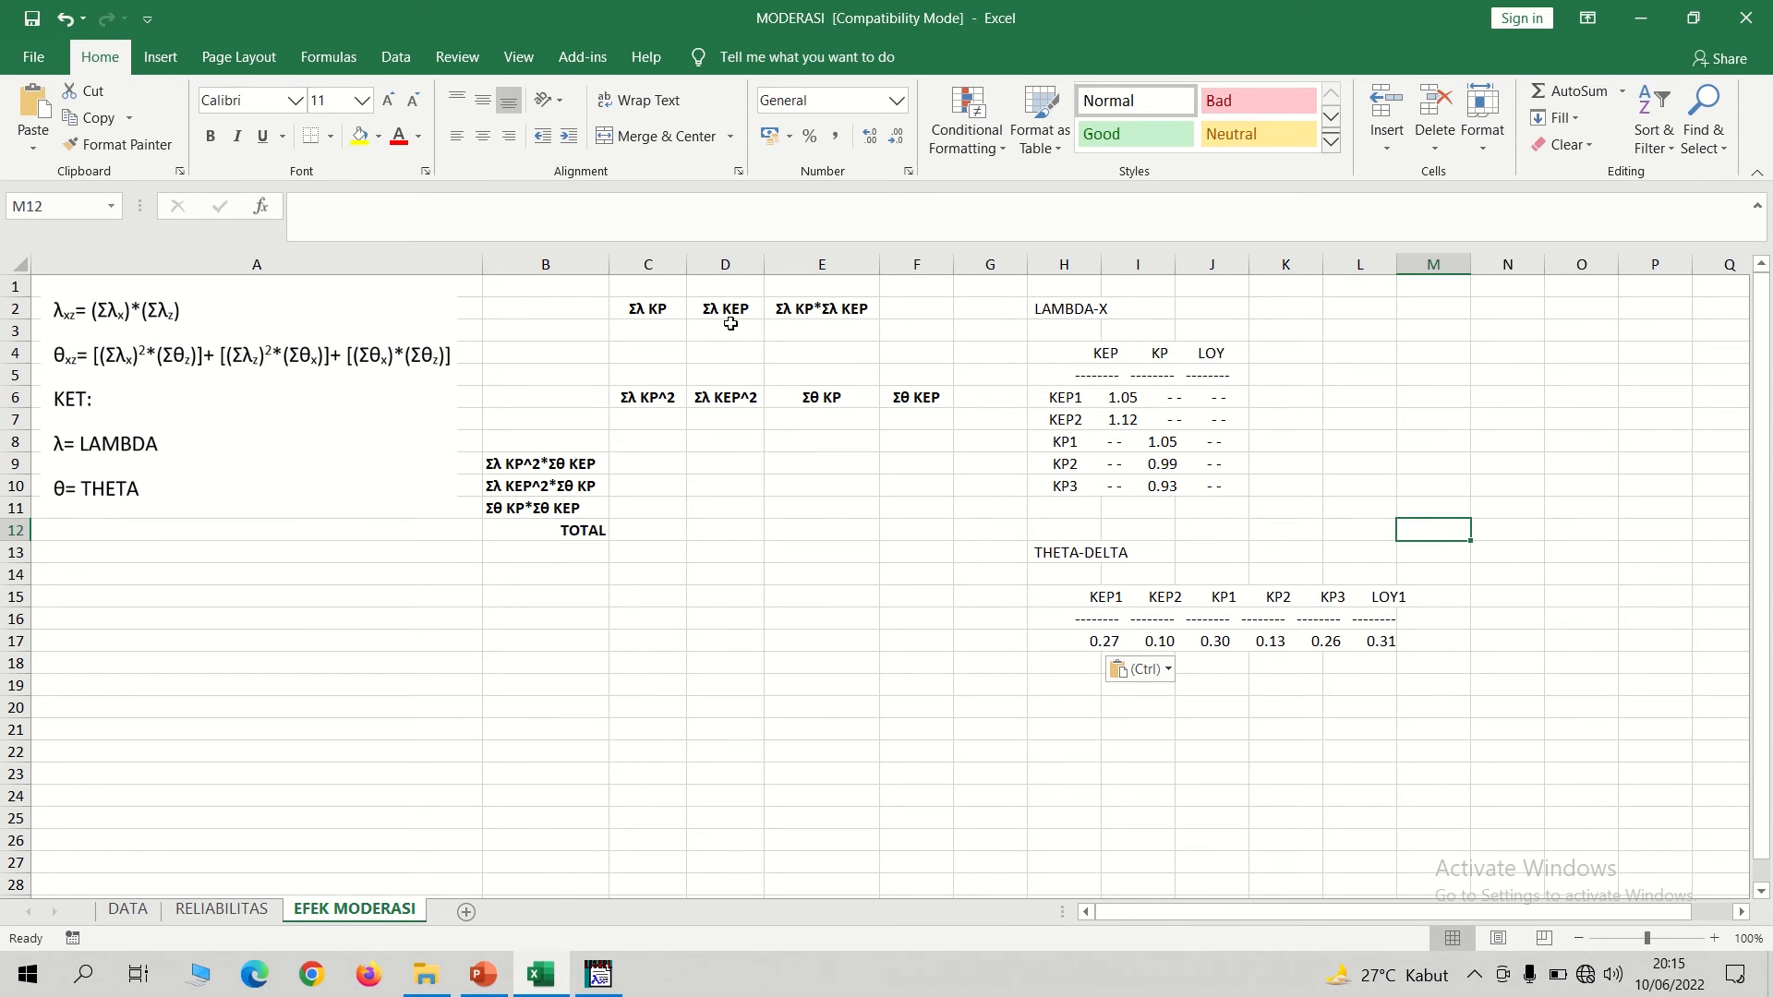
Relabel the headers C2, D2 and E2 as Σλ KEP, Σλ KP and Σλ KEP*Σλ KP.
{"action": "left_click", "coordinate": [673, 327]}
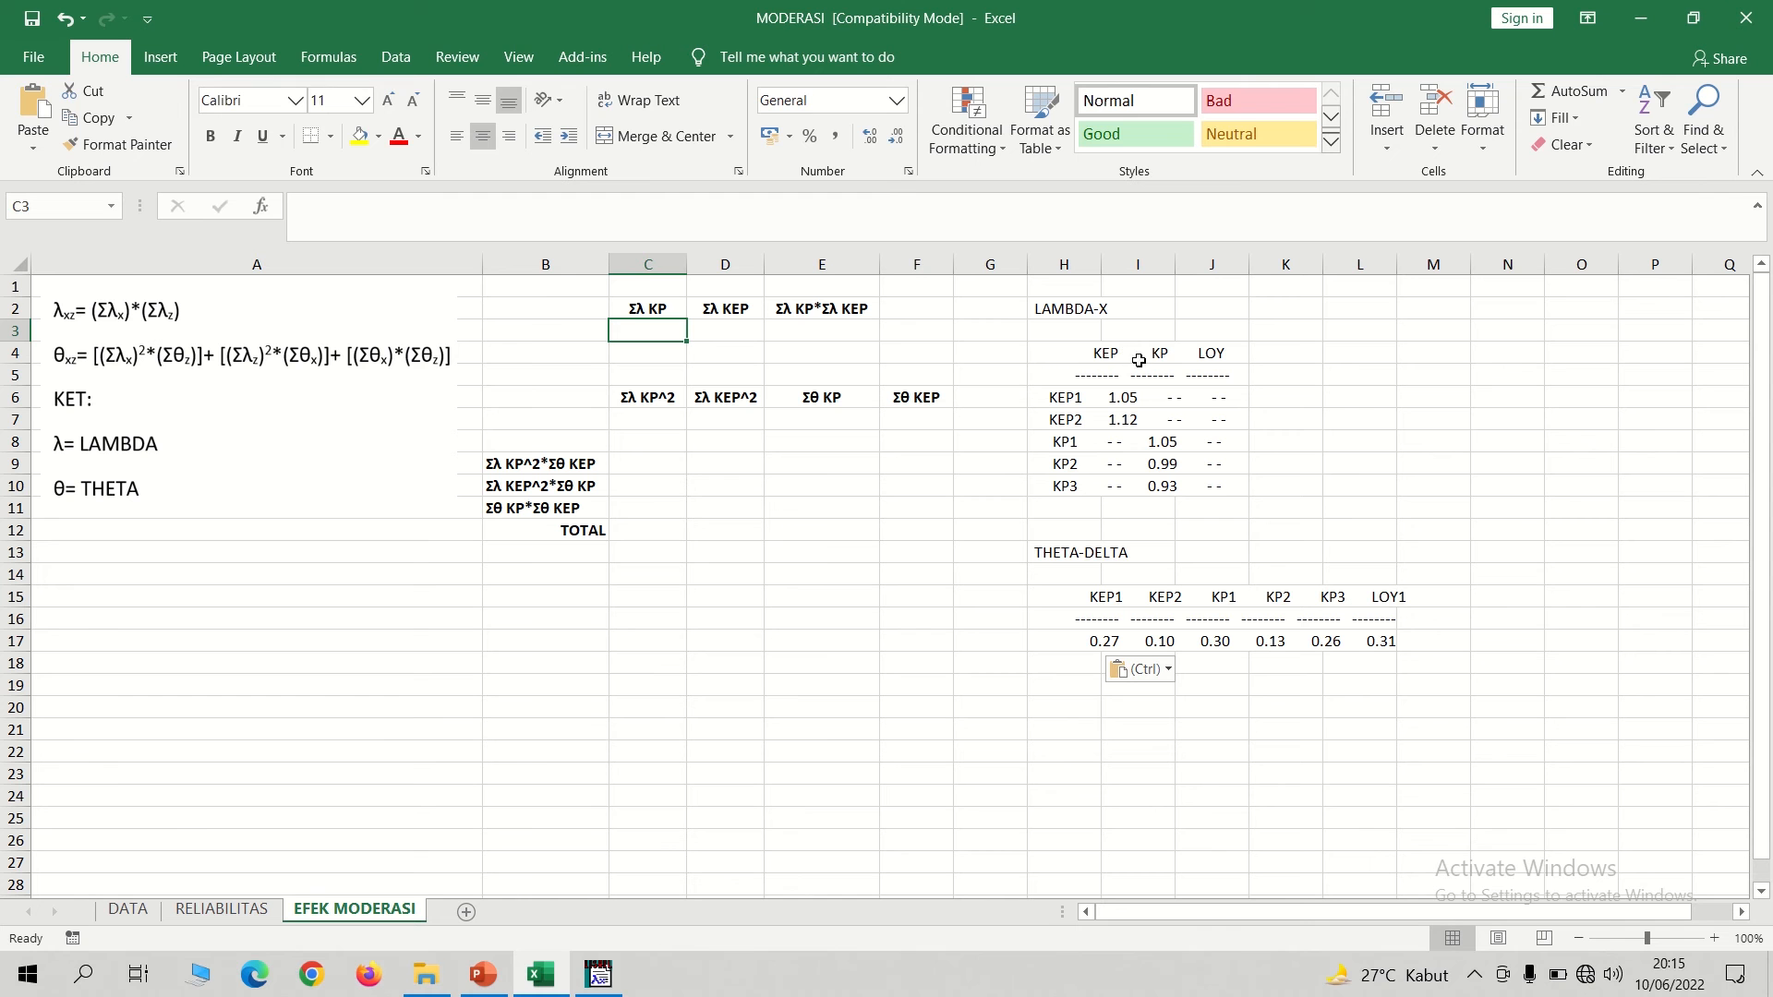
{"action": "double_click", "coordinate": [669, 308]}
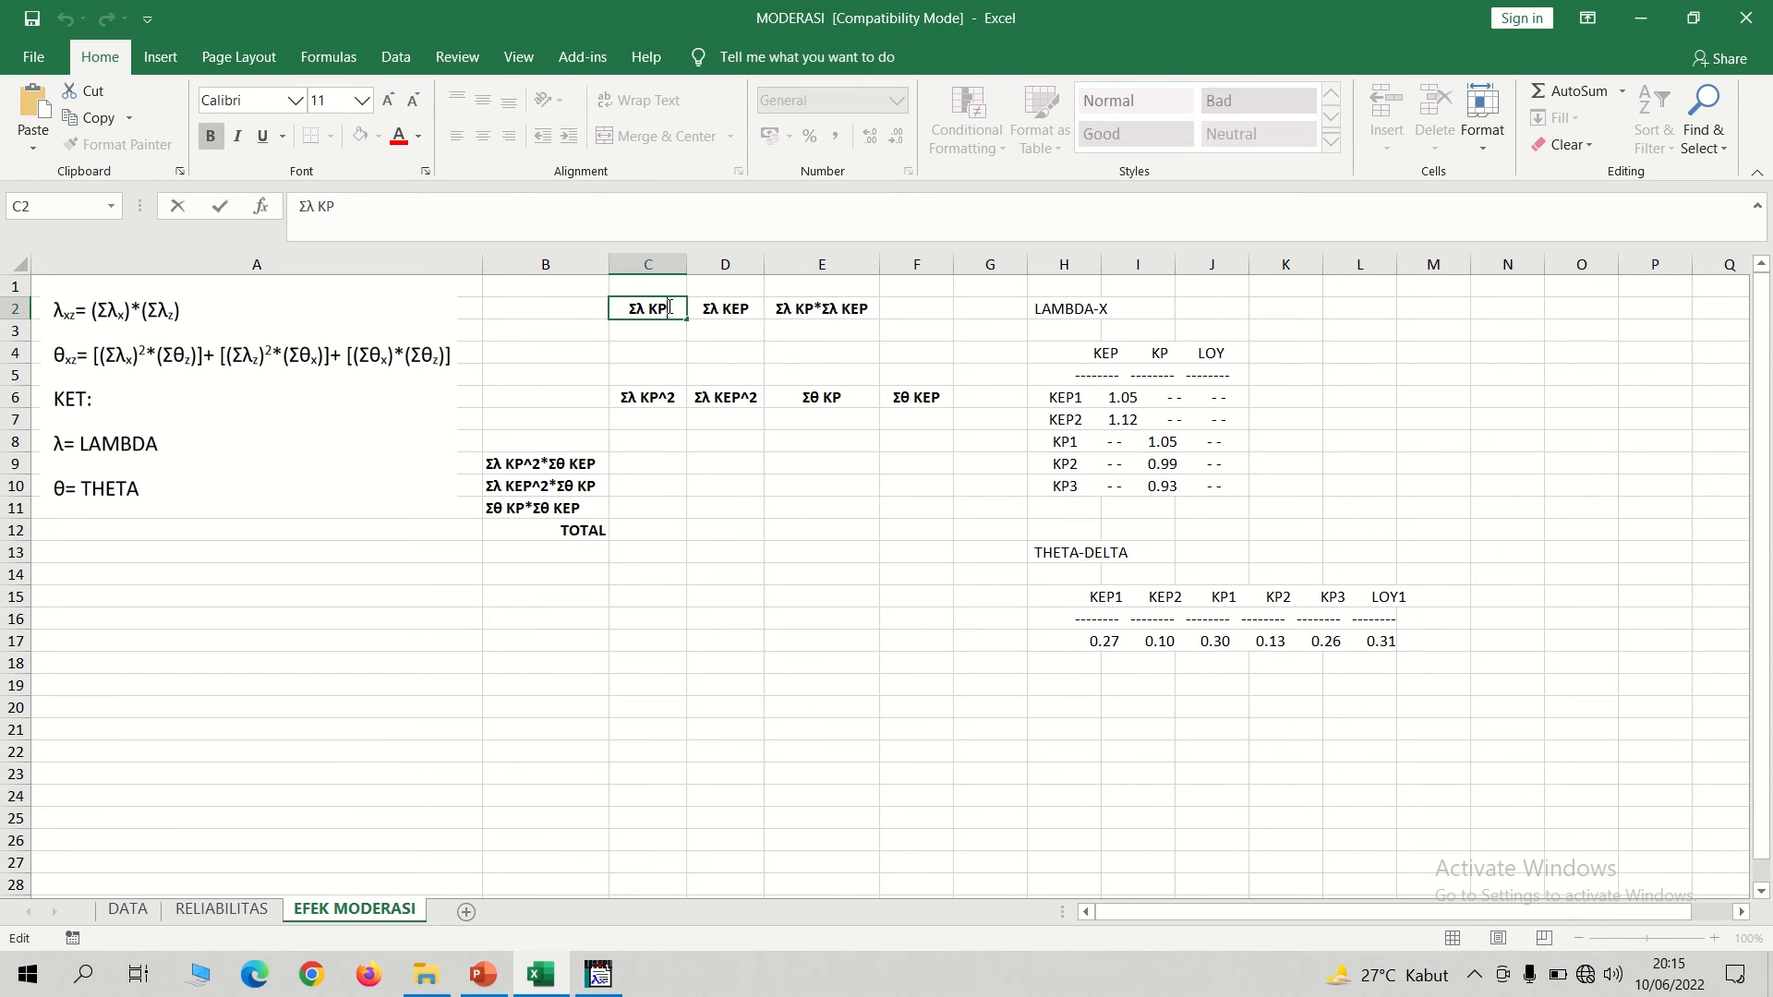
{"action": "key", "text": "BackSpace"}
{"action": "type", "text": "EP"}
{"action": "double_click", "coordinate": [741, 308]}
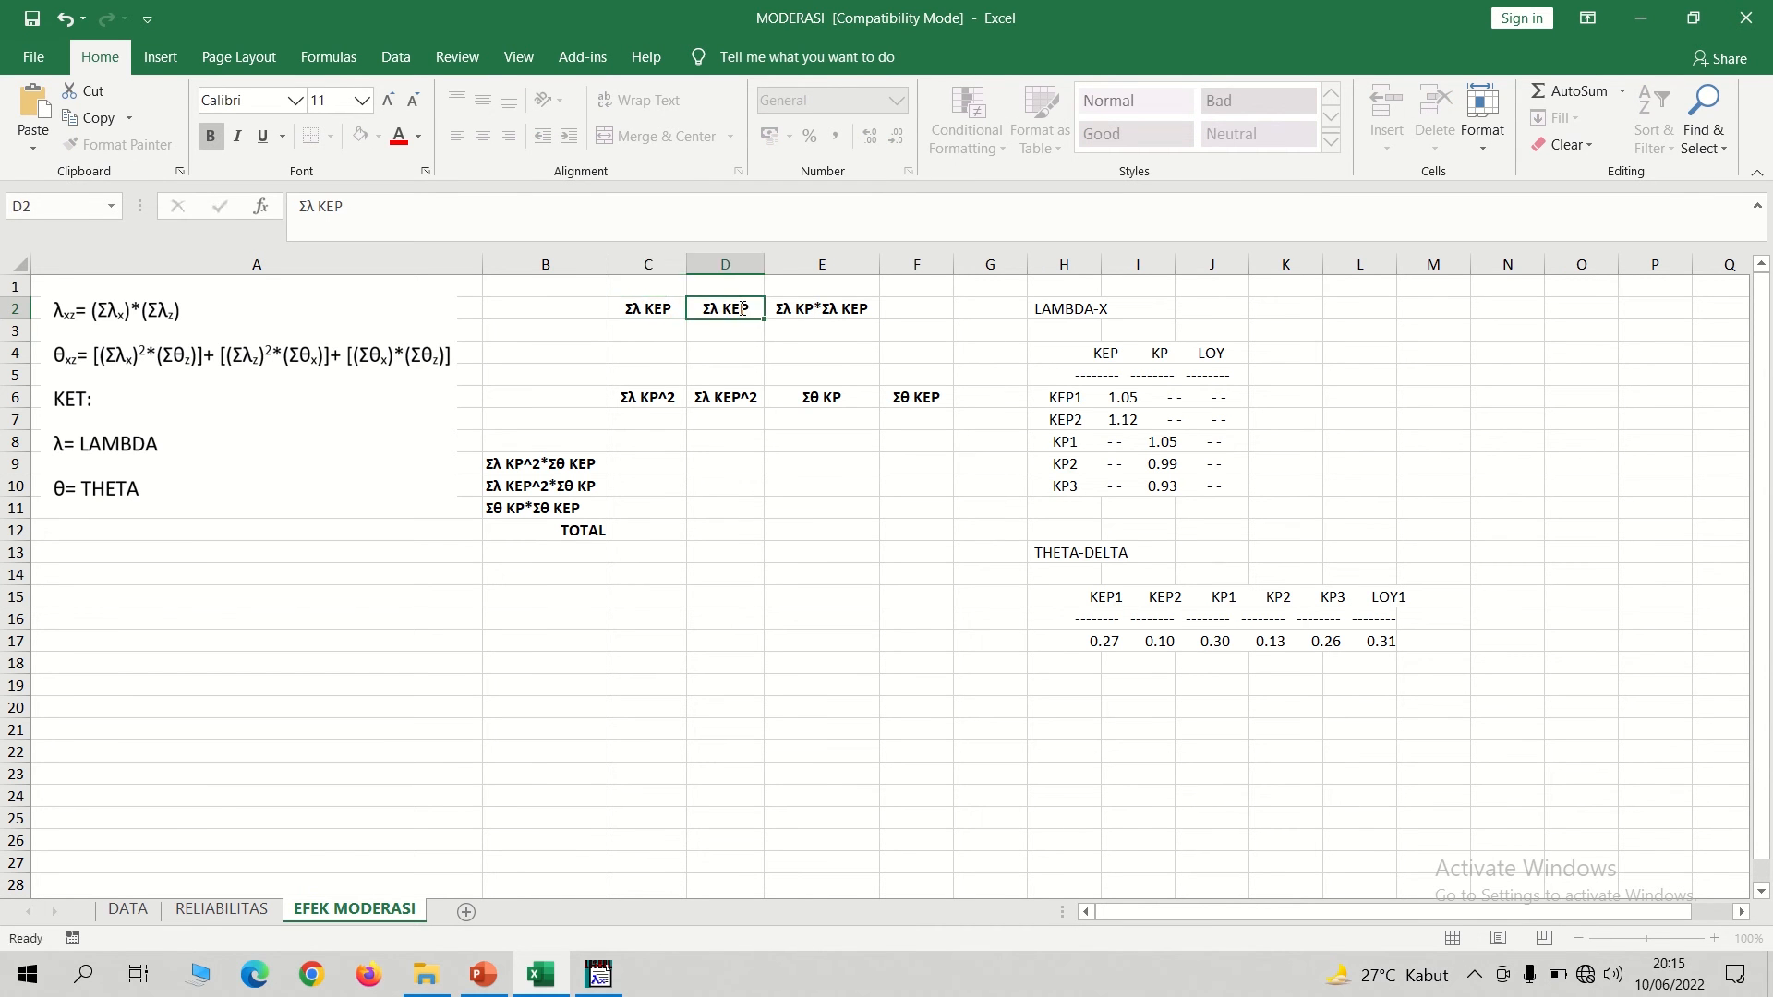
{"action": "key", "text": "BackSpace"}
{"action": "double_click", "coordinate": [805, 310]}
{"action": "type", "text": "E"}
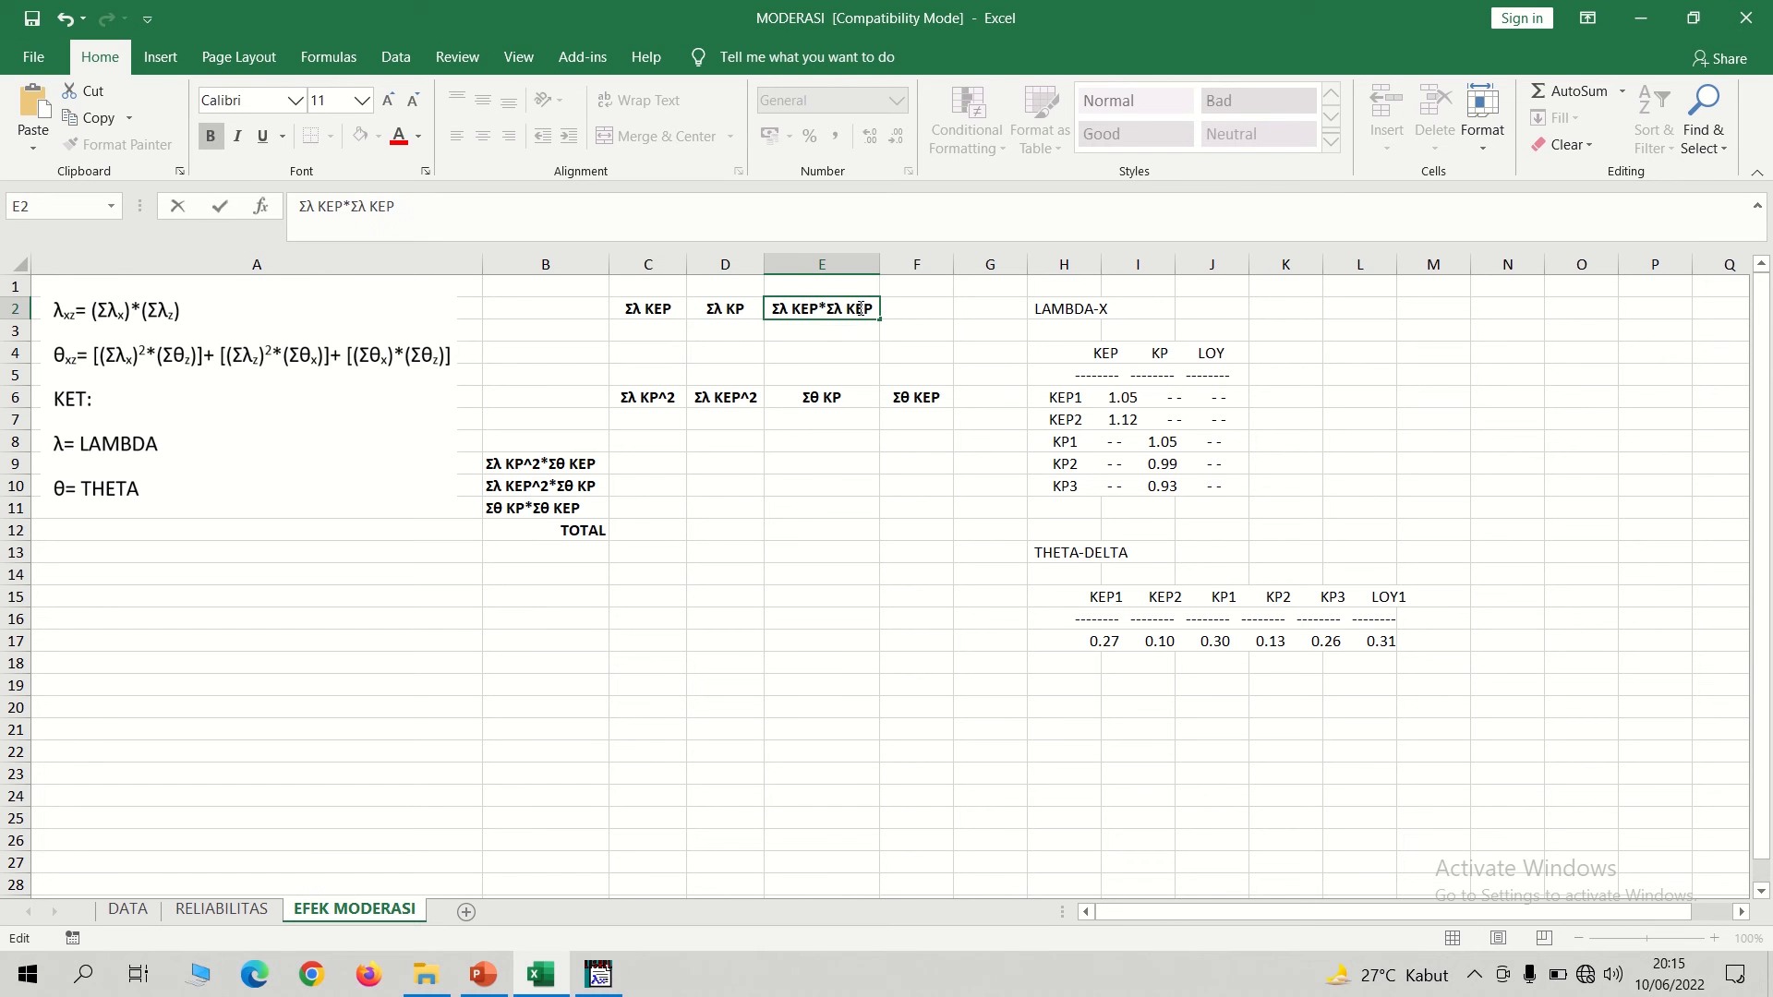
{"action": "key", "text": "BackSpace"}
Relabel the headers C6 and D6 as Σλ KEP^2 and Σλ KP^2.
{"action": "double_click", "coordinate": [651, 399]}
{"action": "type", "text": "E"}
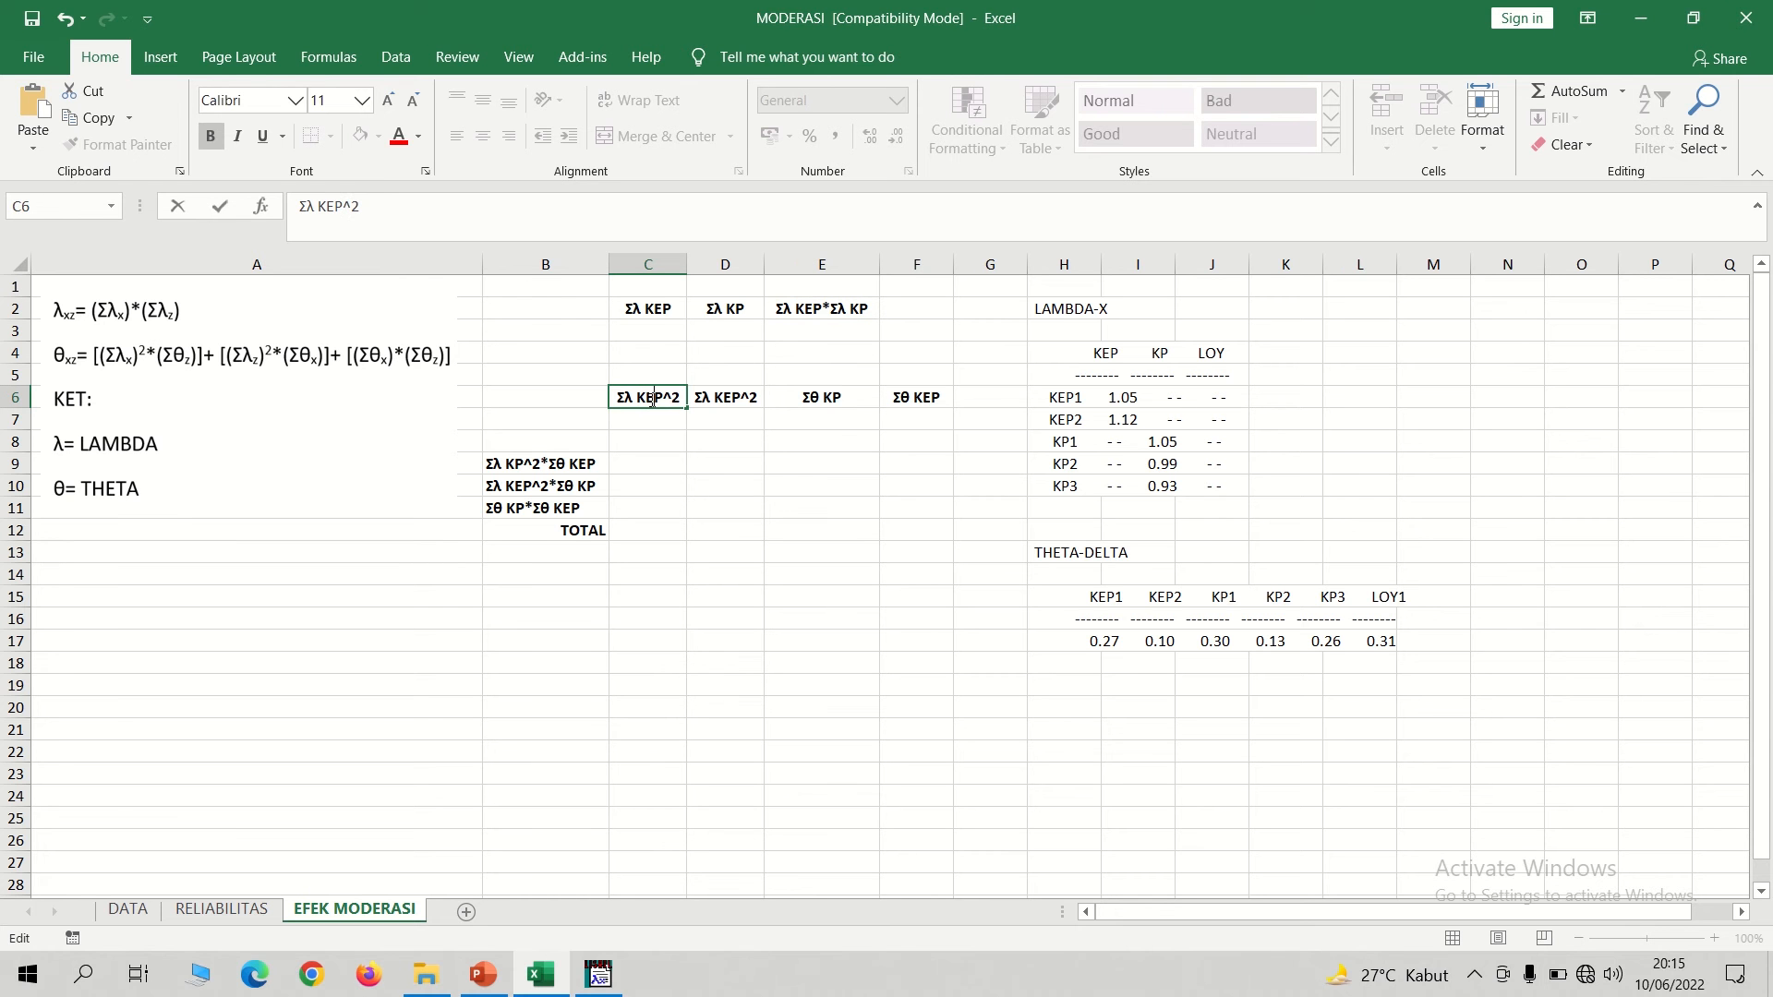
{"action": "double_click", "coordinate": [732, 398]}
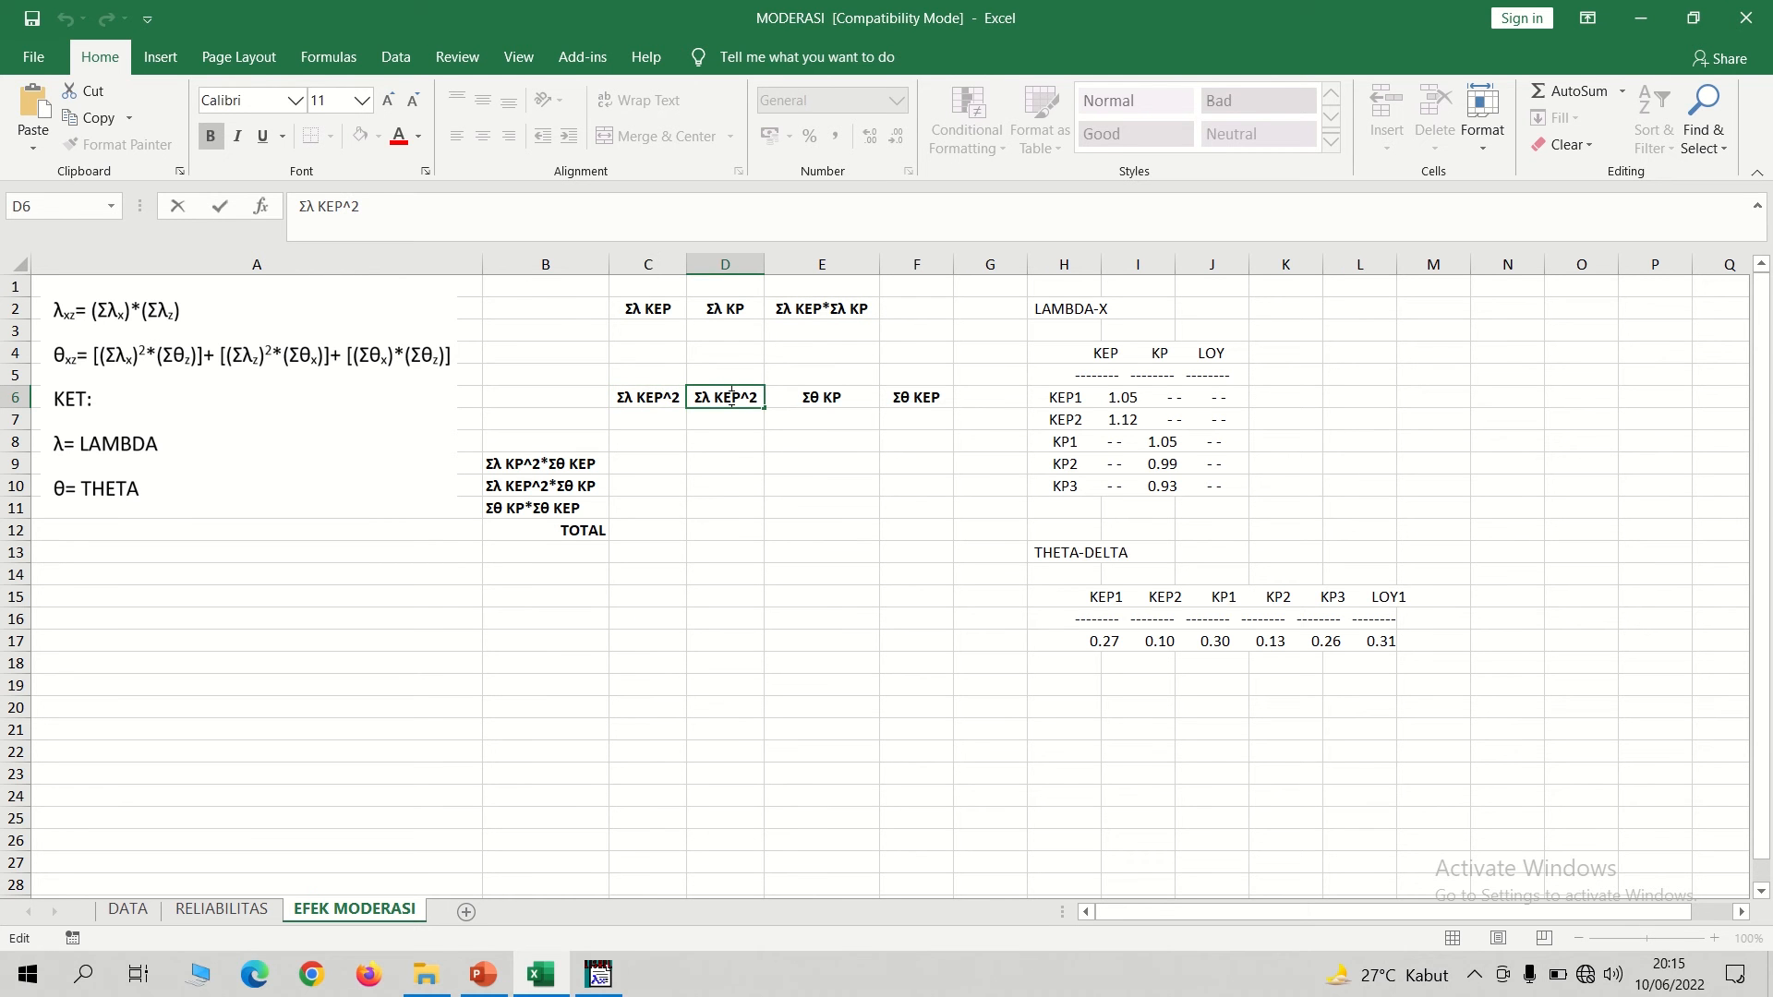
{"action": "key", "text": "BackSpace"}
{"action": "left_click", "coordinate": [790, 422]}
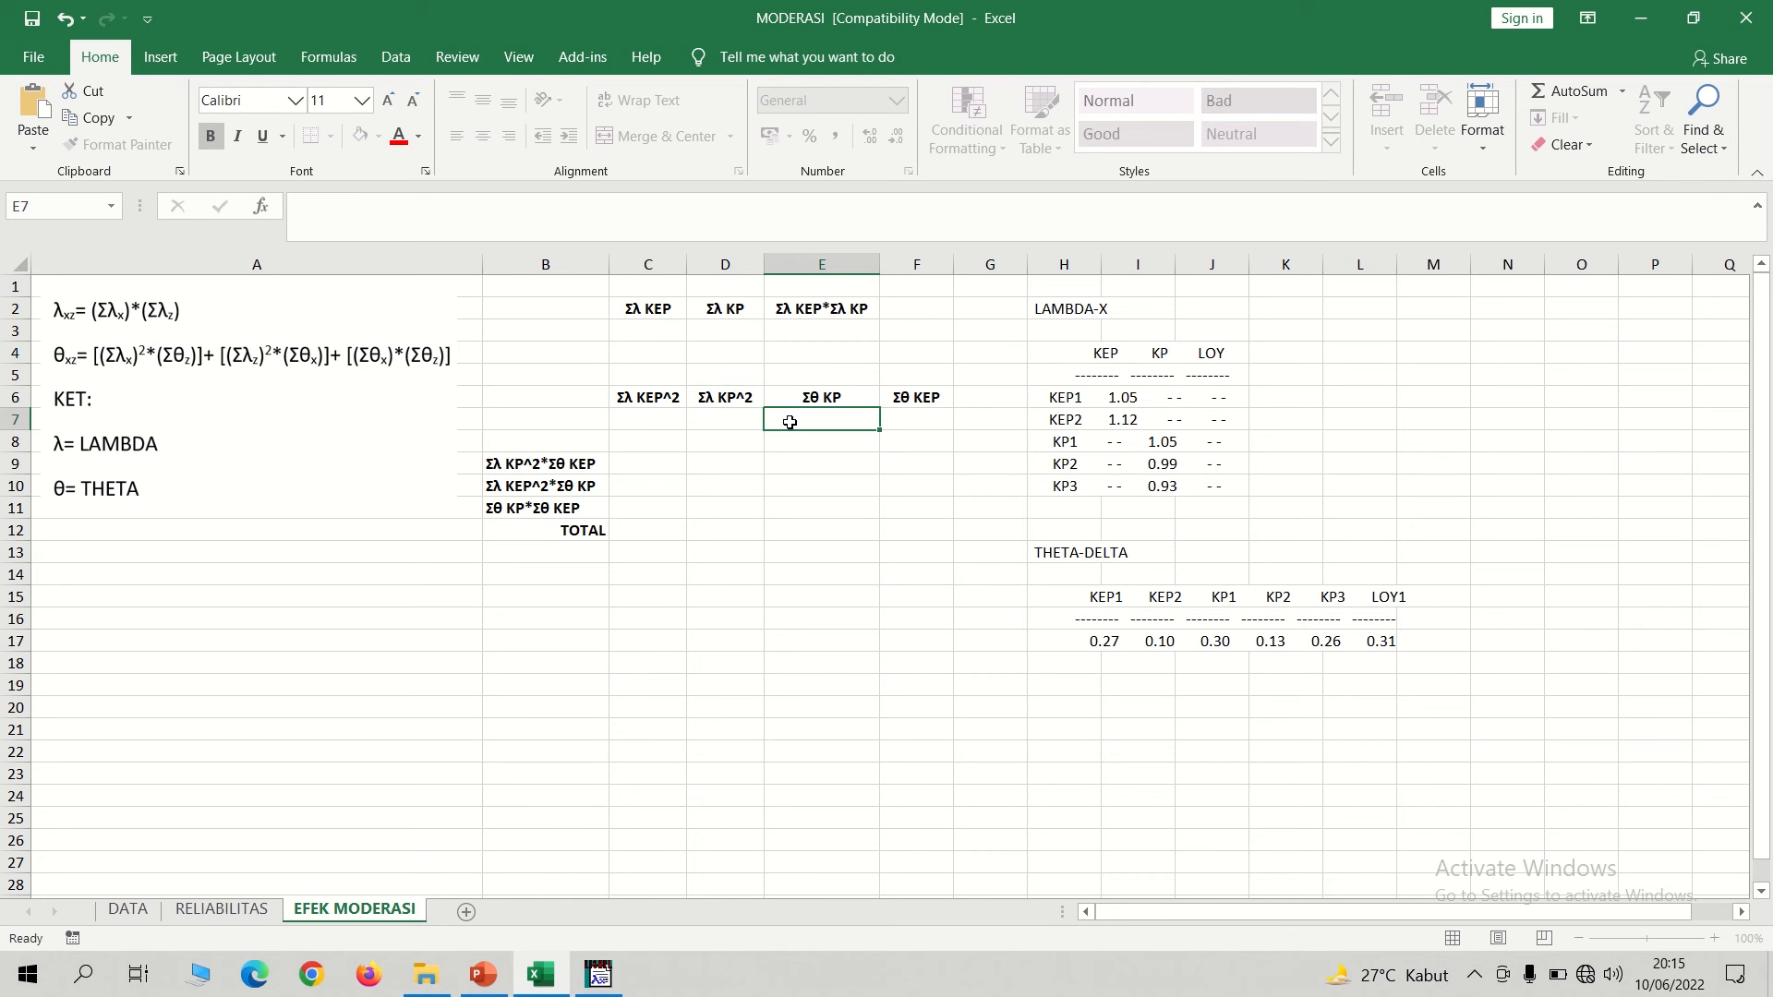
Compute Σλ KEP in C3 by adding the KEP1 and KEP2 loadings with =1,05+1,12.
{"action": "left_click", "coordinate": [658, 332]}
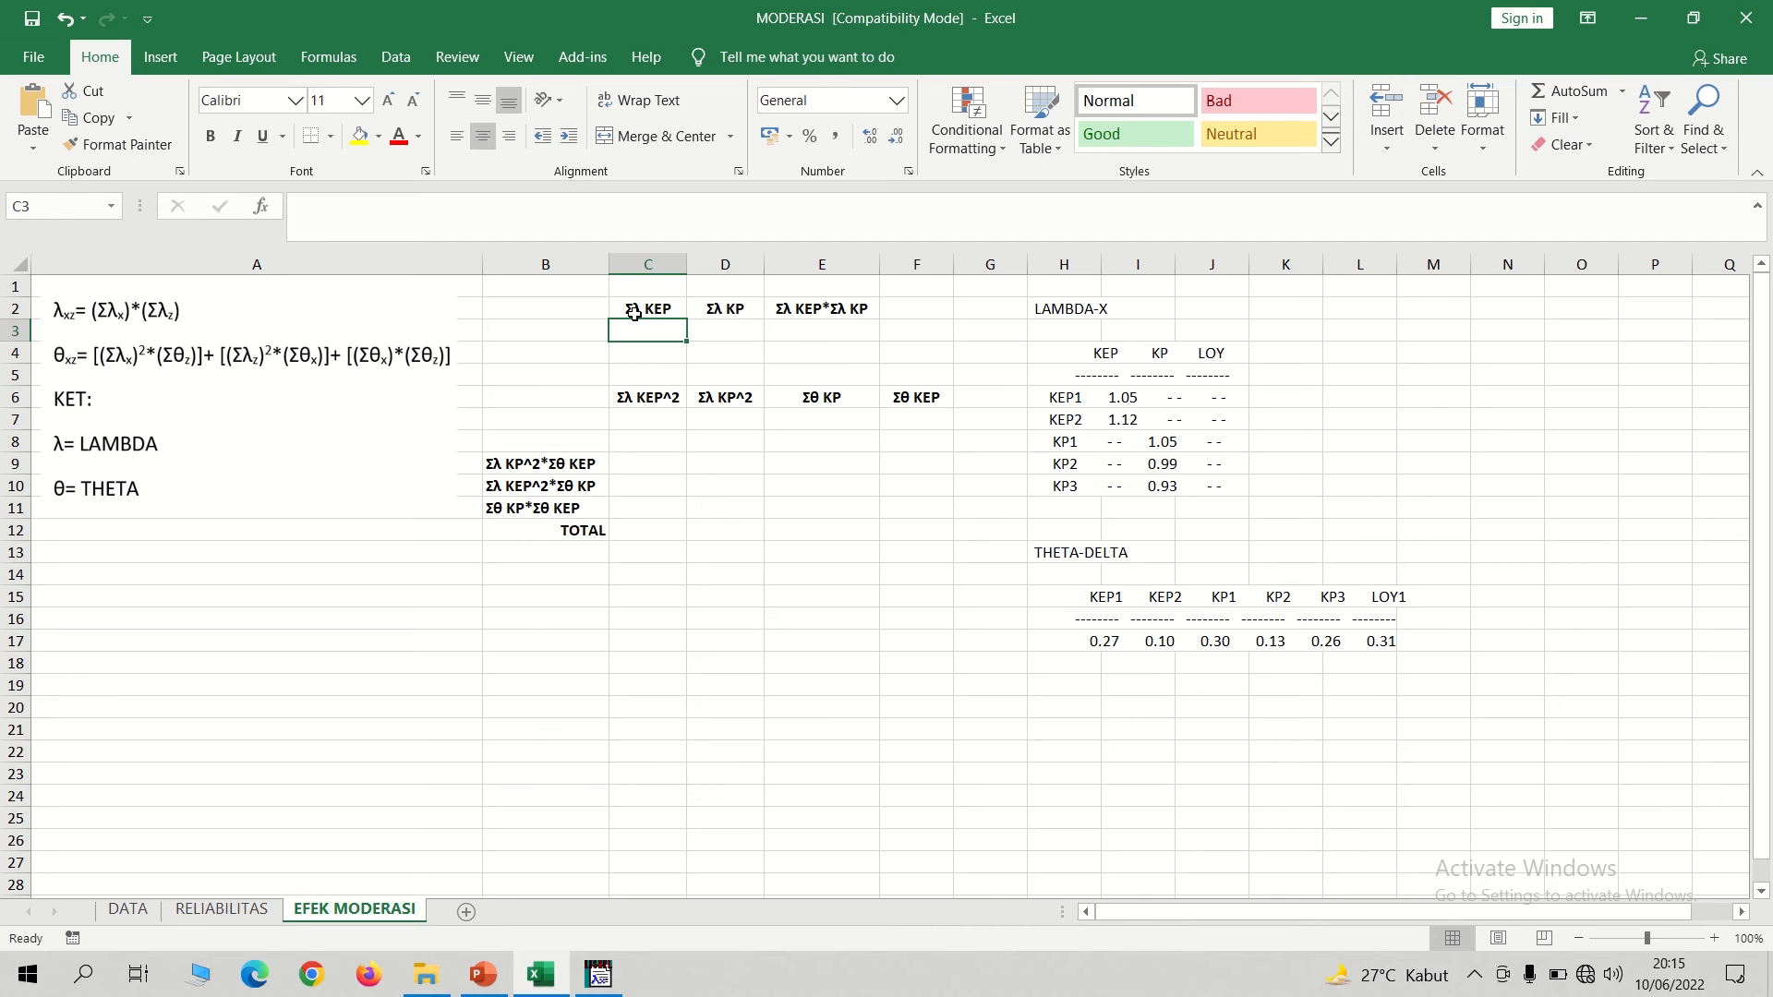
{"action": "left_click", "coordinate": [1126, 395]}
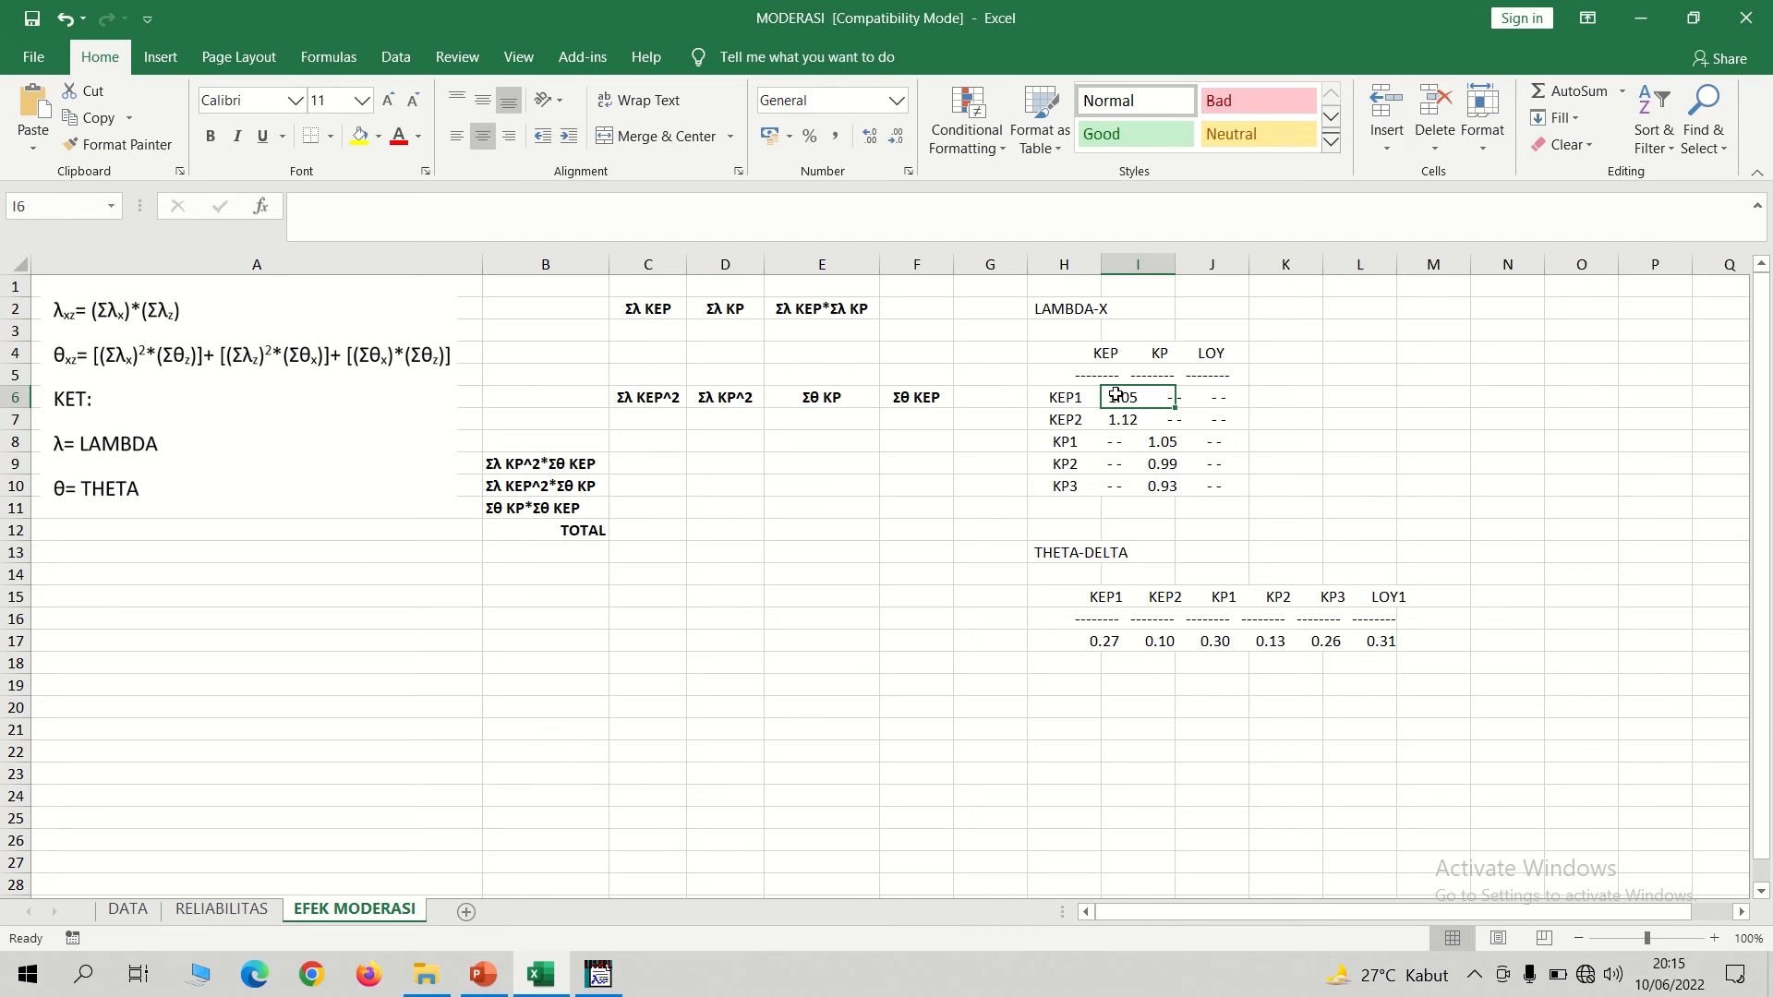
{"action": "double_click", "coordinate": [1064, 399]}
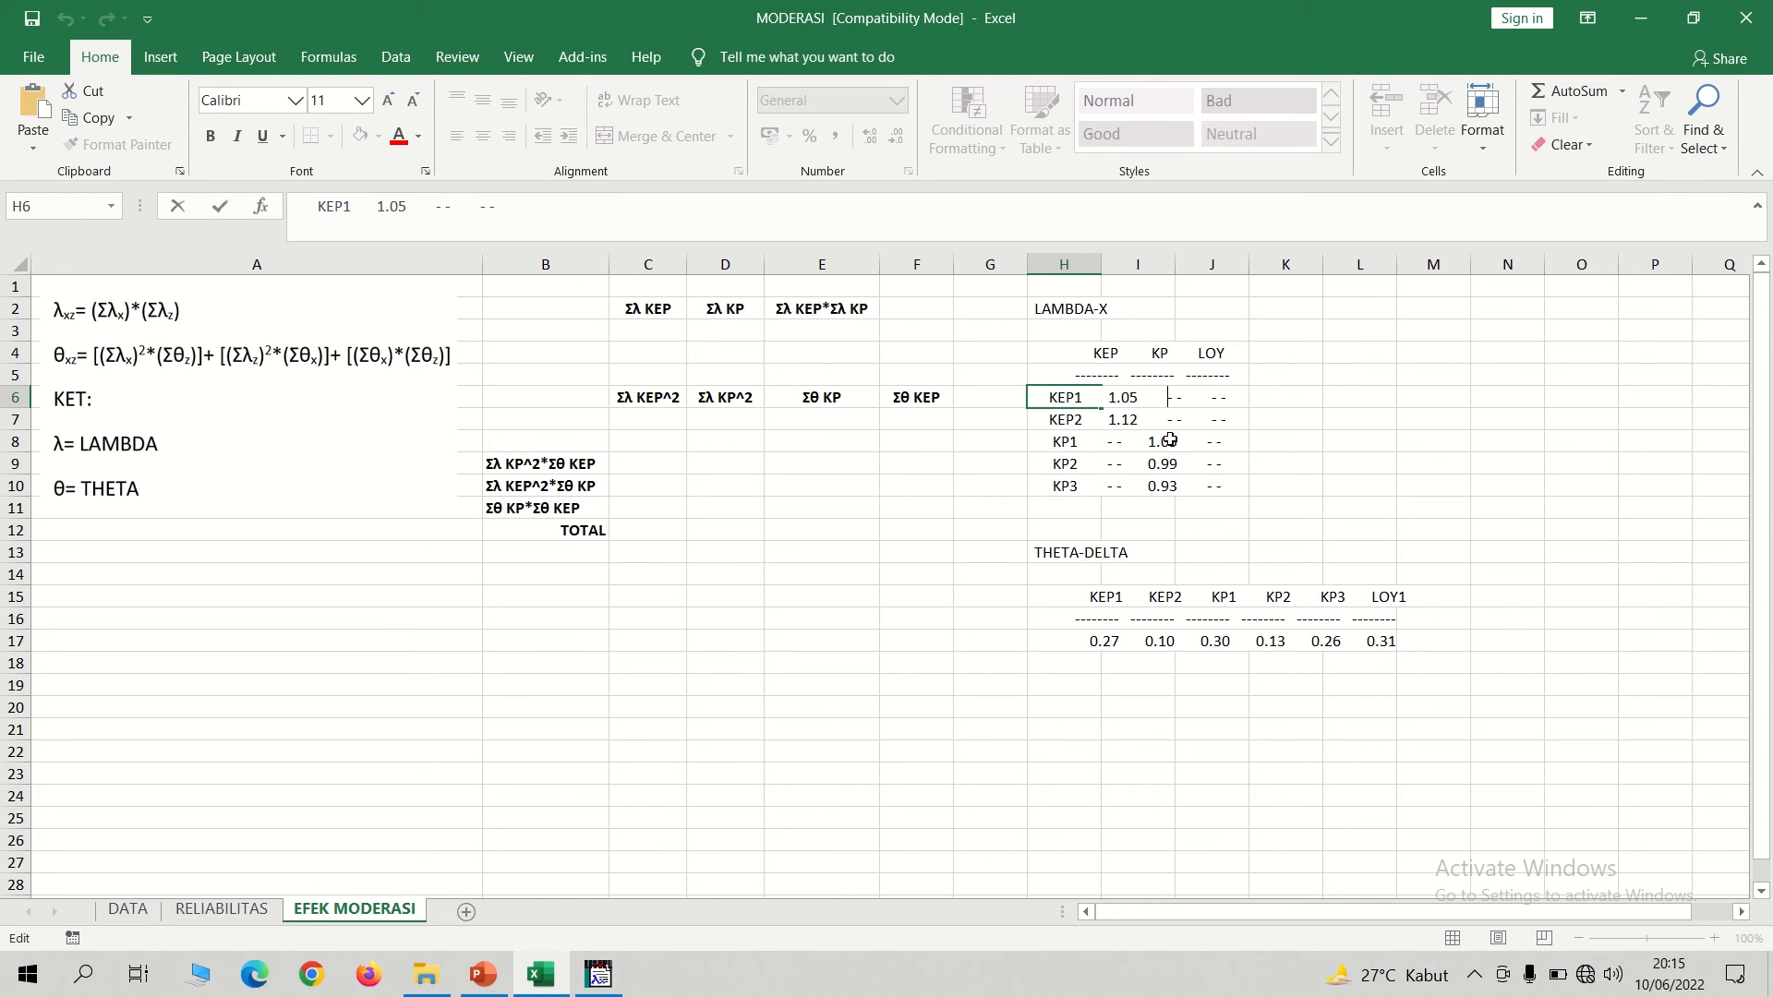
{"action": "left_click", "coordinate": [947, 443]}
{"action": "left_click", "coordinate": [646, 332]}
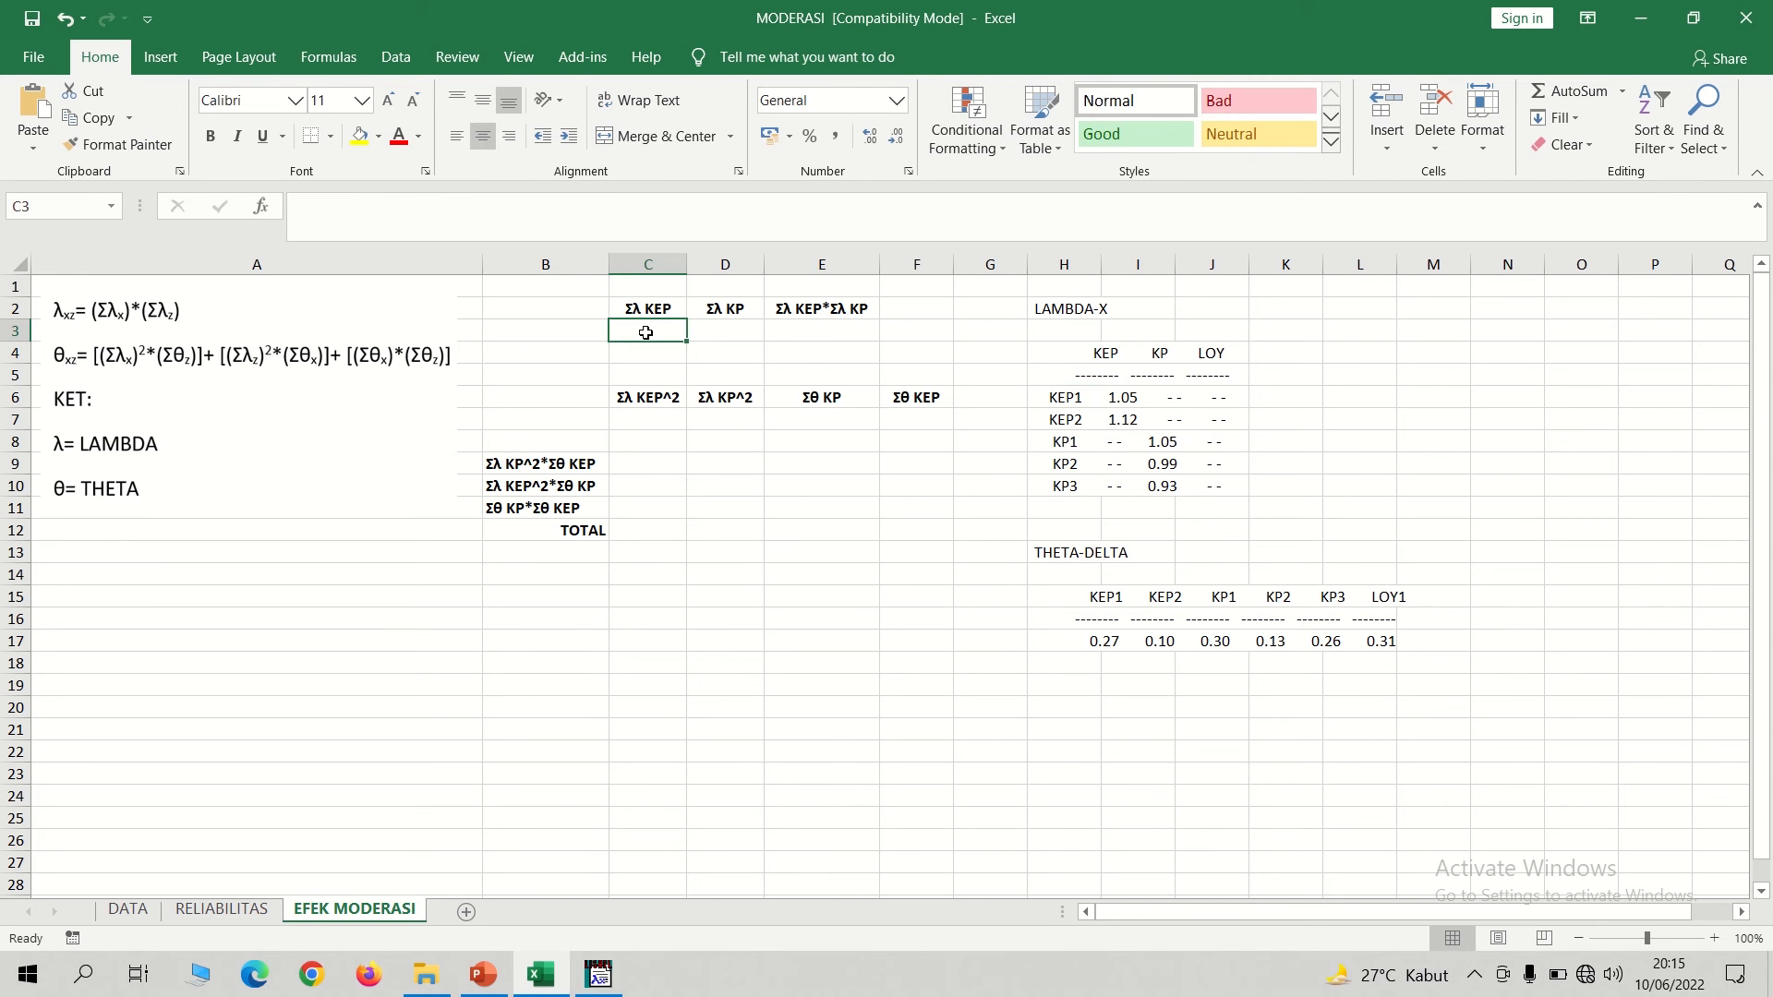
{"action": "type", "text": "="}
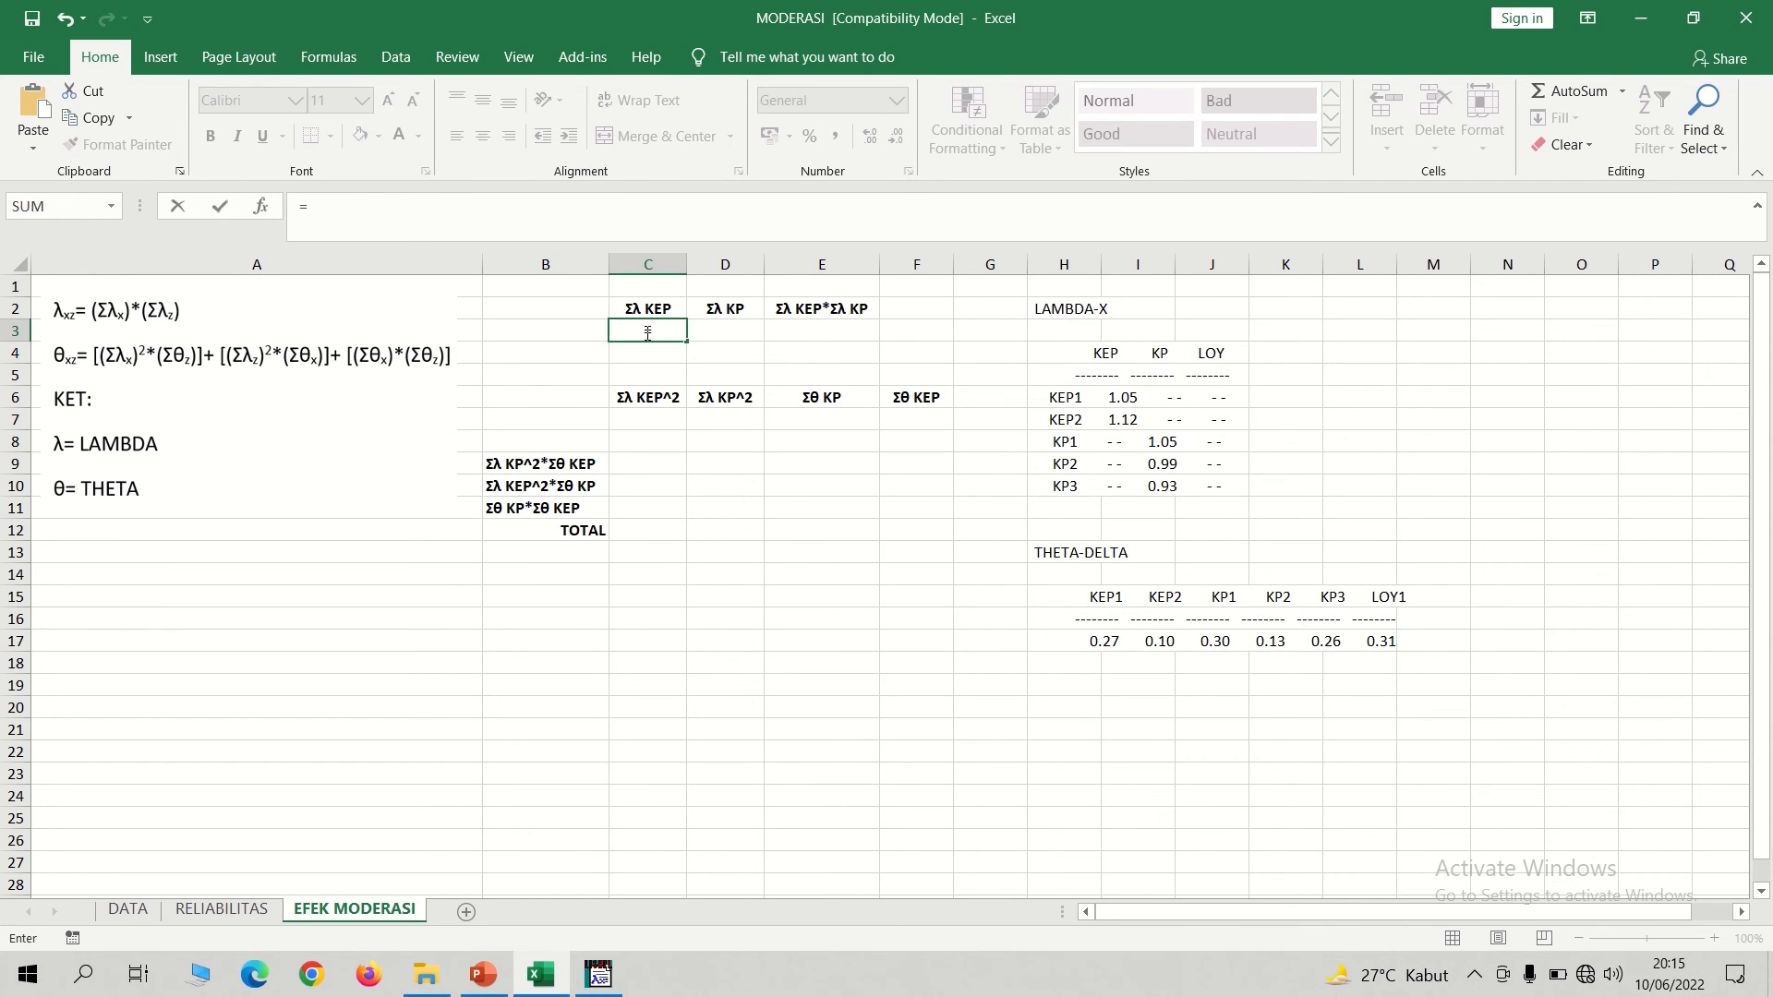
{"action": "type", "text": "1,05+1,12"}
{"action": "key", "text": "Return"}
Compute Σλ KP in D3 by adding the KP1, KP2 and KP3 loadings with =1,05+0,99+0,93.
{"action": "left_click", "coordinate": [706, 330]}
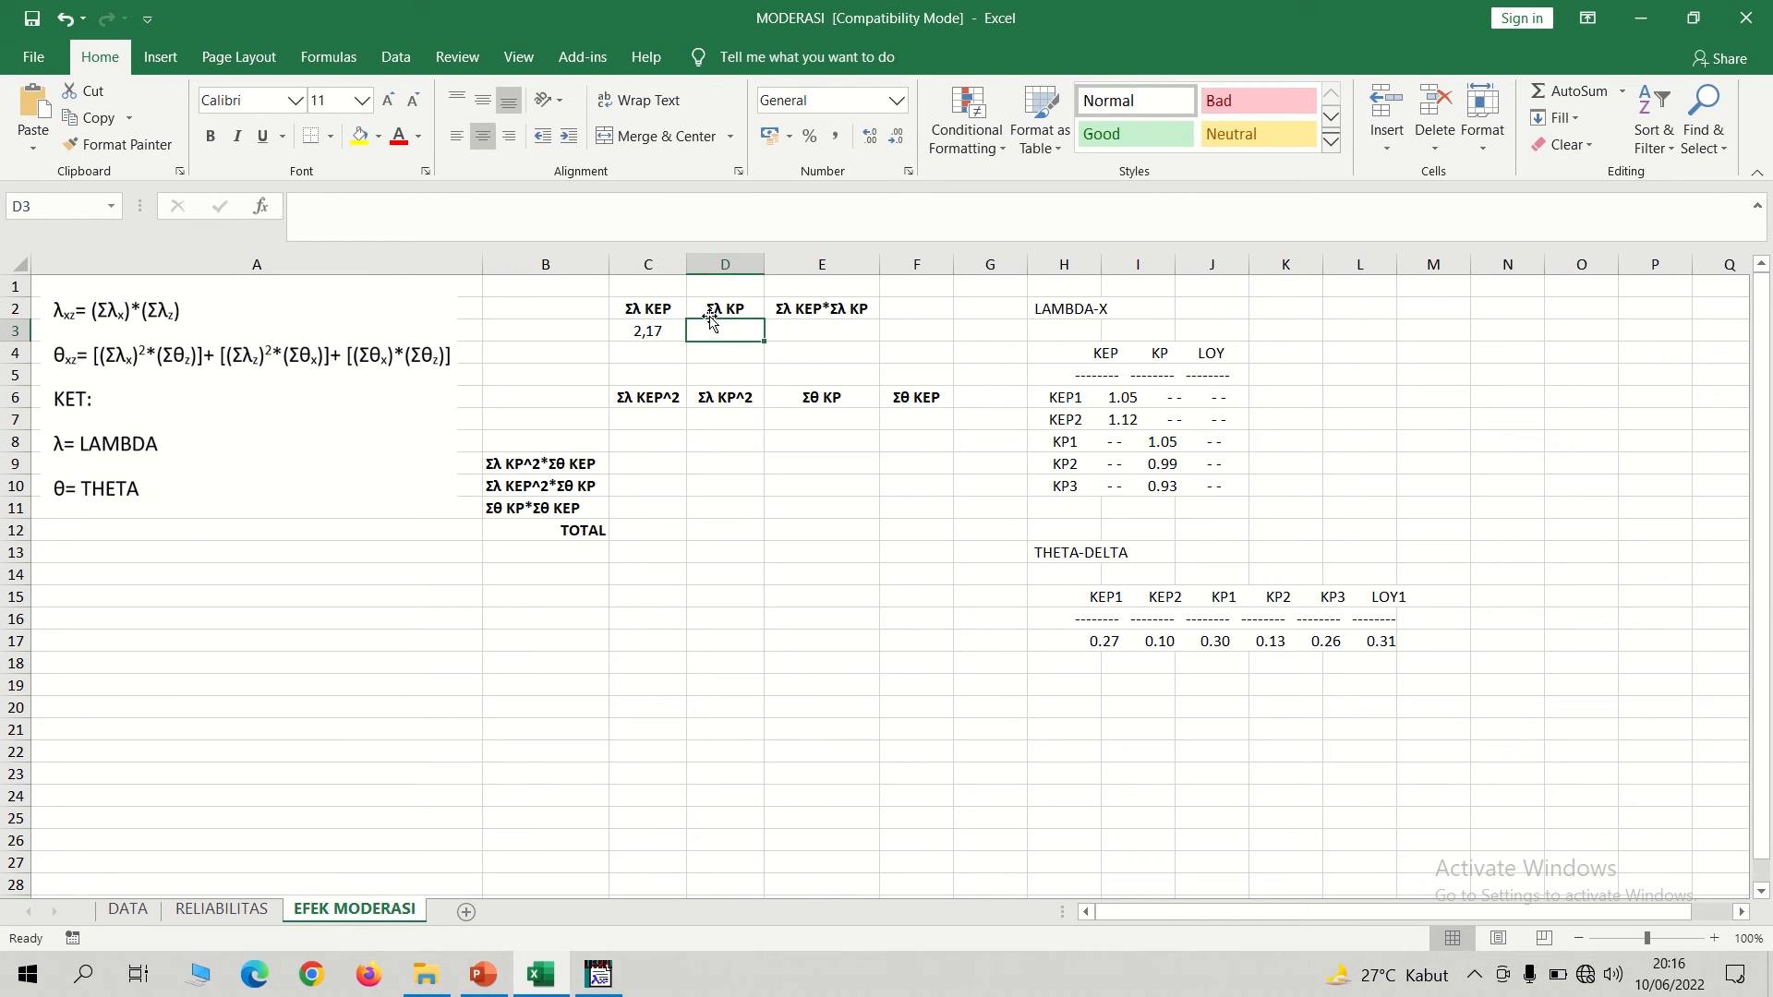
{"action": "left_click", "coordinate": [1168, 445]}
{"action": "left_click", "coordinate": [1166, 464]}
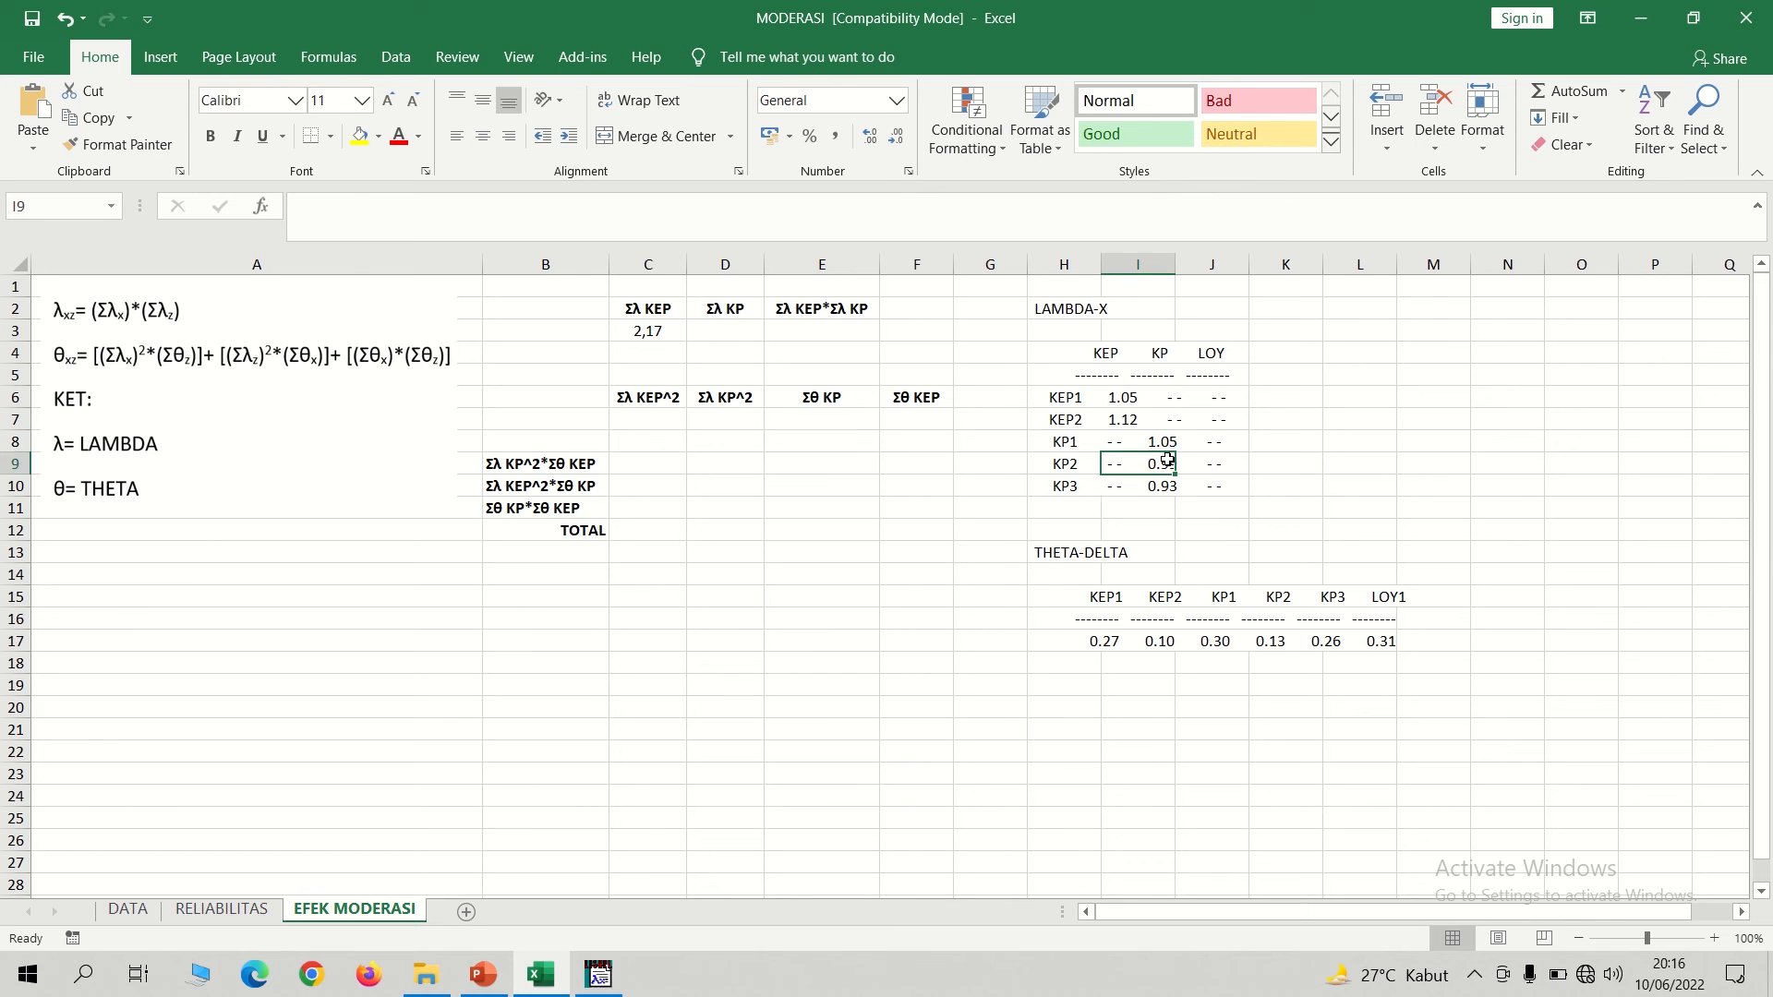
{"action": "left_click", "coordinate": [1159, 486]}
{"action": "left_click", "coordinate": [737, 329]}
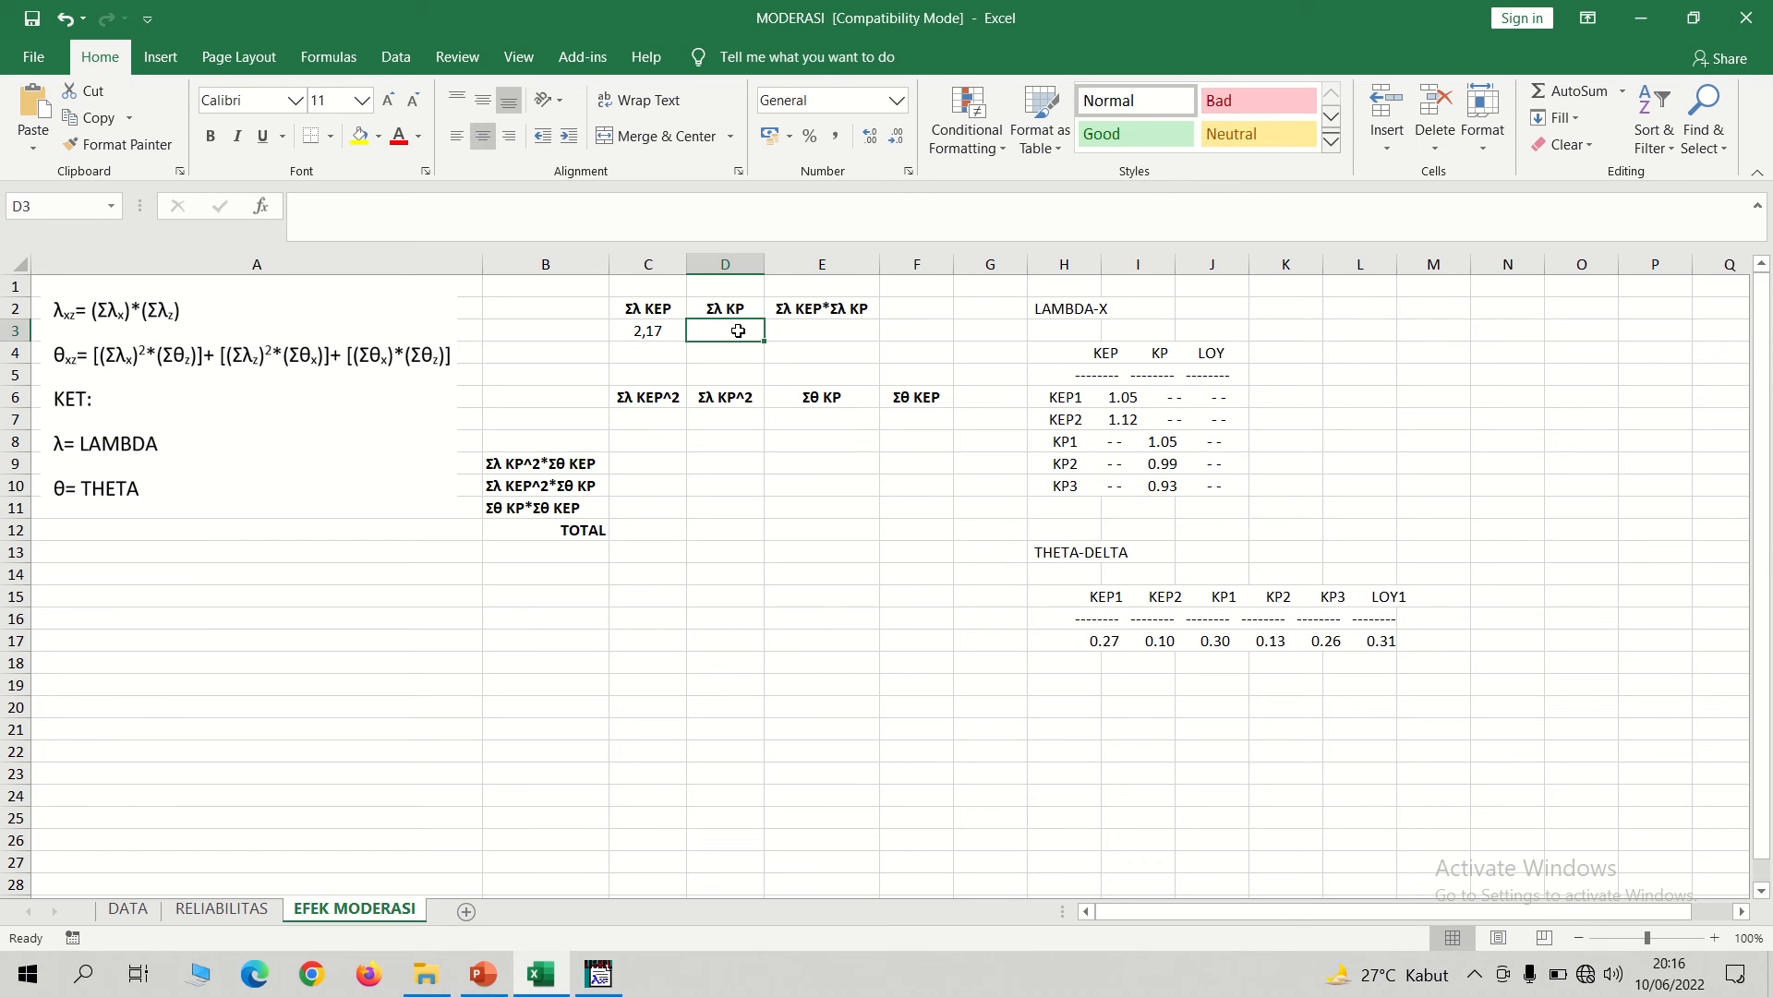
{"action": "type", "text": "=1"}
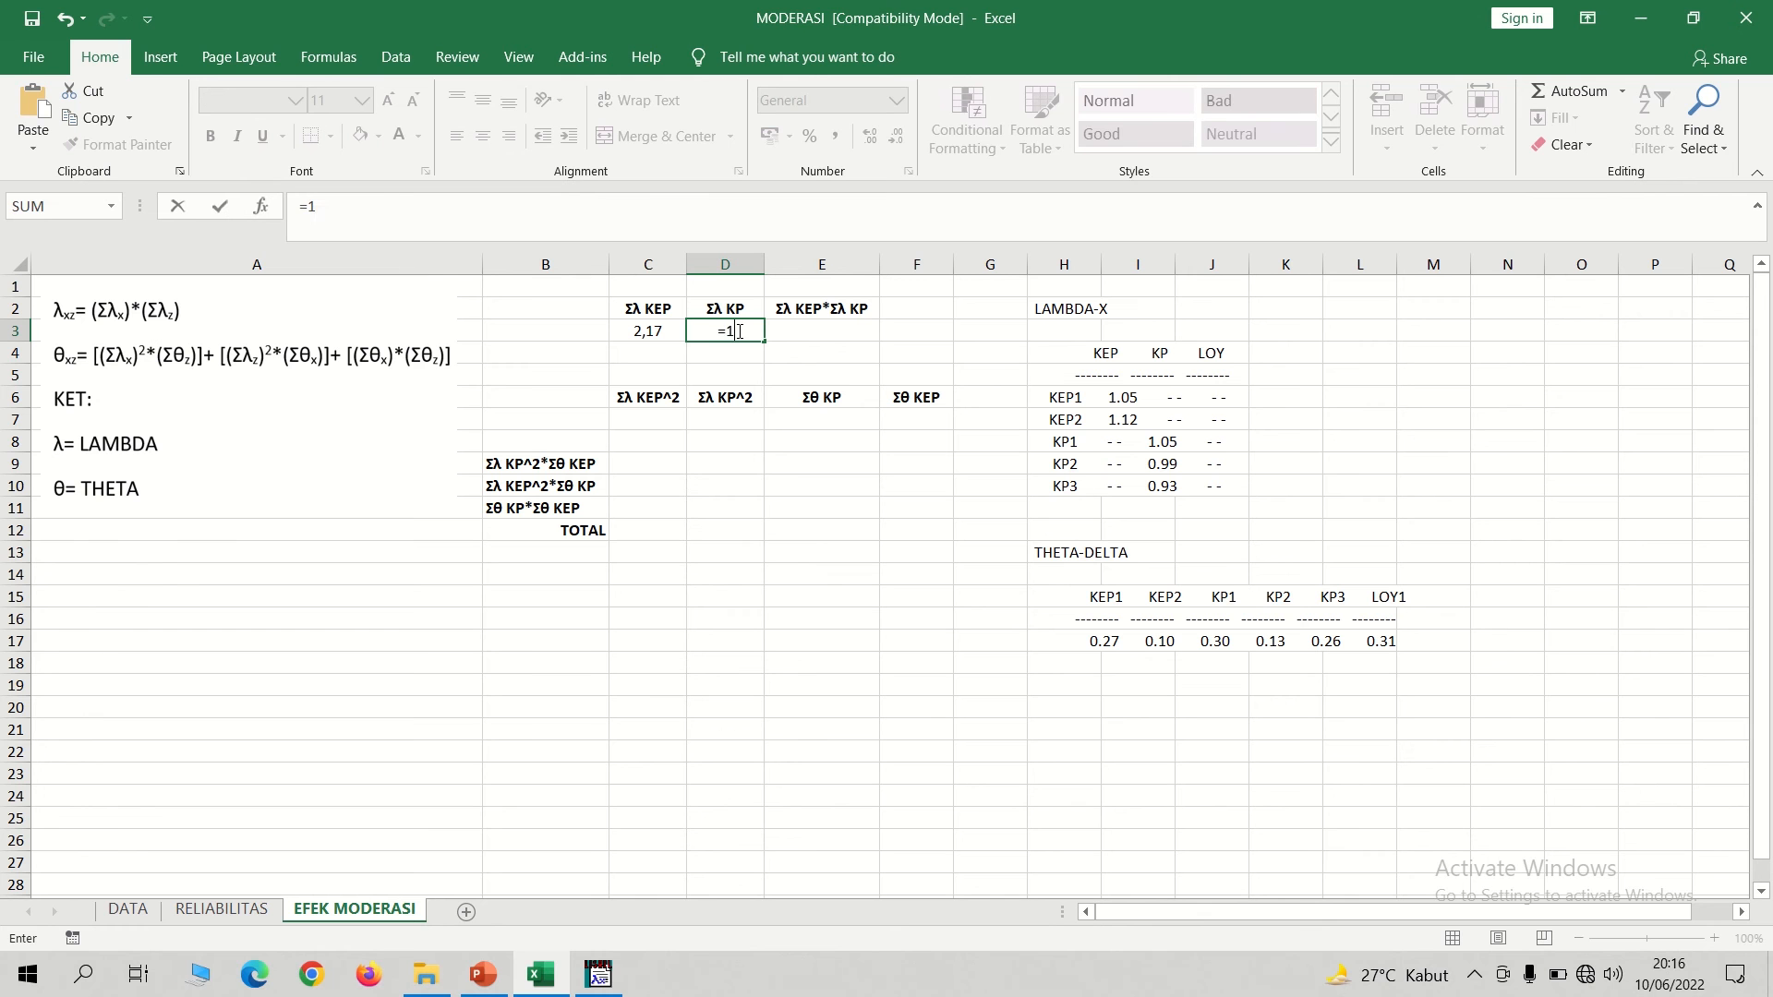
{"action": "type", "text": ",05+0,99+0,9"}
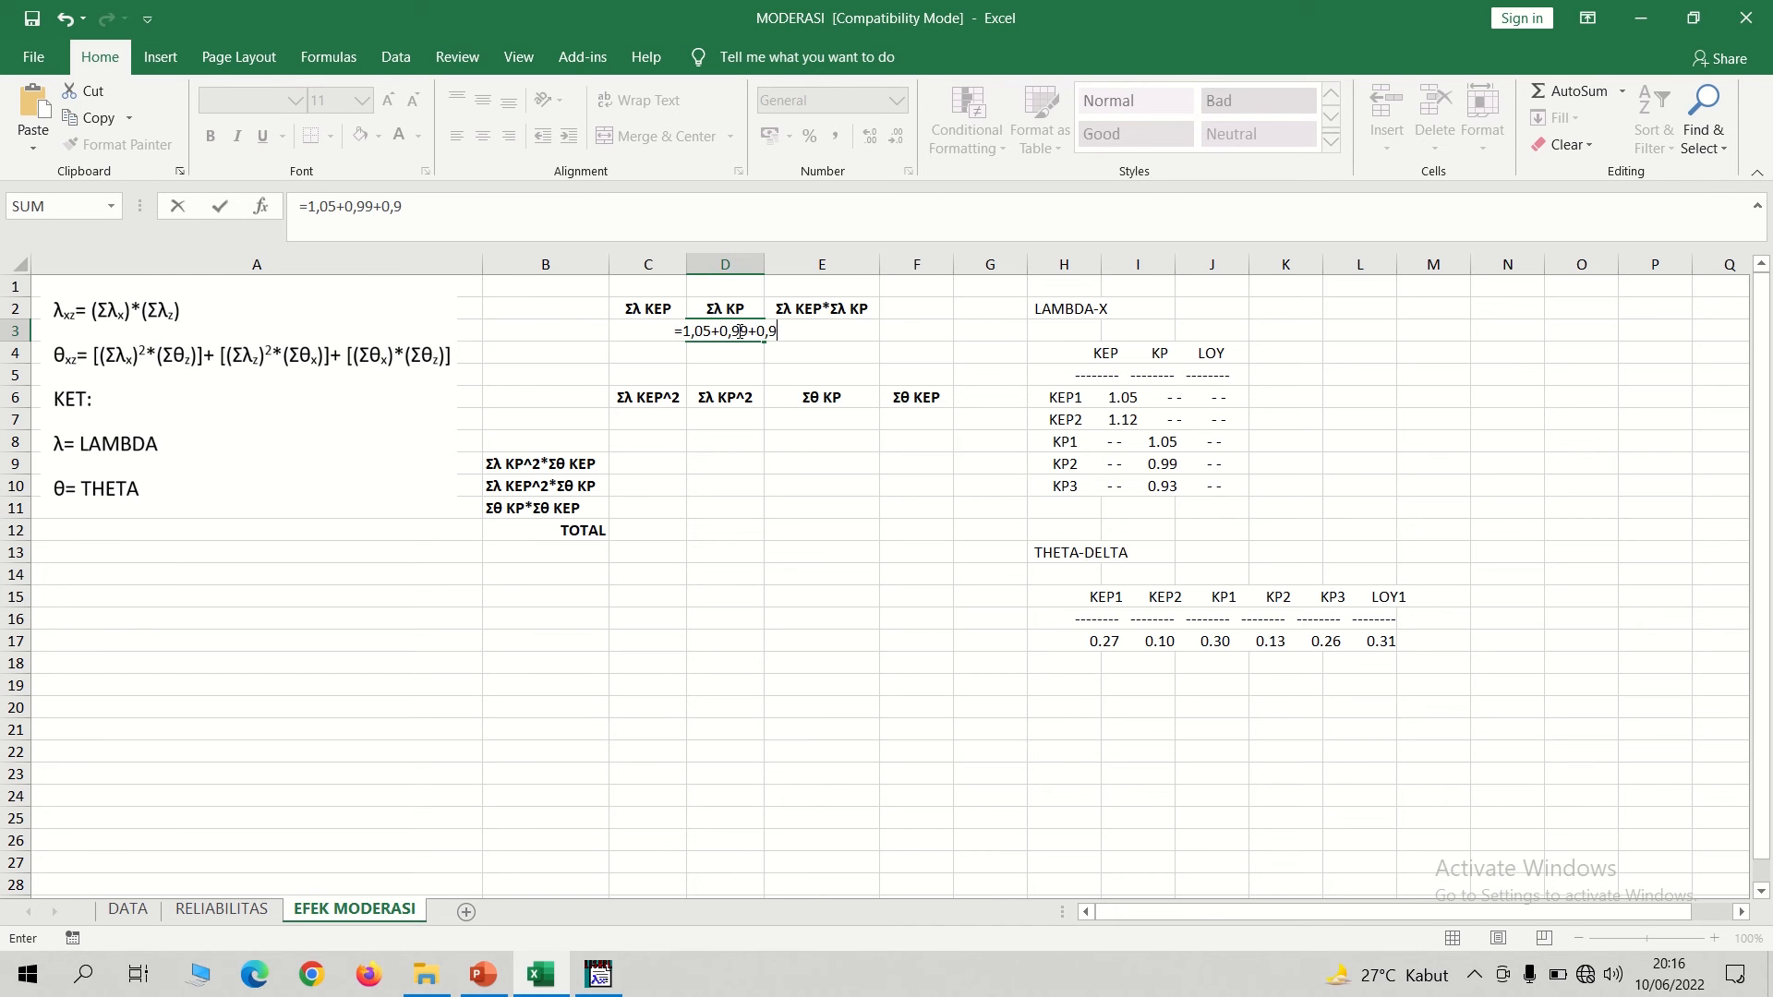
{"action": "type", "text": "3"}
{"action": "key", "text": "Return"}
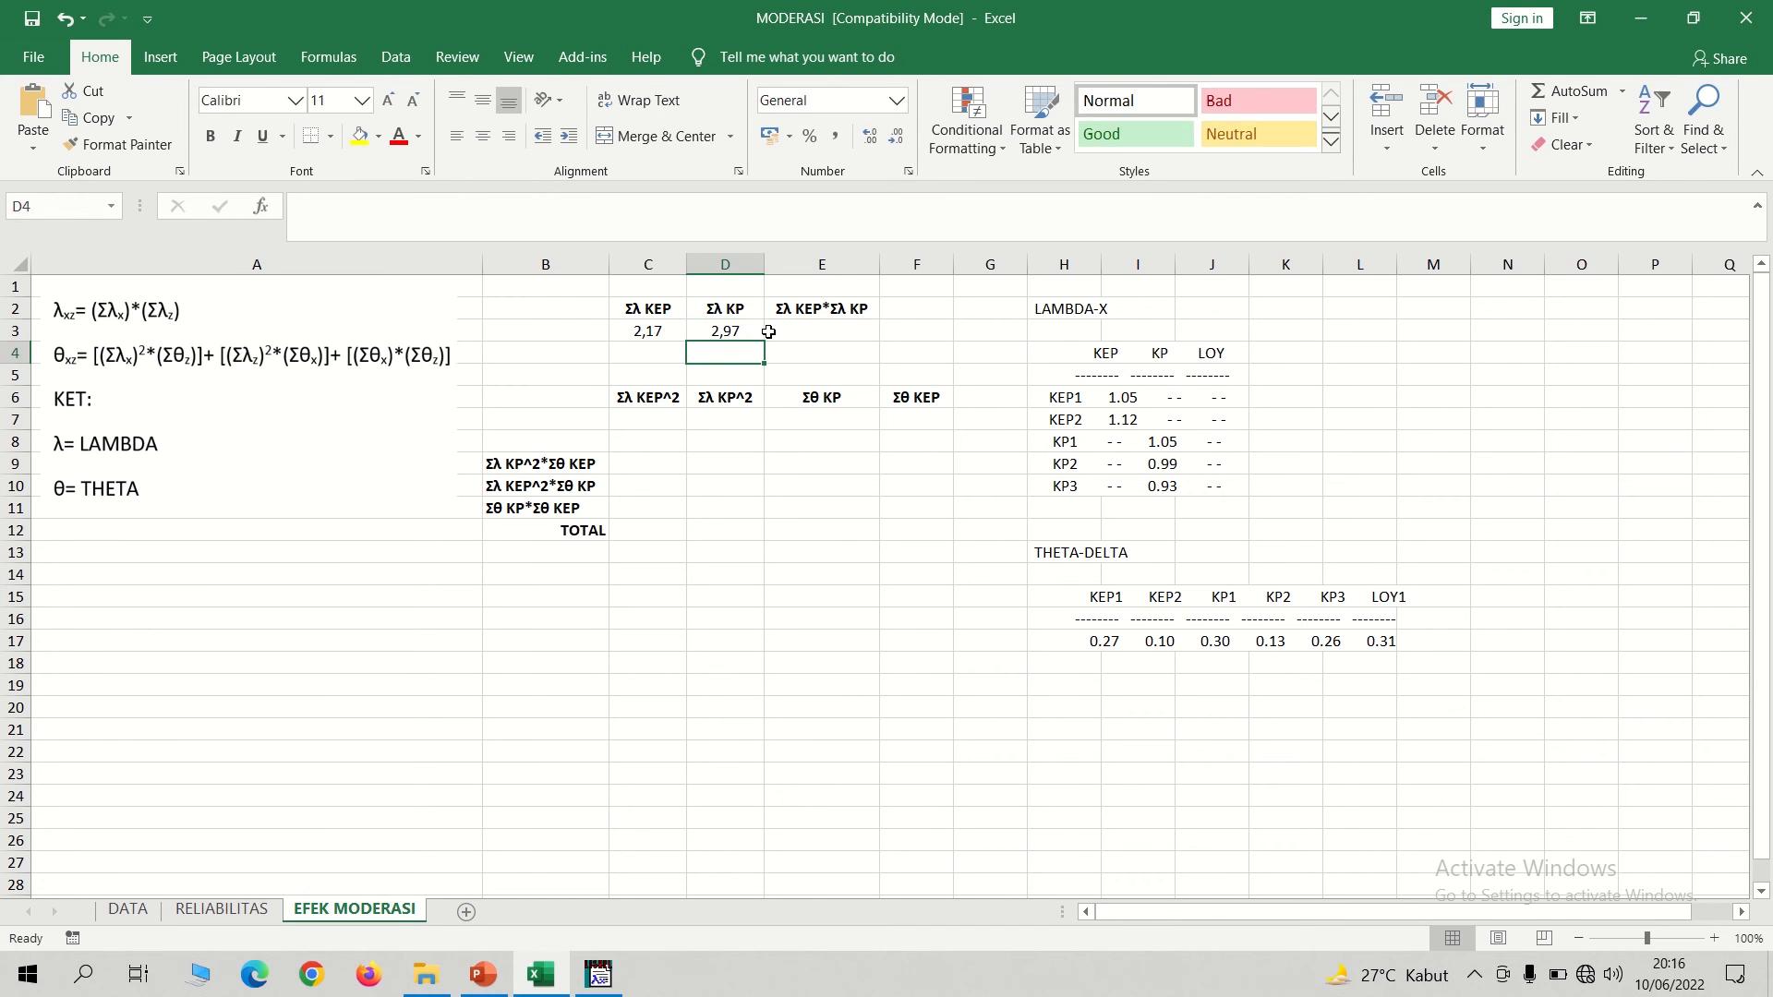
Calculate Σλ KEP*Σλ KP in E3 with the formula =C3*D3.
{"action": "left_click", "coordinate": [803, 327]}
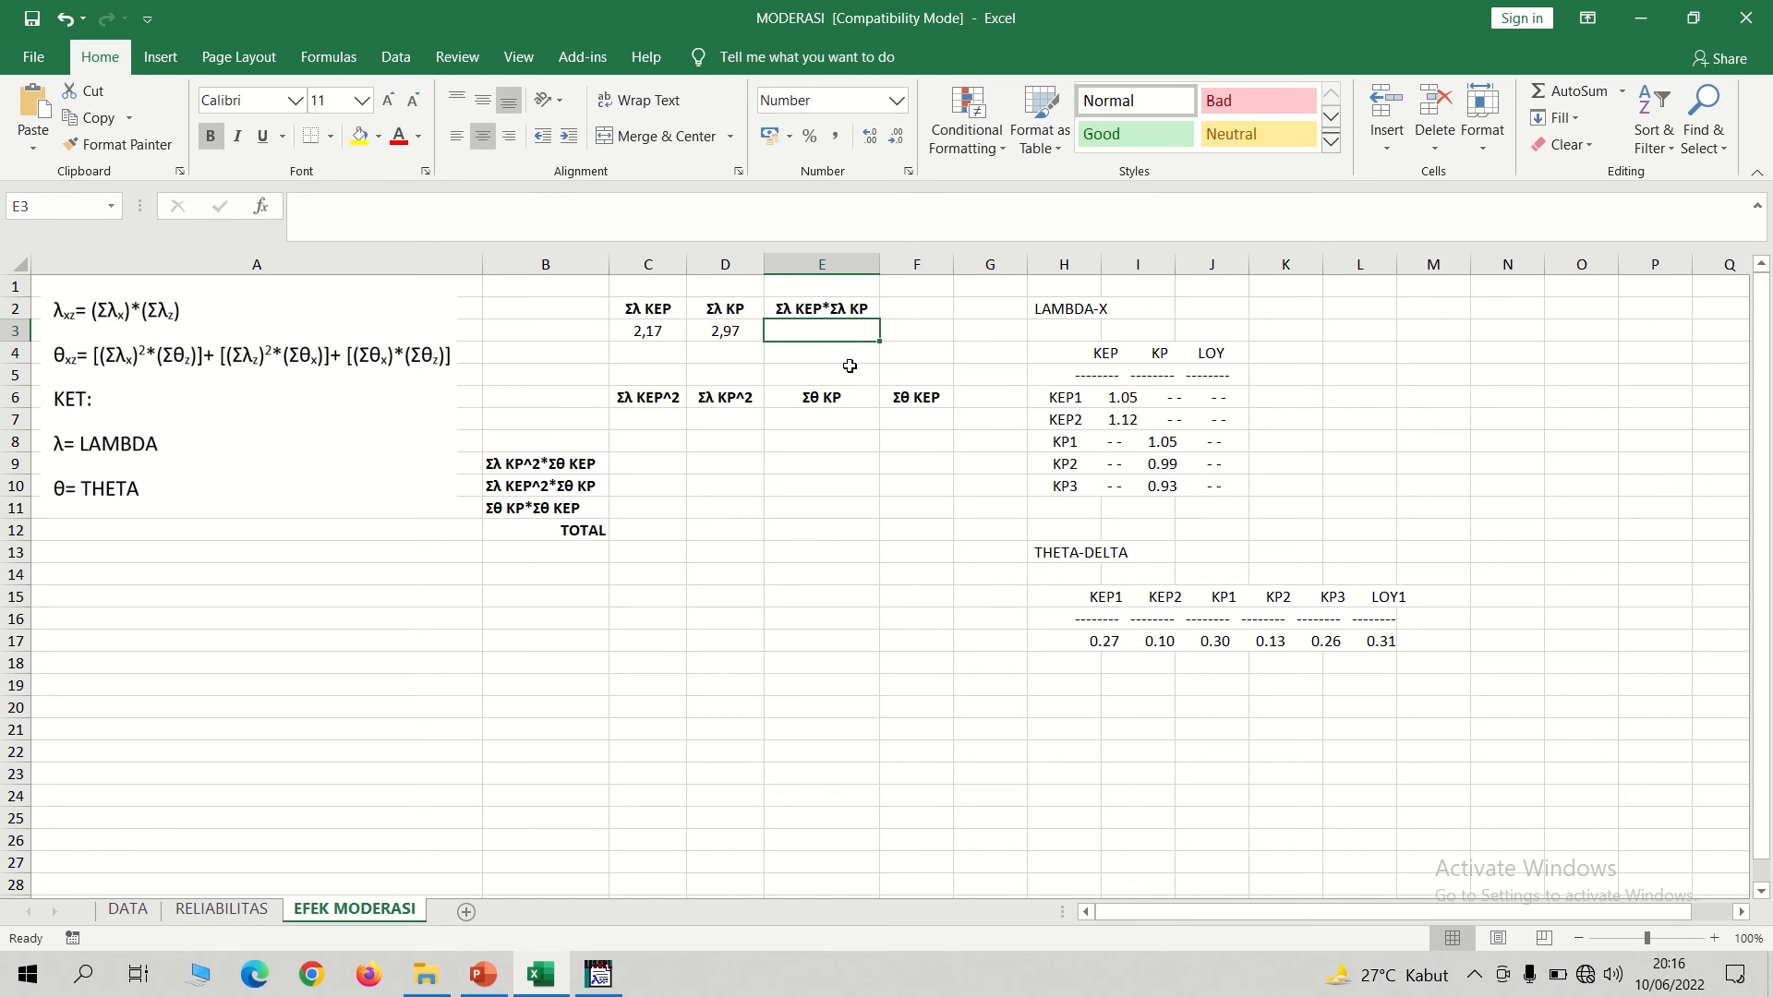
{"action": "type", "text": "="}
{"action": "left_click", "coordinate": [659, 333]}
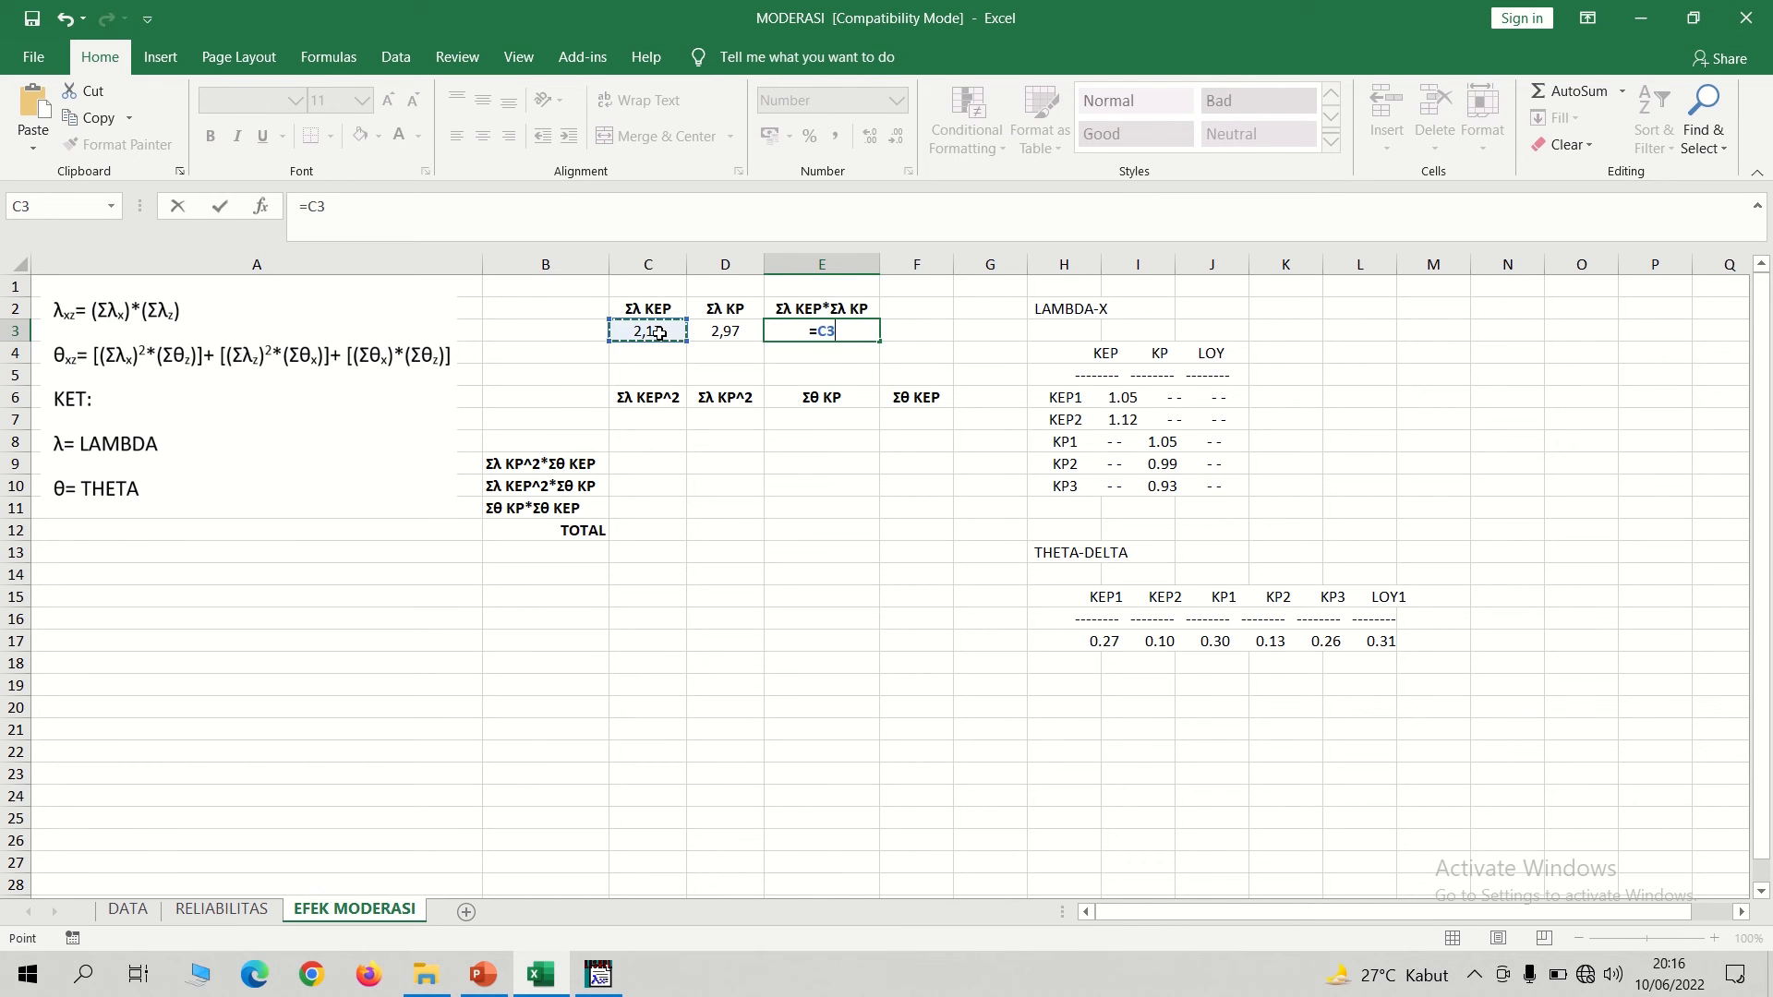
{"action": "type", "text": "*"}
{"action": "left_click", "coordinate": [716, 330]}
{"action": "key", "text": "Return"}
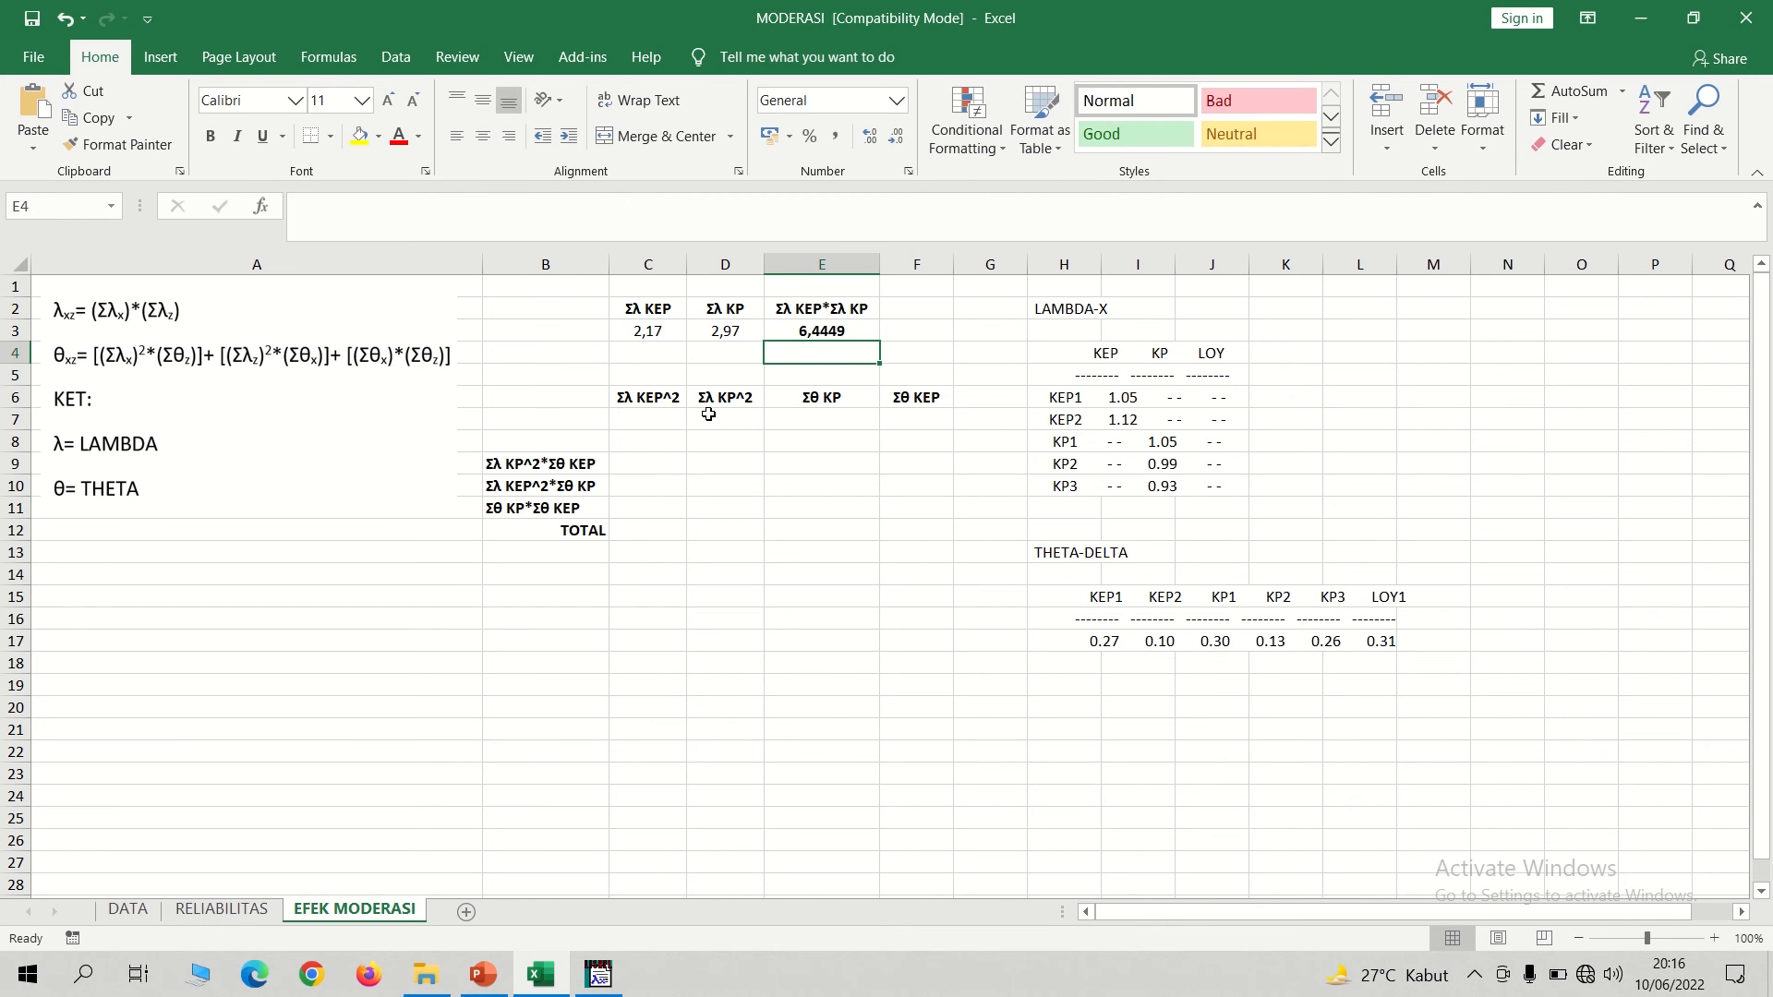
Square Σλ KEP in C7 with the formula =C3^2.
{"action": "left_click", "coordinate": [652, 423]}
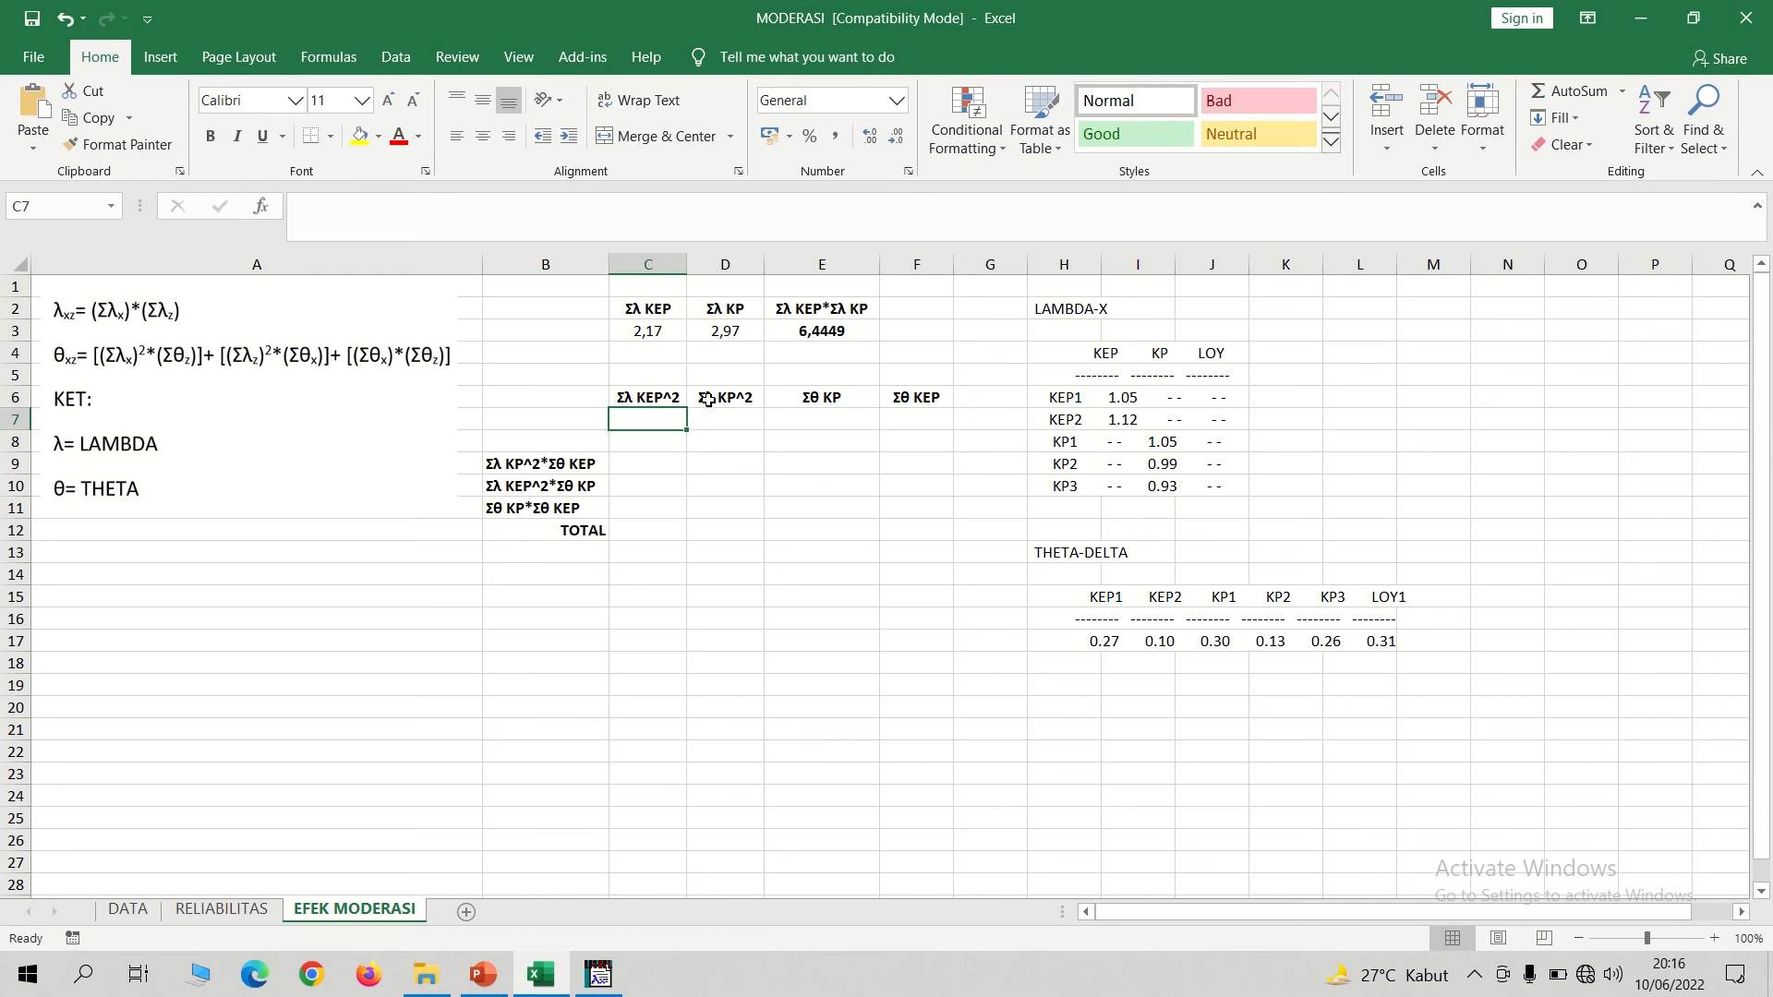
{"action": "type", "text": "="}
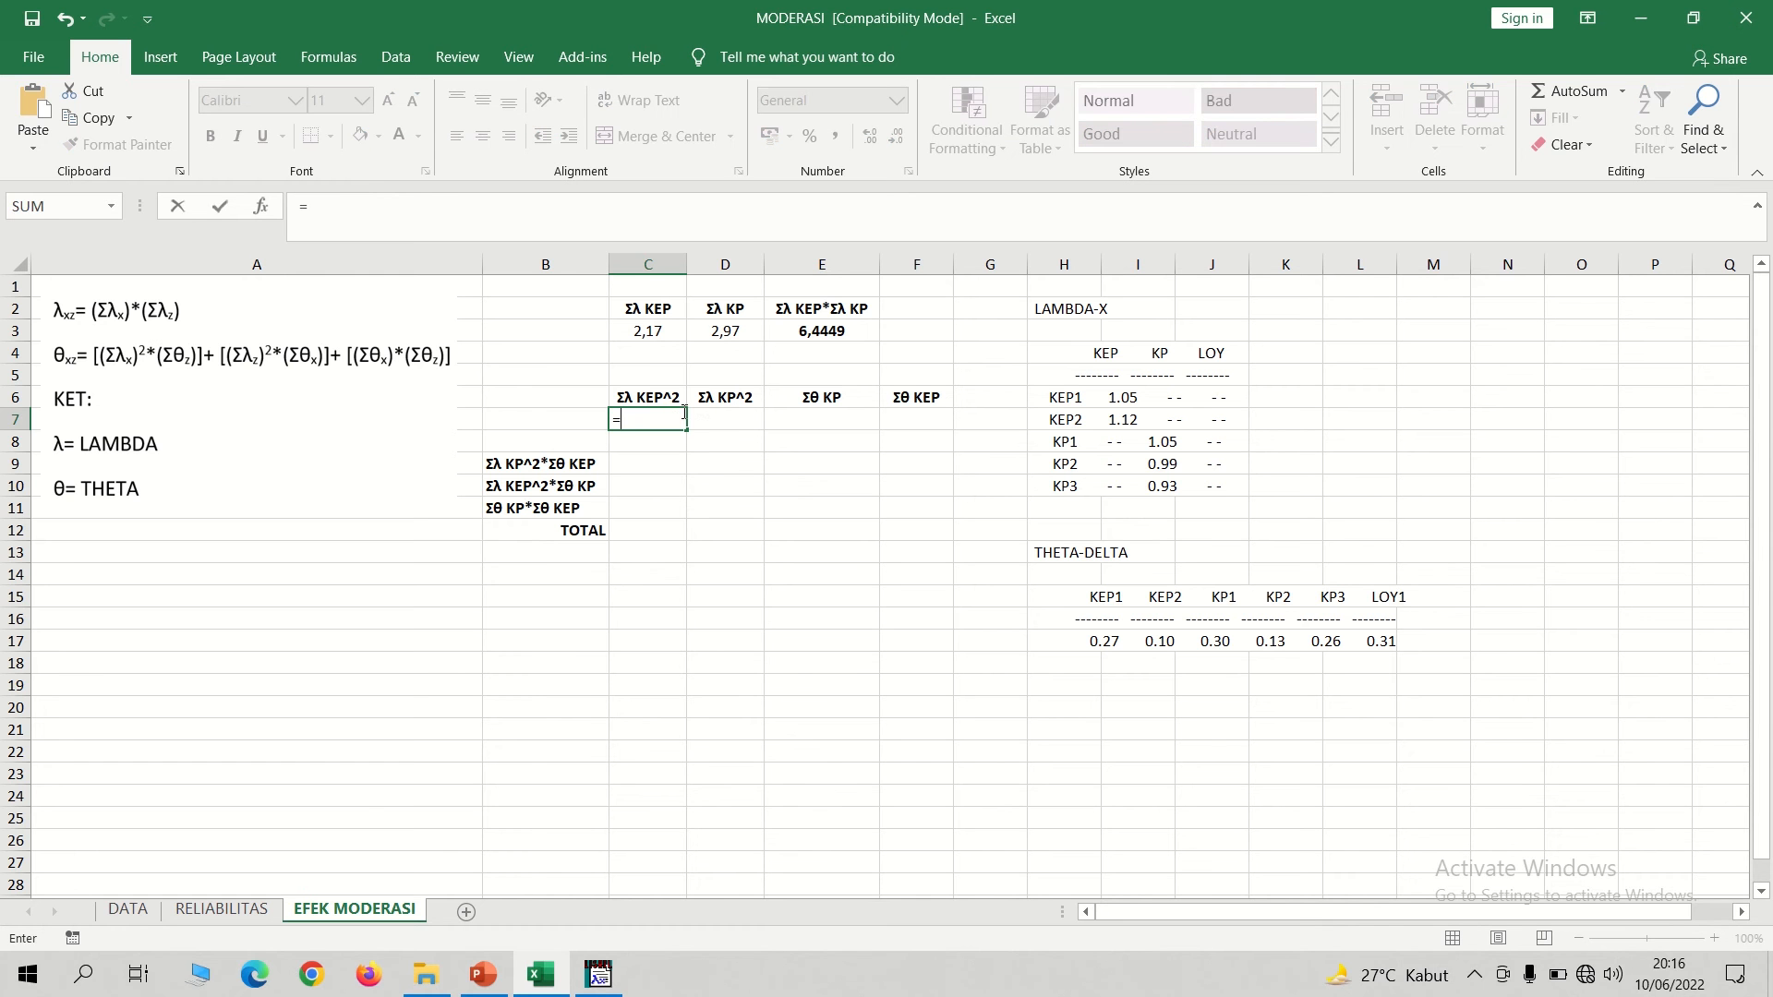
{"action": "left_click", "coordinate": [645, 330]}
{"action": "type", "text": "^"}
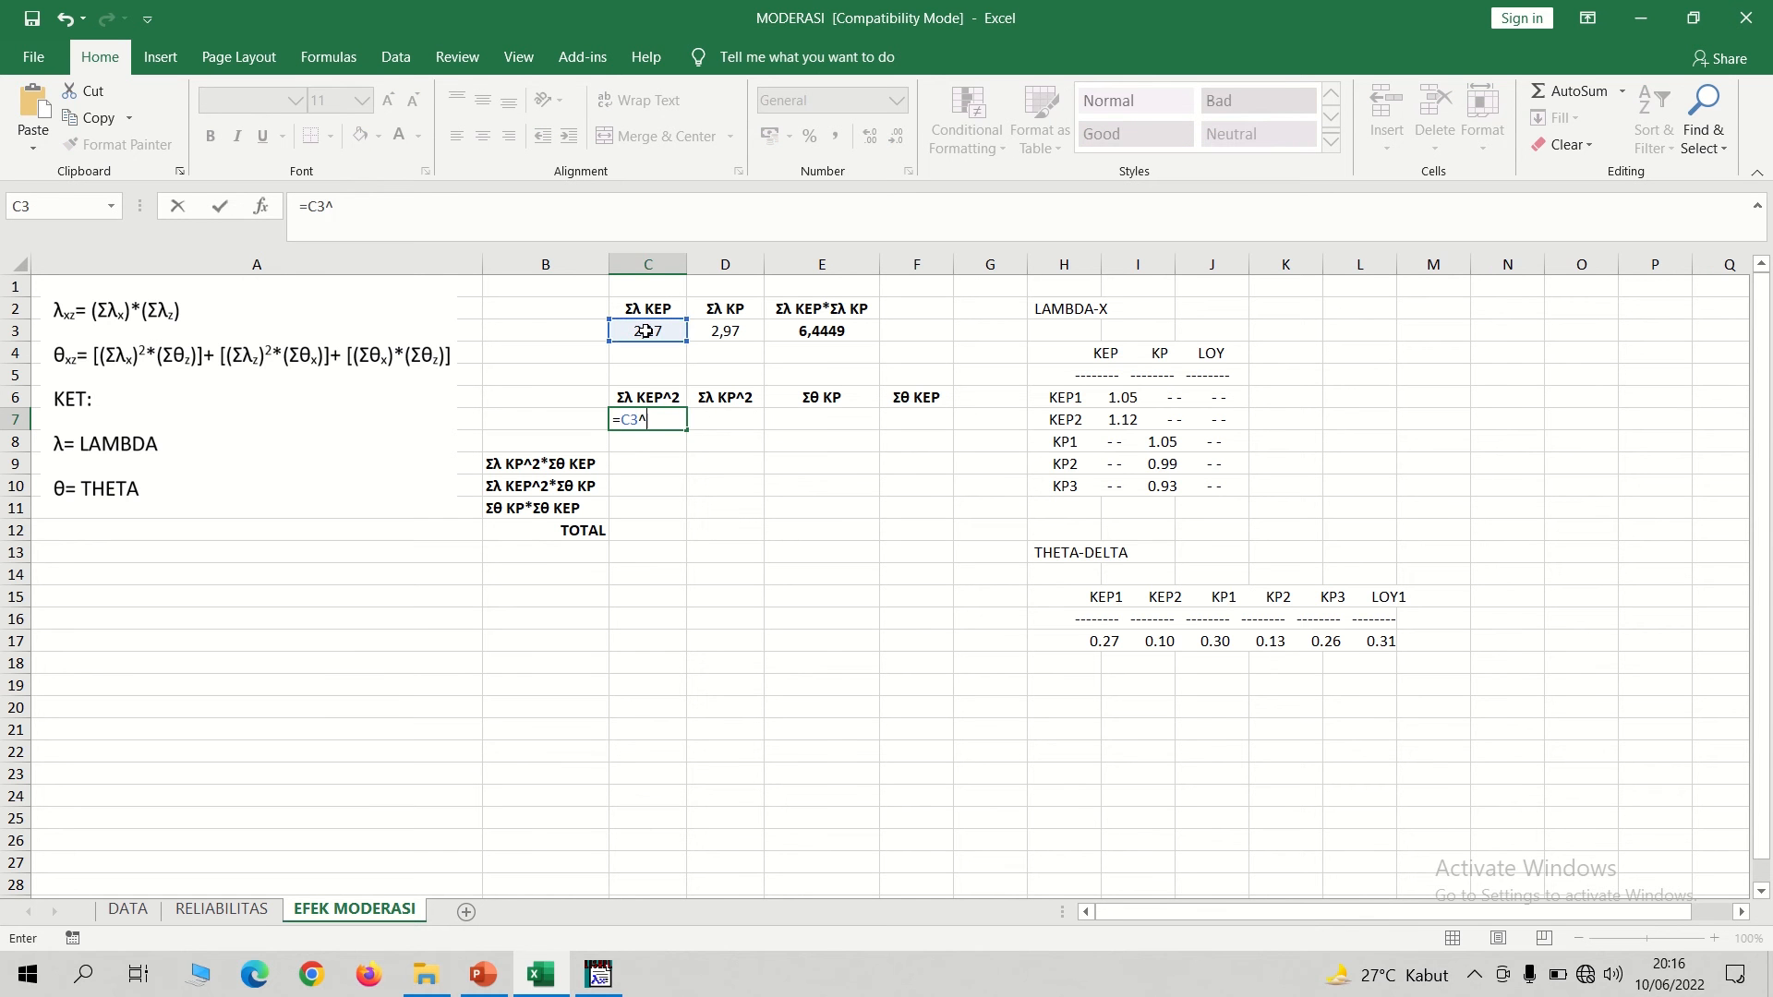
{"action": "type", "text": "2"}
{"action": "key", "text": "Return"}
Square Σλ KP in D7 with the formula =D3^2.
{"action": "left_click", "coordinate": [725, 419]}
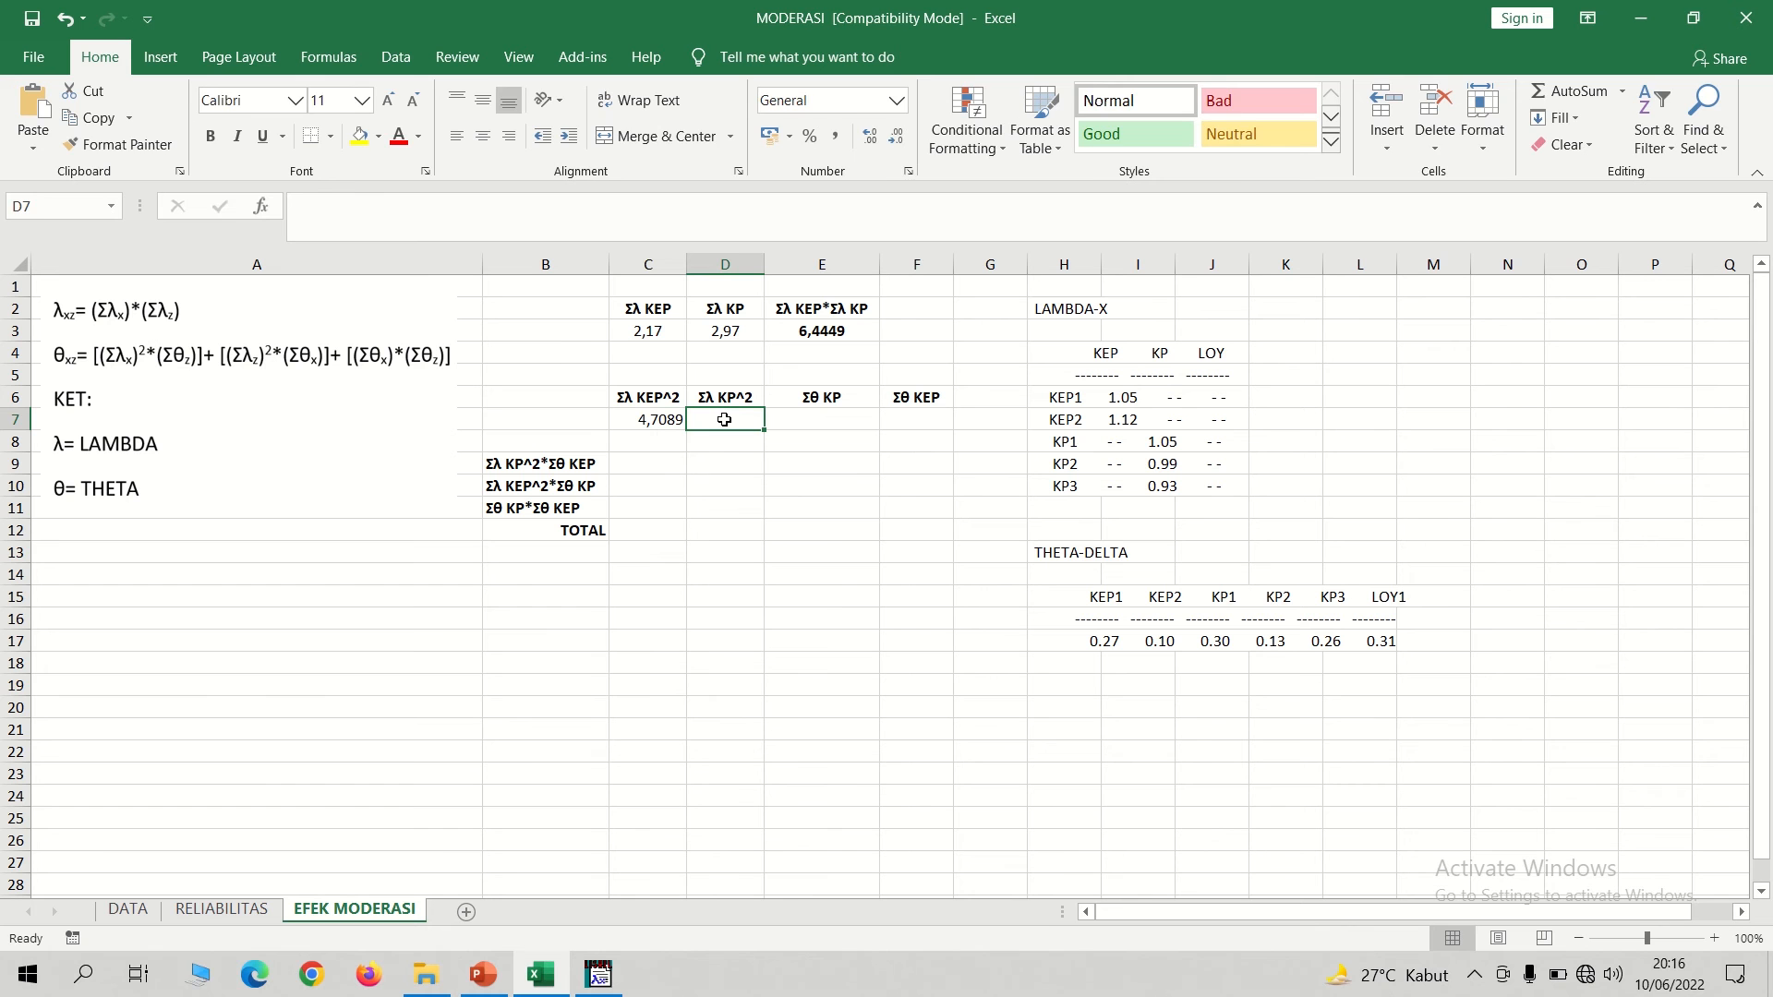
{"action": "type", "text": "="}
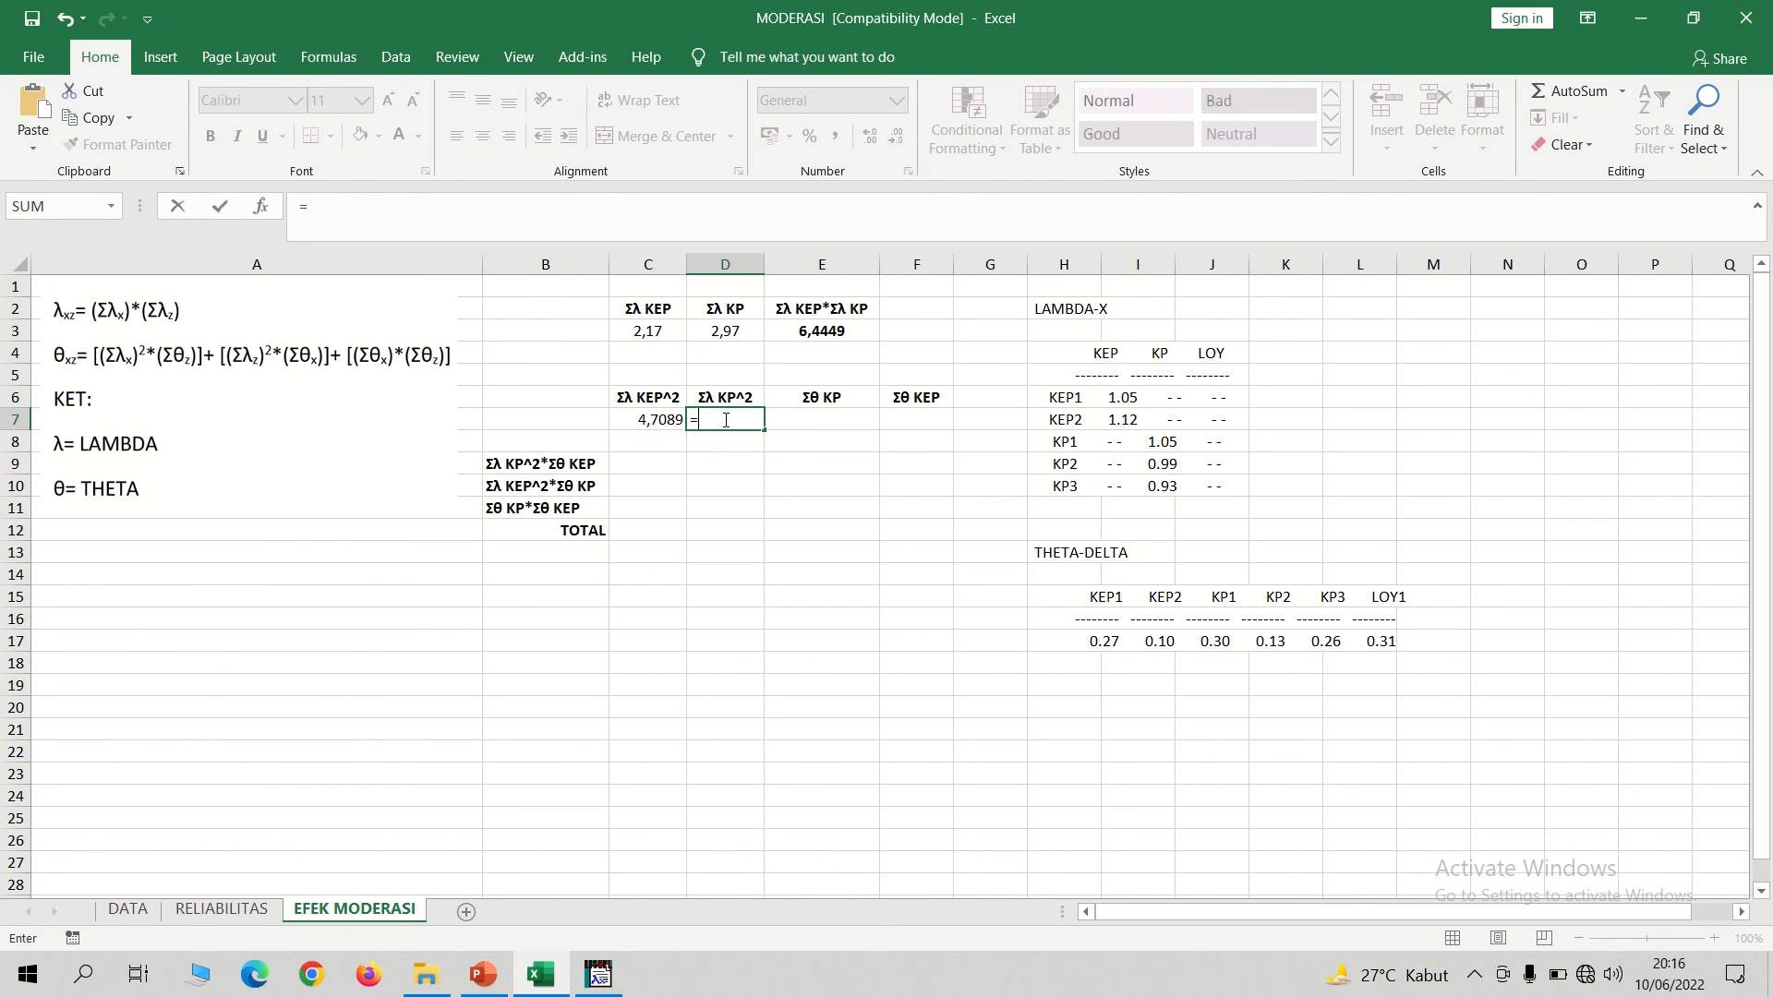
{"action": "left_click", "coordinate": [725, 332]}
{"action": "type", "text": "^2"}
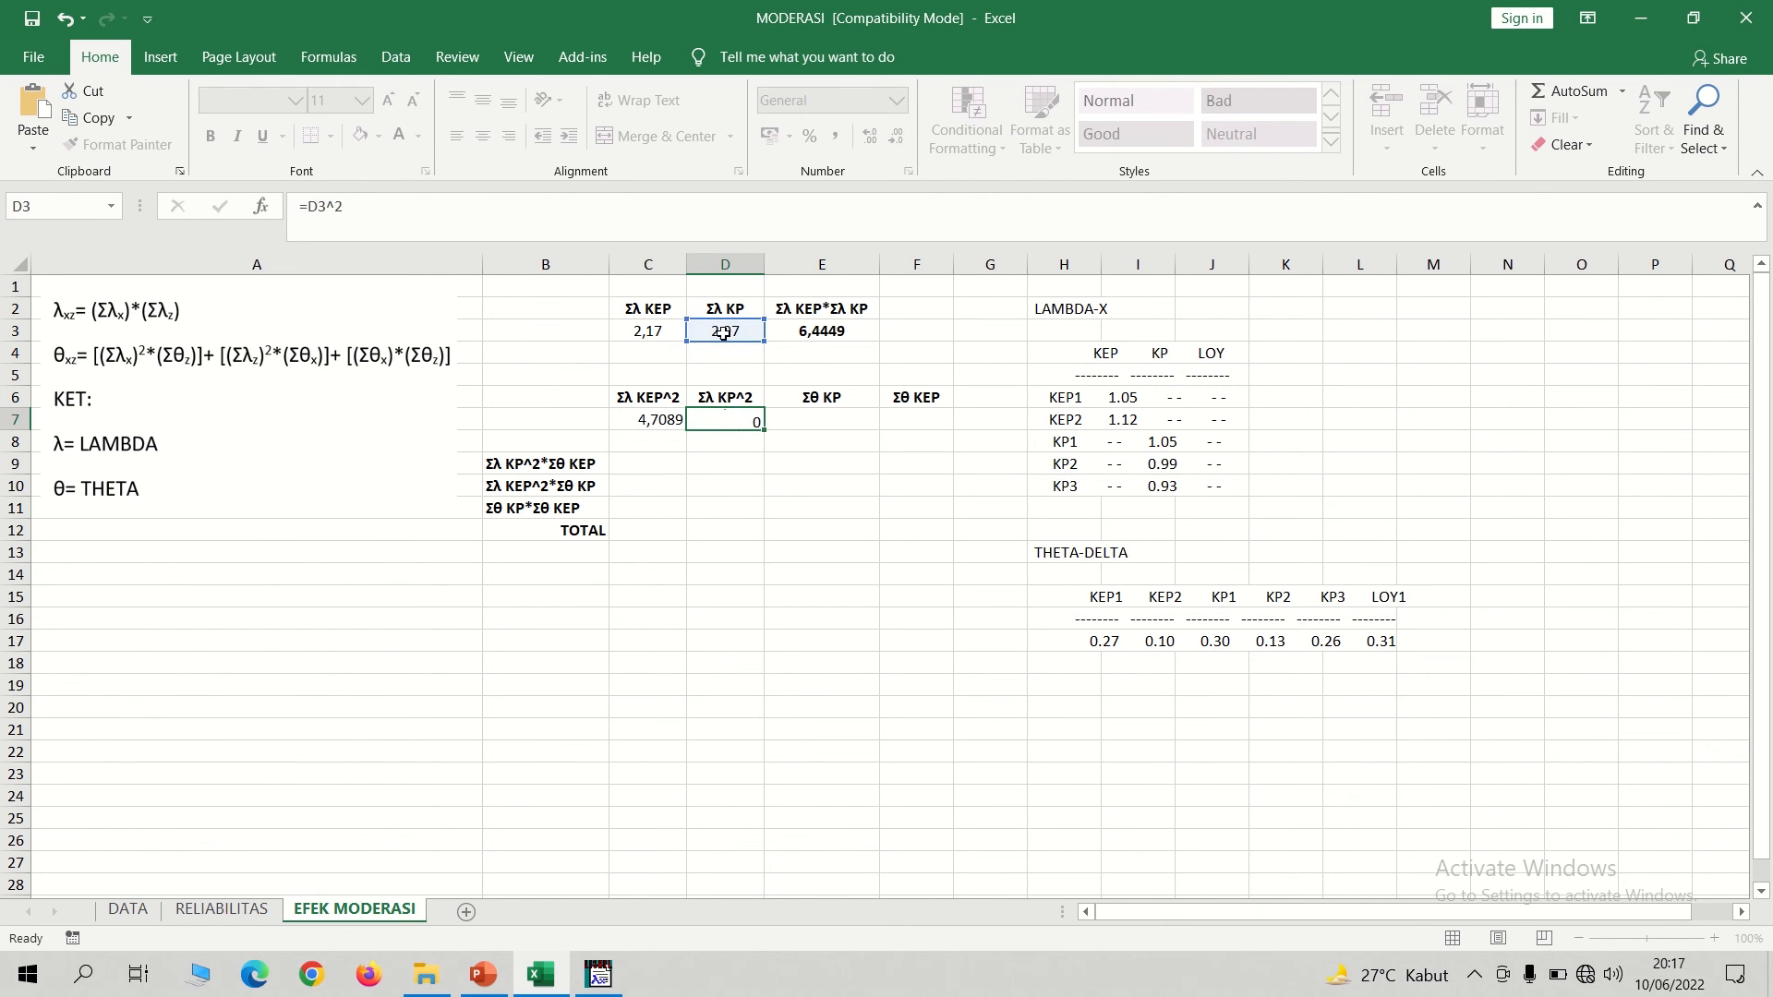
{"action": "key", "text": "Return"}
Relabel the headers E6 and F6 as Σθ KEP and Σθ KP.
{"action": "left_click", "coordinate": [835, 416]}
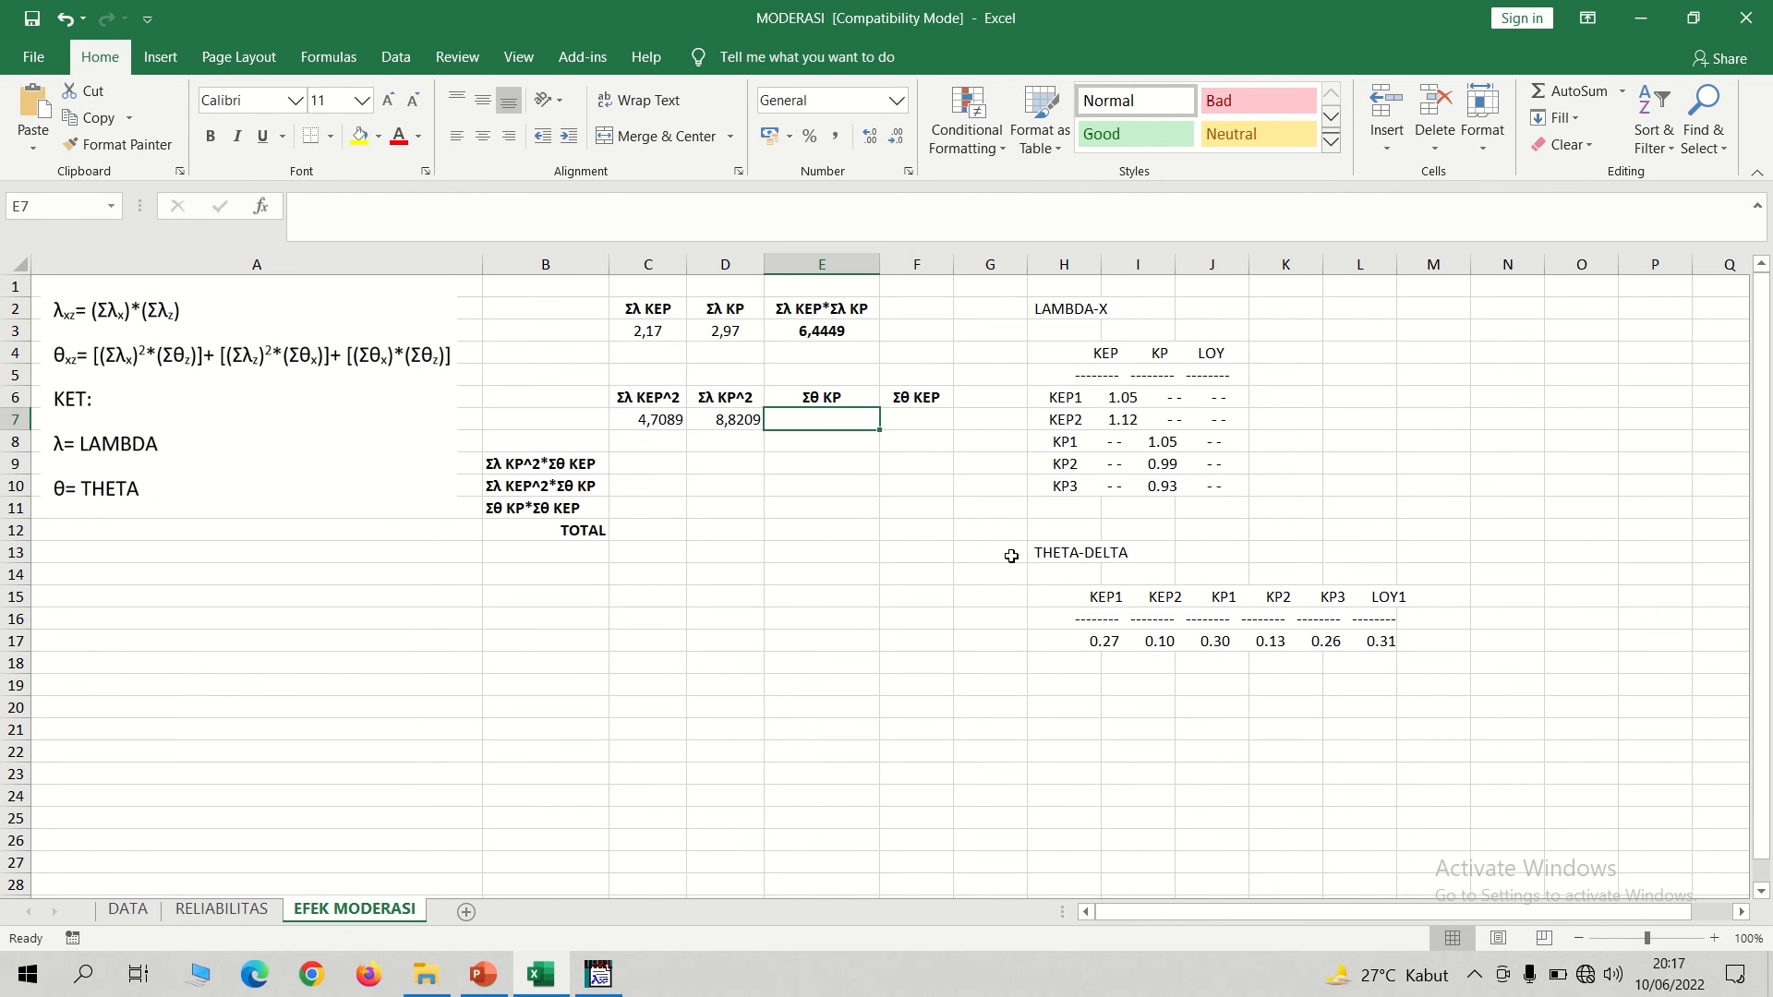
{"action": "left_click", "coordinate": [832, 395]}
{"action": "double_click", "coordinate": [832, 396]}
{"action": "type", "text": "E"}
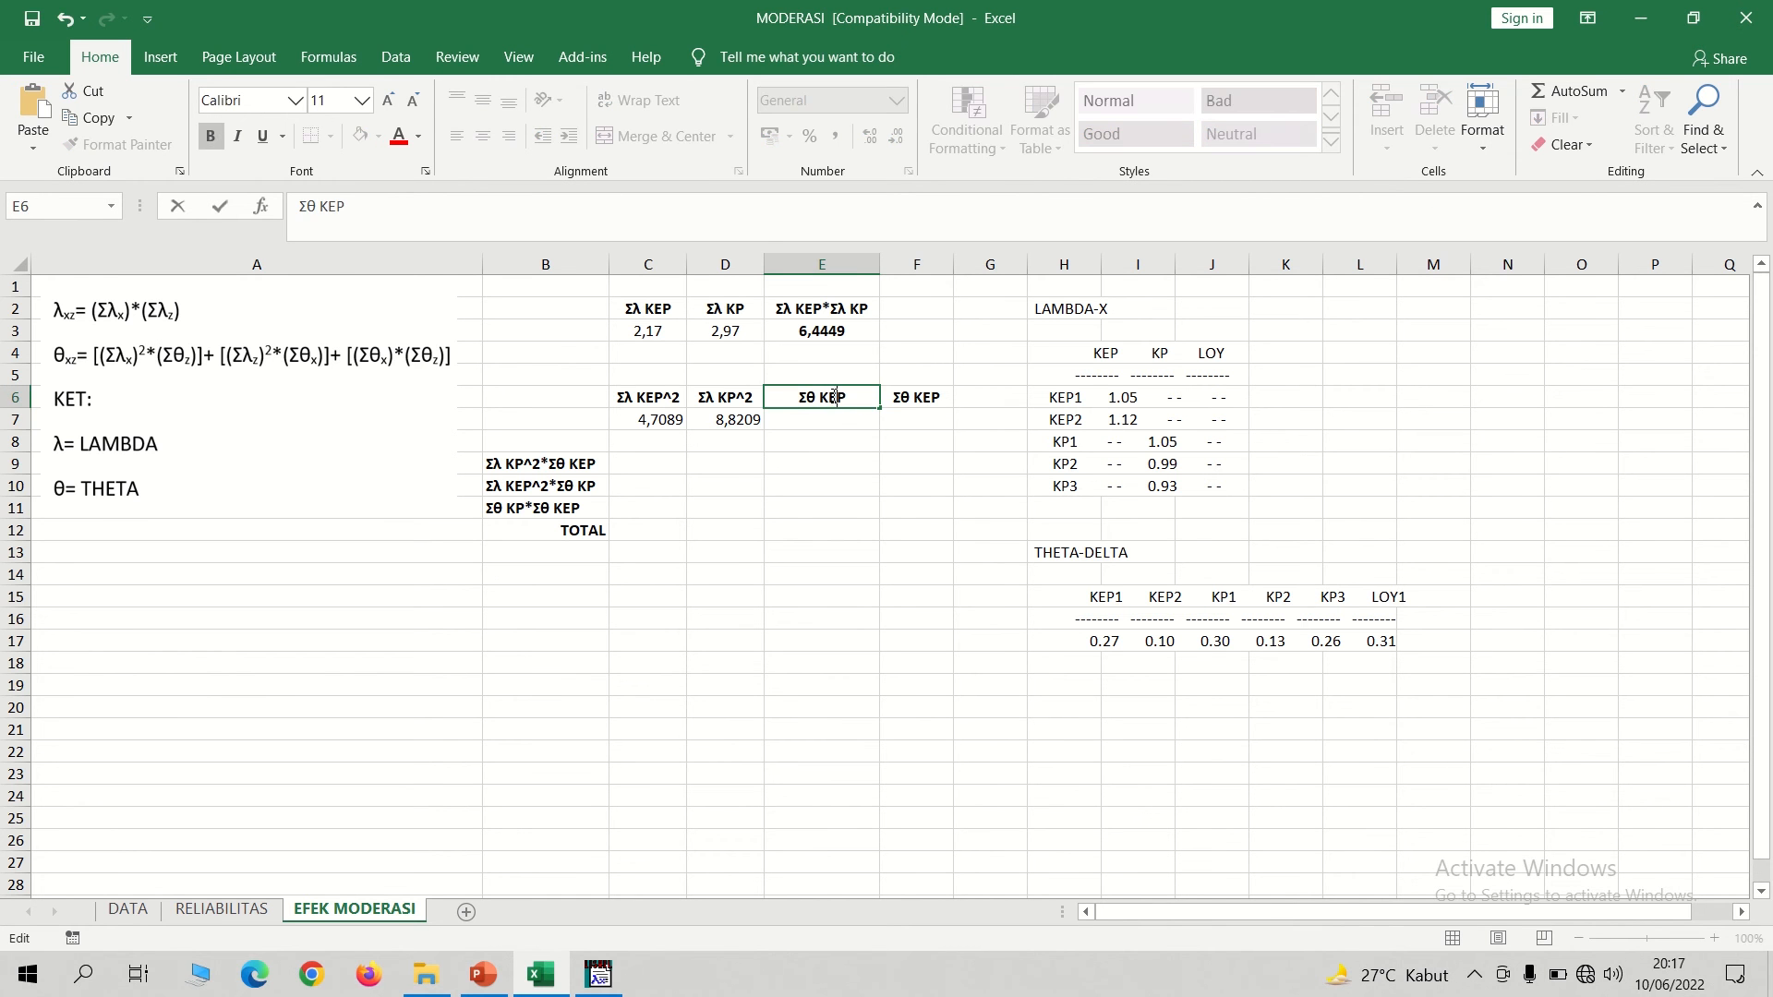
{"action": "double_click", "coordinate": [927, 397]}
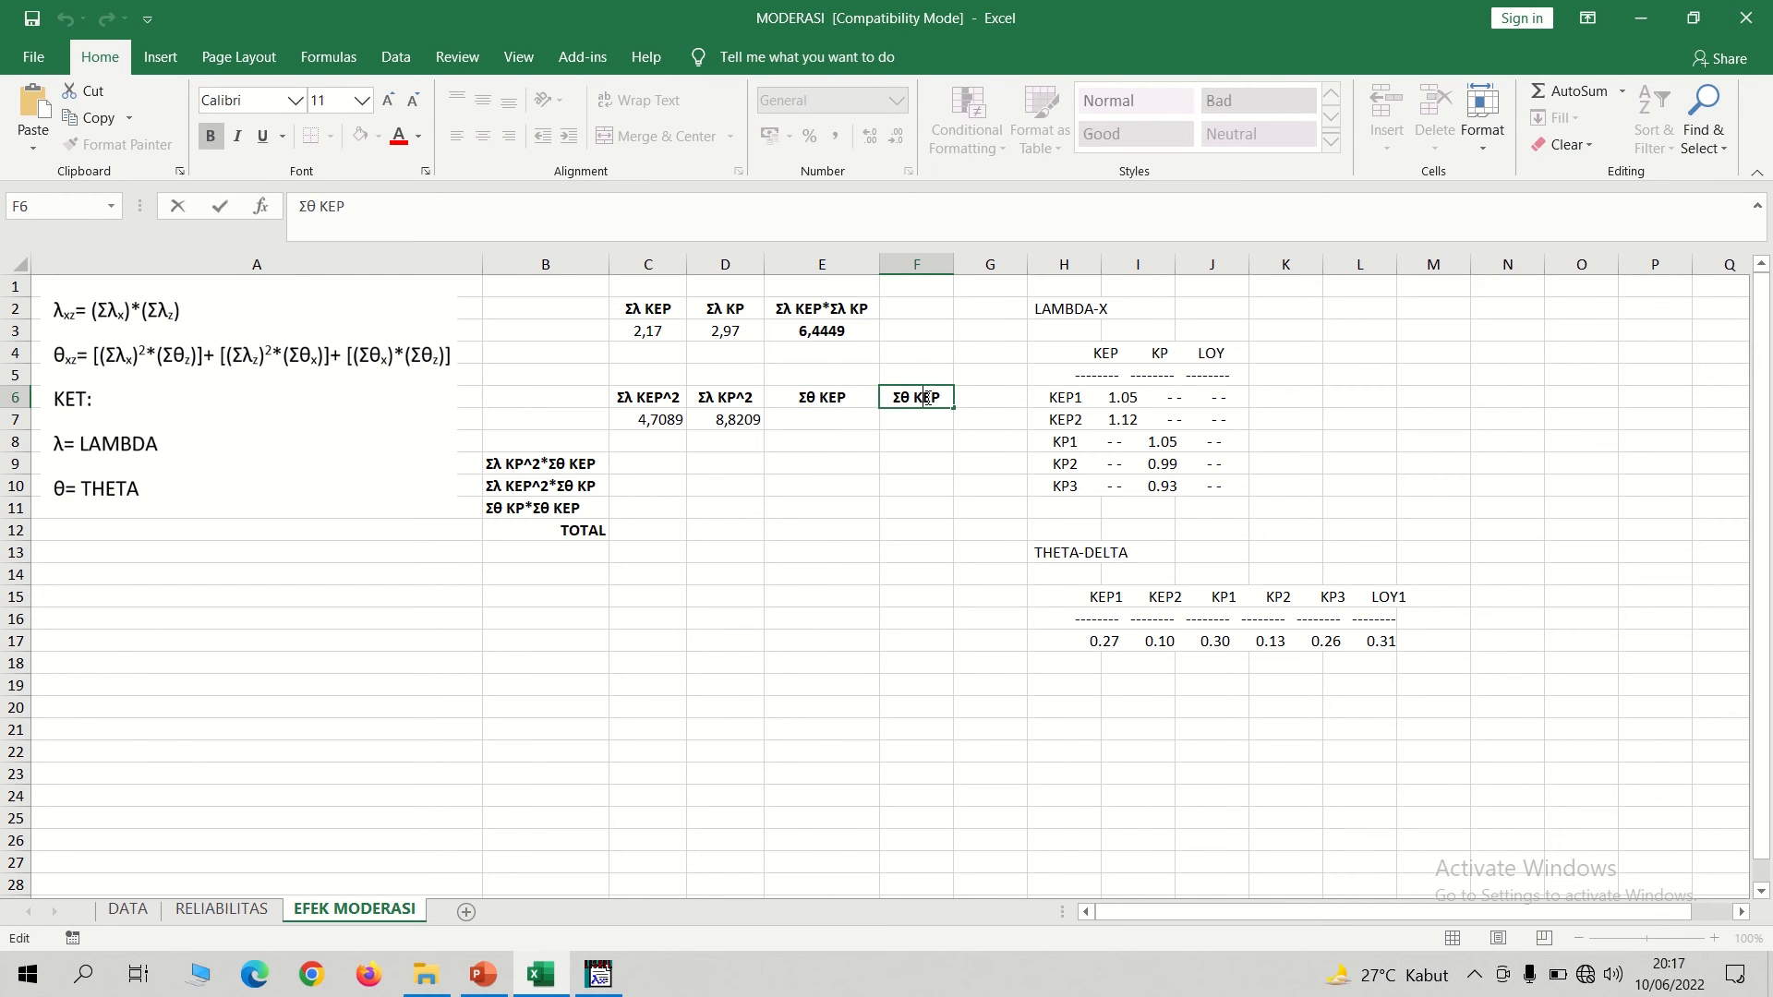
{"action": "key", "text": "BackSpace"}
Compute Σθ KEP in E7 by adding the KEP1 and KEP2 theta-delta values, 0,27 and 0,10.
{"action": "left_click", "coordinate": [845, 419]}
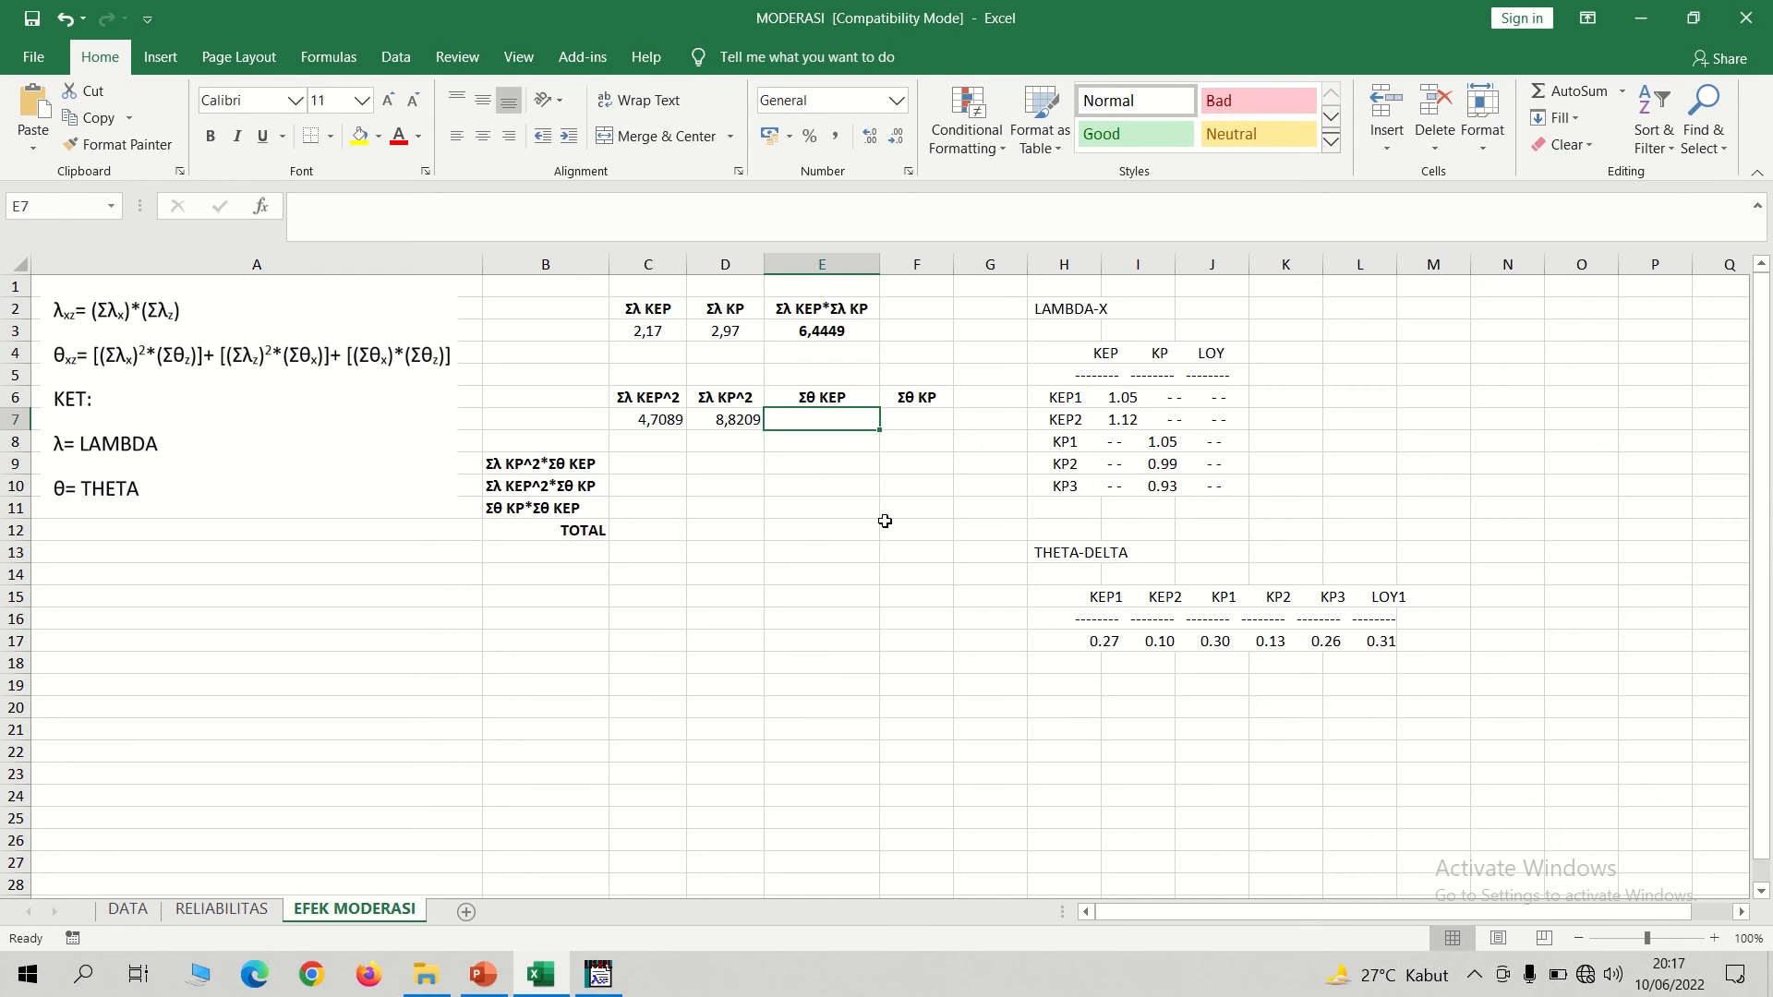
{"action": "type", "text": "="}
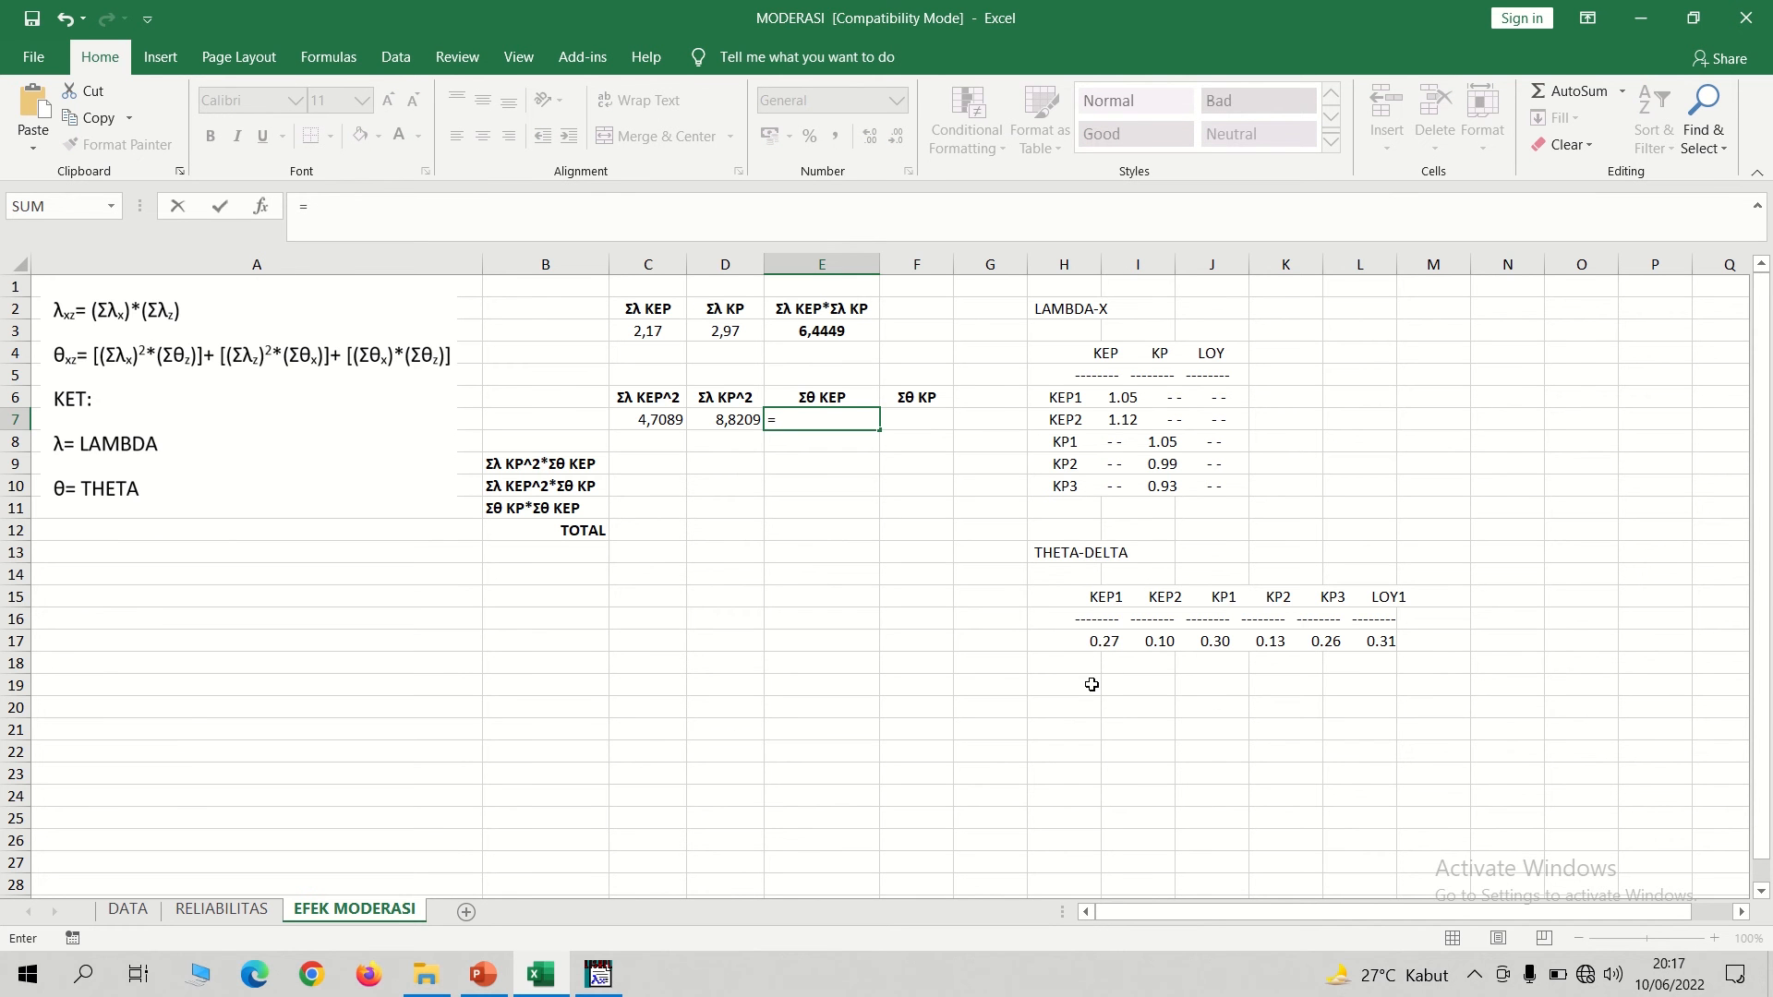
{"action": "type", "text": "0"}
{"action": "type", "text": "0,10"}
{"action": "key", "text": "Return"}
Compute Σθ KP in F7 by adding the KP1, KP2 and KP3 theta-delta values with =0,30+0,13+0,26.
{"action": "key", "text": "Right"}
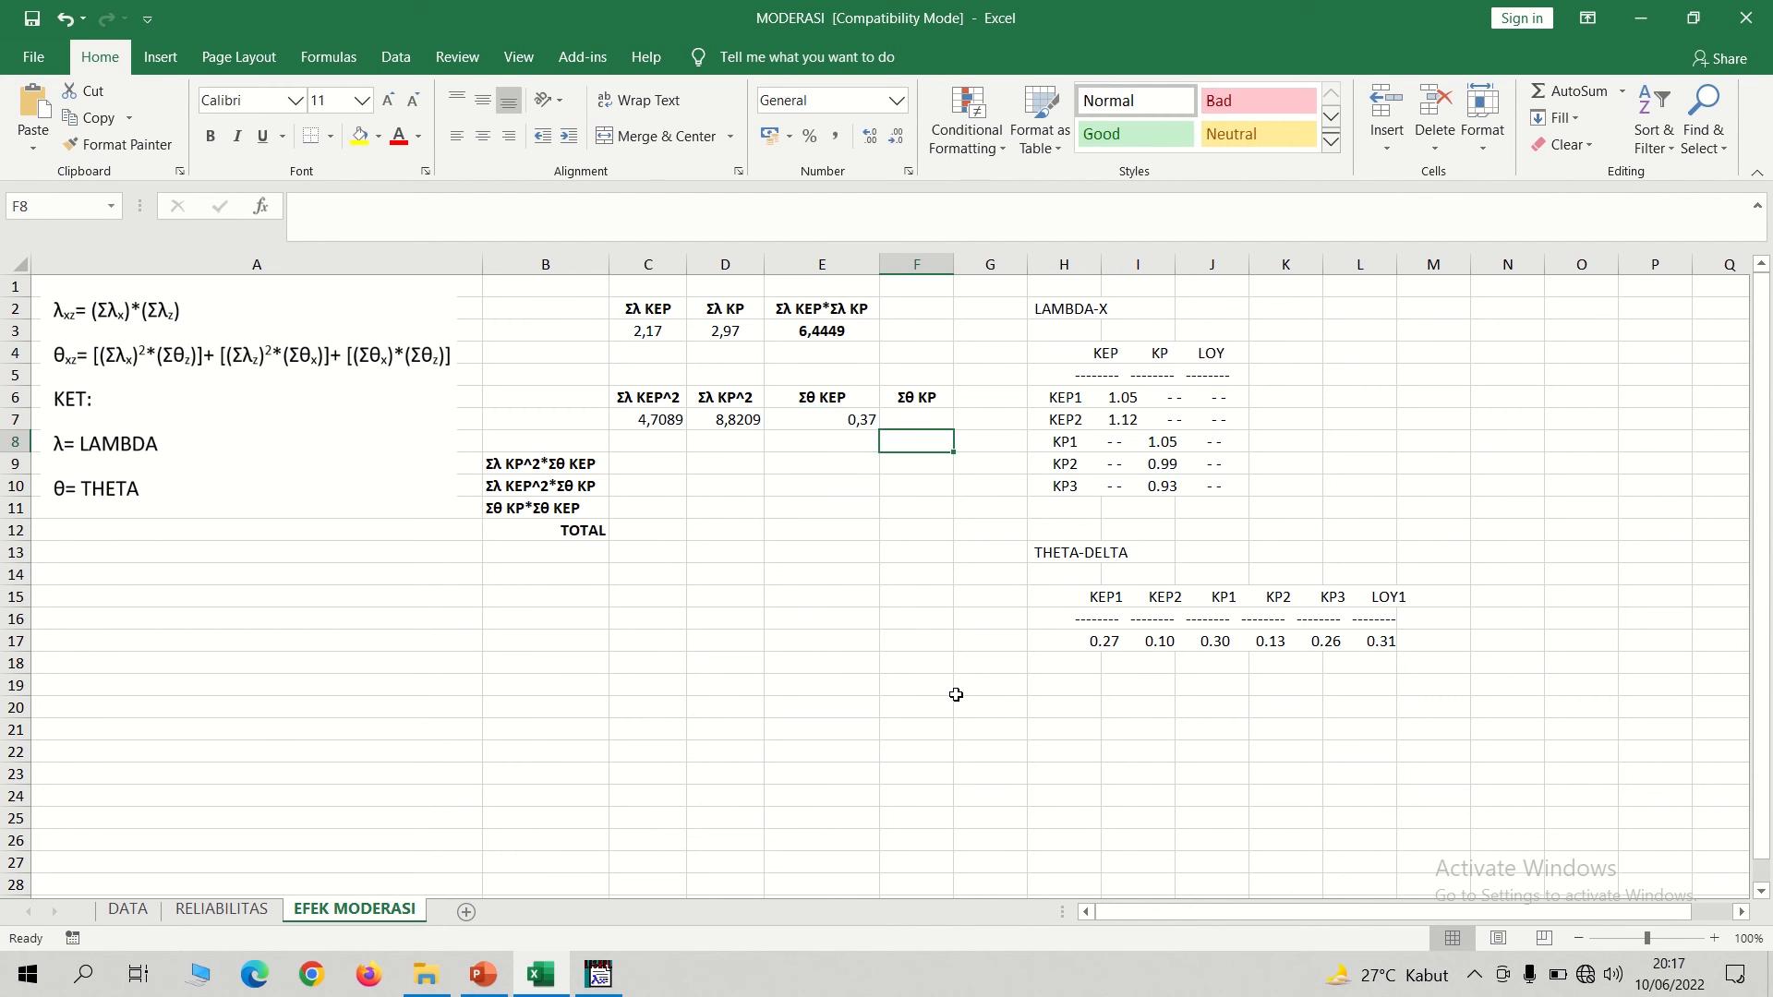
{"action": "key", "text": "Up"}
{"action": "type", "text": "="}
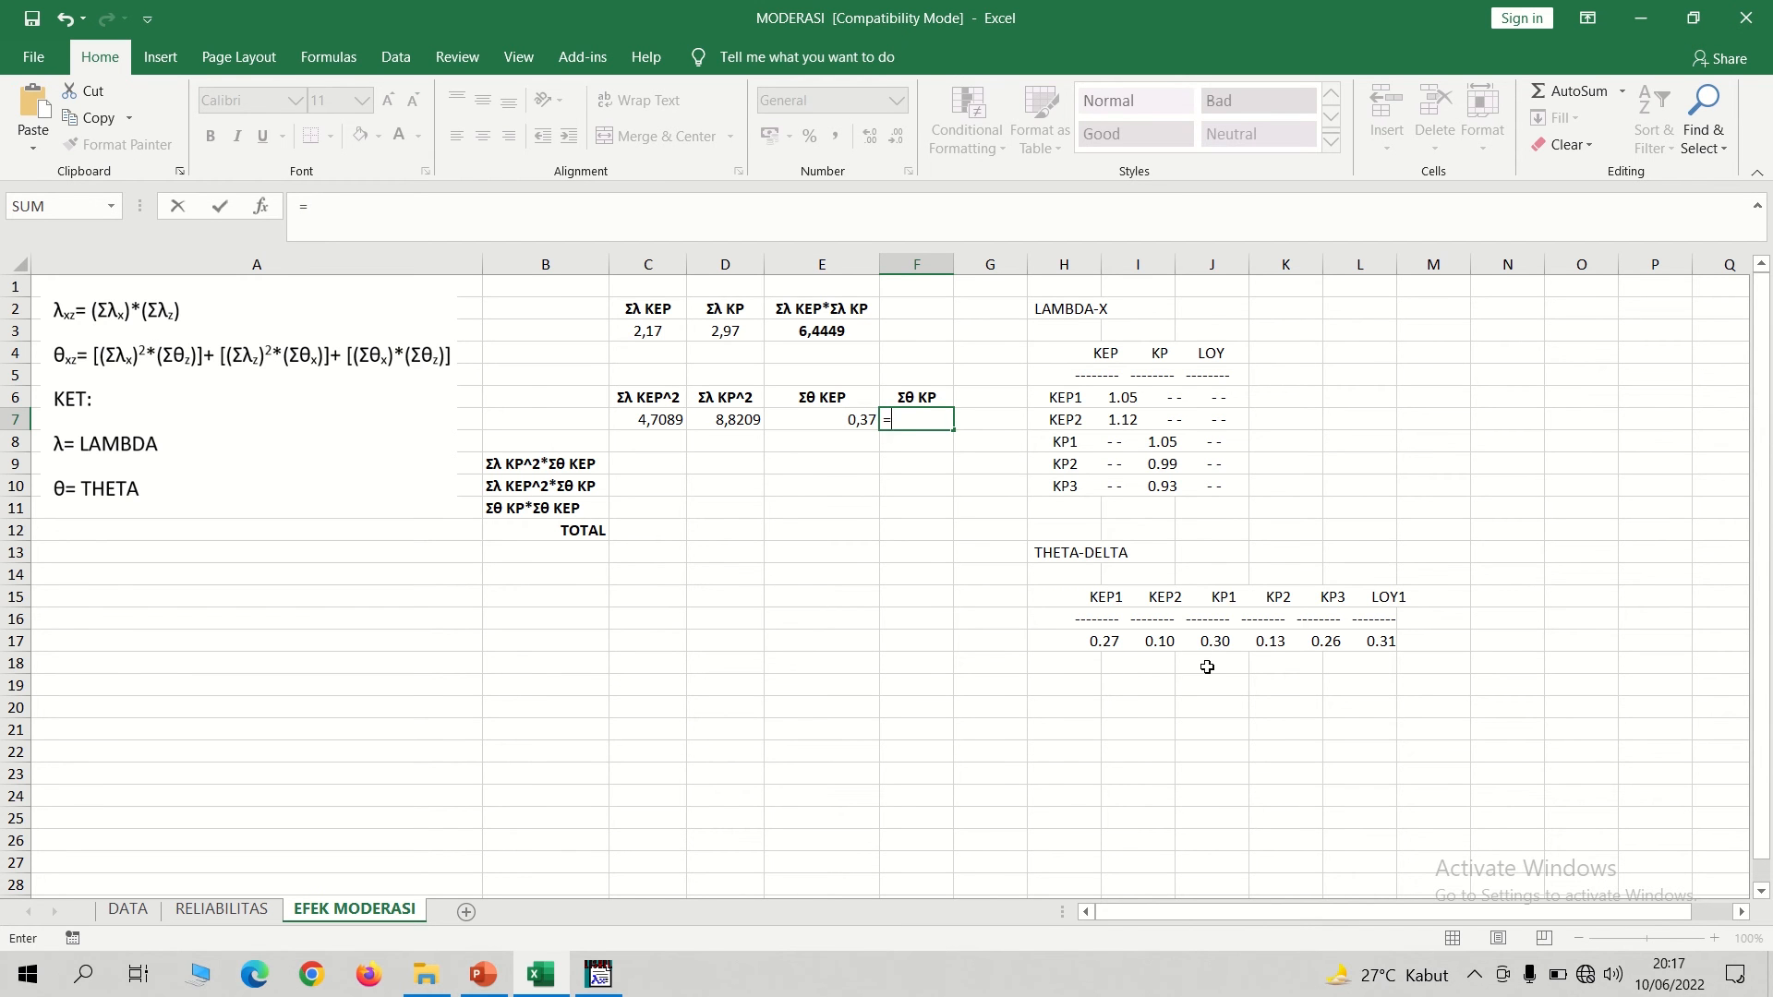
{"action": "type", "text": "0,30+0,13"}
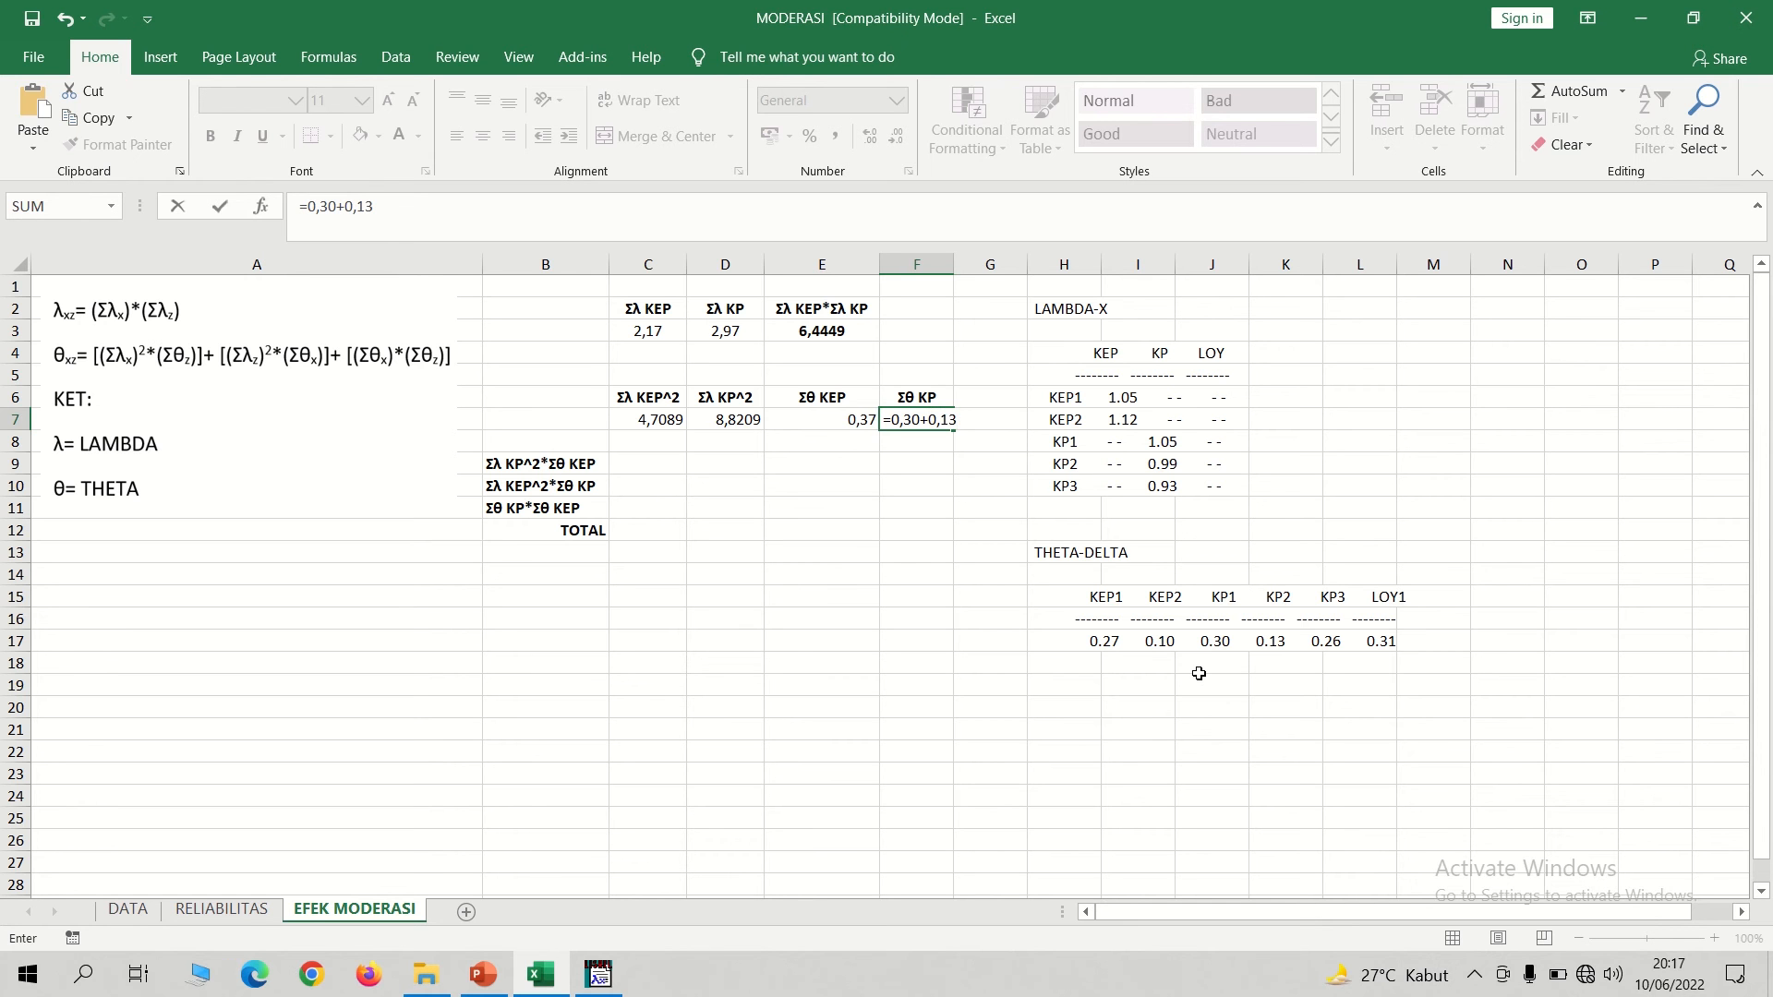
{"action": "type", "text": "+0,26"}
{"action": "key", "text": "Return"}
{"action": "key", "text": "Up"}
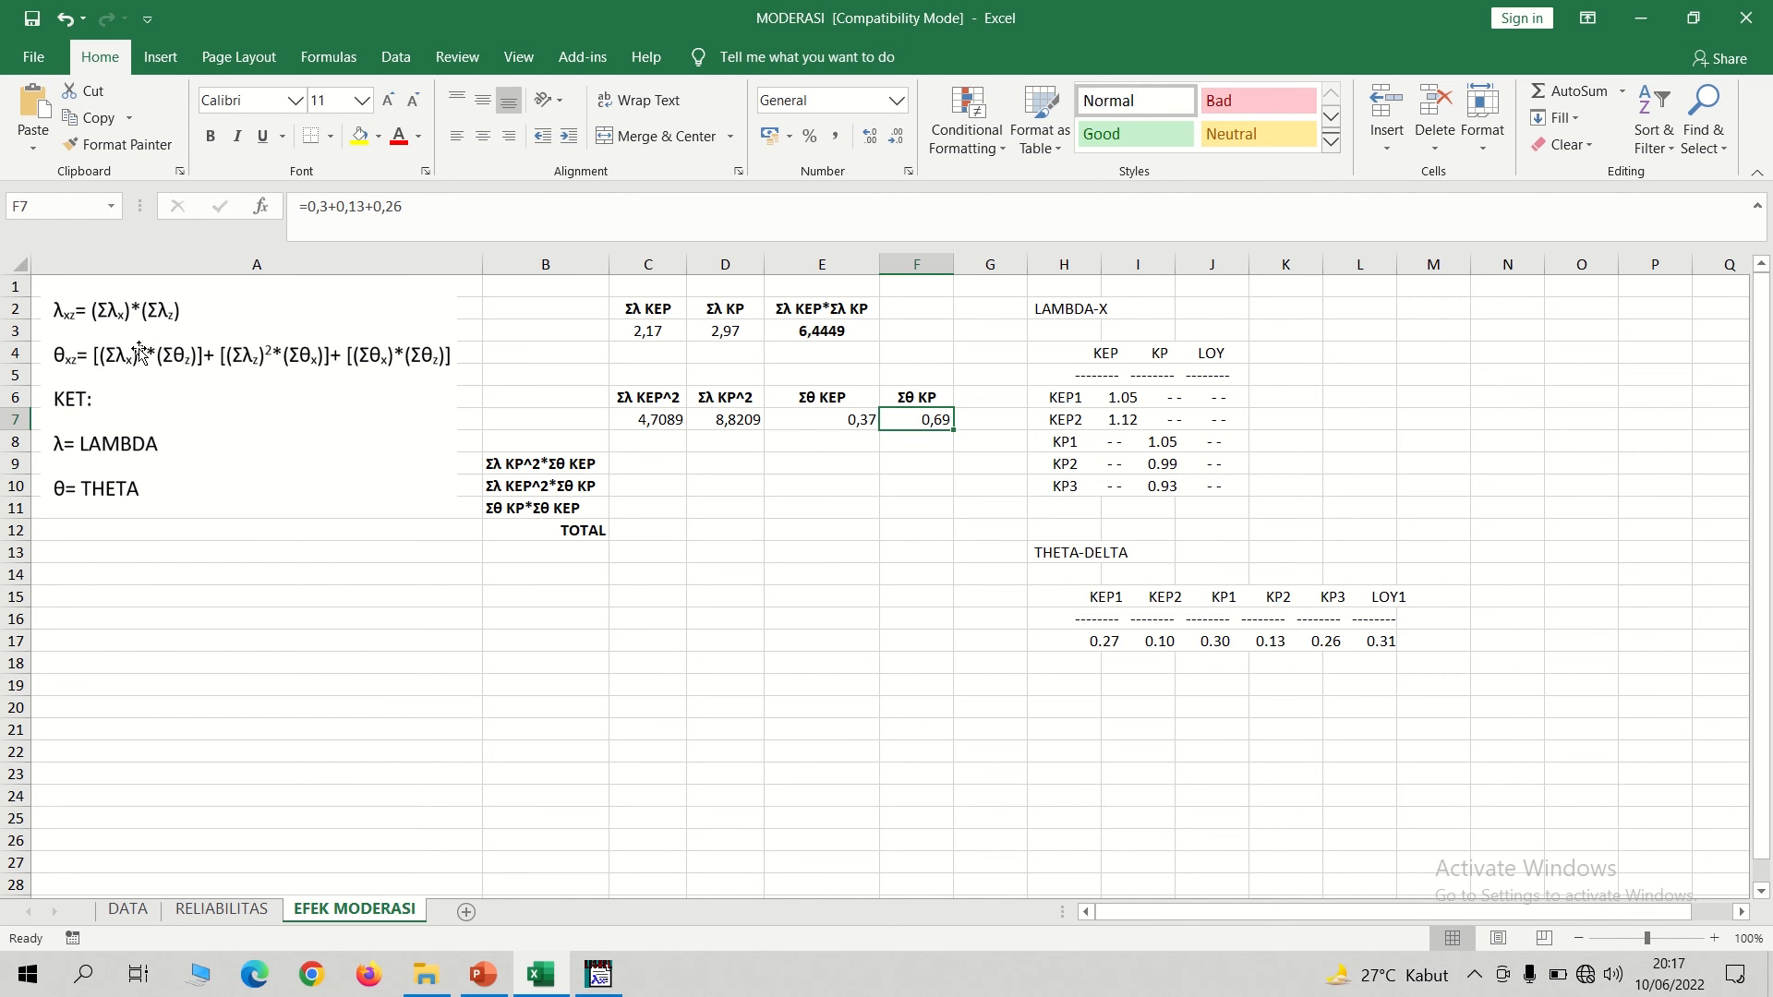
{"action": "left_click", "coordinate": [640, 470]}
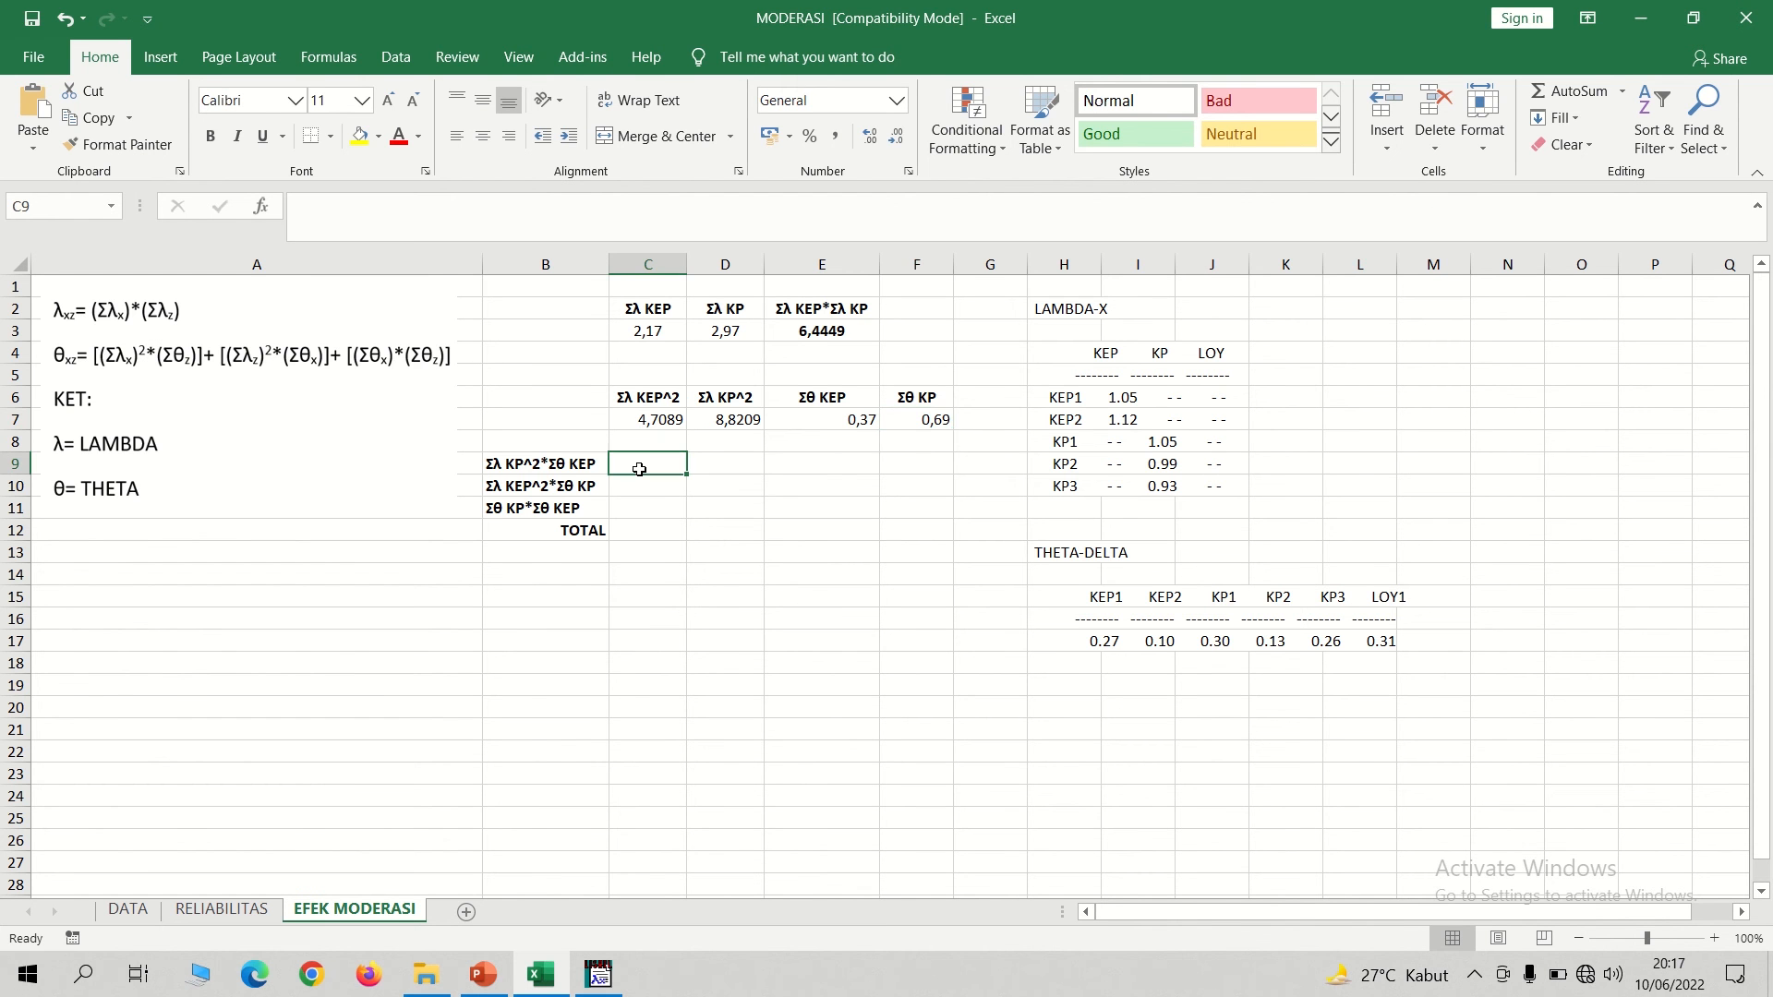
{"action": "type", "text": "="}
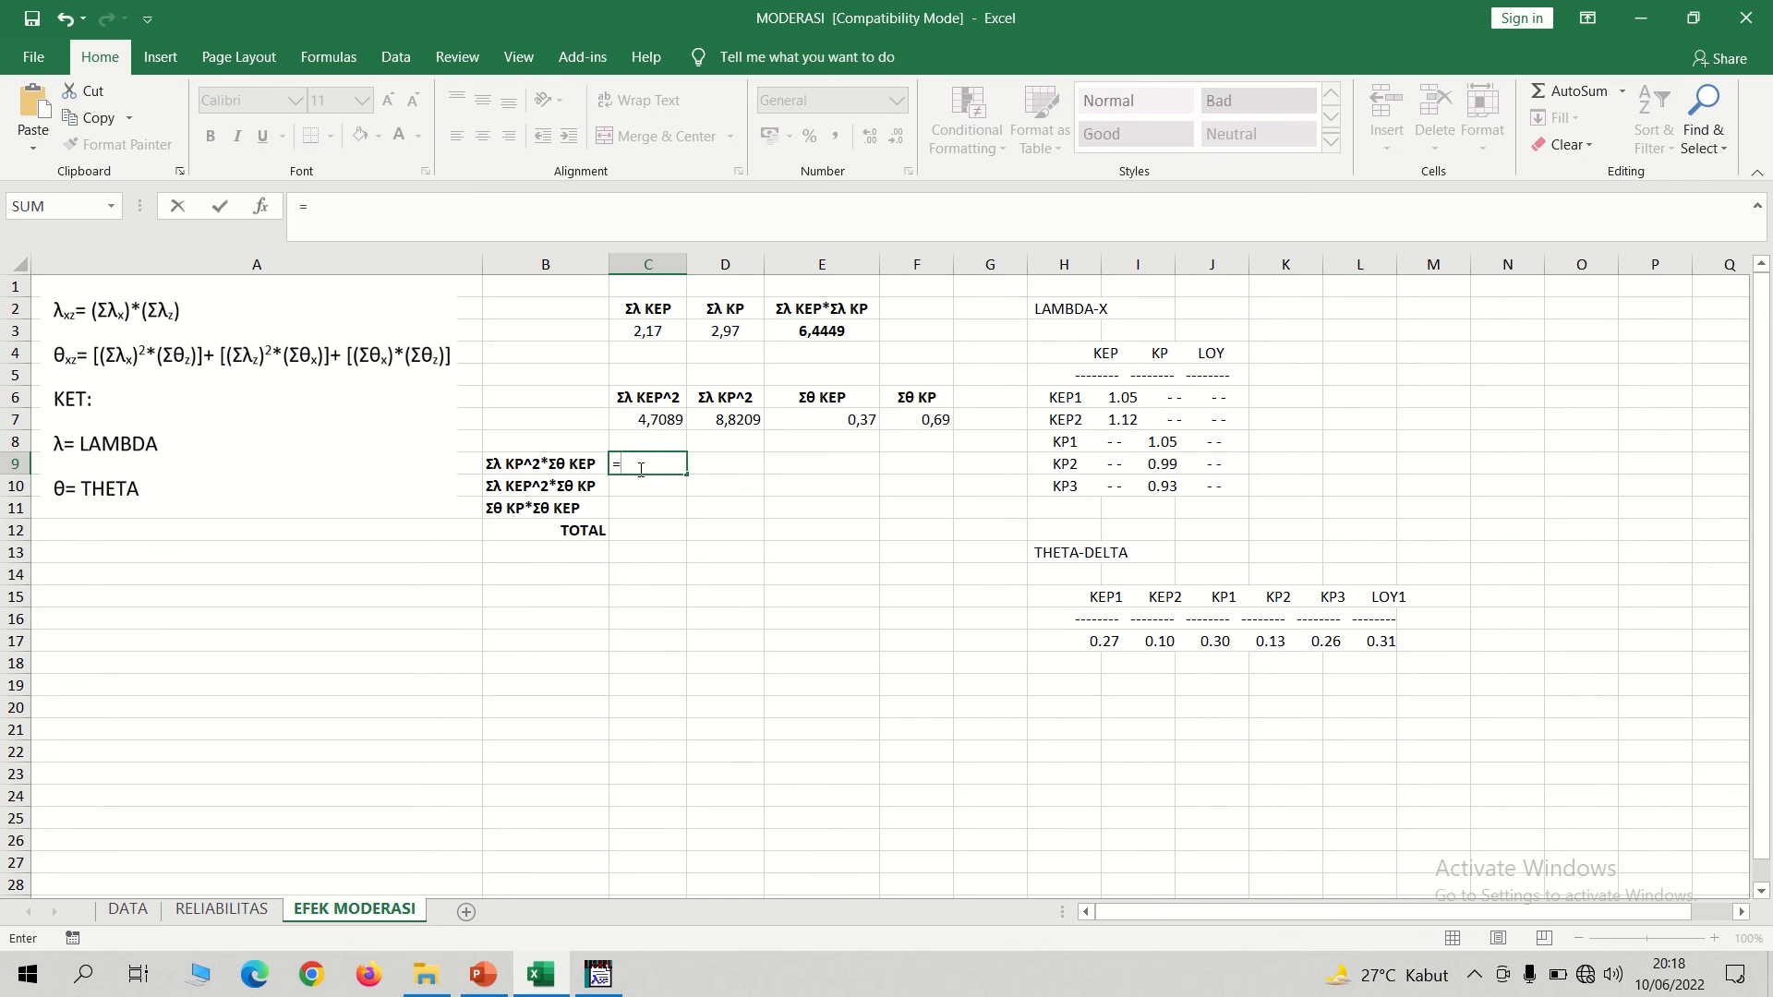
{"action": "left_click", "coordinate": [654, 421]}
{"action": "type", "text": "*"}
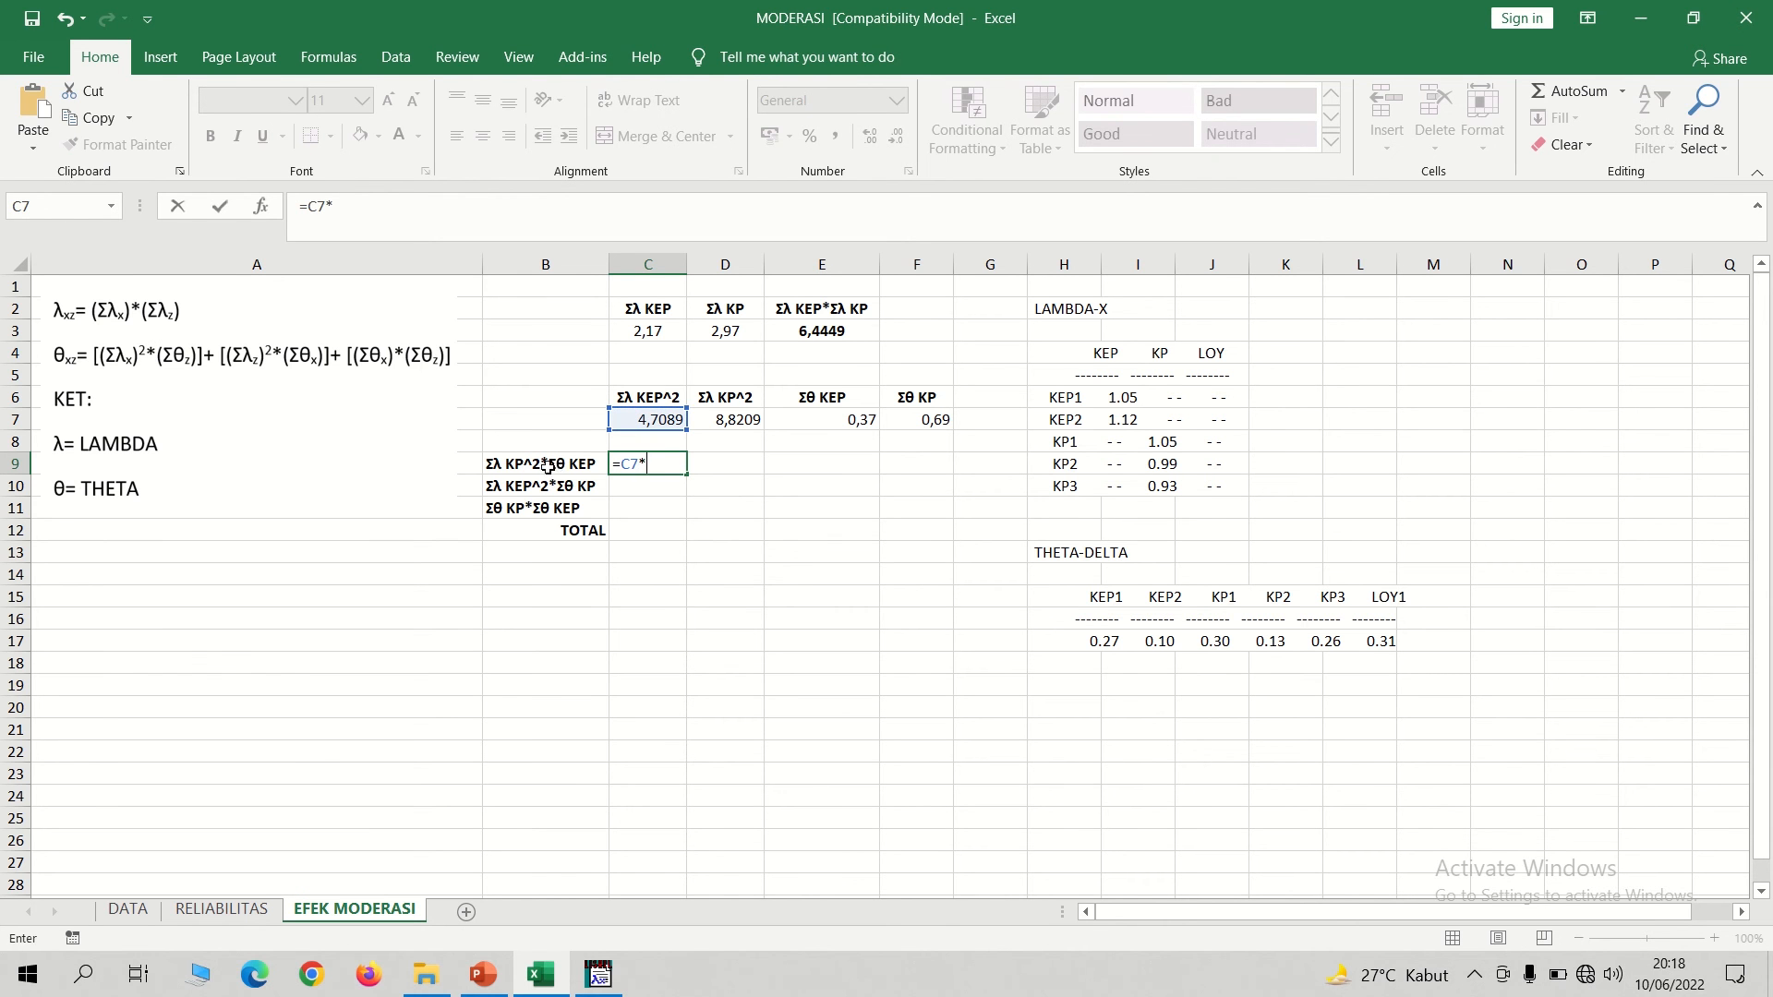
{"action": "key", "text": "BackSpace"}
{"action": "key", "text": "BackSpace"}
{"action": "key", "text": "BackSpace"}
{"action": "key", "text": "BackSpace"}
Relabel B9 as Σλ KEP^2*Σθ KP and B10 as Σλ KP^2*Σθ KEP.
{"action": "double_click", "coordinate": [513, 463]}
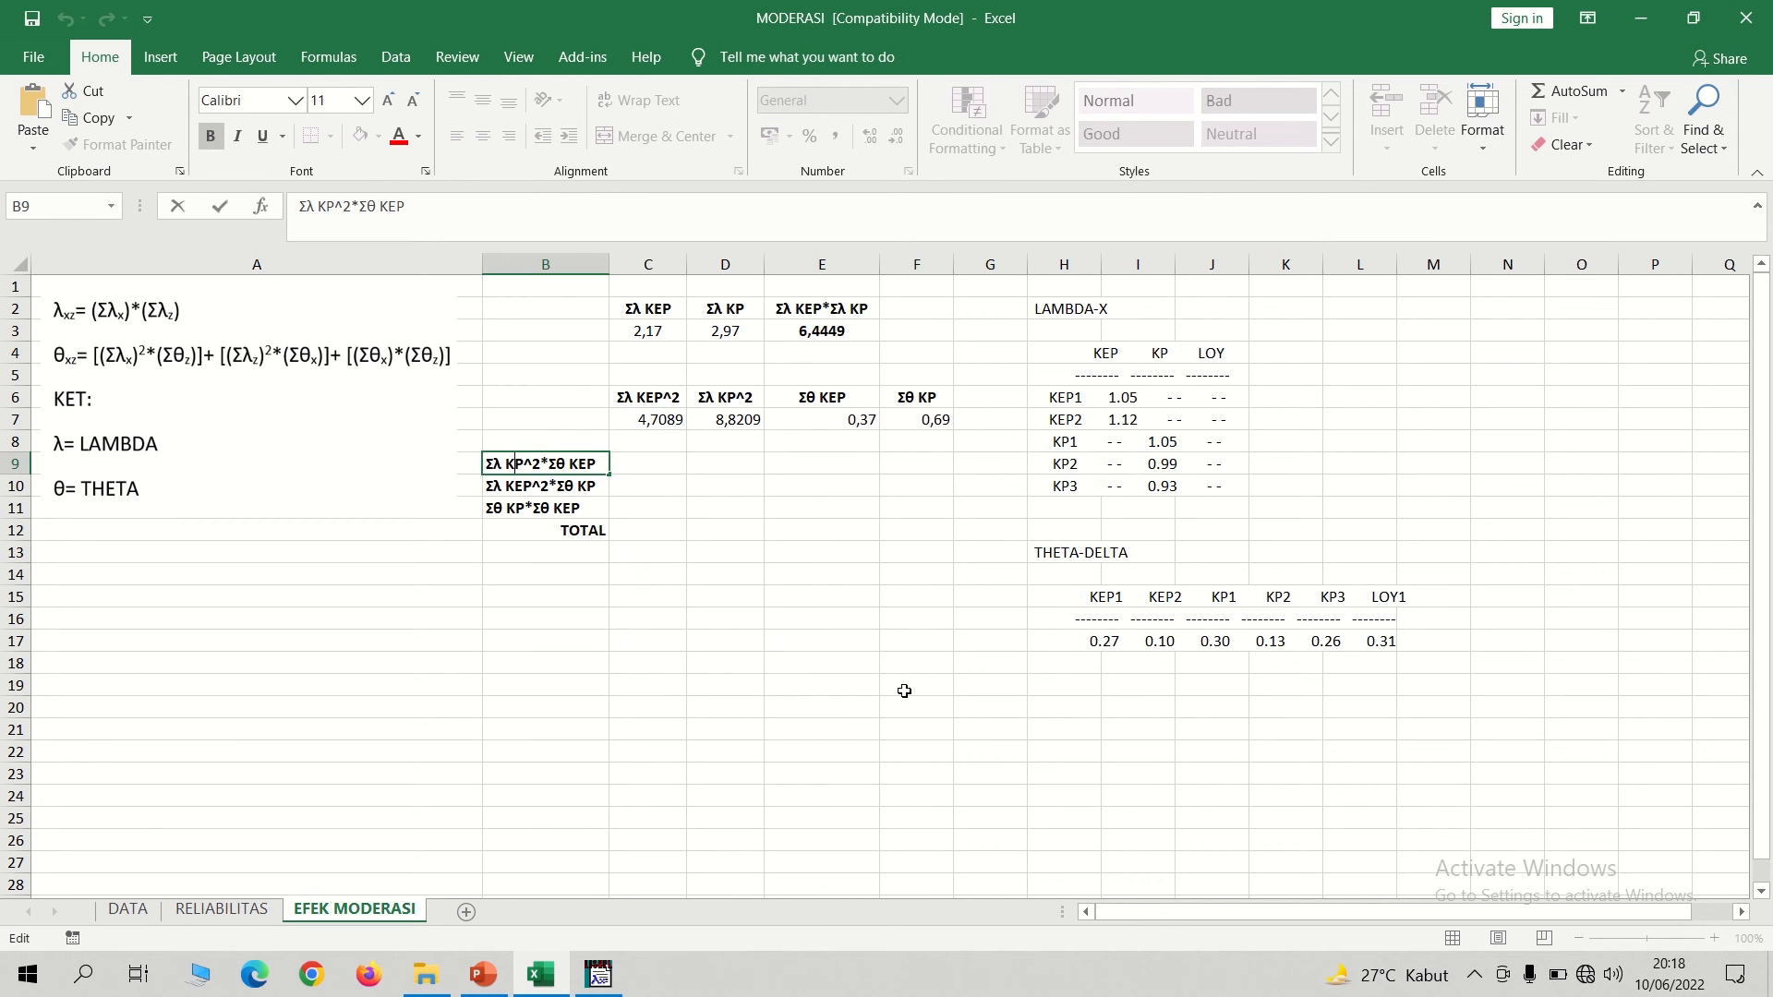
{"action": "type", "text": "E"}
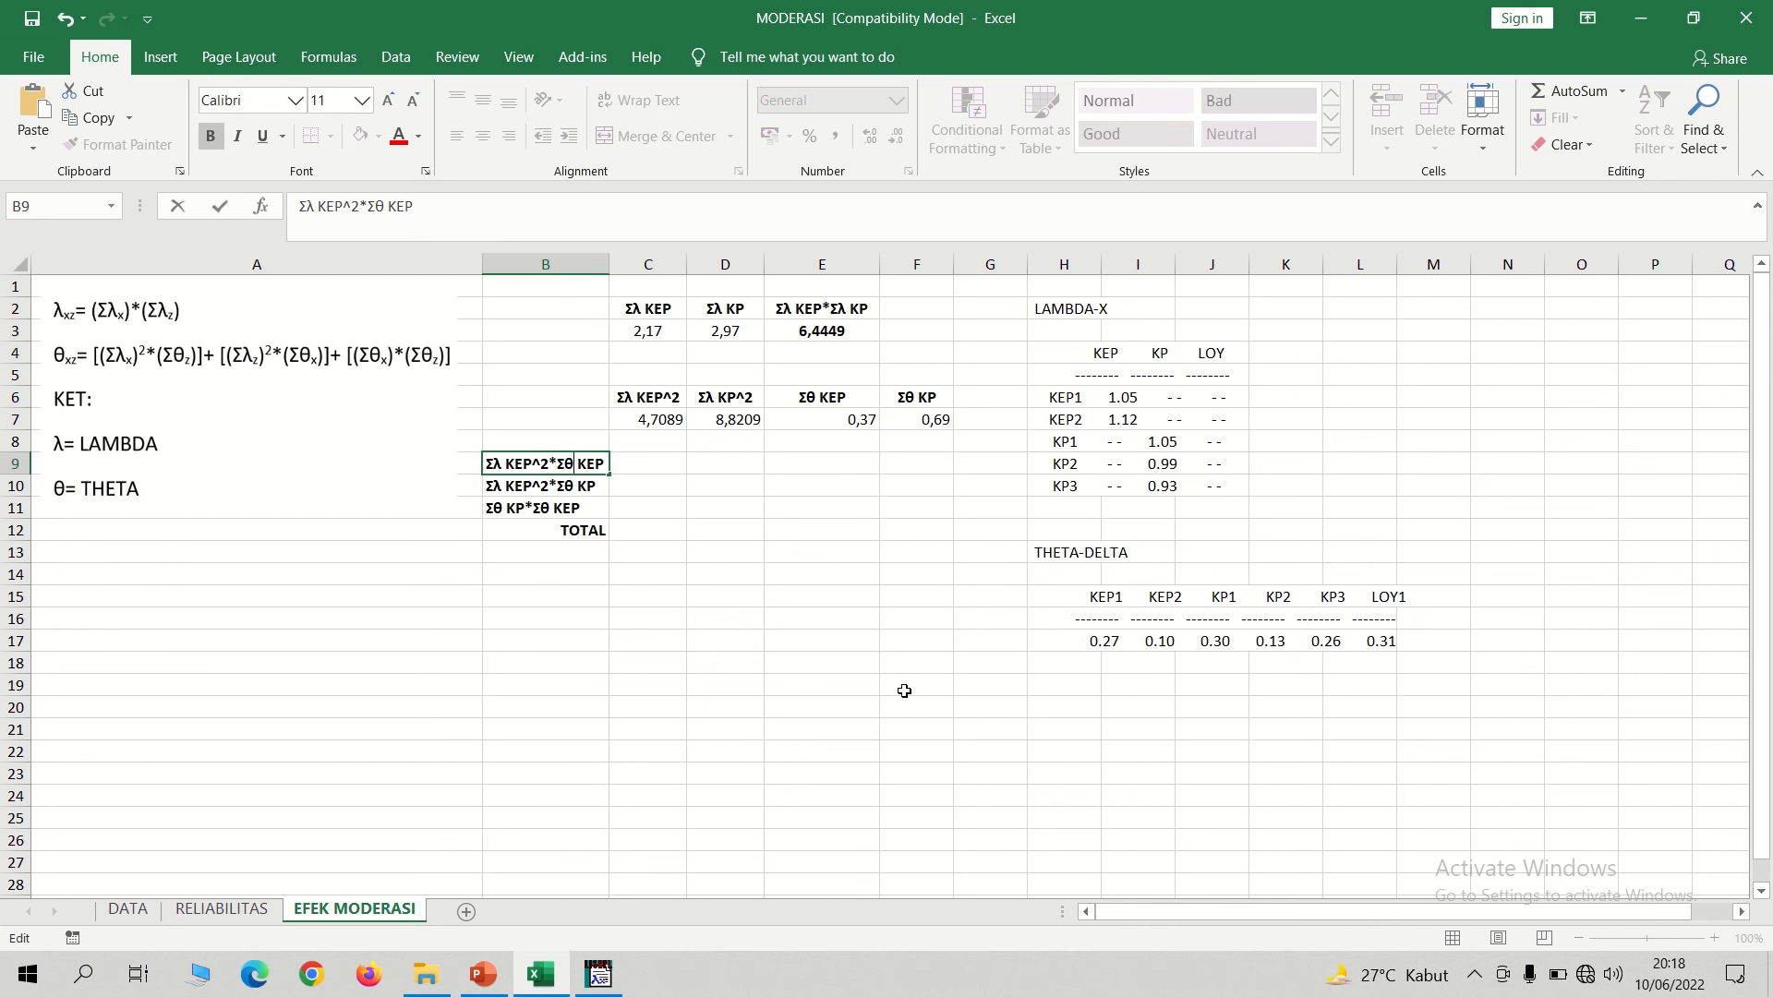
{"action": "key", "text": "BackSpace"}
{"action": "double_click", "coordinate": [522, 481]}
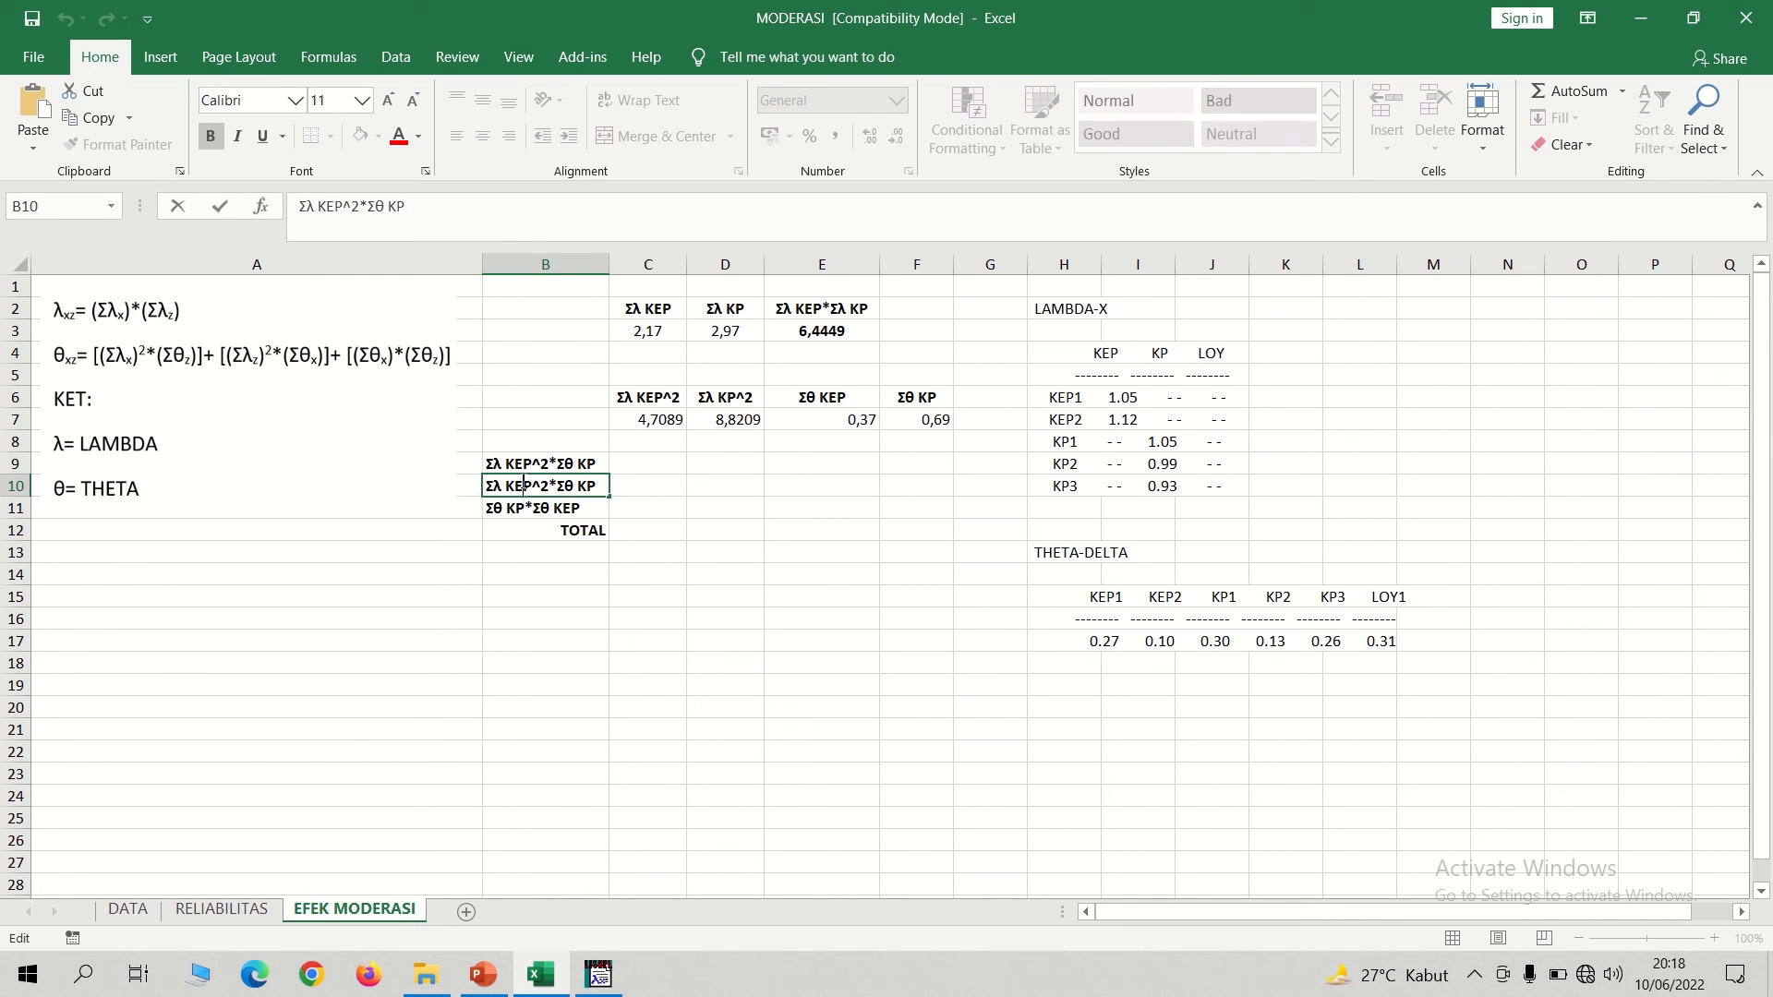
{"action": "key", "text": "BackSpace"}
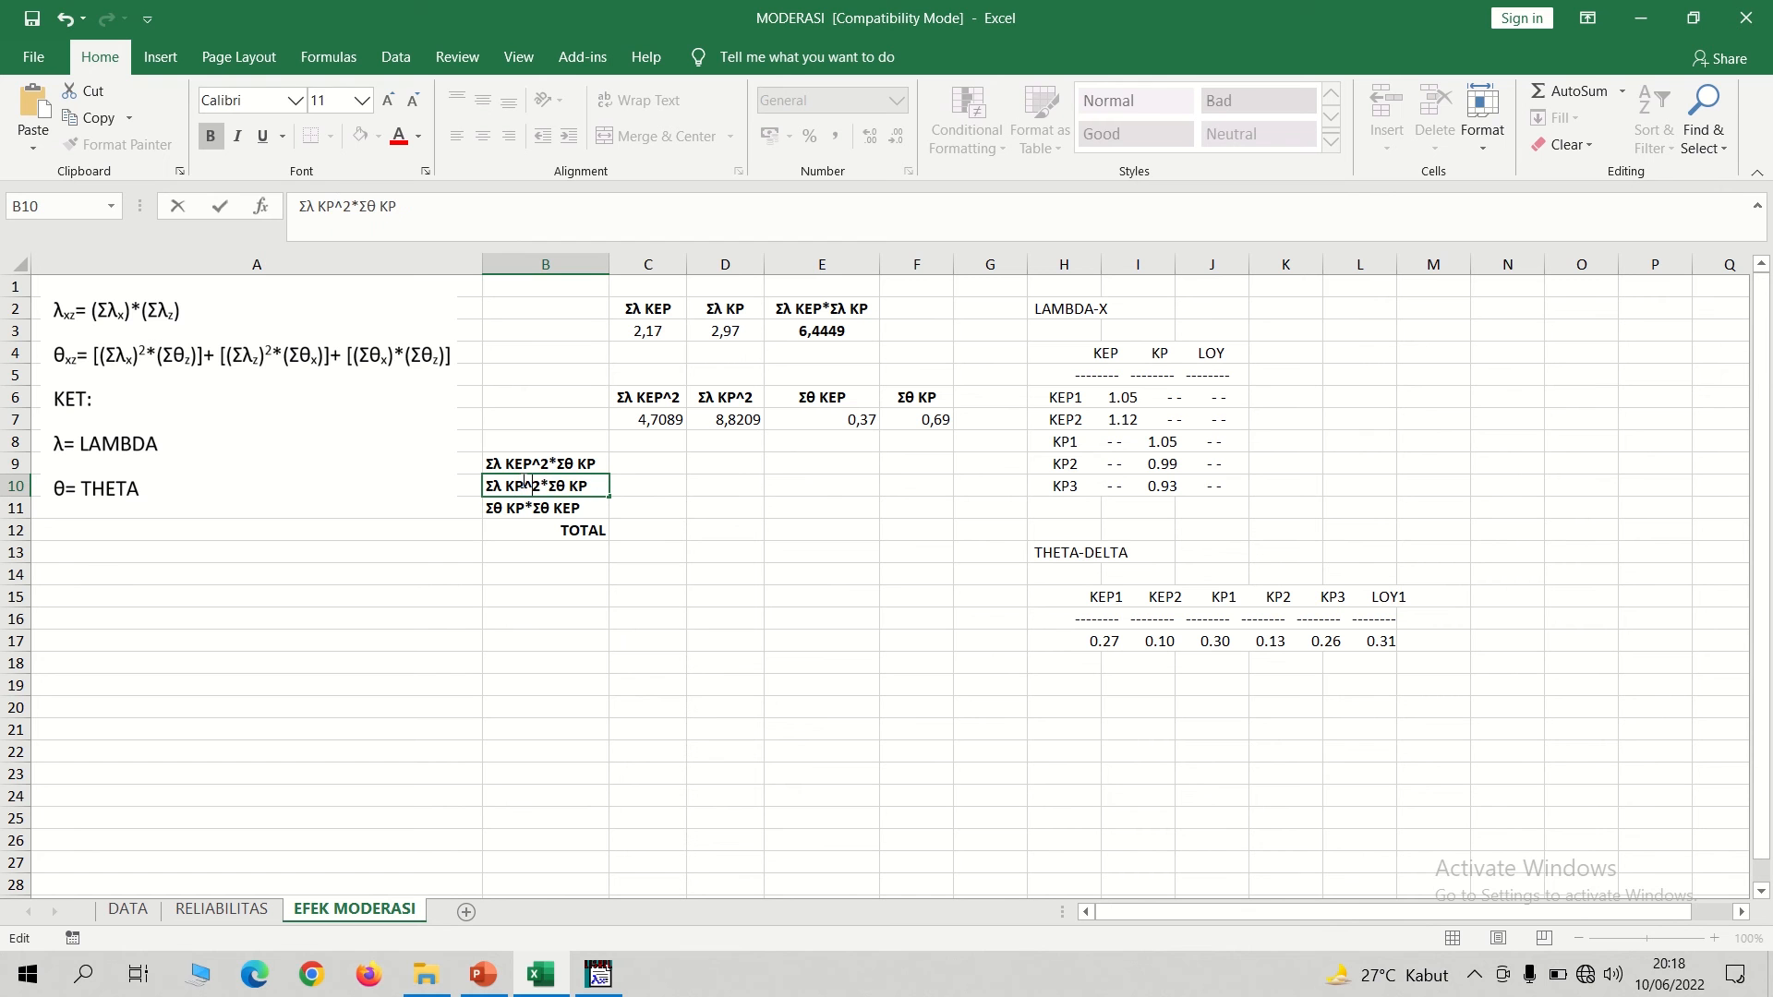
{"action": "type", "text": "E"}
Relabel the theta product row in B11 as Σθ KEP*Σθ KP.
{"action": "double_click", "coordinate": [516, 508]}
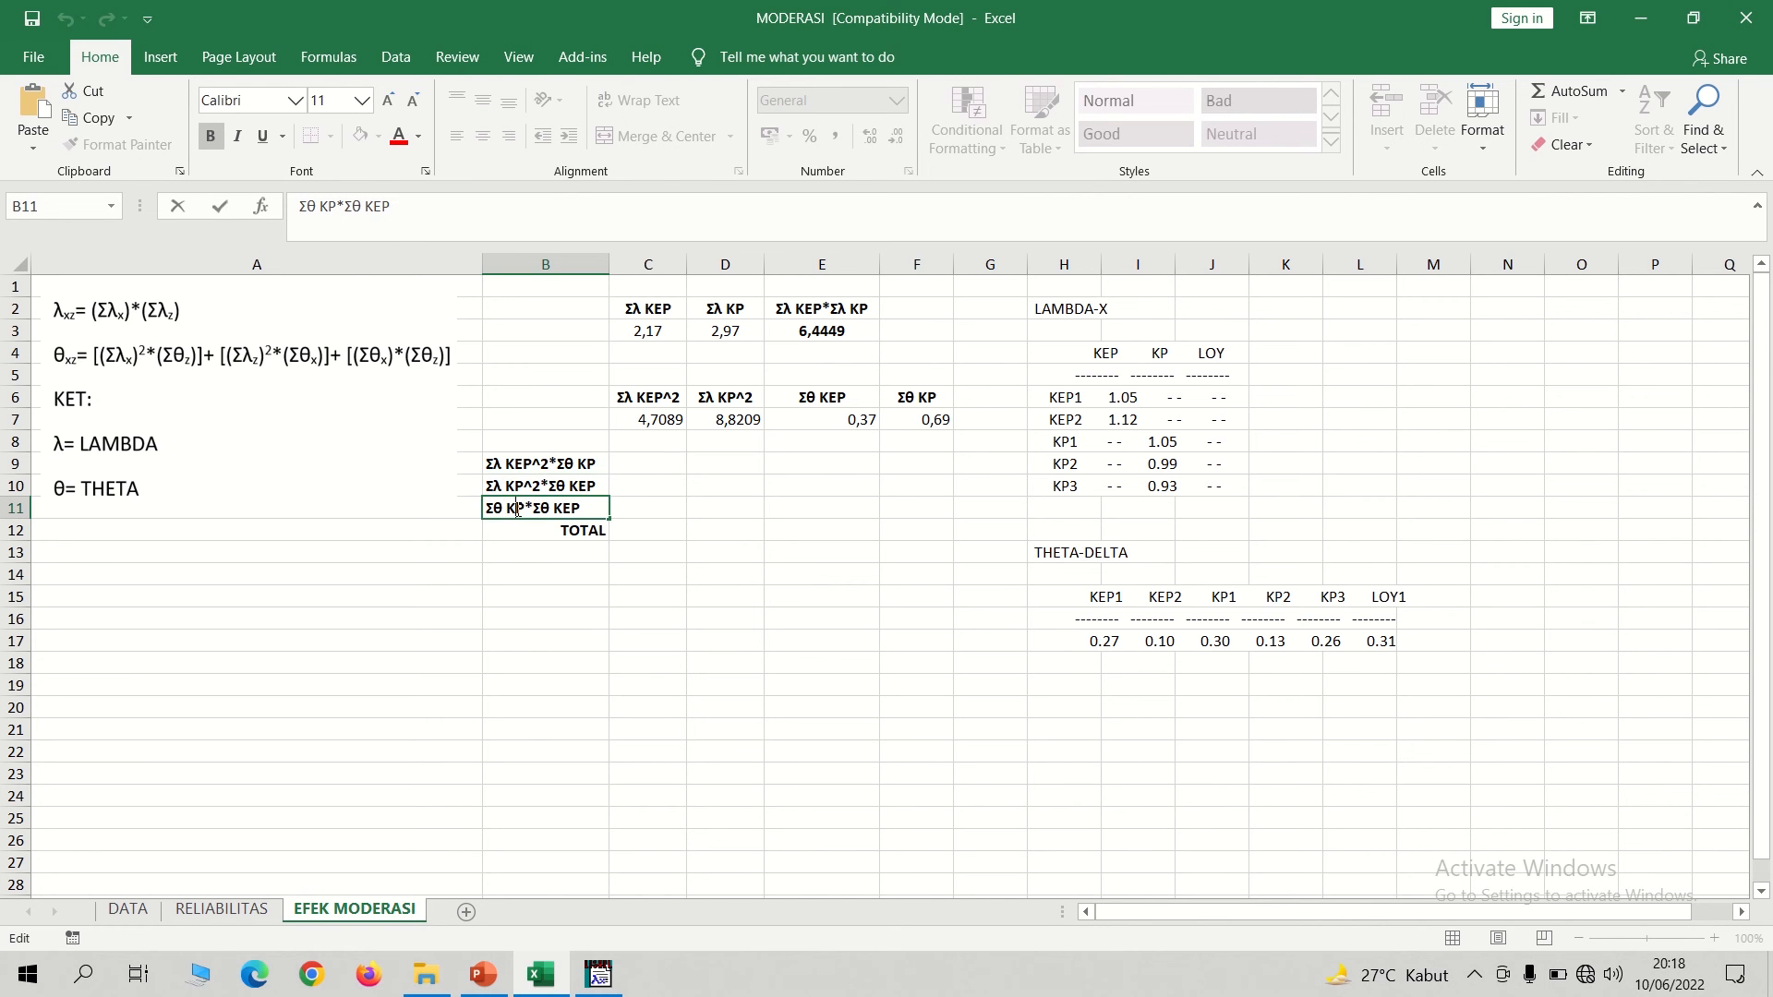
{"action": "type", "text": "E"}
{"action": "key", "text": "BackSpace"}
{"action": "left_click", "coordinate": [630, 462]}
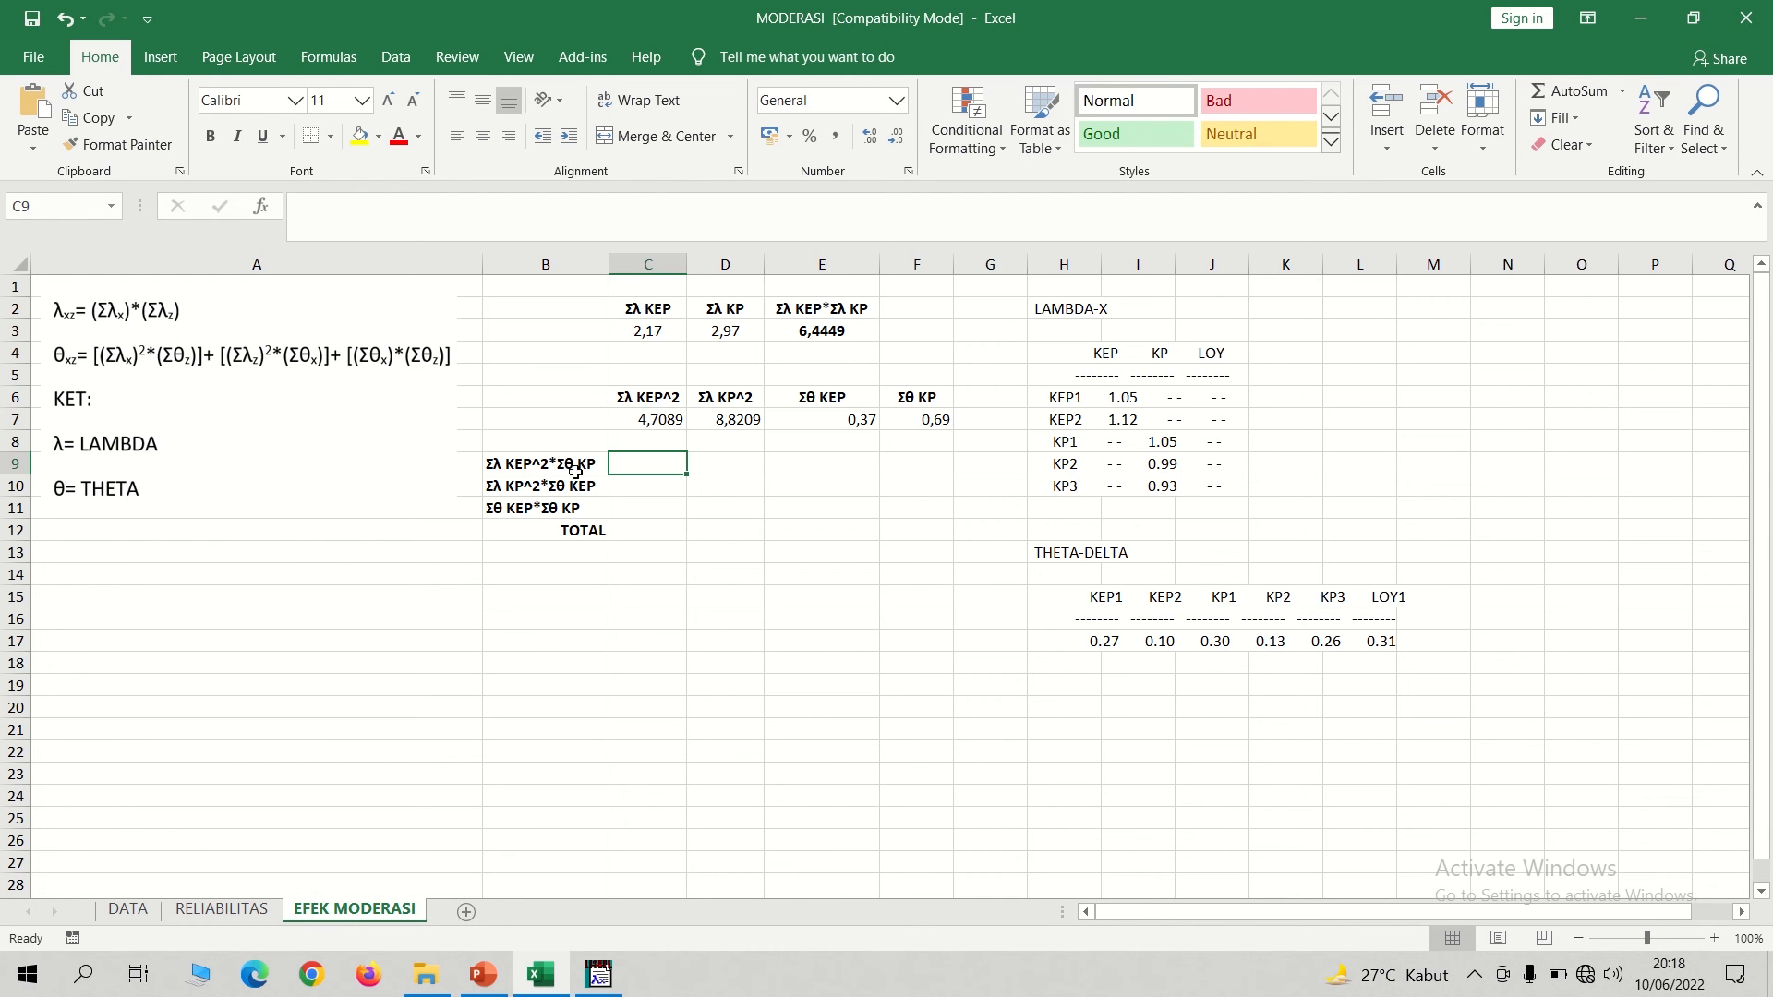
Compute Σλ KEP^2*Σθ KP in C9 with the formula =C7*F7.
{"action": "type", "text": "="}
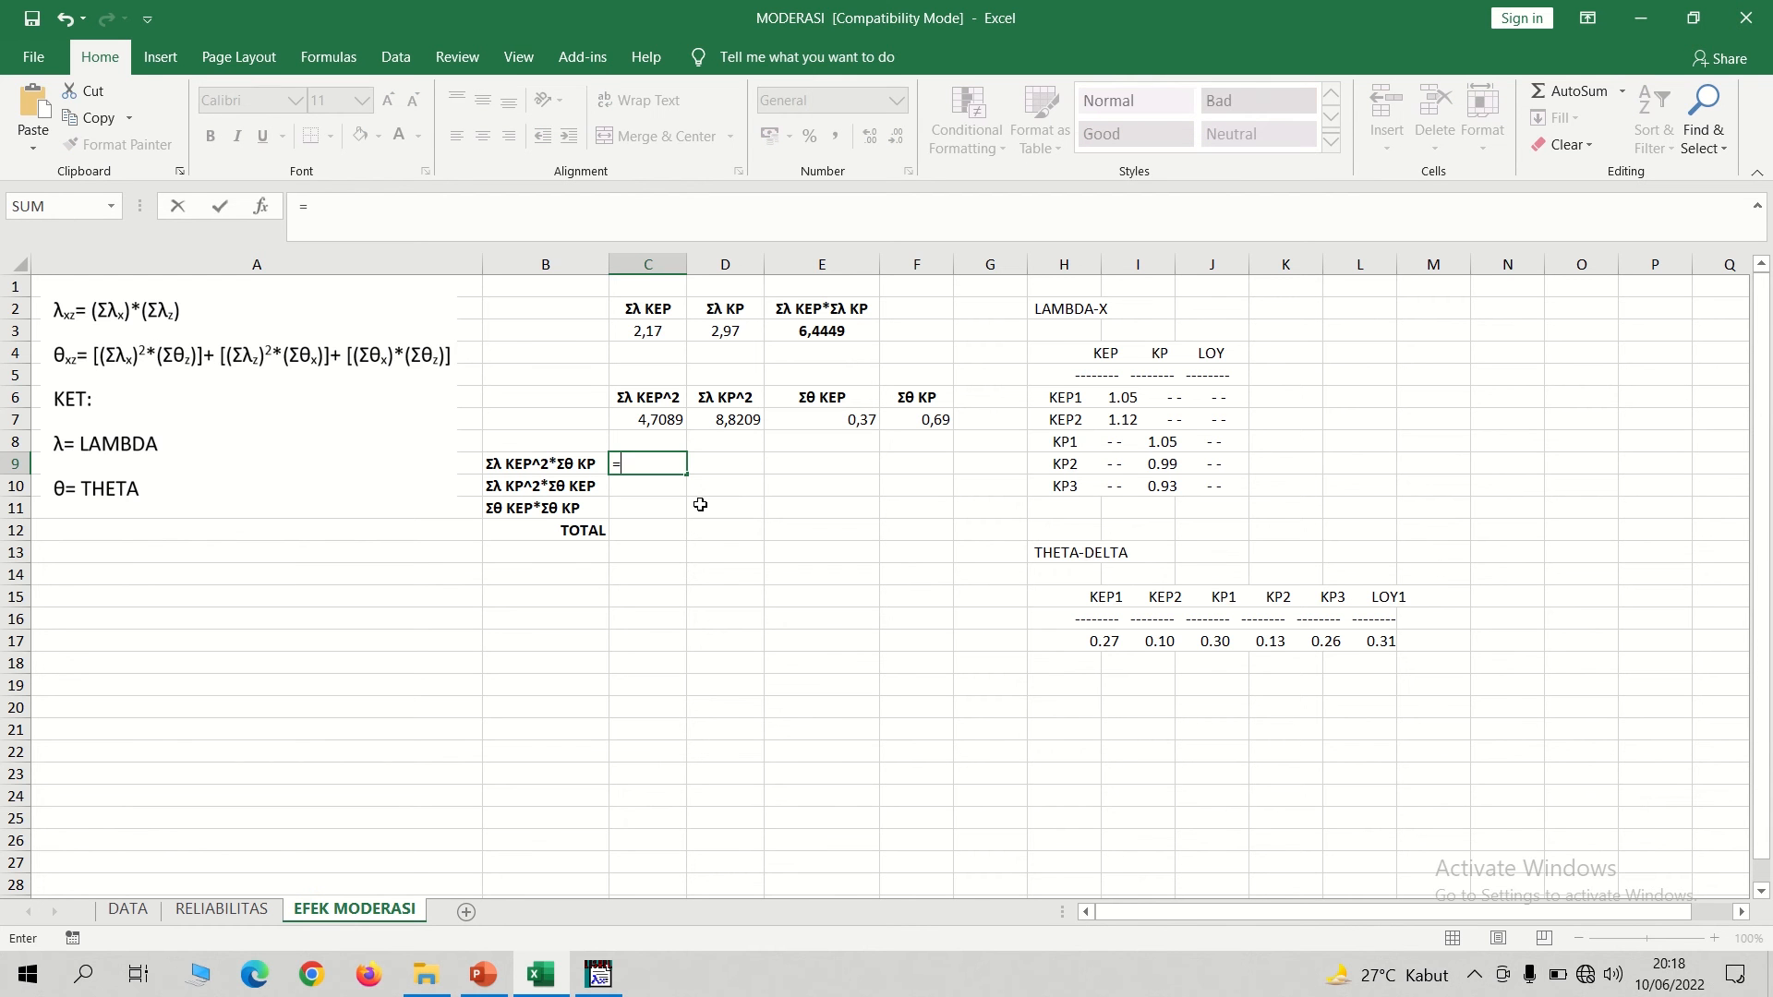
{"action": "left_click", "coordinate": [652, 418]}
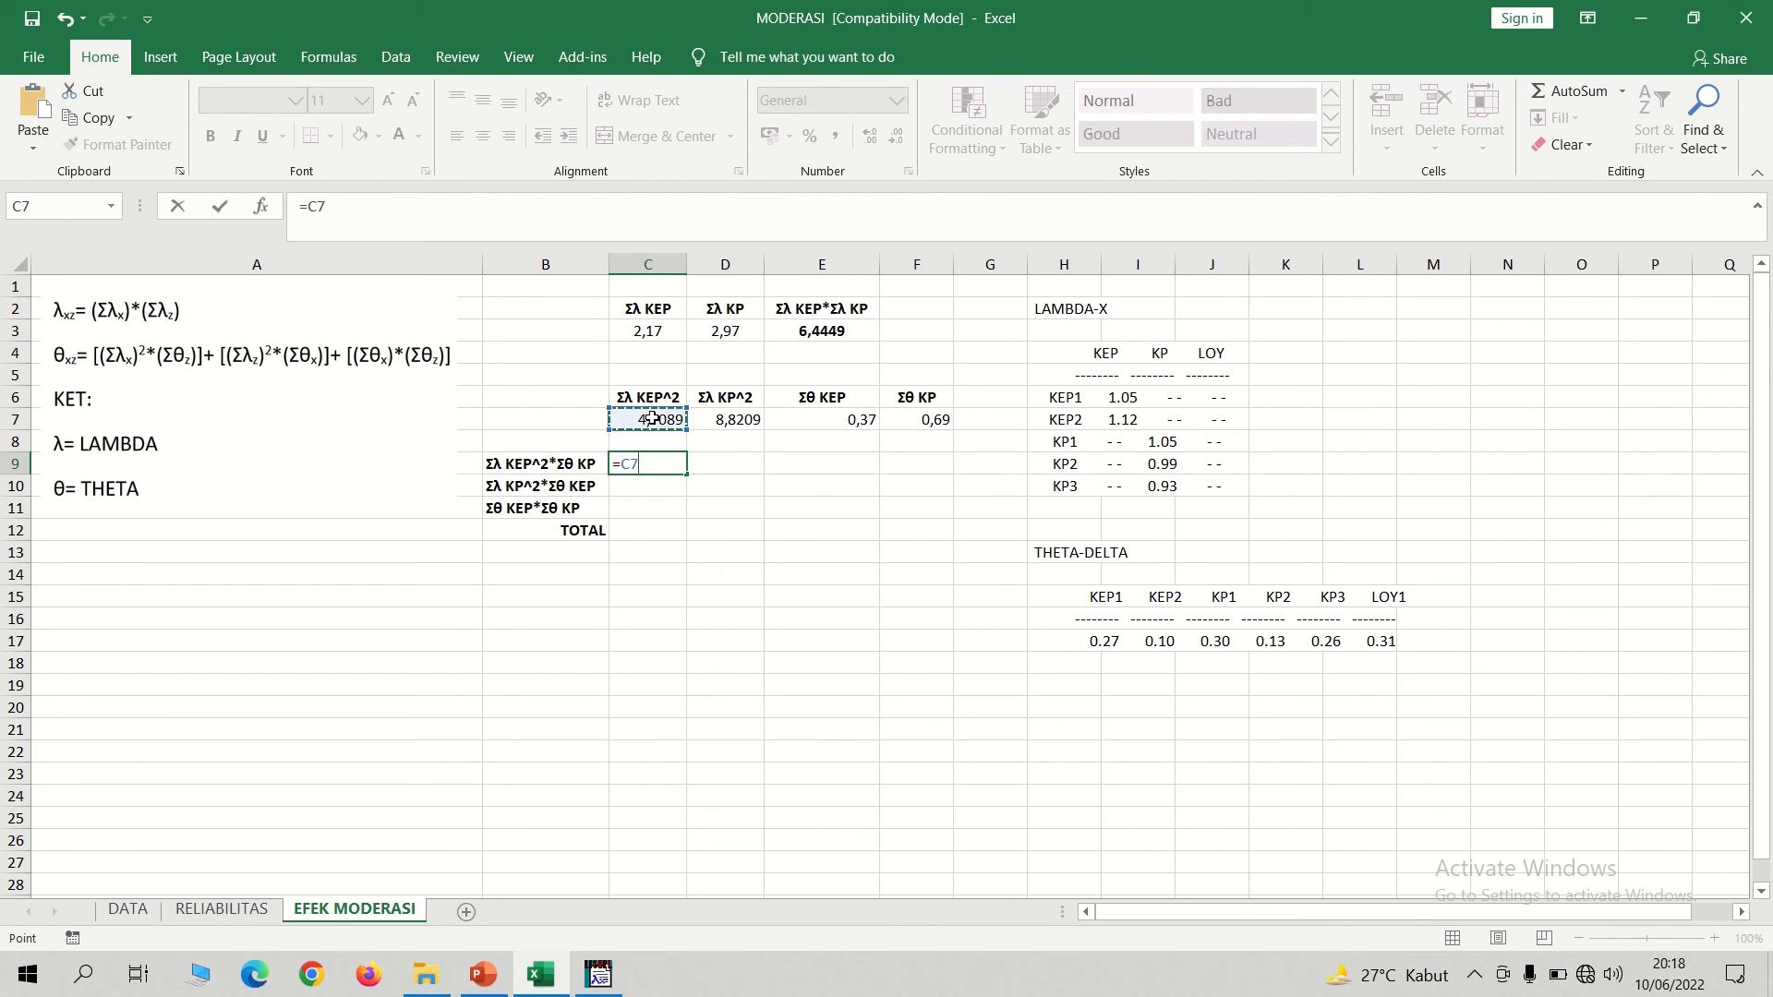
{"action": "type", "text": "*"}
{"action": "left_click", "coordinate": [923, 418]}
{"action": "key", "text": "Return"}
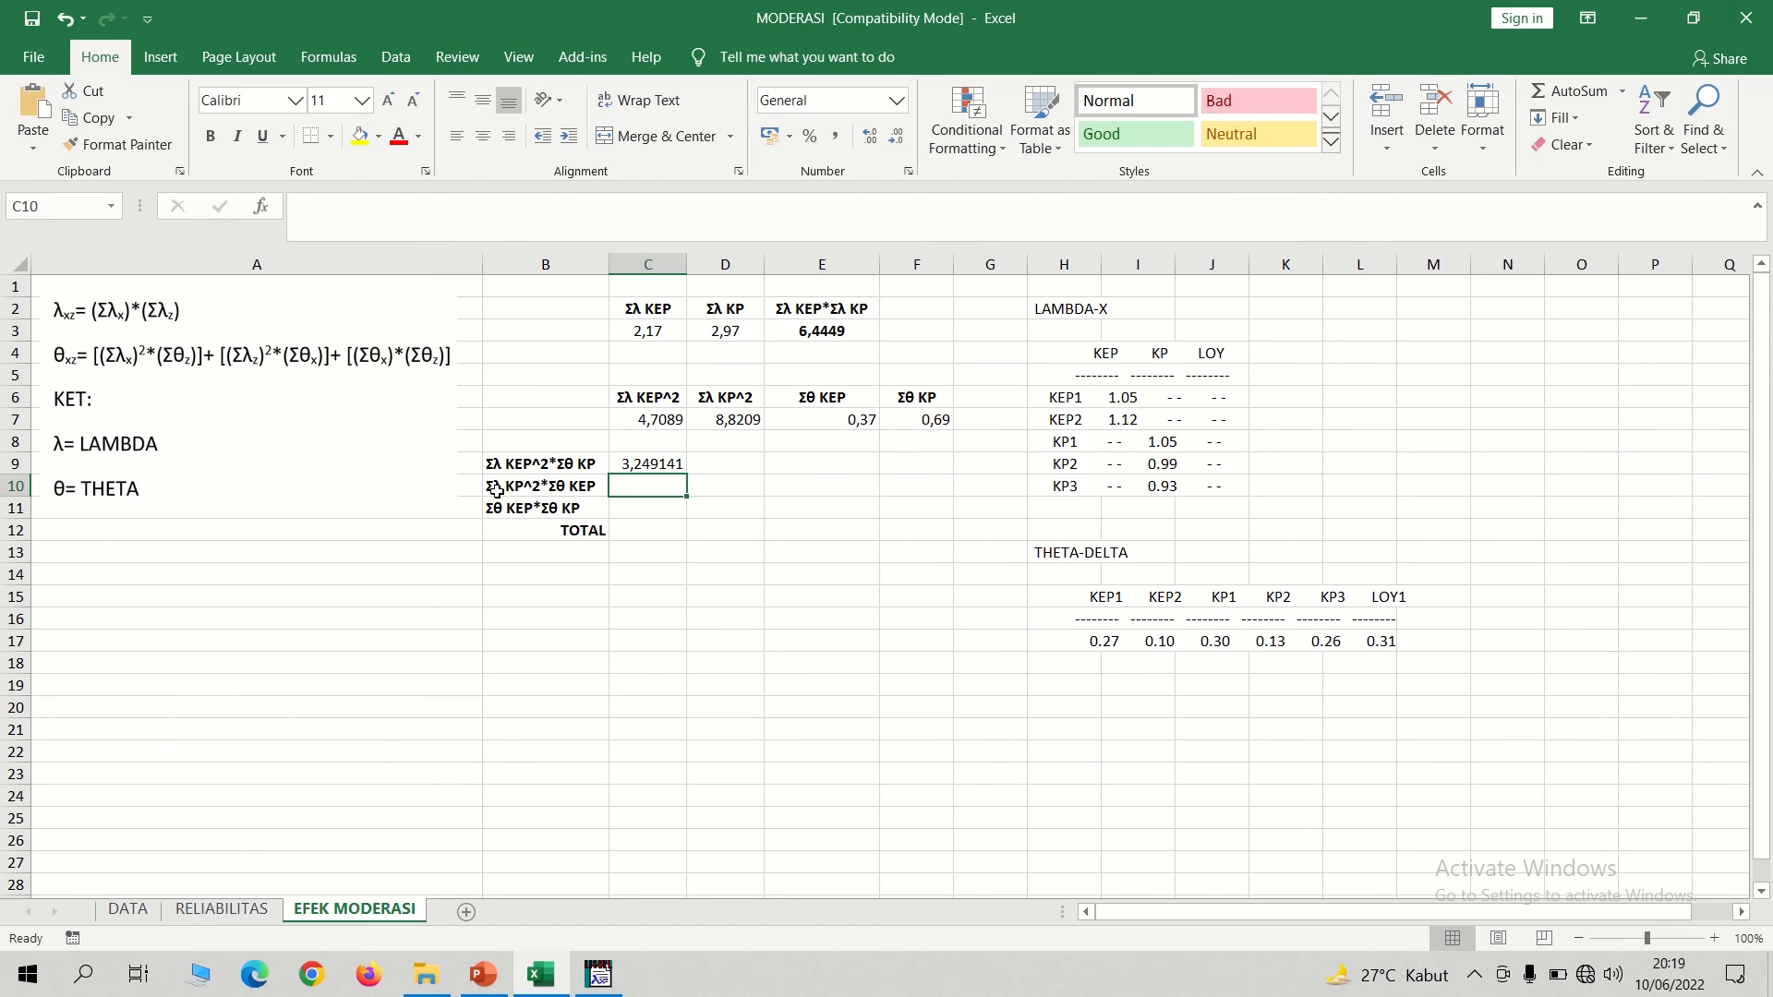
Compute Σλ KP^2*Σθ KEP in C10 with the formula =D7*E7.
{"action": "type", "text": "="}
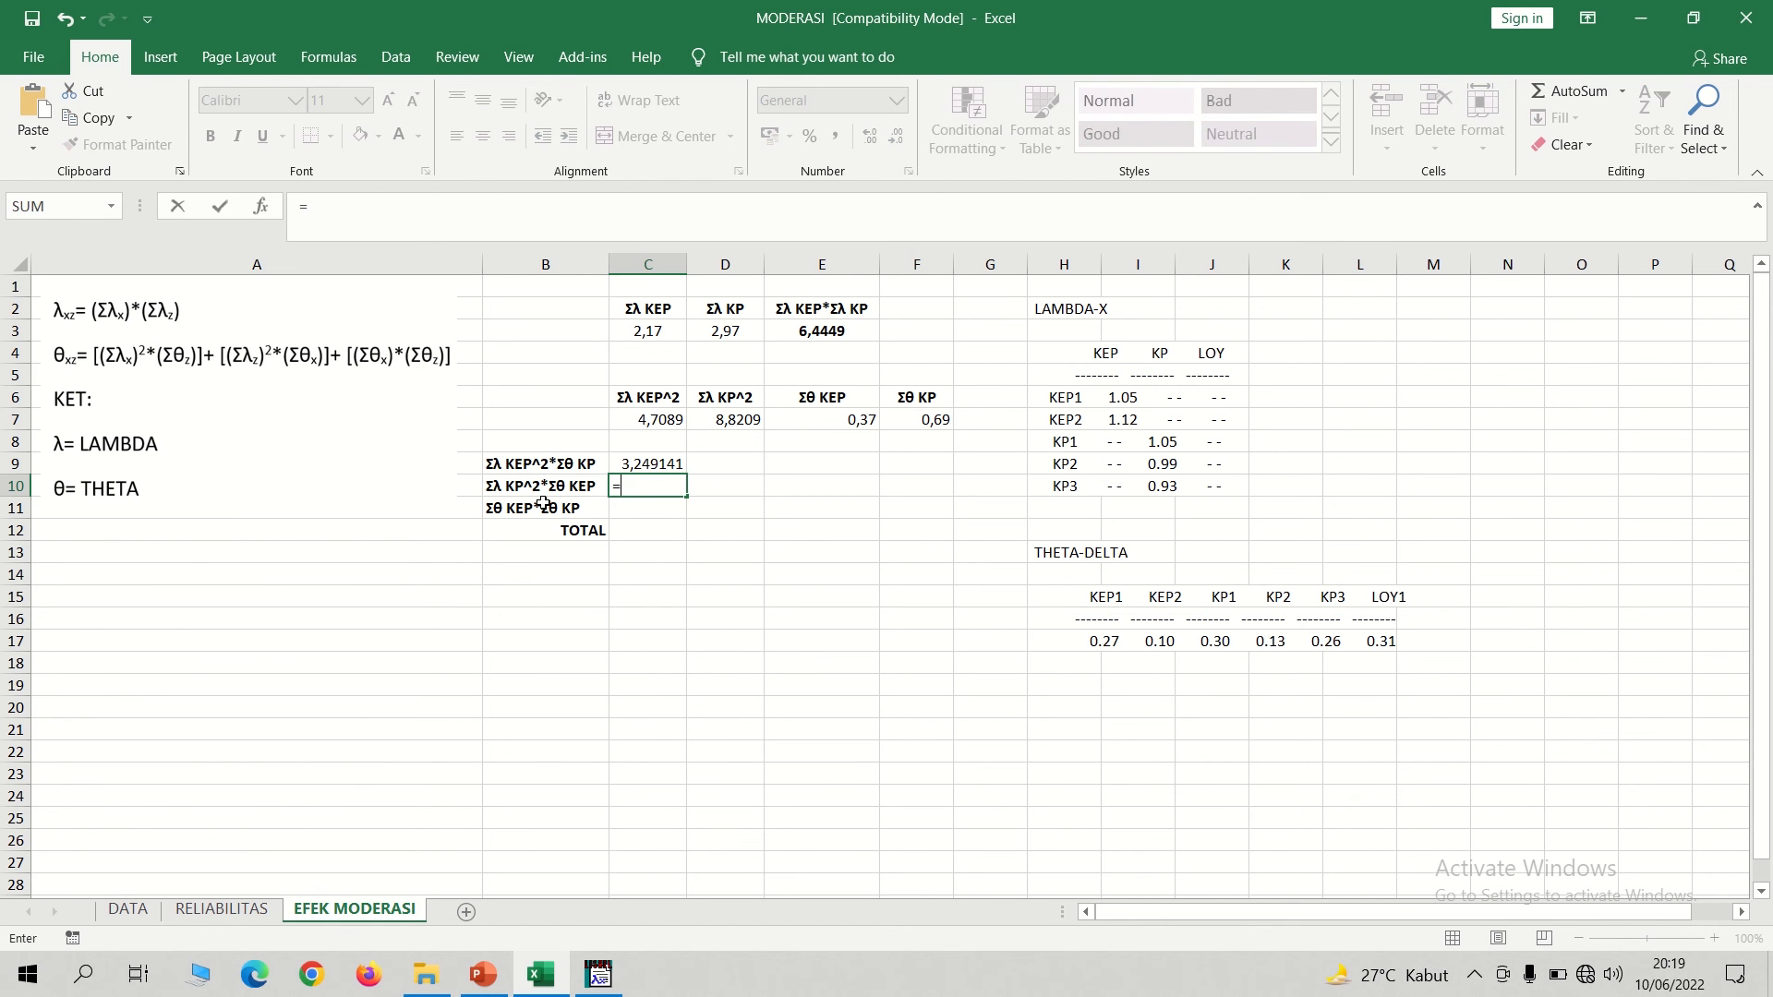
{"action": "left_click", "coordinate": [731, 419]}
{"action": "type", "text": "*"}
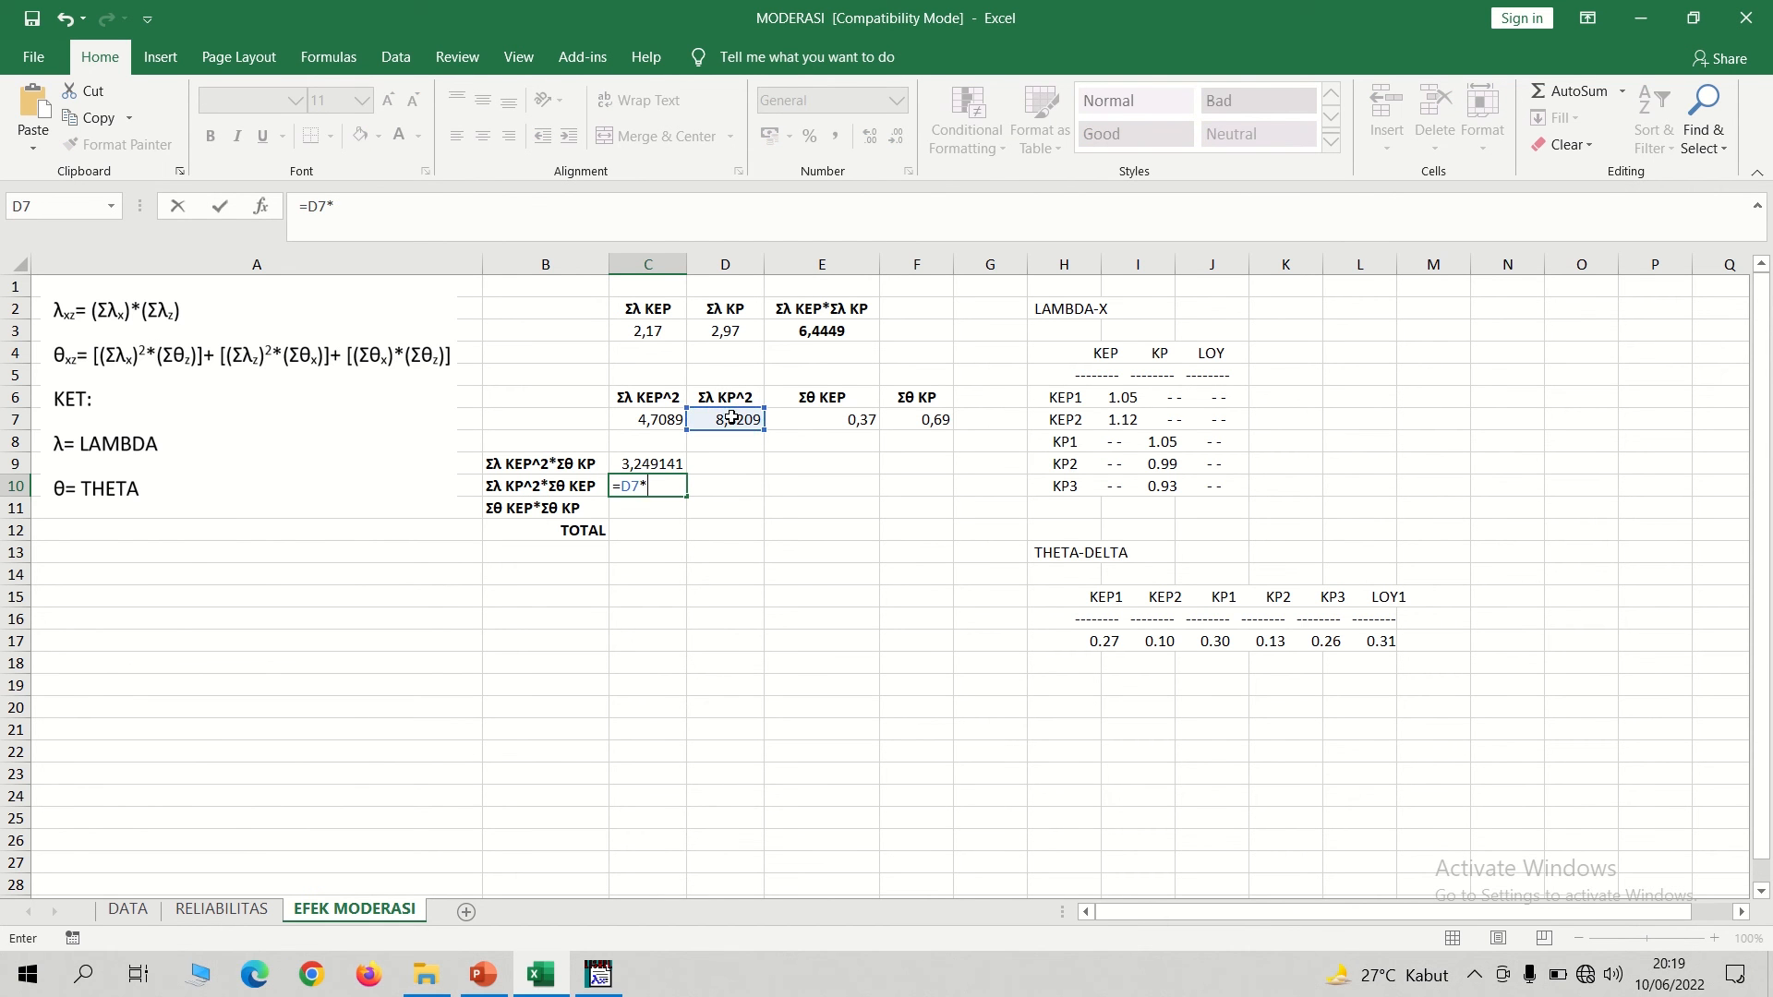
{"action": "left_click", "coordinate": [837, 414]}
{"action": "key", "text": "Return"}
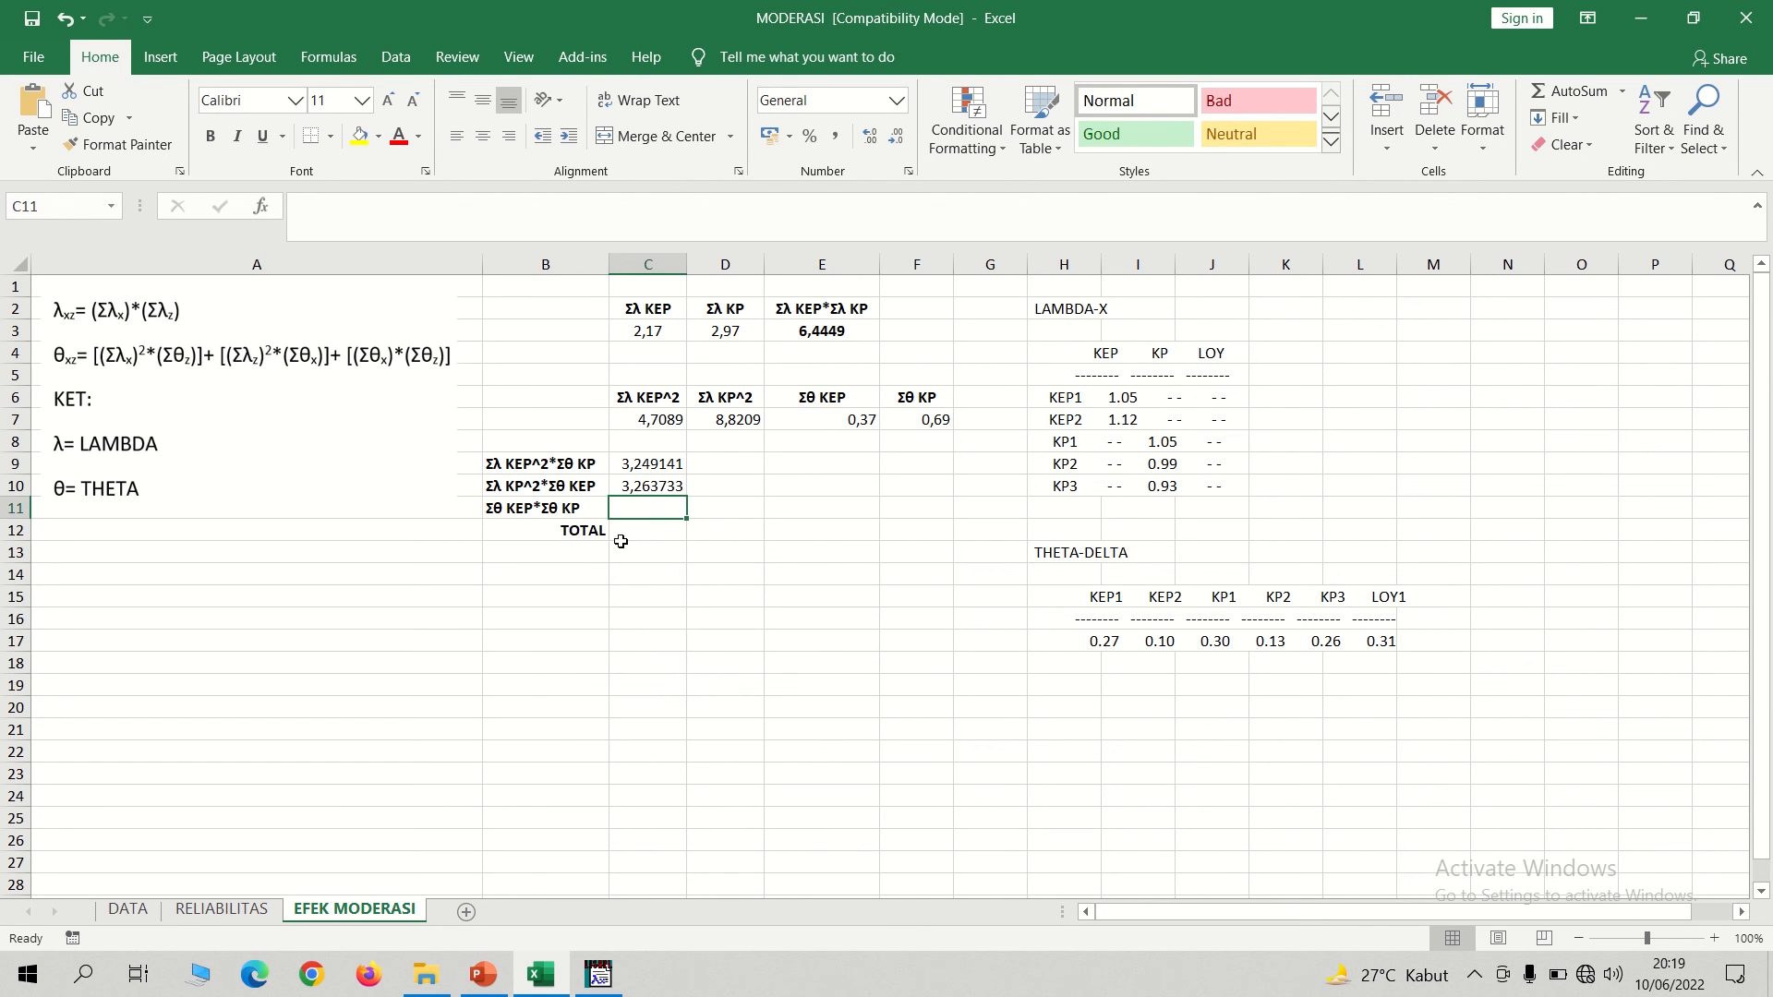
Compute Σθ KEP*Σθ KP in C11 with the formula =E7*F7.
{"action": "type", "text": "="}
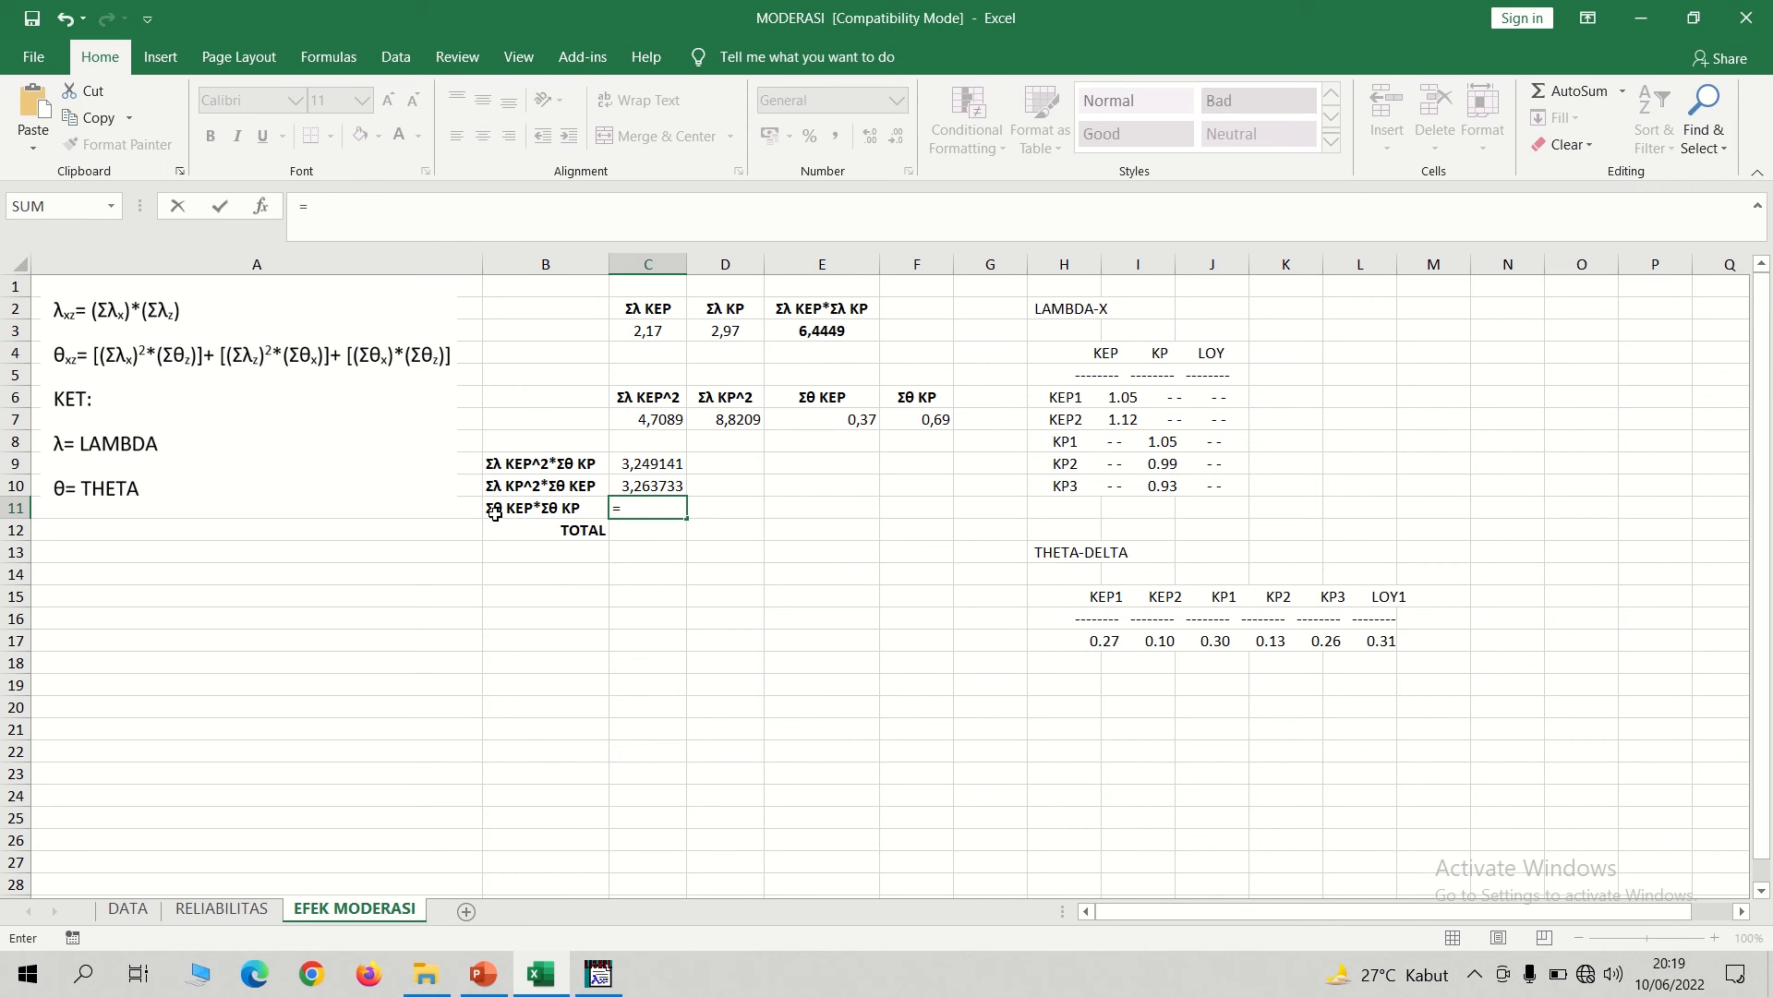
{"action": "left_click", "coordinate": [837, 423]}
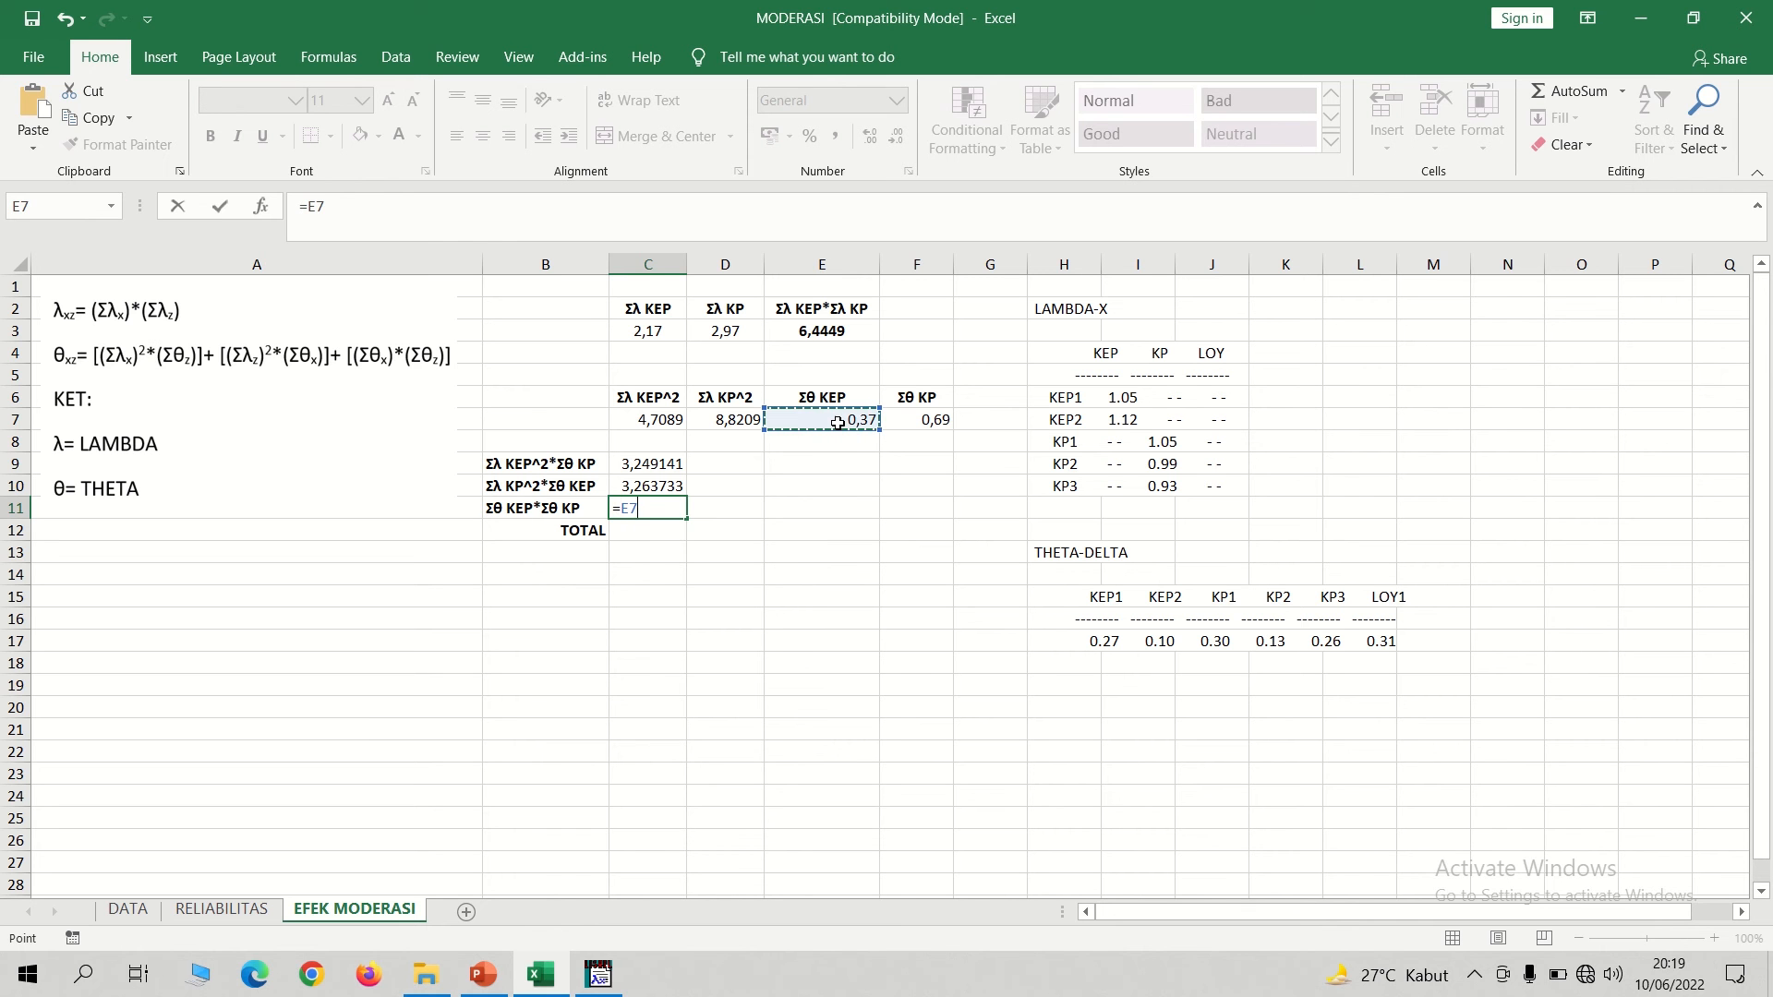
{"action": "type", "text": "*"}
{"action": "left_click", "coordinate": [930, 421]}
{"action": "key", "text": "Return"}
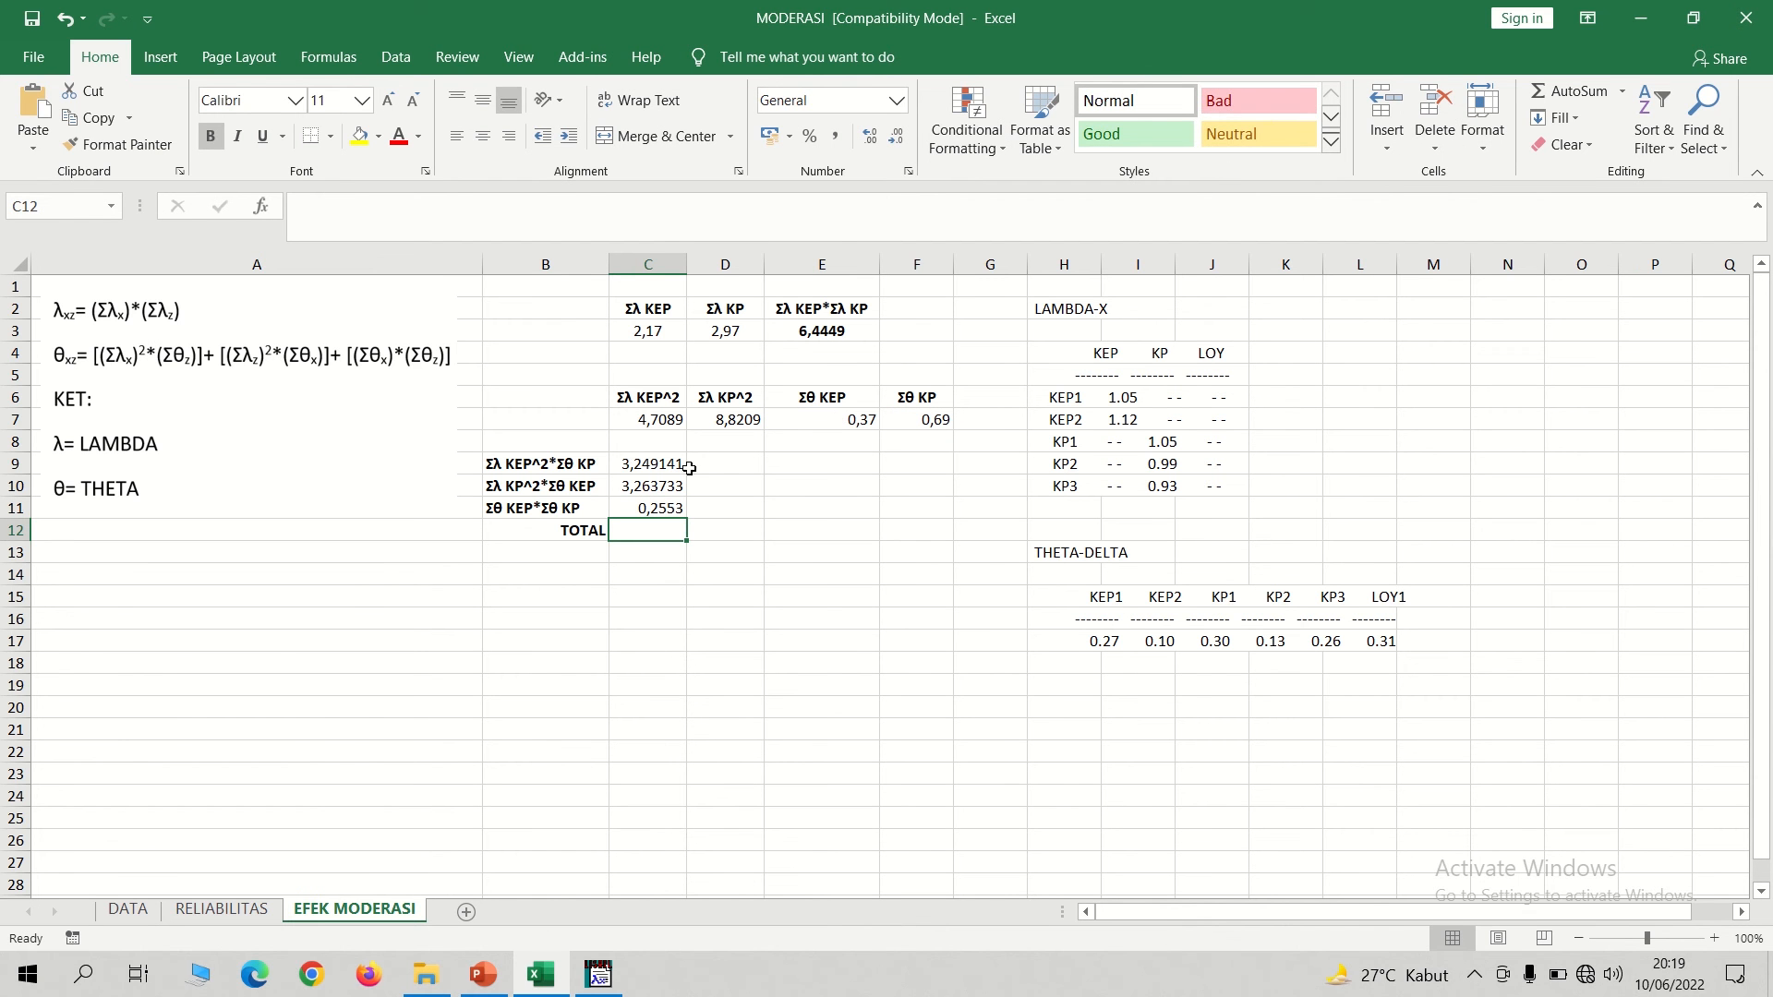
Total the three theta terms in C9:C11 into the TOTAL cell C12 with AutoSum.
{"action": "left_click_drag", "start_coordinate": [657, 466], "coordinate": [654, 507]}
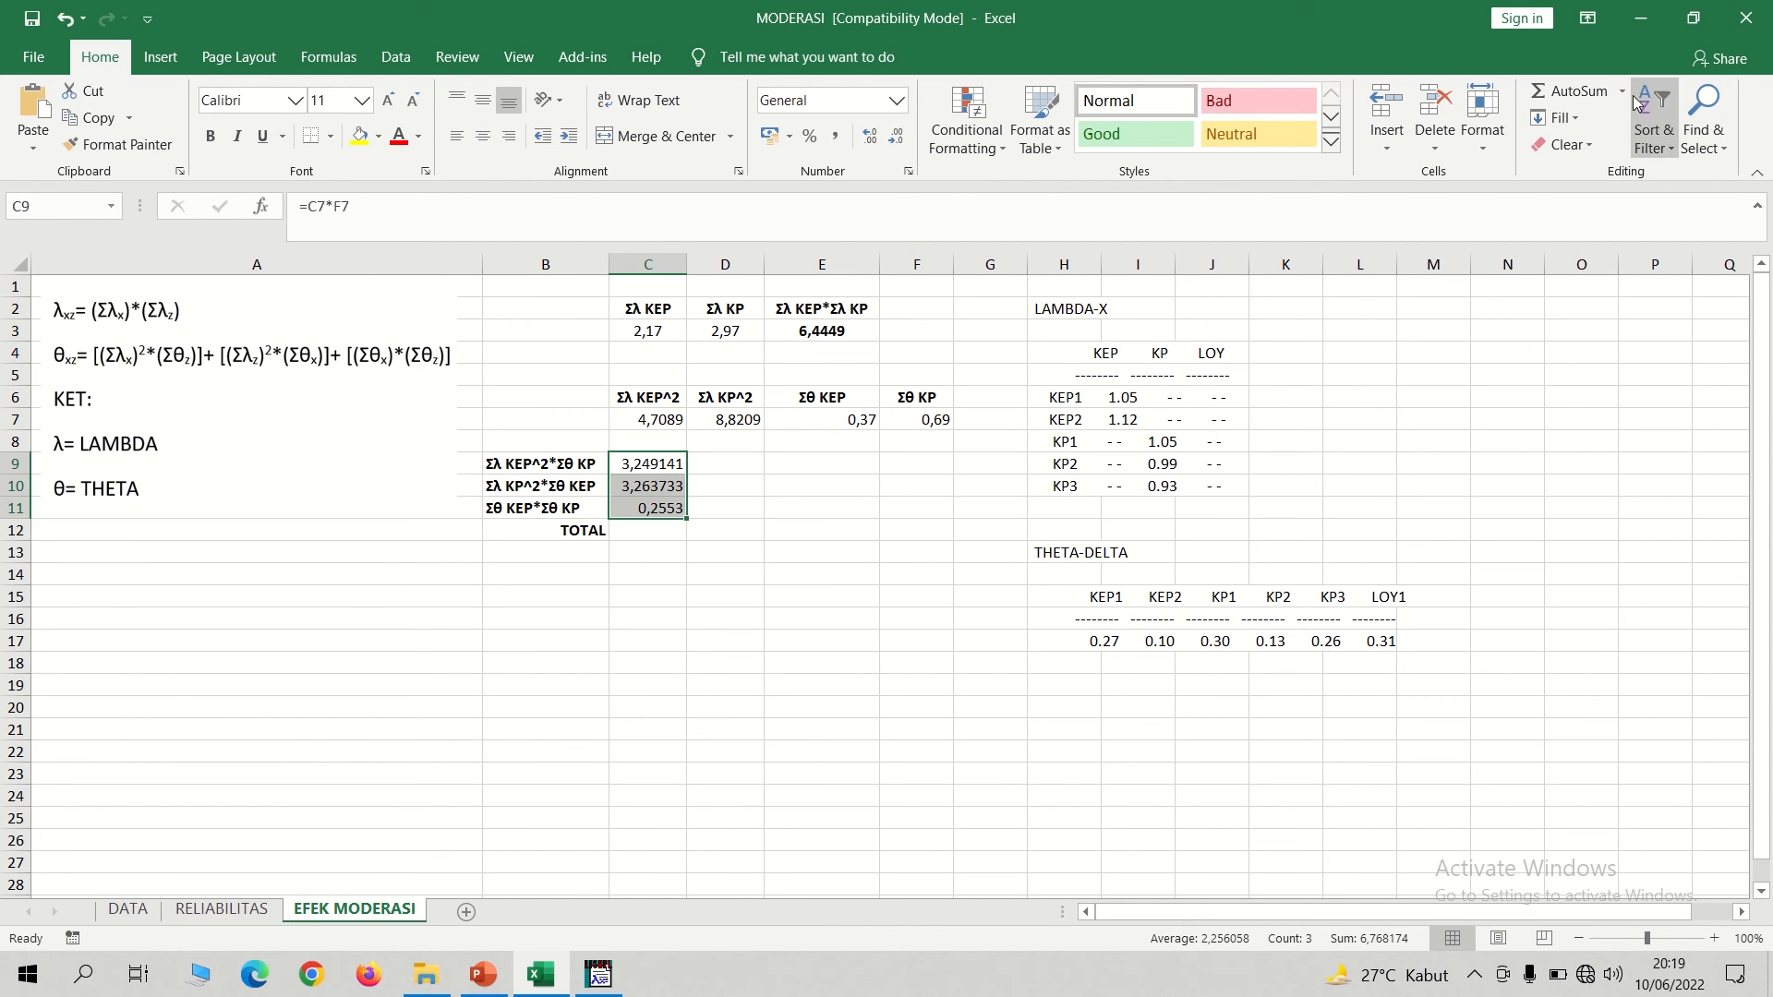
{"action": "left_click", "coordinate": [1578, 92]}
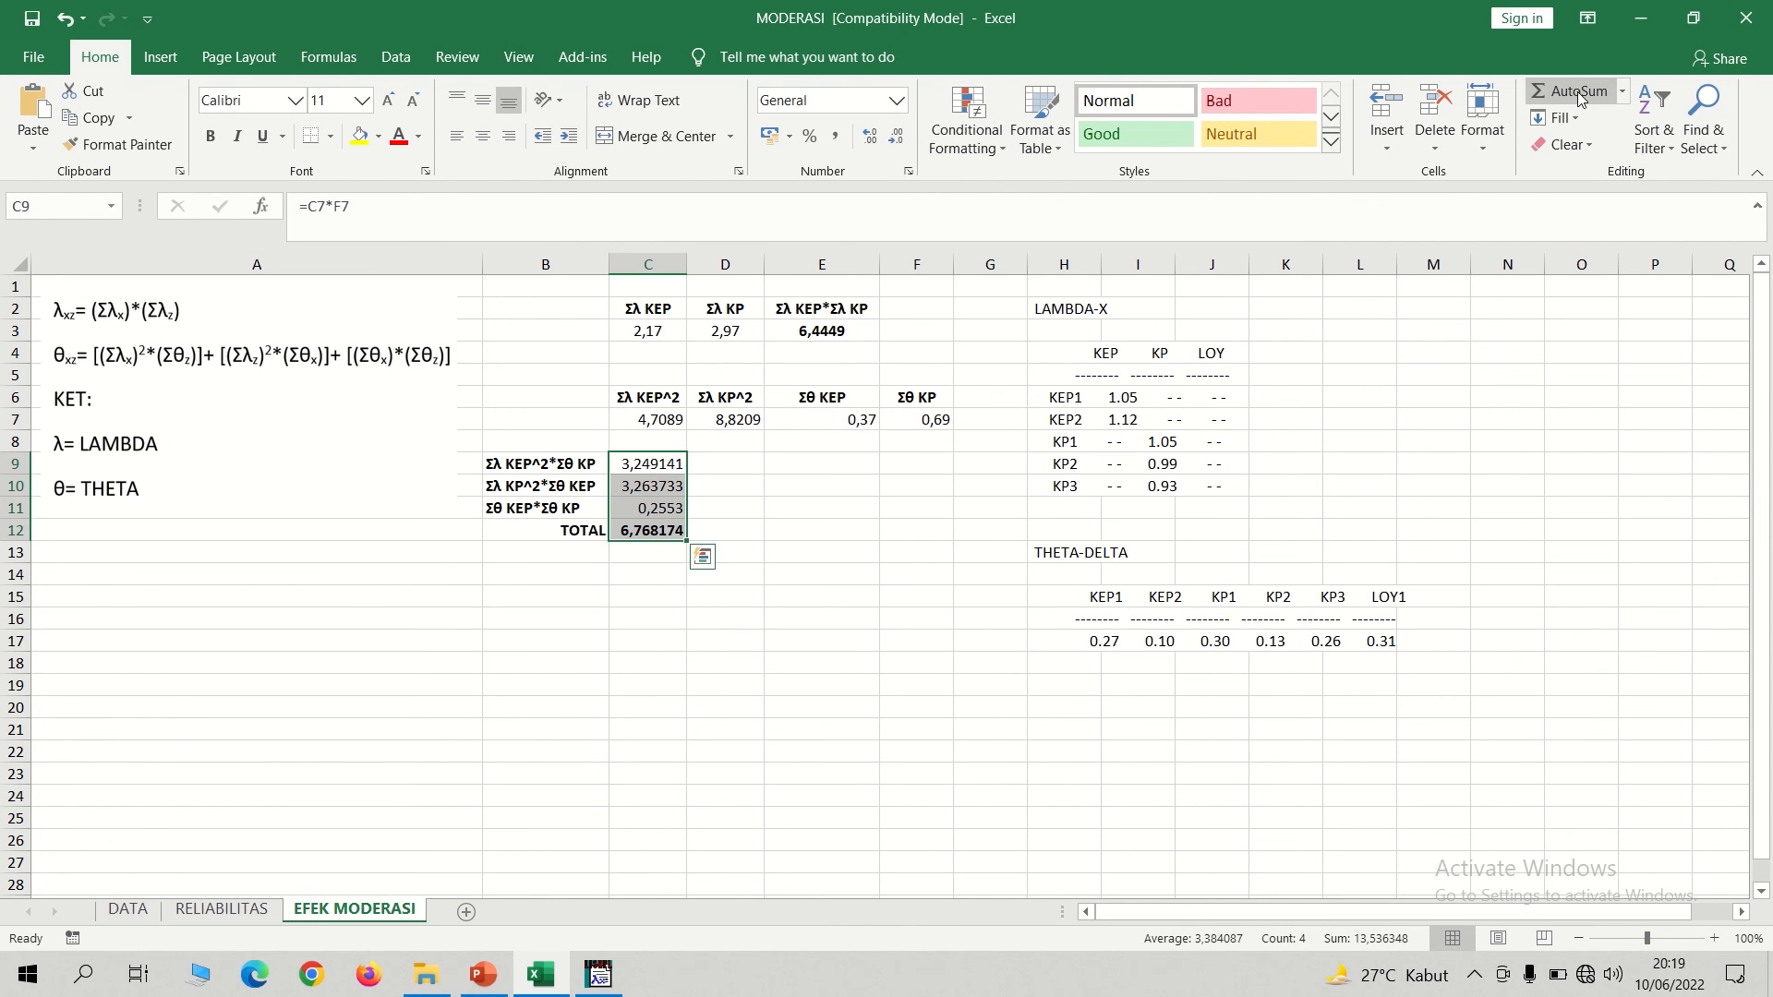
{"action": "left_click", "coordinate": [802, 679]}
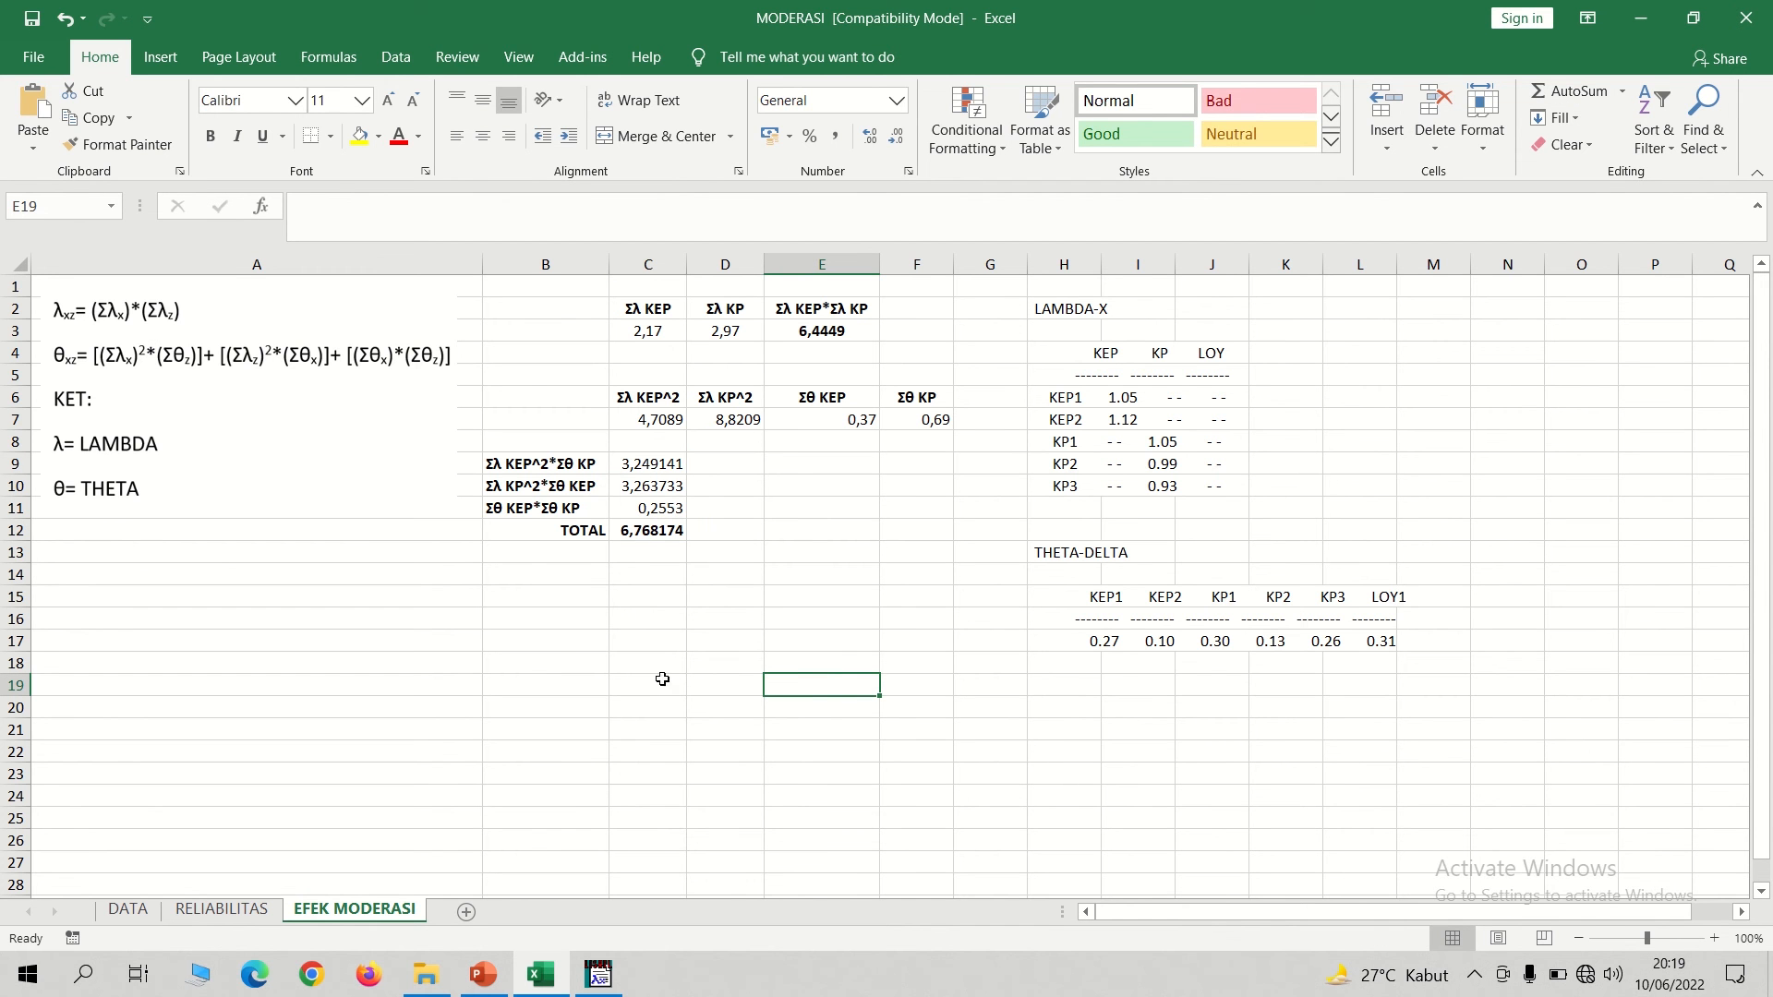
Switch to LISREL and close the 1MODERASI syntax, output and path diagram windows, saving the changes to the path diagram.
{"action": "mouse_move", "coordinate": [602, 976]}
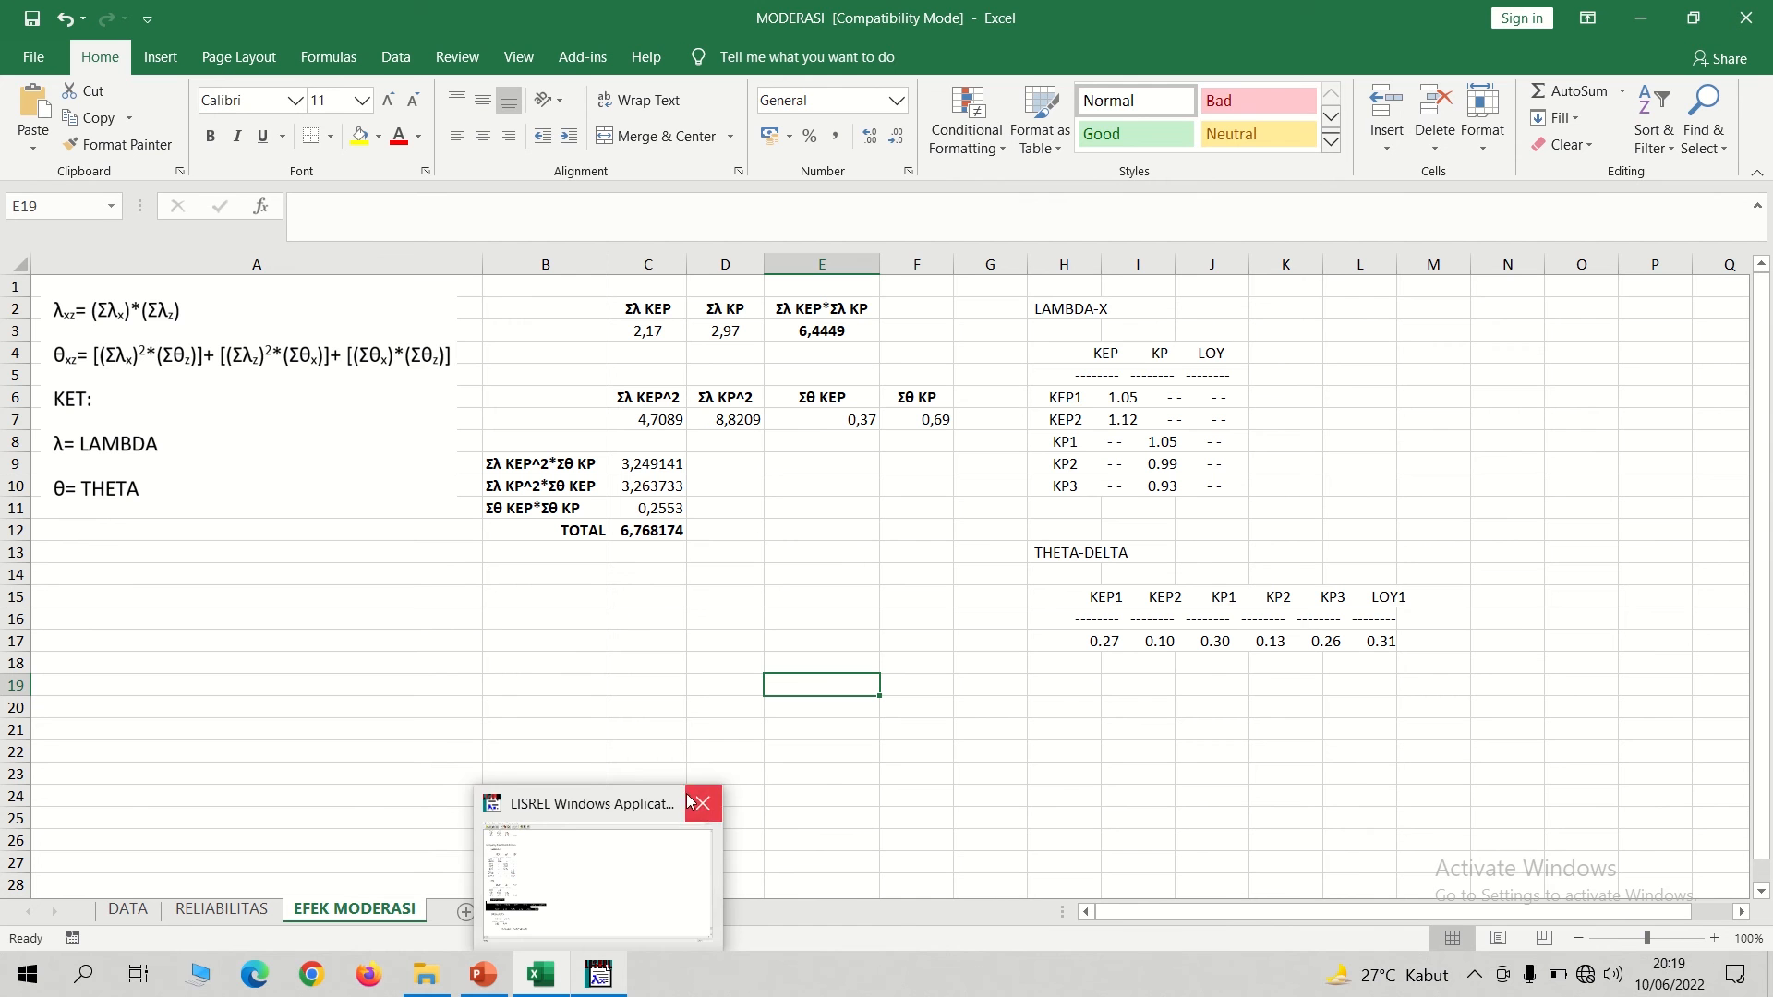
{"action": "left_click", "coordinate": [598, 976]}
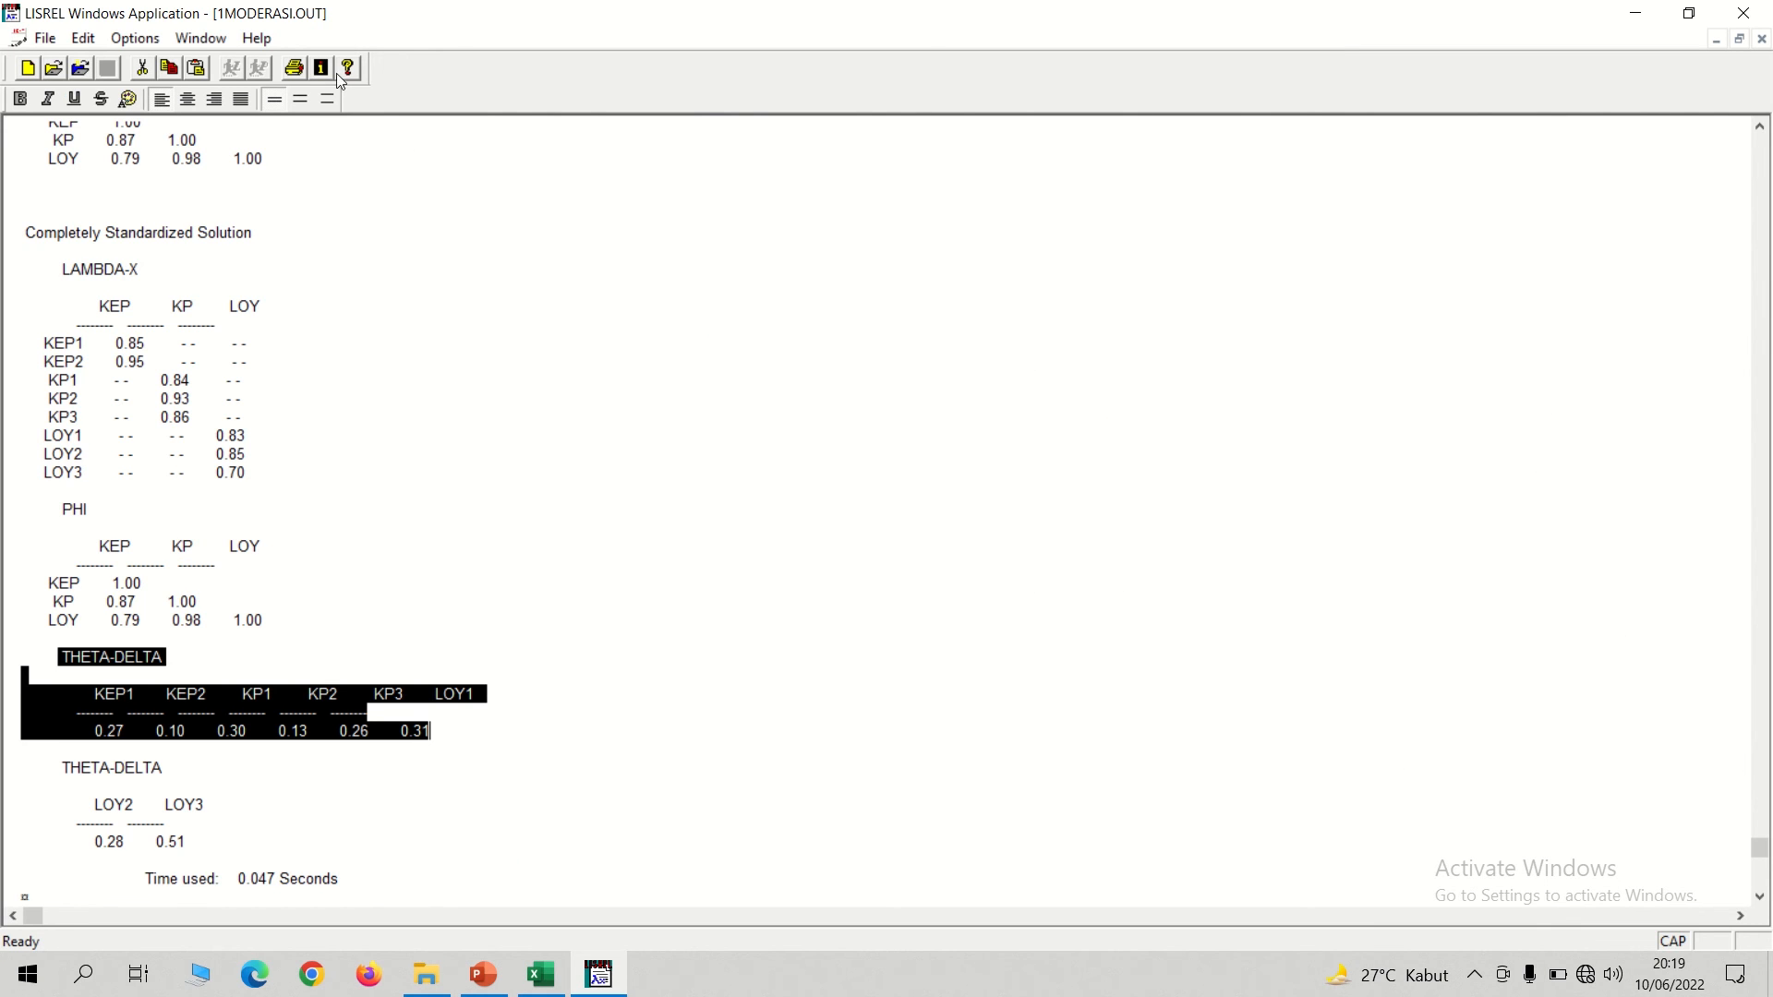
{"action": "left_click", "coordinate": [211, 38]}
{"action": "left_click", "coordinate": [262, 207]}
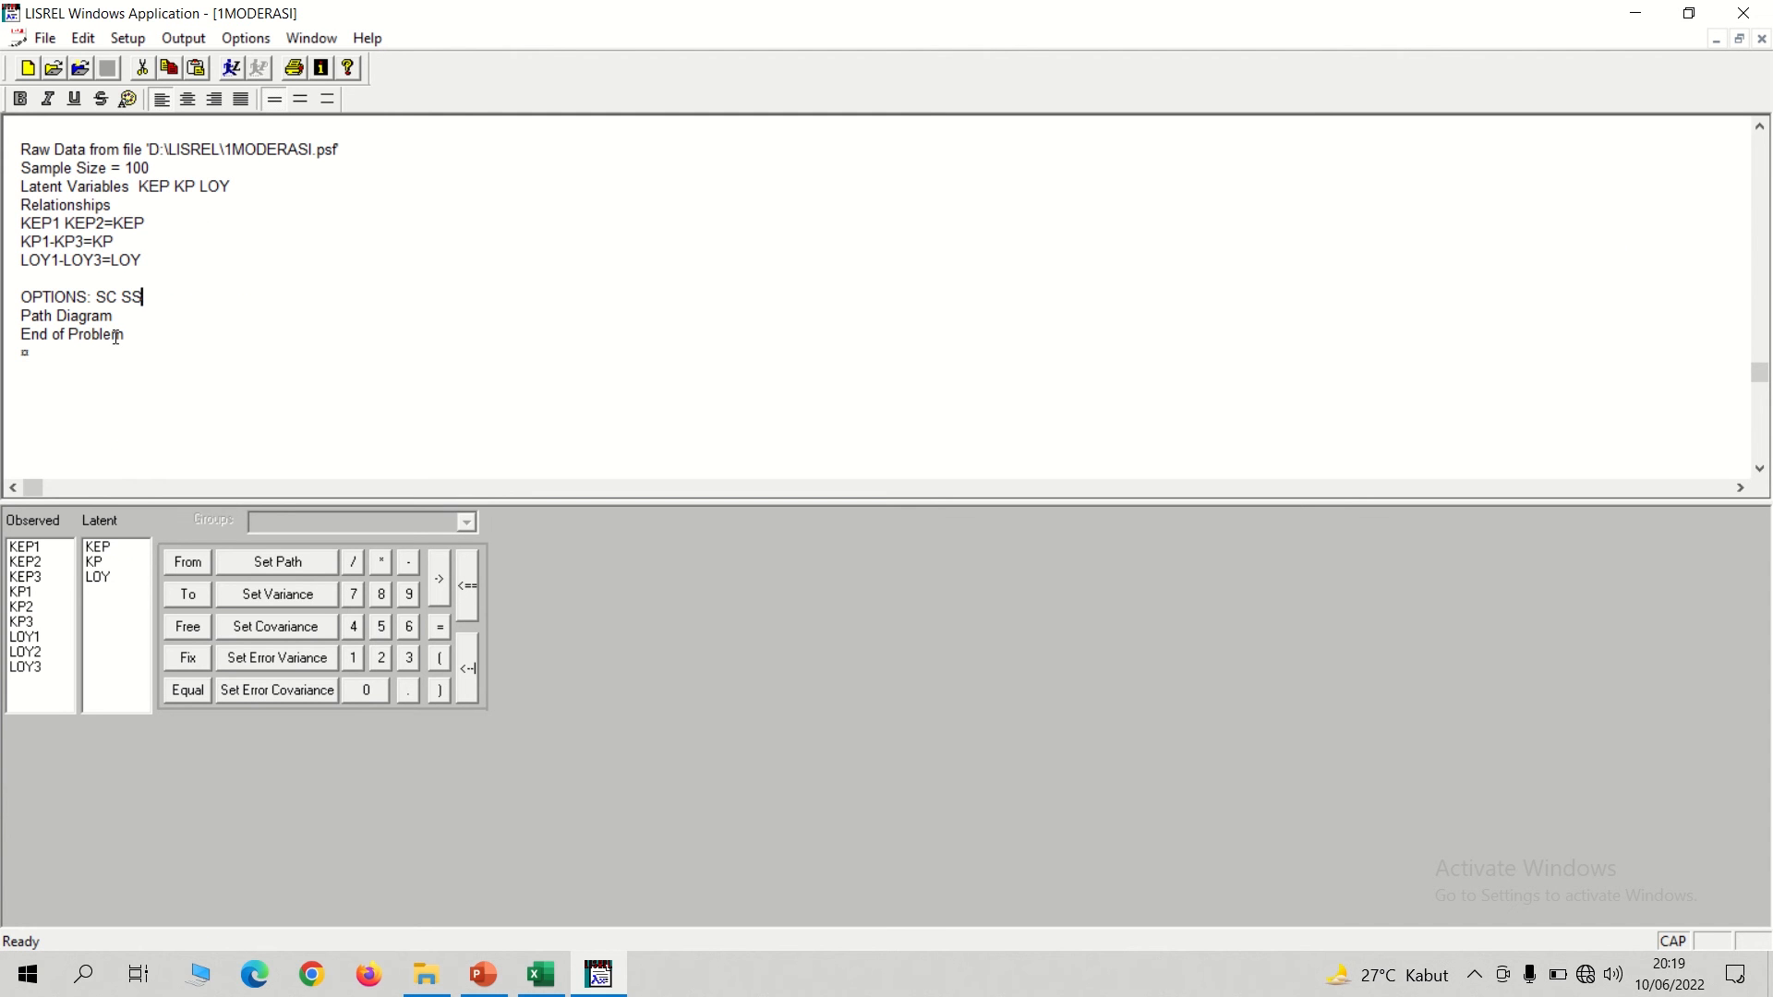
{"action": "left_click", "coordinate": [1761, 39]}
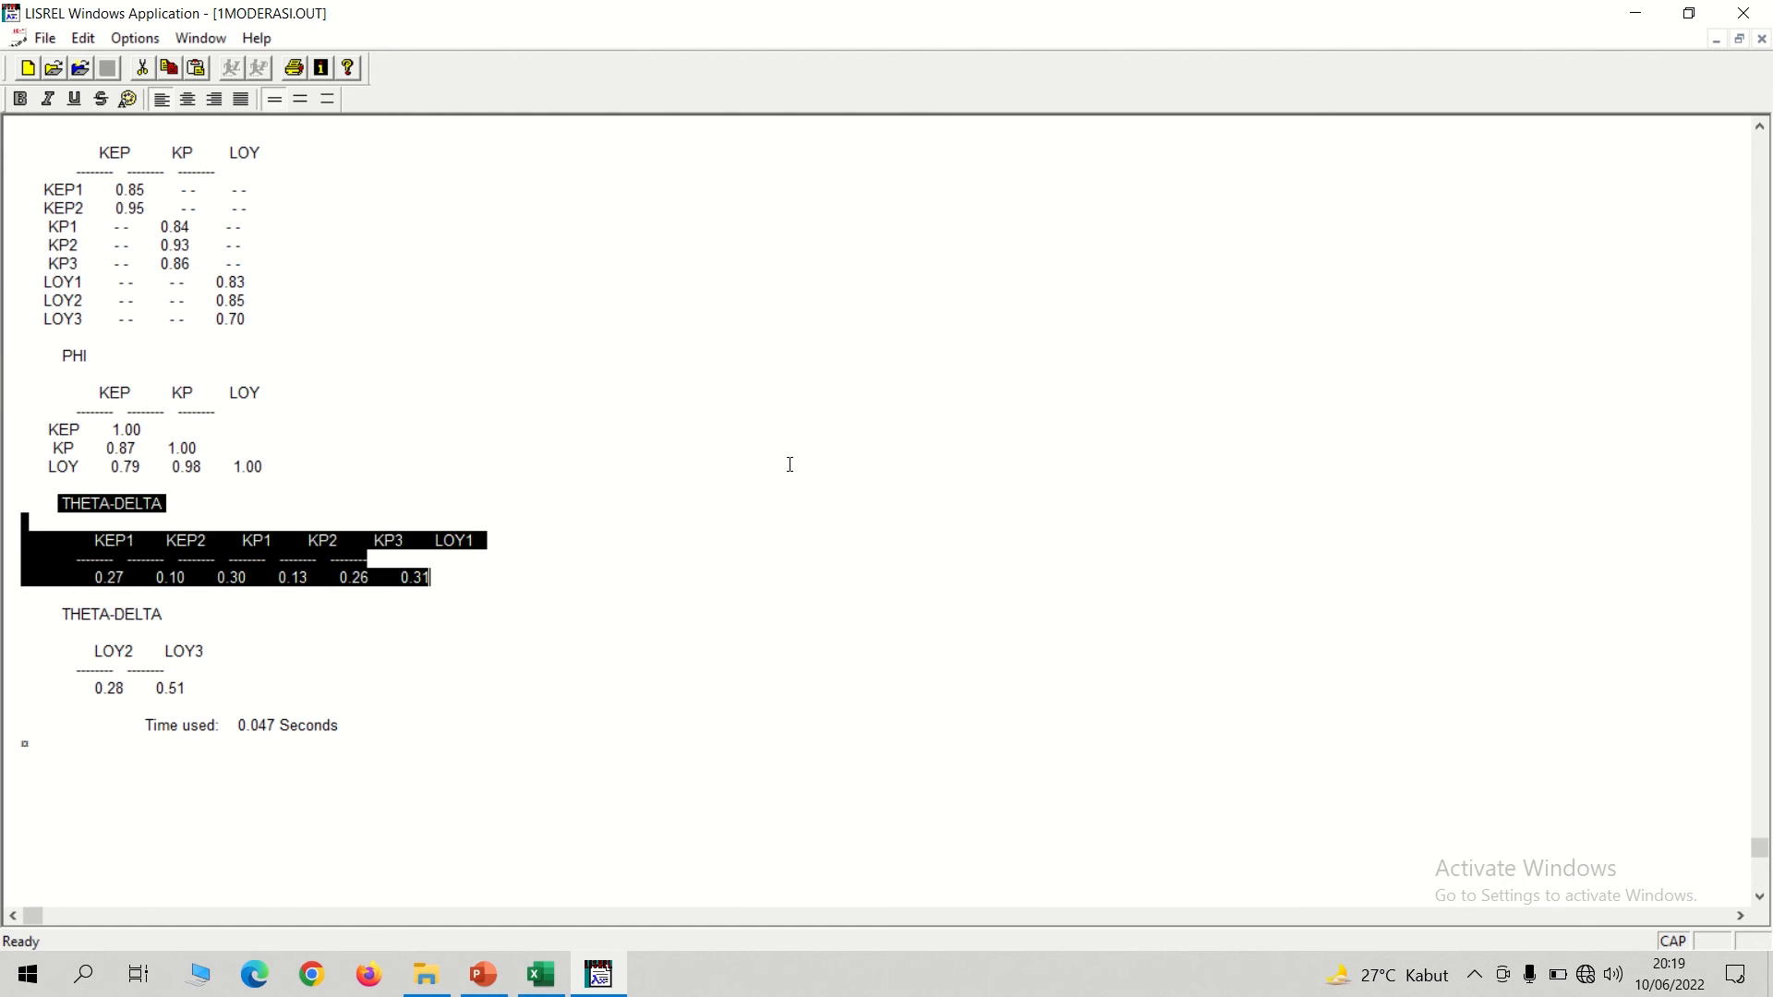
{"action": "left_click", "coordinate": [1761, 39]}
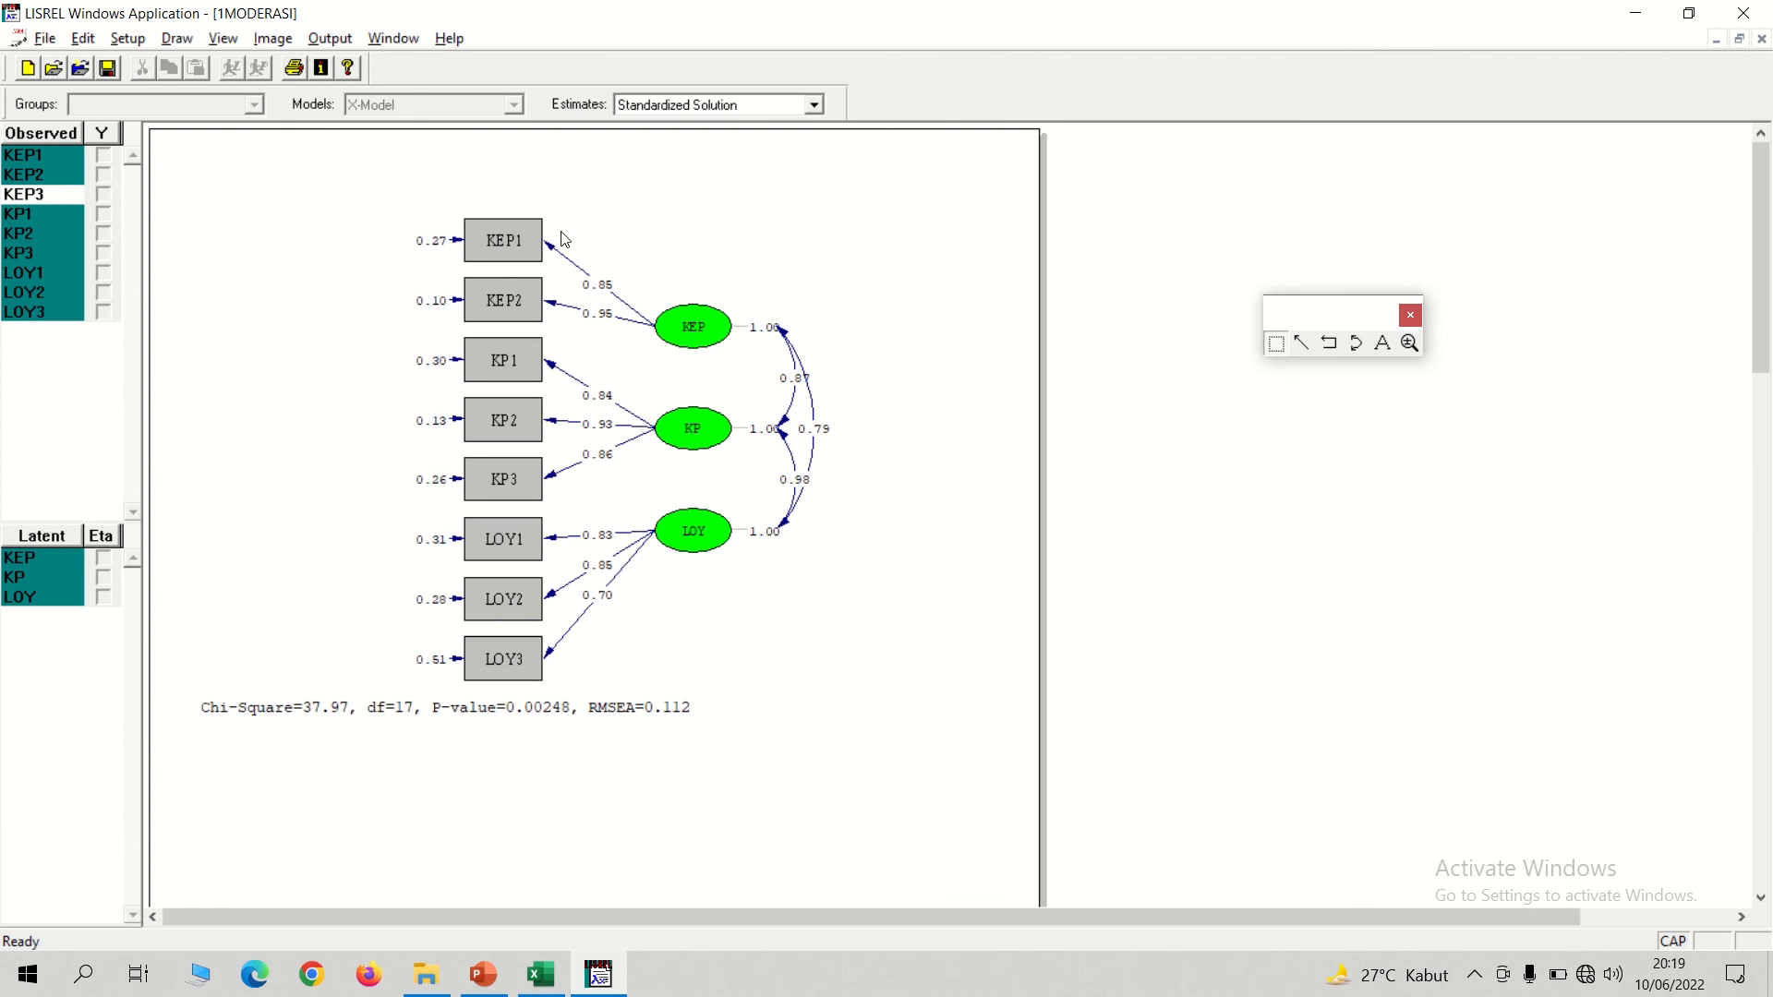
{"action": "left_click", "coordinate": [1762, 41]}
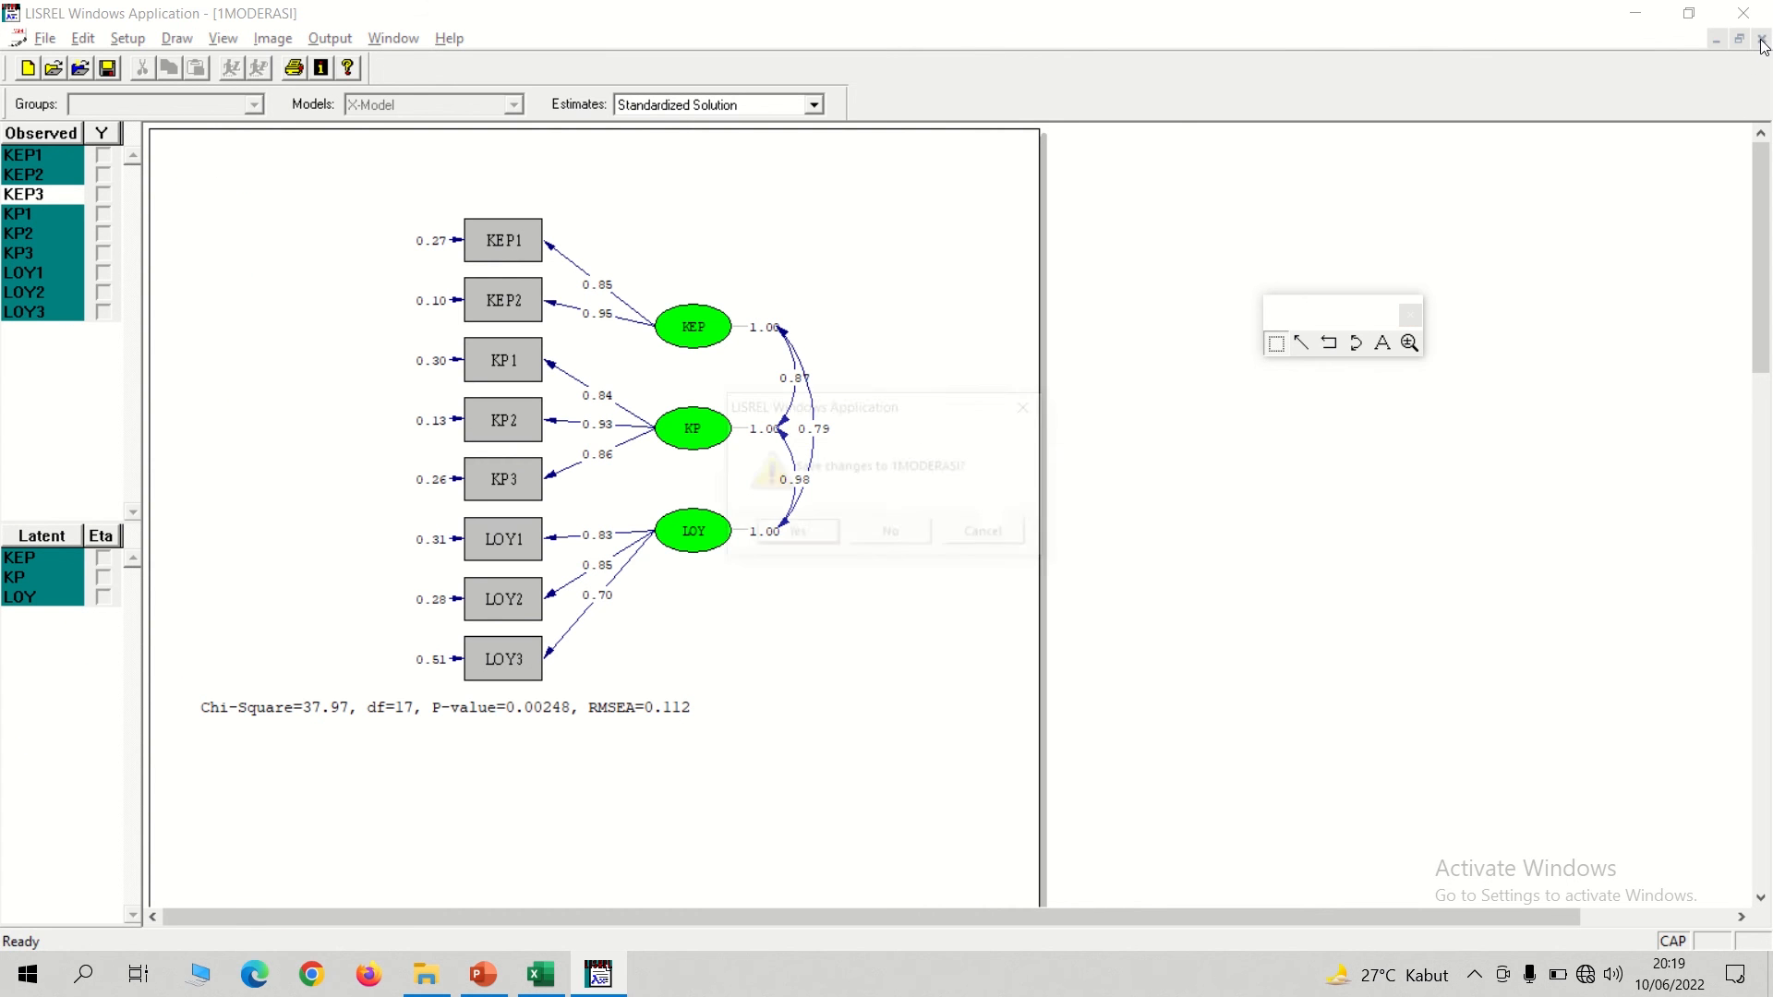
{"action": "left_click", "coordinate": [781, 533]}
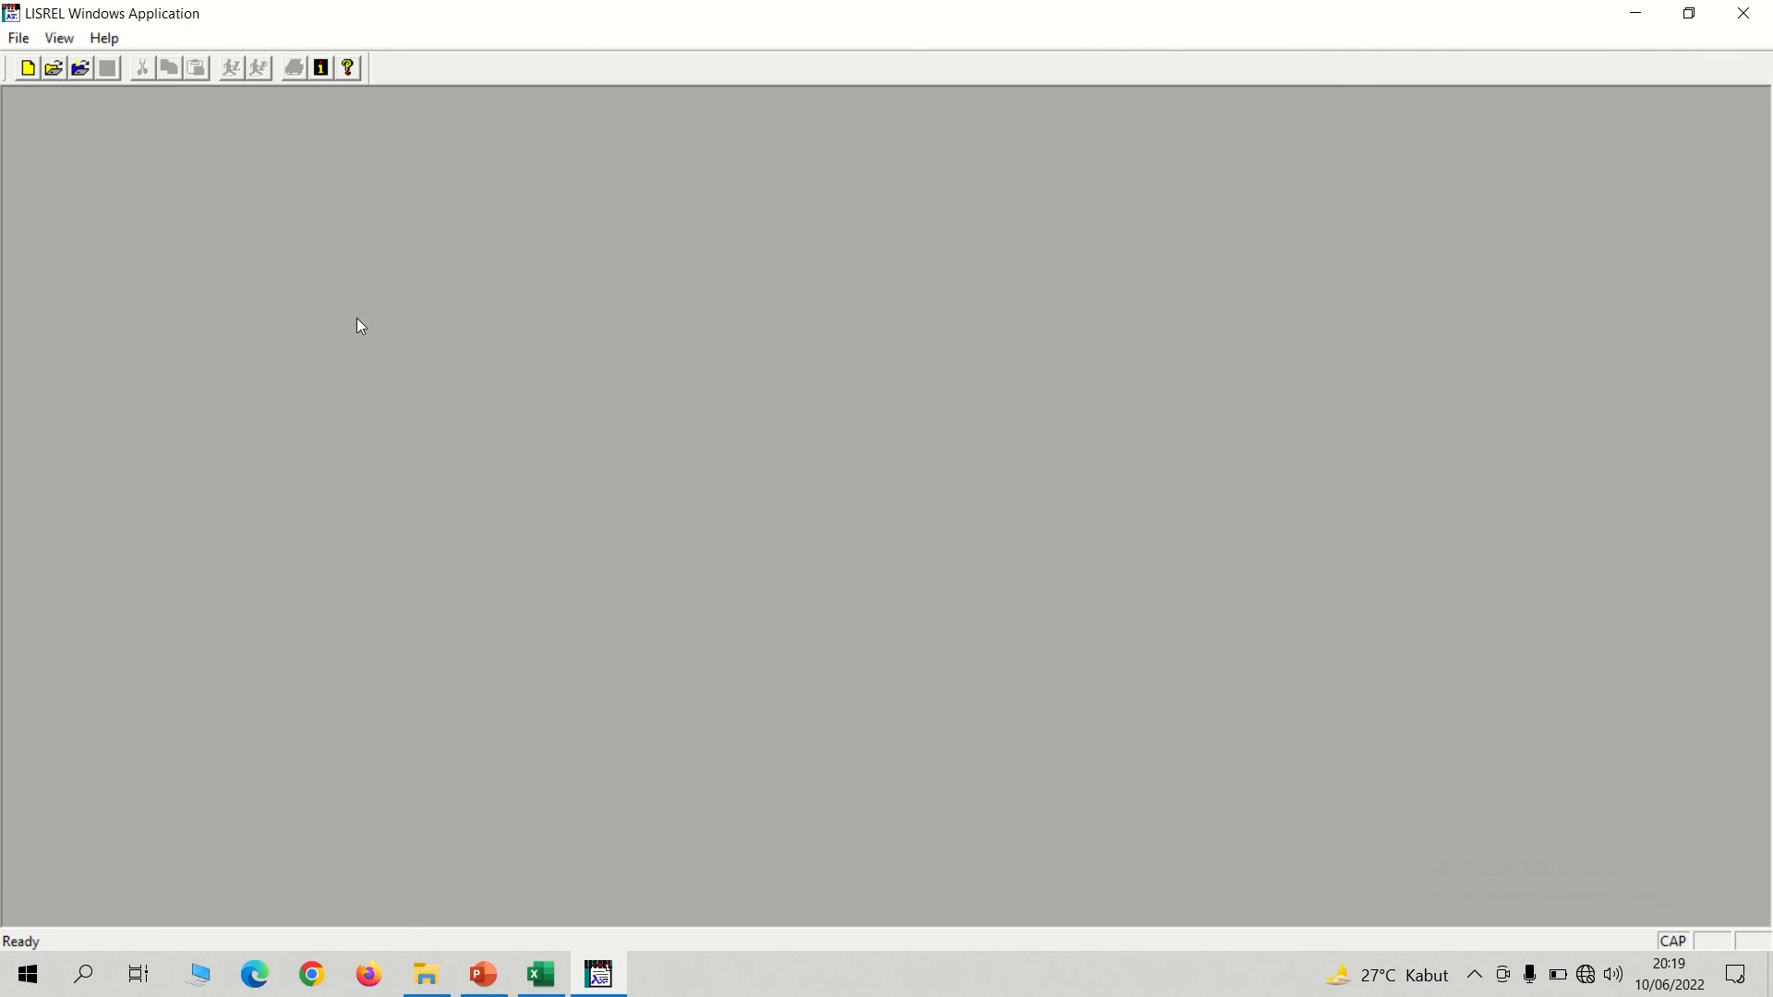
Open the 1MODERASI Excel workbook from the LISREL folder on drive D.
{"action": "left_click", "coordinate": [541, 975]}
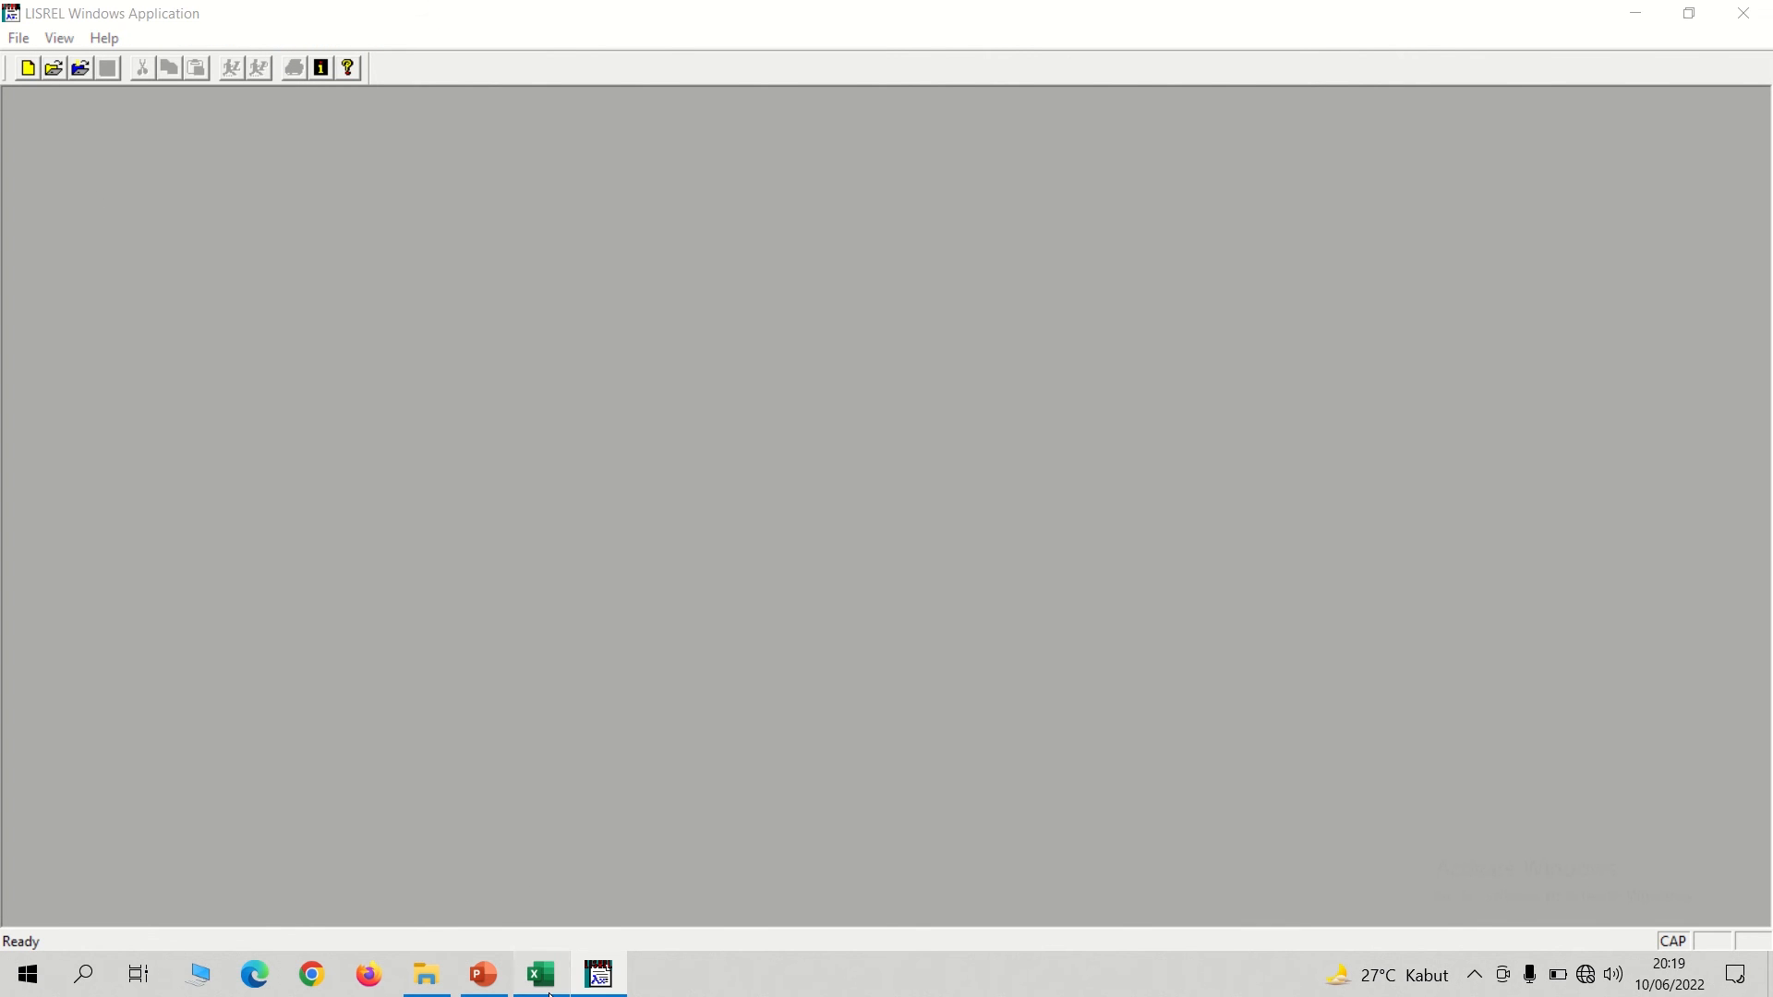
{"action": "left_click", "coordinate": [425, 974]}
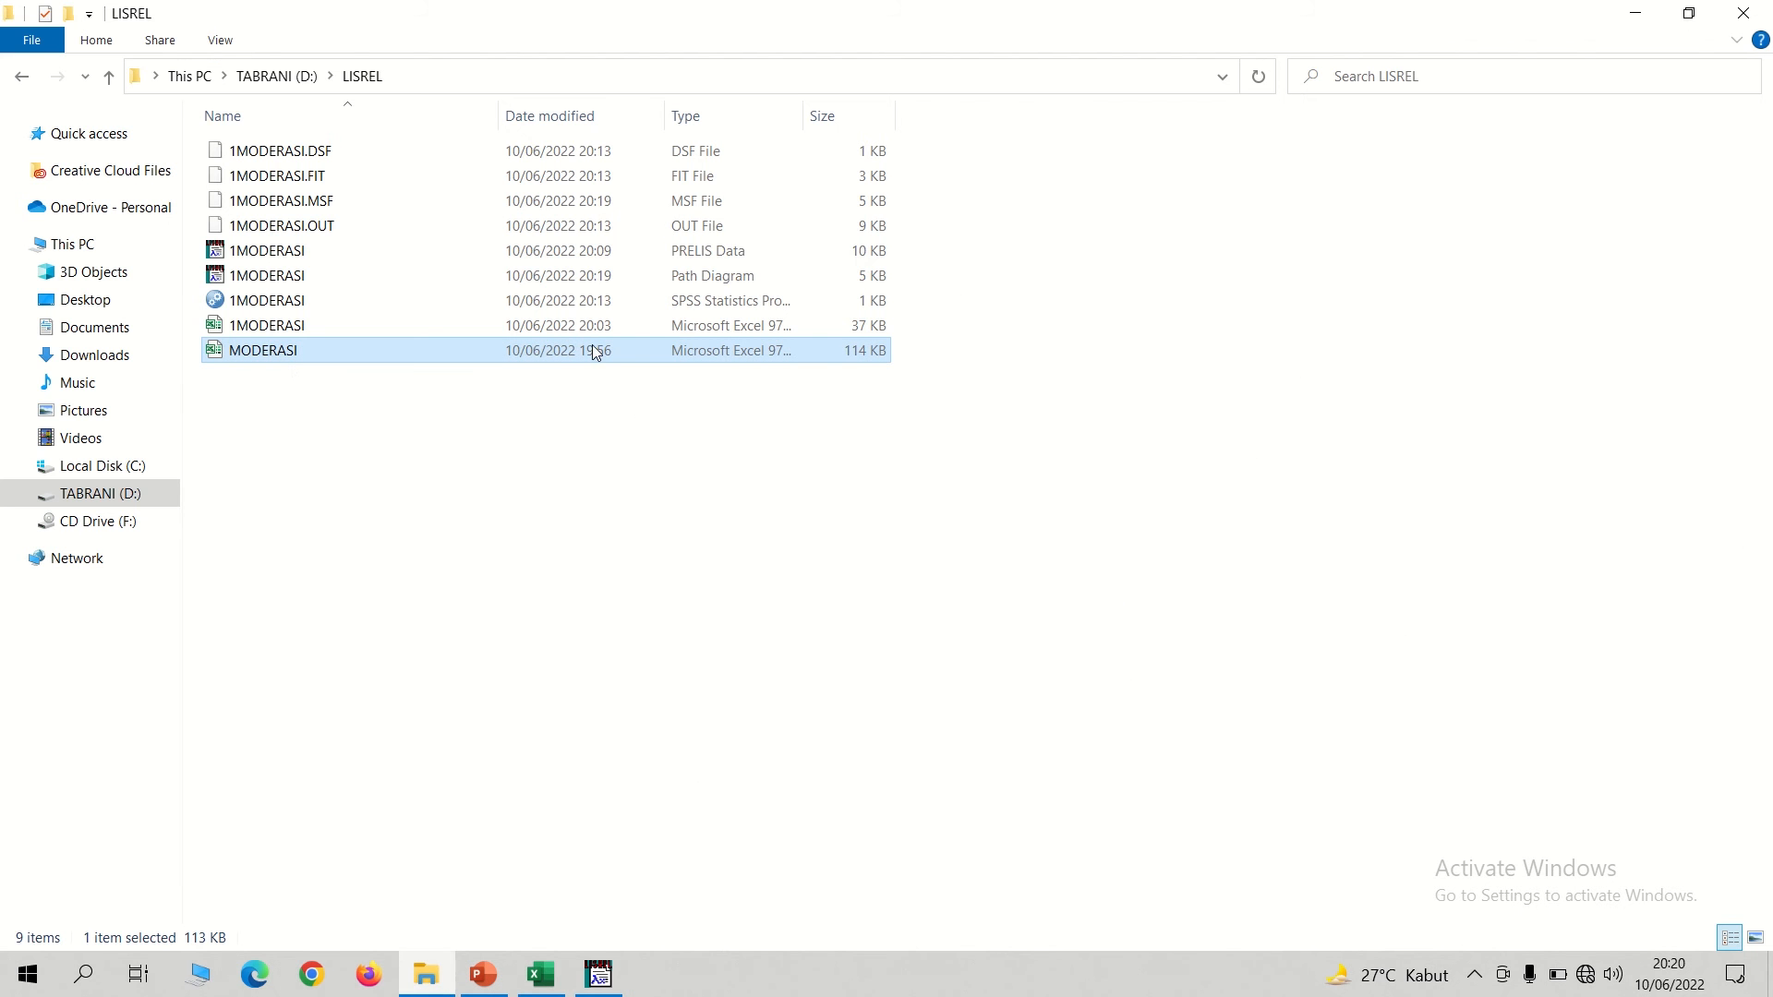
{"action": "double_click", "coordinate": [267, 328]}
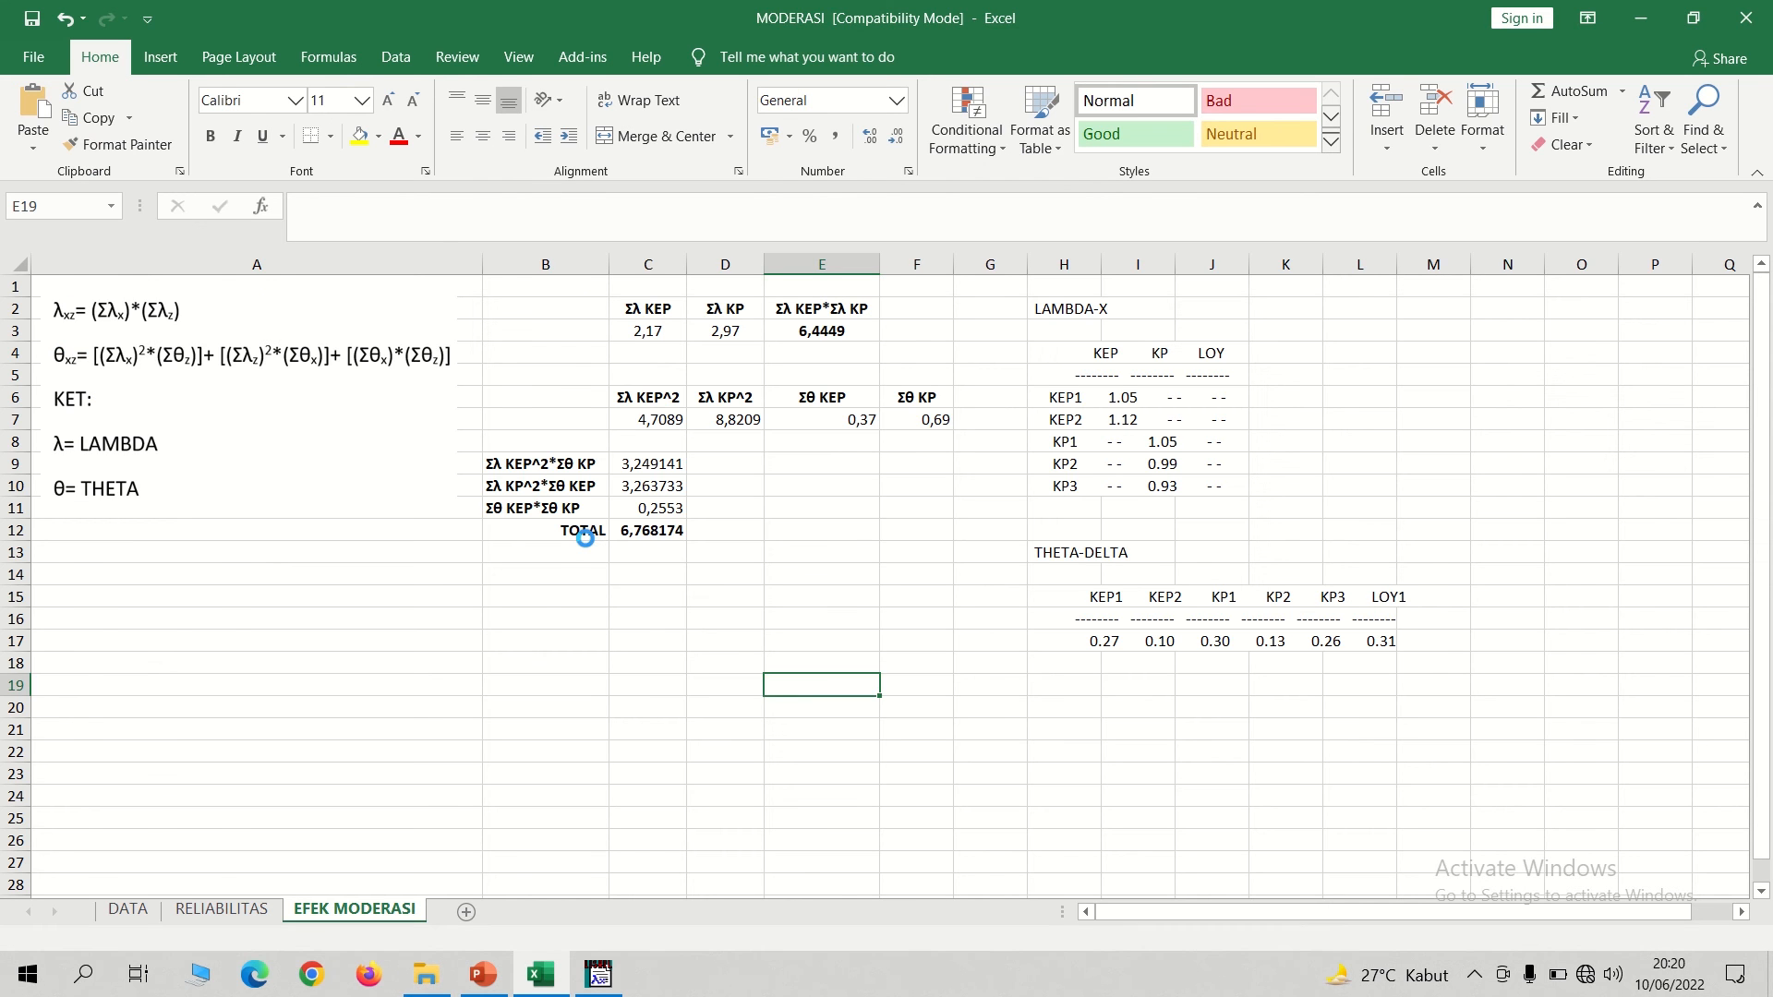
{"action": "left_click", "coordinate": [882, 462]}
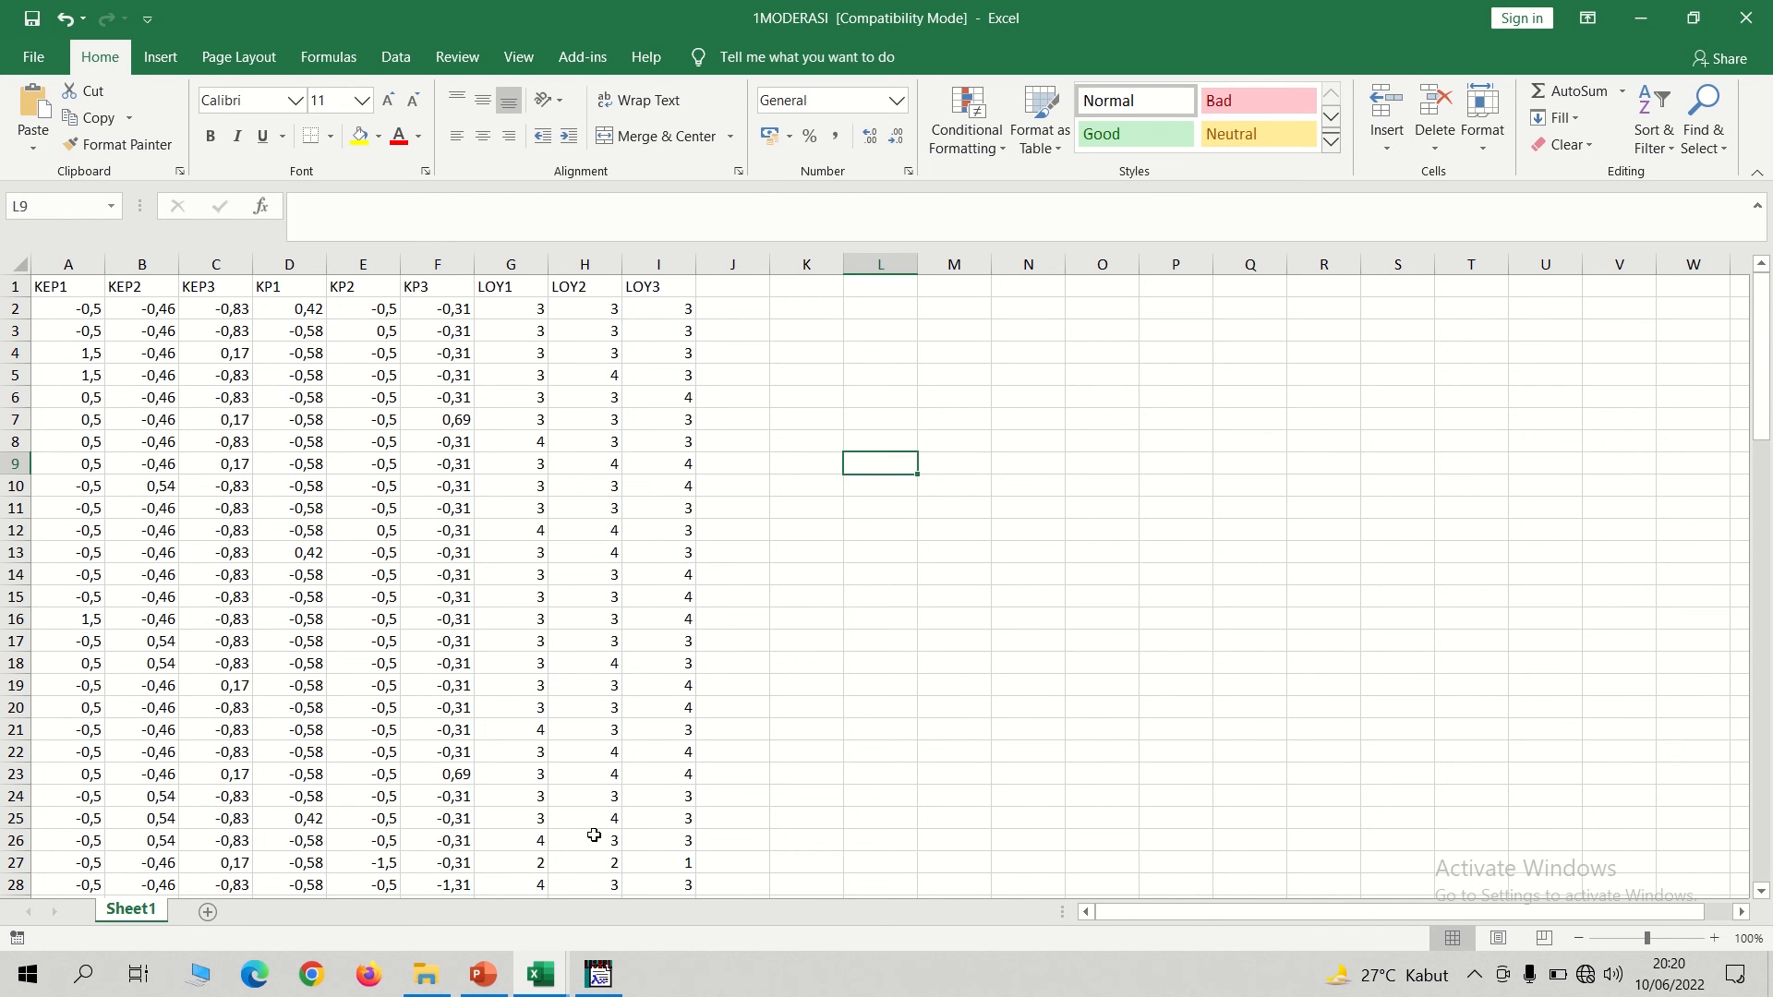
Delete the KEP3 column from Sheet1 of the 1MODERASI workbook.
{"action": "left_click", "coordinate": [208, 264]}
{"action": "right_click", "coordinate": [209, 265]}
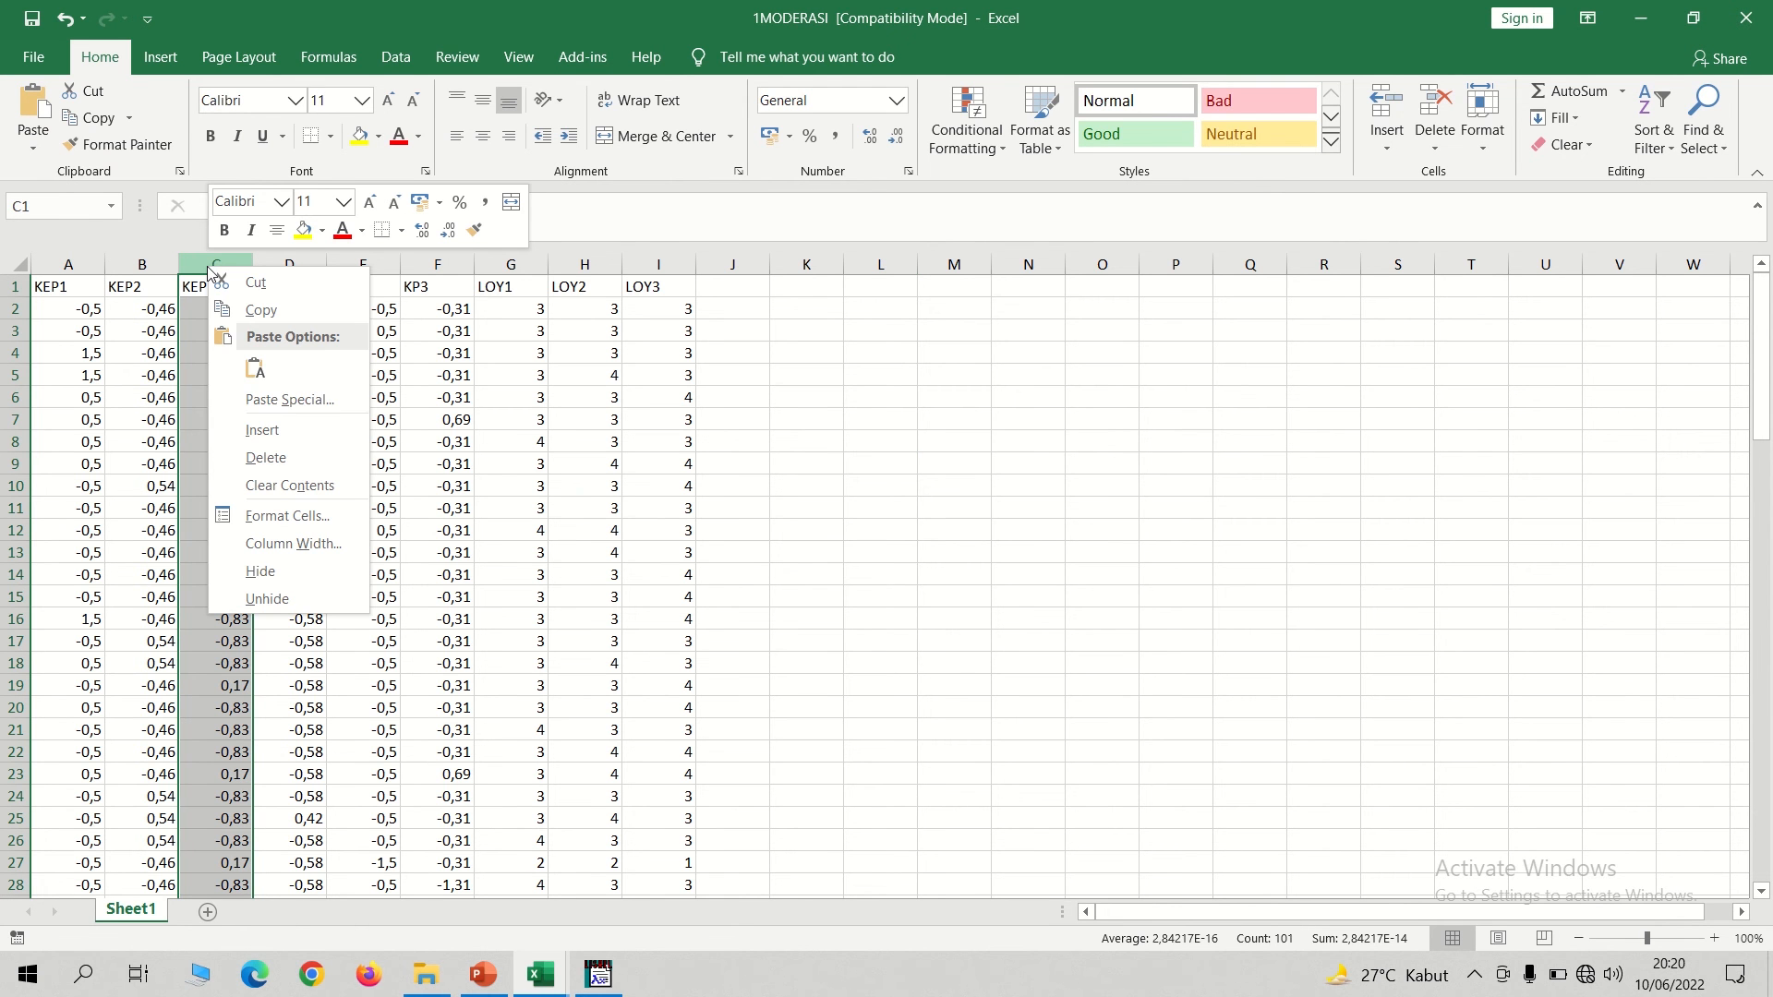
{"action": "left_click", "coordinate": [277, 458]}
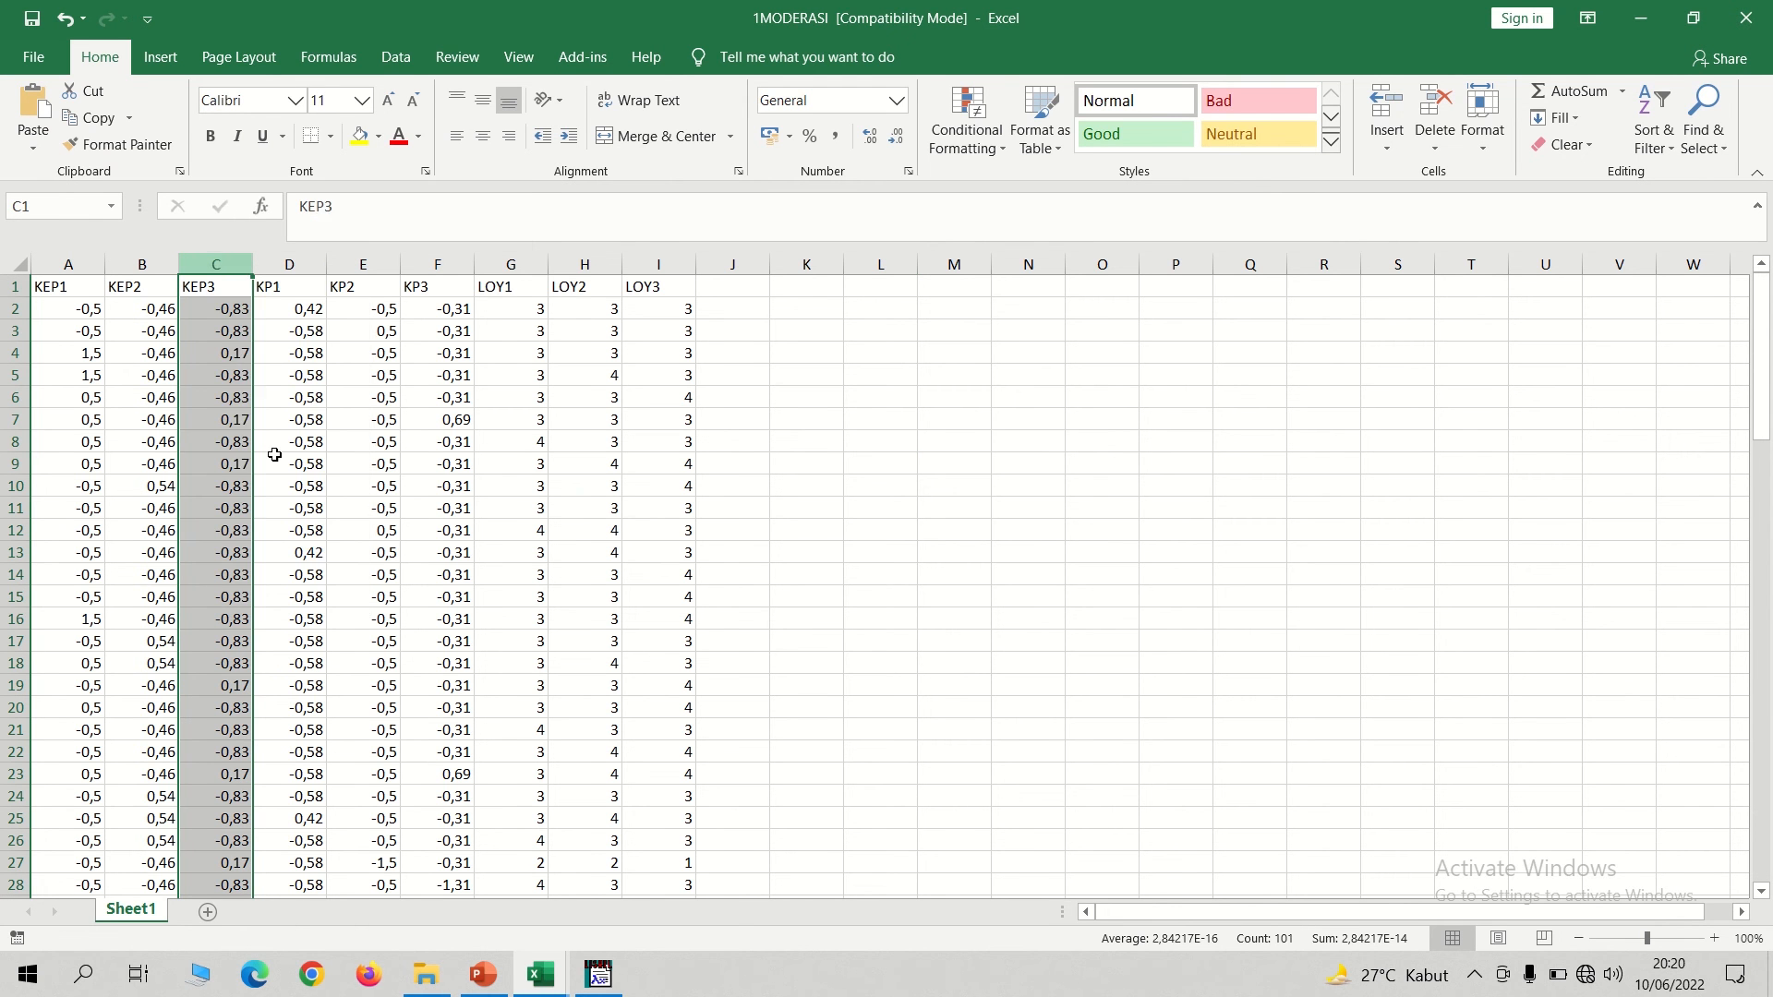
{"action": "left_click", "coordinate": [905, 381]}
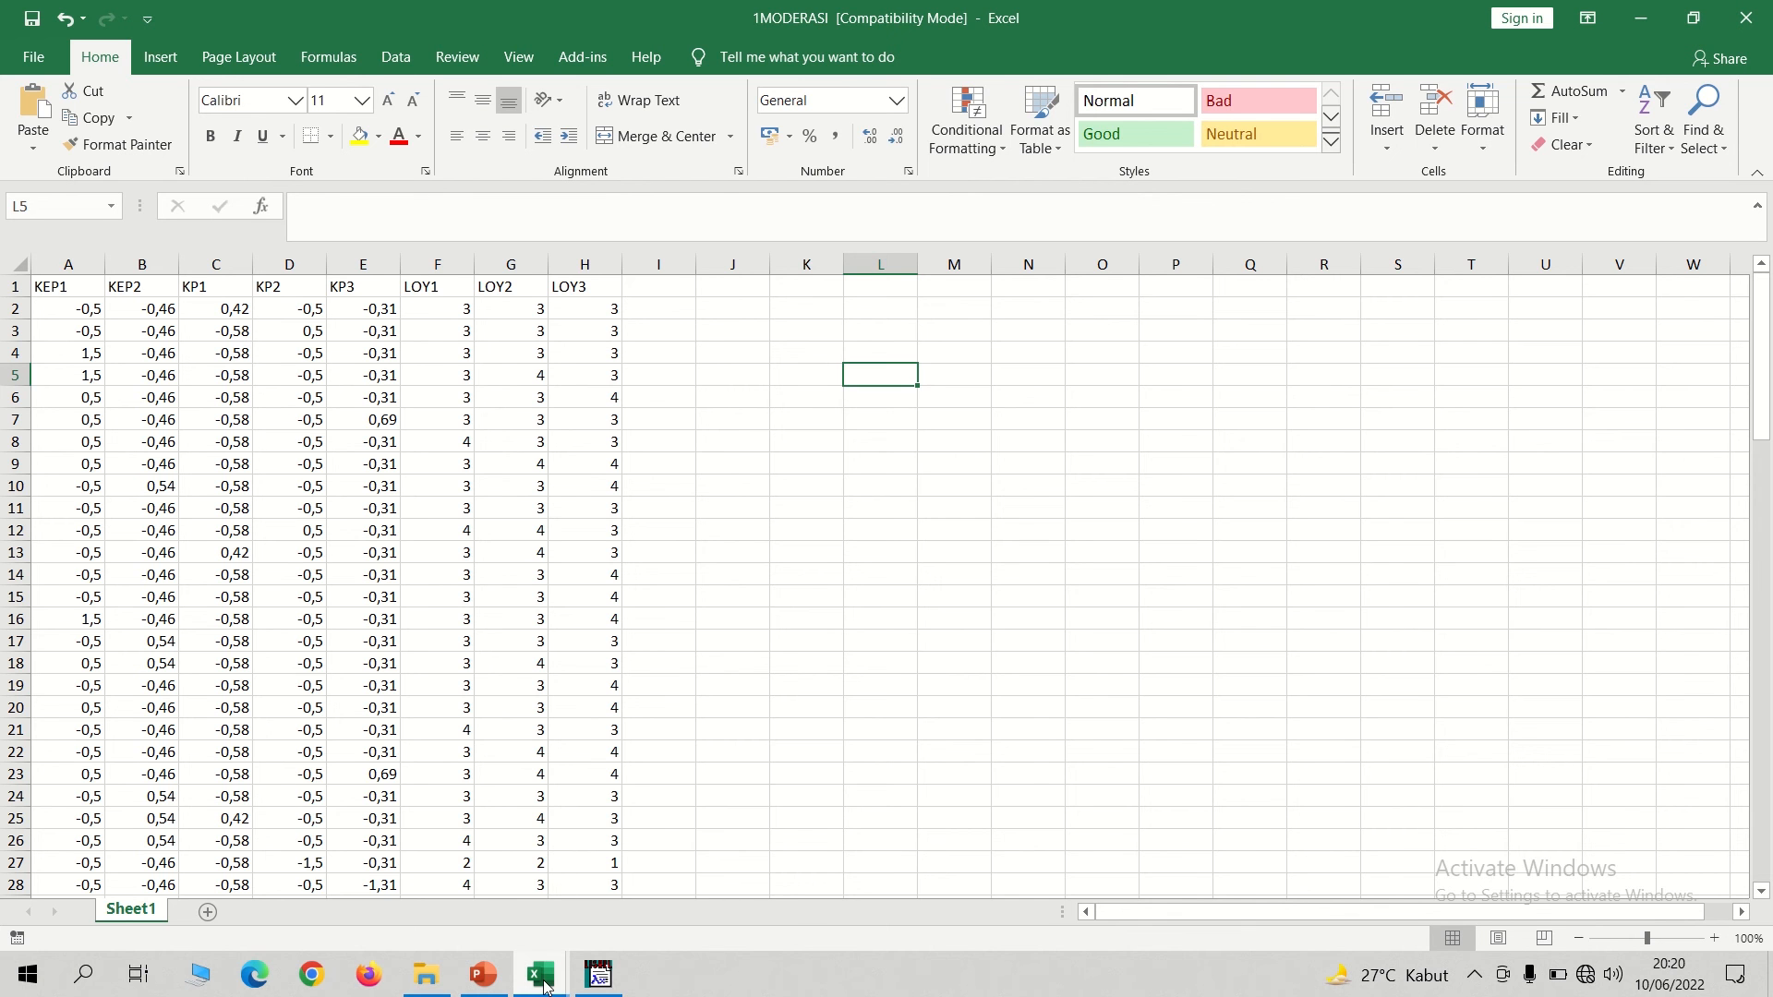
Check the MODERASI workbook, return to 1MODERASI, and add the column header INTER in I1.
{"action": "mouse_move", "coordinate": [544, 986]}
{"action": "left_click", "coordinate": [665, 855]}
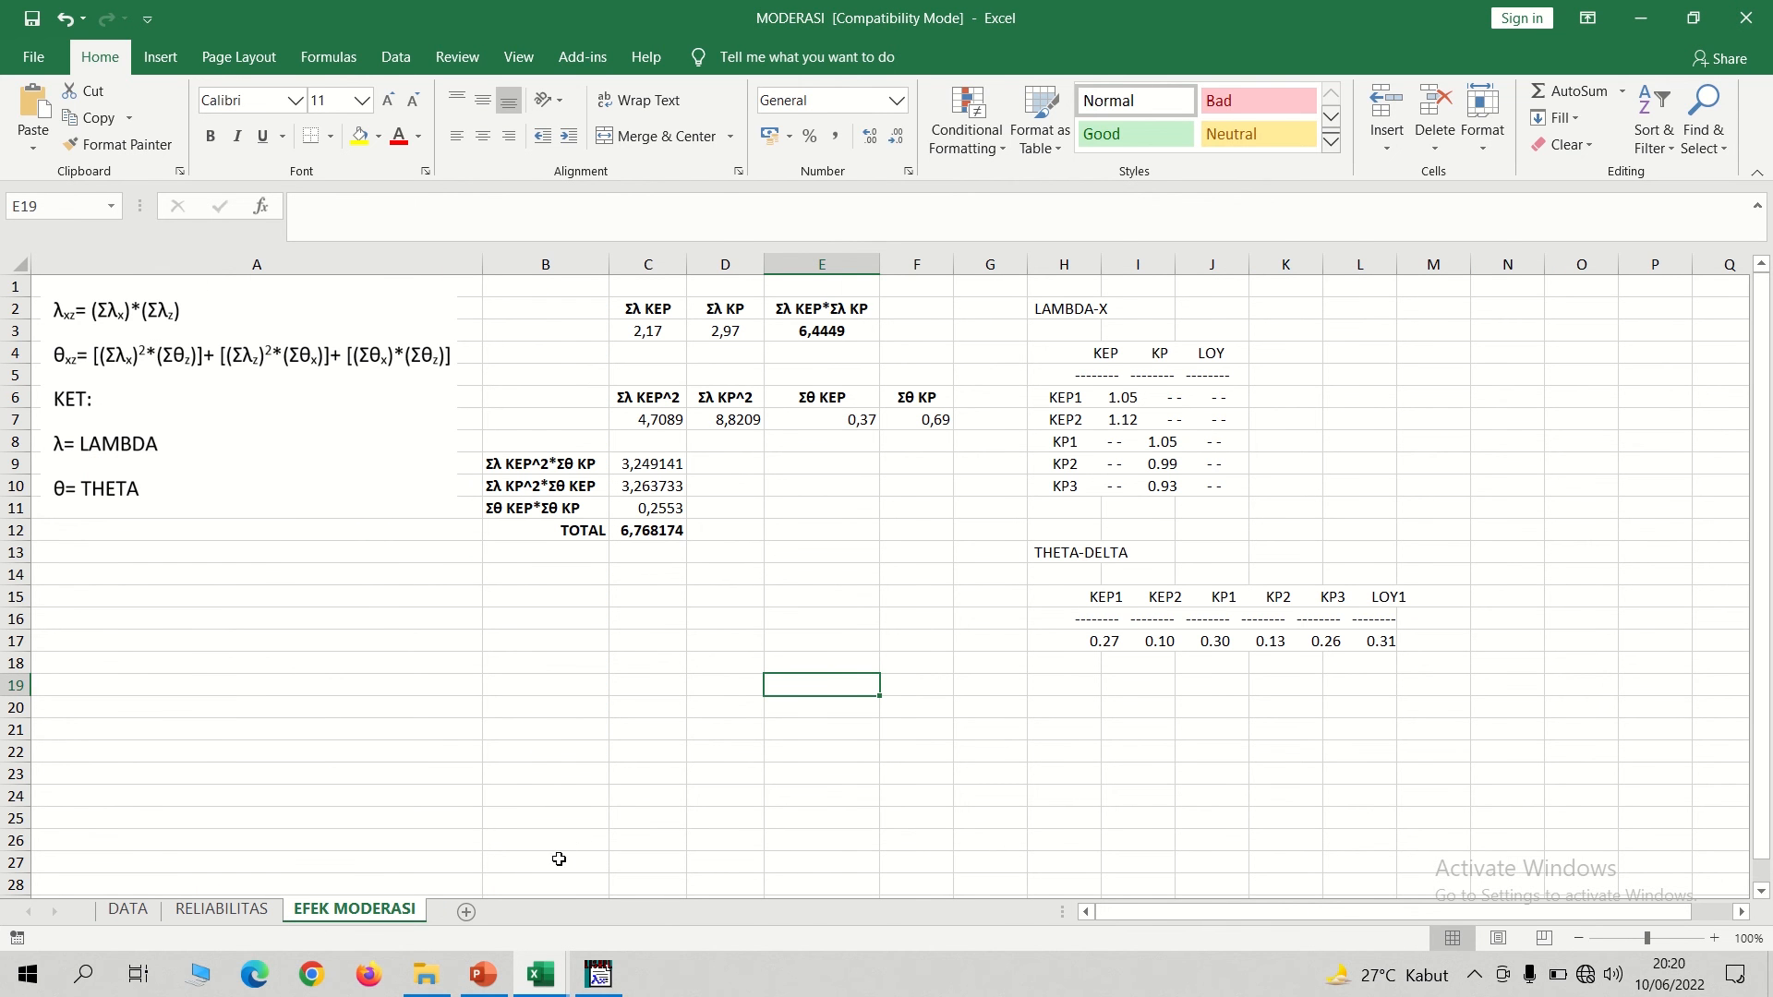
{"action": "mouse_move", "coordinate": [551, 976]}
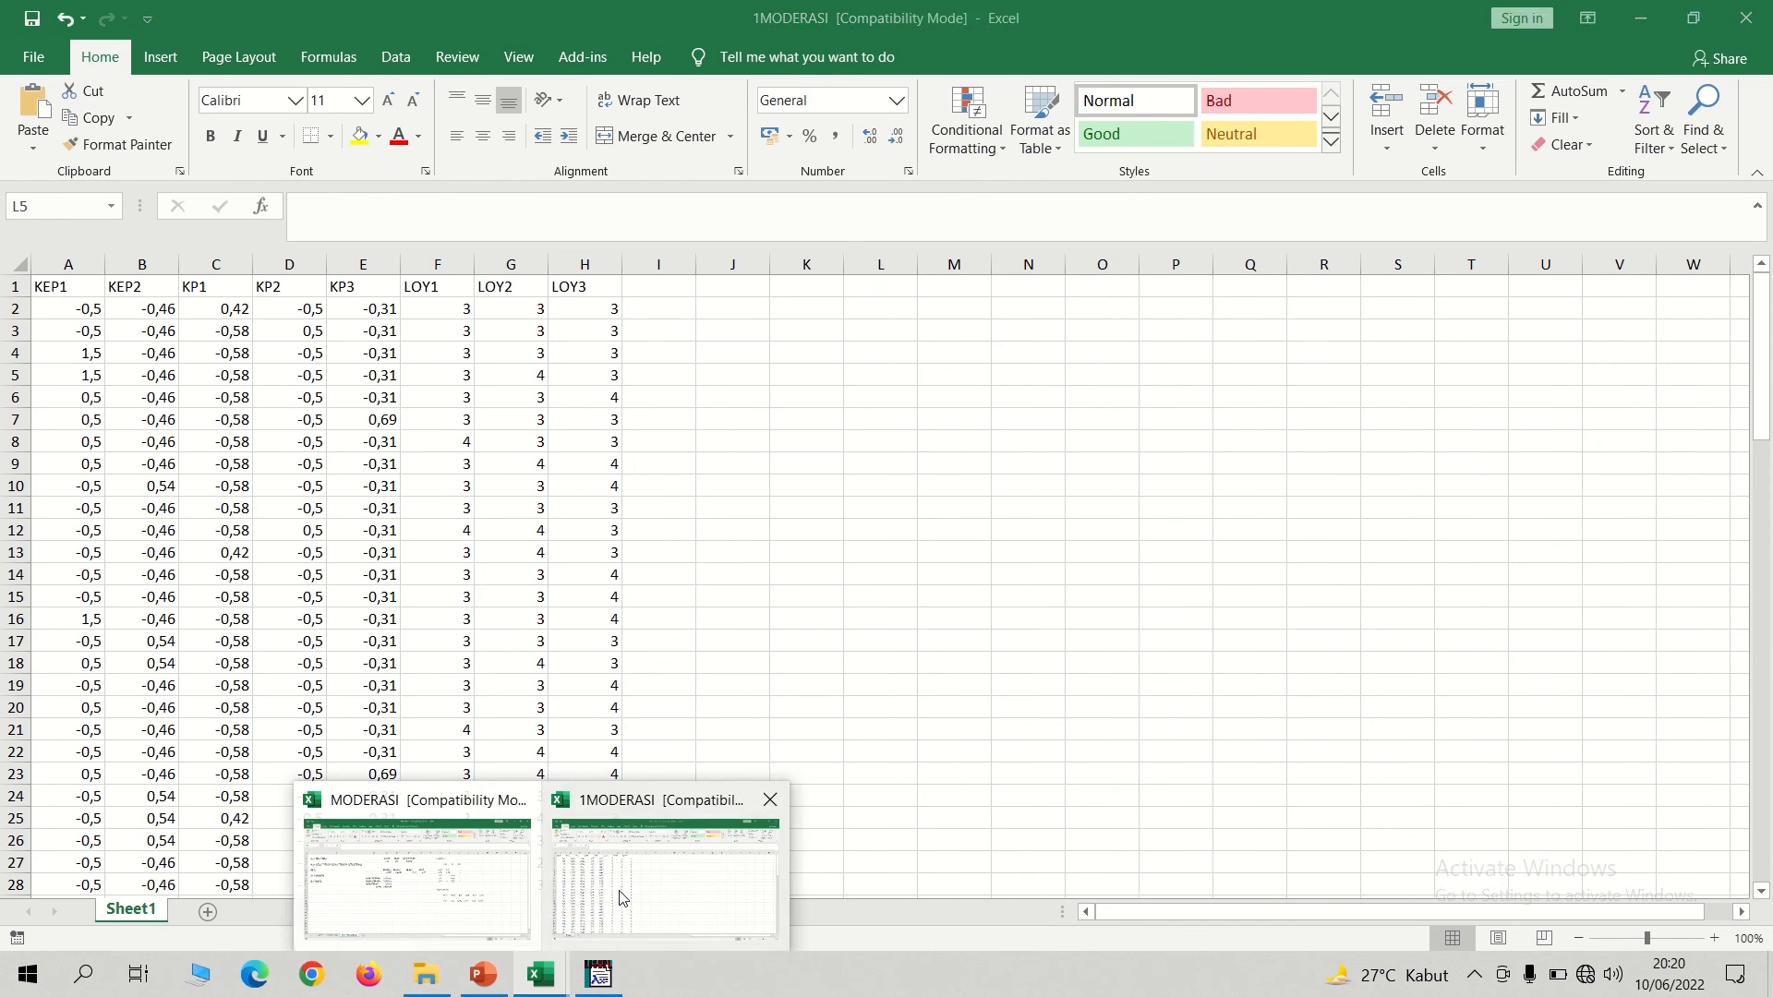
{"action": "left_click", "coordinate": [605, 910]}
{"action": "left_click", "coordinate": [666, 288]}
{"action": "type", "text": "INTER"}
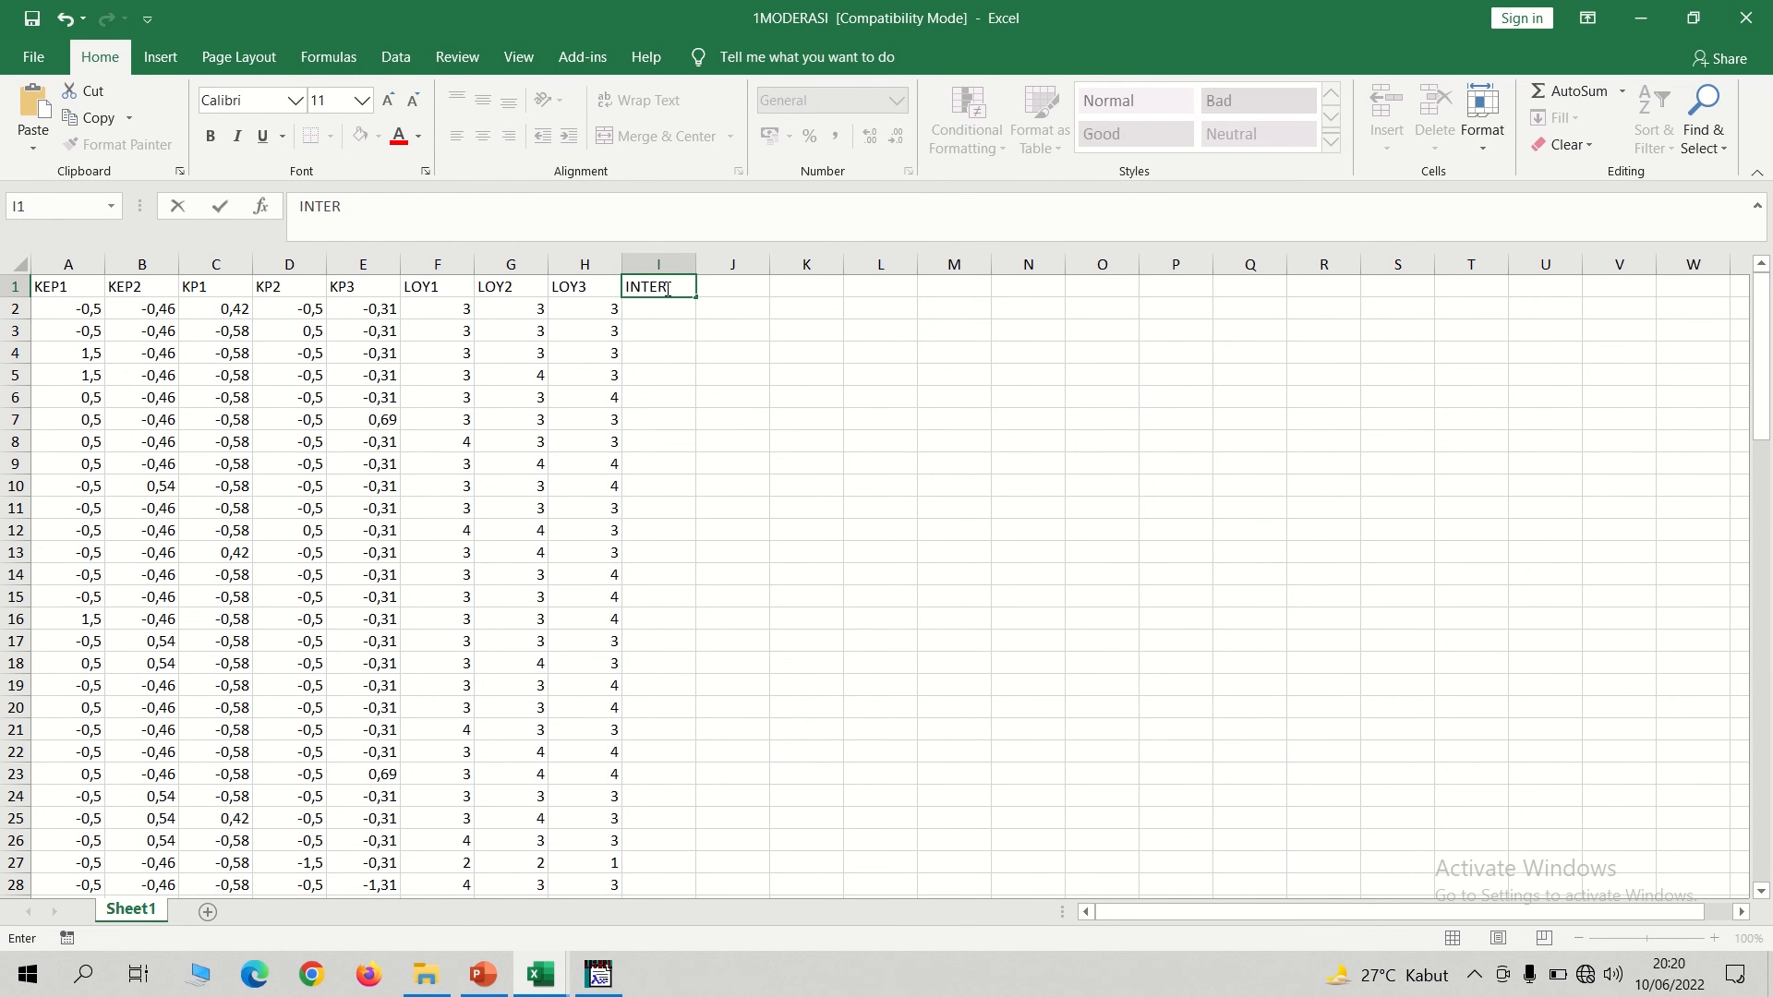
{"action": "key", "text": "Return"}
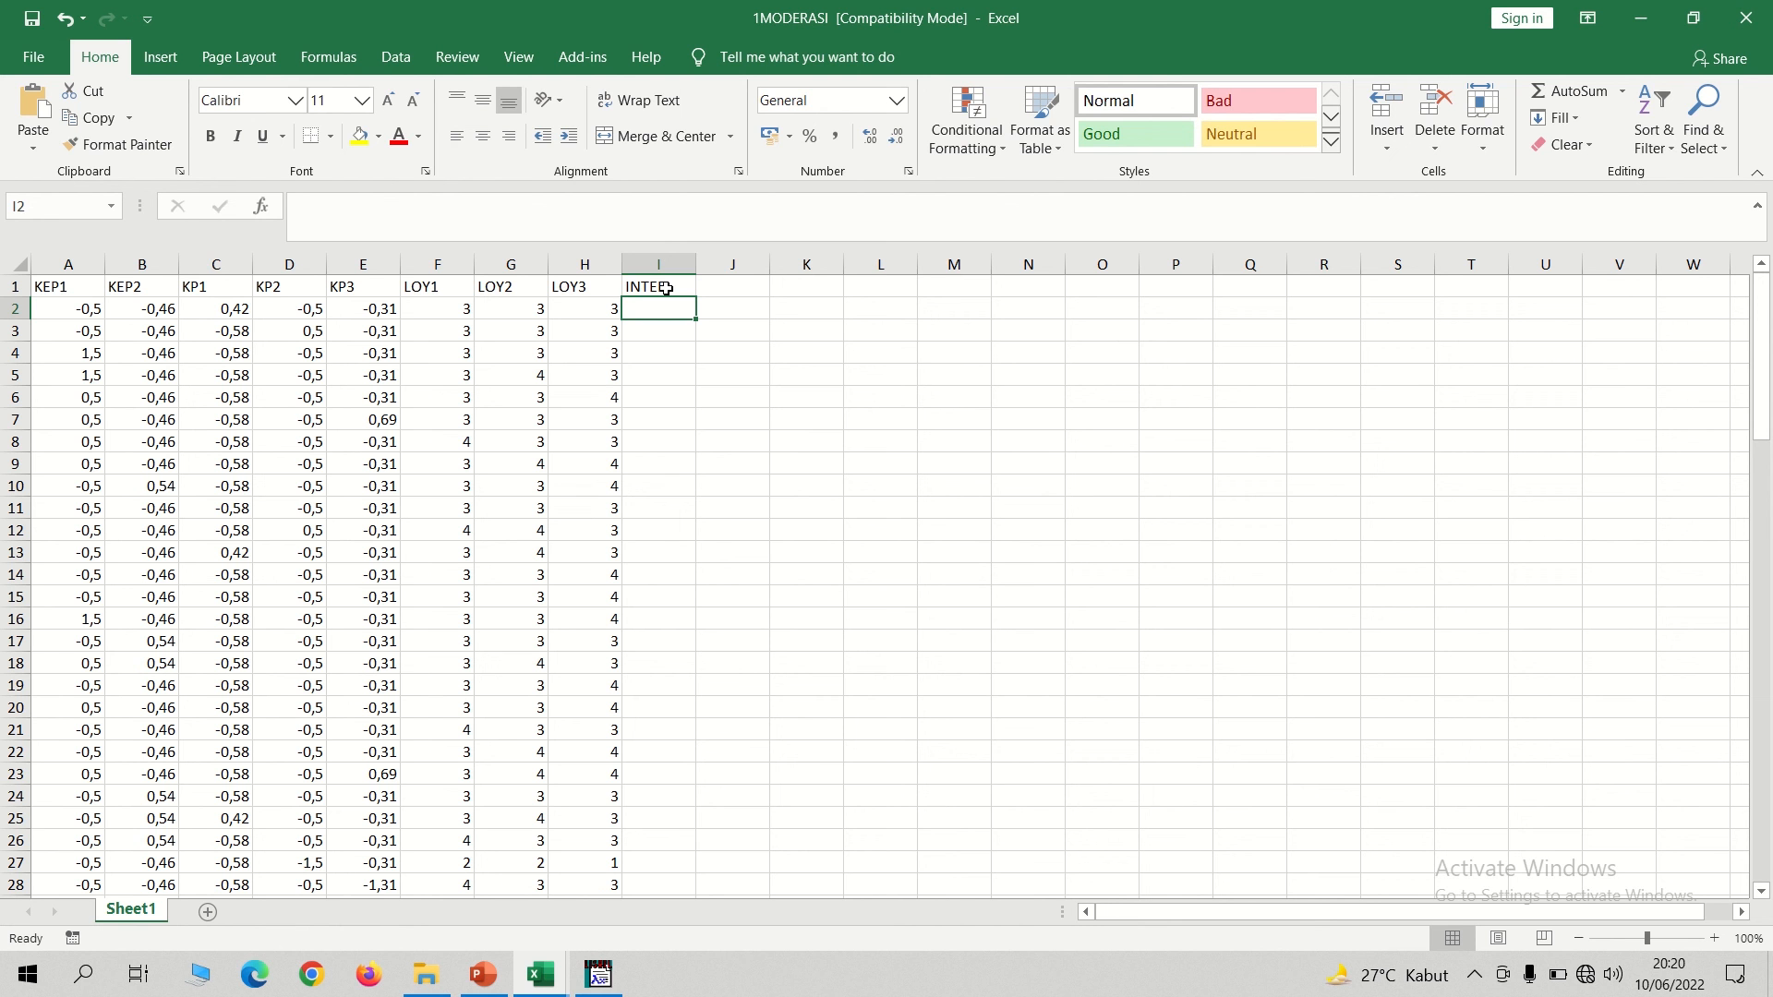
Enter the formula =SUM(A2:B2)*SUM(C2:E2) in I2 to compute the first INTER value.
{"action": "type", "text": "="}
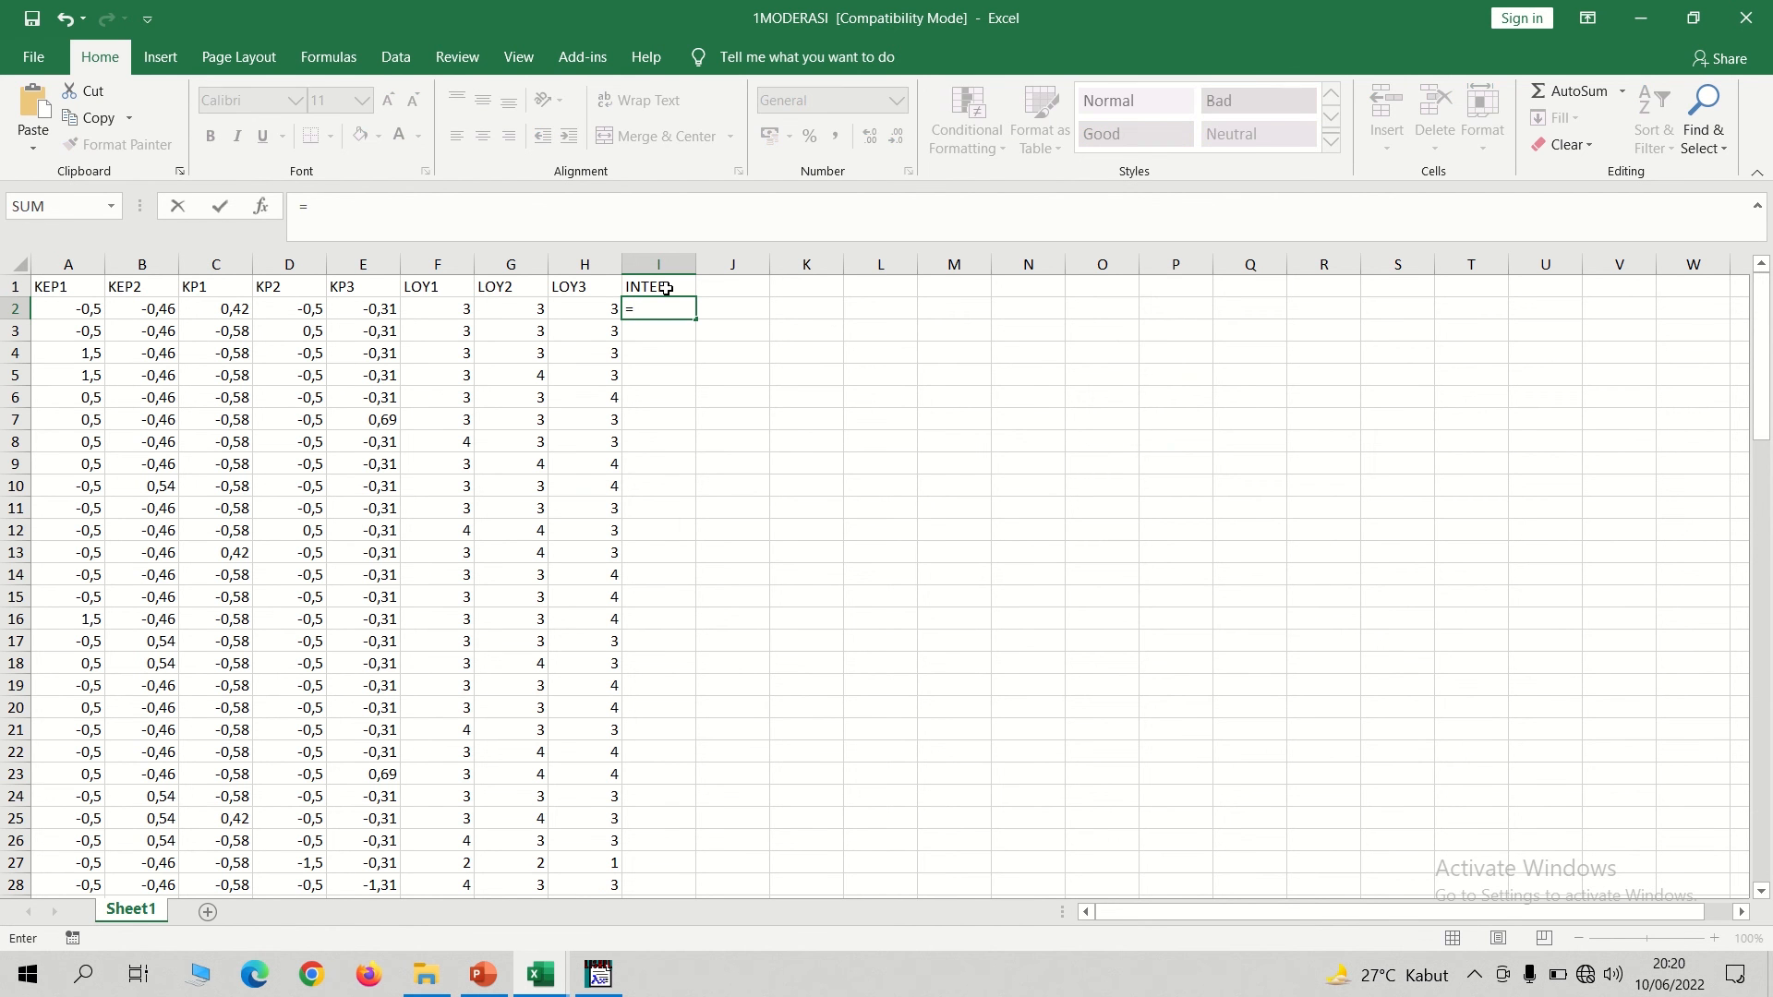
{"action": "type", "text": "SUM"}
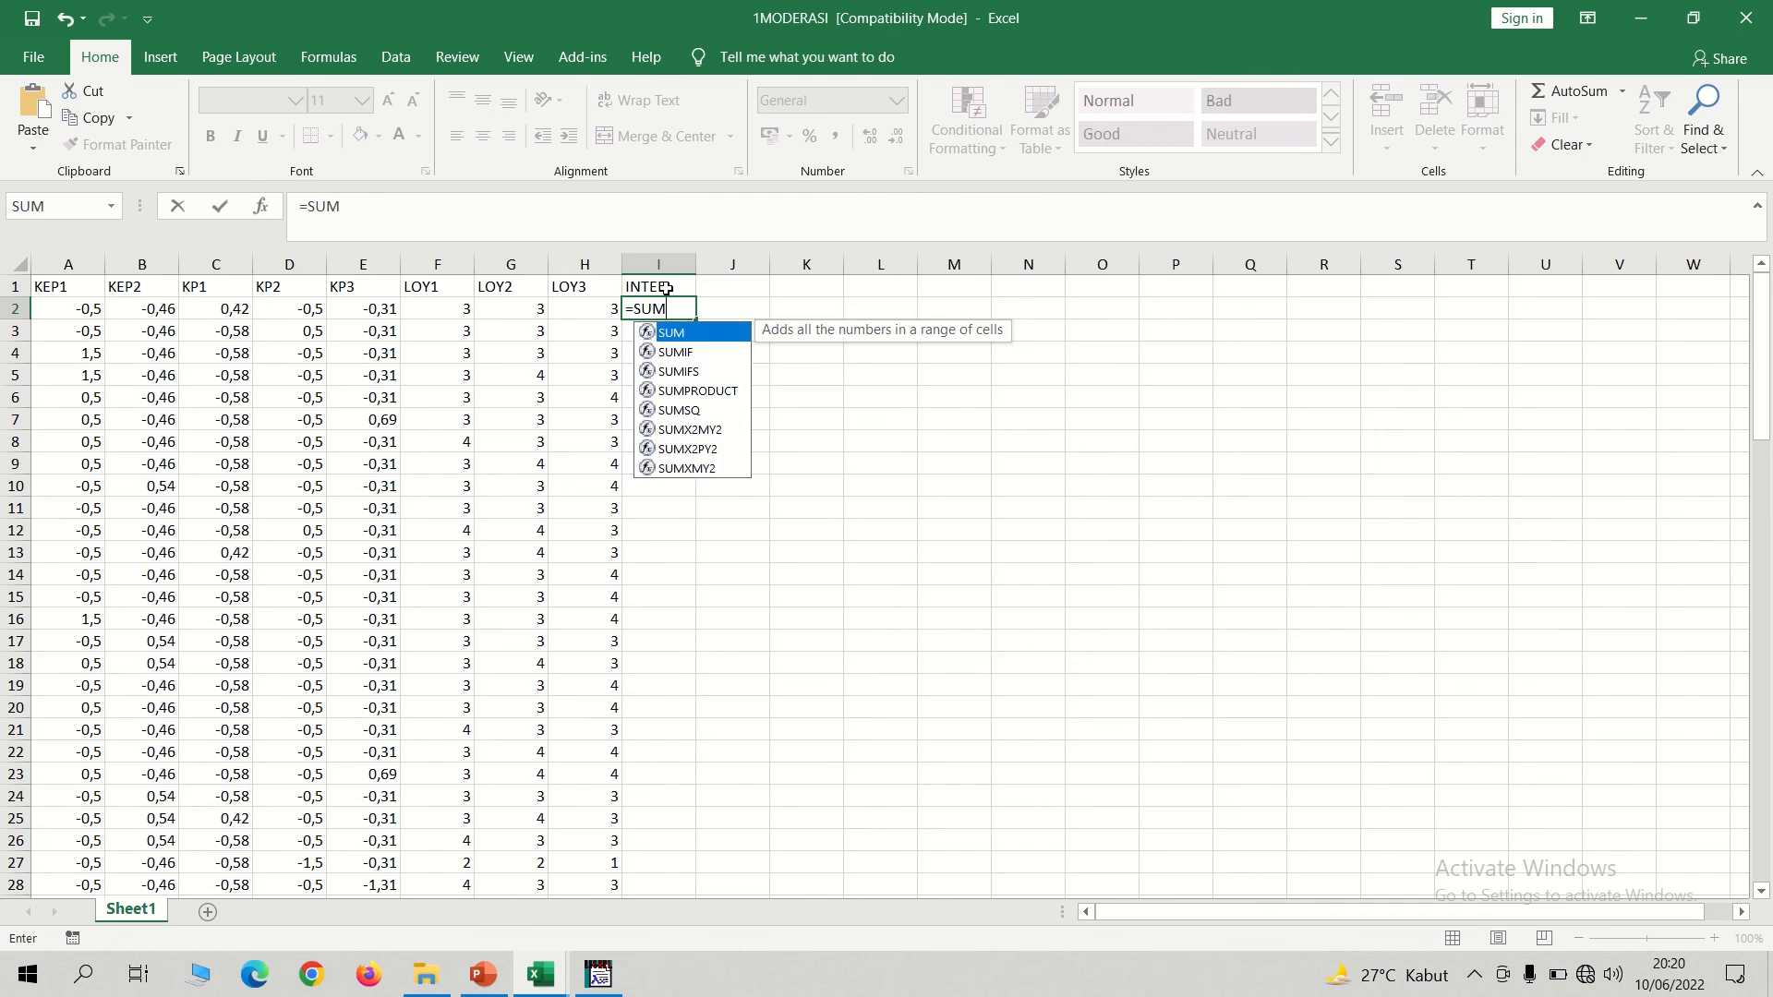
{"action": "type", "text": "("}
{"action": "left_click_drag", "start_coordinate": [57, 311], "coordinate": [125, 311]}
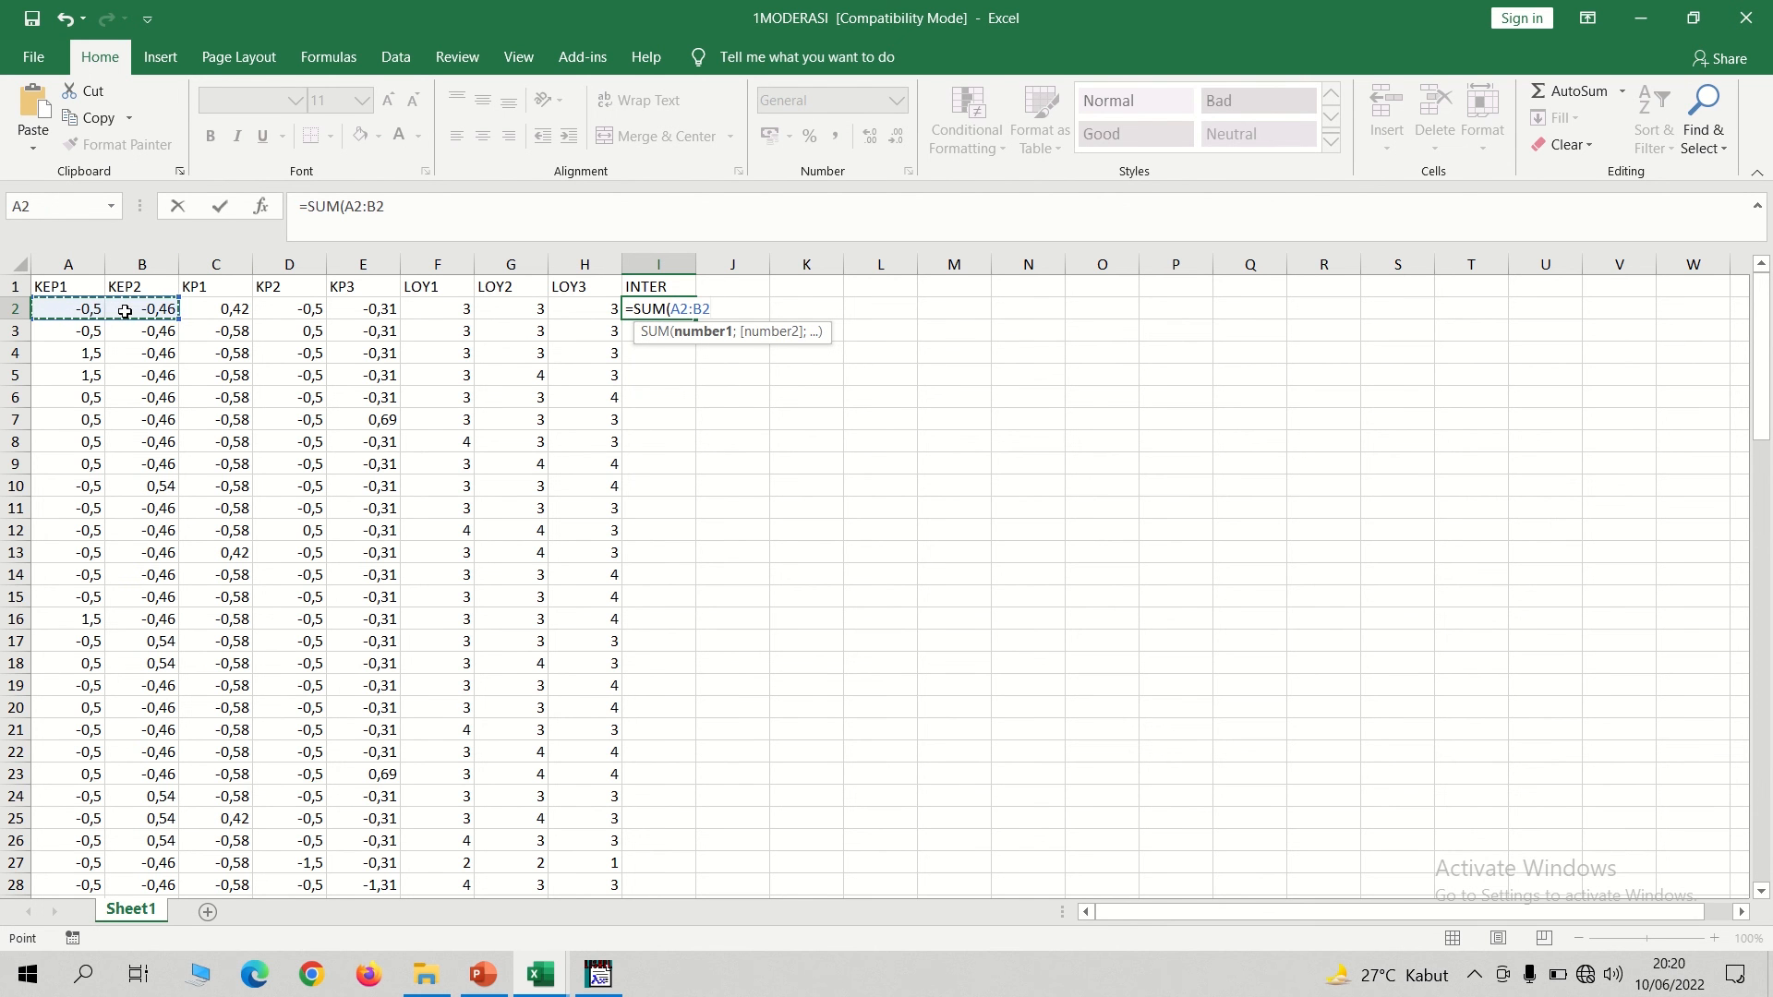
{"action": "type", "text": "0*SUM("}
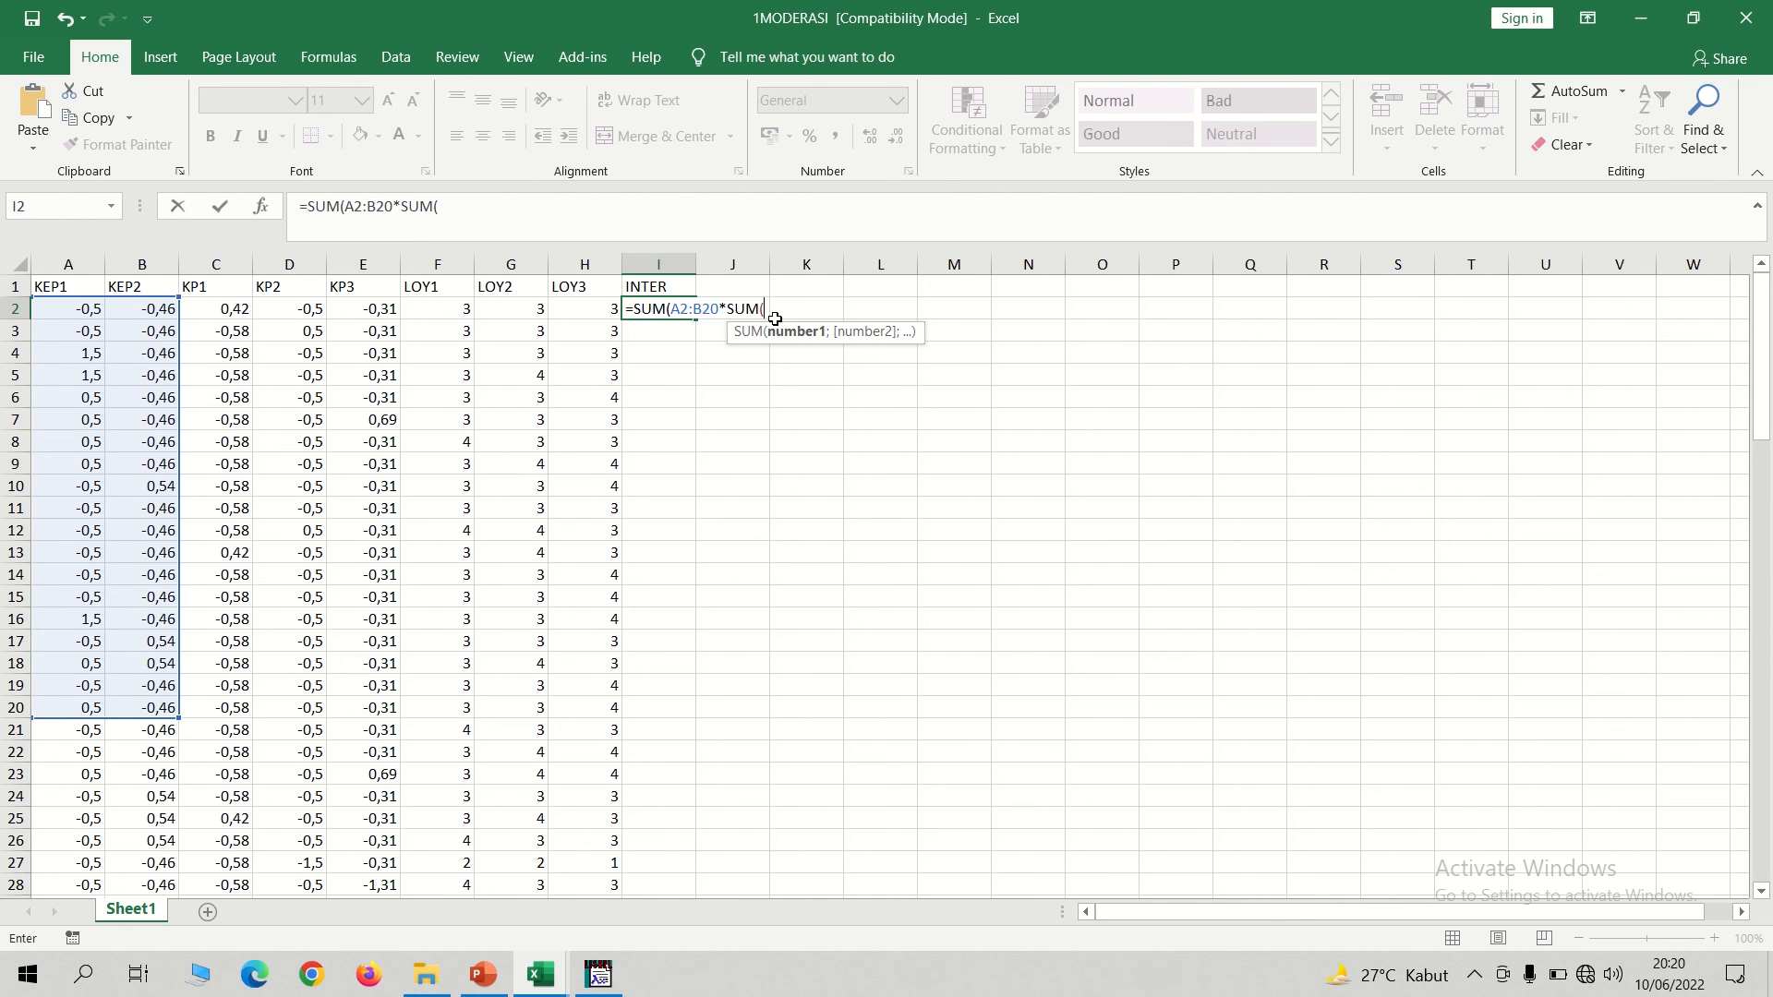
{"action": "key", "text": "BackSpace"}
{"action": "key", "text": "BackSpace"}
{"action": "key", "text": "BackSpace"}
{"action": "key", "text": "BackSpace"}
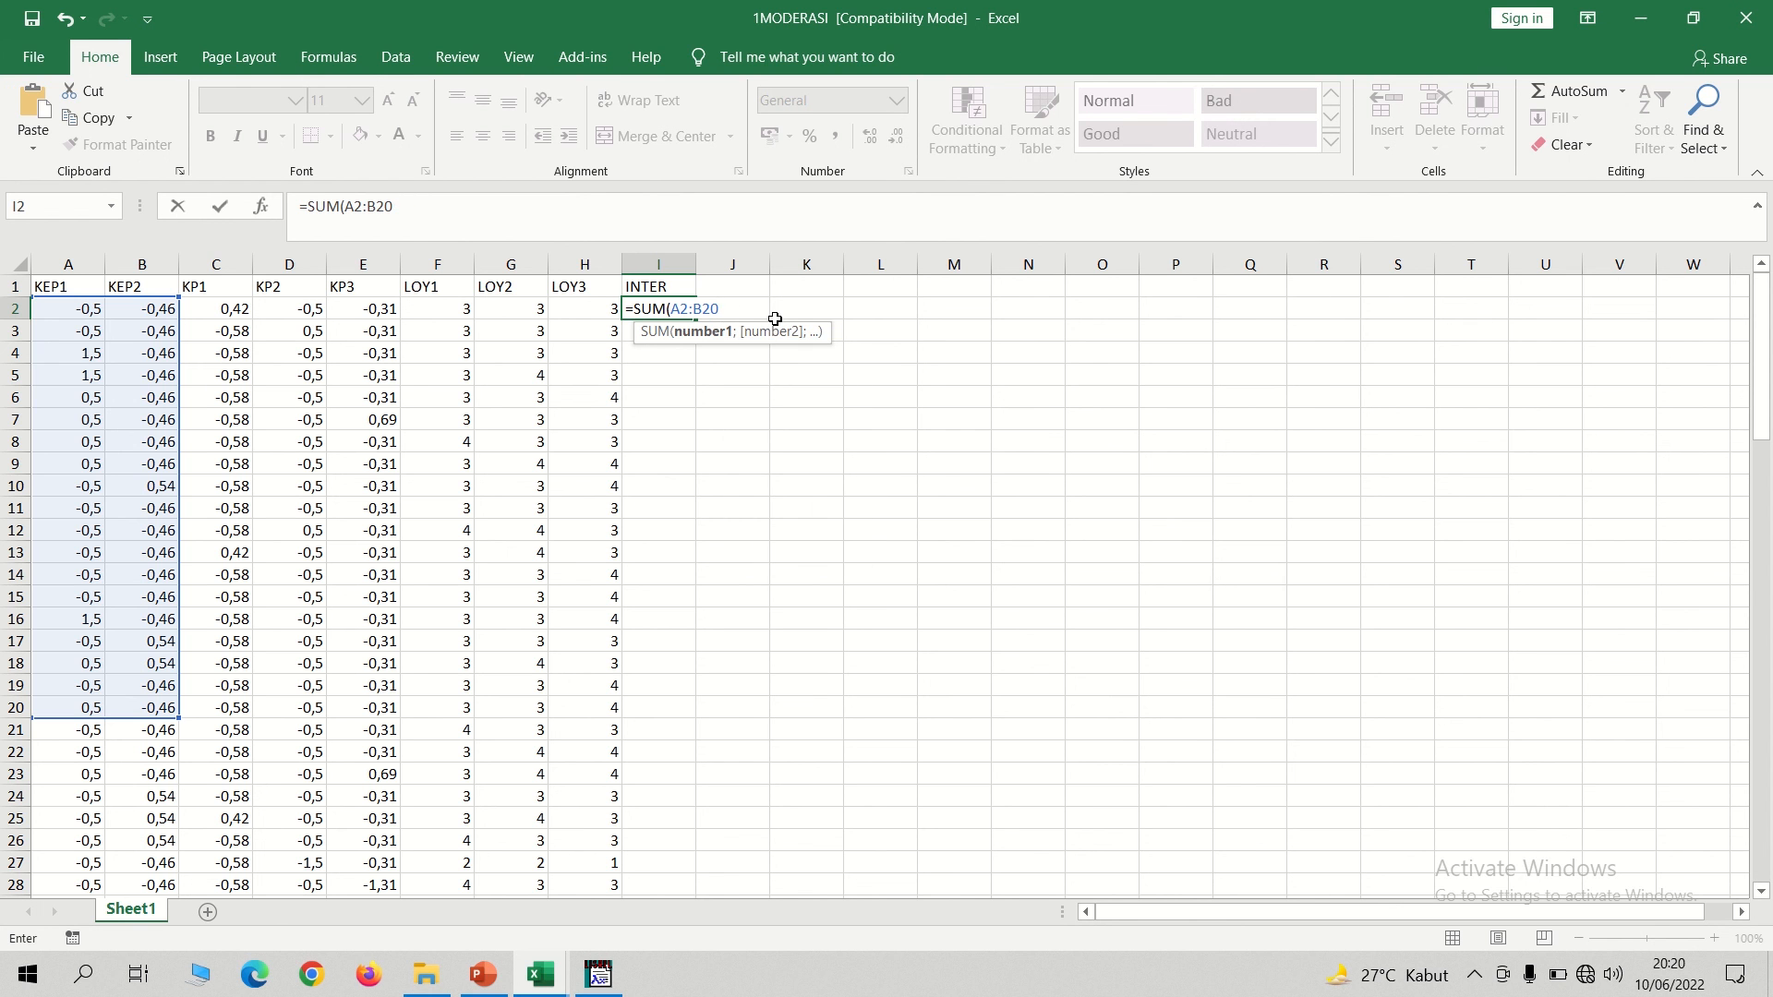
{"action": "key", "text": "BackSpace"}
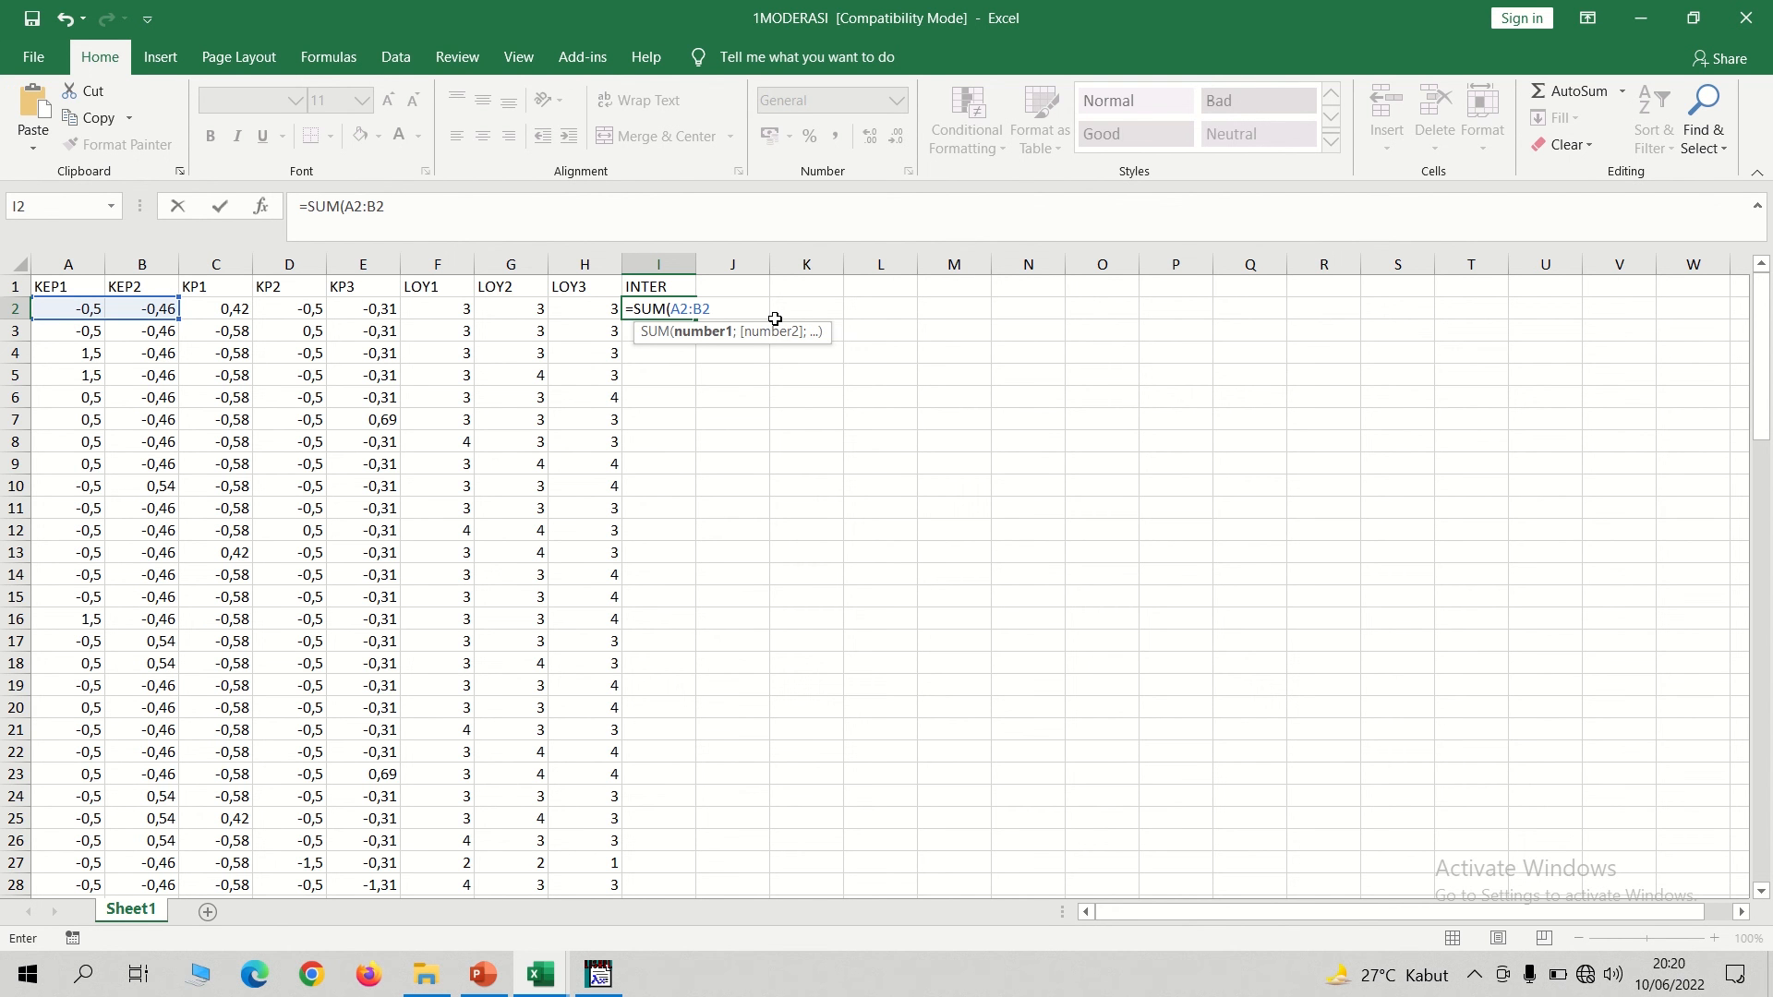
{"action": "type", "text": ")*"}
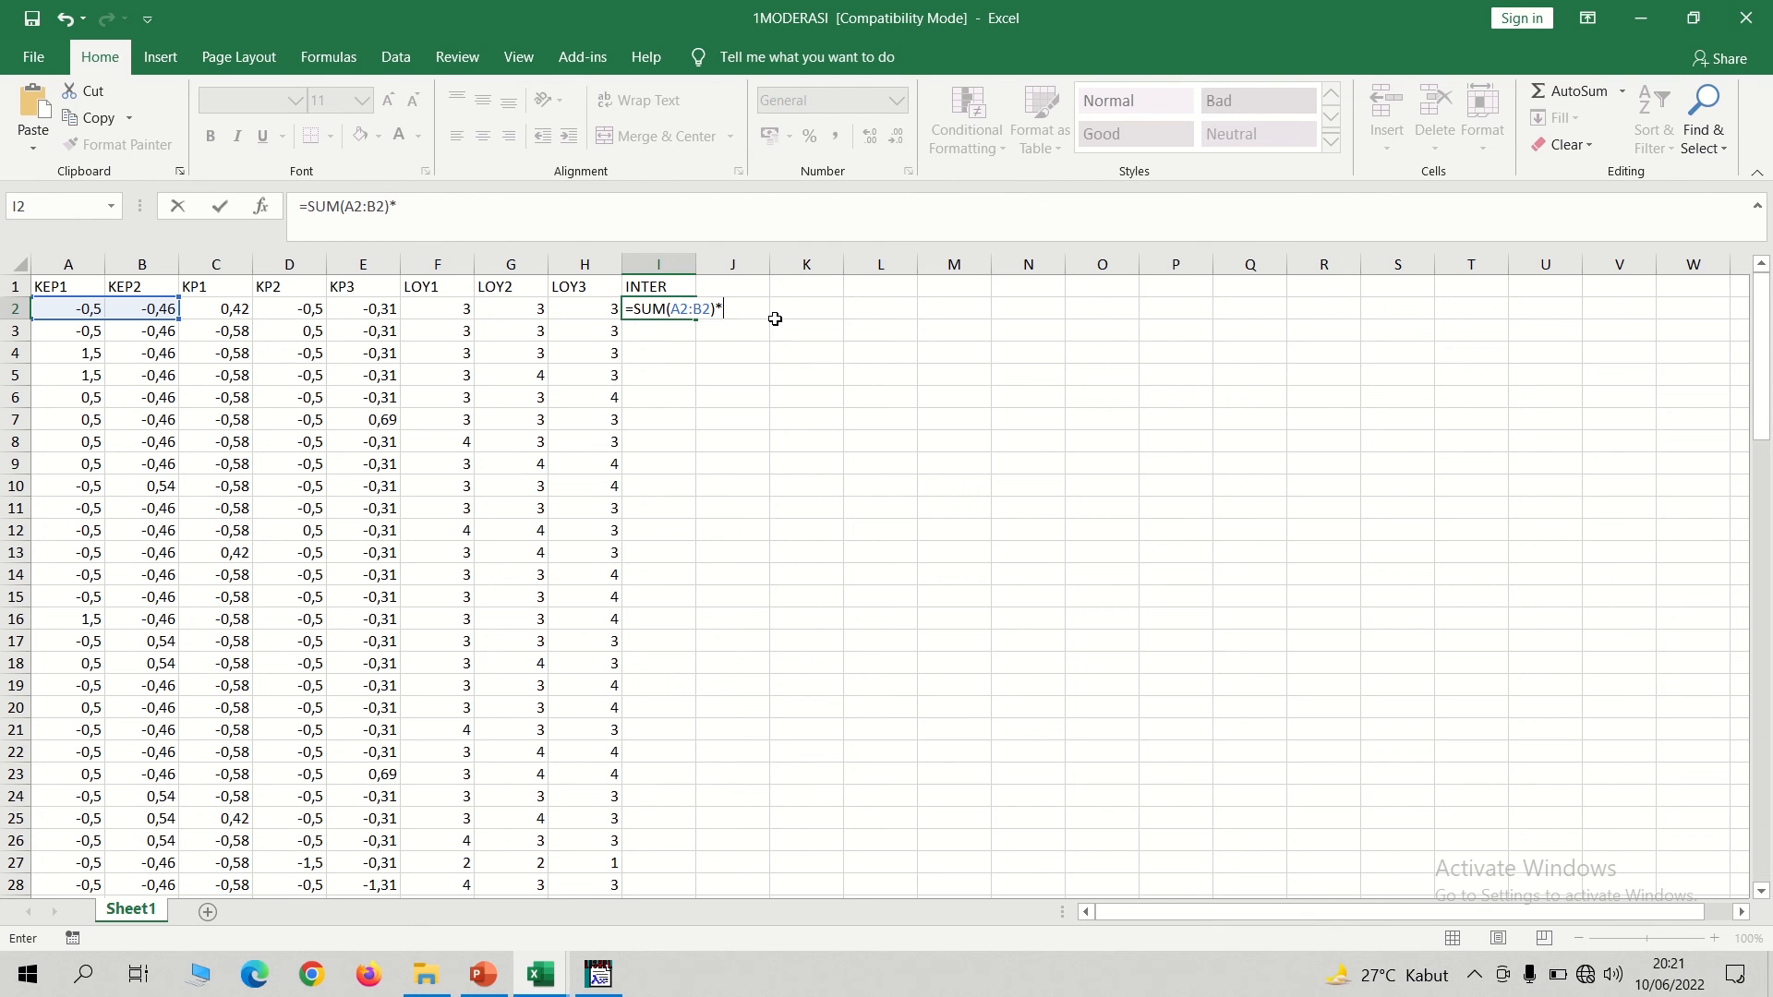
{"action": "type", "text": "SUM"}
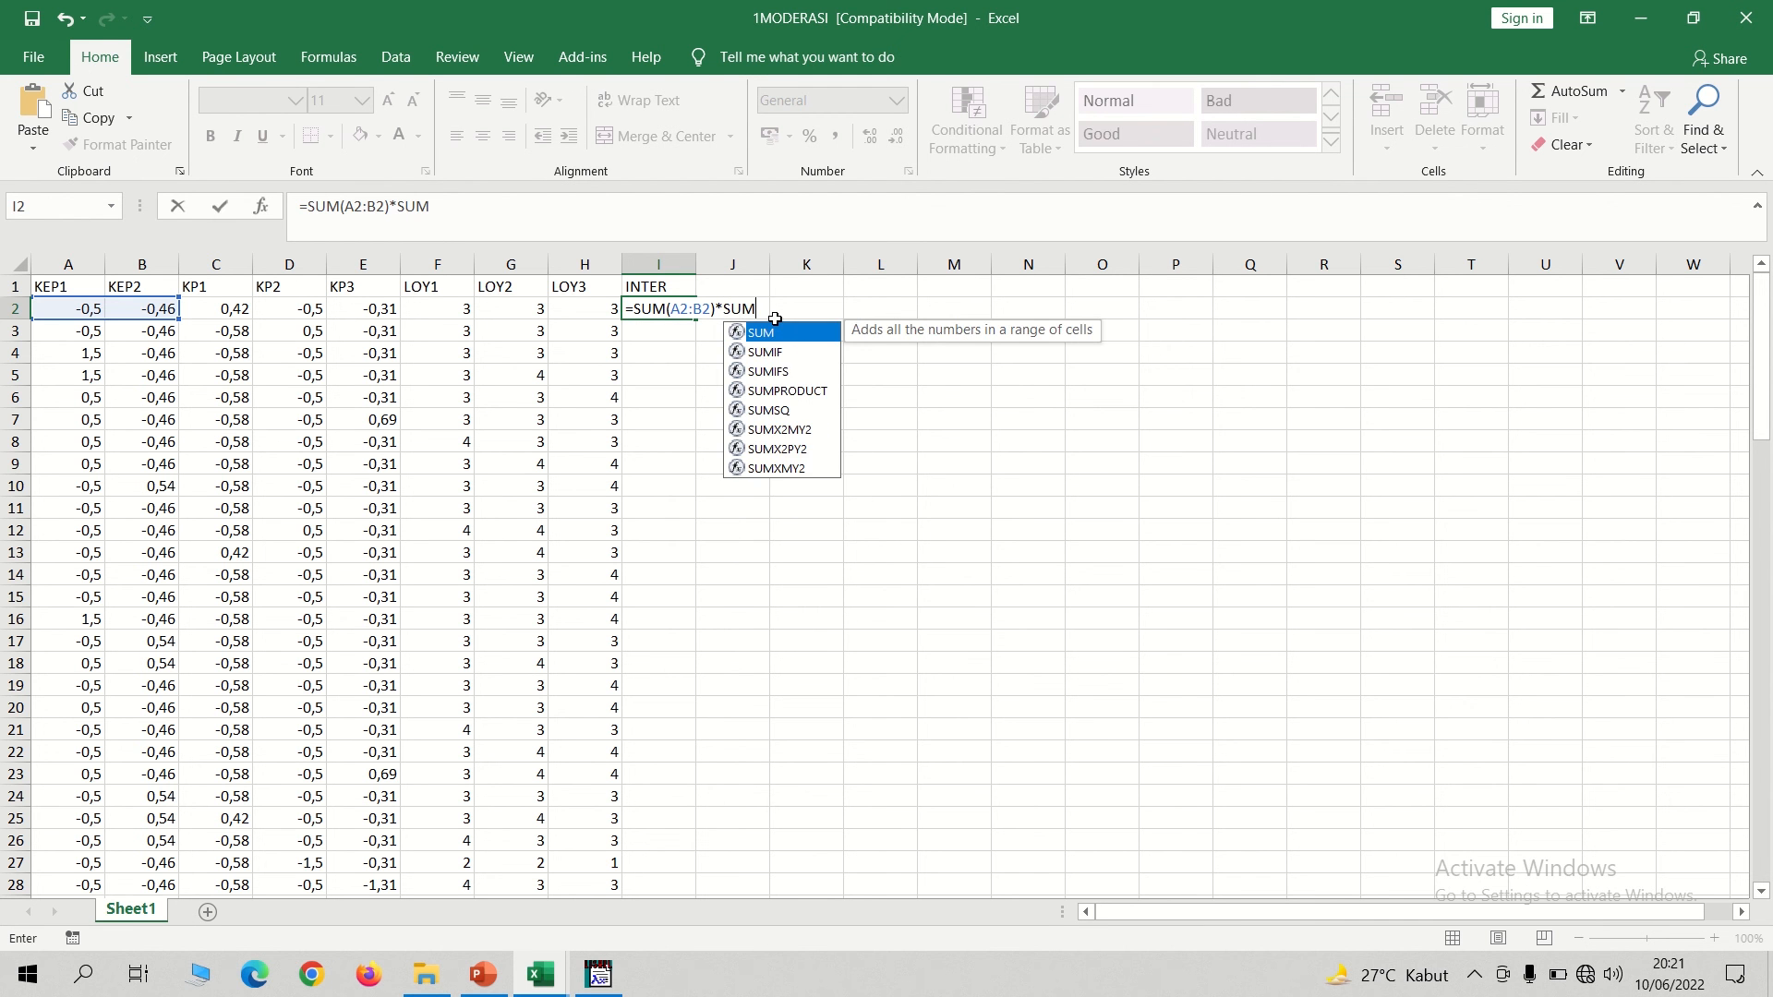
{"action": "type", "text": "("}
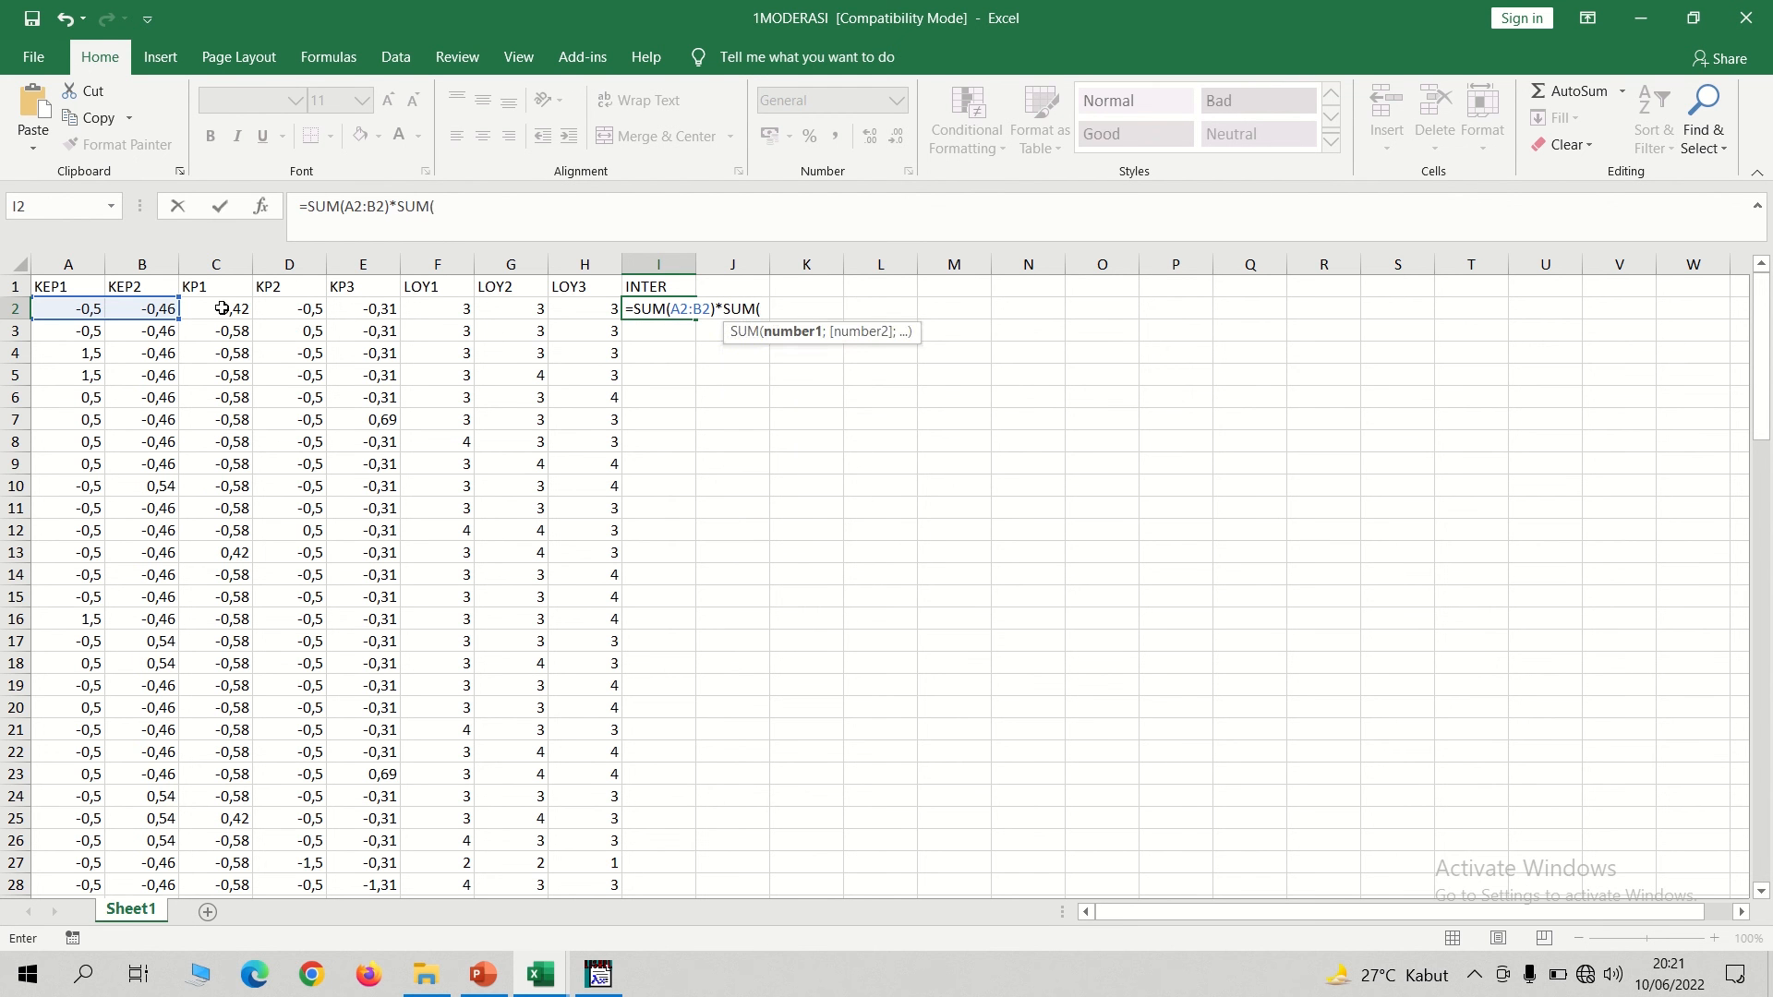
{"action": "left_click_drag", "start_coordinate": [222, 308], "coordinate": [352, 309]}
{"action": "type", "text": ")"}
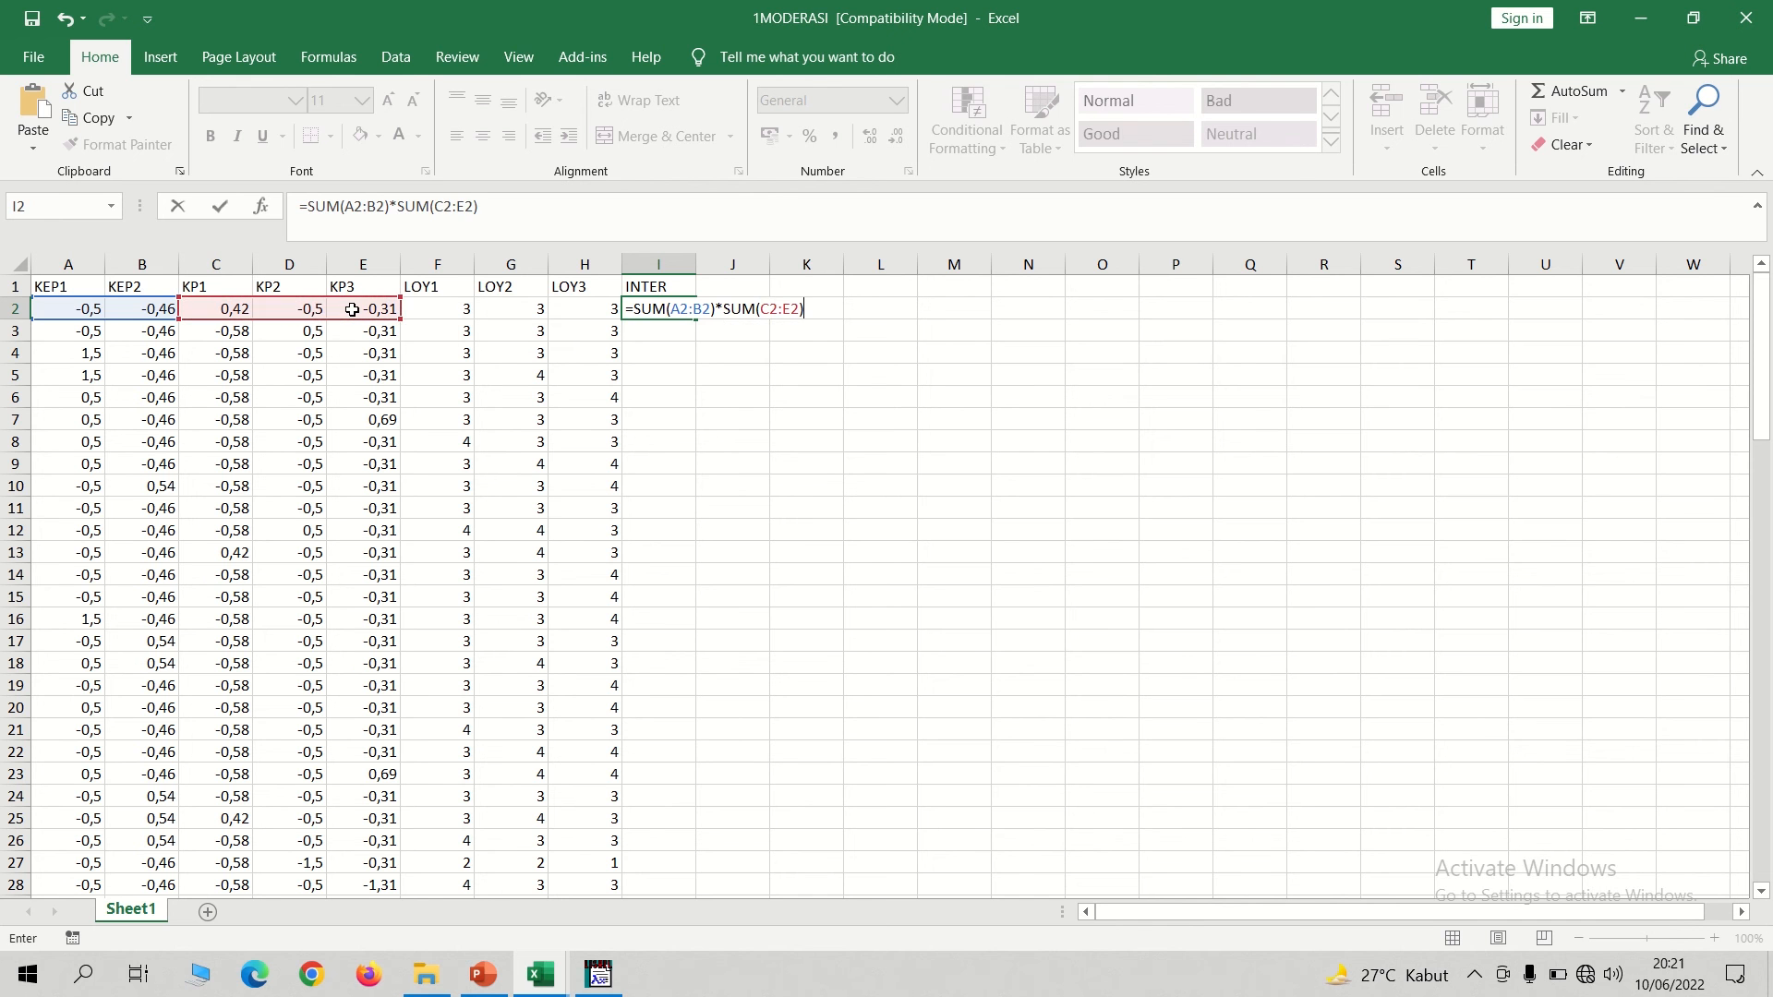
{"action": "key", "text": "Return"}
Fill the INTER formula from I2 down the column to I101.
{"action": "key", "text": "Up"}
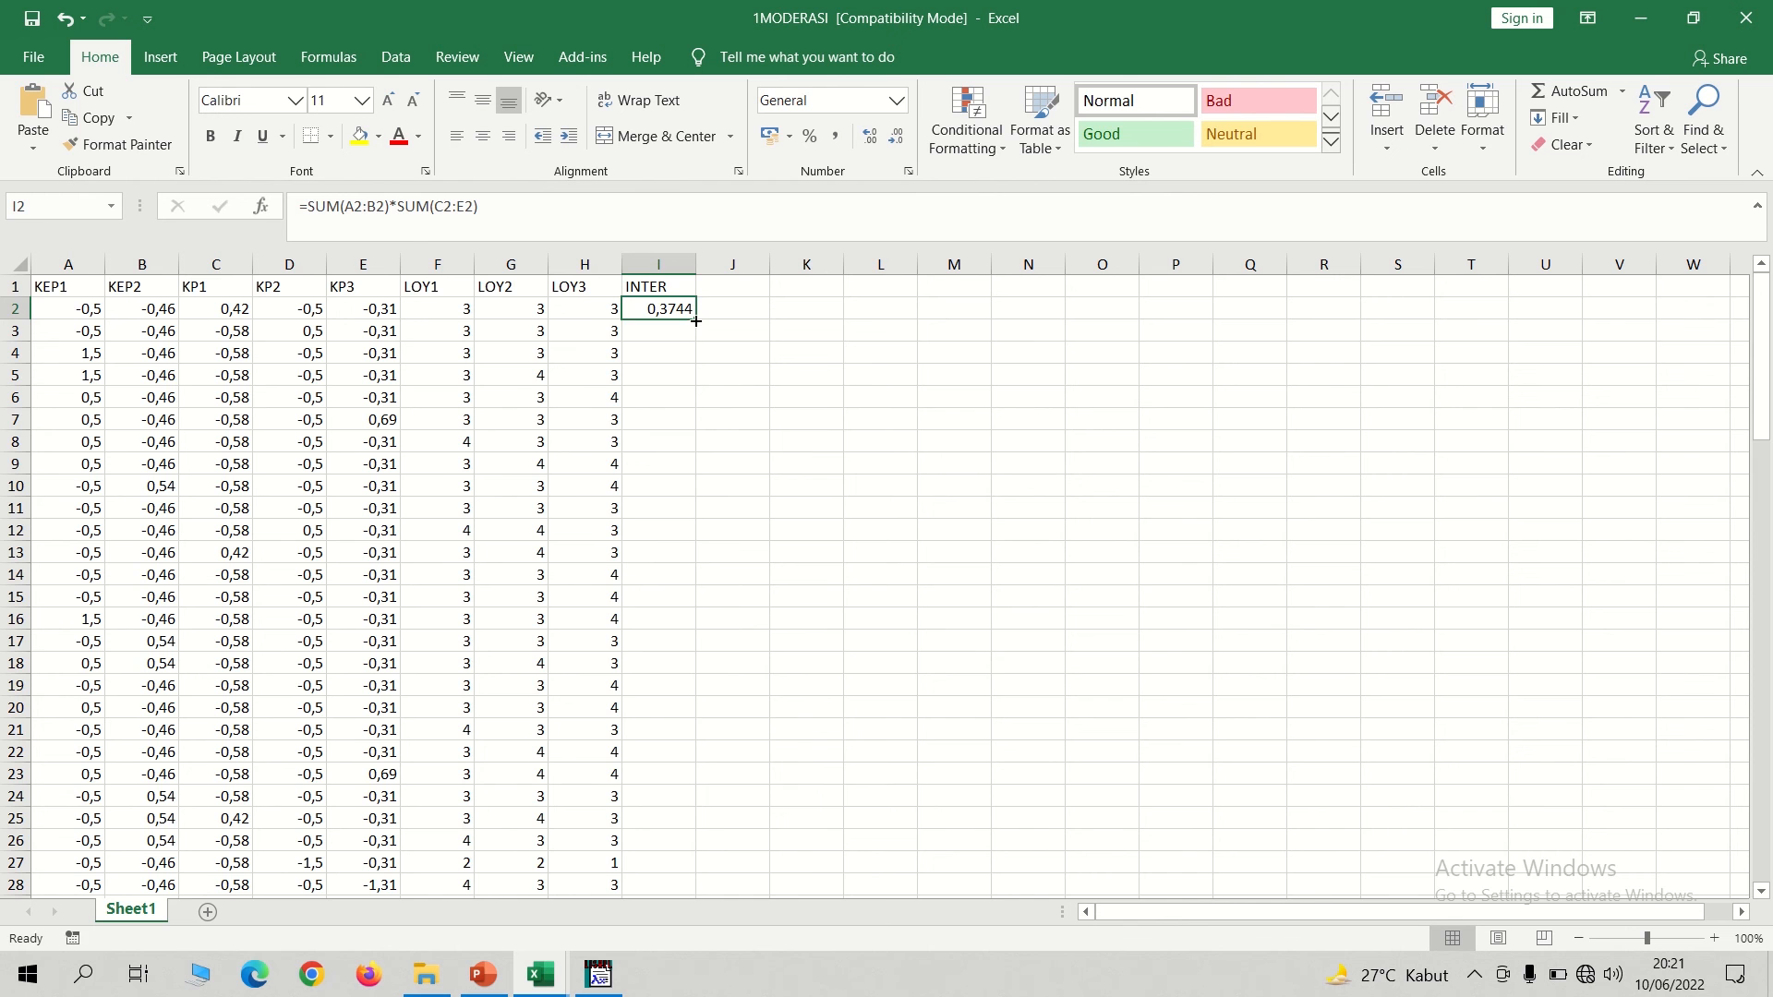
{"action": "left_click_drag", "start_coordinate": [695, 320], "coordinate": [654, 865]}
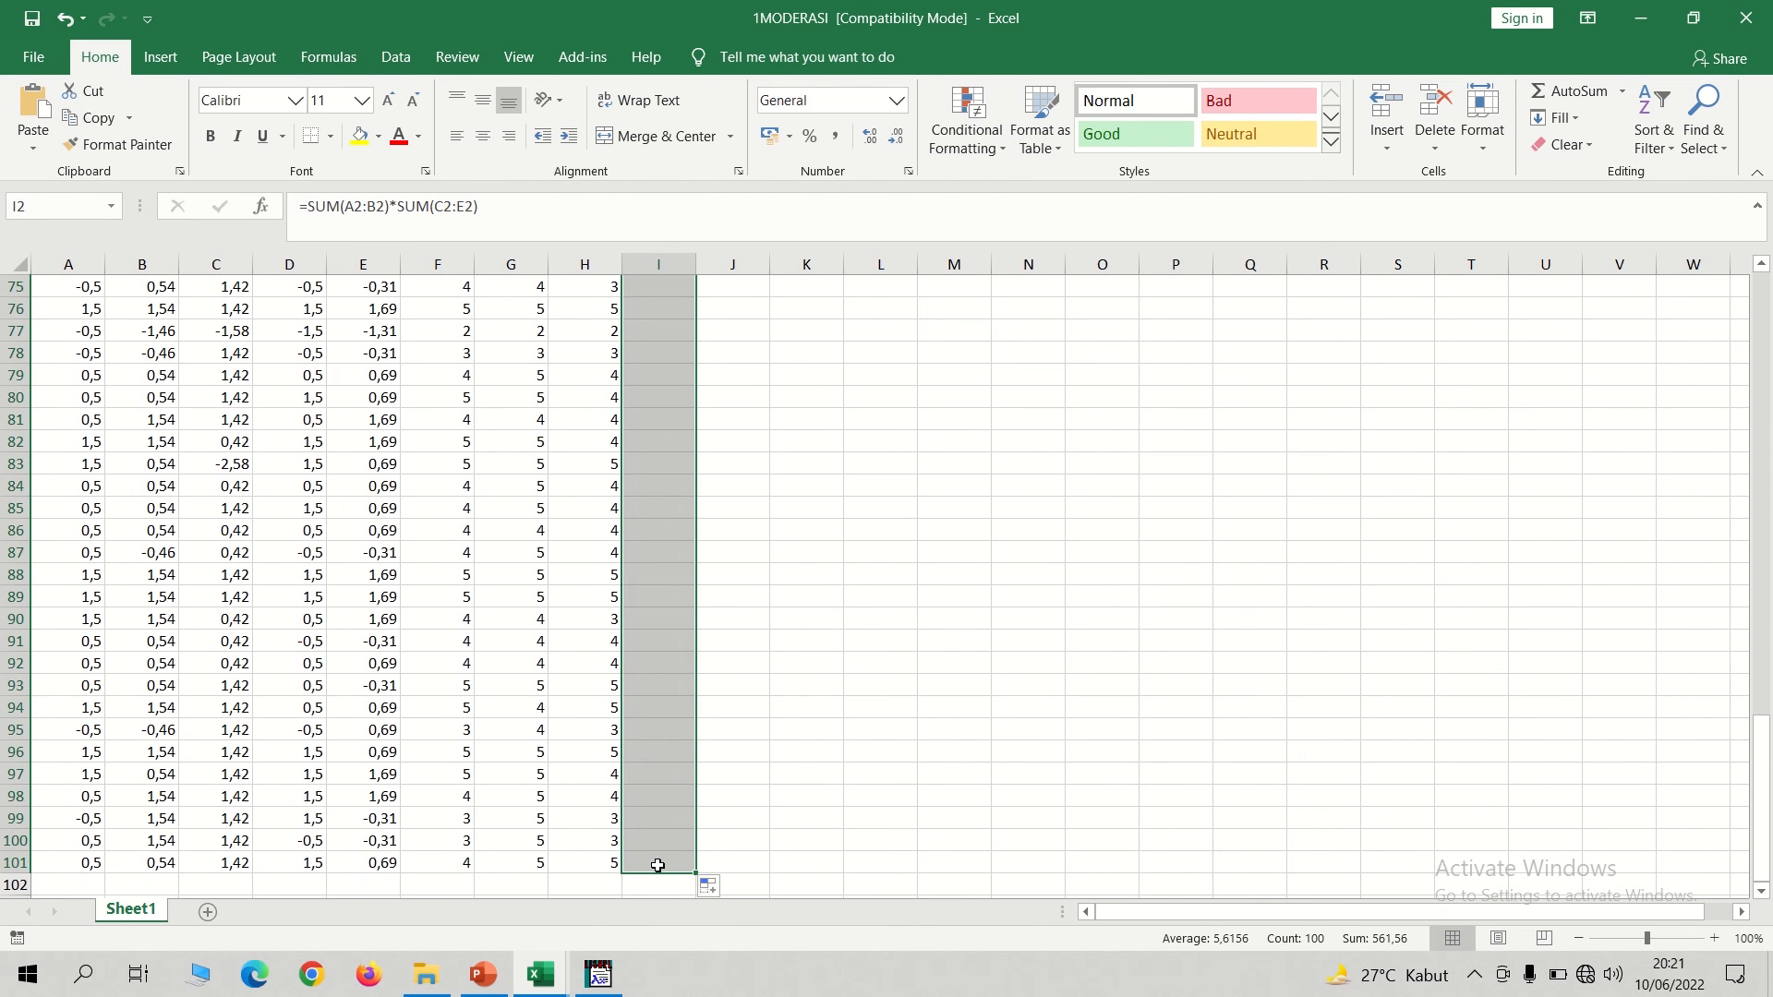
{"action": "left_click", "coordinate": [917, 765]}
{"action": "scroll", "coordinate": [1760, 739], "scroll_direction": "up", "scroll_amount": 1}
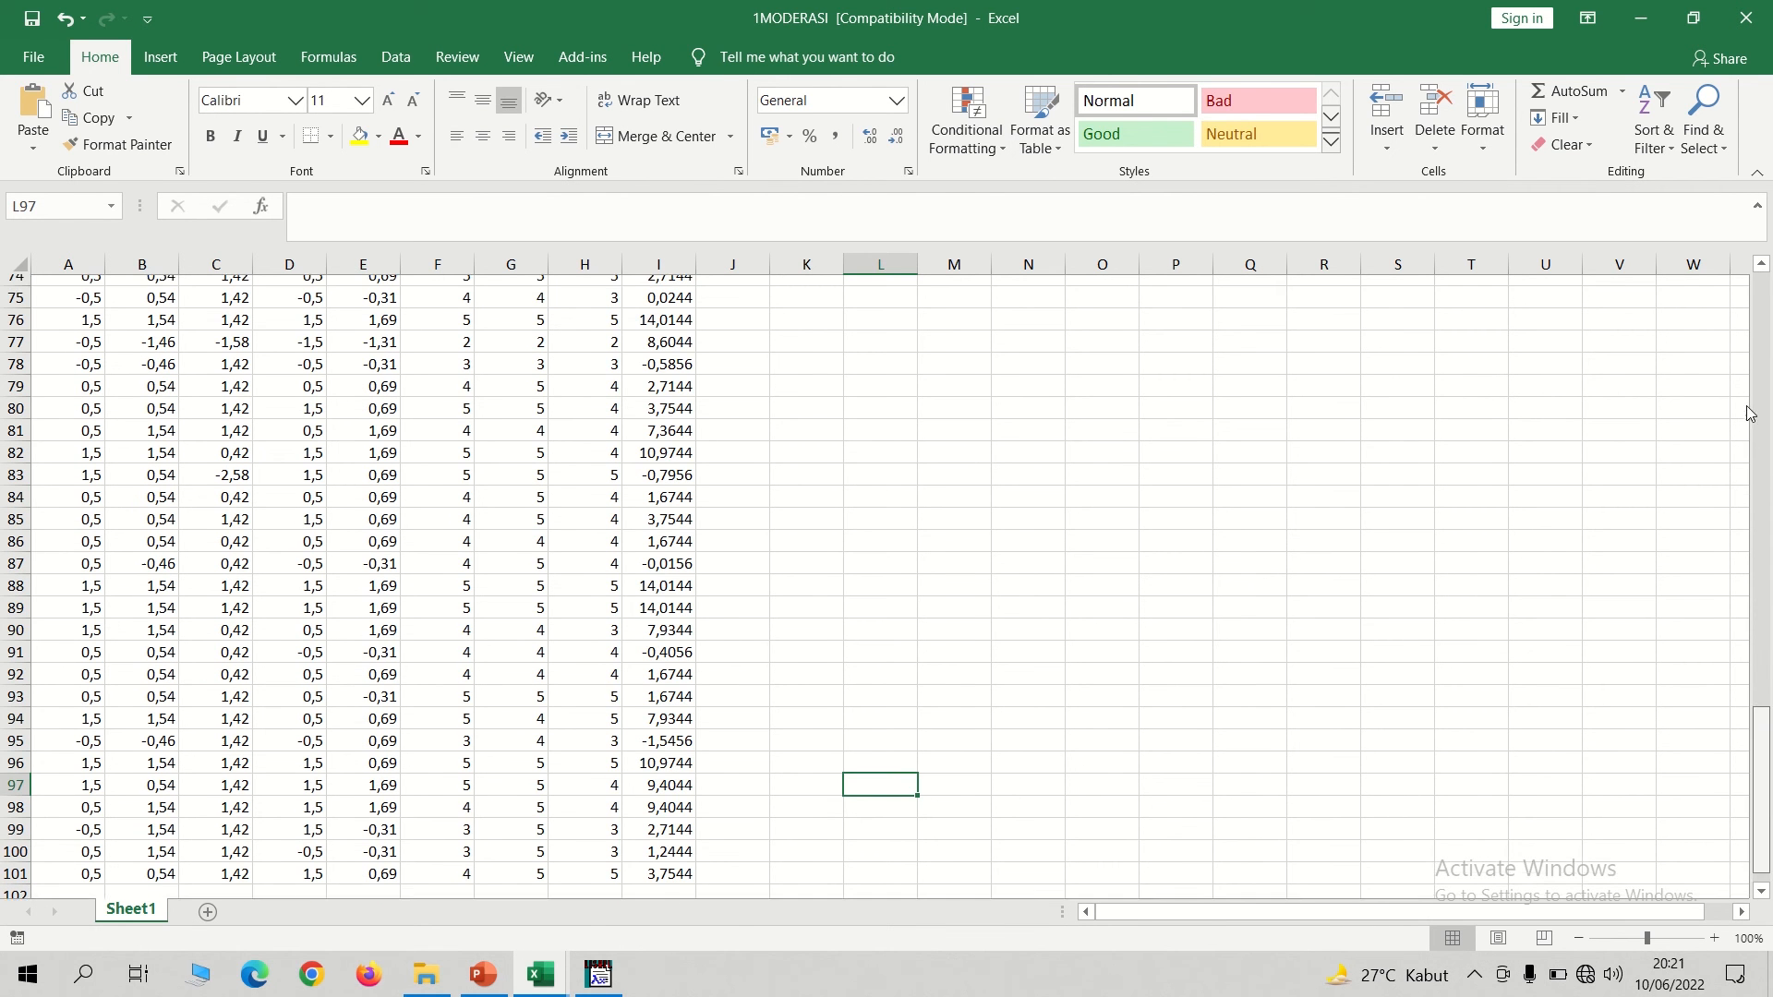
{"action": "scroll", "coordinate": [1750, 413], "scroll_direction": "up", "scroll_amount": 20}
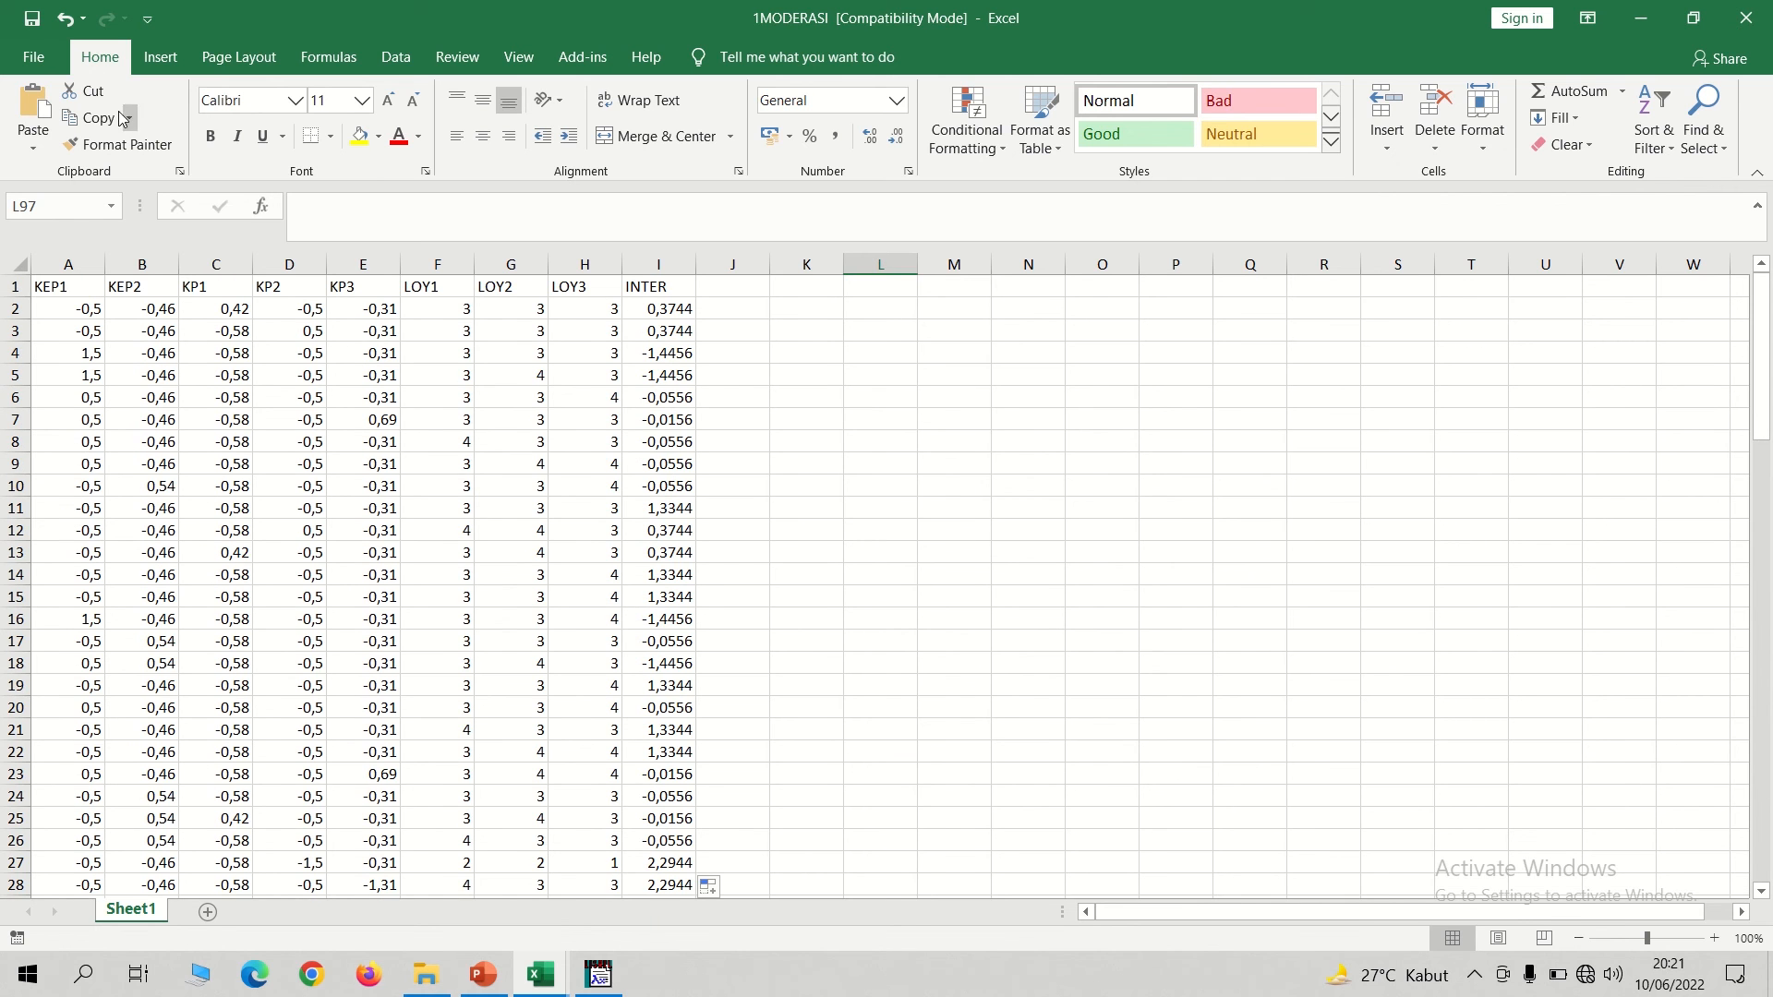
Save the workbook as 2MODERASI in the LISREL folder in Excel 97-2003 format, and close it.
{"action": "left_click", "coordinate": [34, 57]}
{"action": "left_click", "coordinate": [80, 368]}
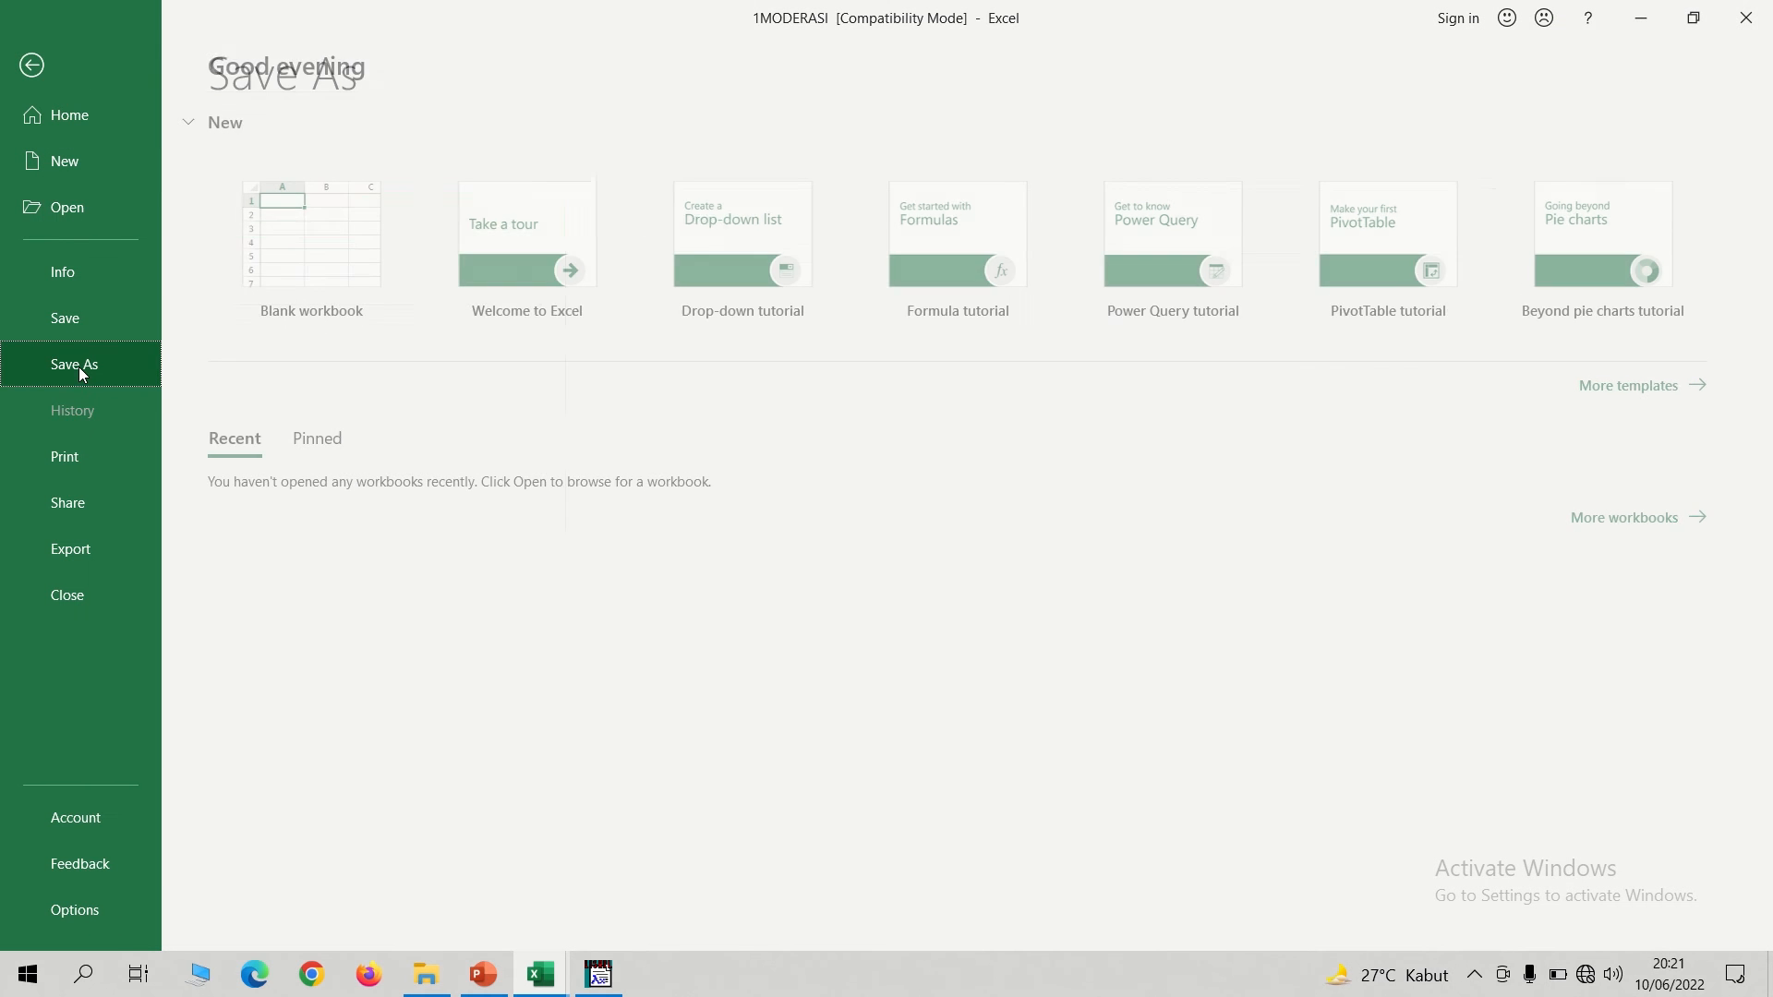
{"action": "left_click", "coordinate": [351, 336]}
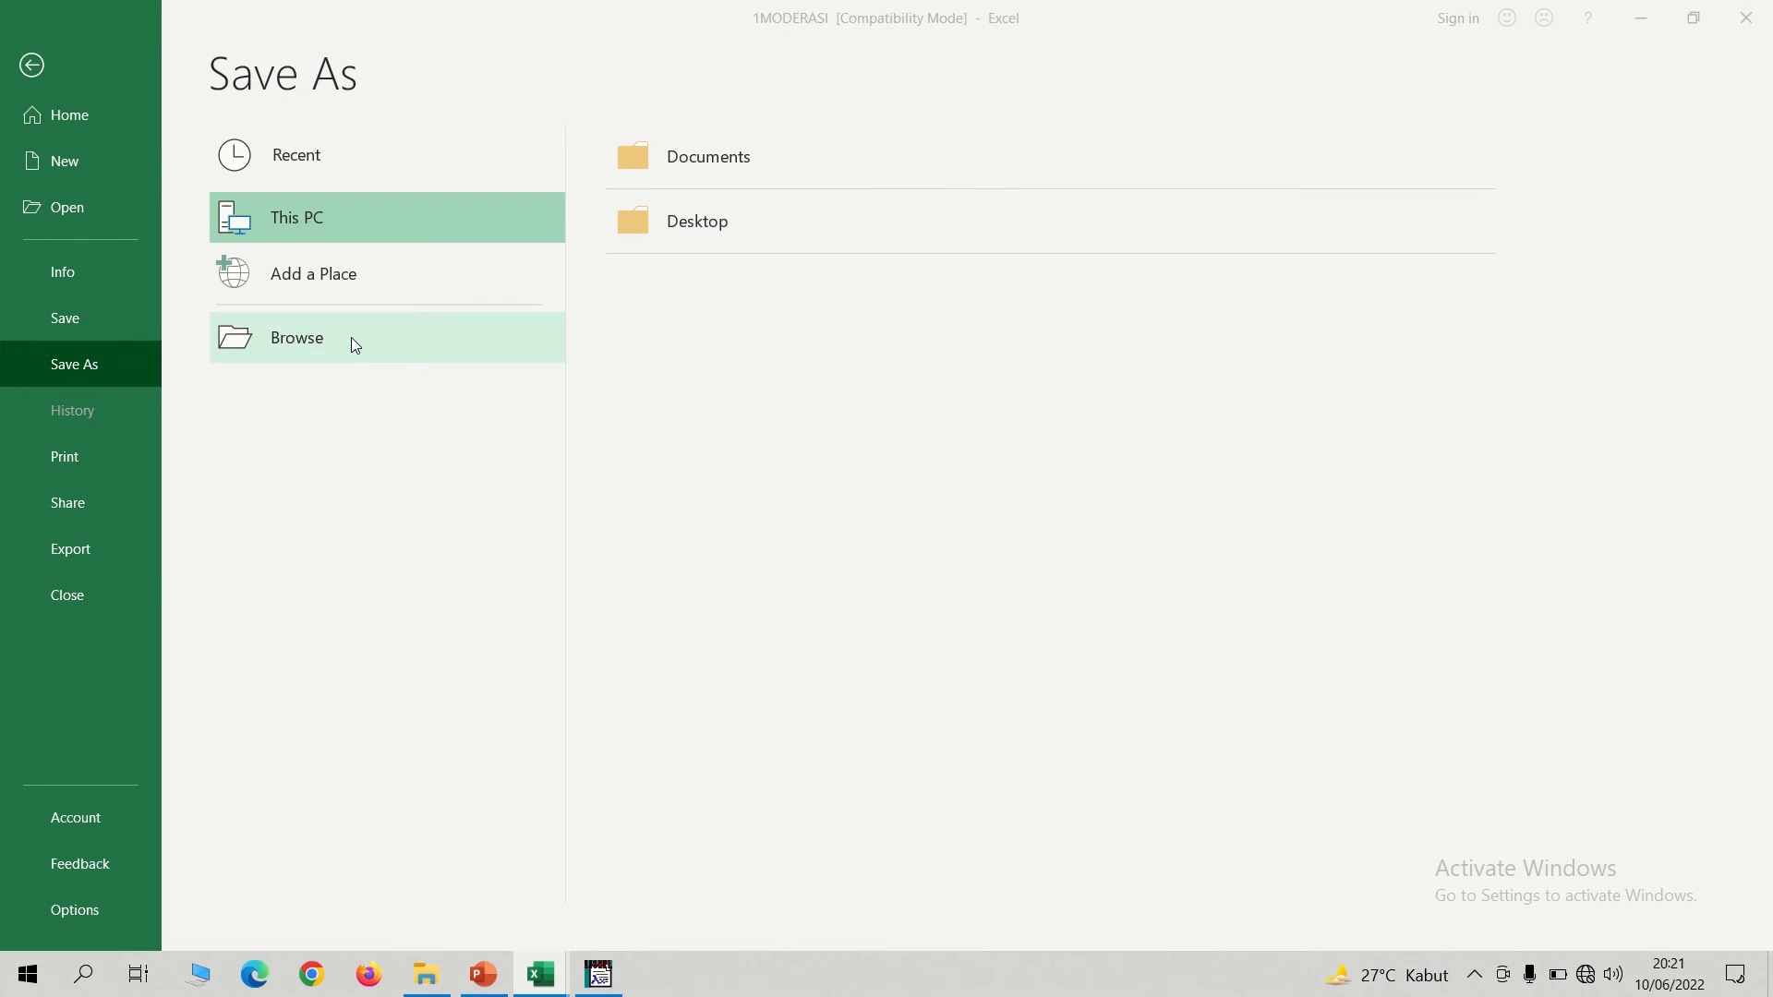
{"action": "left_click", "coordinate": [166, 390]}
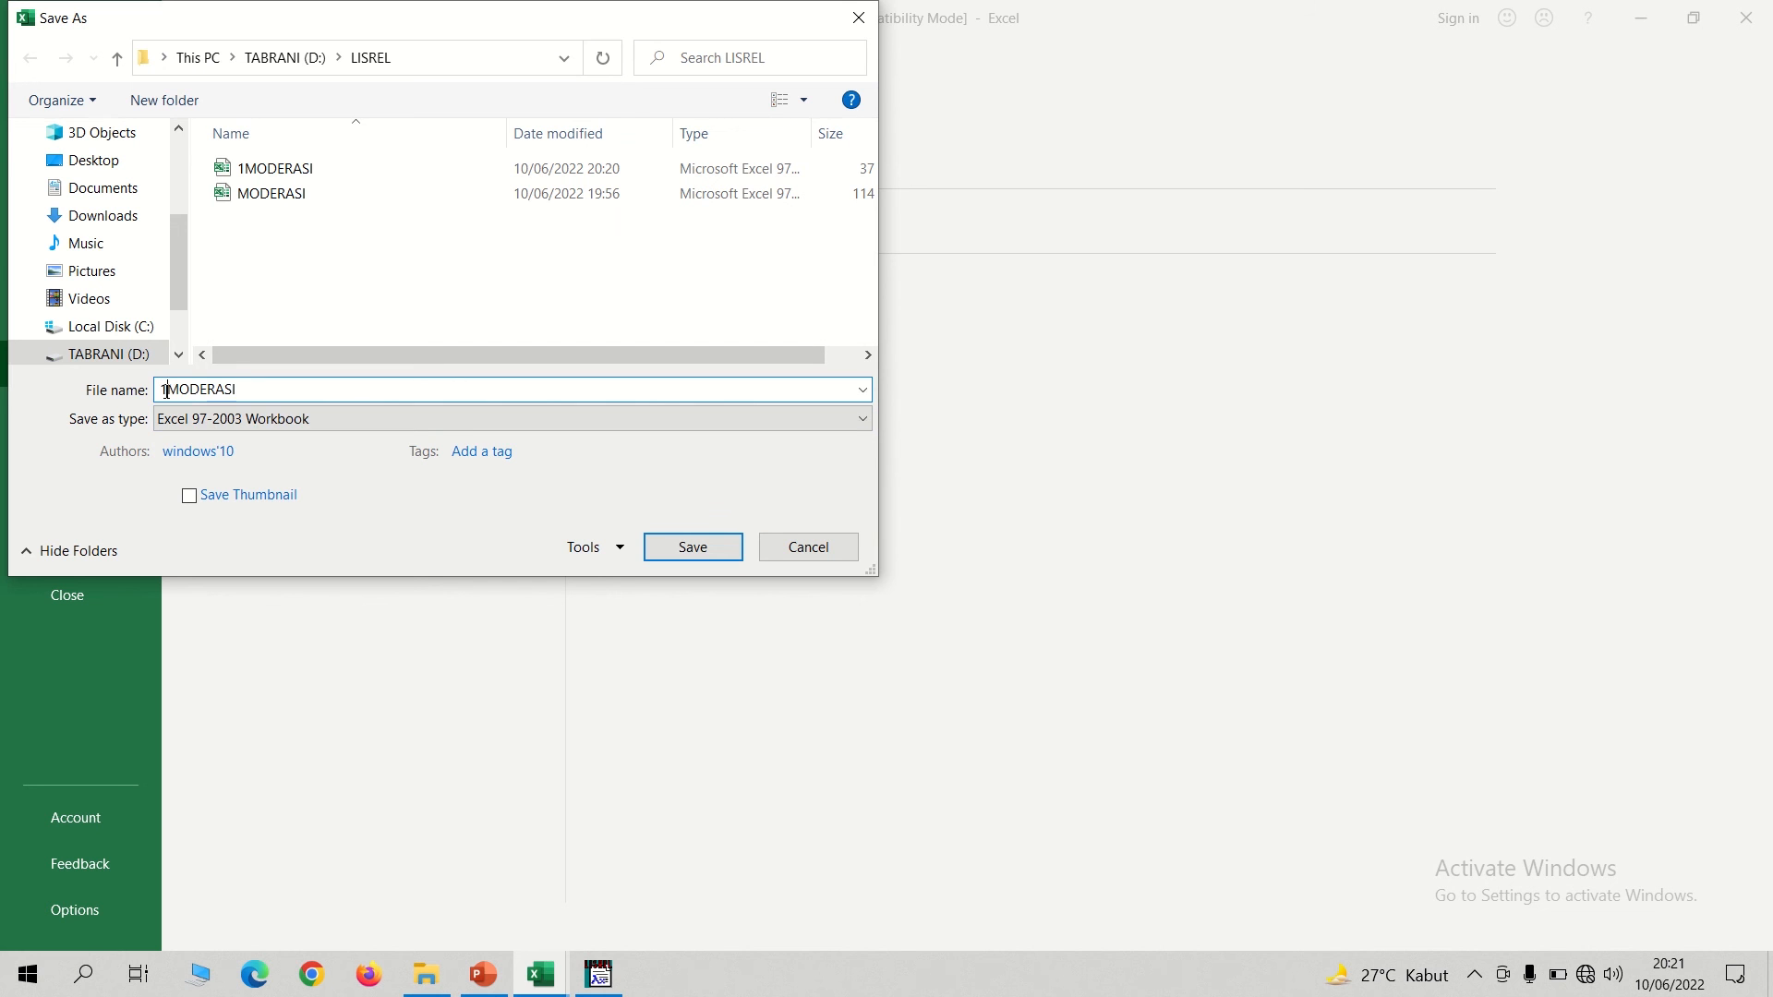
{"action": "key", "text": "BackSpace"}
{"action": "type", "text": "2"}
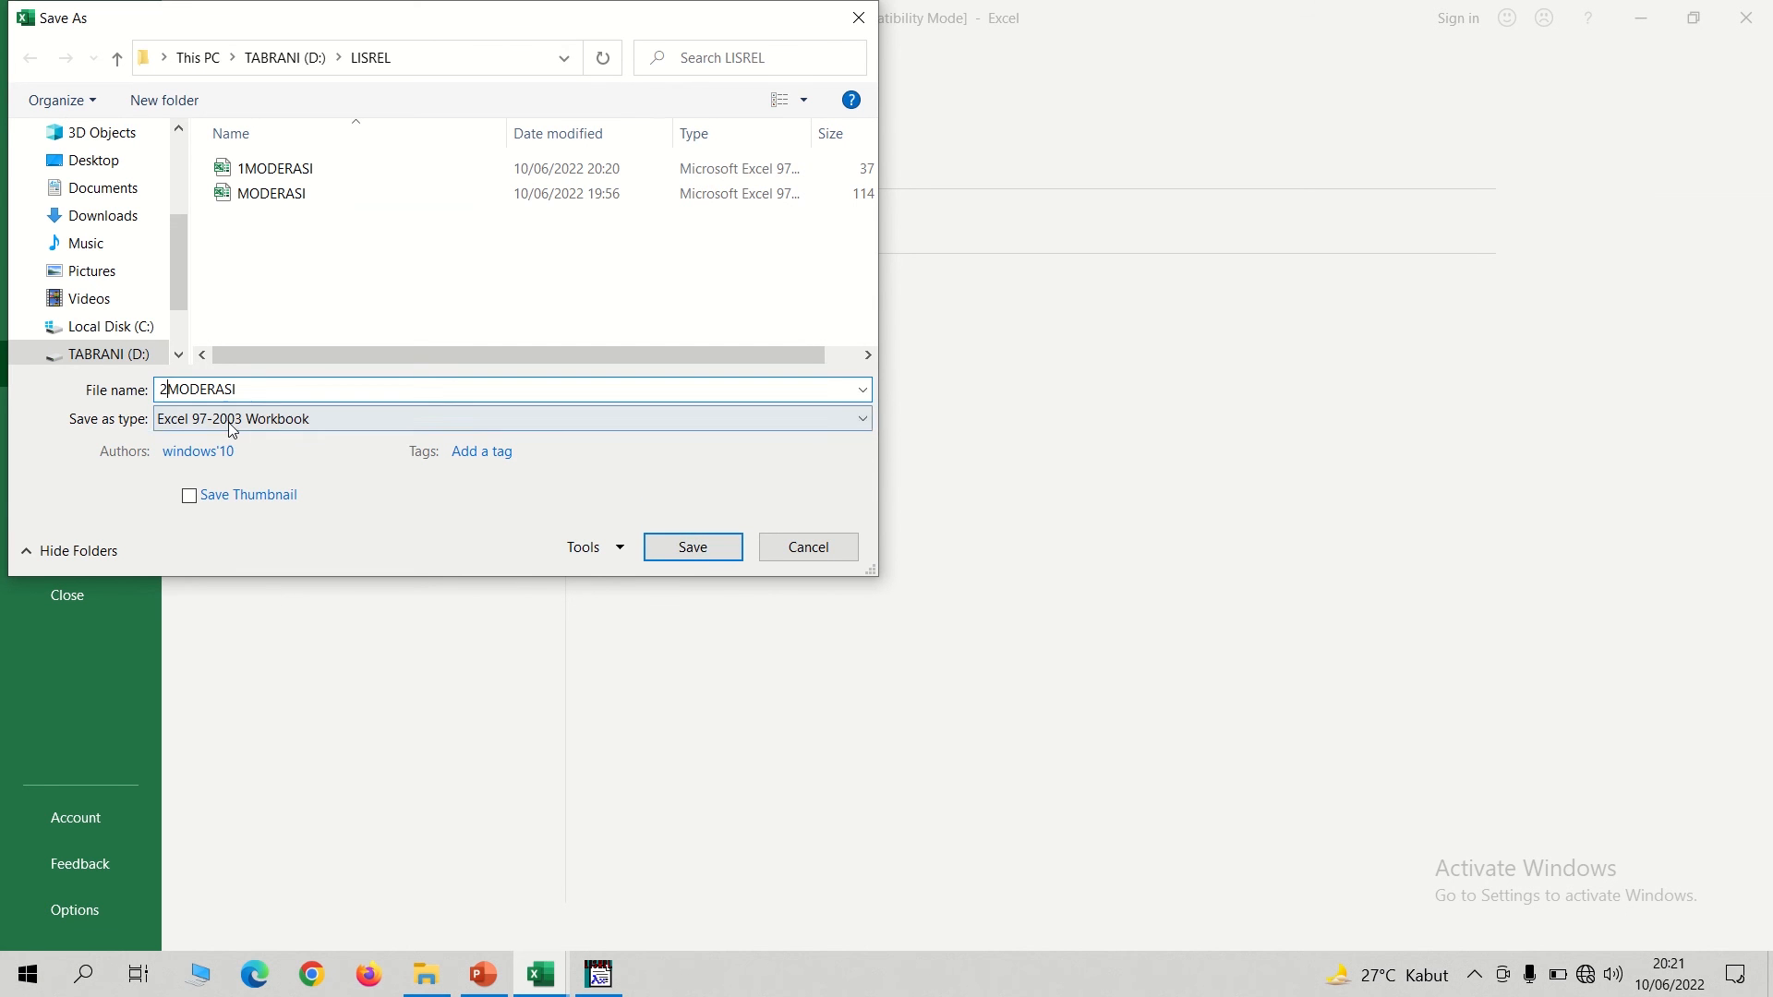
{"action": "left_click", "coordinate": [691, 549]}
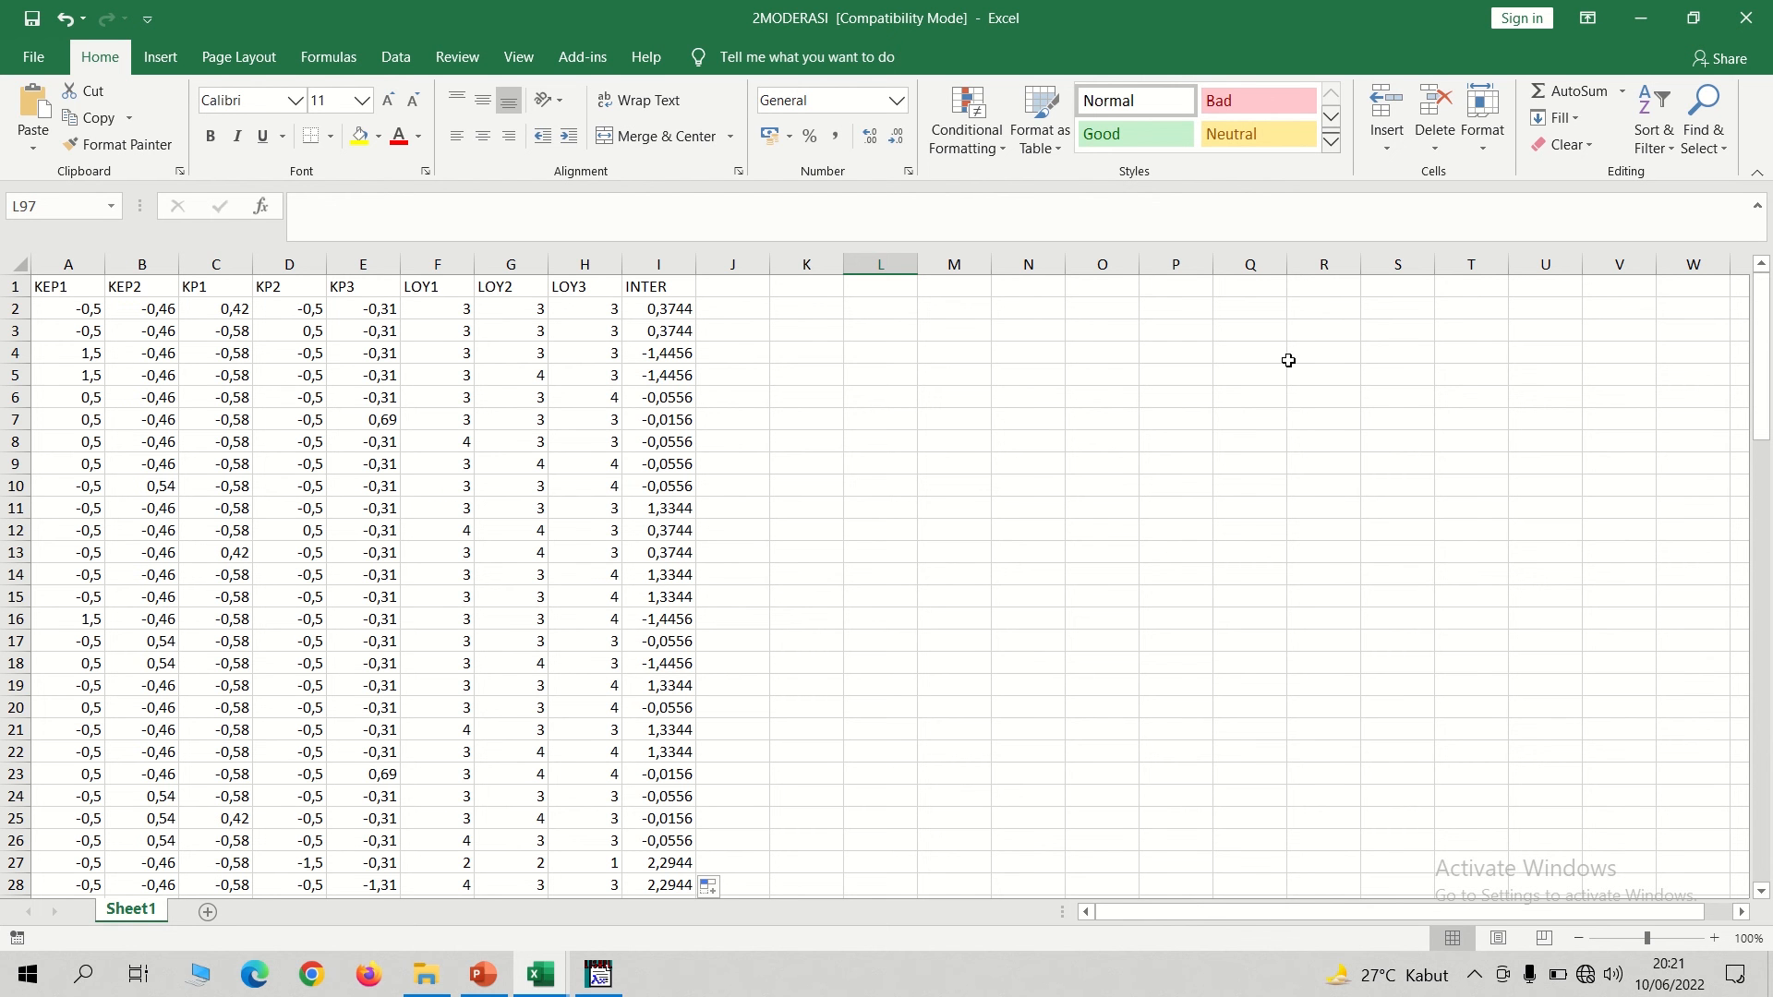
{"action": "left_click", "coordinate": [1764, 35]}
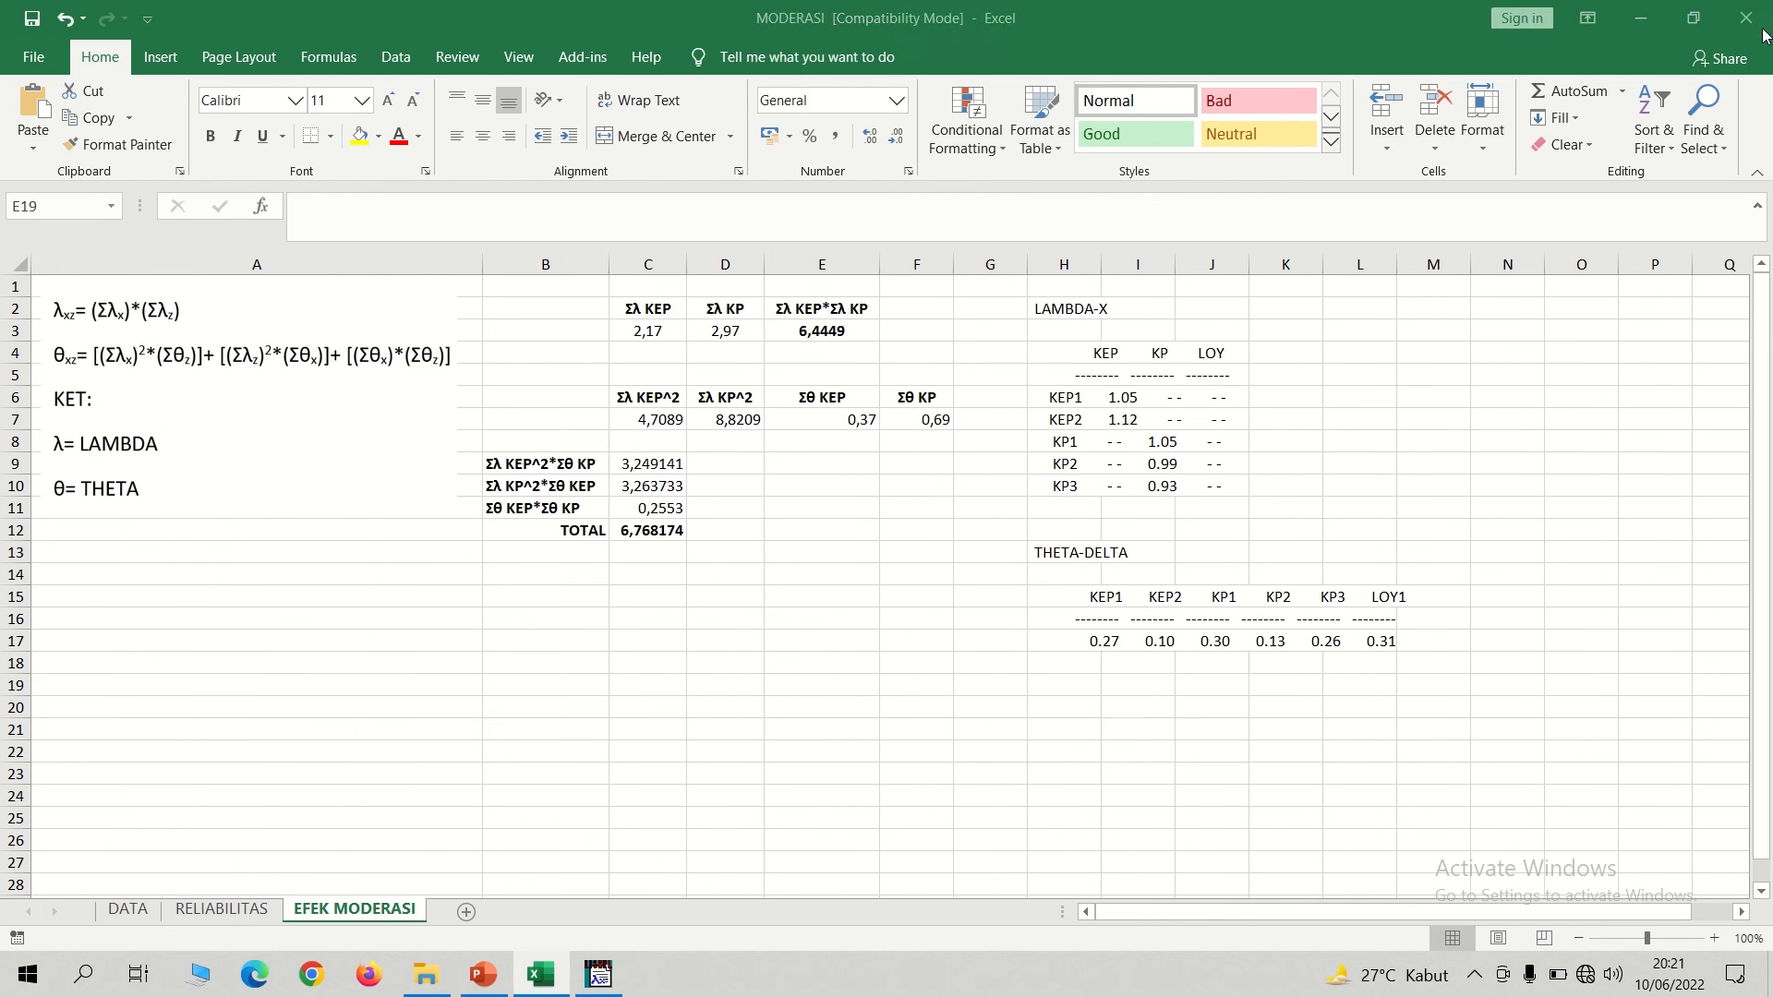
Switch to LISREL, import the 2MODERASI Excel file as external data, and save it as PRELIS data named 2MODERASI.
{"action": "left_click", "coordinate": [592, 987]}
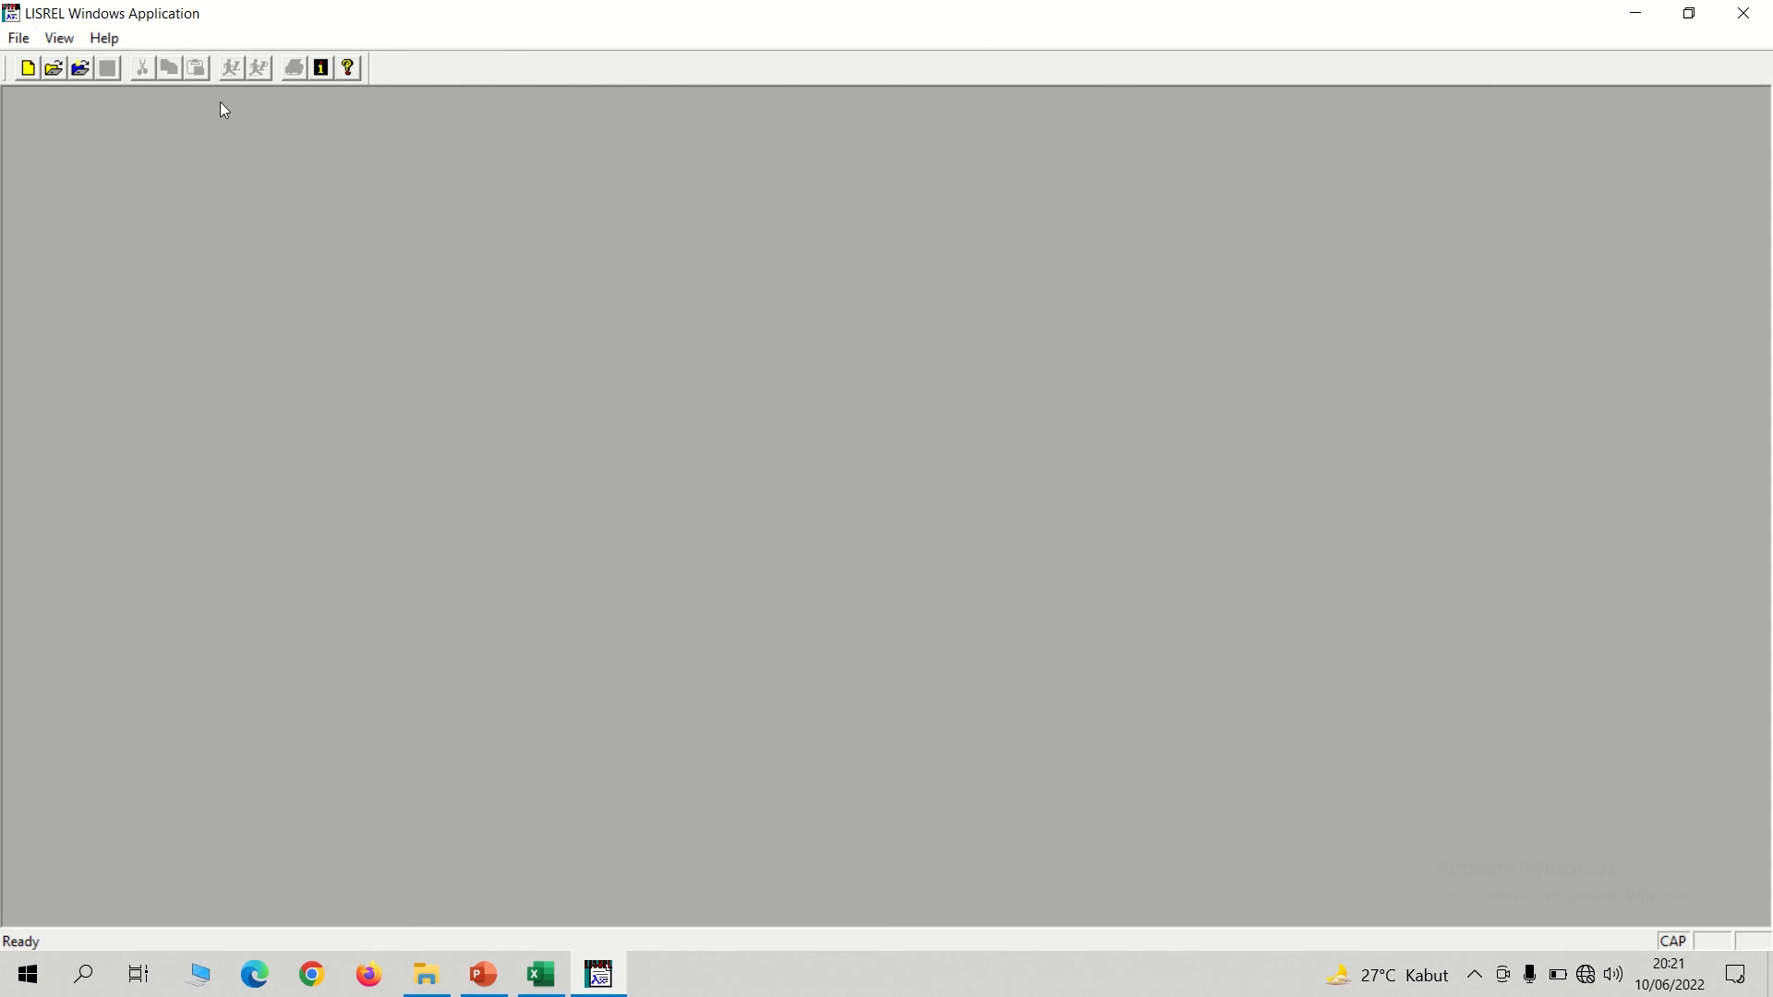
{"action": "left_click", "coordinate": [18, 38]}
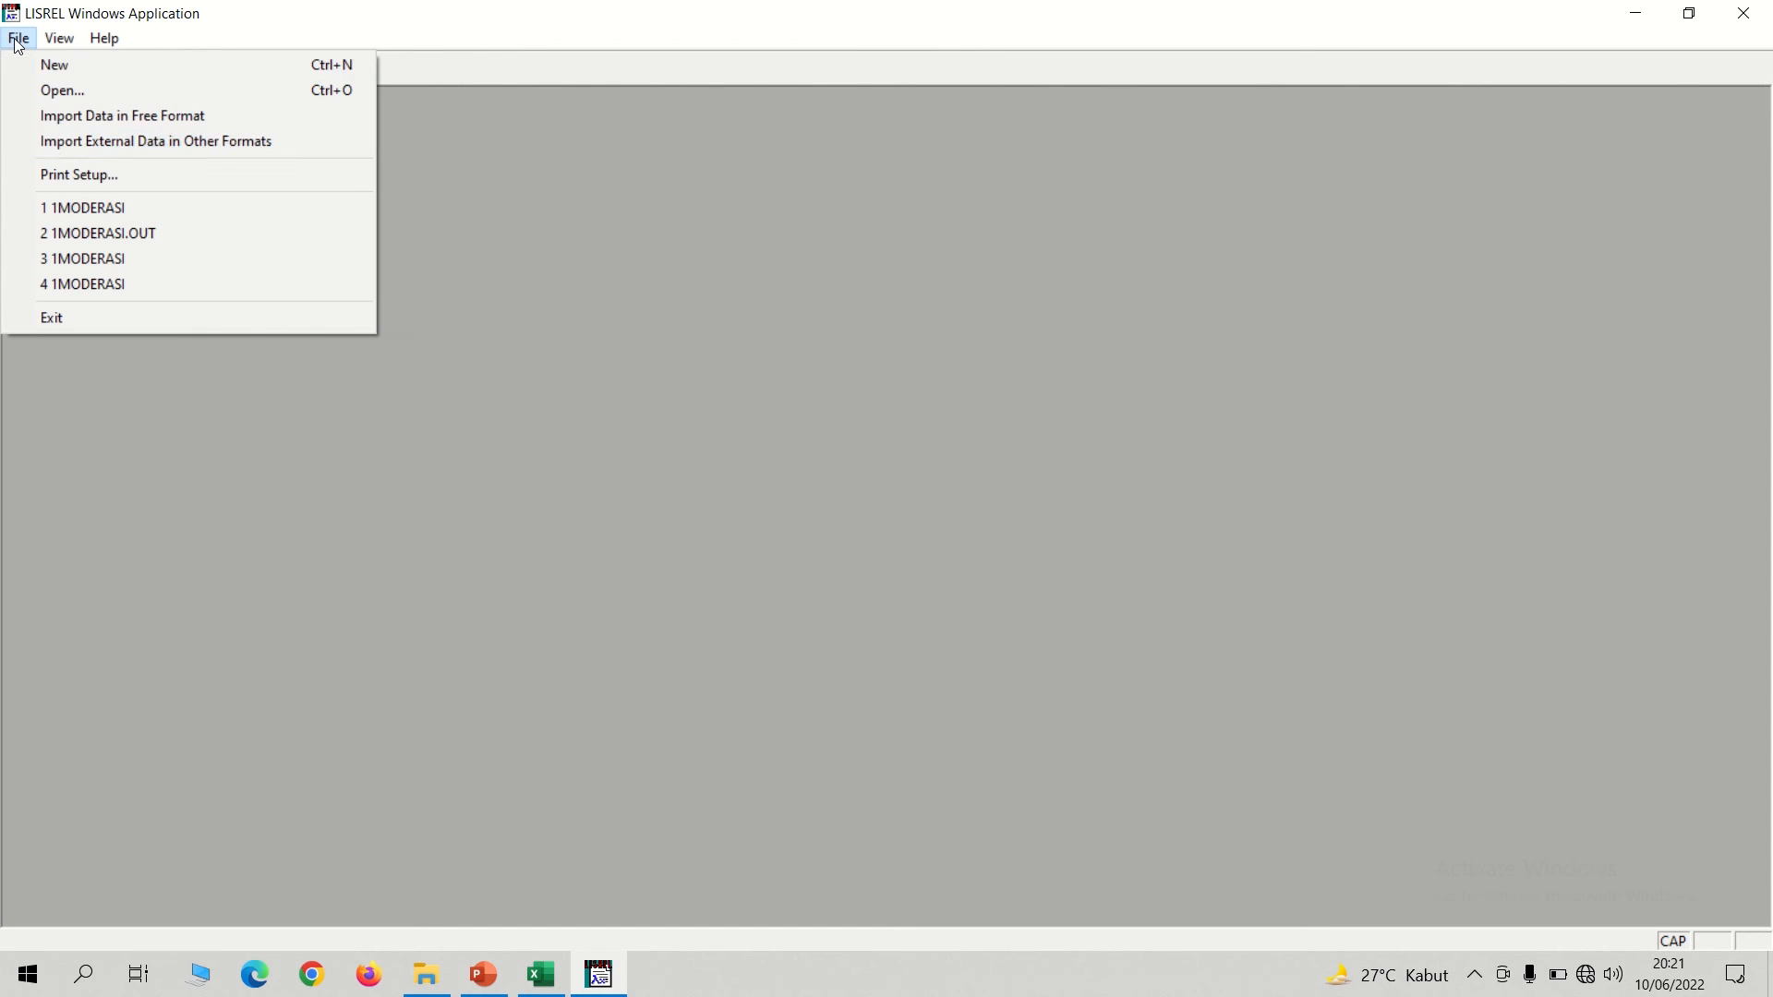
{"action": "left_click", "coordinate": [69, 143]}
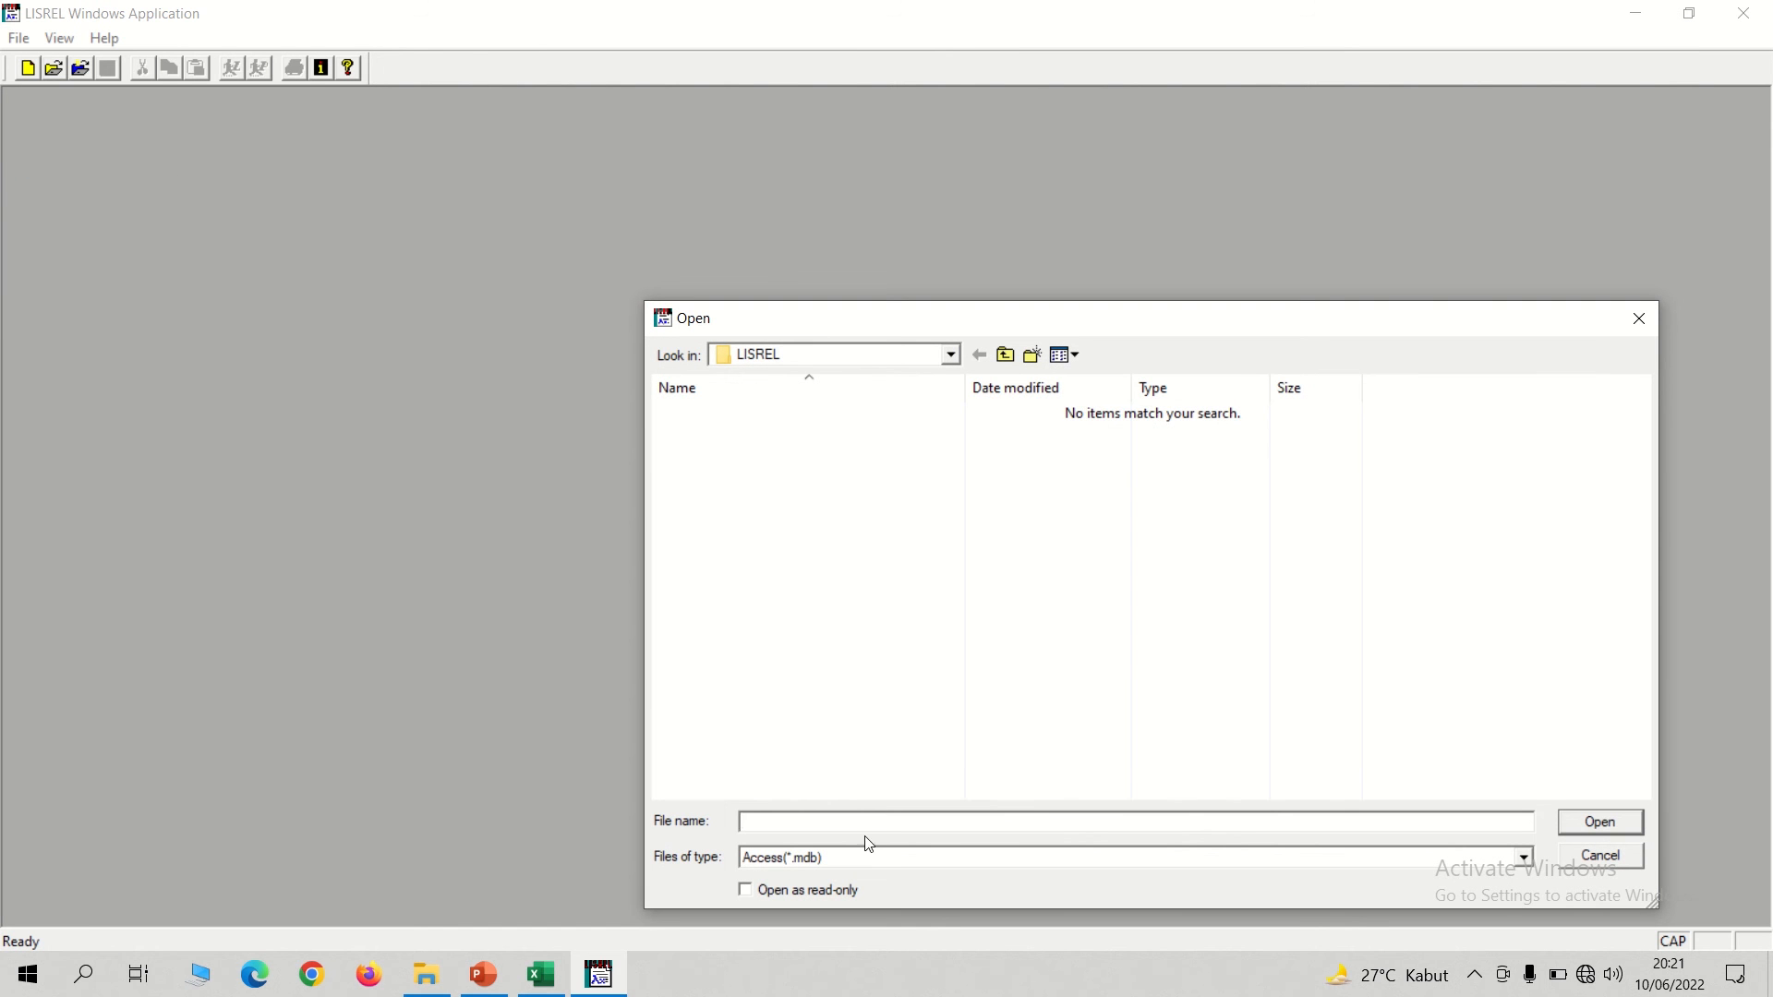
{"action": "left_click", "coordinate": [840, 863]}
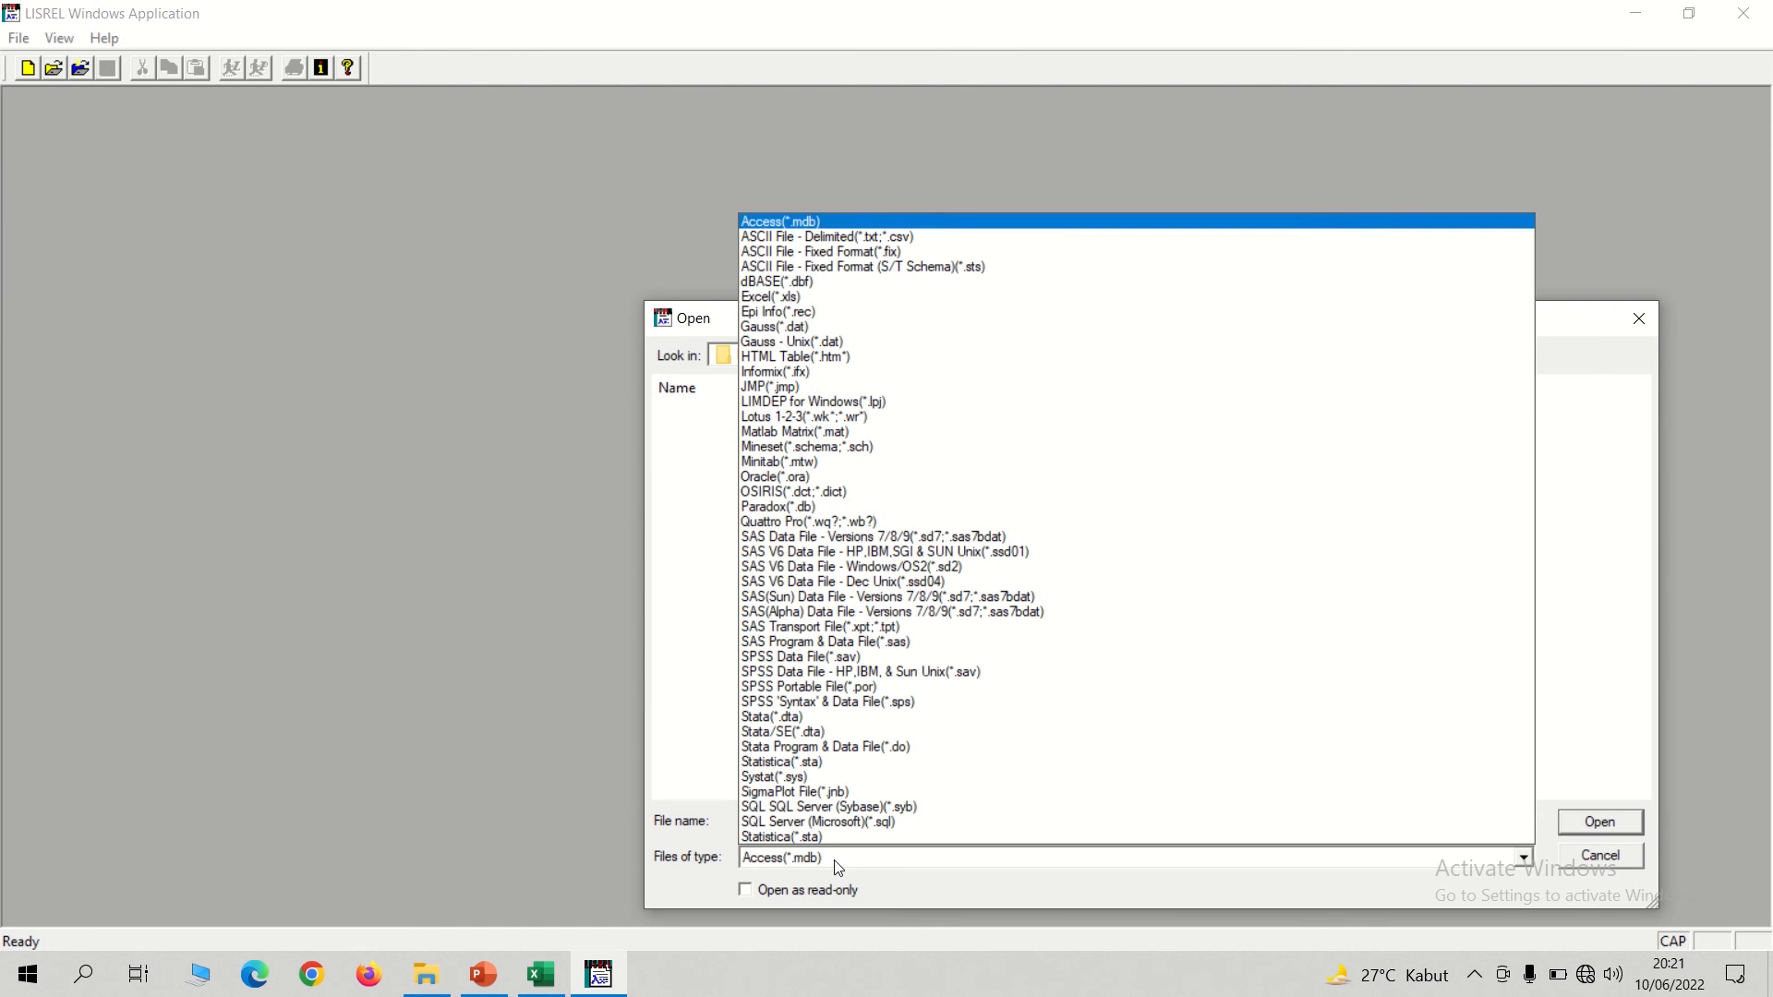
{"action": "left_click", "coordinate": [802, 297]}
{"action": "double_click", "coordinate": [722, 446]}
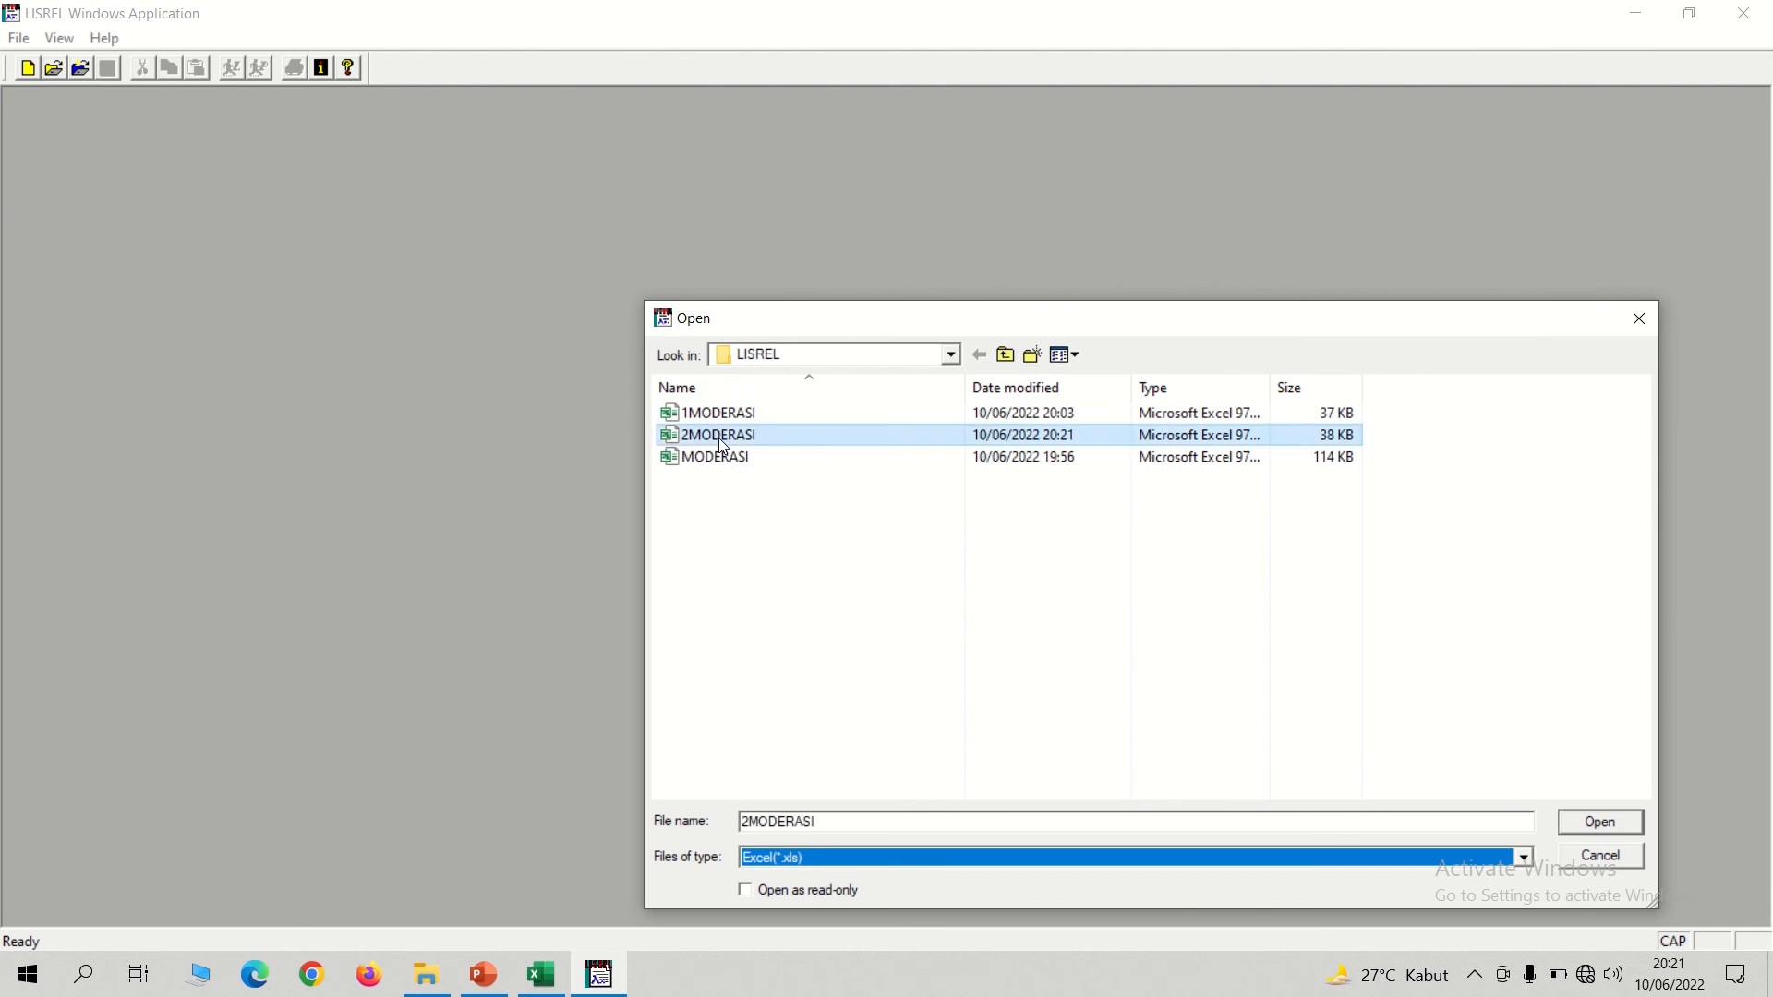
{"action": "type", "text": "2M"}
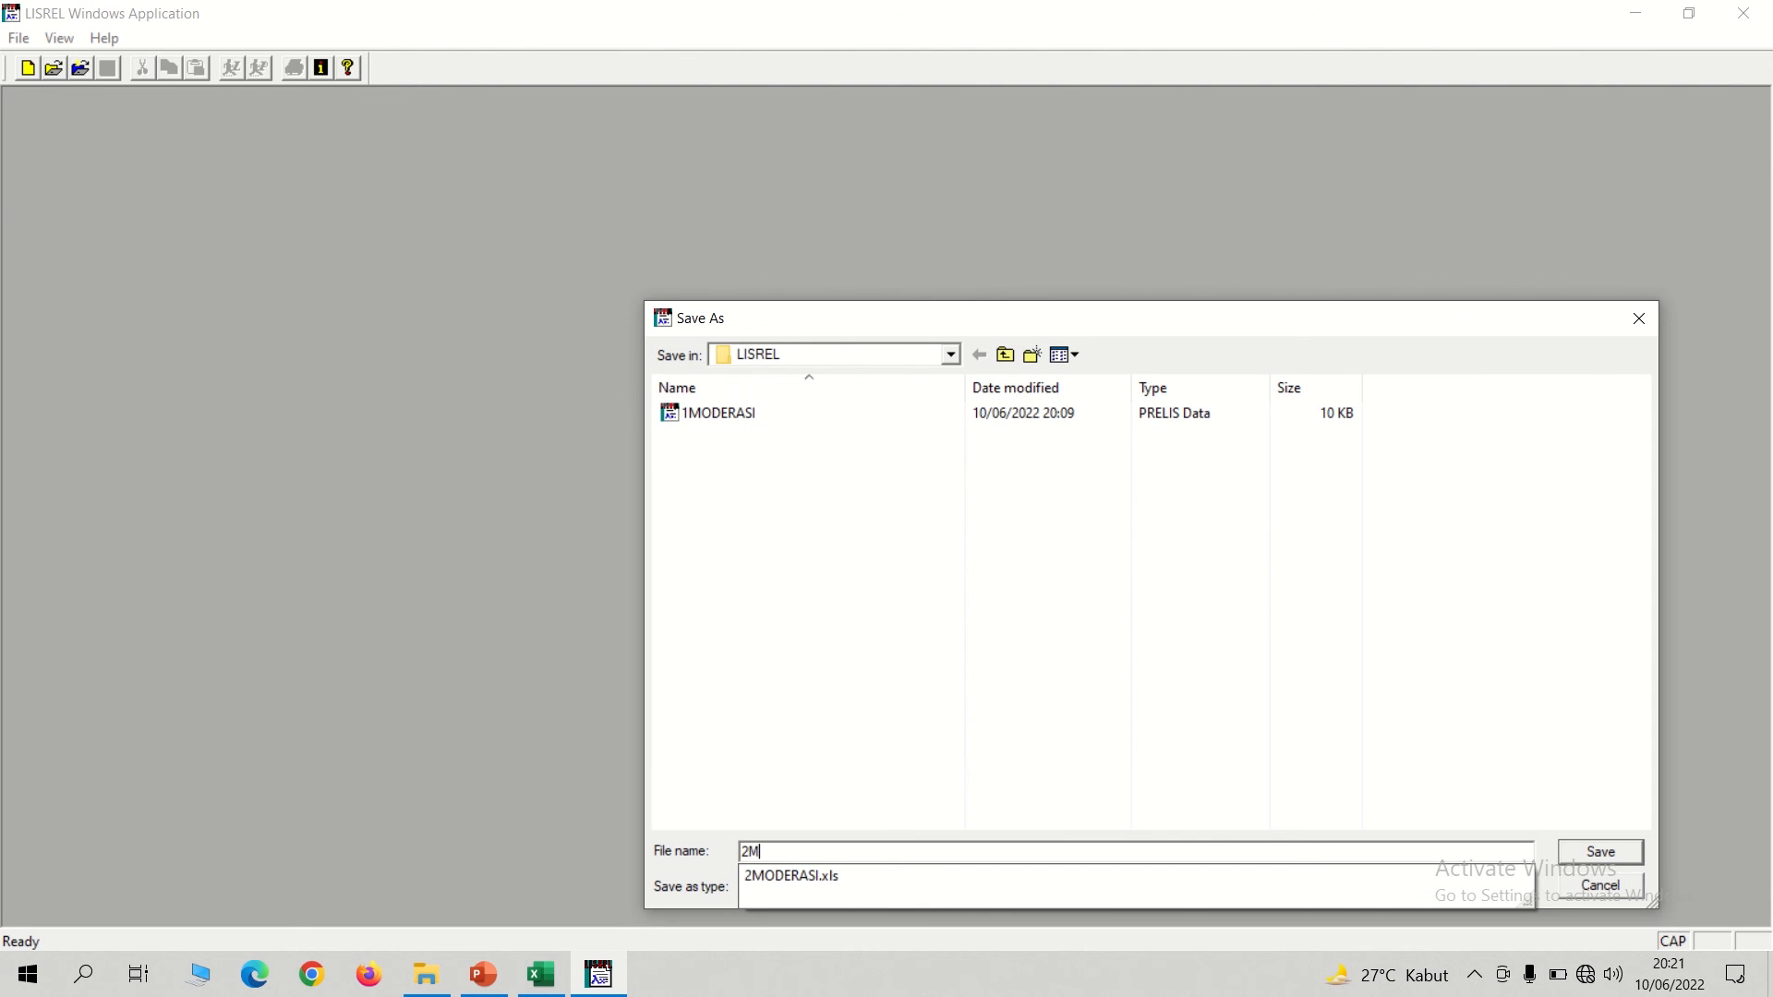
{"action": "type", "text": "ODERASI"}
{"action": "left_click", "coordinate": [1597, 853]}
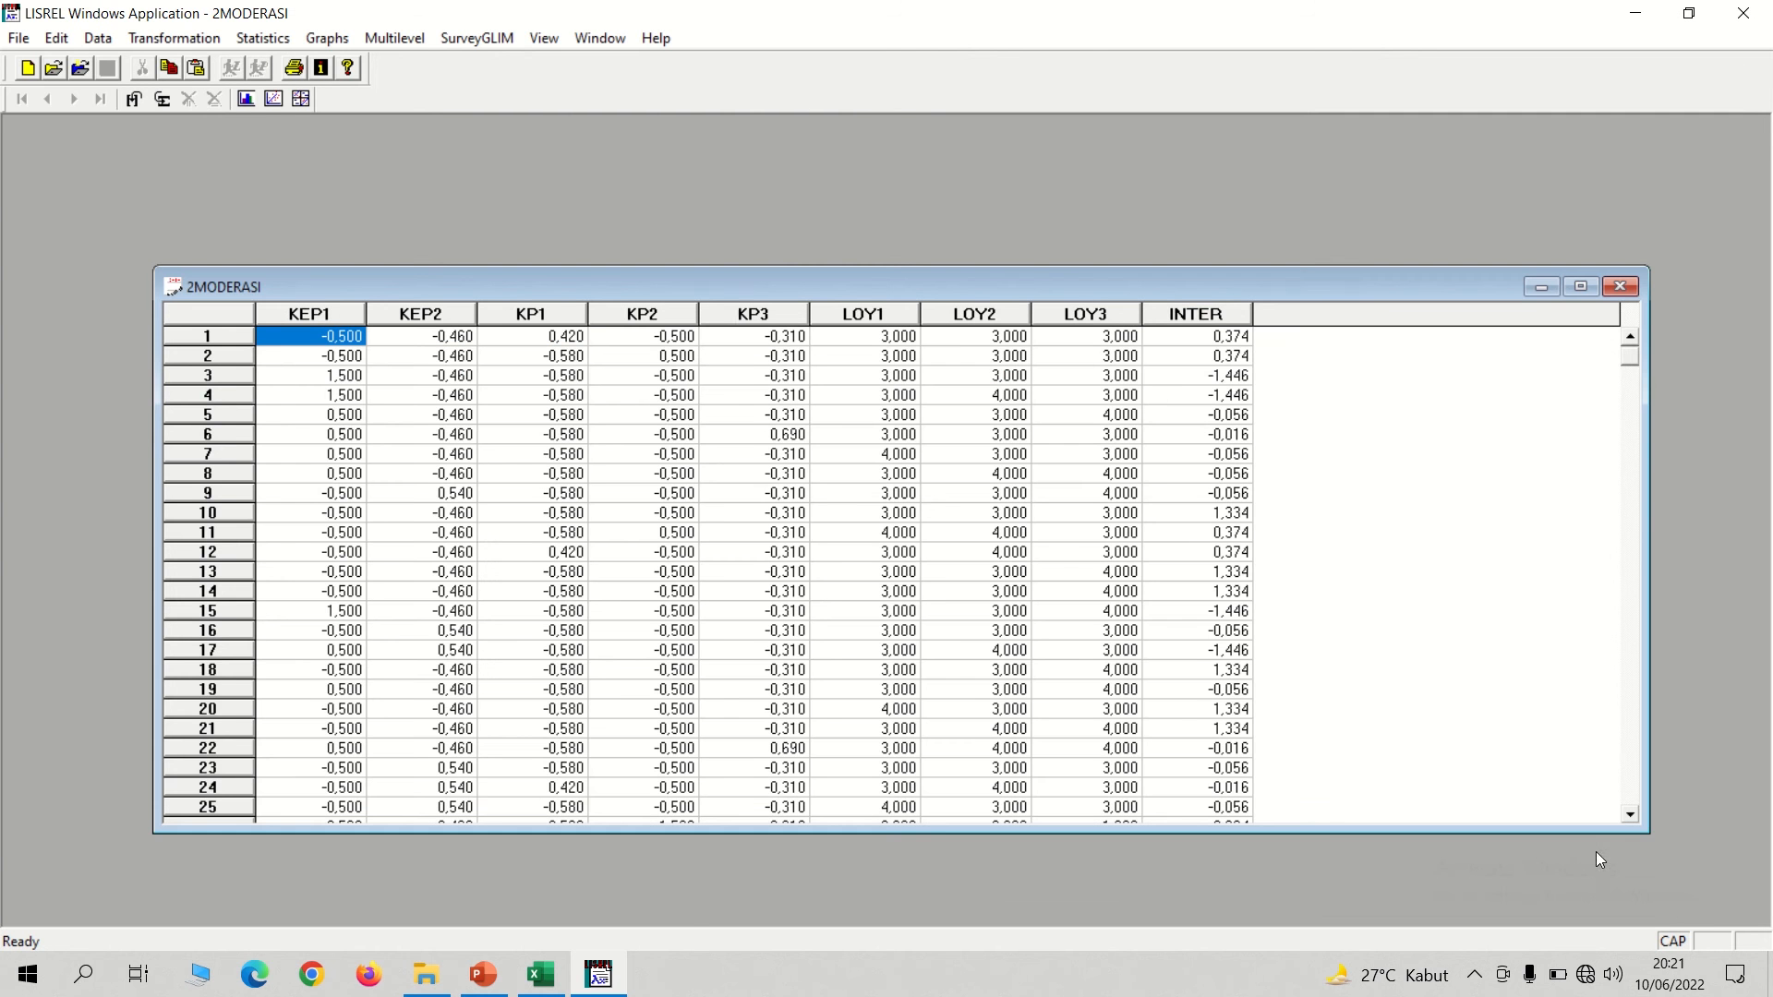
Set the variable type of all variables from KEP1 to INTER to Continuous, and close the 2MODERASI data, saving the changes.
{"action": "left_click_drag", "start_coordinate": [713, 280], "coordinate": [588, 175]}
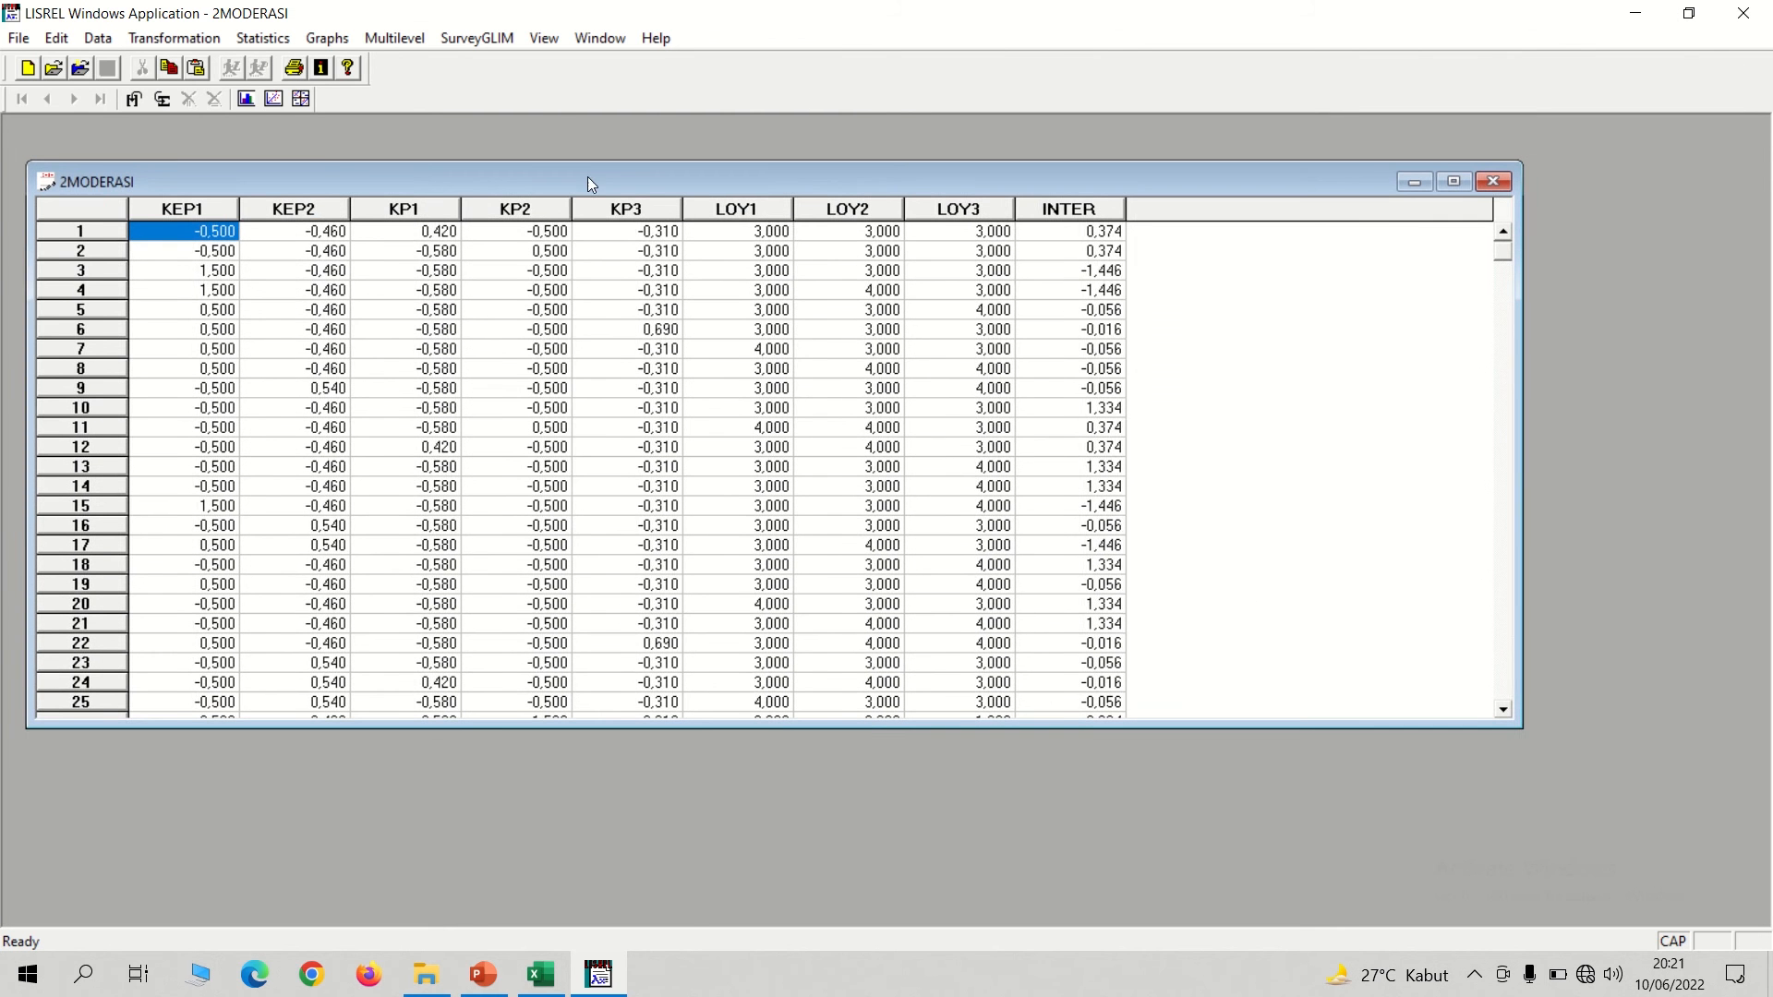
{"action": "left_click", "coordinate": [98, 43]}
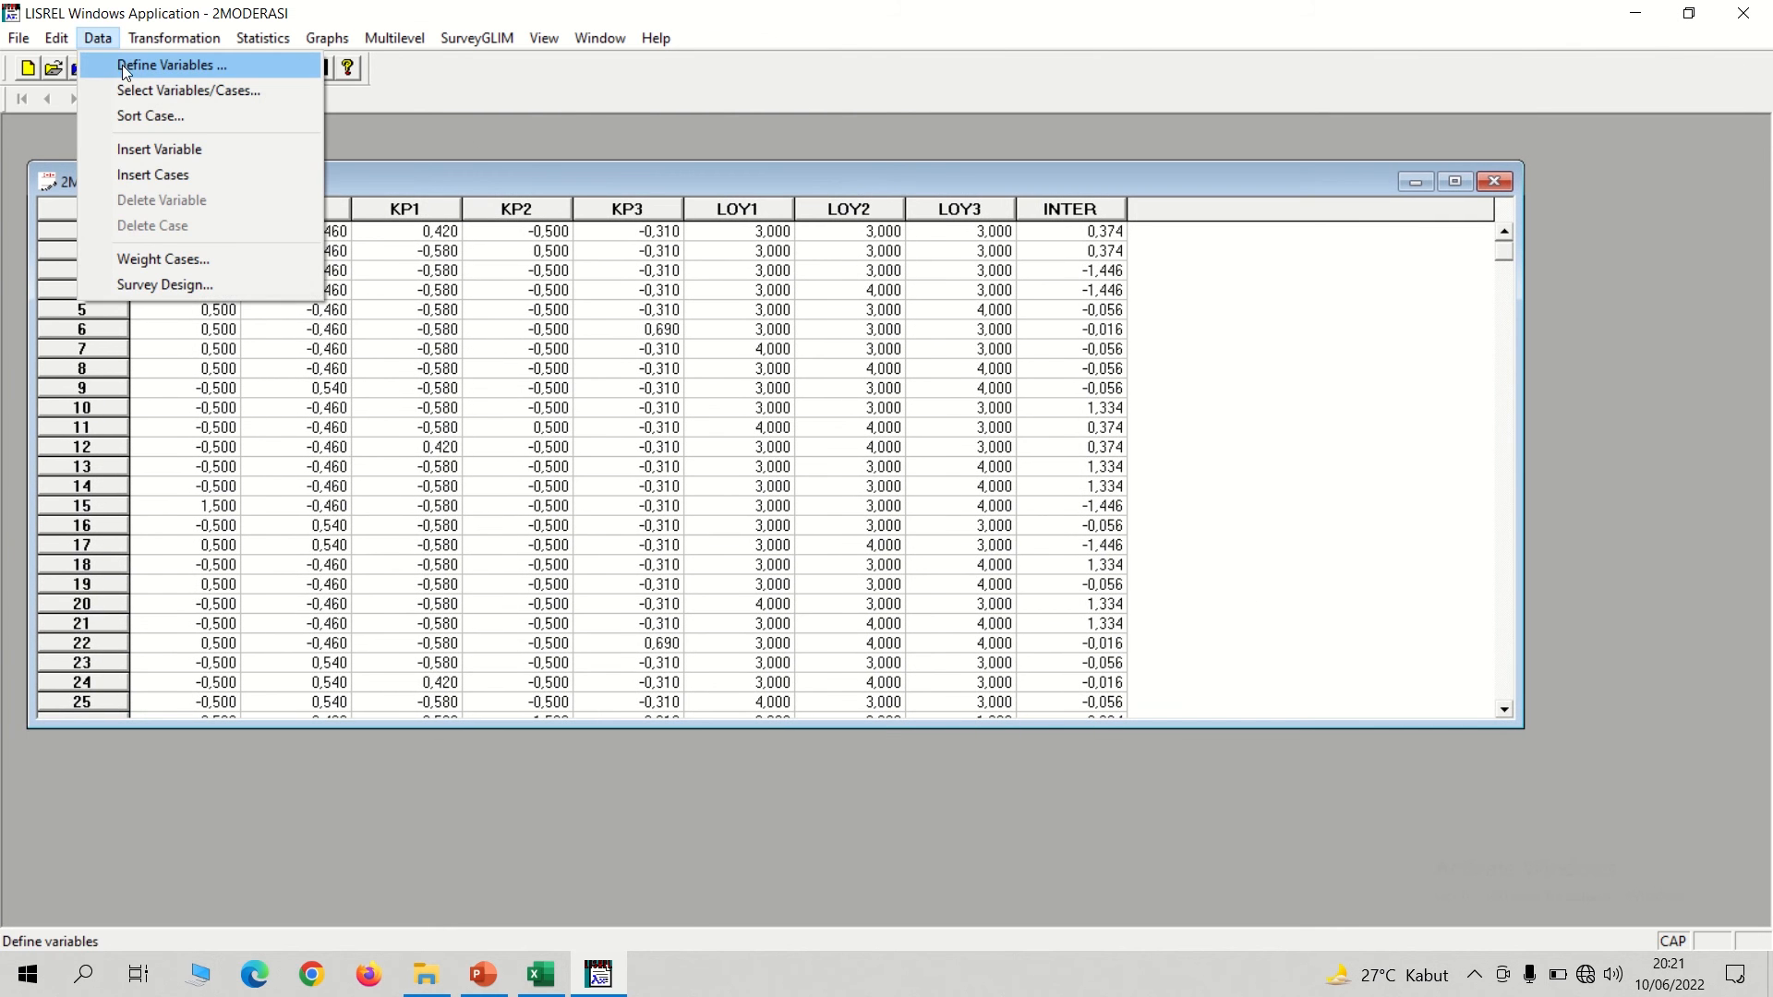
{"action": "left_click", "coordinate": [122, 65]}
{"action": "left_click", "coordinate": [800, 345]}
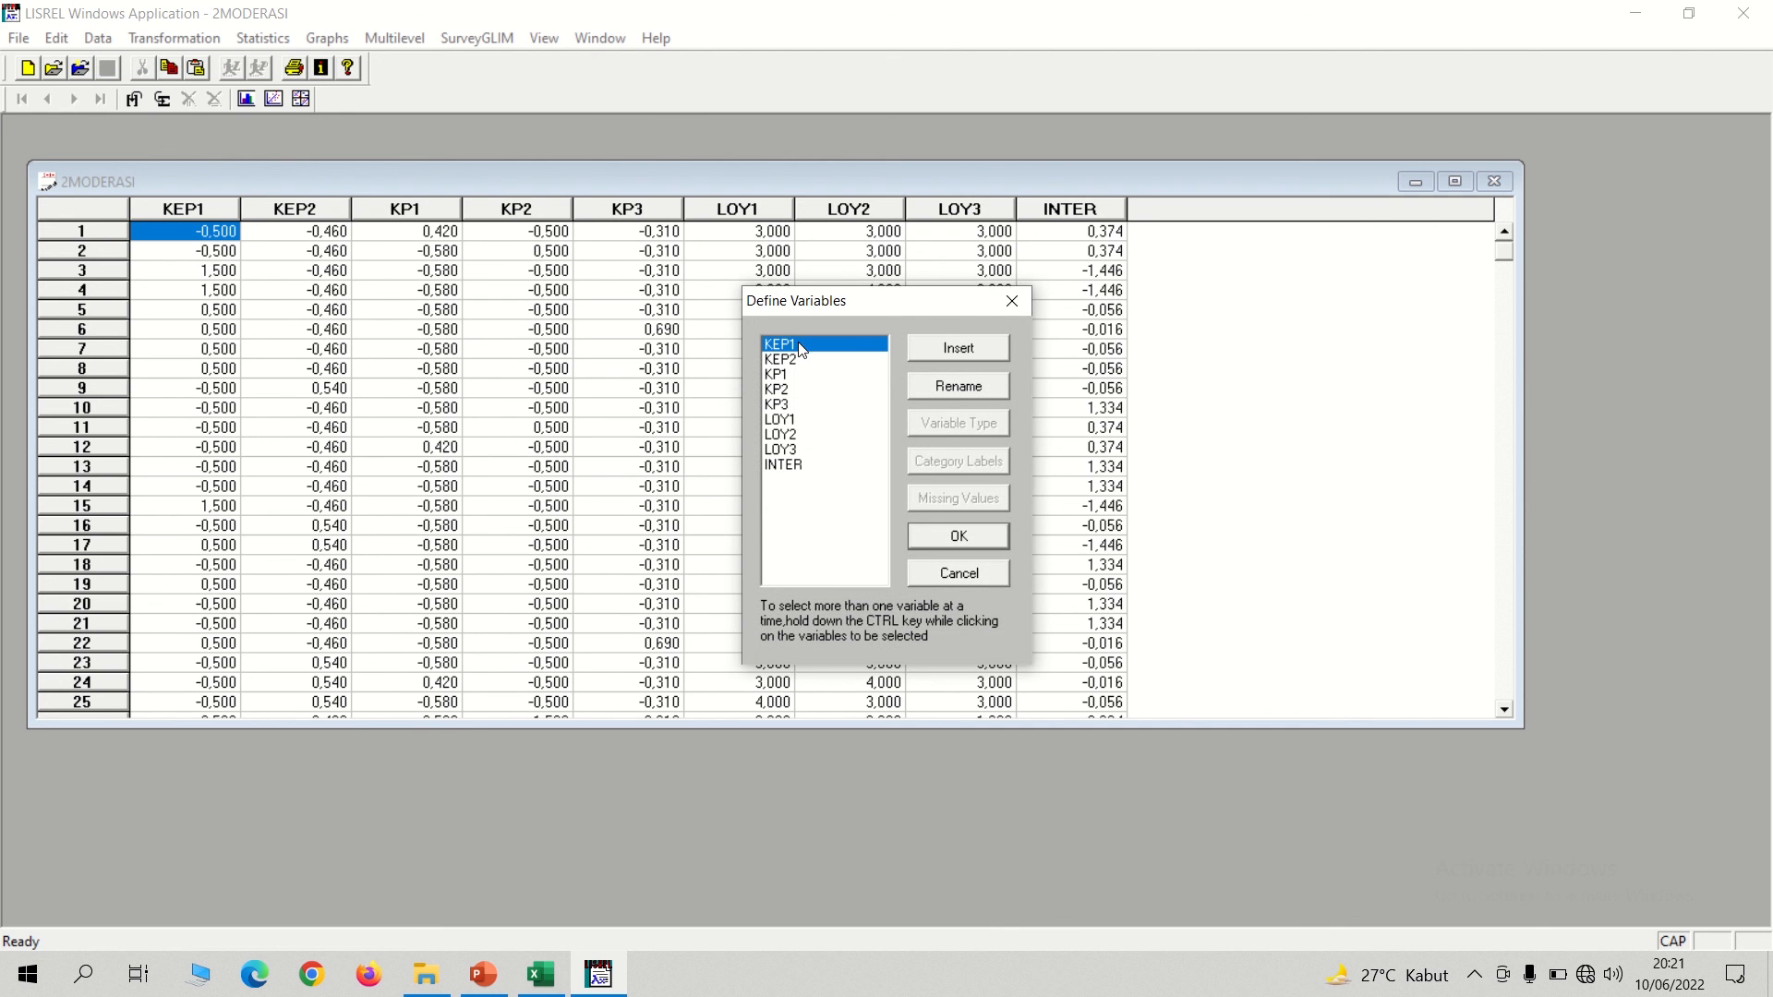
{"action": "left_click", "coordinate": [789, 466], "text": "shift"}
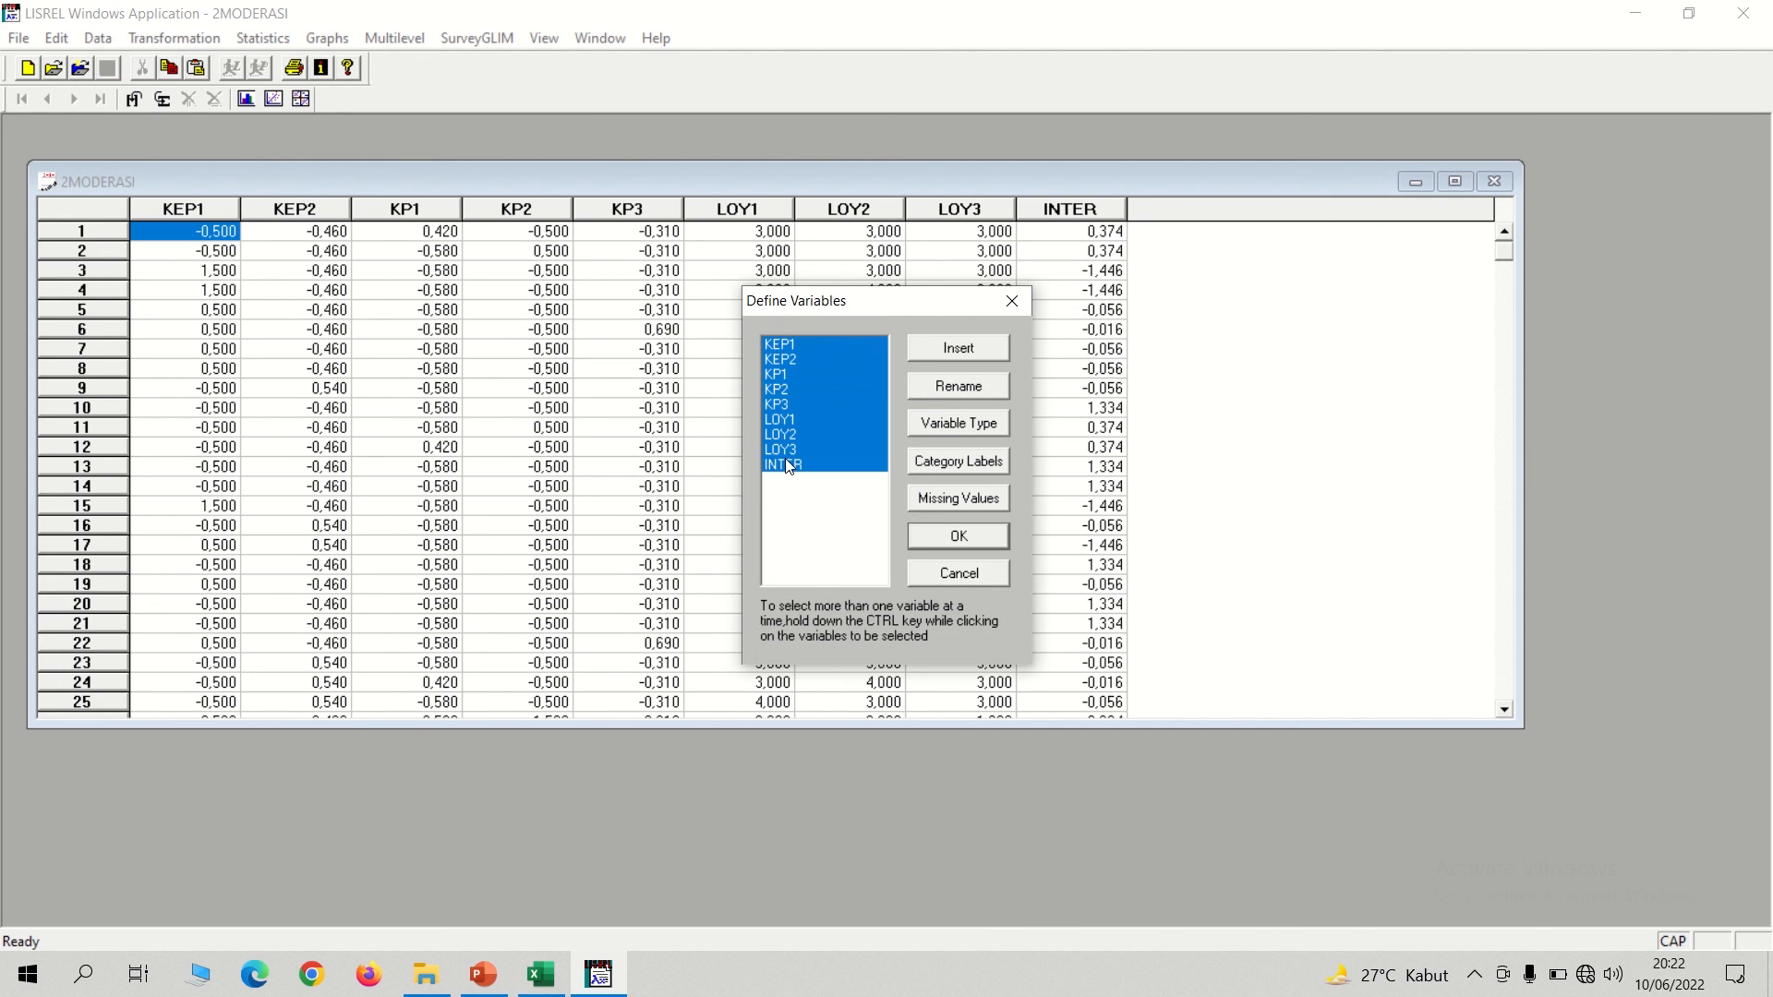
{"action": "left_click", "coordinate": [968, 429]}
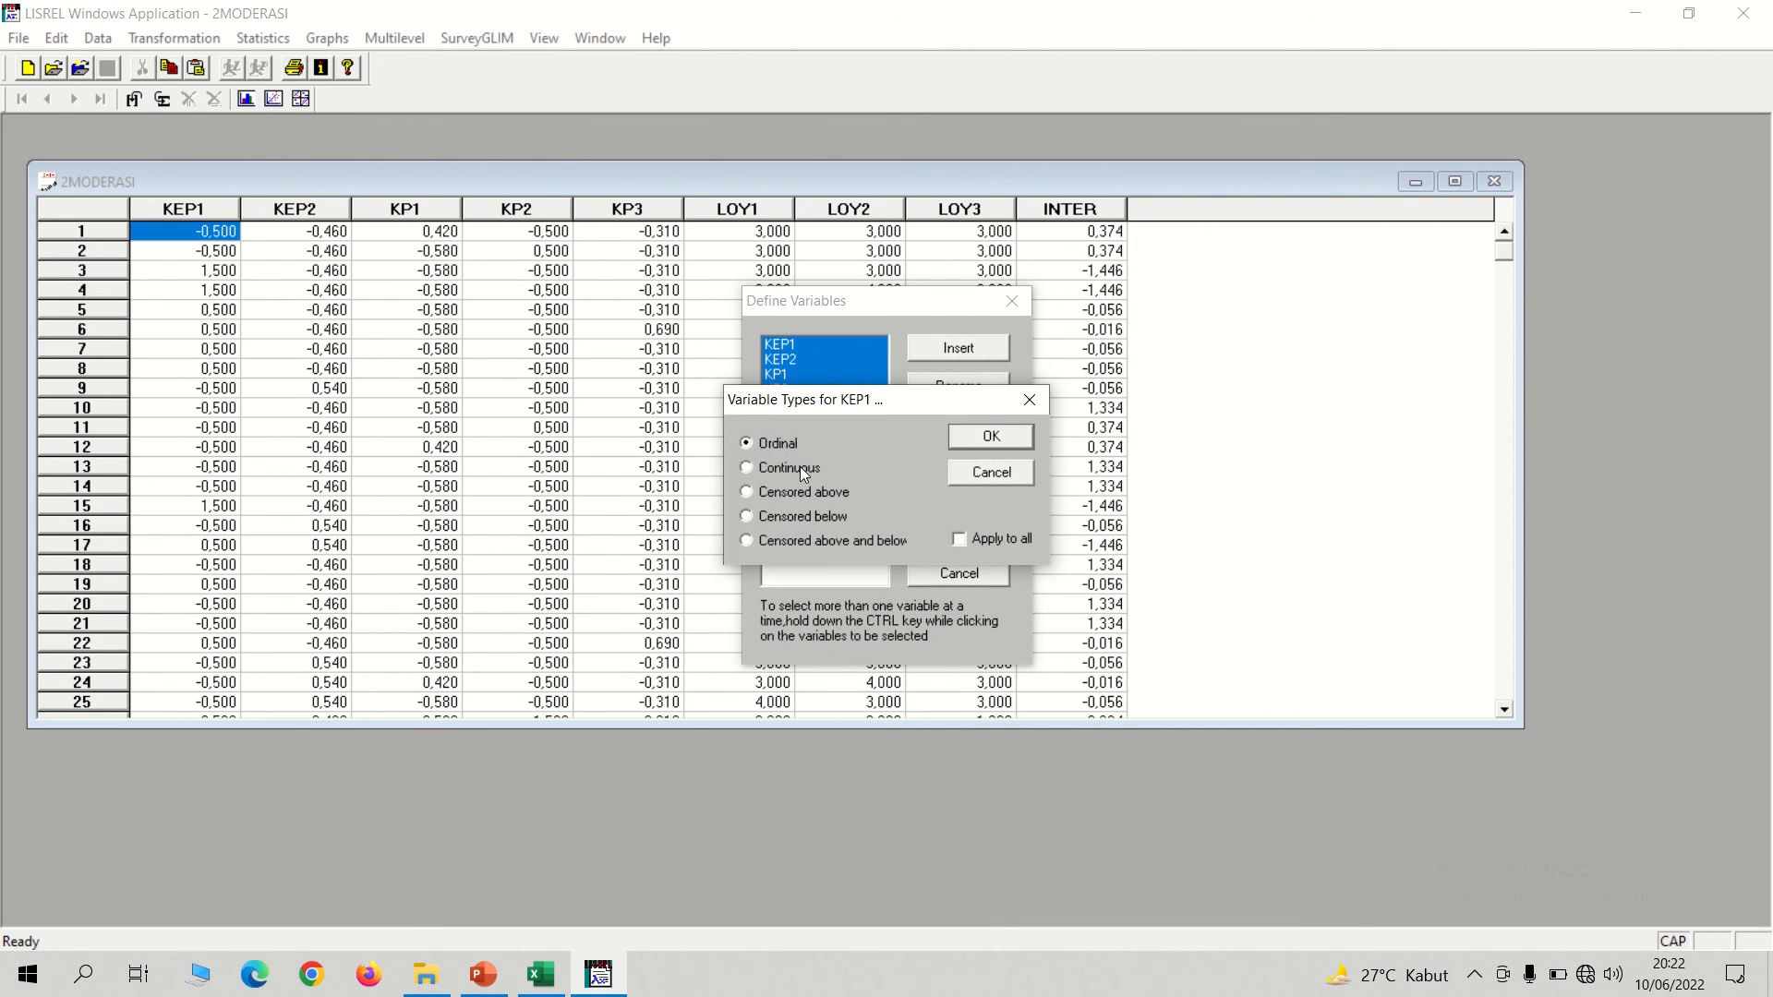
{"action": "left_click", "coordinate": [990, 440]}
{"action": "left_click", "coordinate": [961, 537]}
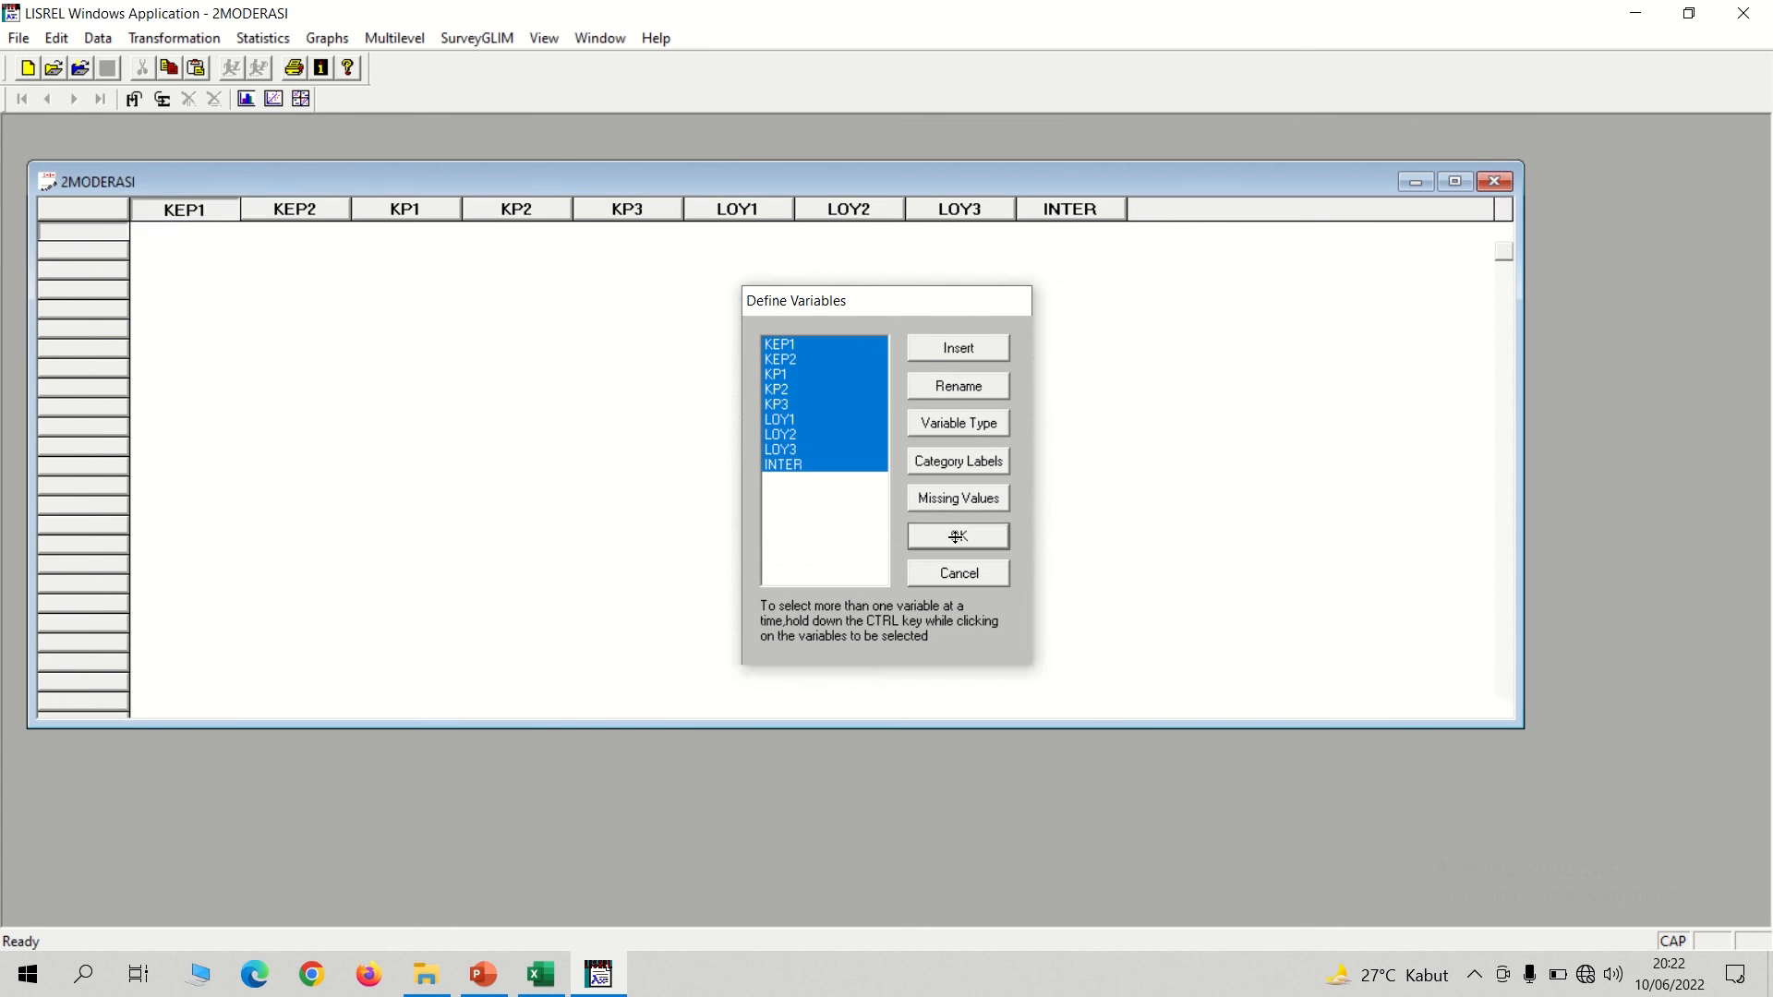
{"action": "left_click", "coordinate": [1497, 182]}
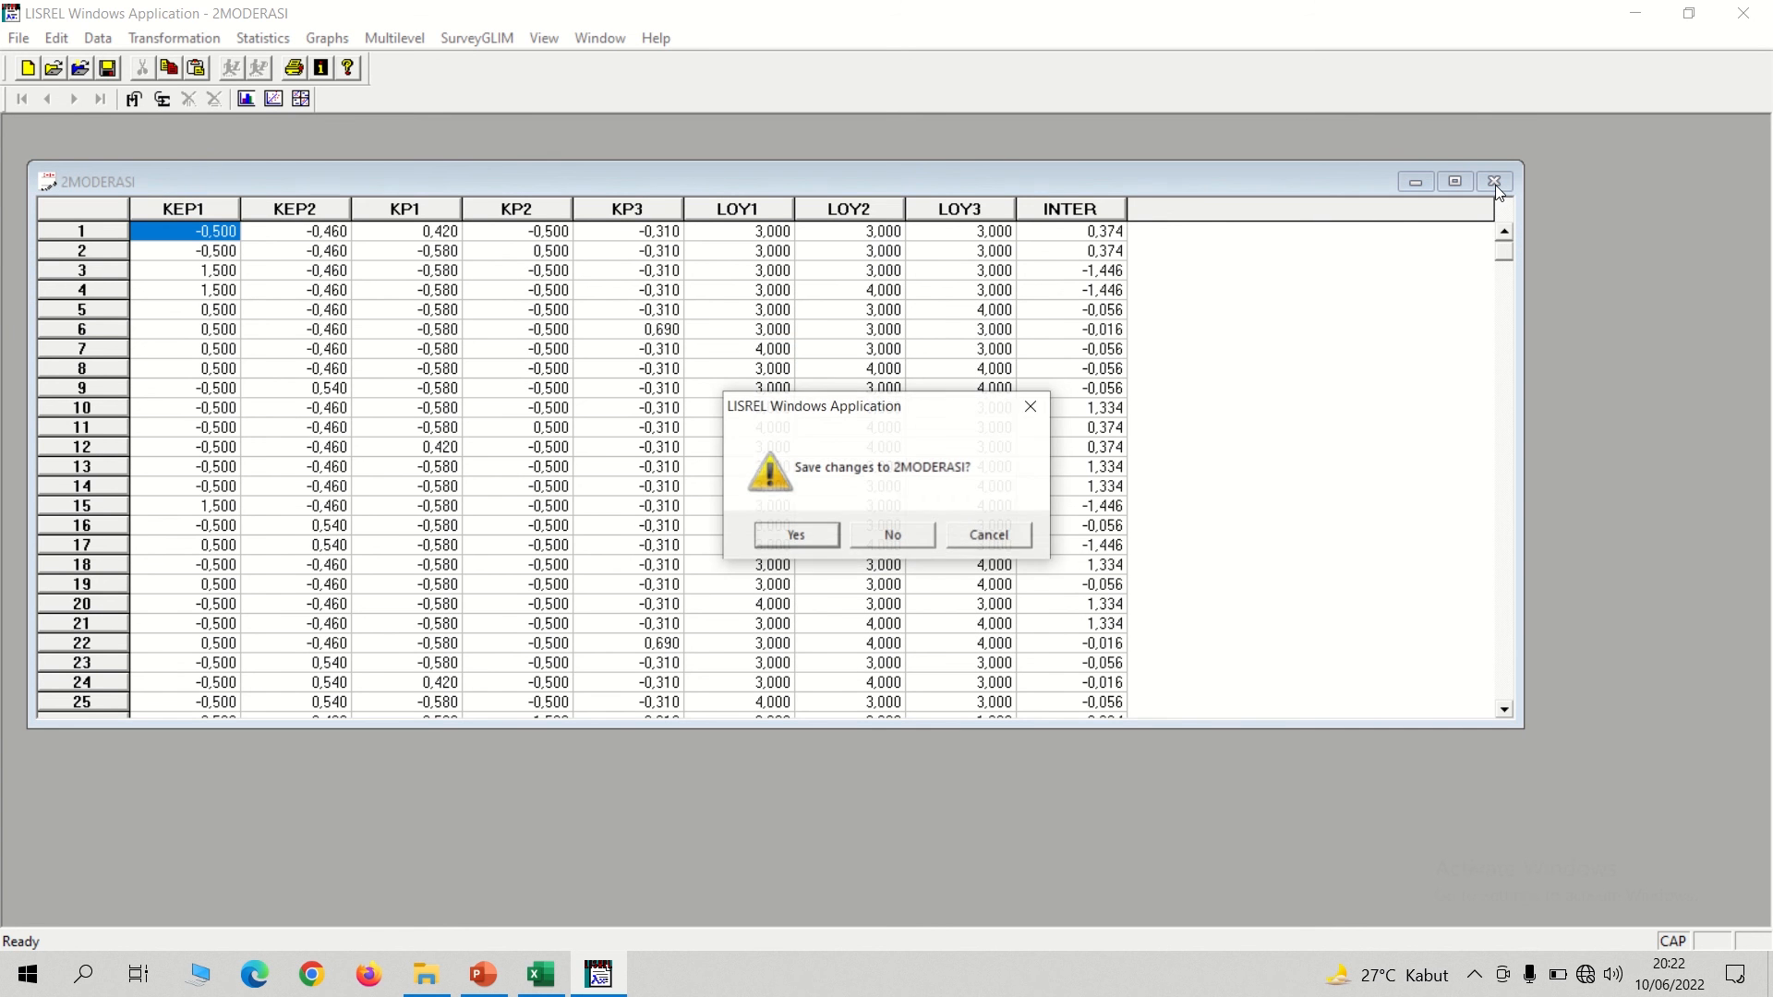
{"action": "left_click", "coordinate": [796, 535]}
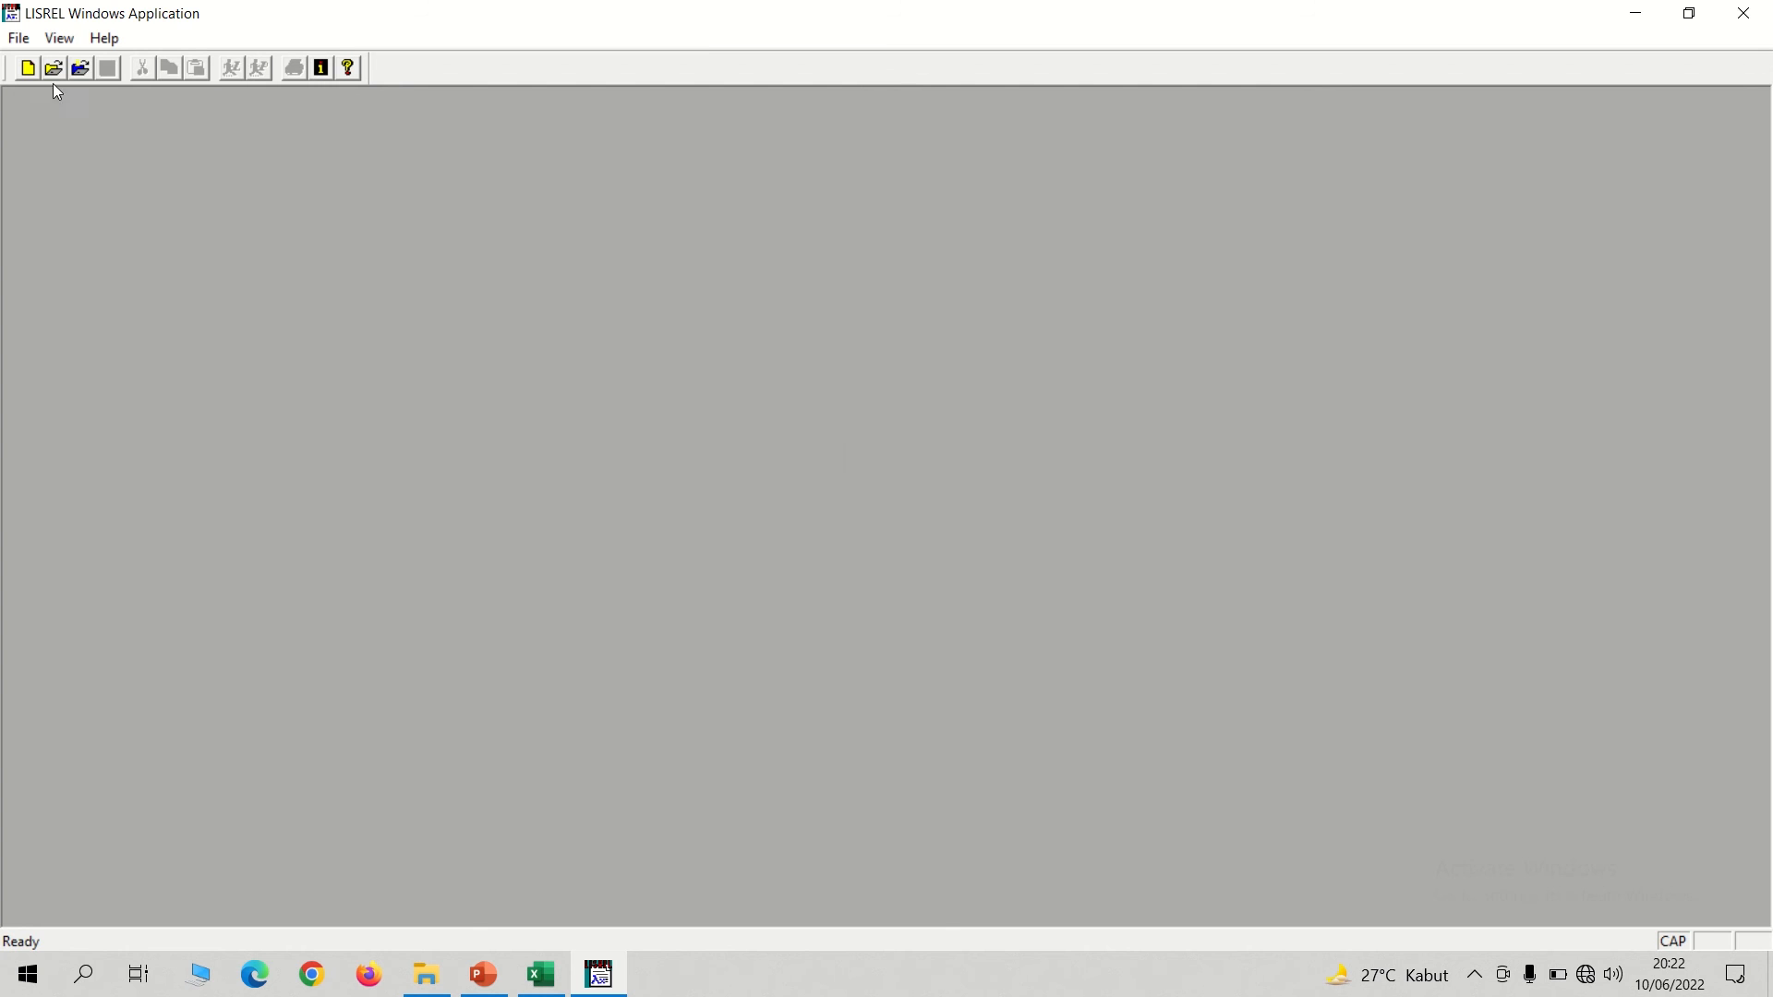
Create a new path diagram, save it as 2MODERASI in the LISREL folder, and move its window fully into view.
{"action": "left_click", "coordinate": [29, 75]}
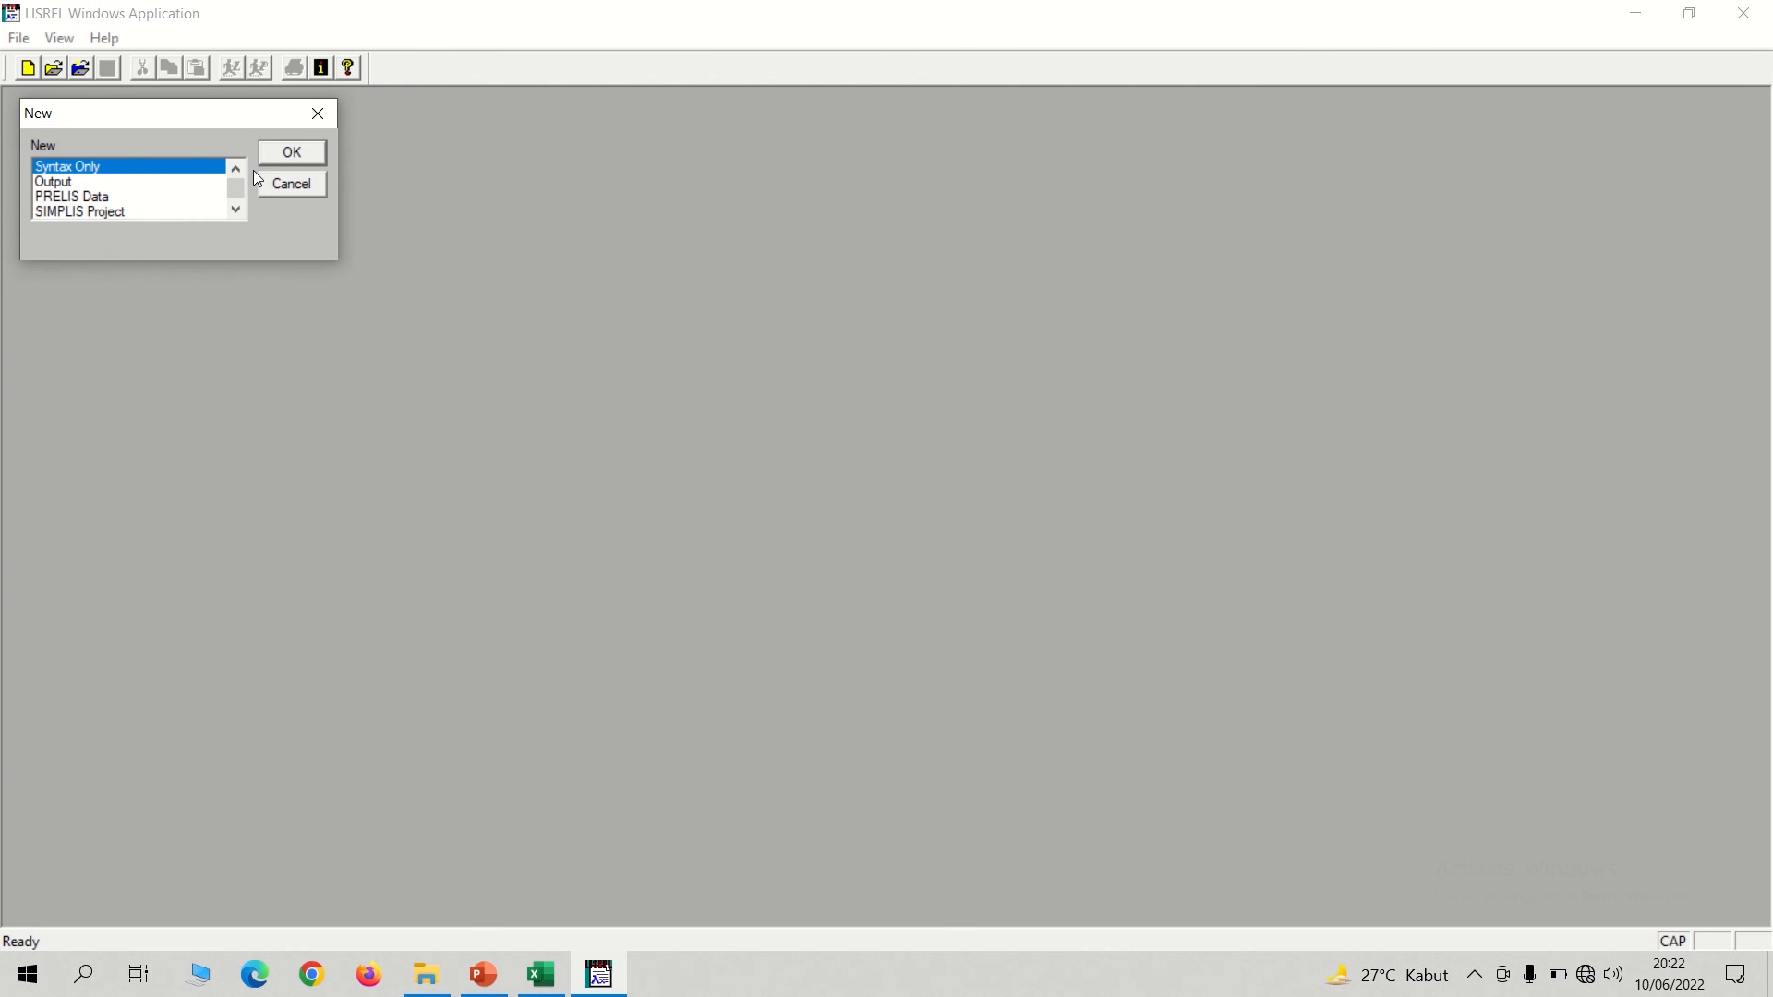
{"action": "scroll", "coordinate": [241, 187], "scroll_direction": "down", "scroll_amount": 1}
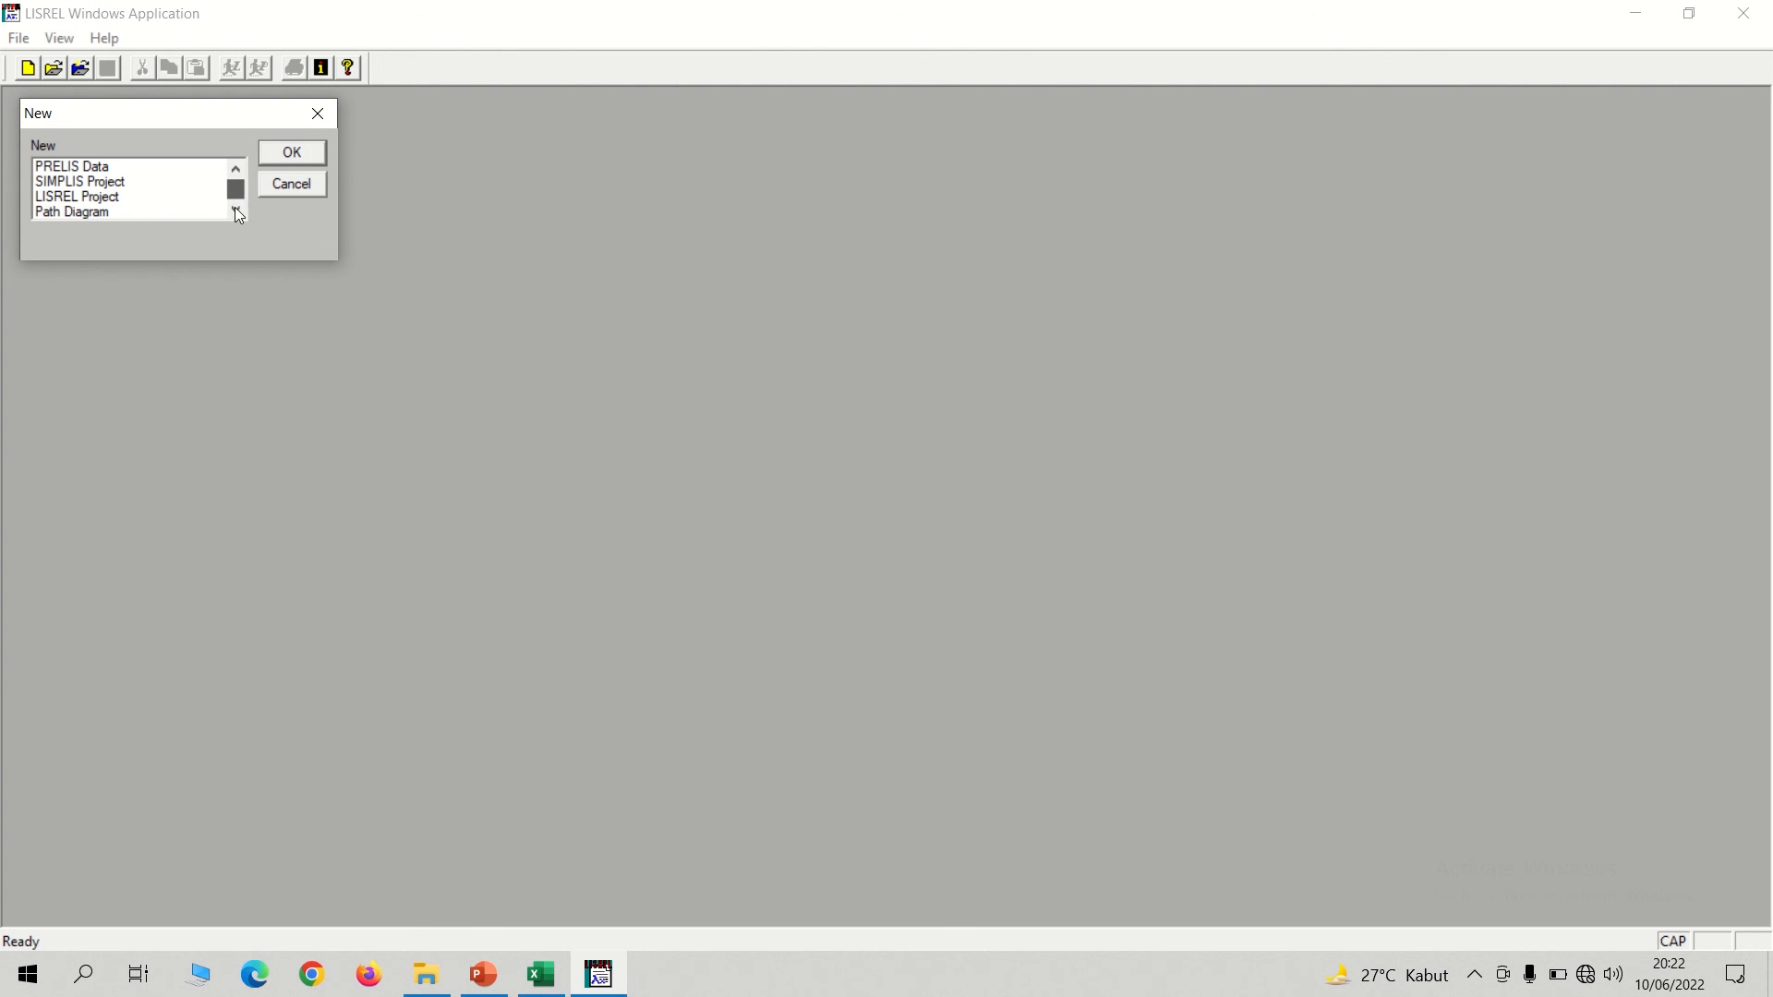
{"action": "double_click", "coordinate": [82, 213]}
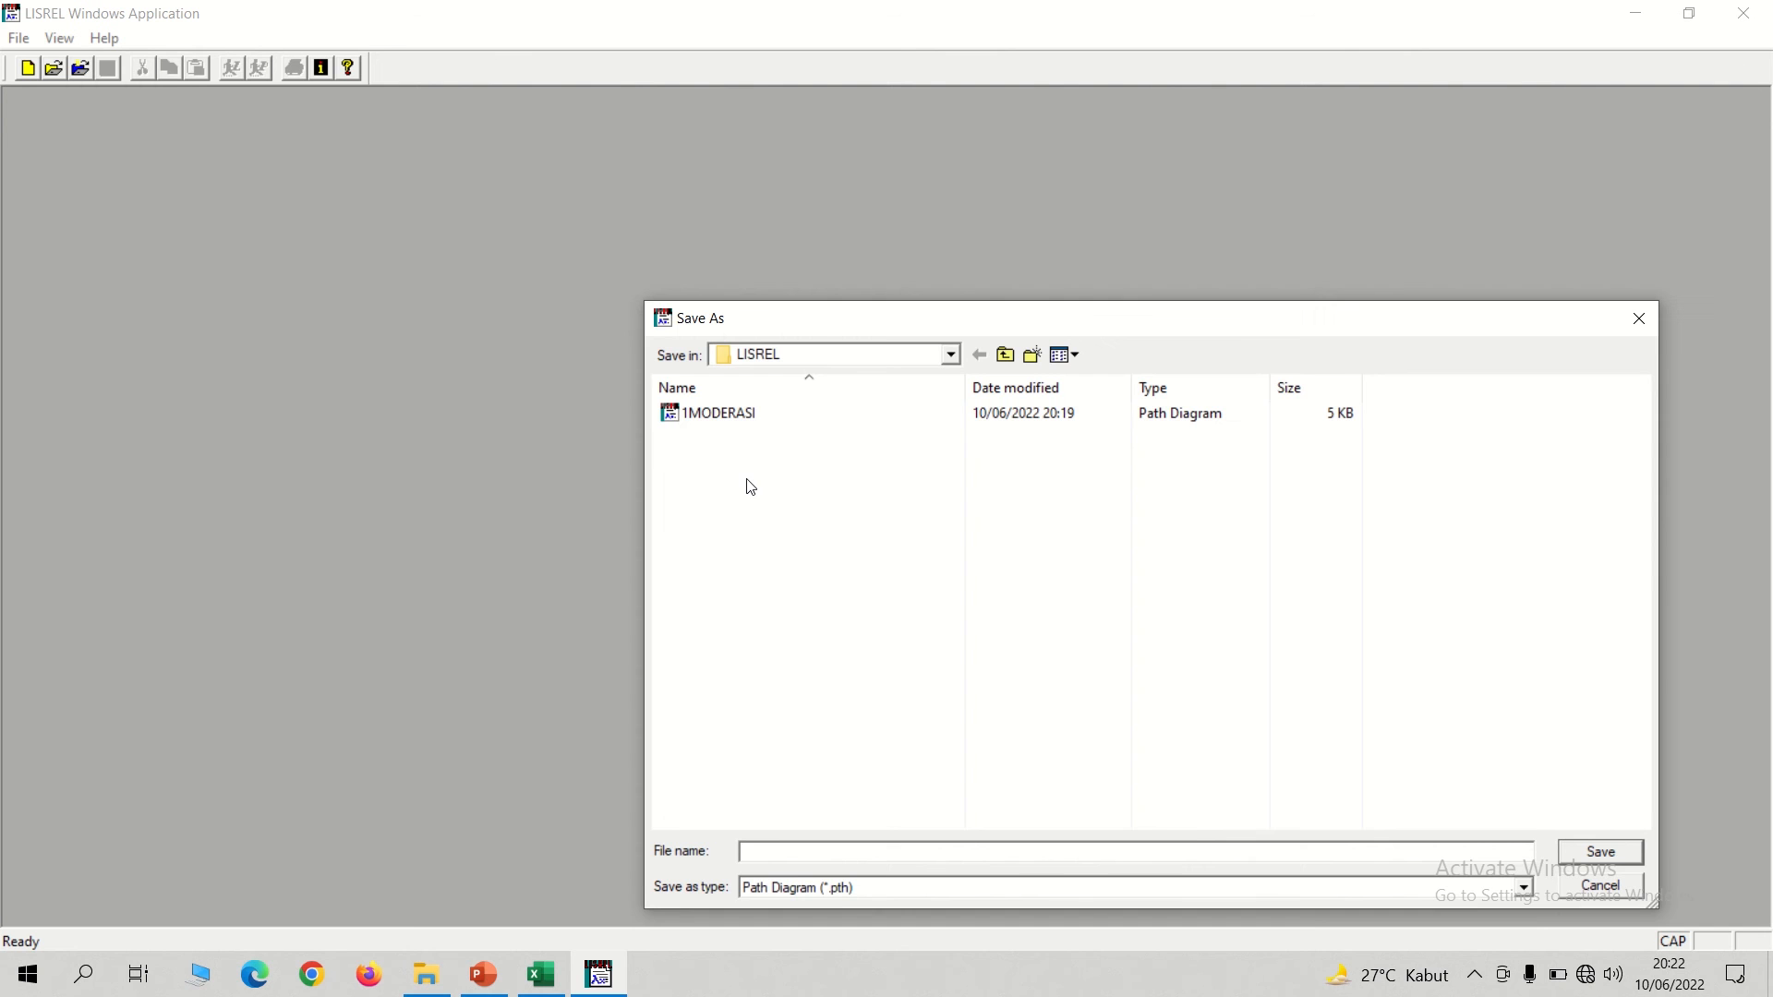
{"action": "type", "text": "MODERASI"}
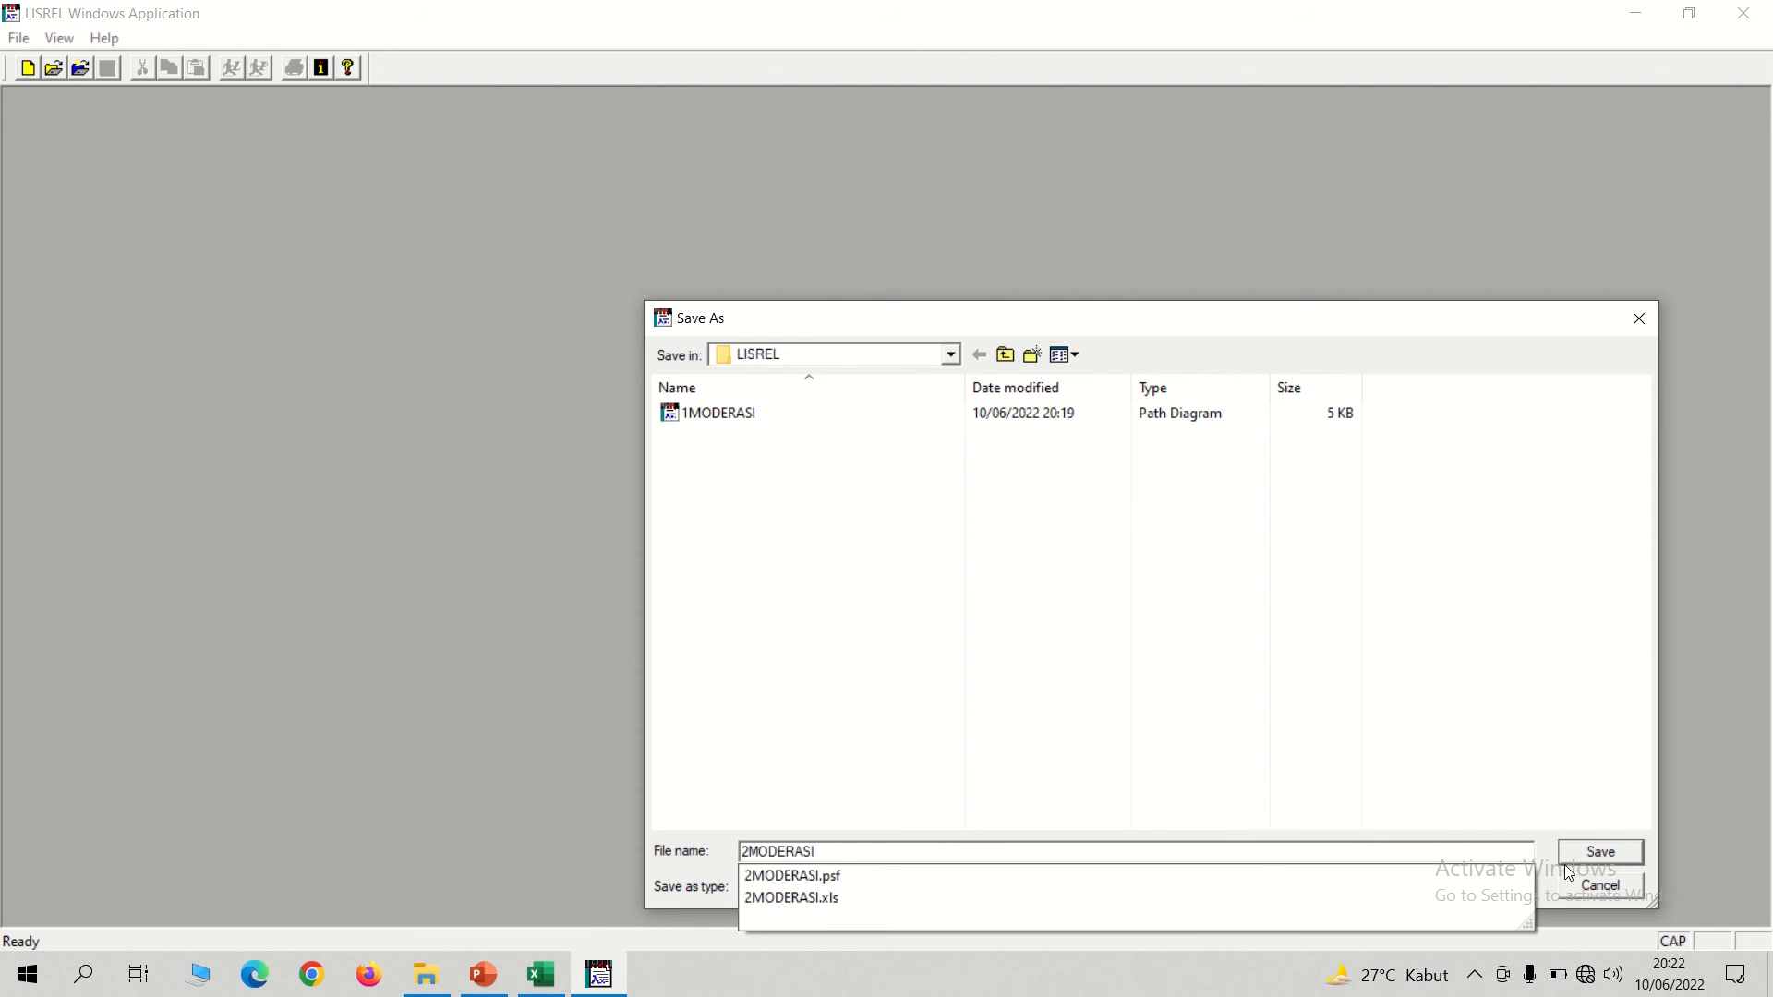
{"action": "left_click", "coordinate": [1592, 853]}
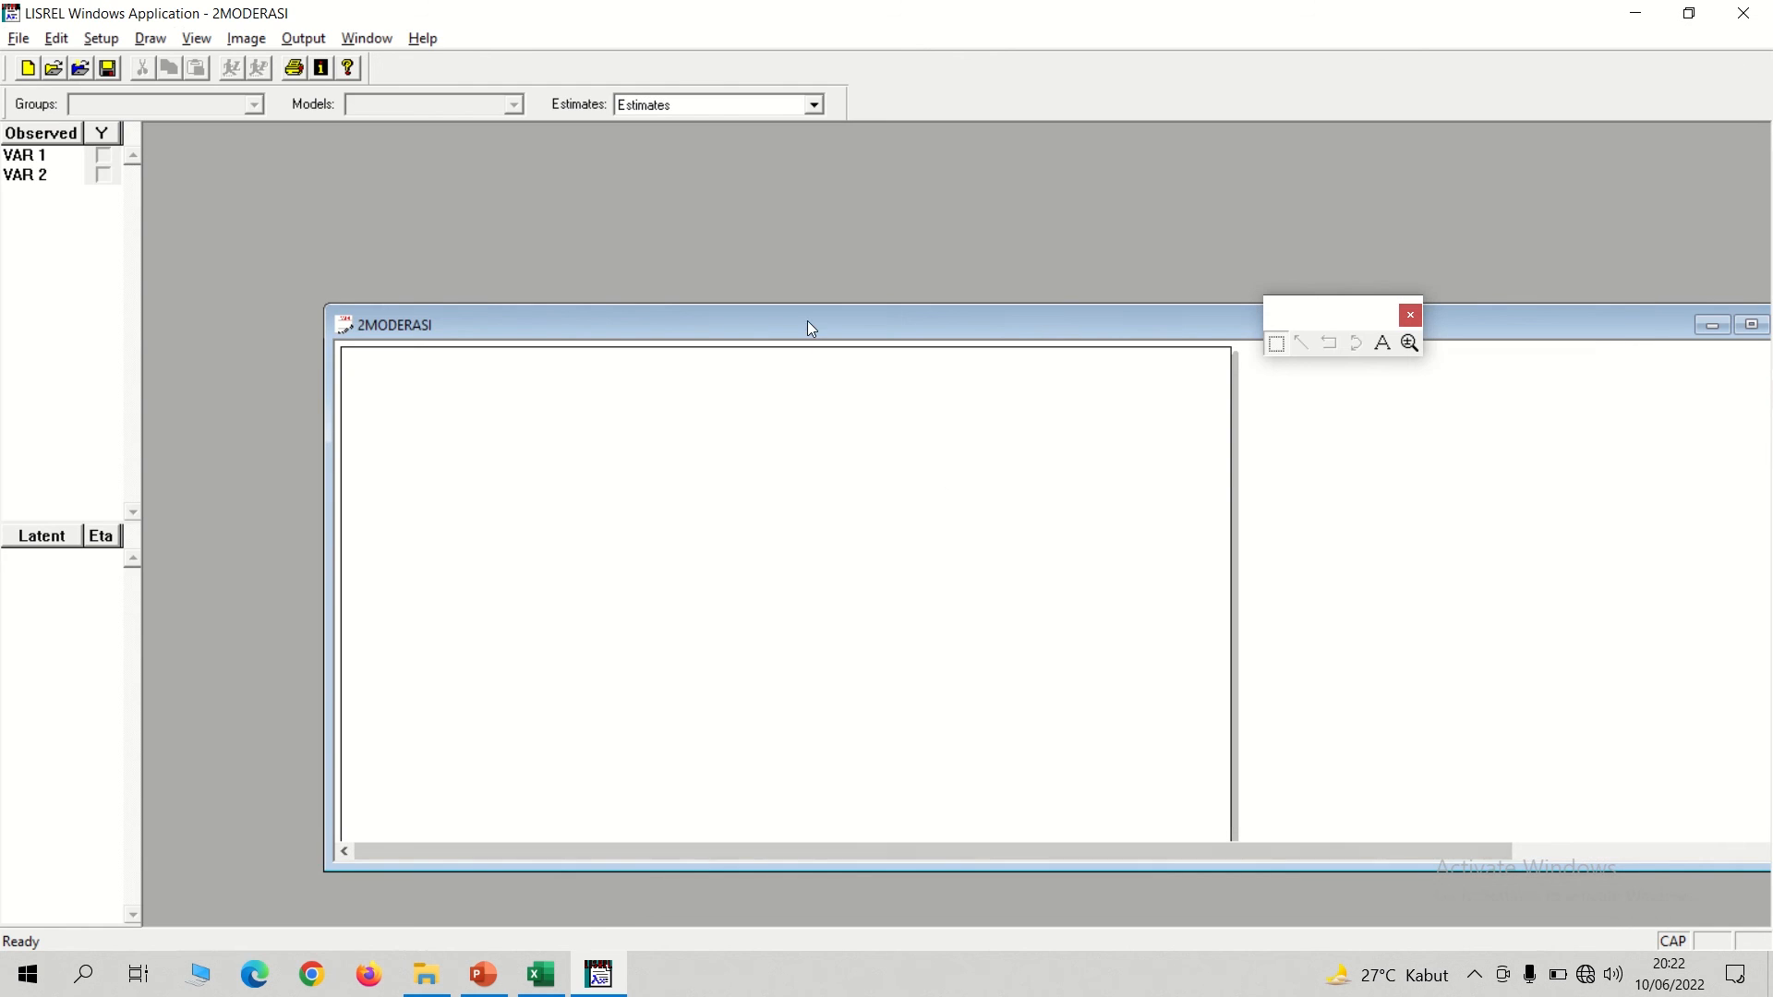
{"action": "left_click_drag", "start_coordinate": [807, 320], "coordinate": [665, 187]}
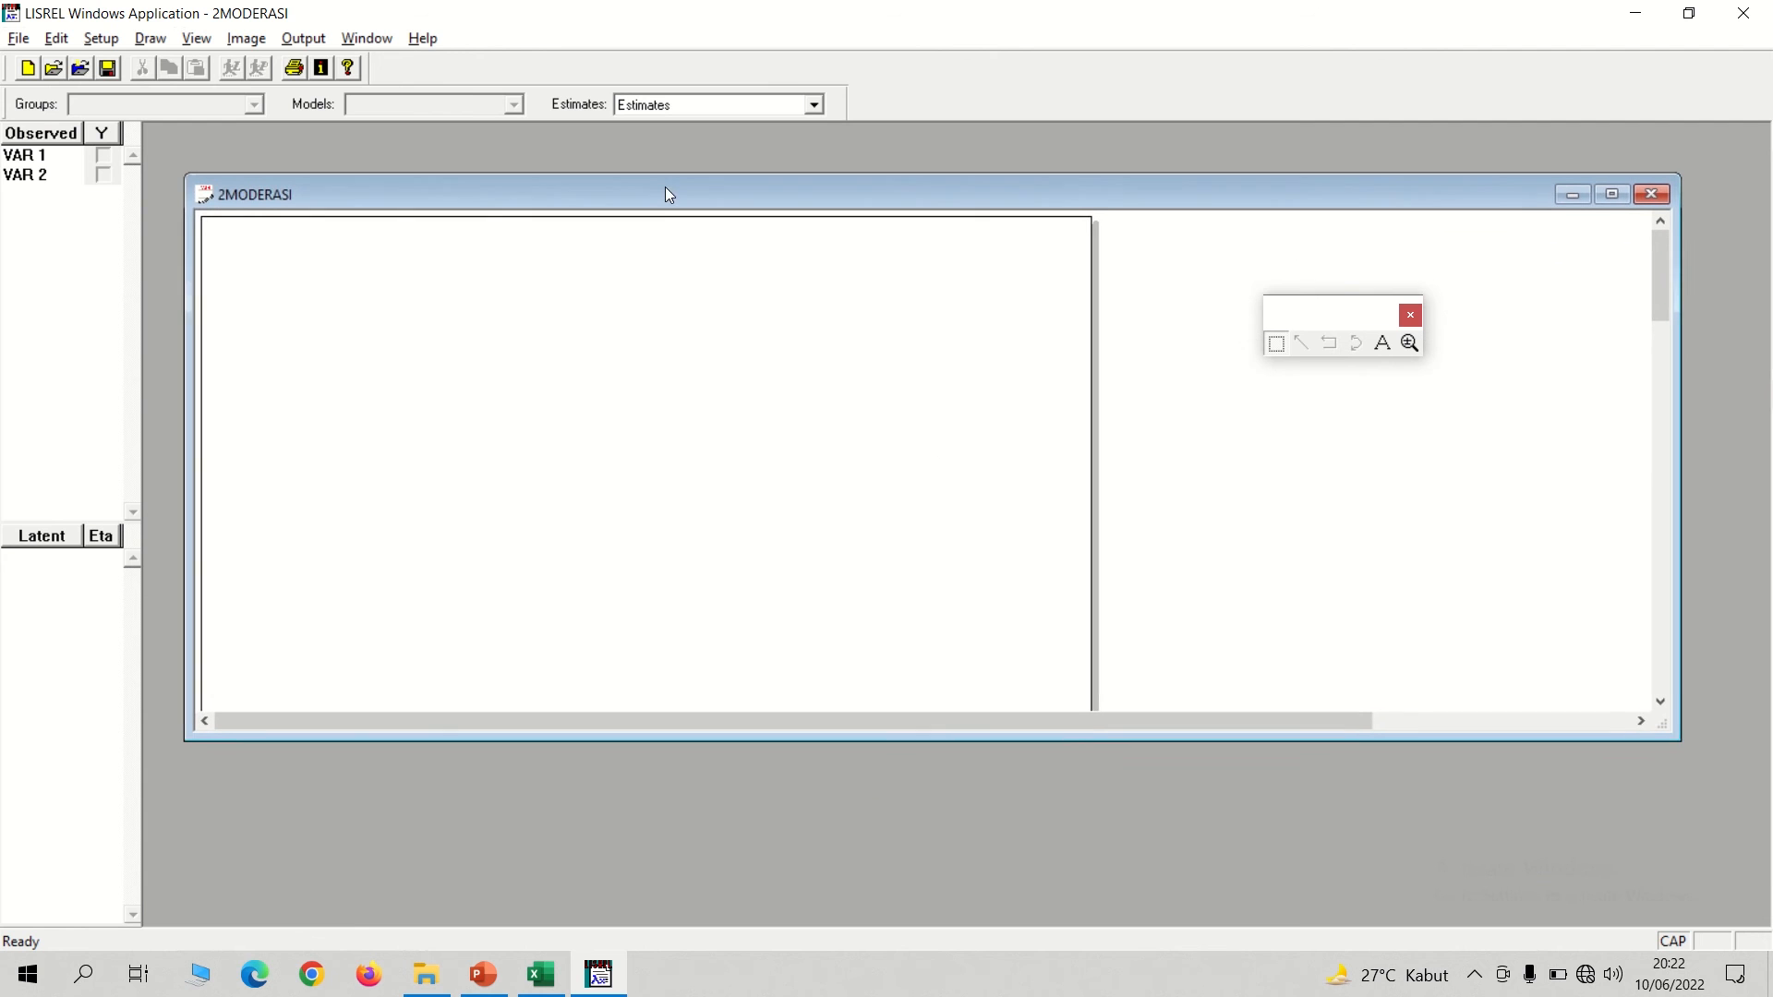
Read the observed variables for the path diagram from the PRELIS system file 2MODERASI.psf.
{"action": "left_click", "coordinate": [99, 39]}
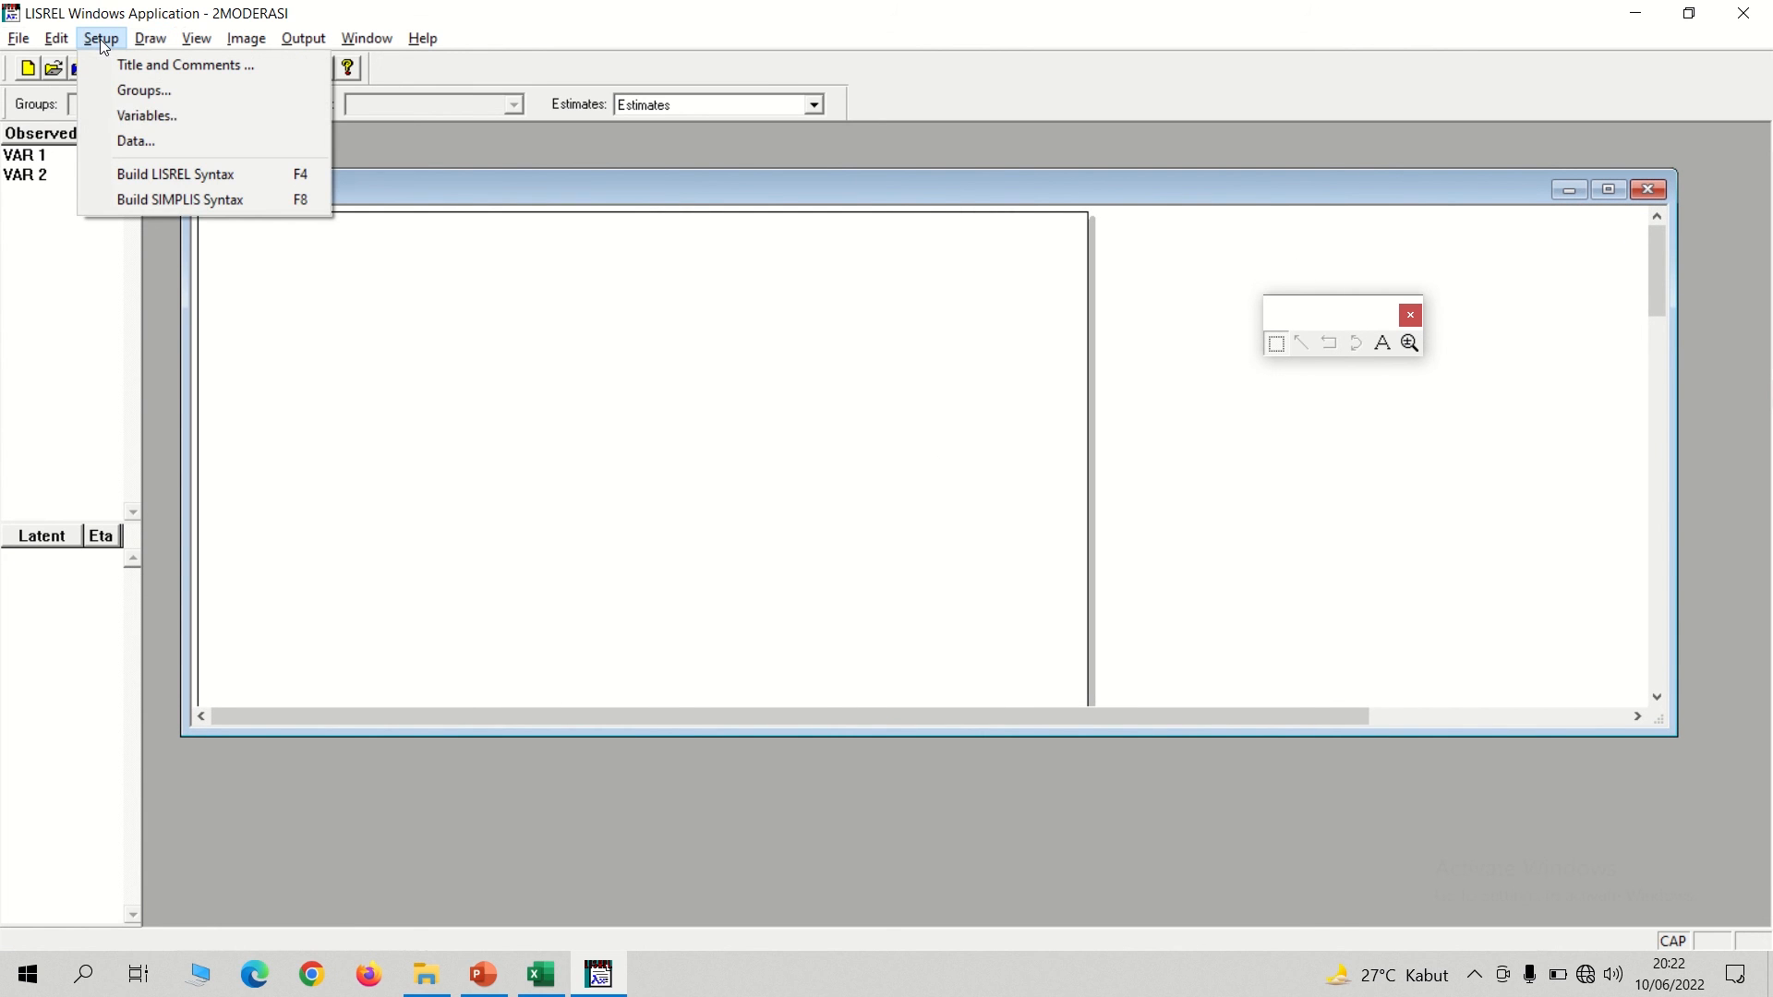
{"action": "left_click", "coordinate": [131, 115]}
{"action": "left_click", "coordinate": [718, 536]}
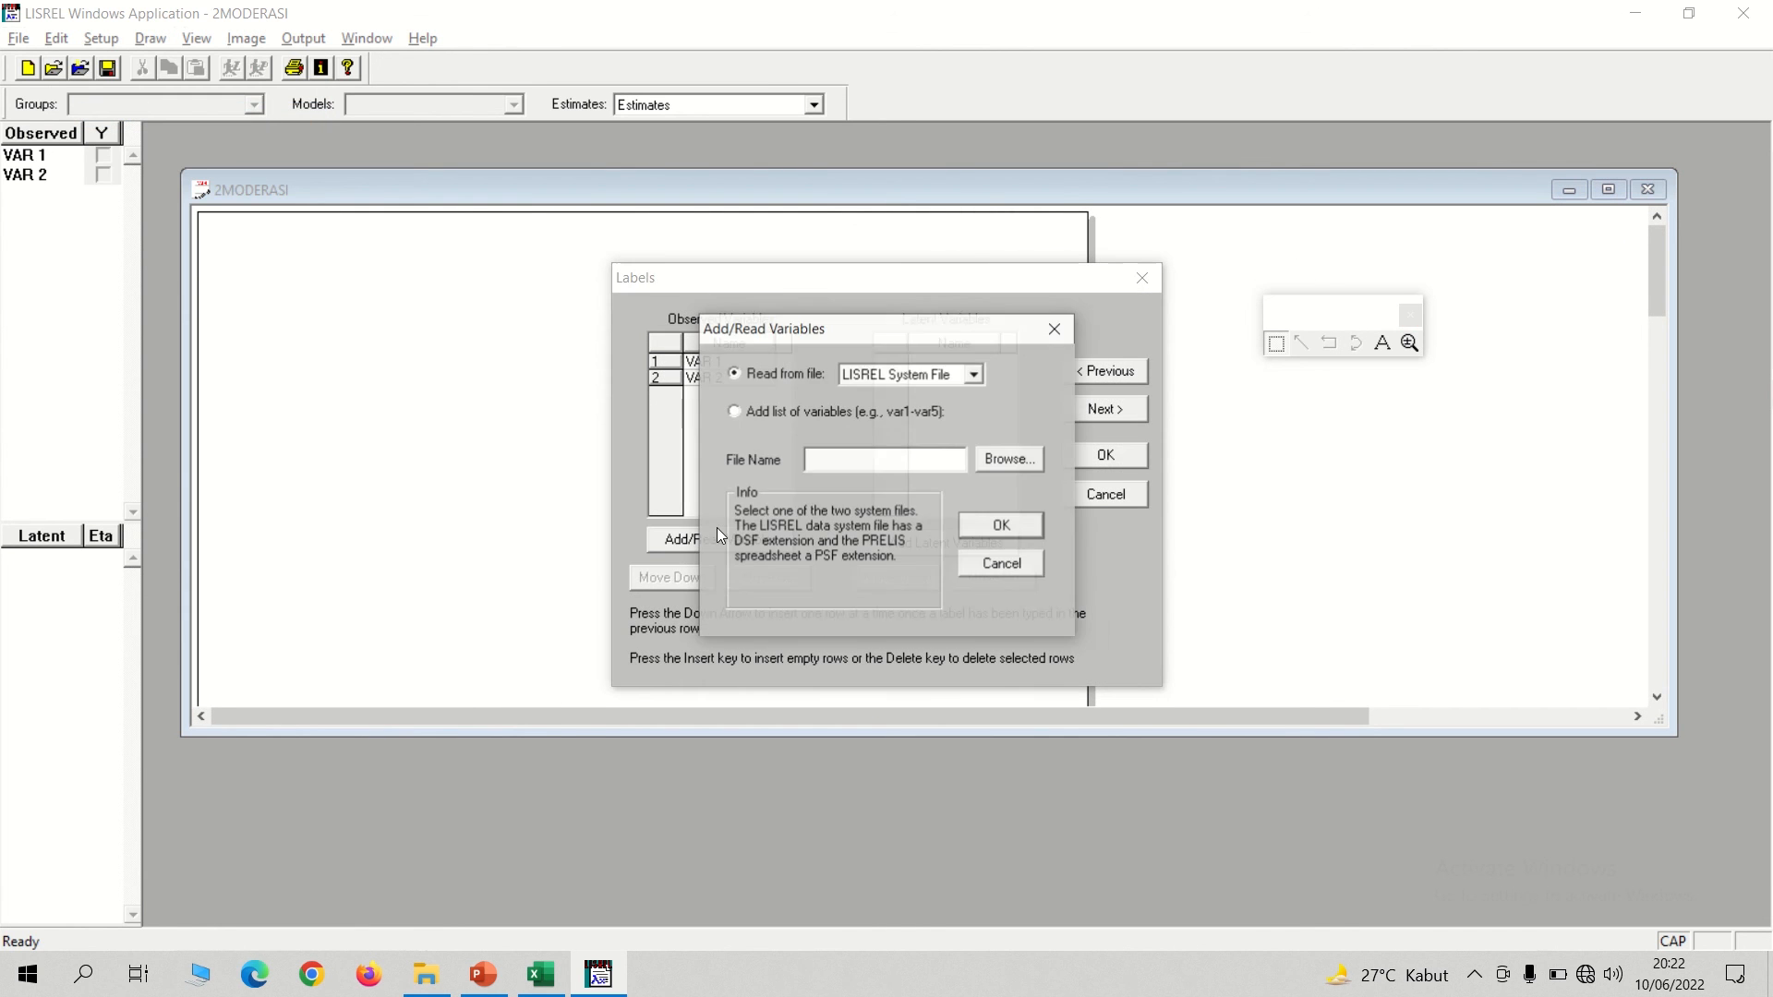
{"action": "left_click", "coordinate": [923, 375]}
{"action": "left_click", "coordinate": [879, 411]}
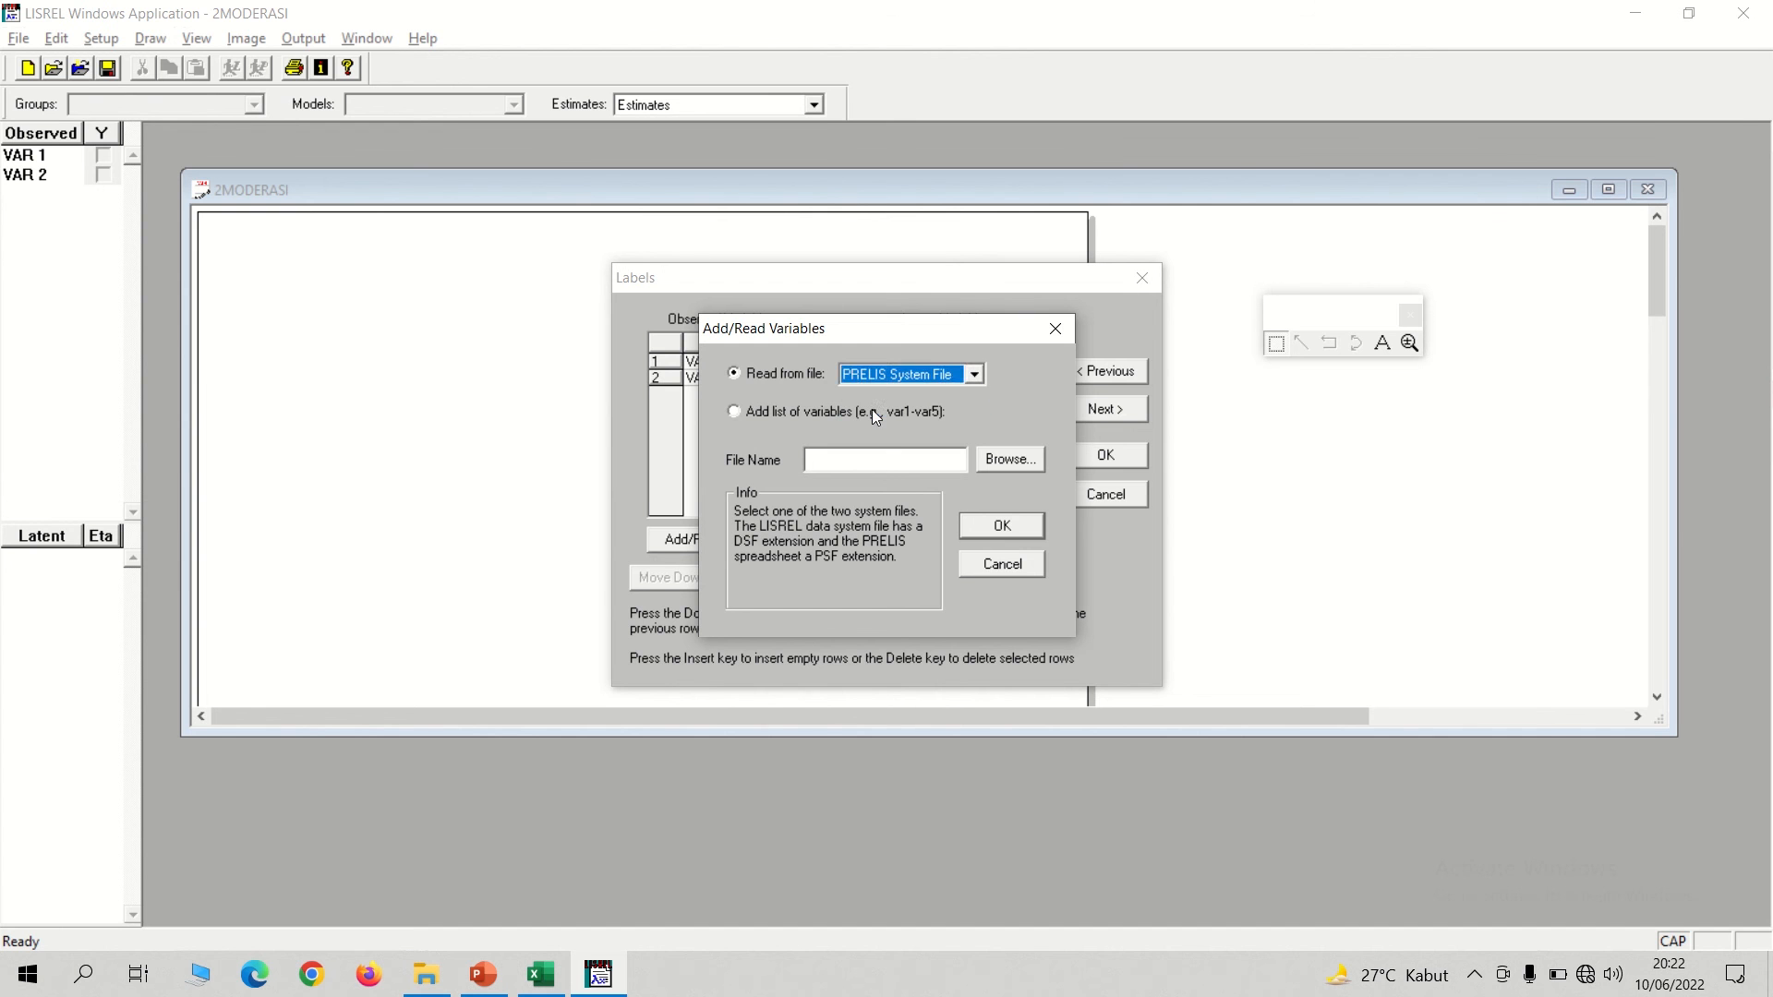
{"action": "left_click", "coordinate": [1000, 465]}
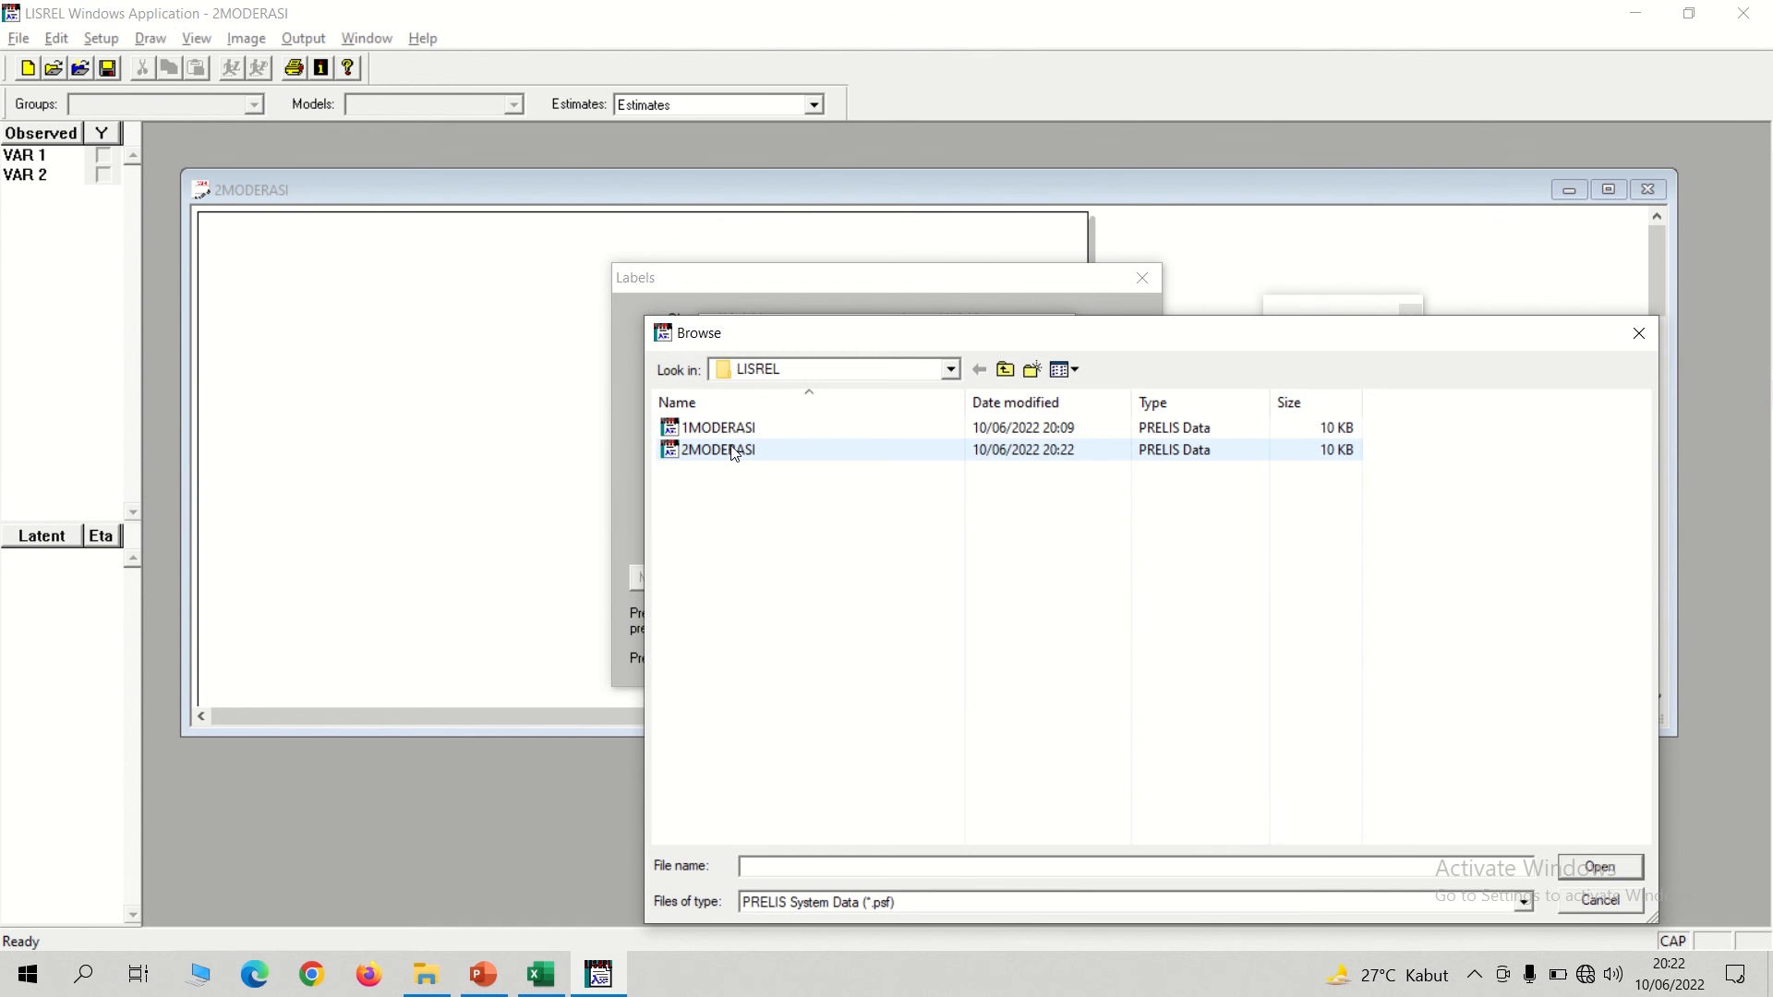
{"action": "double_click", "coordinate": [732, 449]}
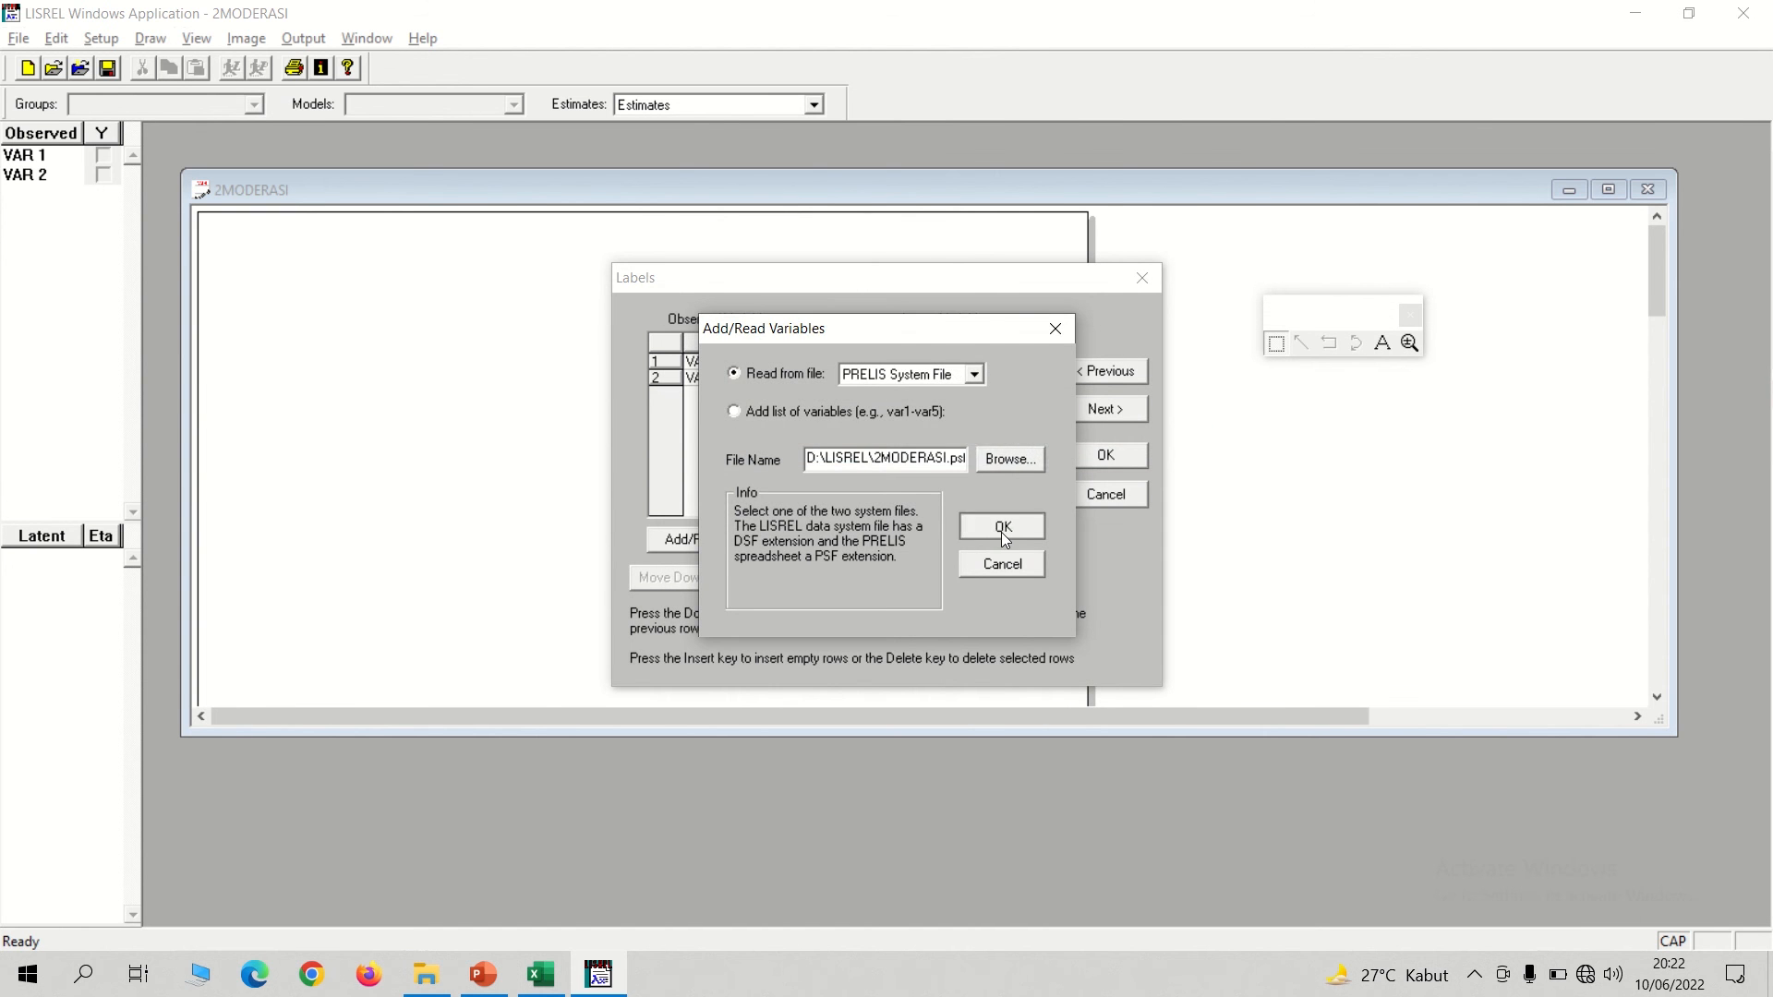
{"action": "left_click", "coordinate": [1001, 530]}
Add the latent variables KEP, KP and LOY to the path diagram.
{"action": "left_click", "coordinate": [940, 544]}
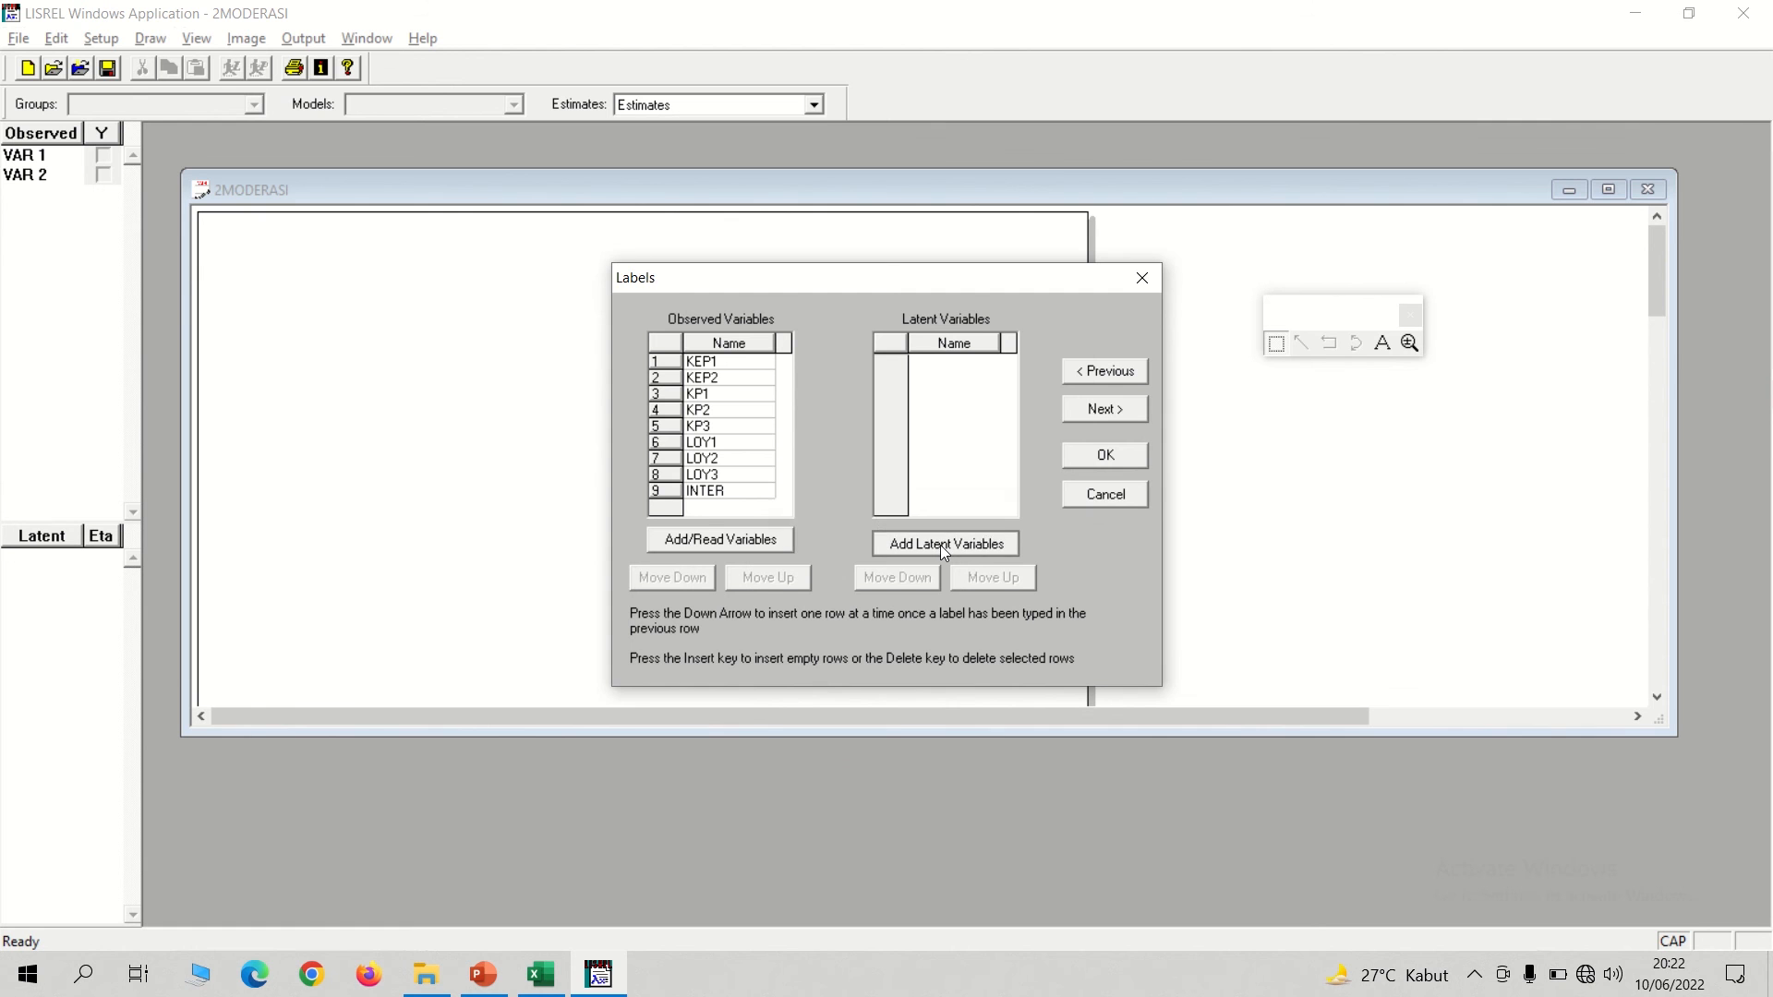
{"action": "type", "text": "KEP"}
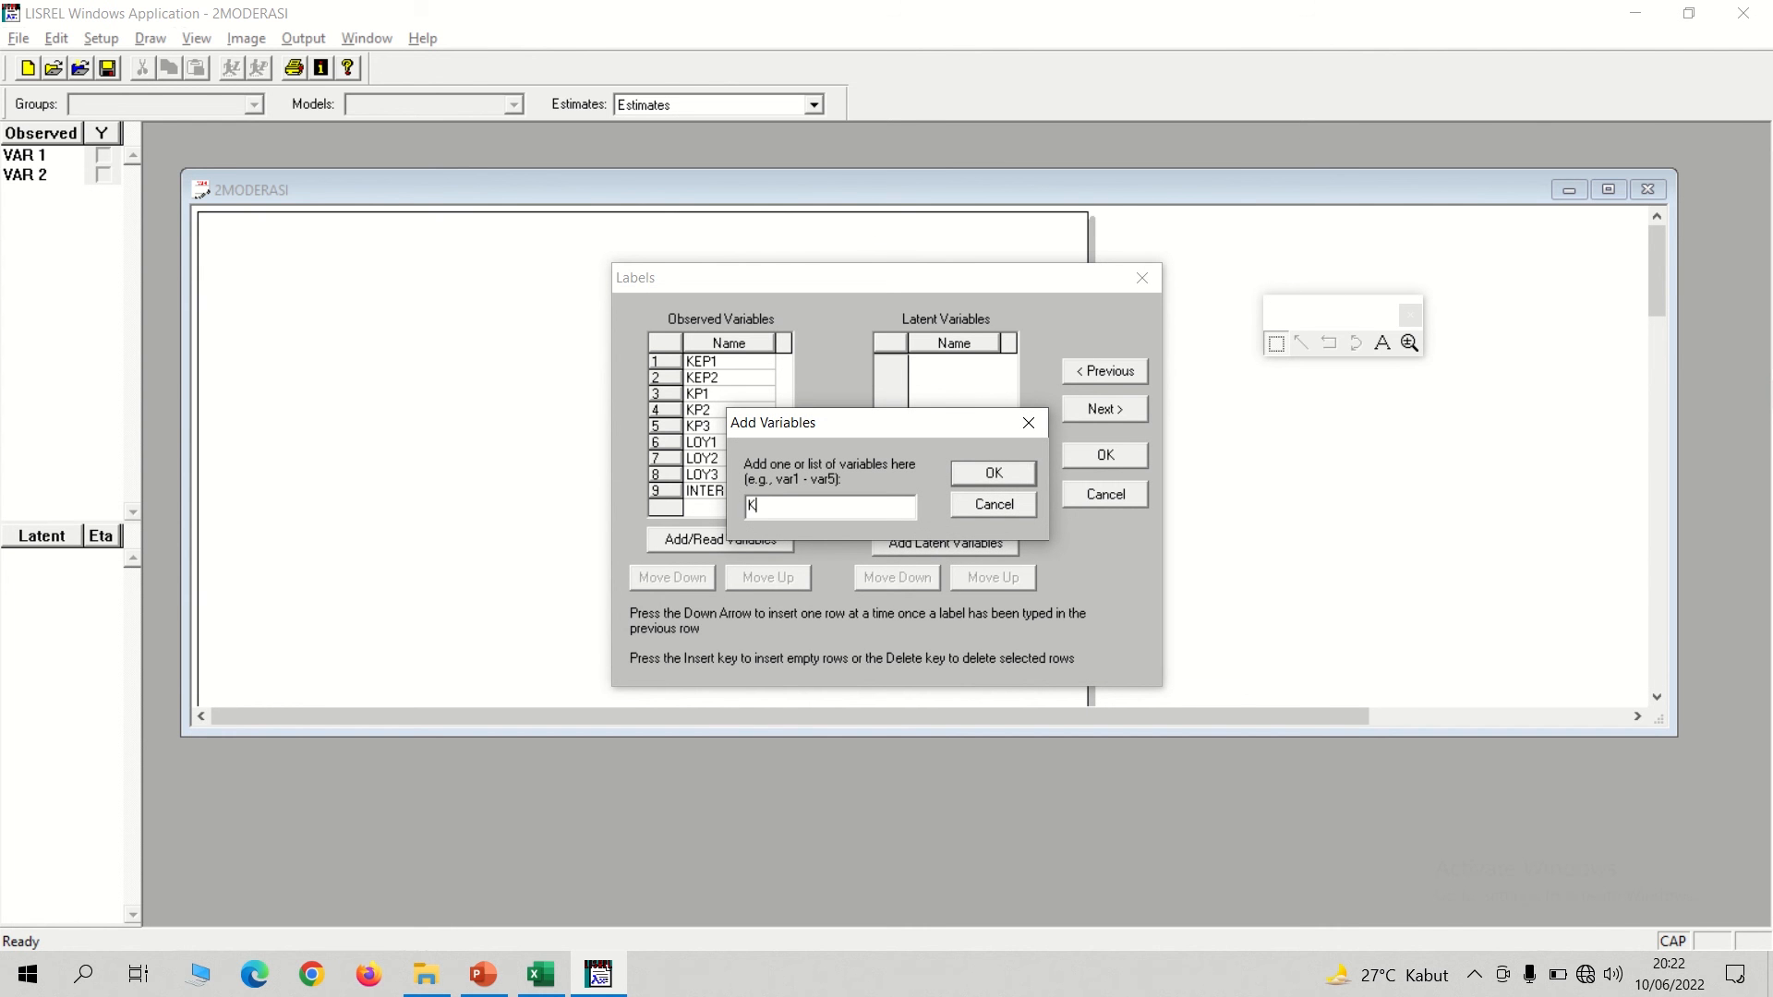
{"action": "left_click", "coordinate": [1005, 475]}
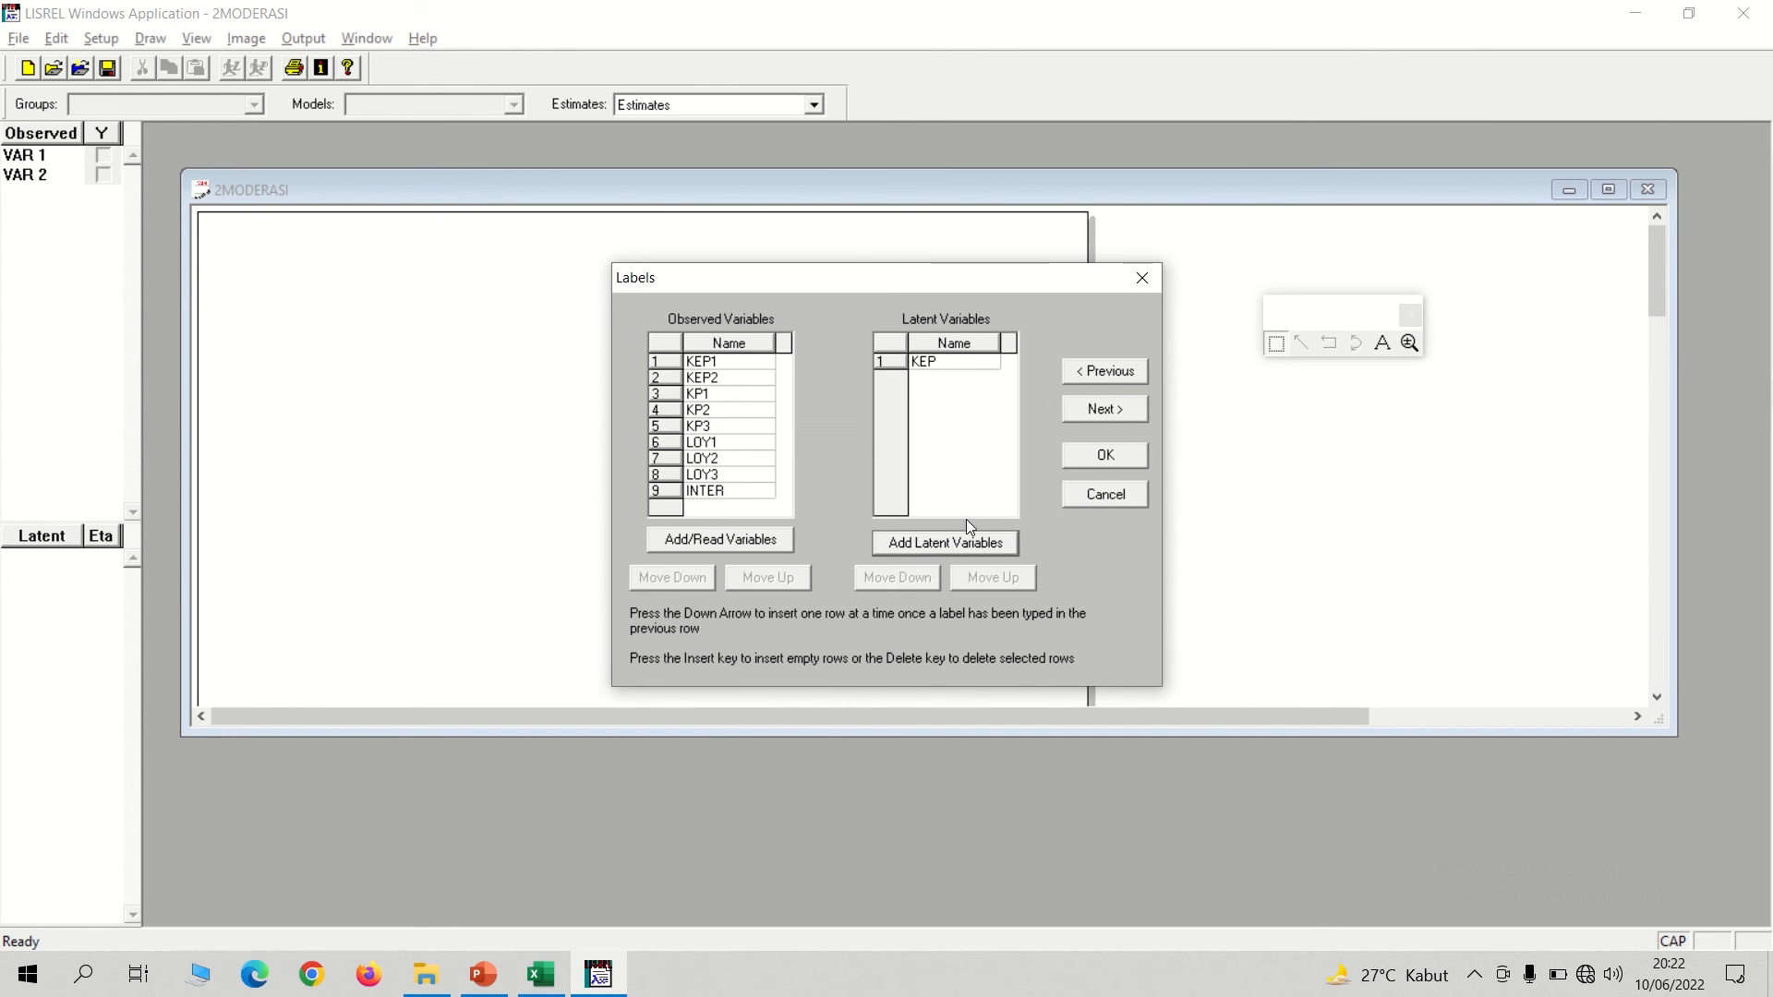
{"action": "left_click", "coordinate": [940, 547]}
{"action": "type", "text": "KP"}
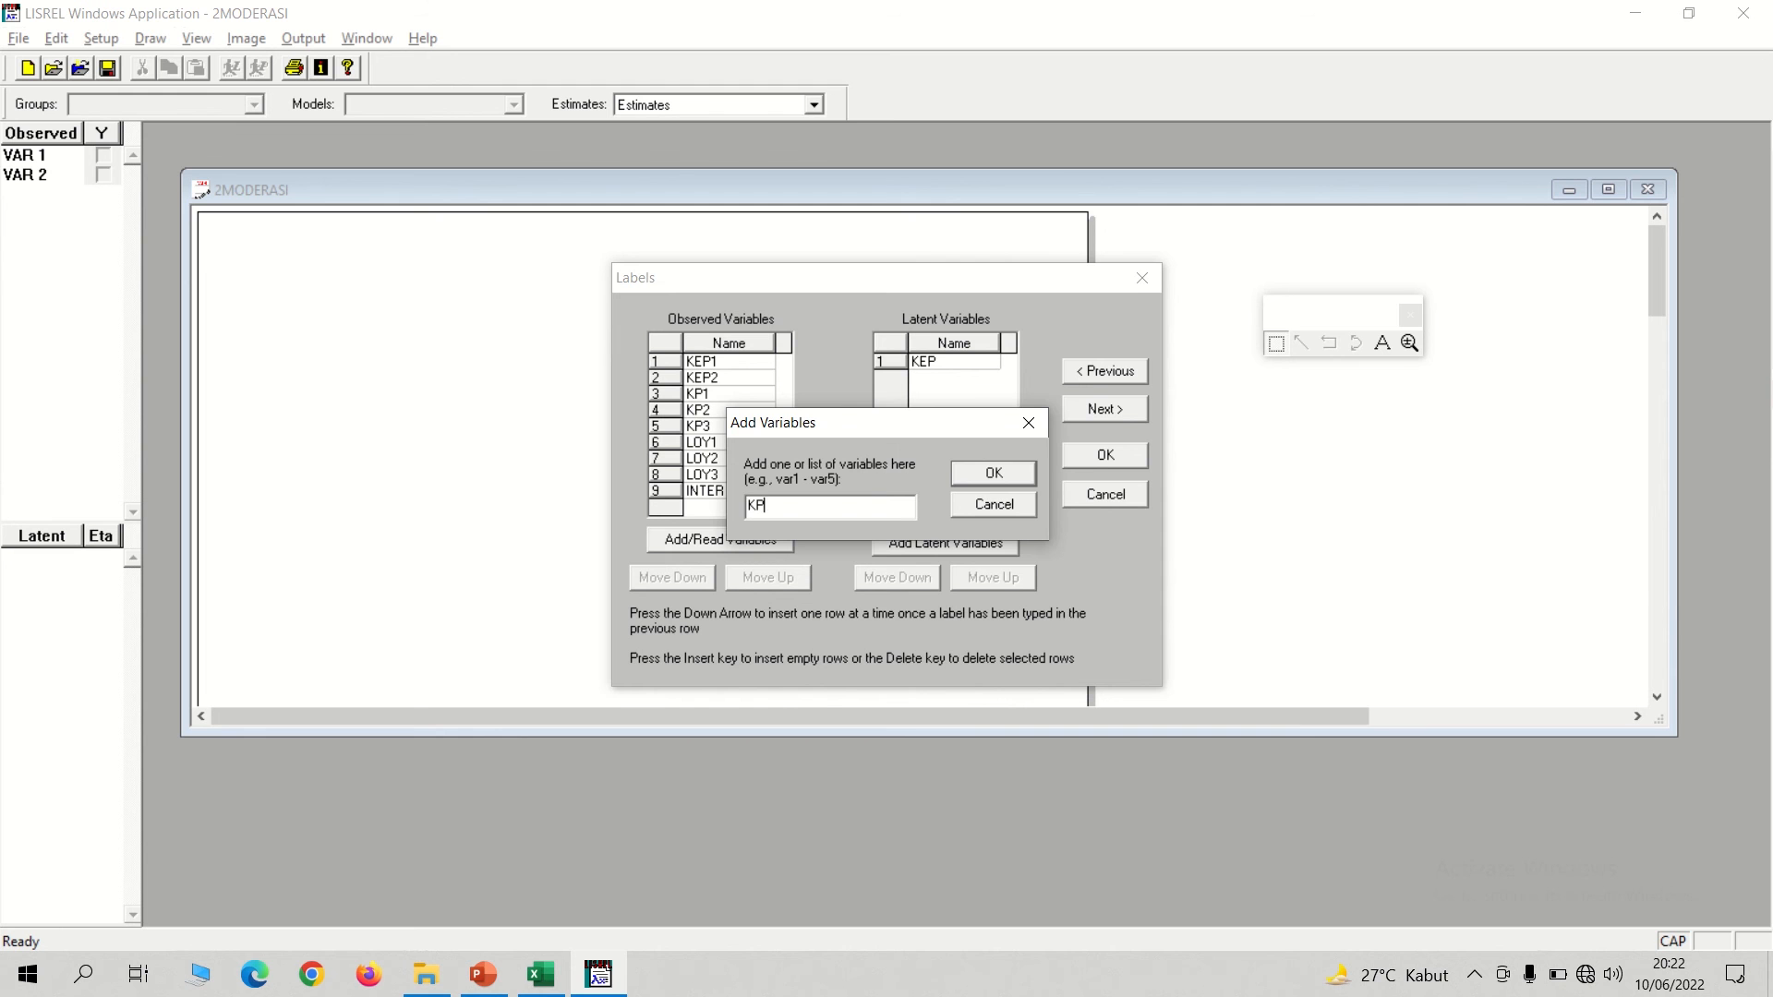
{"action": "left_click", "coordinate": [996, 475]}
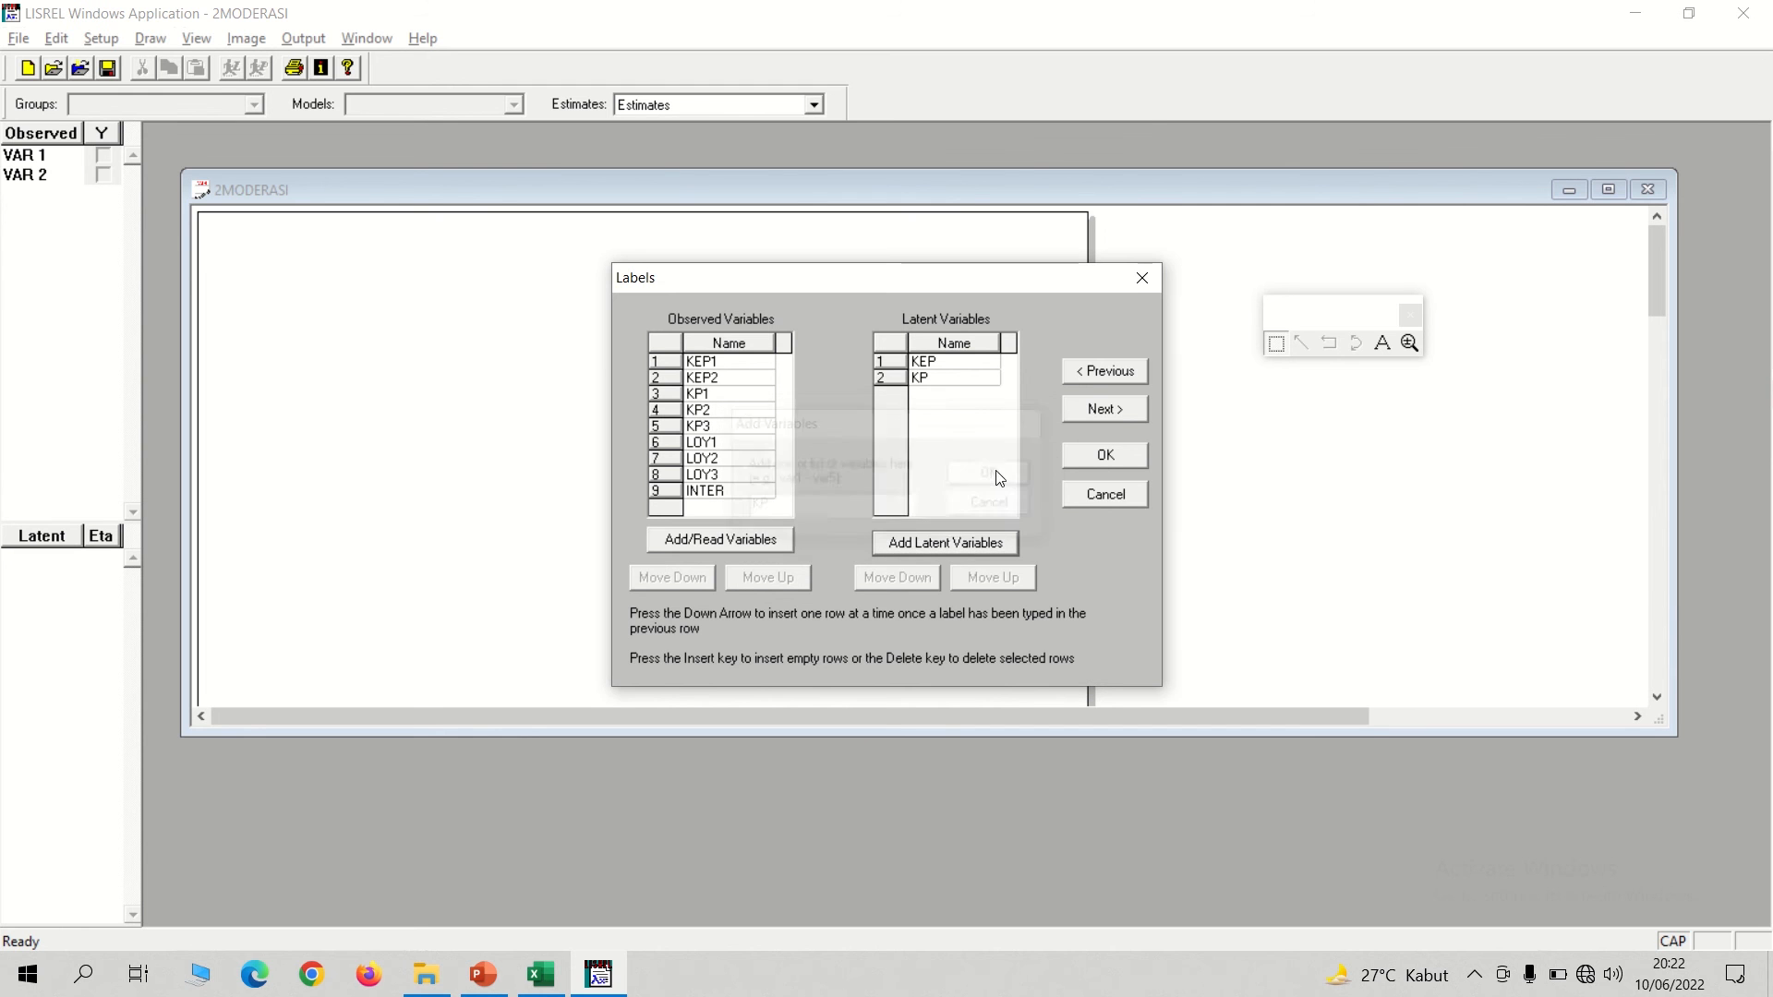
{"action": "left_click", "coordinate": [933, 549]}
{"action": "type", "text": "LOY"}
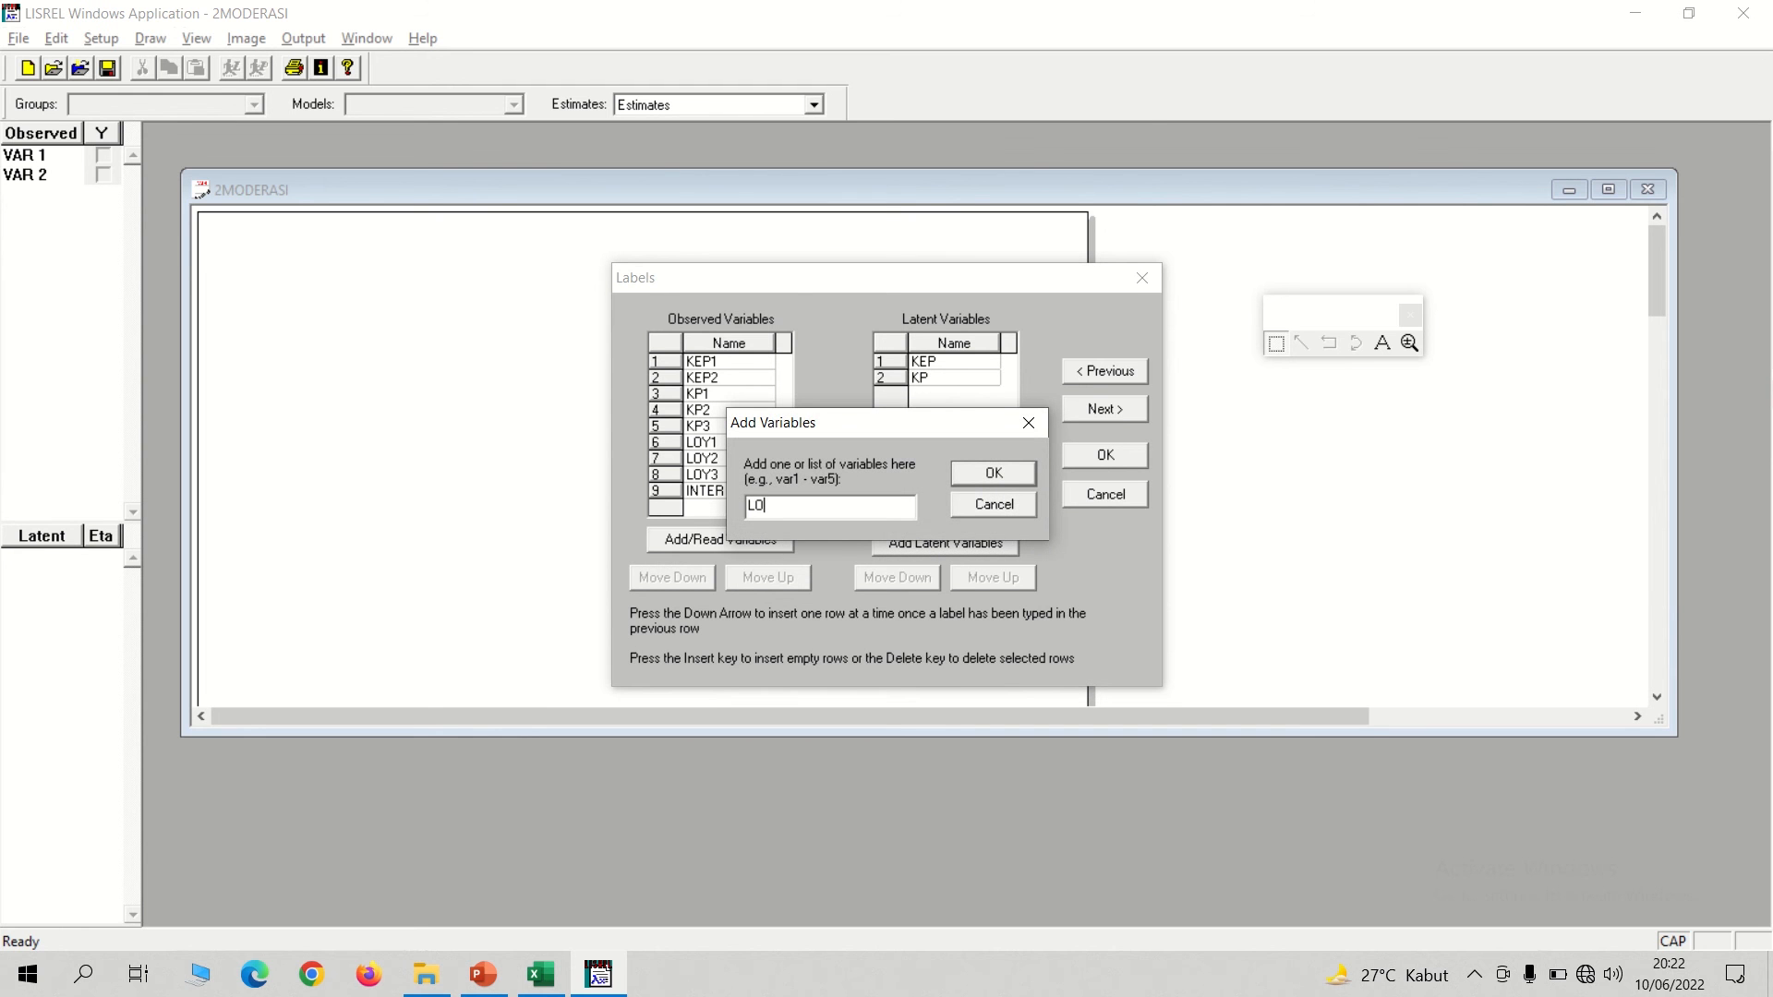
{"action": "left_click", "coordinate": [961, 474]}
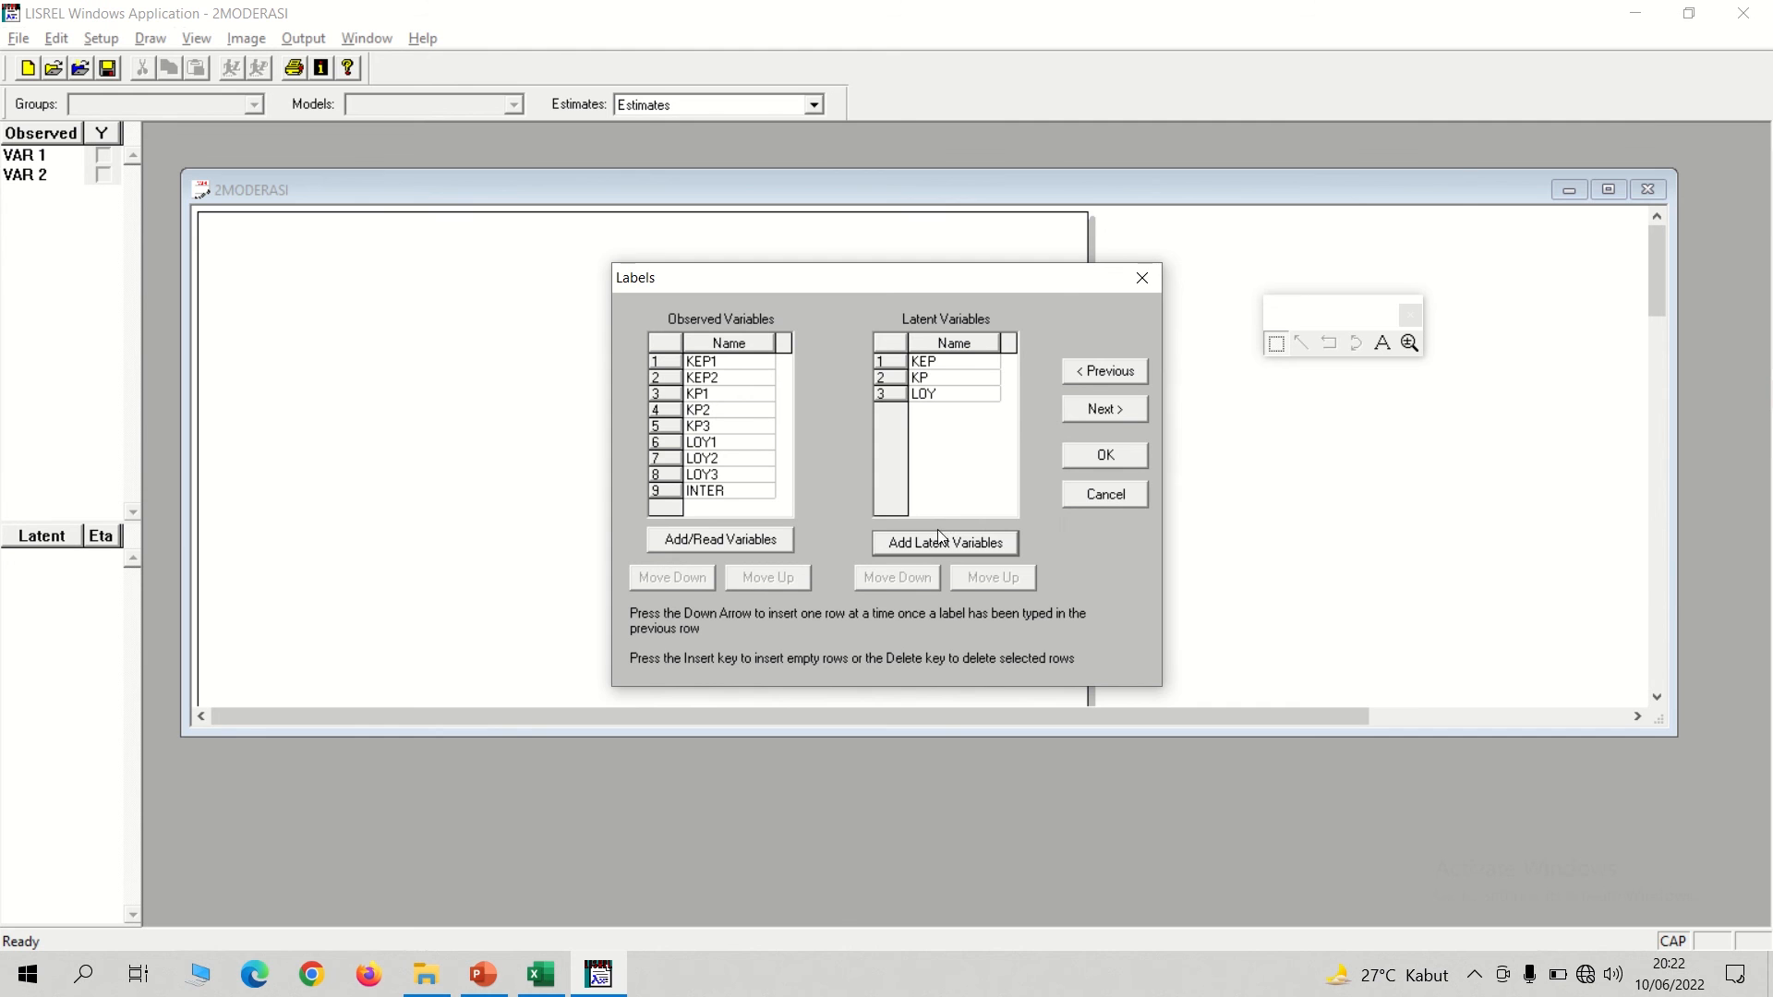
Add a fourth latent variable named EFEKMODERASI.
{"action": "left_click", "coordinate": [928, 545]}
{"action": "type", "text": "I"}
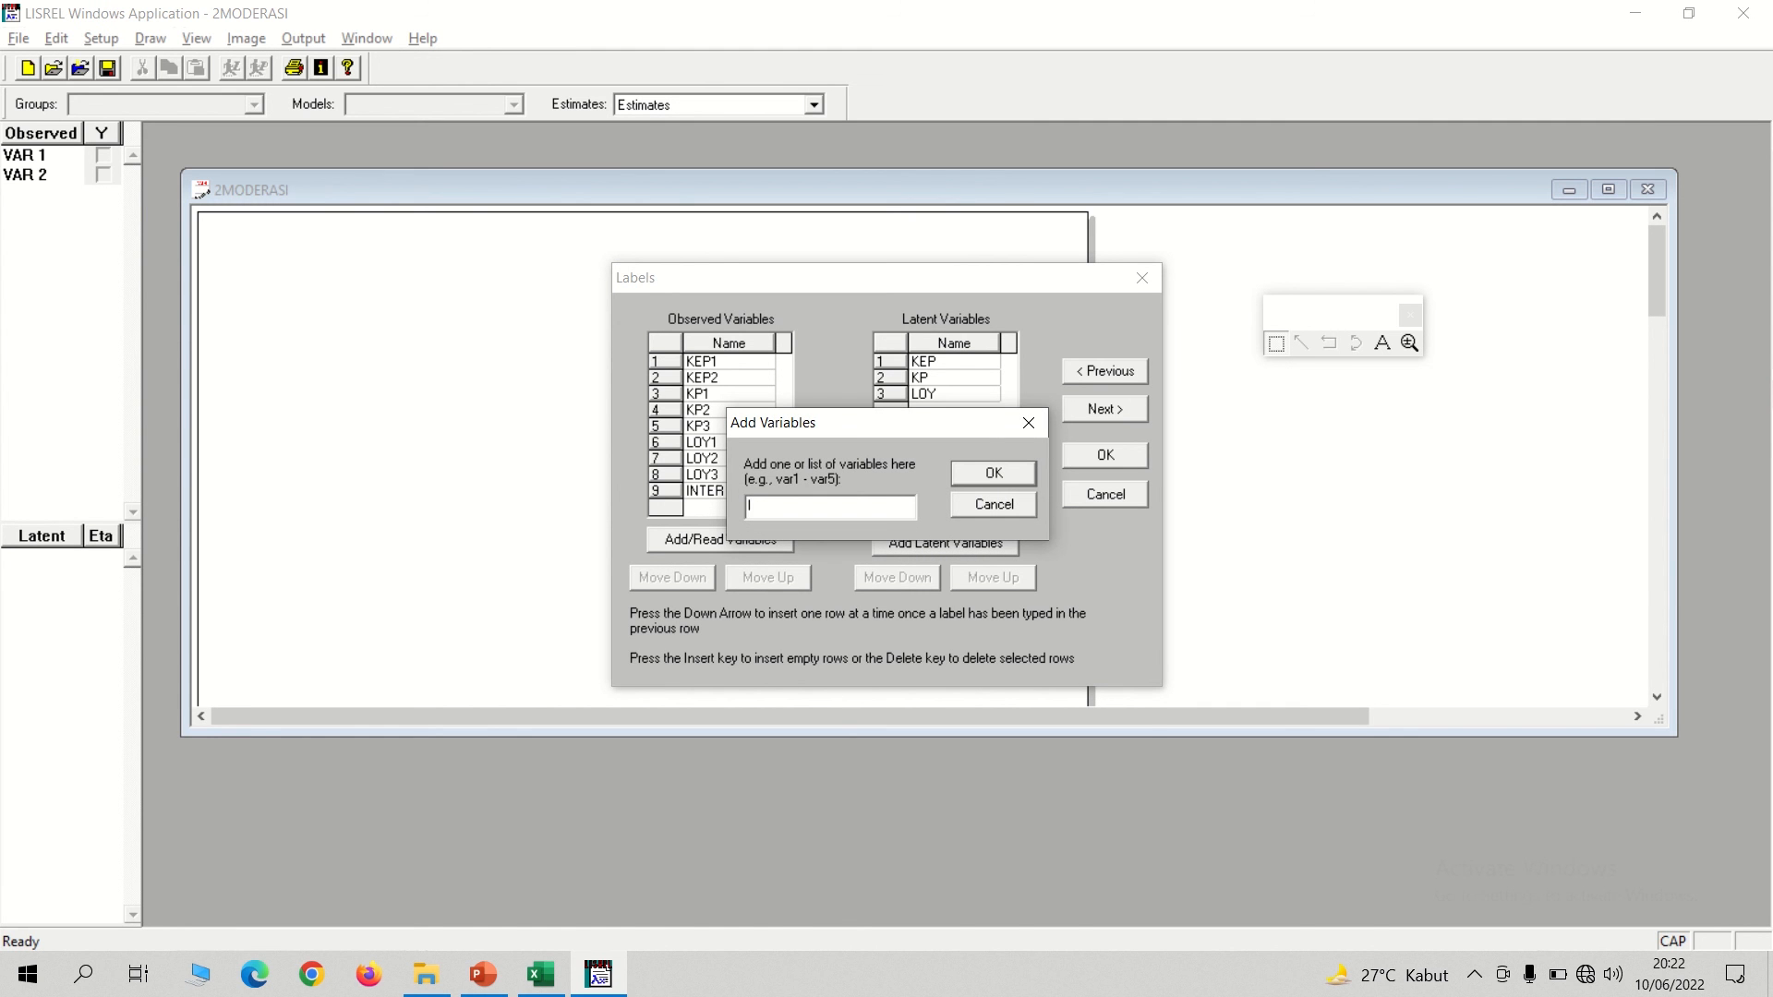
{"action": "type", "text": "EFEKMODERASI"}
{"action": "left_click", "coordinate": [1005, 473]}
Continue to the data settings, set the number of observations to 100, and confirm the setup.
{"action": "left_click", "coordinate": [1105, 406]}
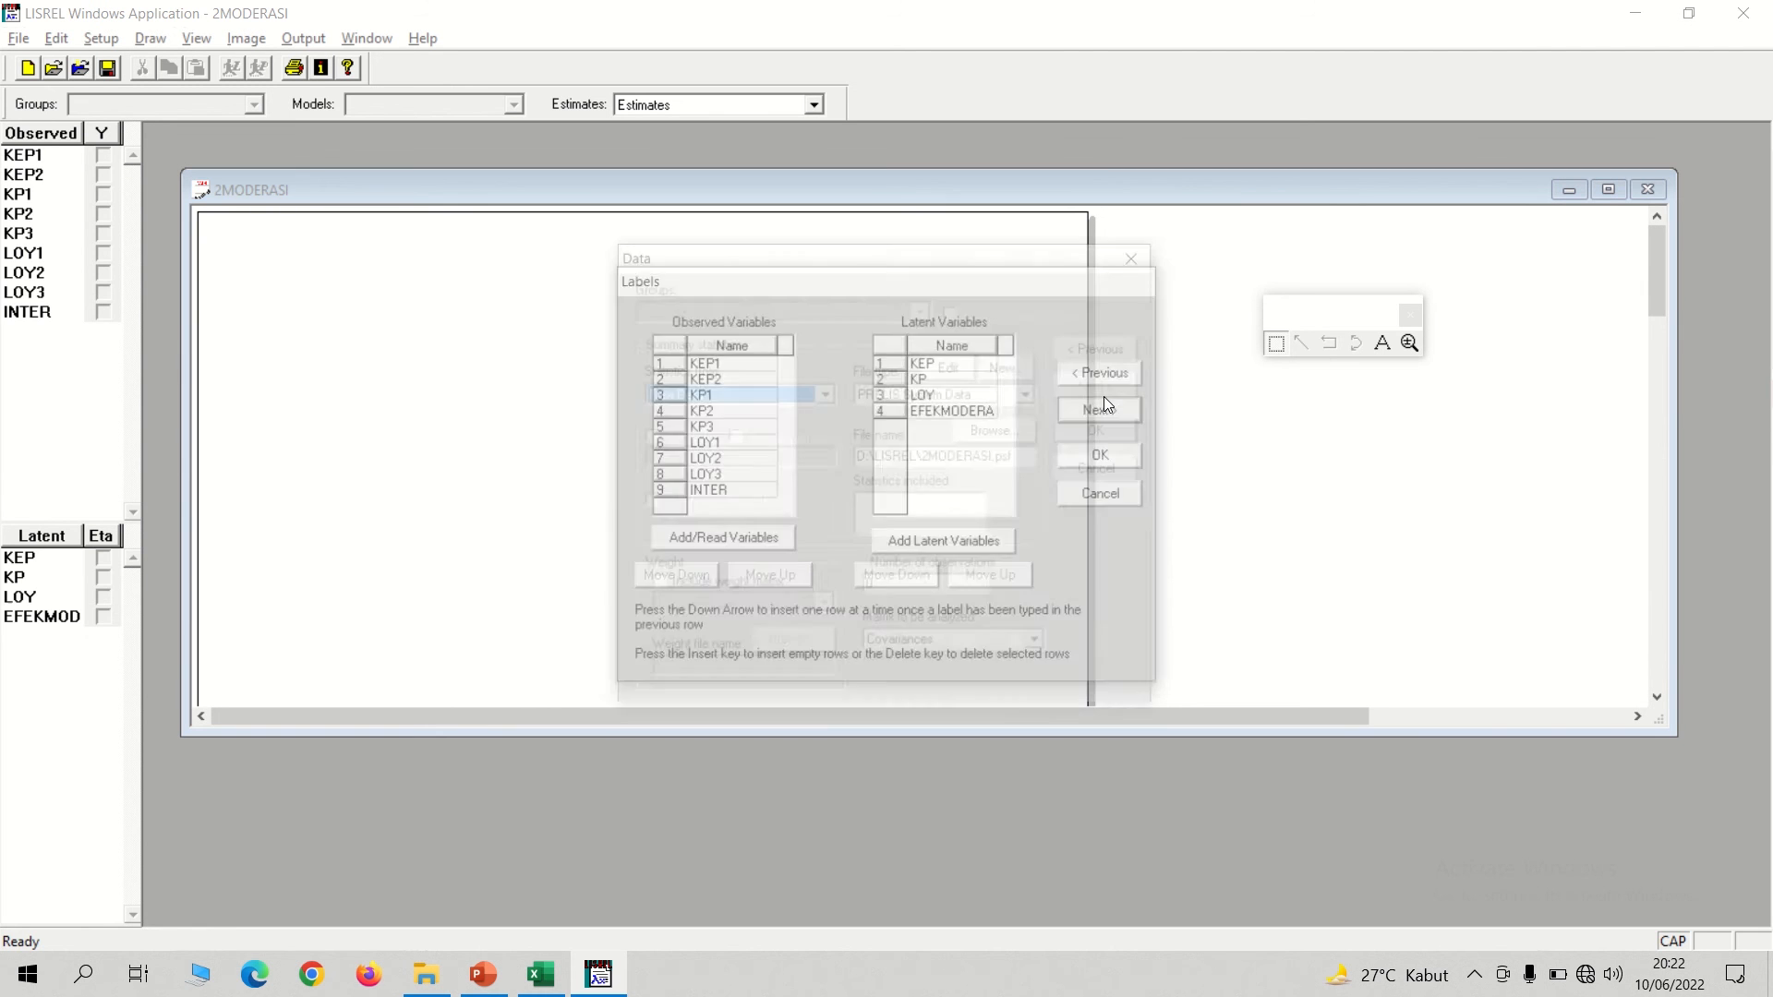
{"action": "left_click", "coordinate": [884, 590]}
{"action": "type", "text": "10"}
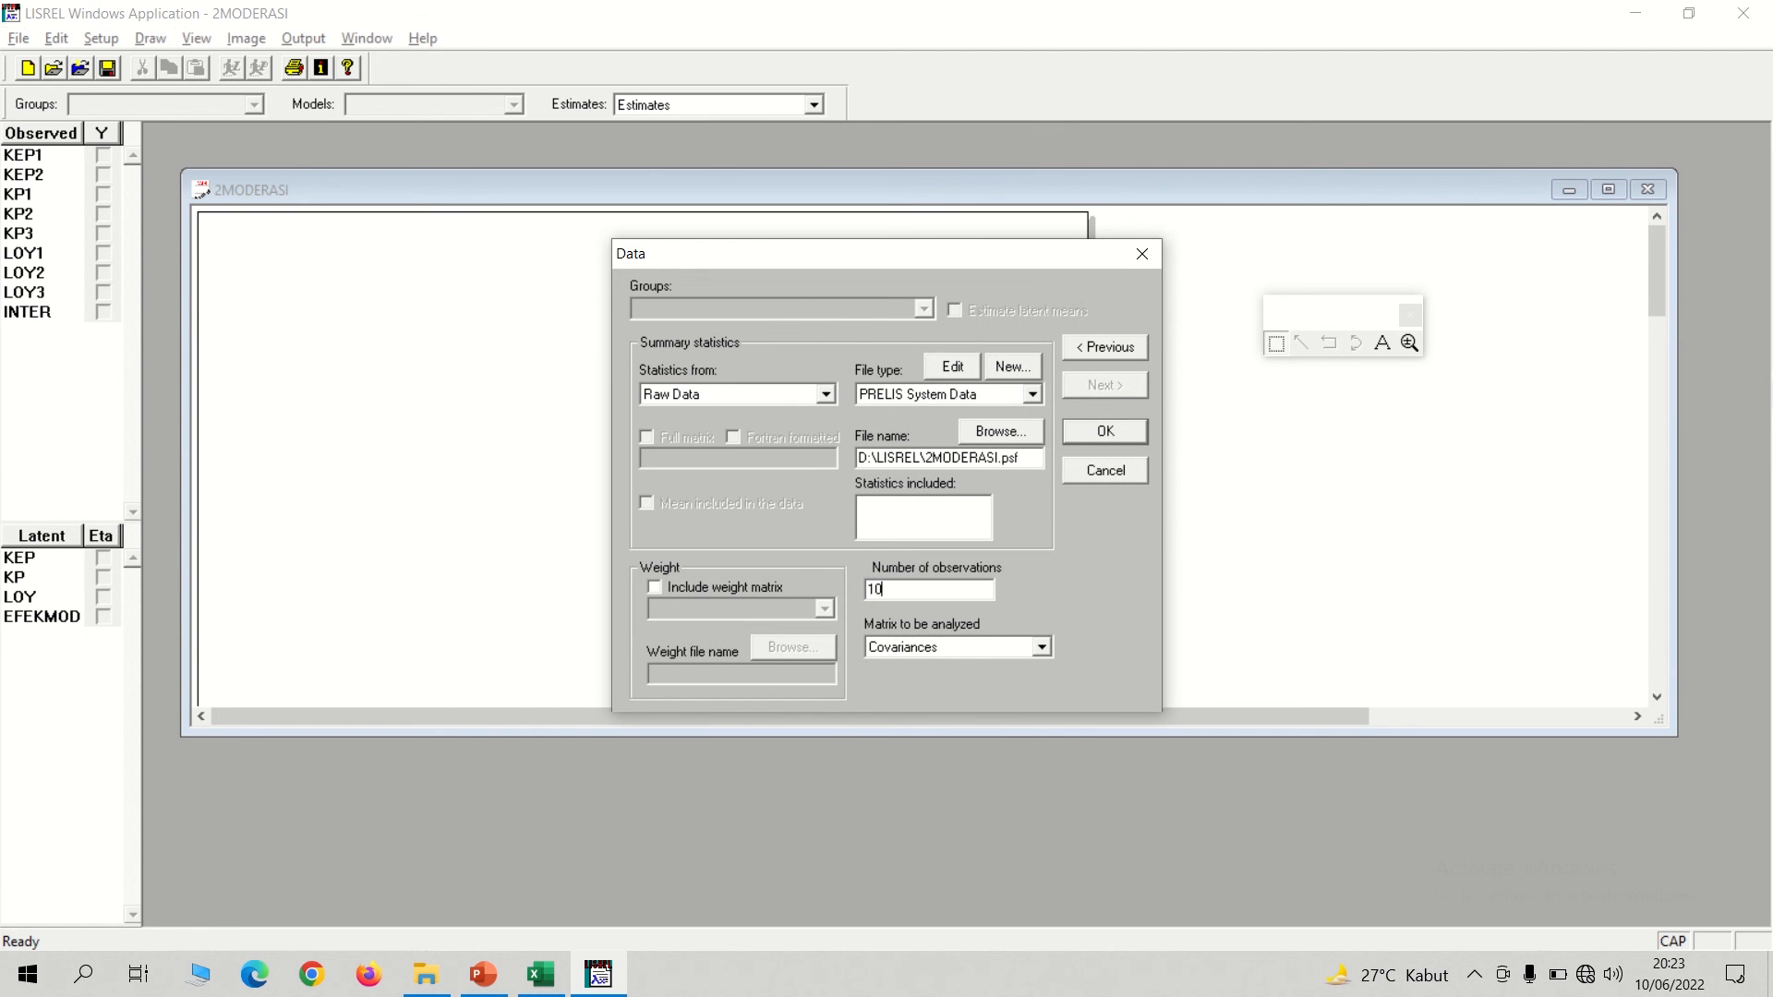
{"action": "type", "text": "0"}
{"action": "left_click", "coordinate": [1105, 435]}
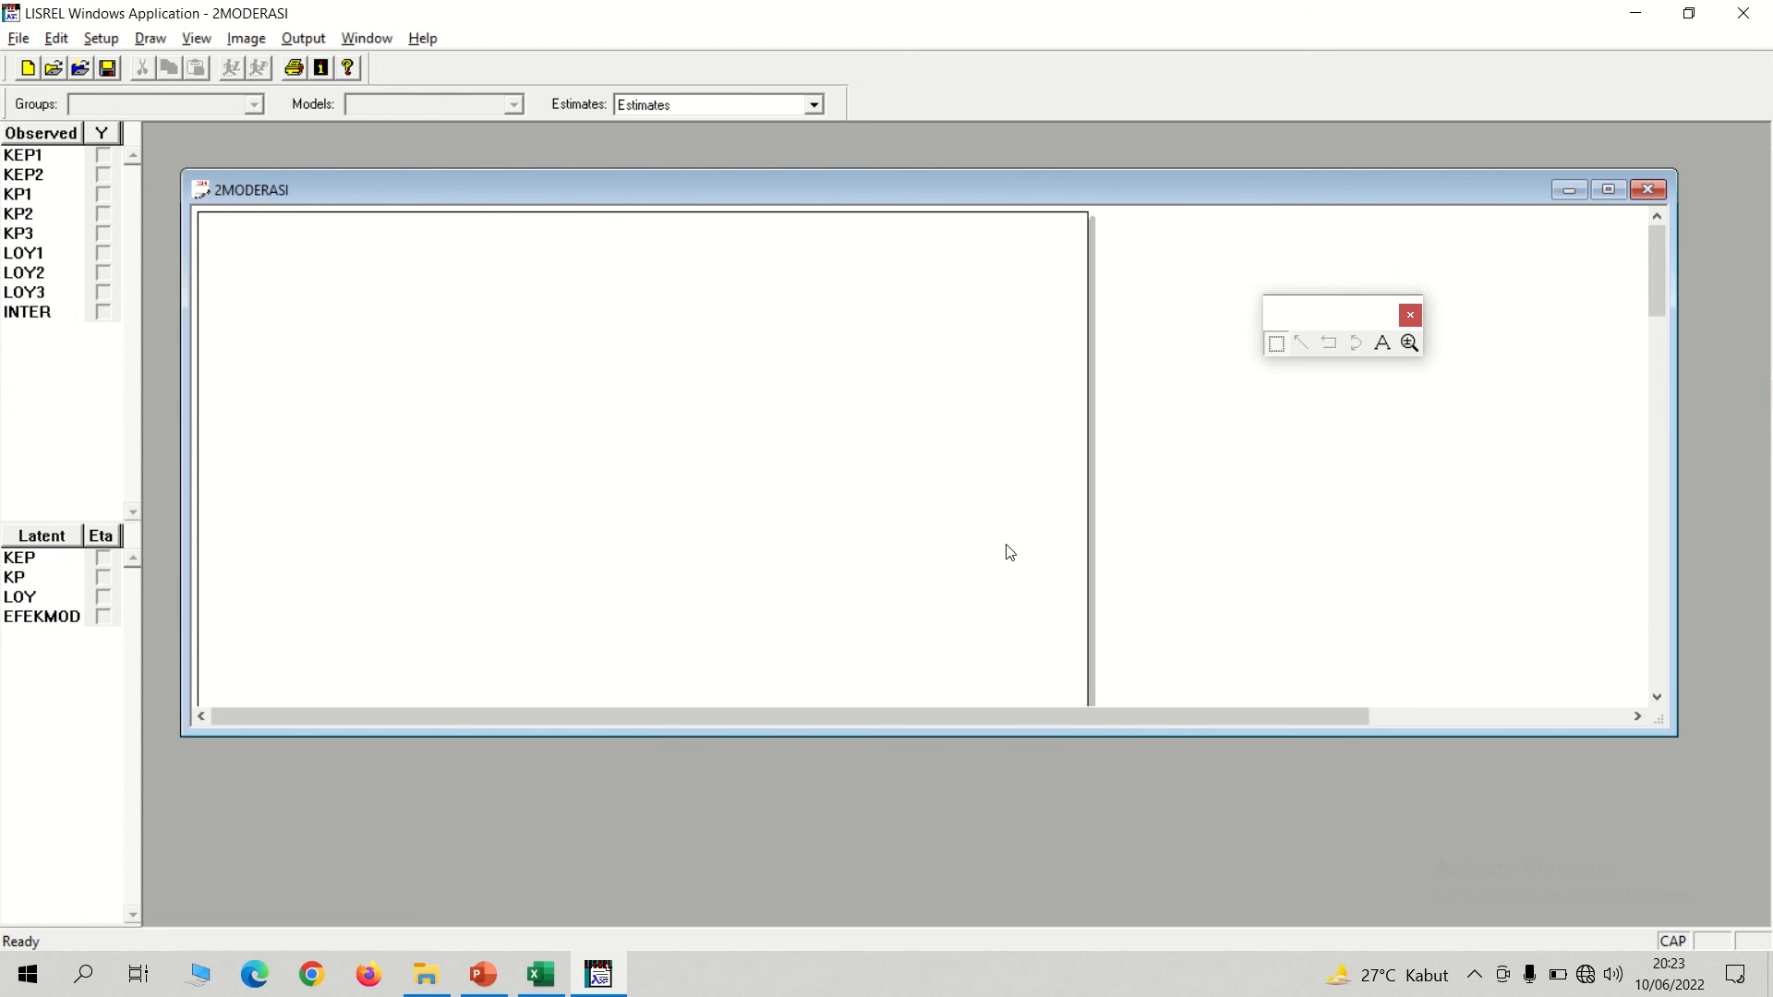
Build the SIMPLIS syntax, insert an empty line below Relationships, and enlarge the syntax window to show all variables.
{"action": "left_click", "coordinate": [100, 37]}
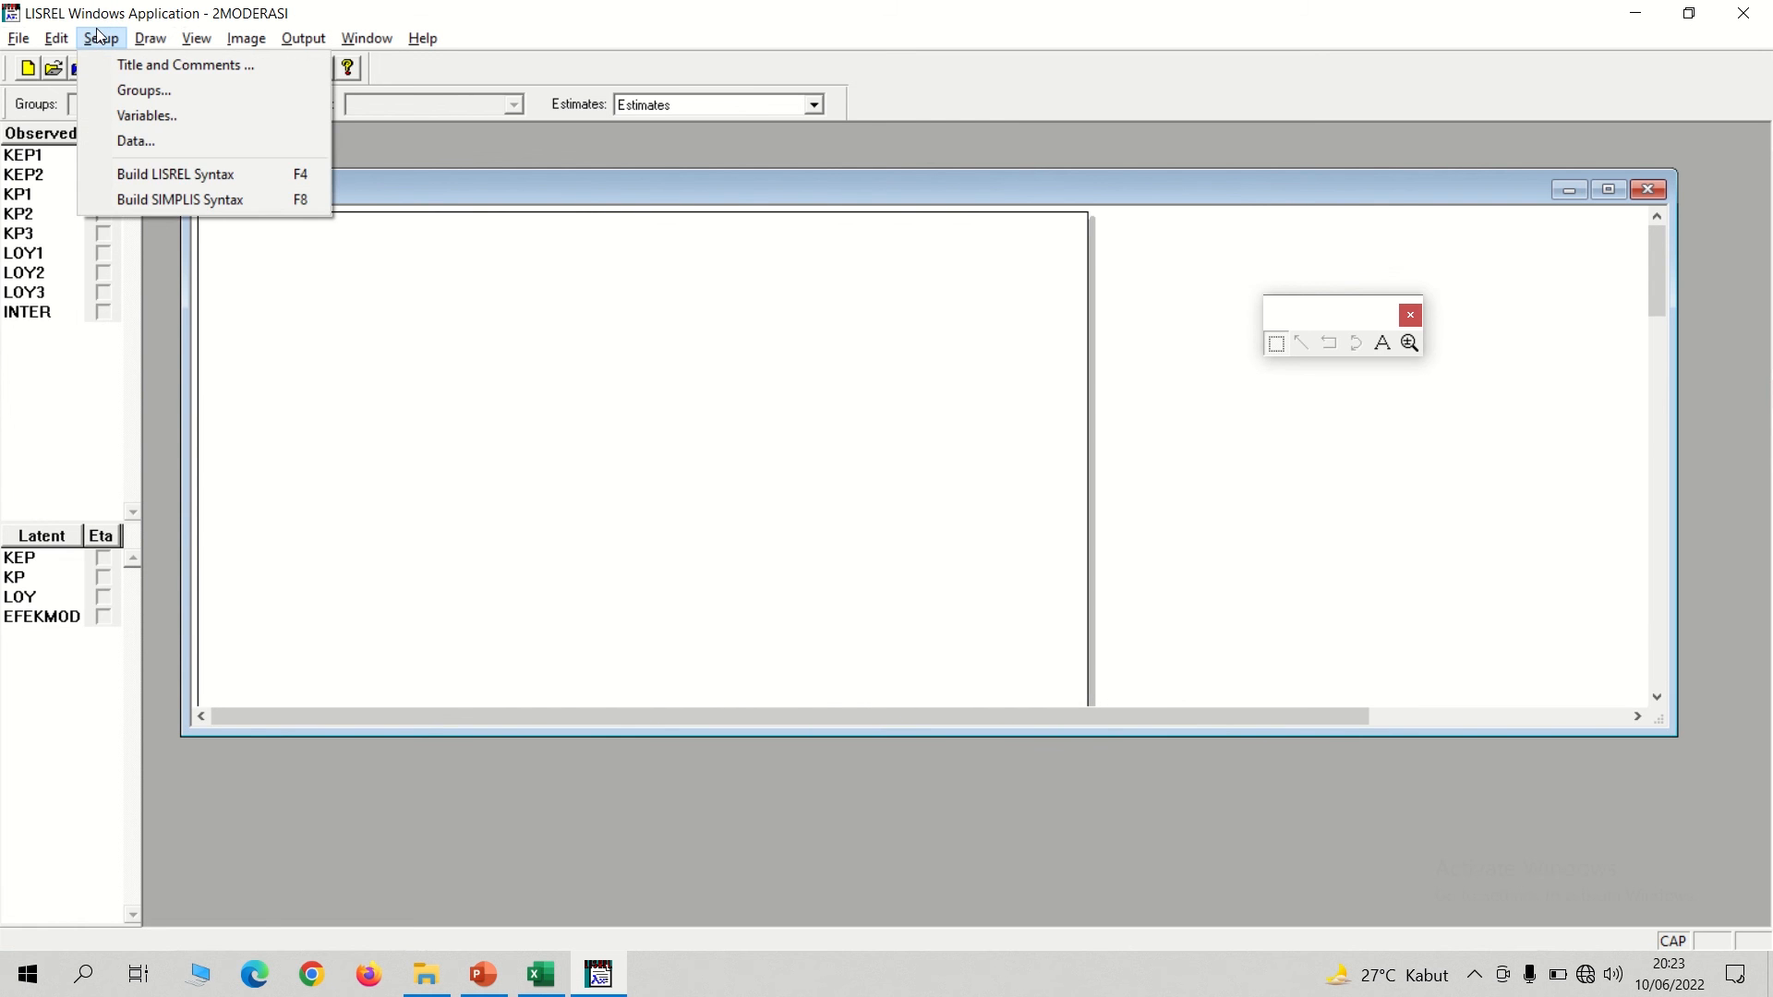
{"action": "left_click", "coordinate": [153, 200]}
{"action": "left_click", "coordinate": [356, 458]}
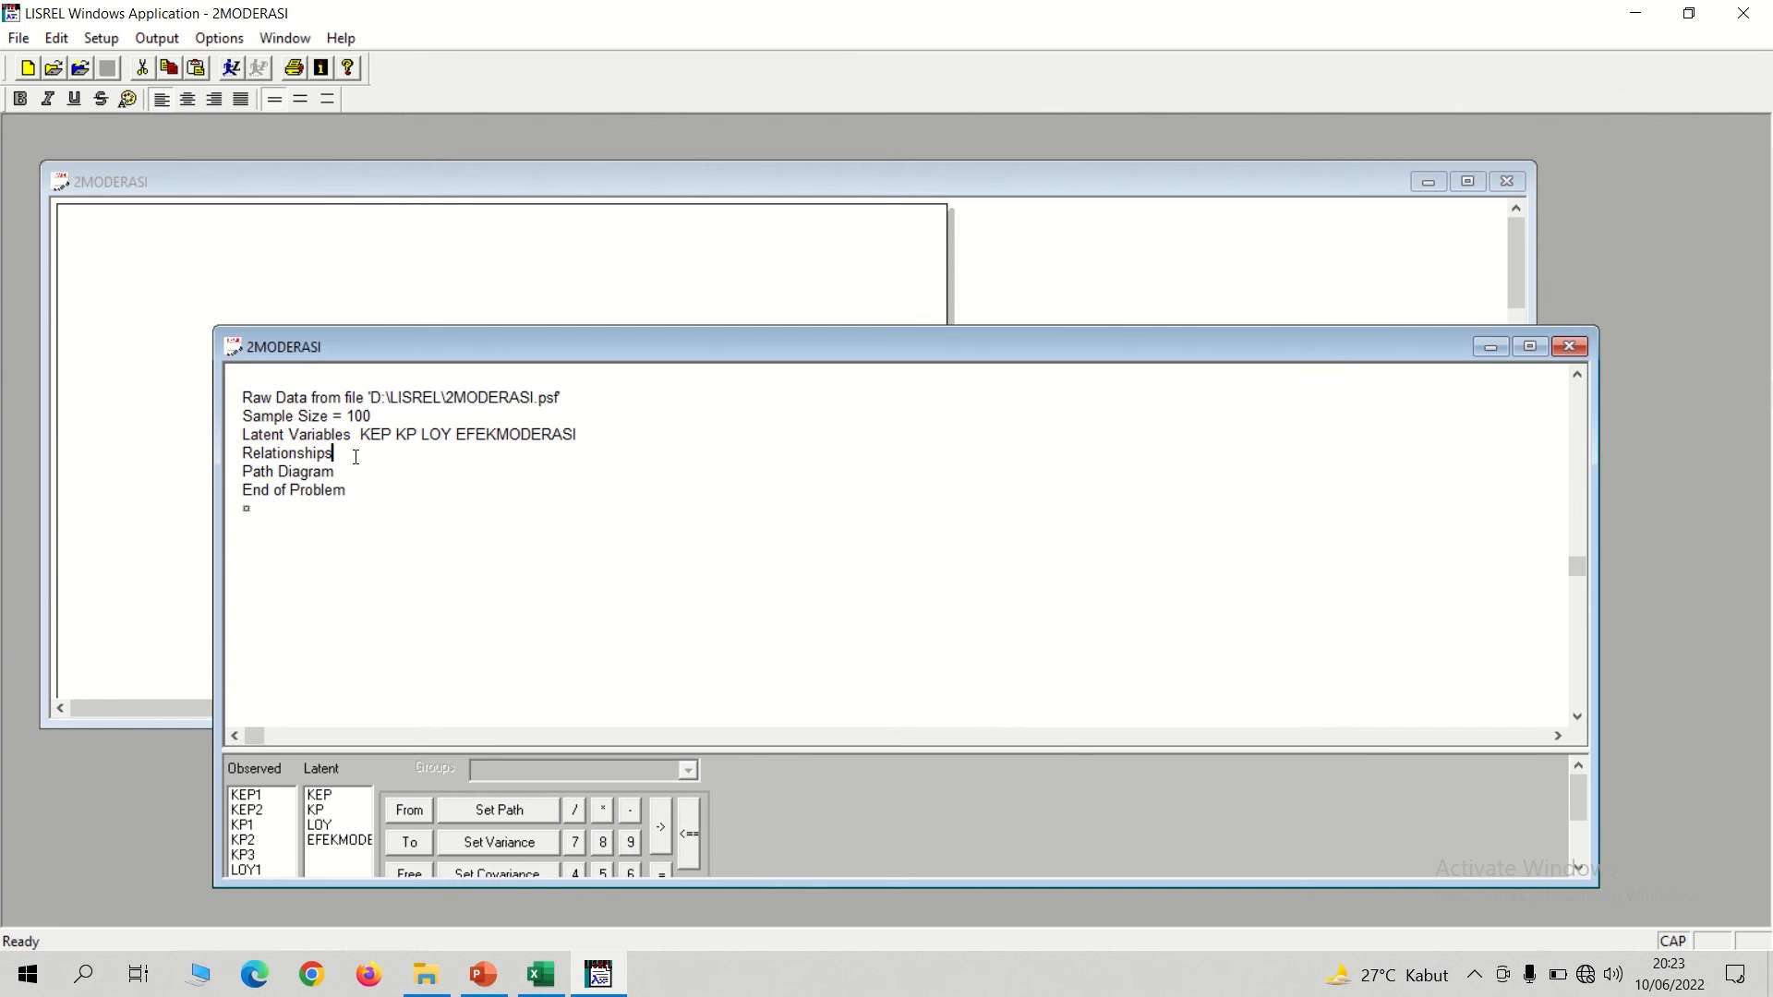
{"action": "key", "text": "Return"}
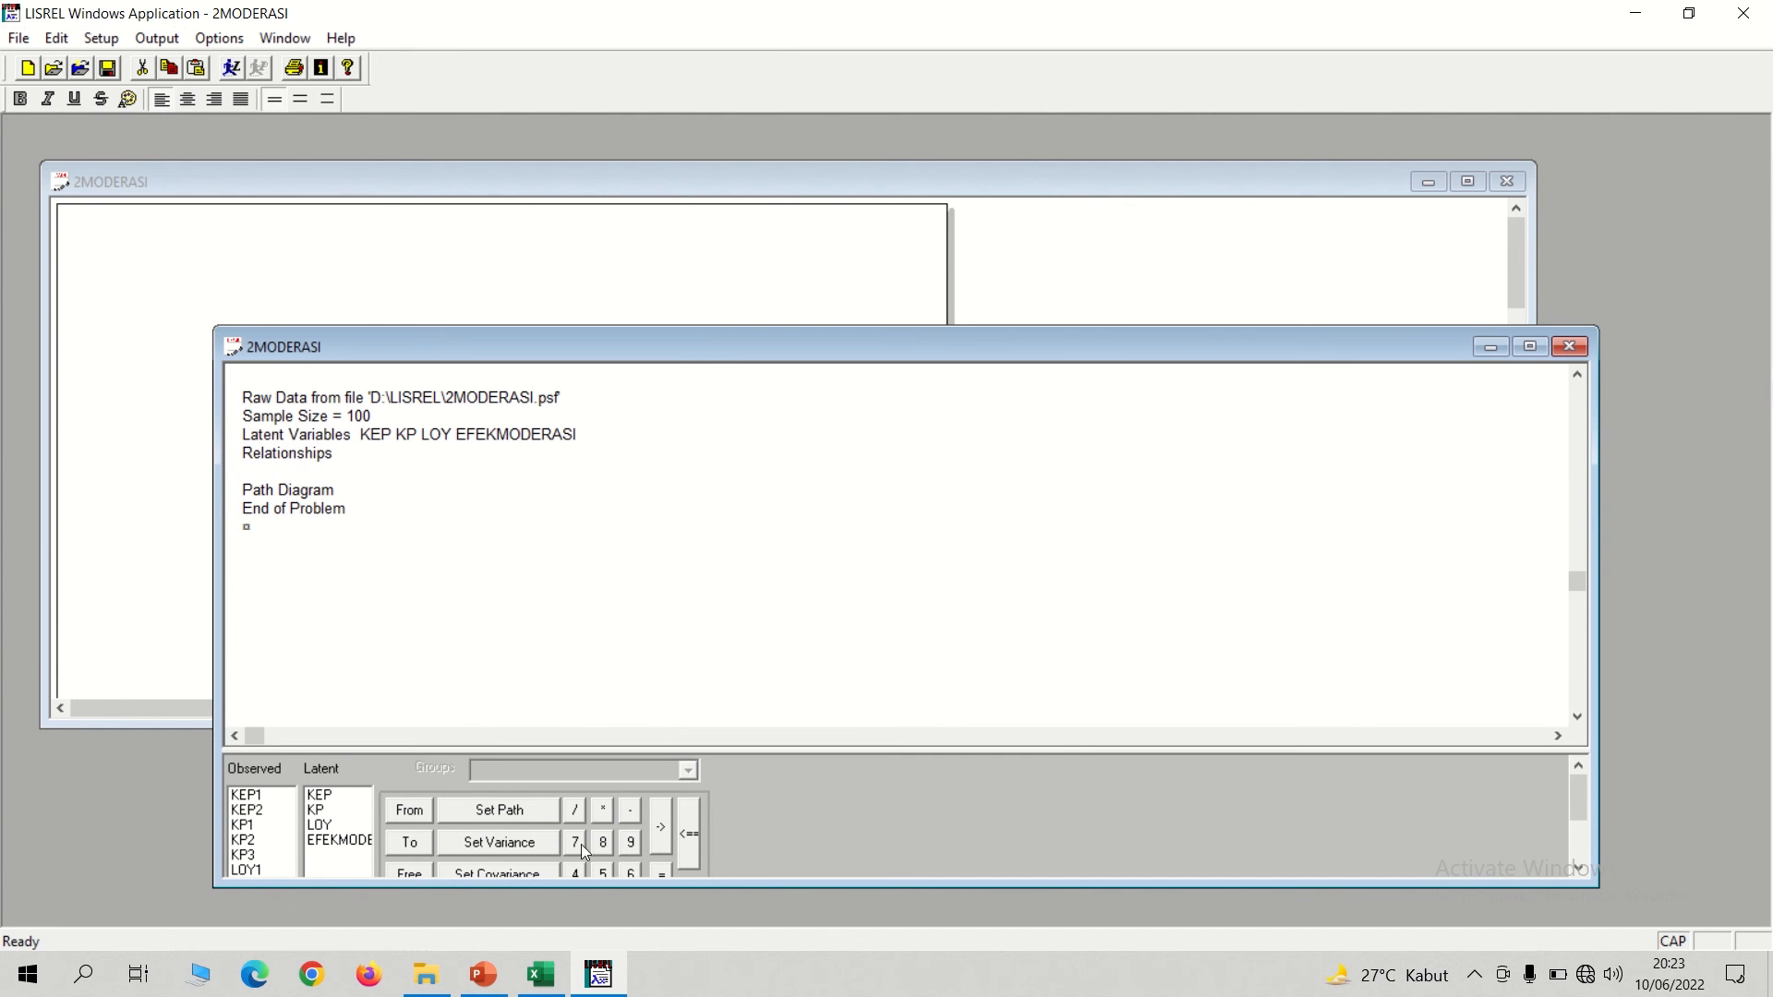
{"action": "left_click_drag", "start_coordinate": [704, 347], "coordinate": [677, 211]}
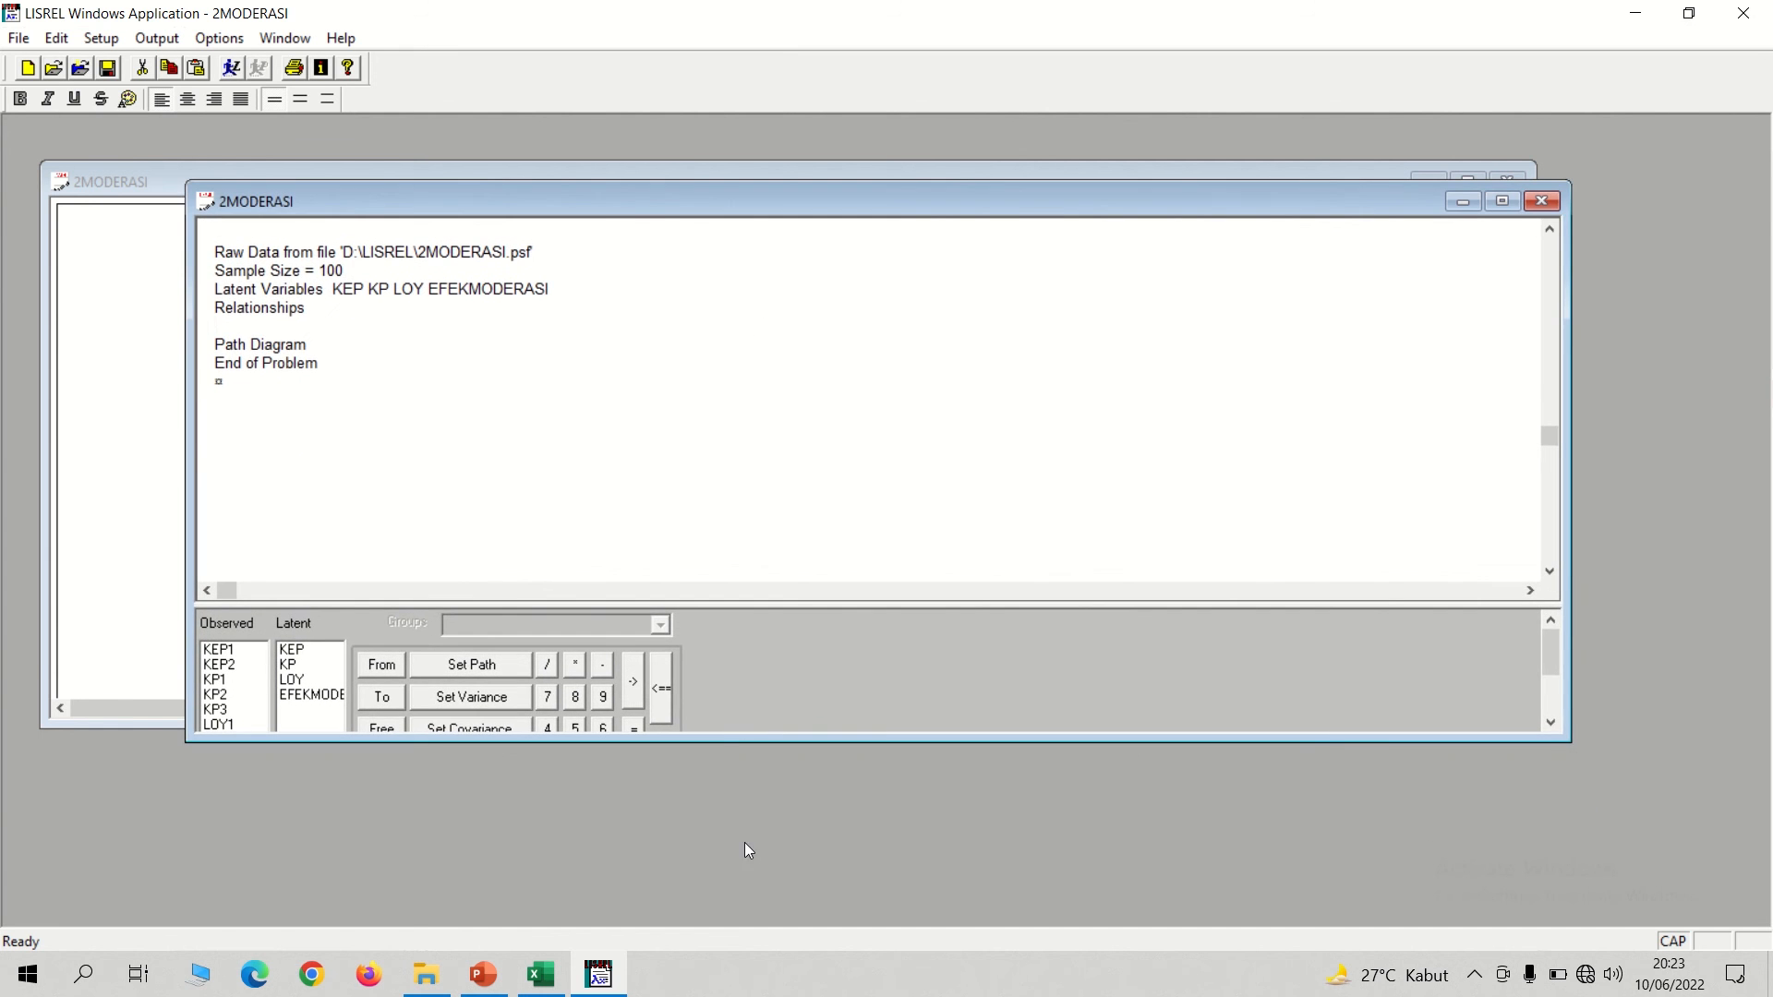
{"action": "left_click_drag", "start_coordinate": [707, 742], "coordinate": [697, 879]}
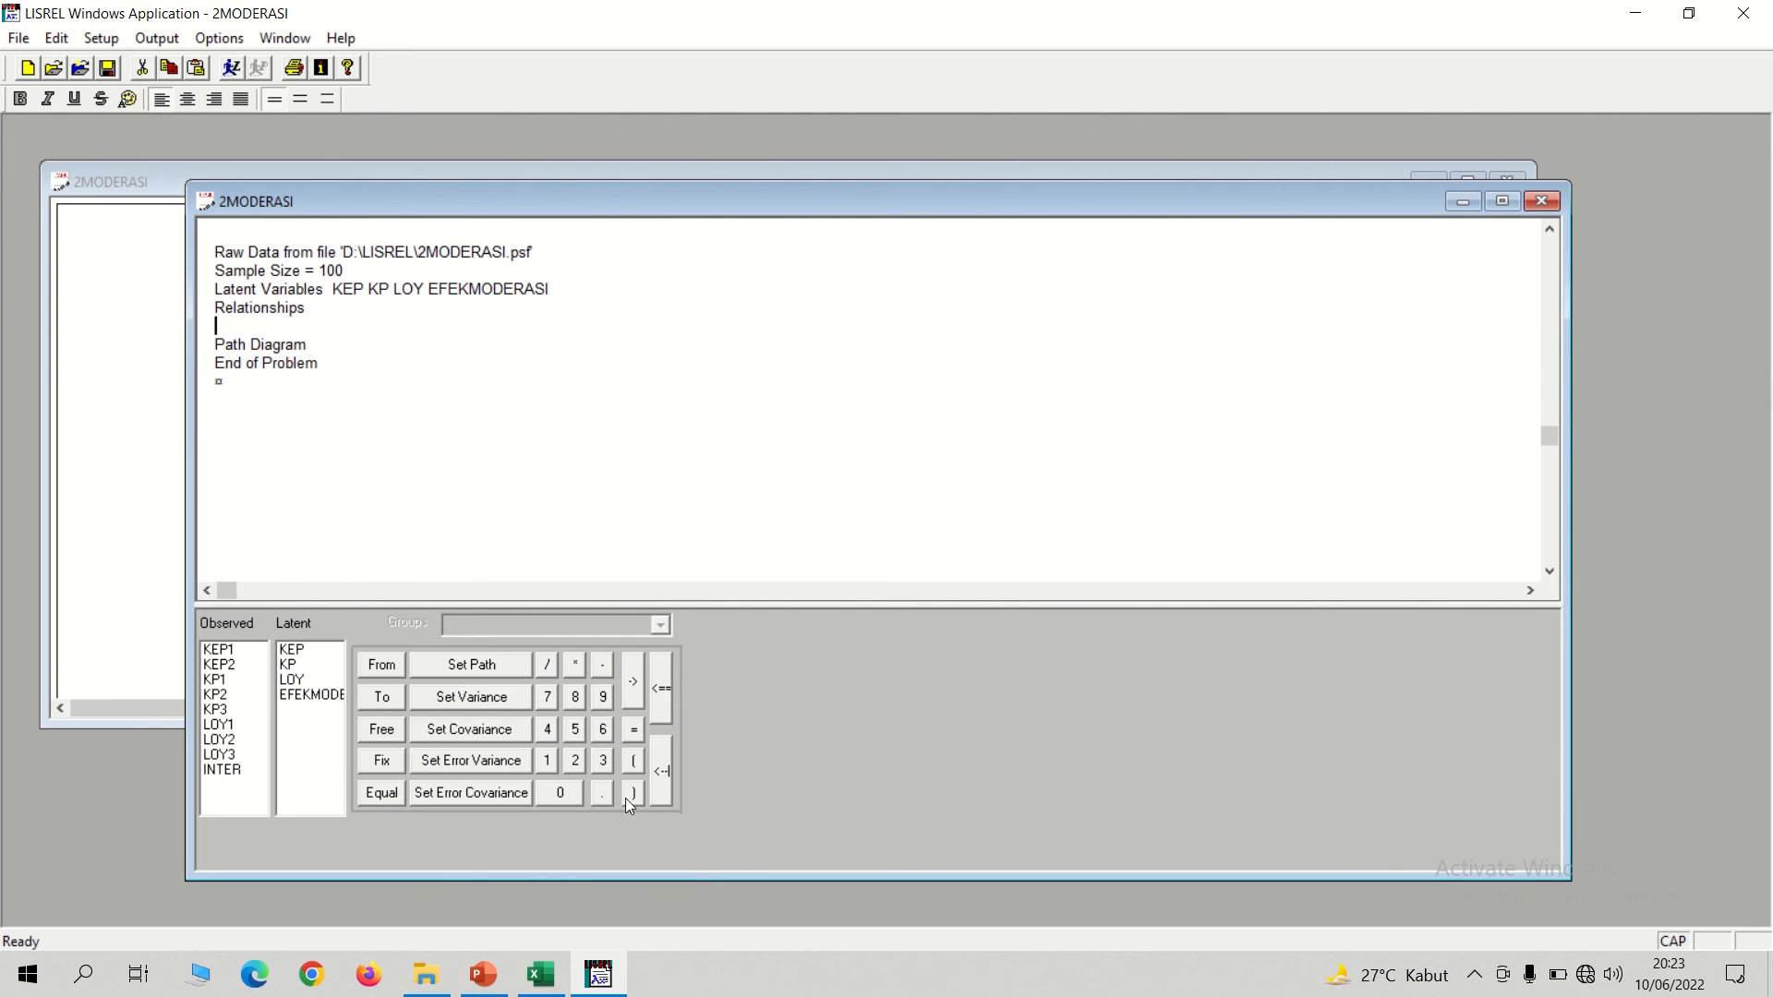
Enter the measurement equations KEP1-KEP2=KEP and KP1-KP3=KP on separate lines below Relationships.
{"action": "type", "text": "KEP1-KEP2=KEP"}
{"action": "key", "text": "Return"}
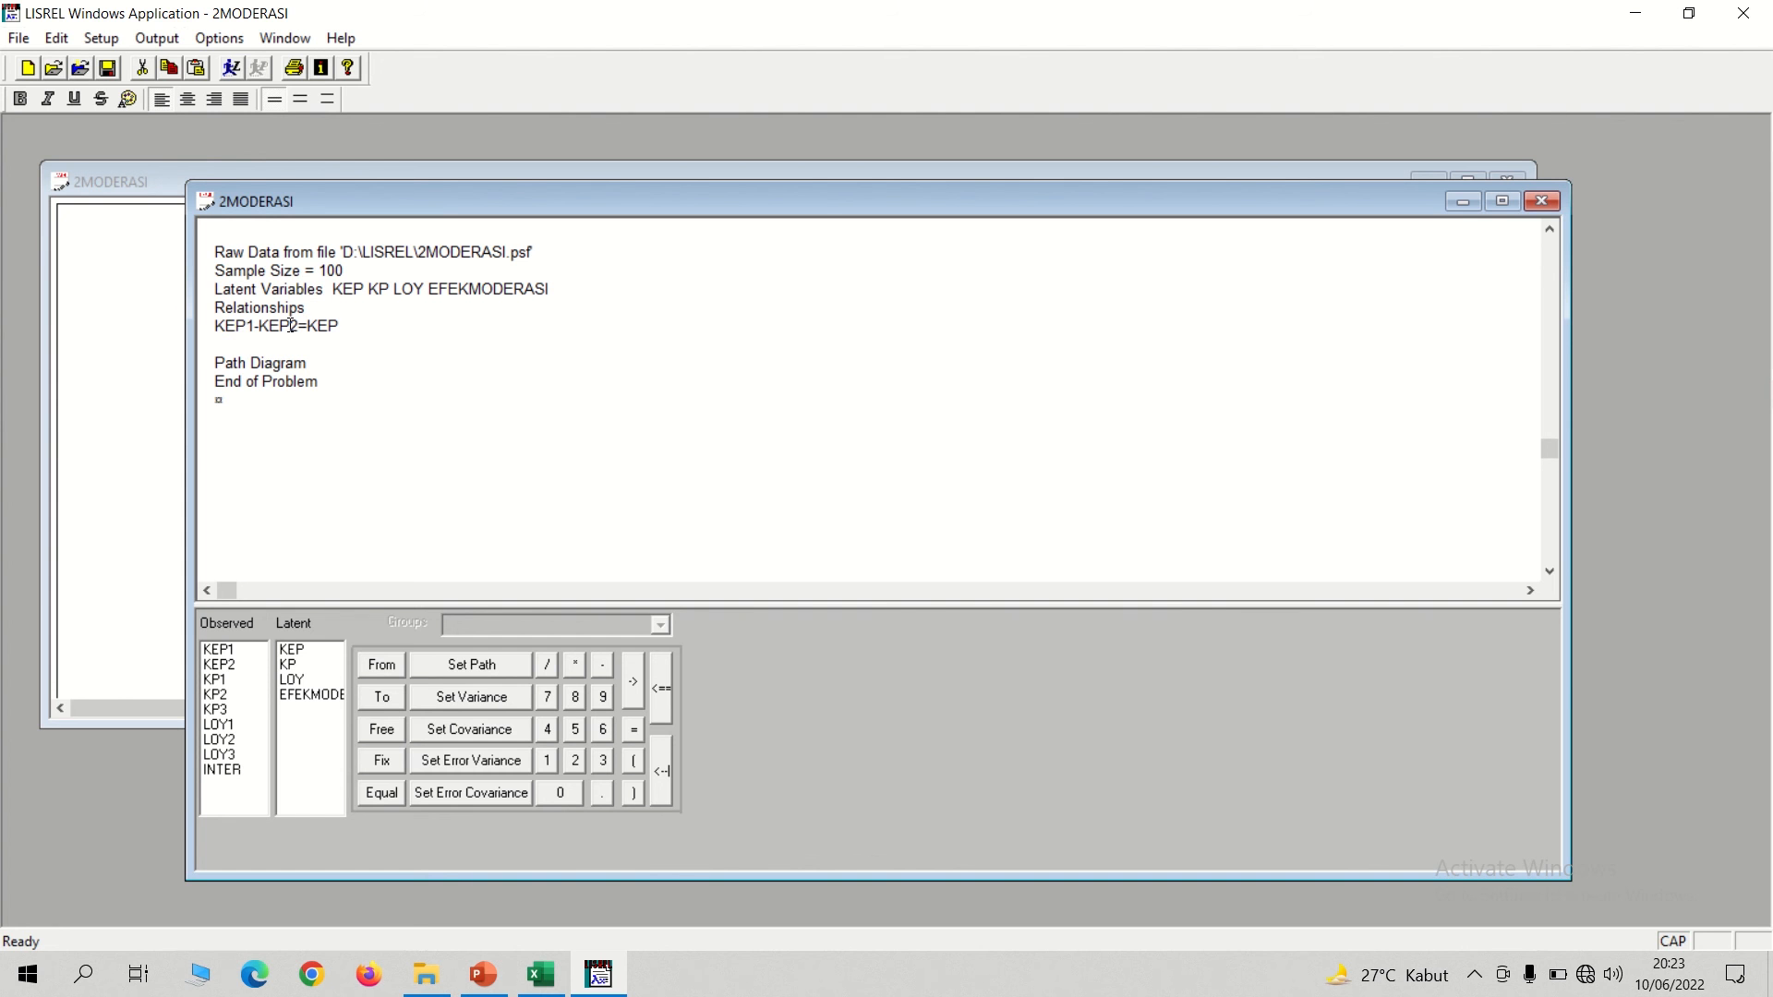
{"action": "type", "text": "KP1-KP3=KP"}
{"action": "key", "text": "Return"}
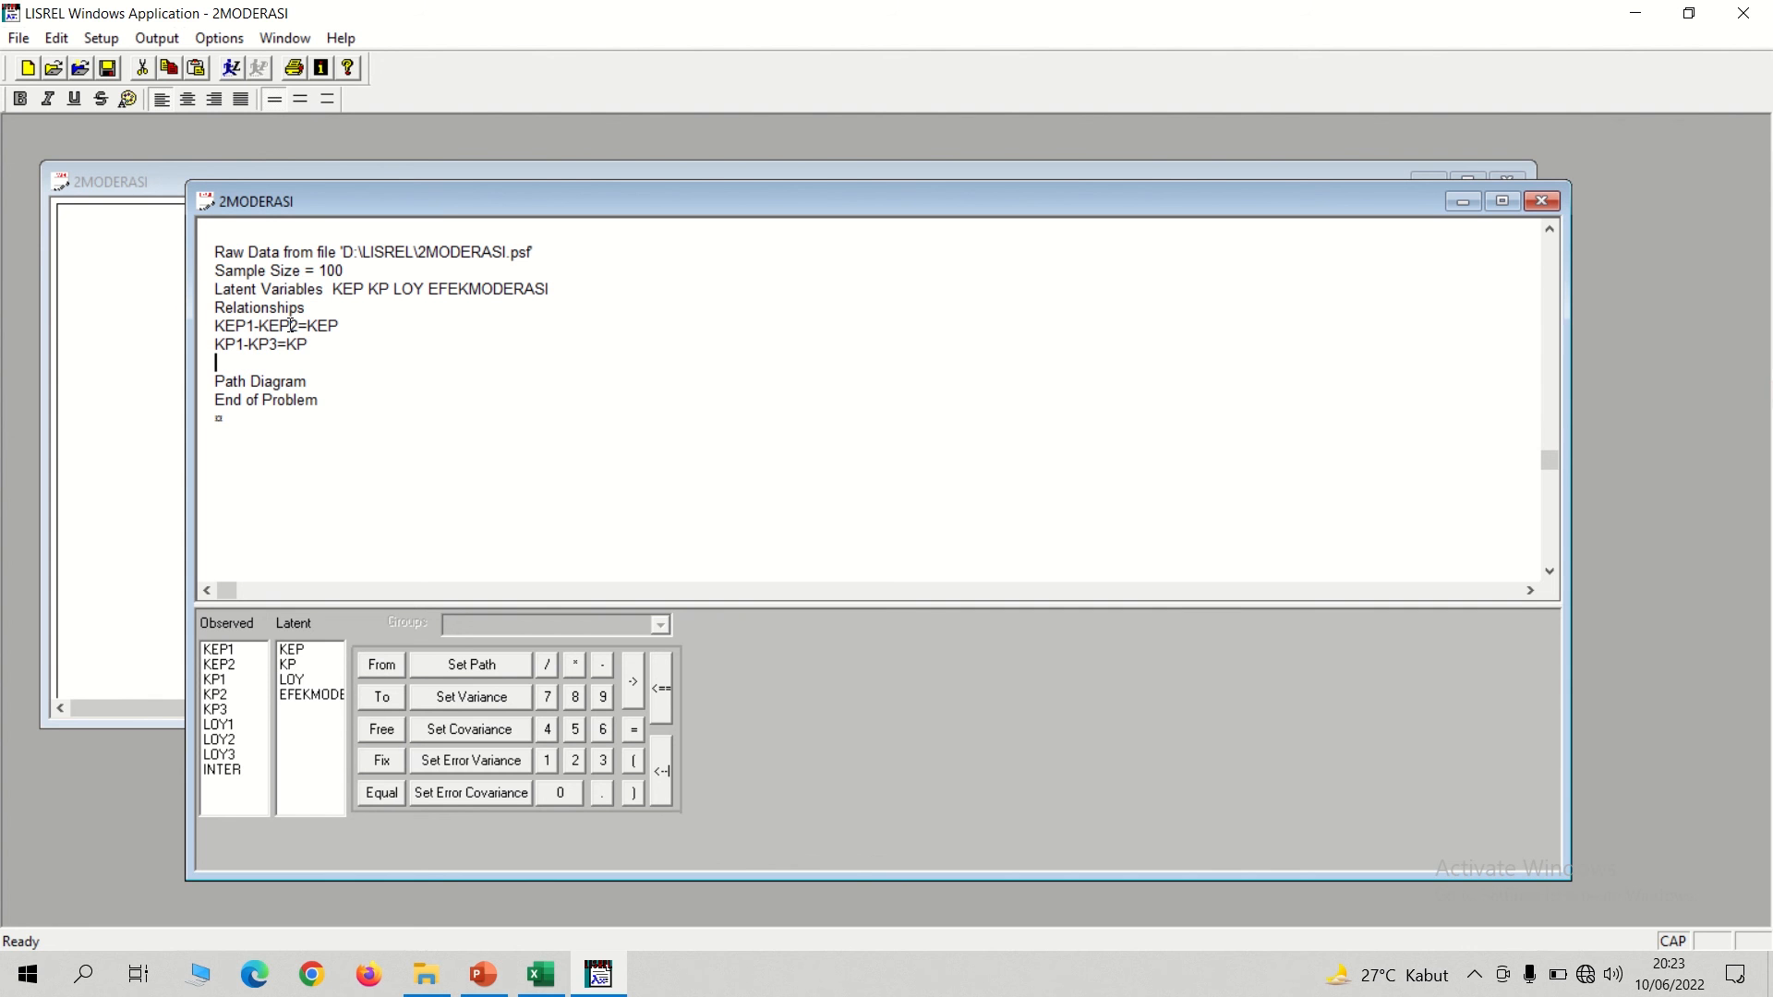
Add the equation LOY1-LOY3=LOY on the line below the KP equation.
{"action": "type", "text": "LOY1-LOY3=LOY"}
{"action": "key", "text": "Return"}
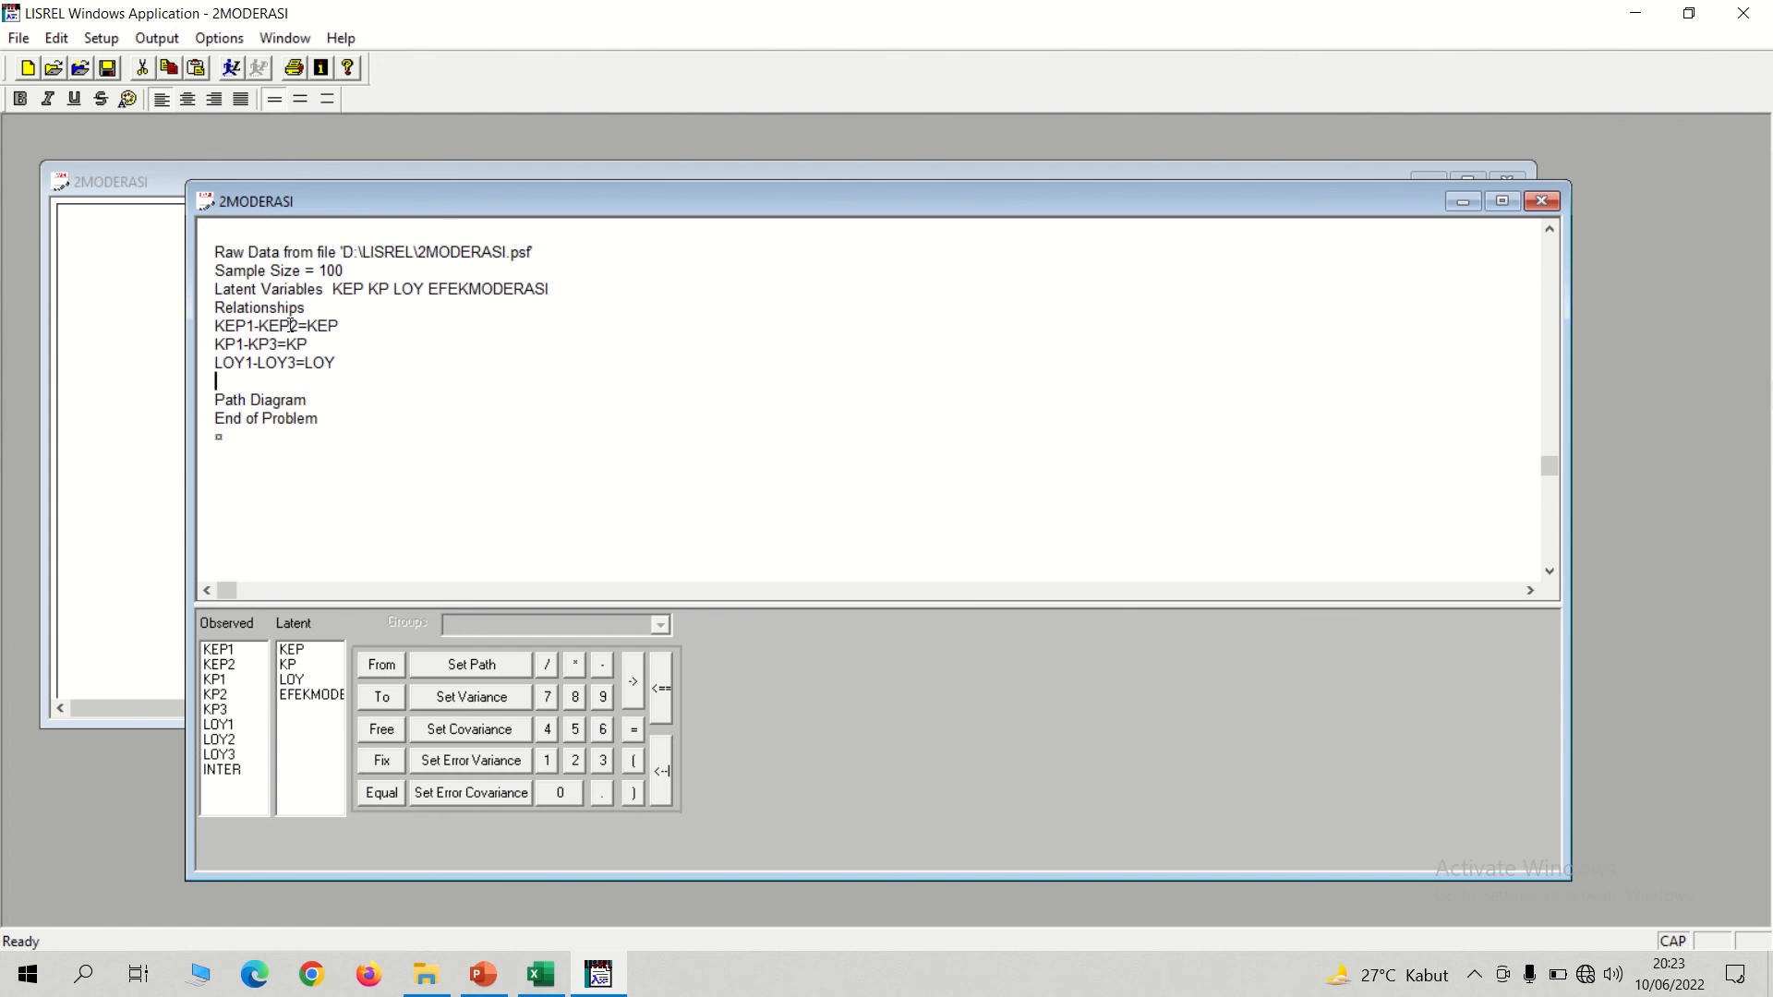
Add the equation INTER=EFEKMODERASI on the line below the LOY equation.
{"action": "type", "text": "INTER=EFEKMODERASI"}
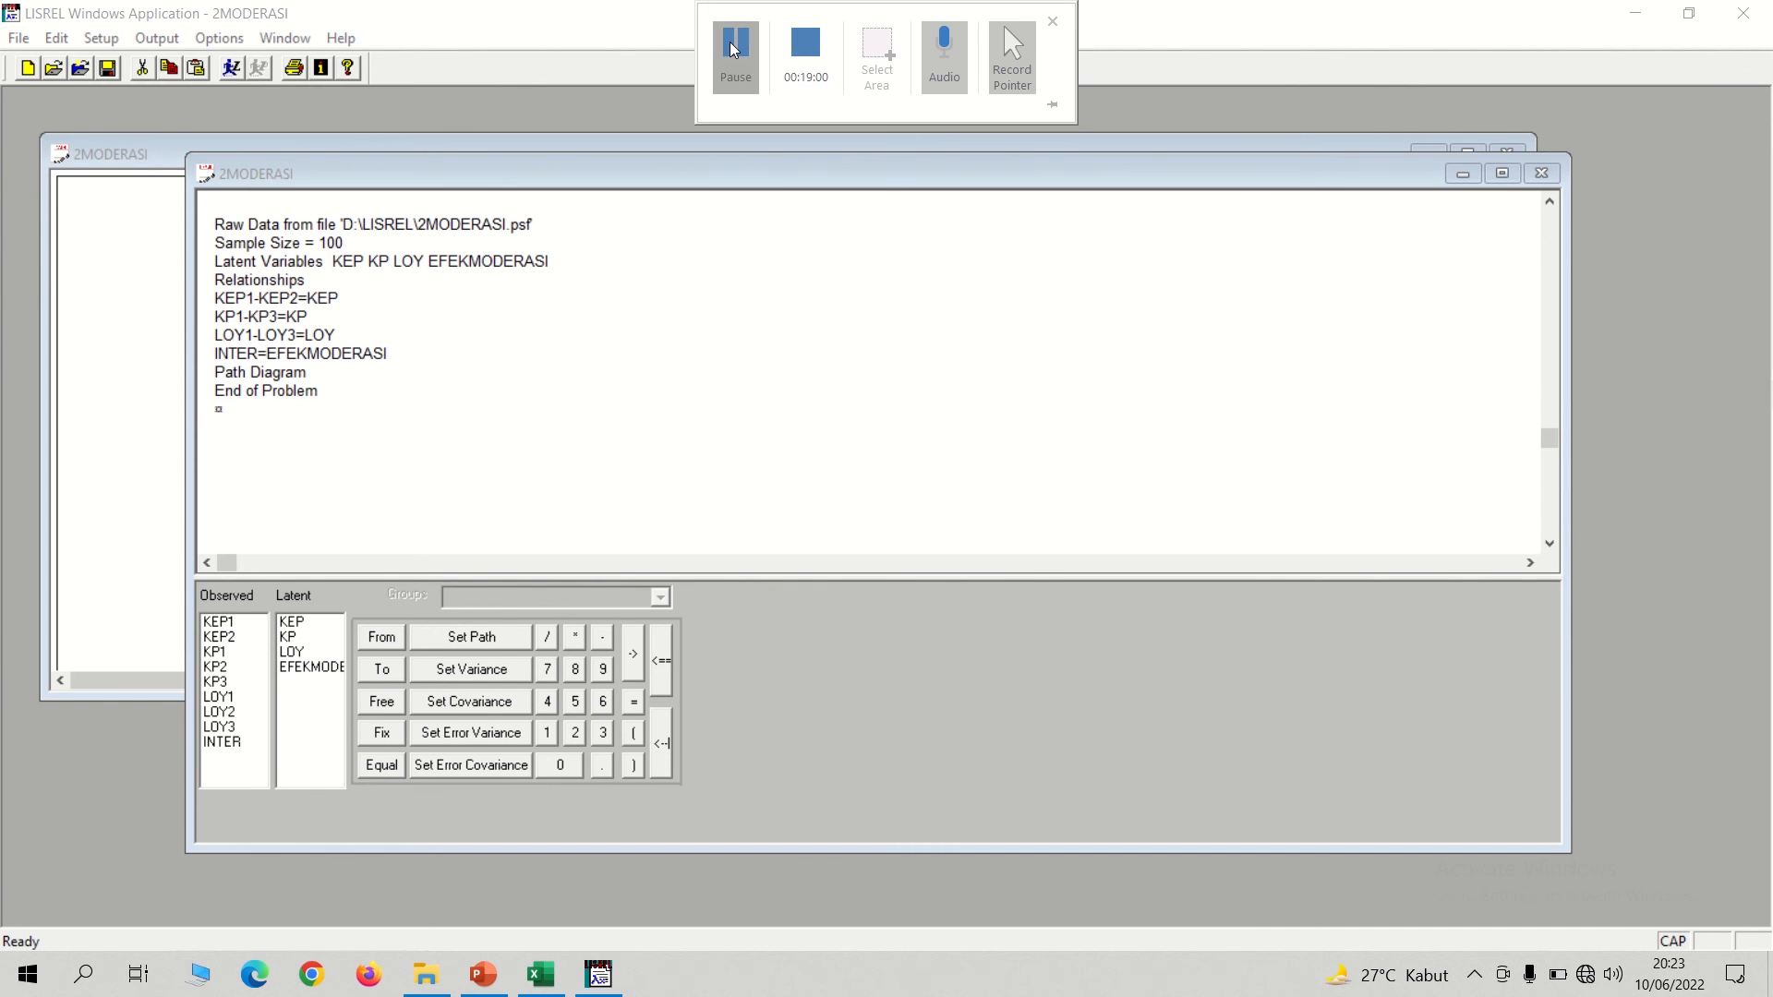
Look up the lambda product in the Excel sheet and insert 6.4449* before EFEKMODERASI in the INTER equation.
{"action": "left_click", "coordinate": [269, 351]}
{"action": "left_click", "coordinate": [269, 346]}
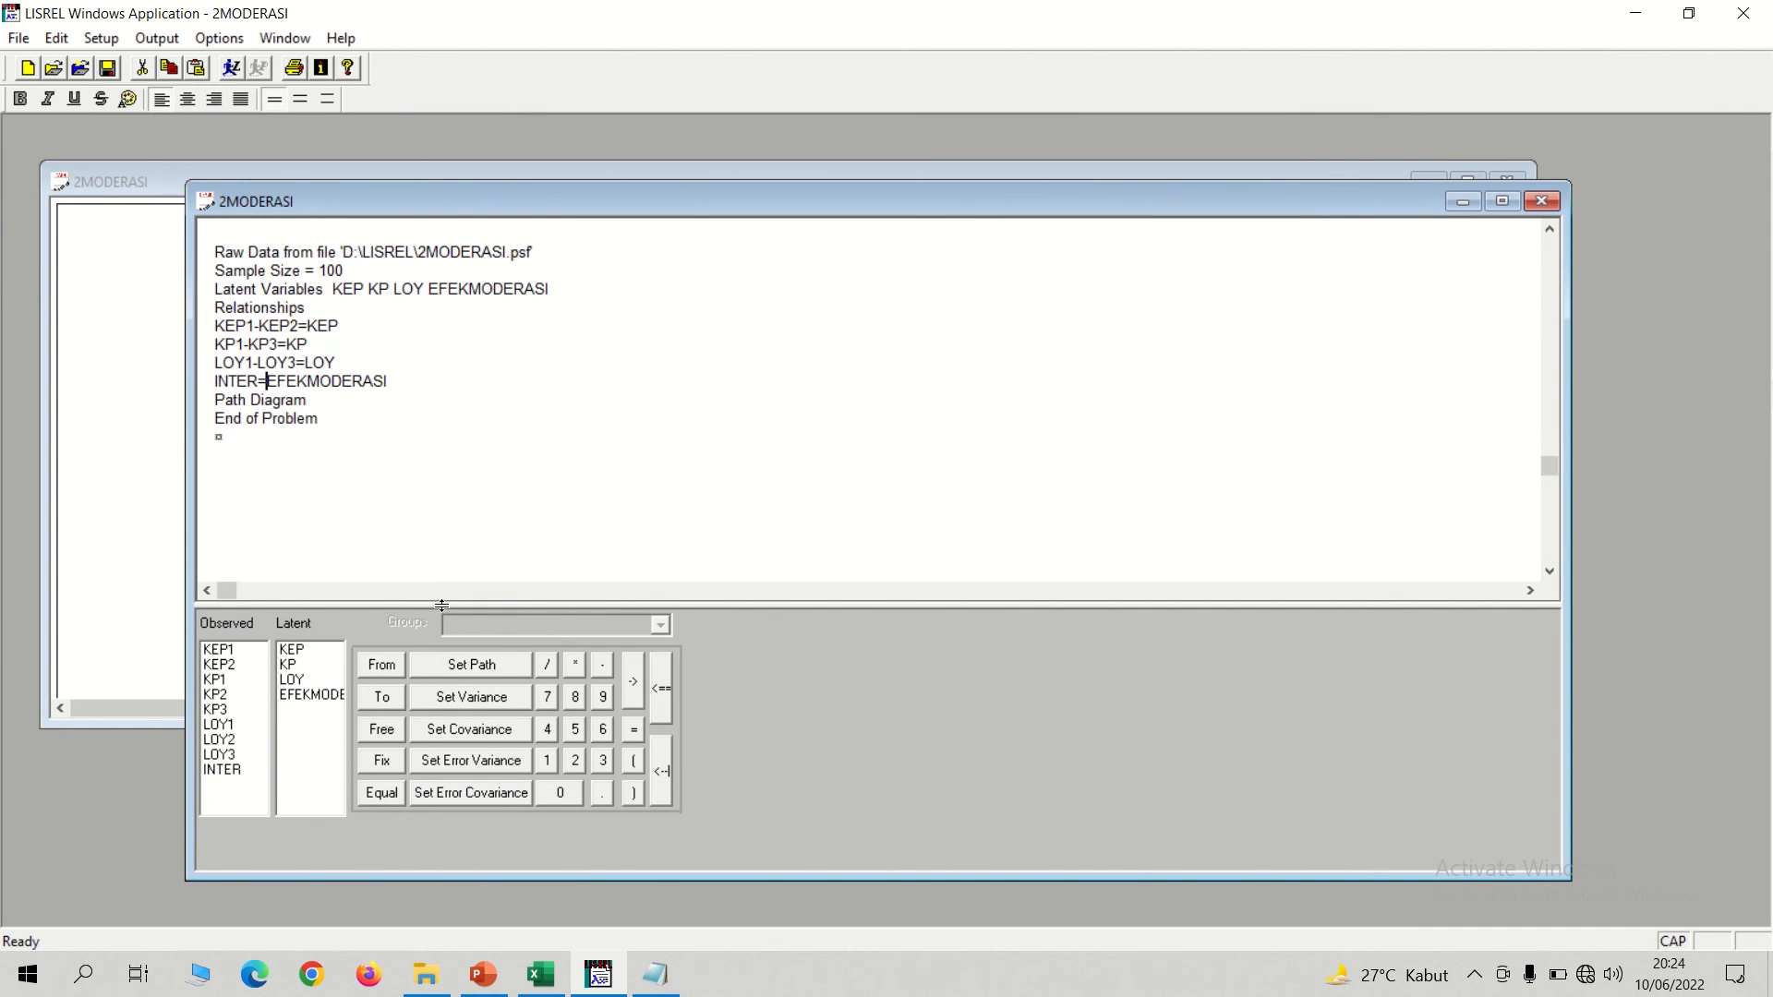
{"action": "left_click", "coordinate": [542, 974]}
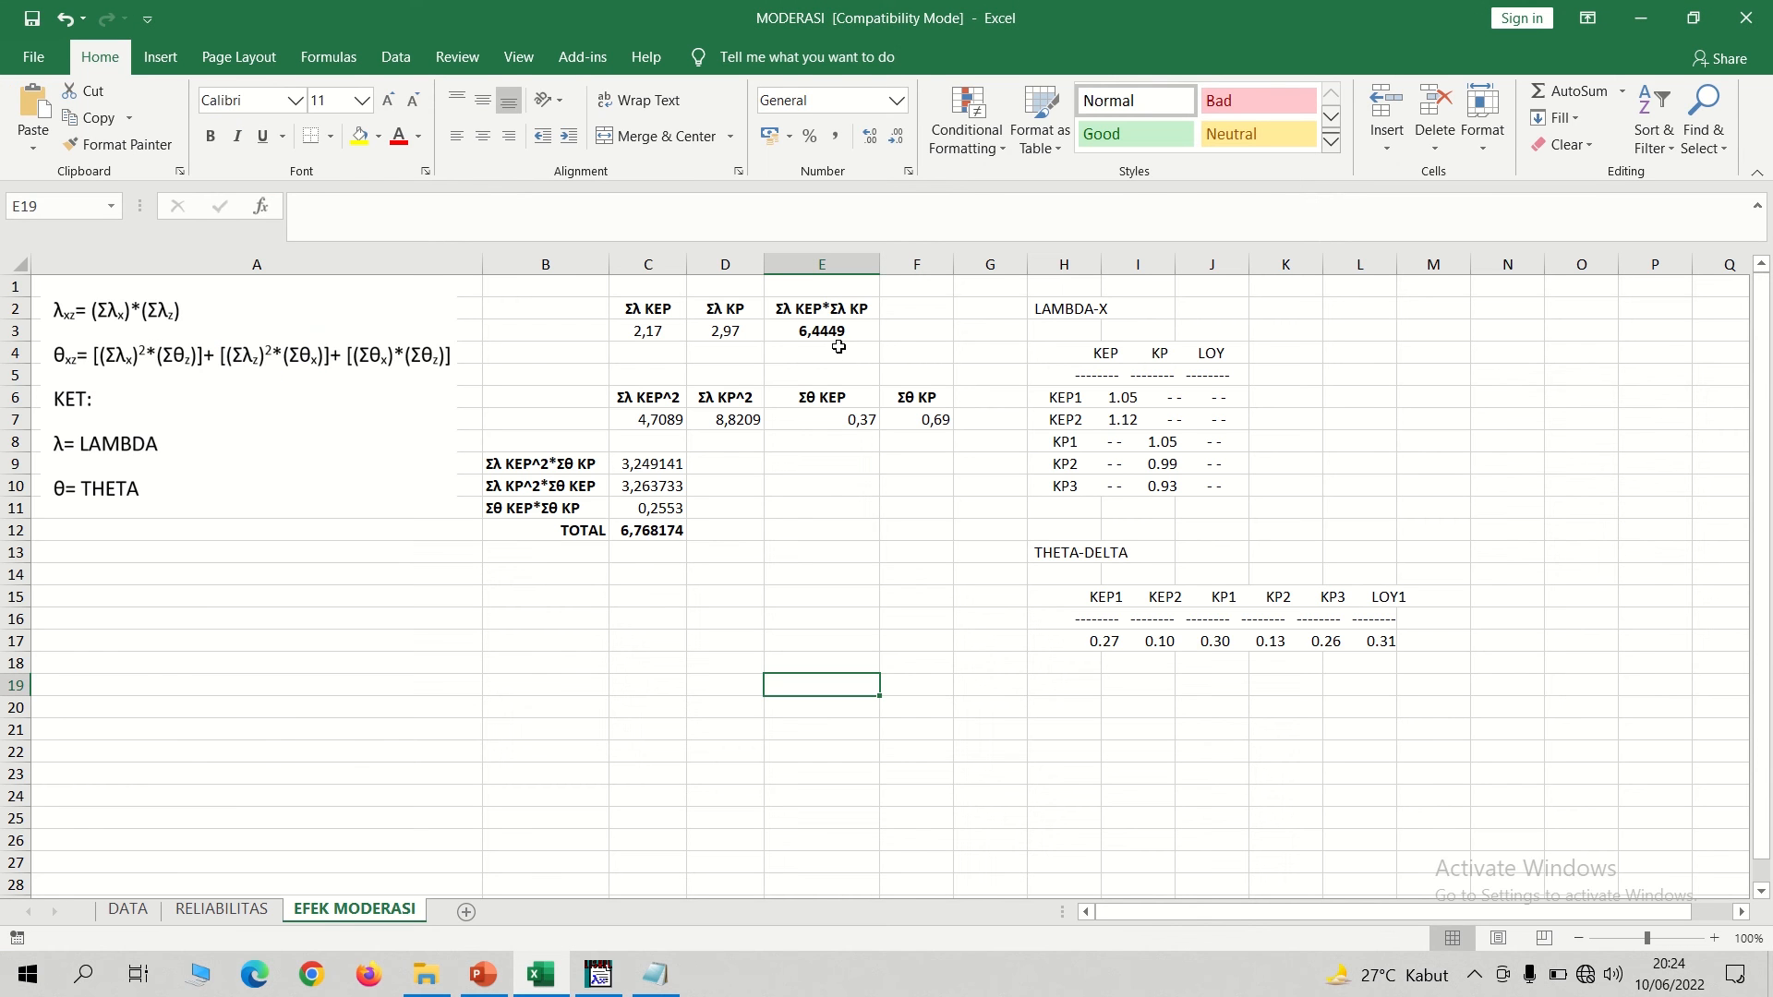
{"action": "left_click", "coordinate": [831, 334]}
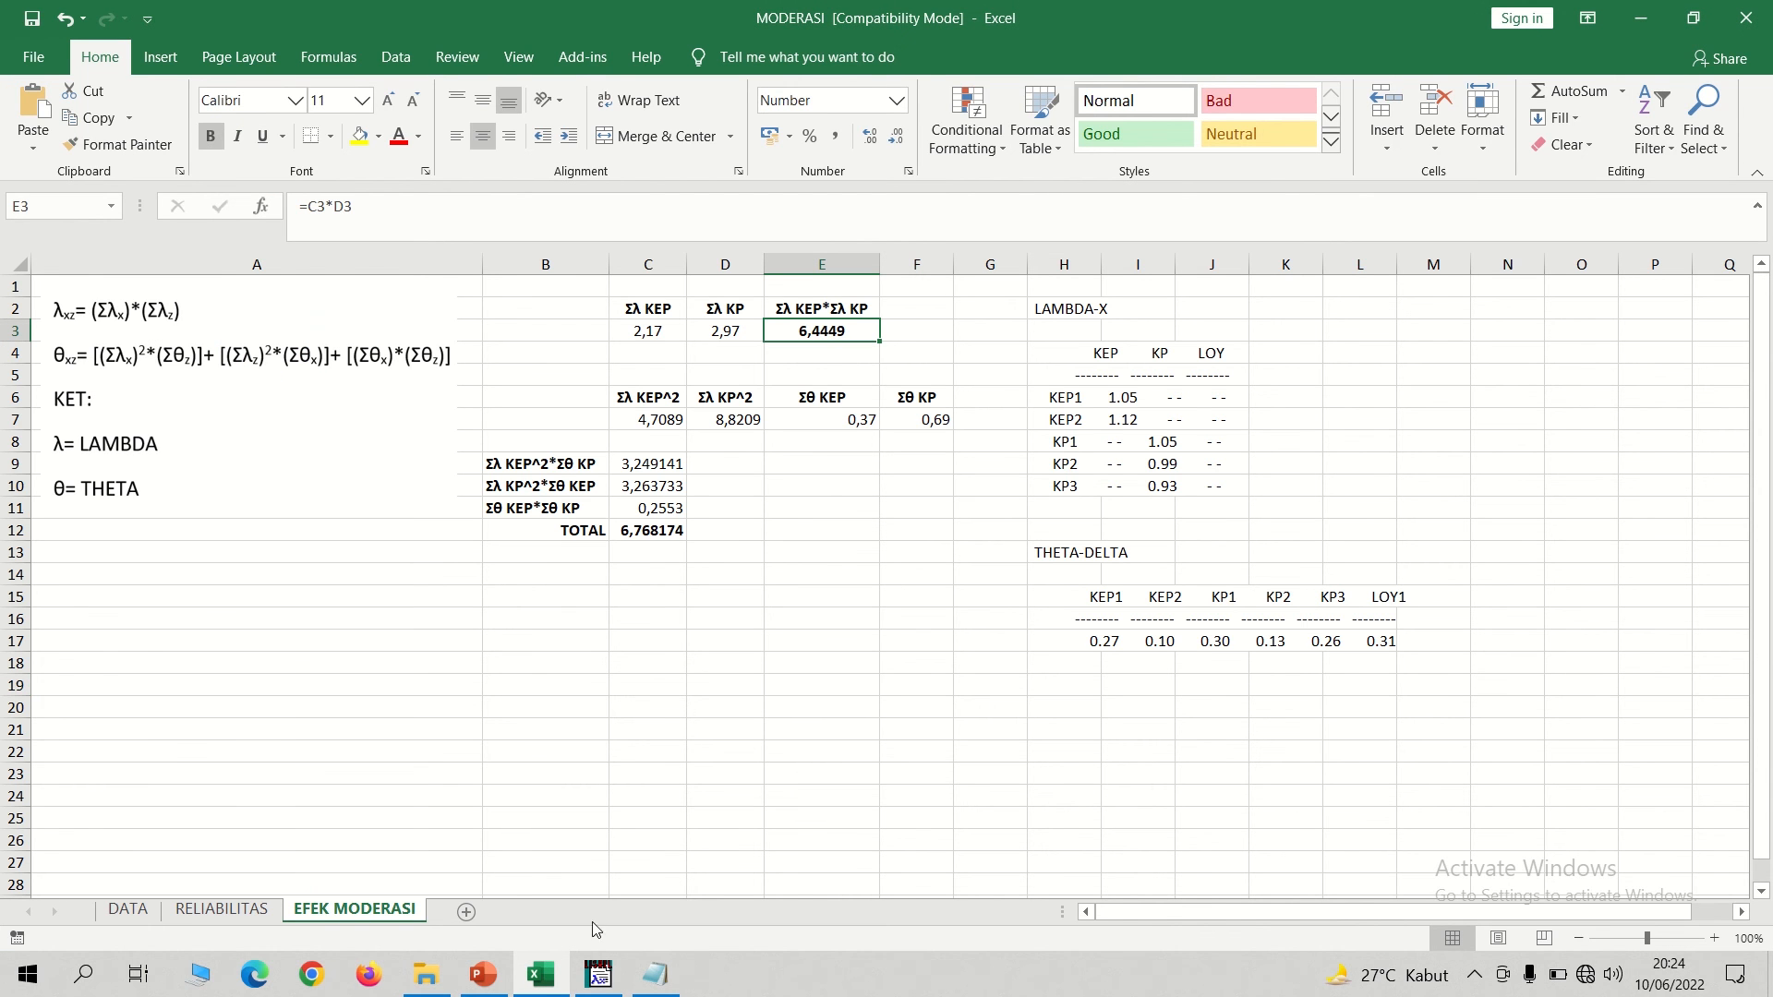
{"action": "left_click", "coordinate": [602, 993]}
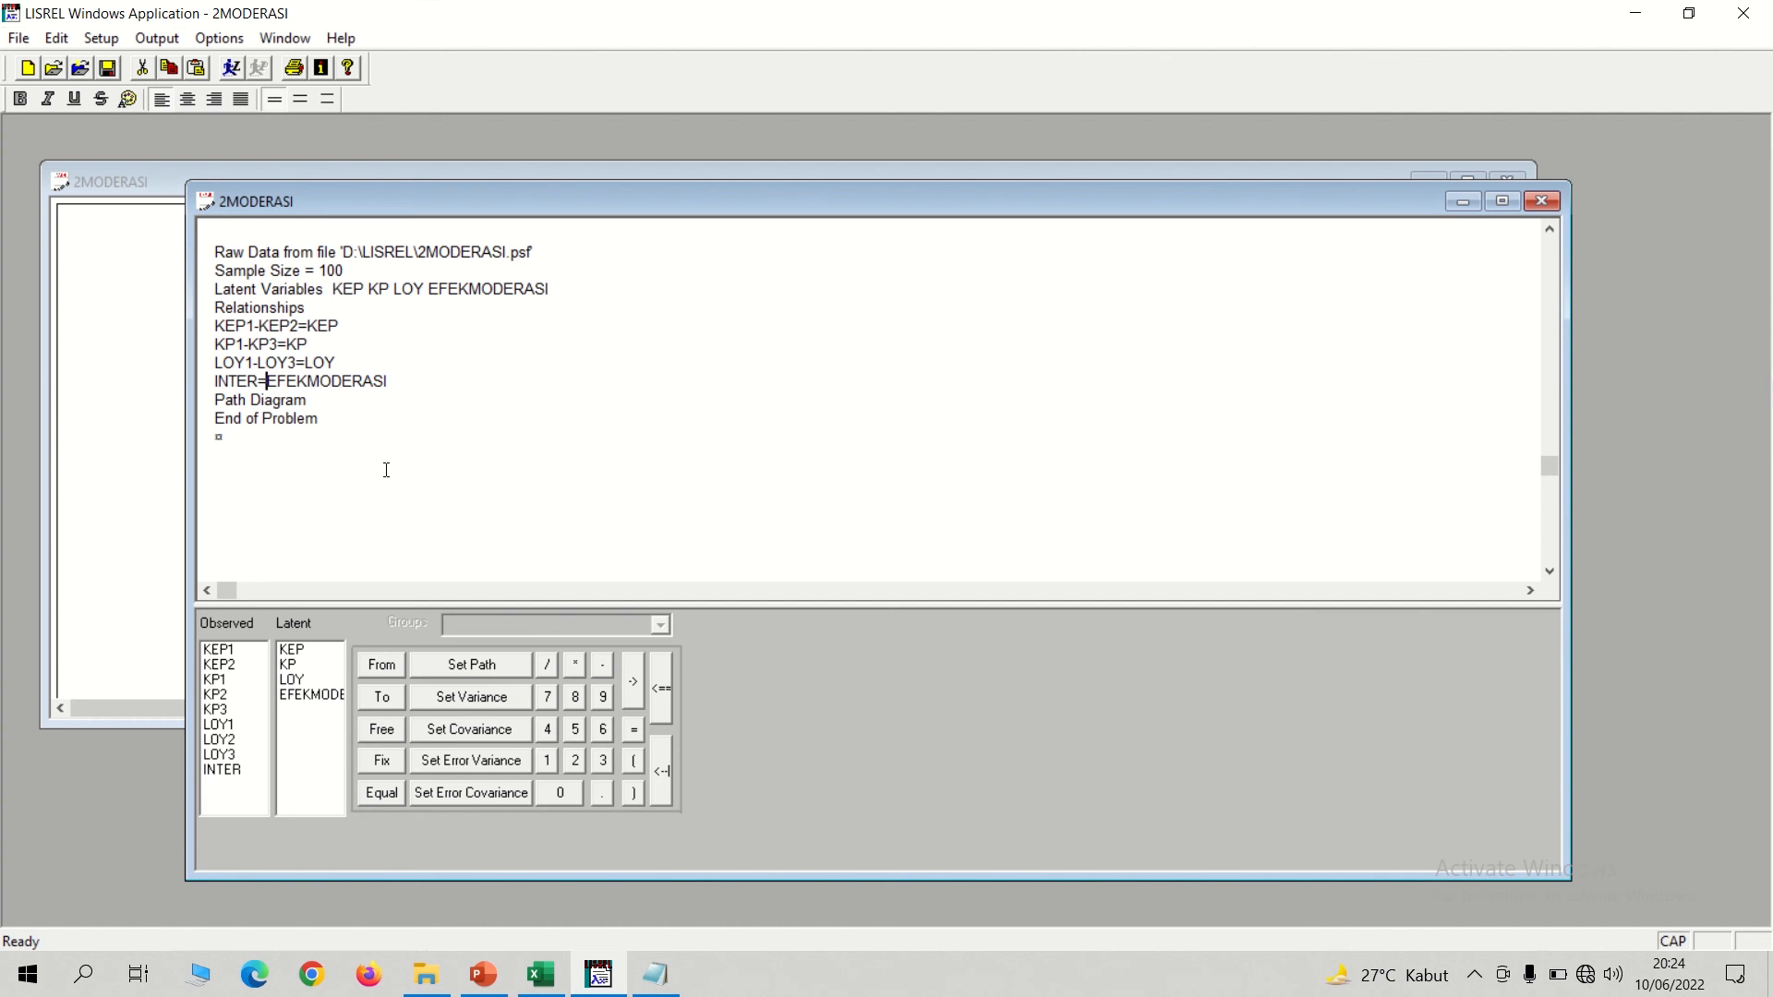
{"action": "key", "text": "alt+Tab"}
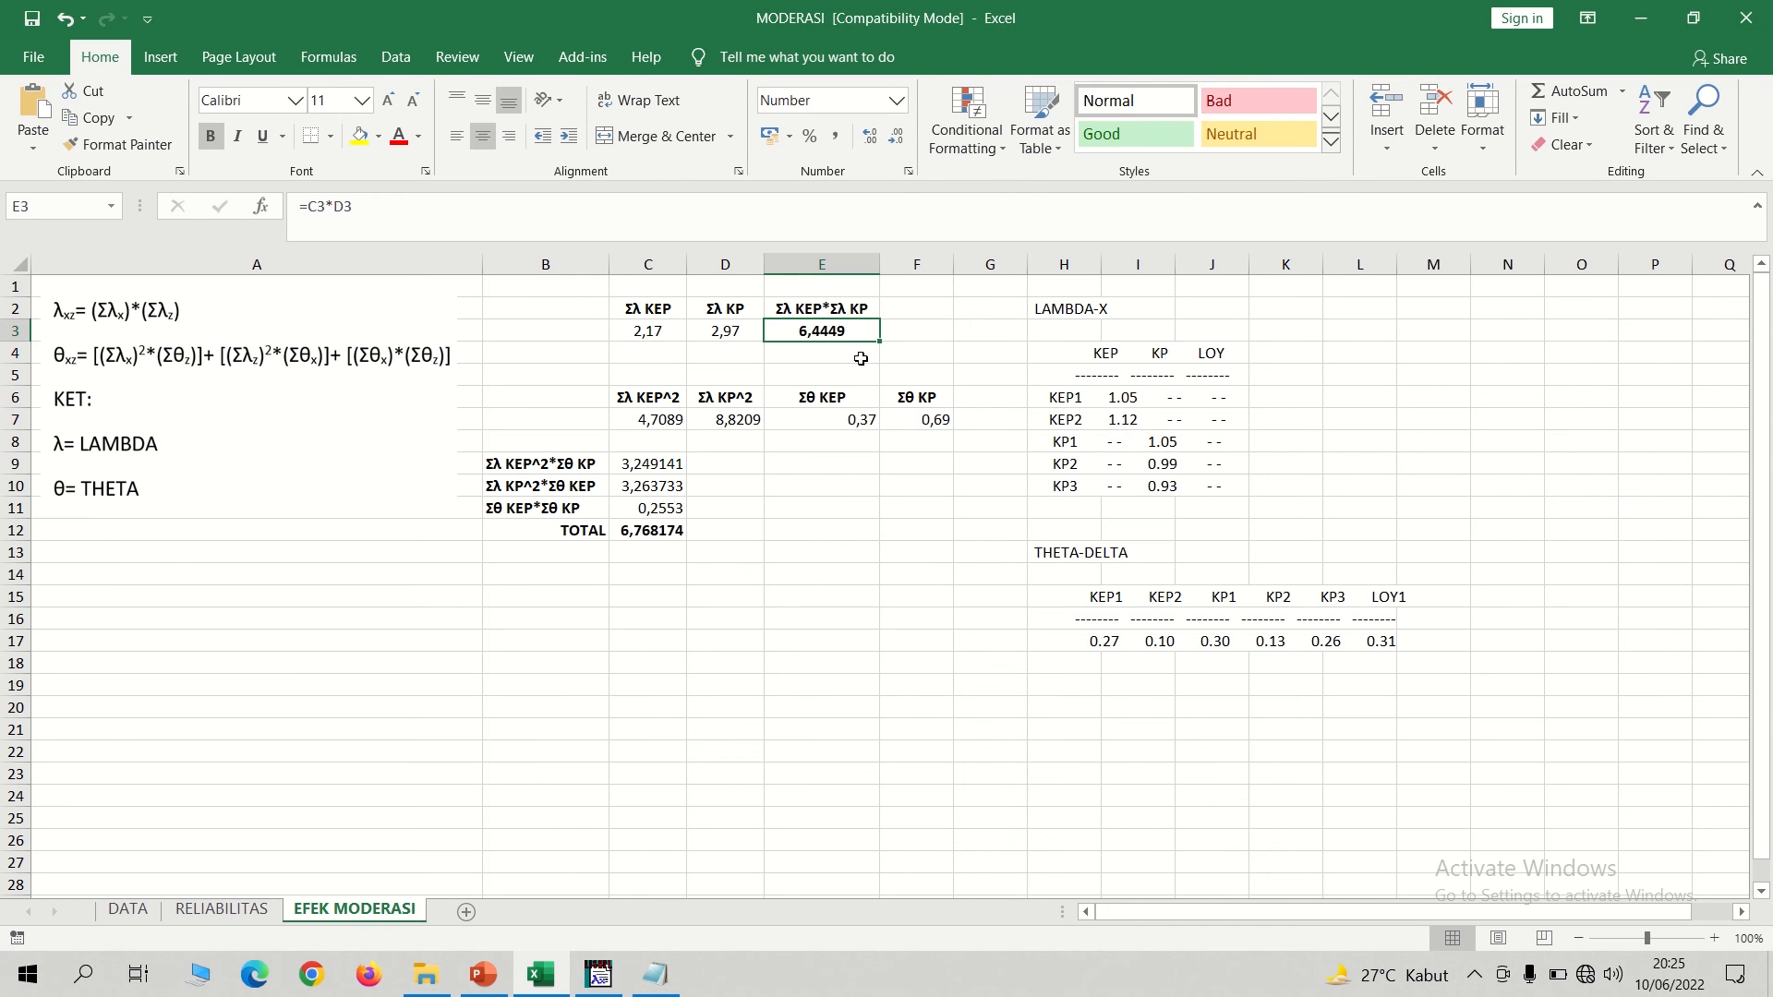
{"action": "key", "text": "alt+Tab"}
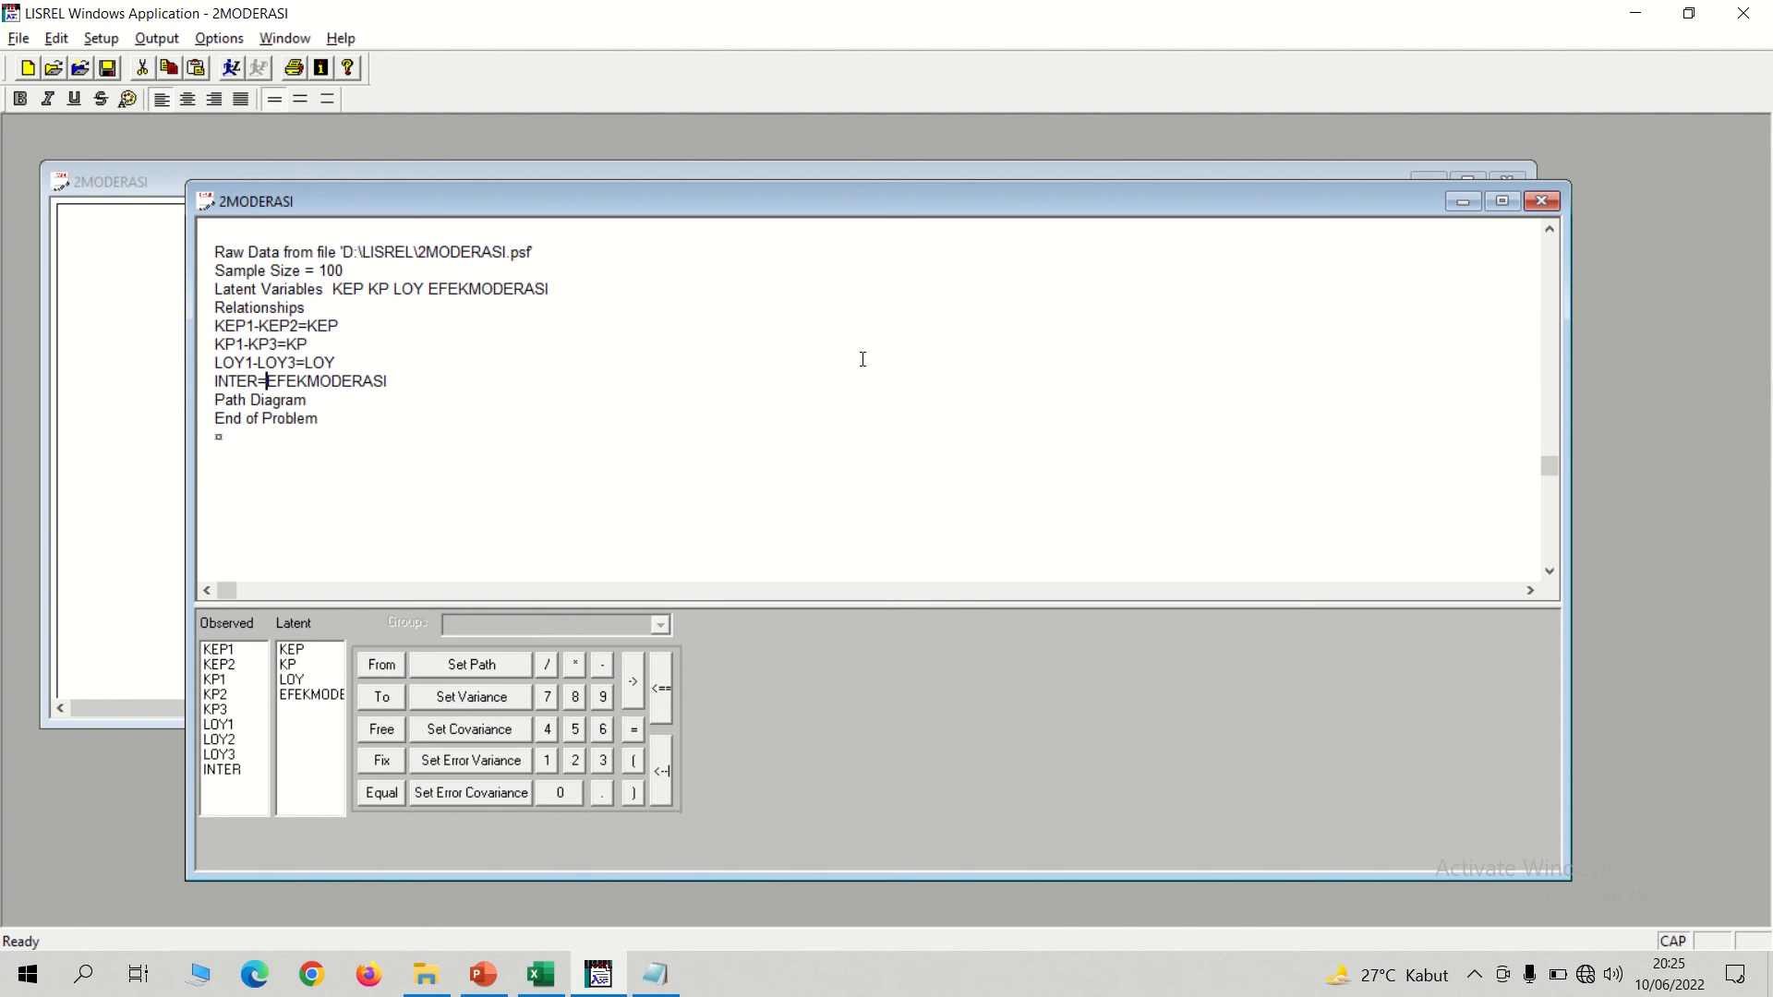
{"action": "type", "text": "6.4449"}
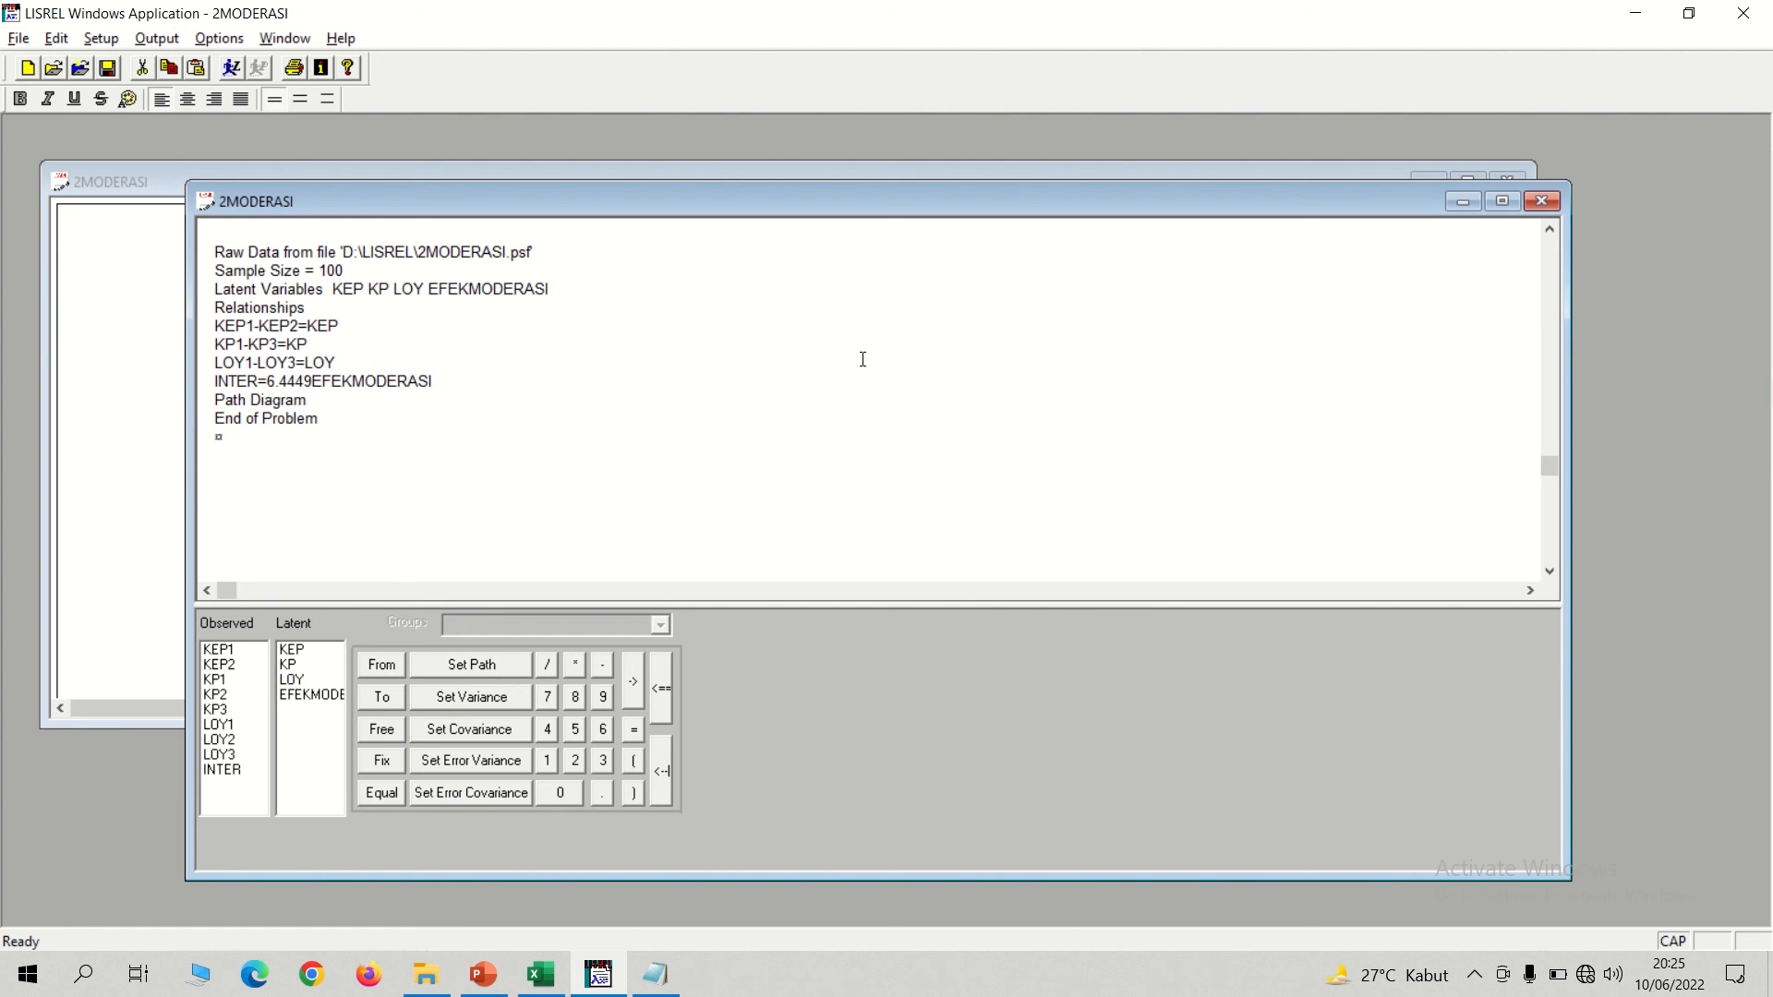
{"action": "type", "text": "&"}
{"action": "key", "text": "BackSpace"}
{"action": "type", "text": "*"}
Copy SET ERROR VARIANCE INTER TO 6.768174 from the Notepad note onto a new line below the INTER equation.
{"action": "key", "text": "Return"}
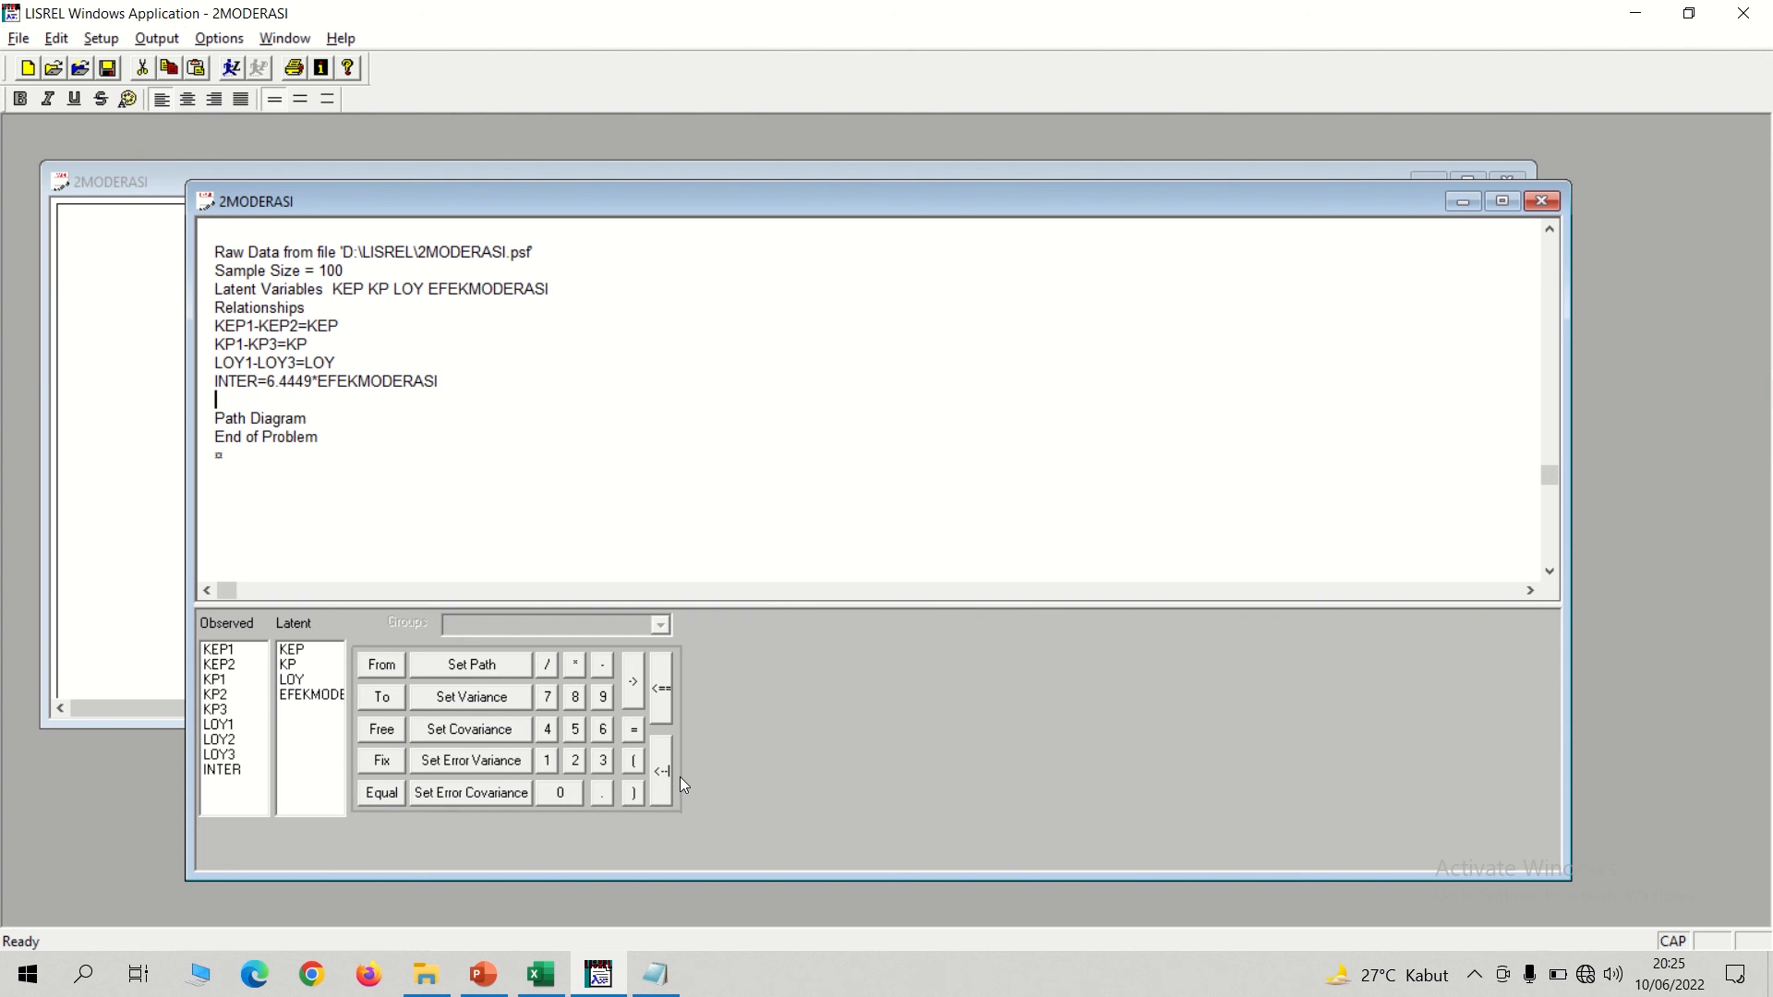
{"action": "left_click", "coordinate": [655, 974]}
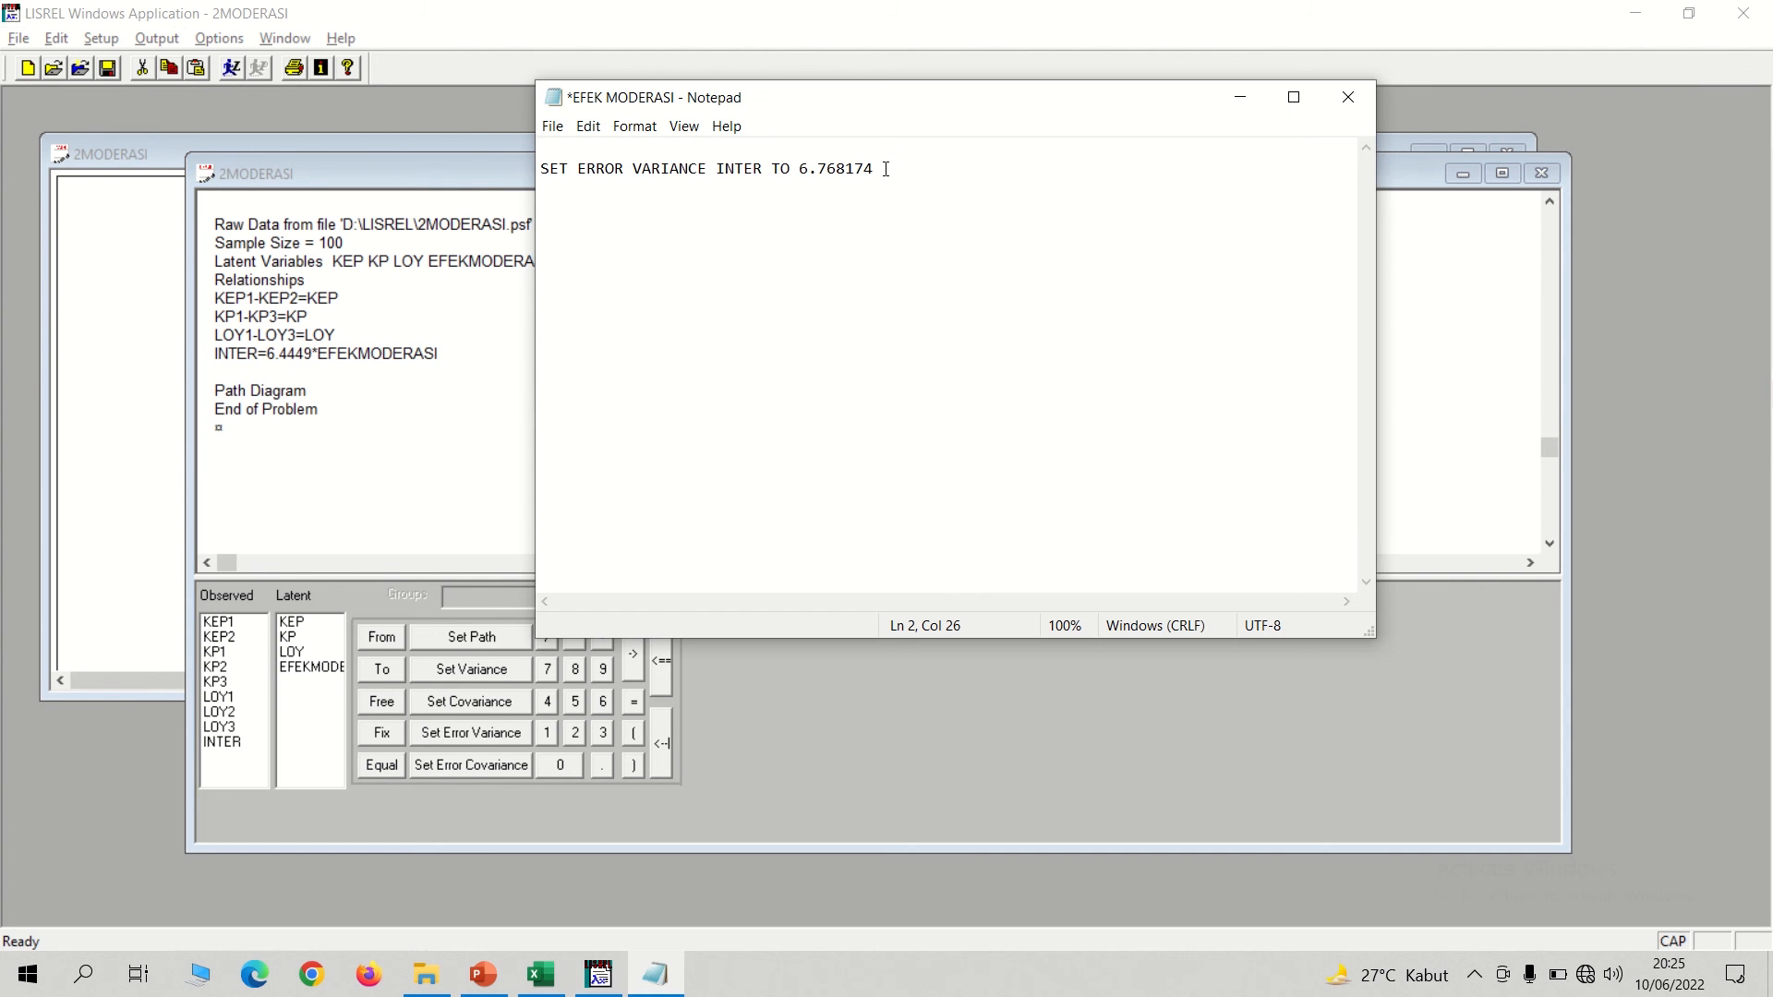
{"action": "left_click_drag", "start_coordinate": [878, 168], "coordinate": [543, 169]}
{"action": "key", "text": "ctrl+c"}
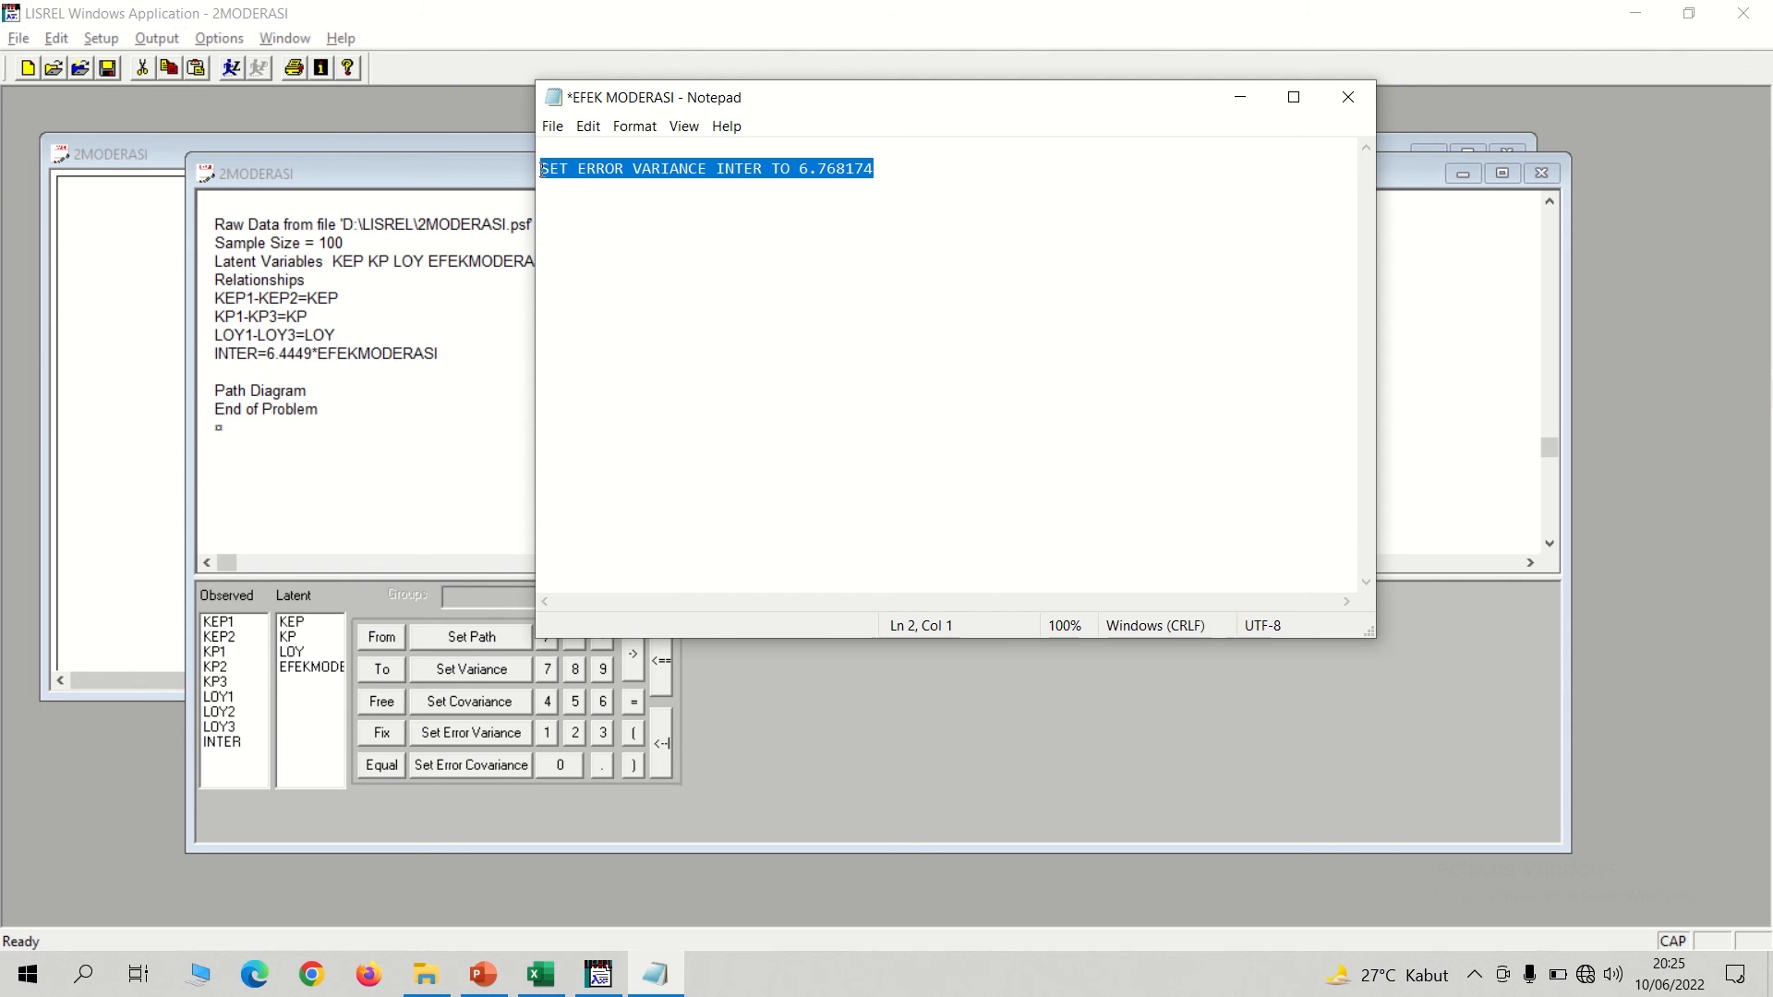
{"action": "left_click", "coordinate": [404, 372]}
{"action": "left_click", "coordinate": [362, 400]}
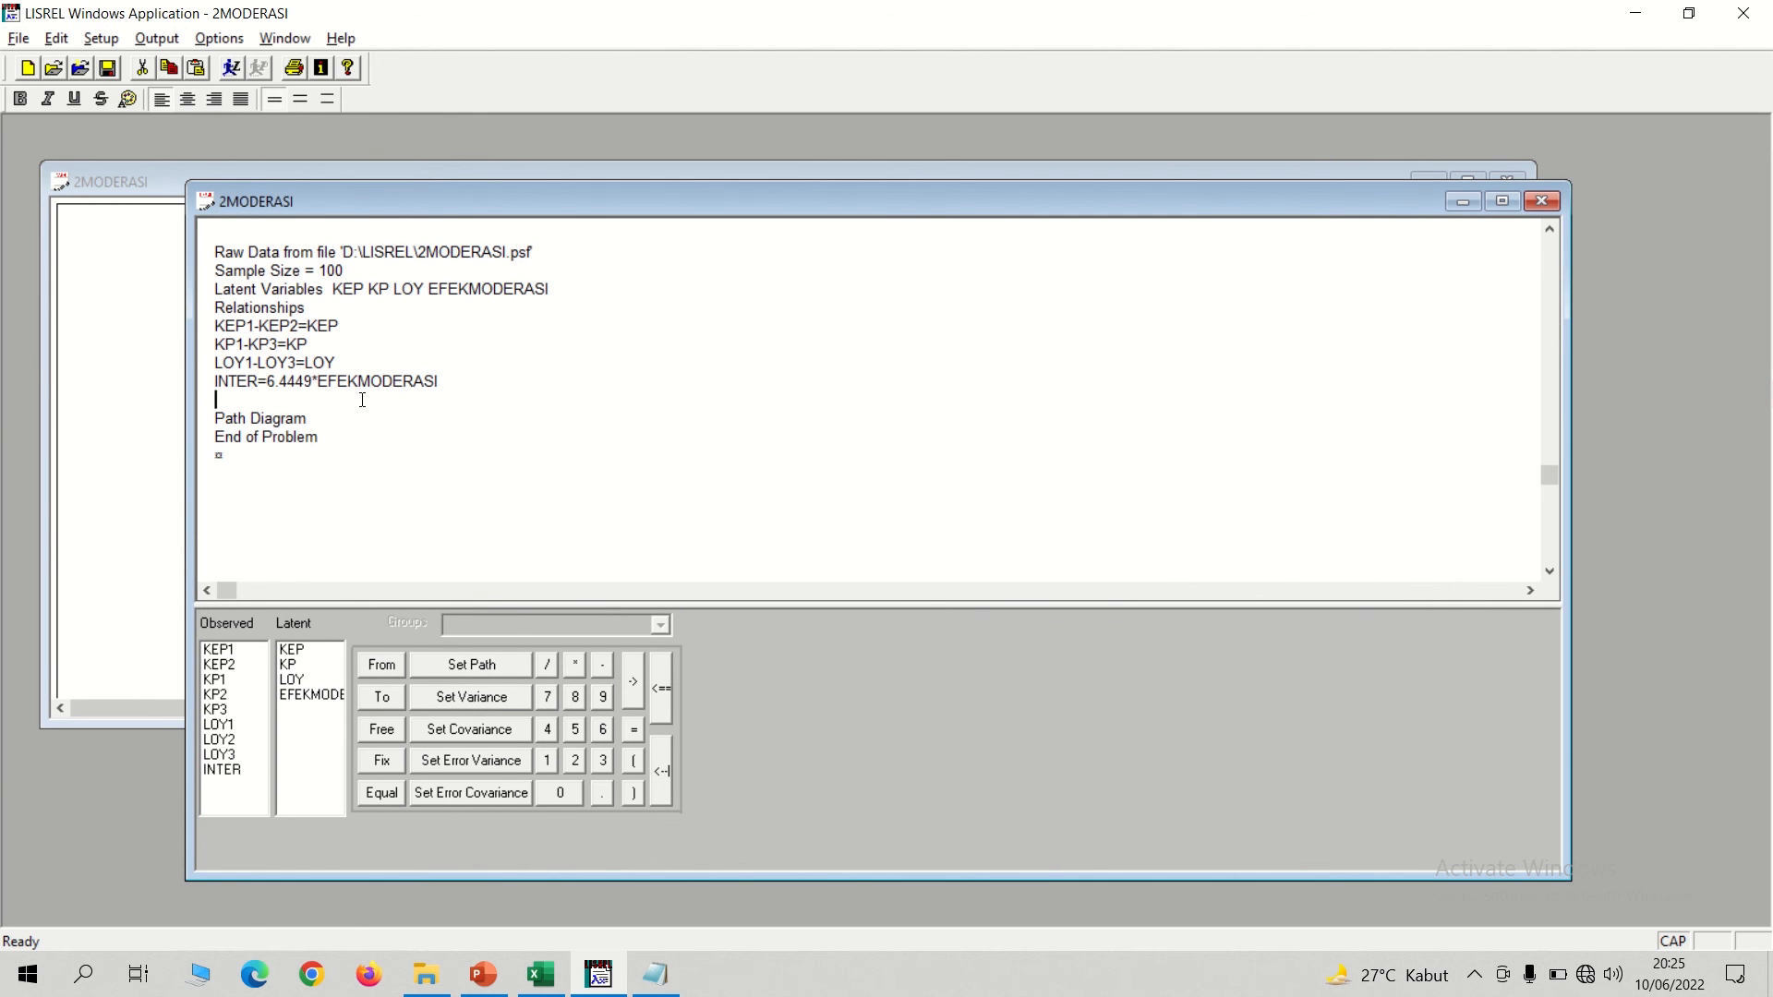
{"action": "key", "text": "ctrl+v"}
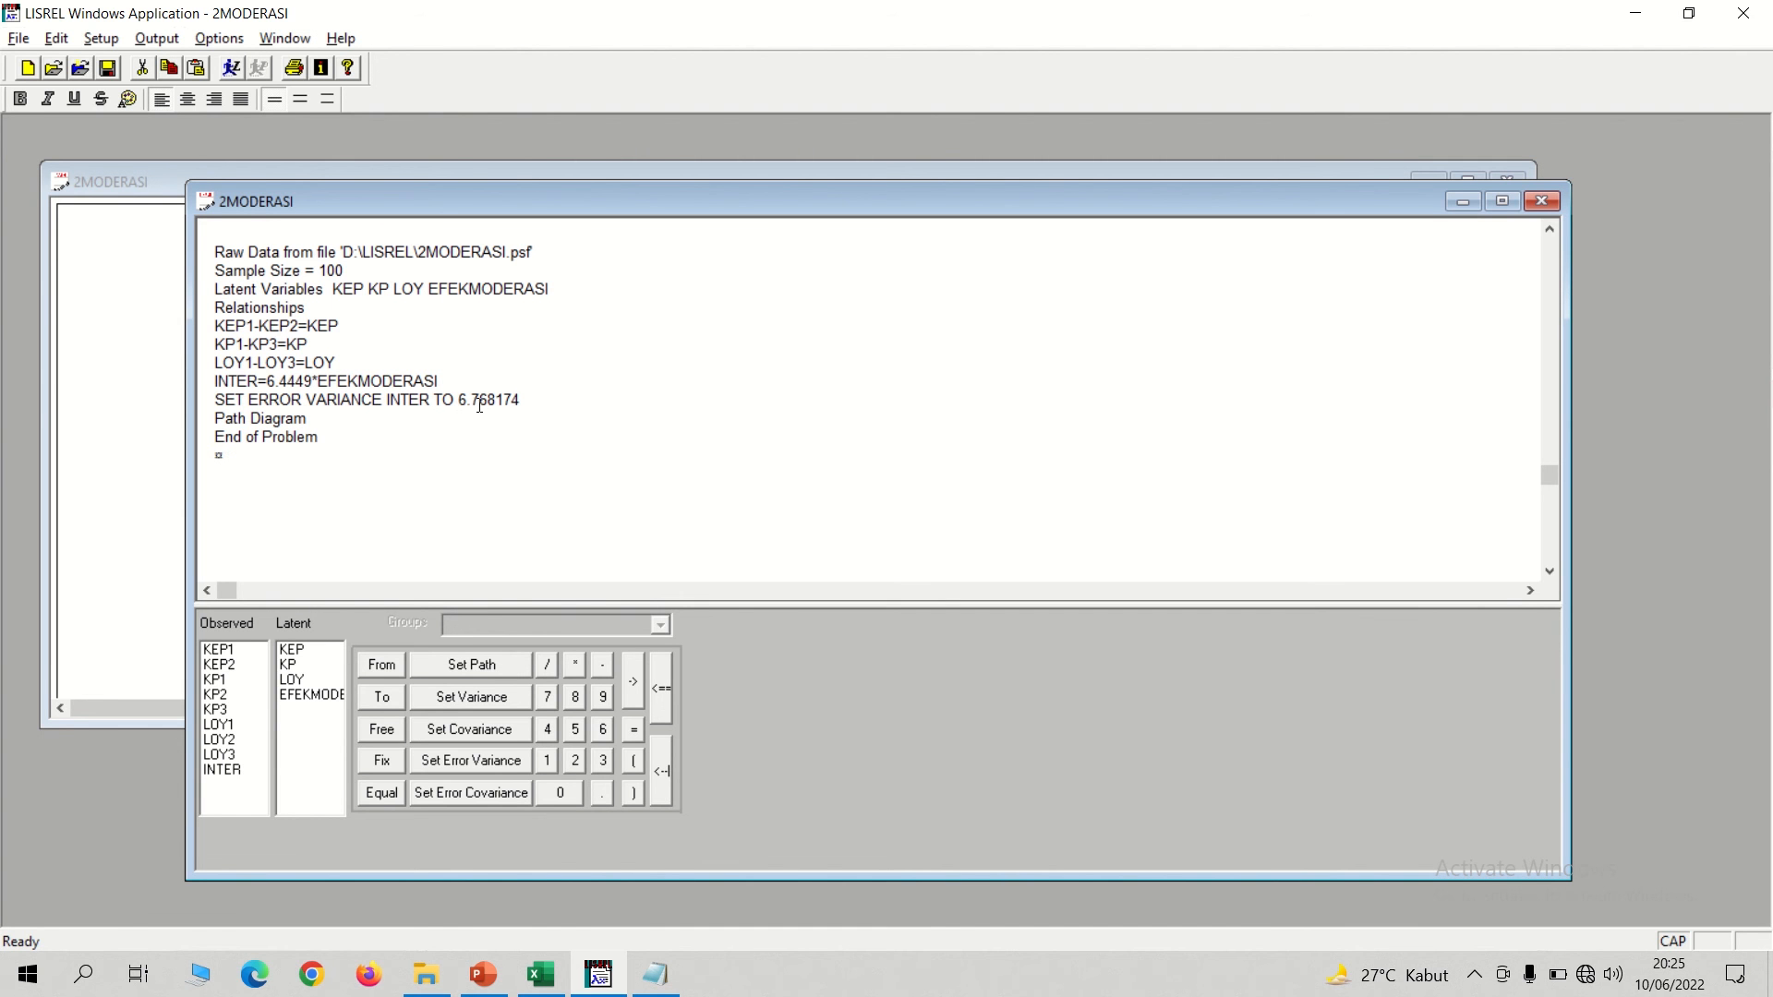
Compare the error variance in the syntax with the theta total in the Excel sheet.
{"action": "left_click", "coordinate": [540, 975]}
{"action": "left_click", "coordinate": [667, 533]}
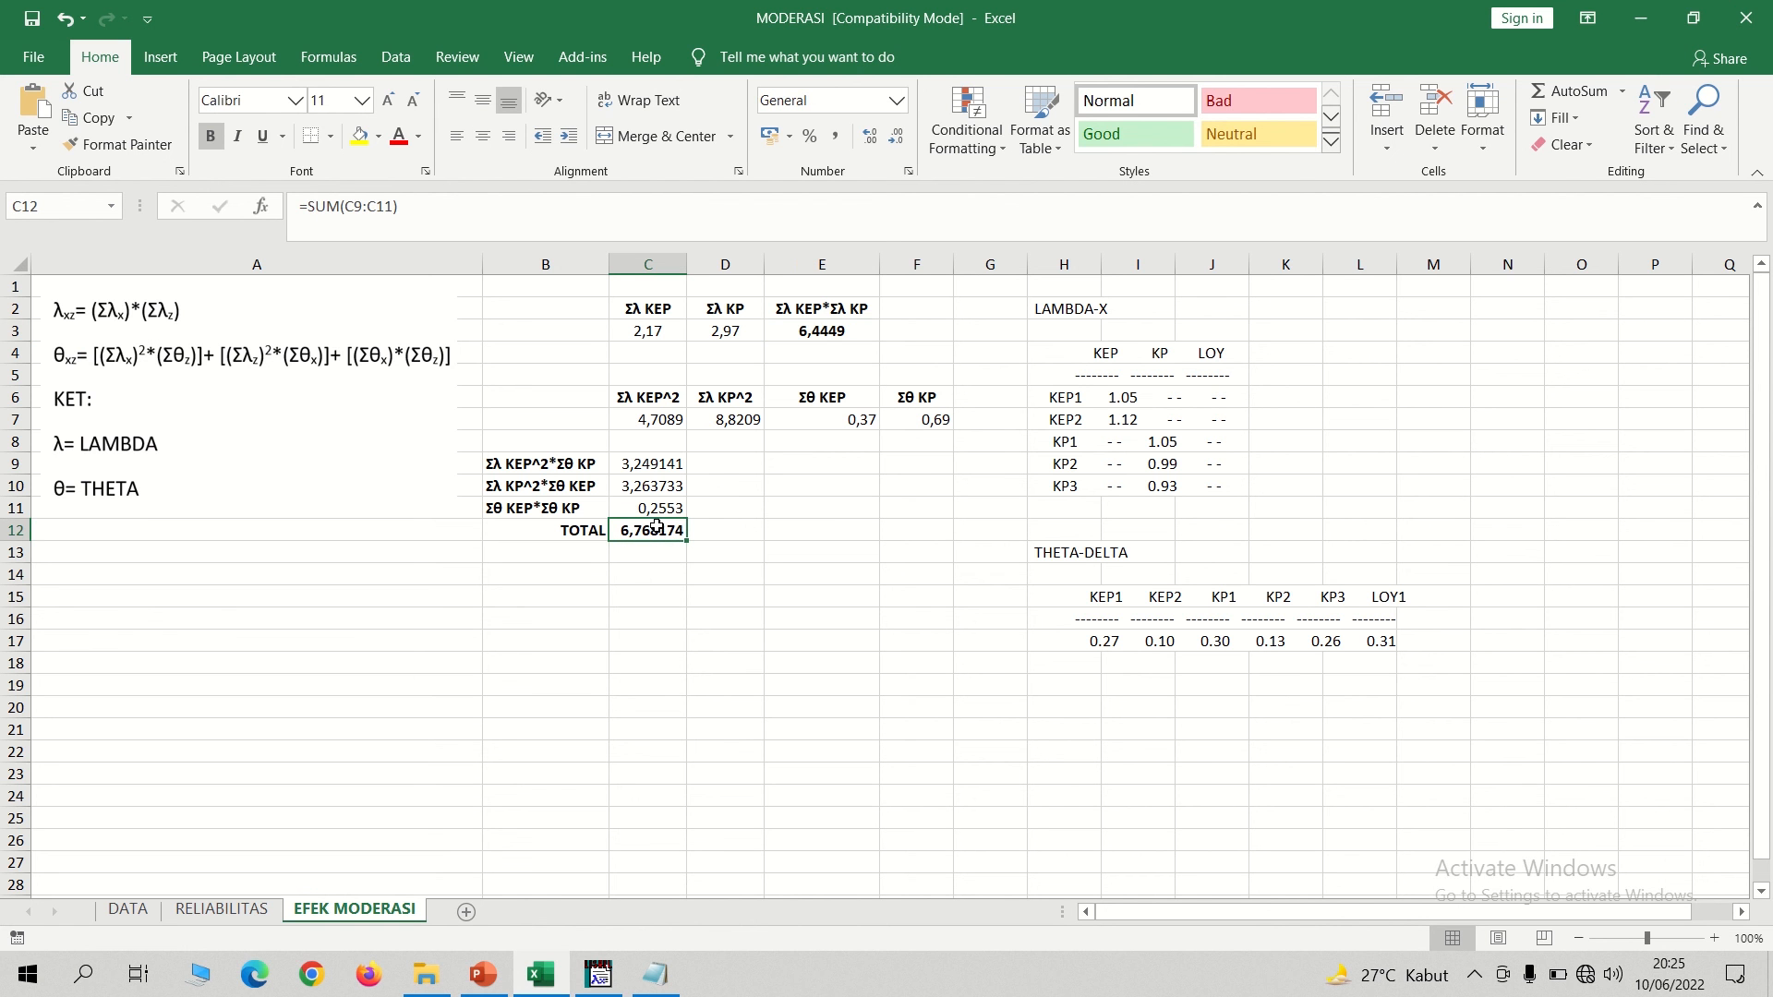
{"action": "left_click", "coordinate": [613, 975]}
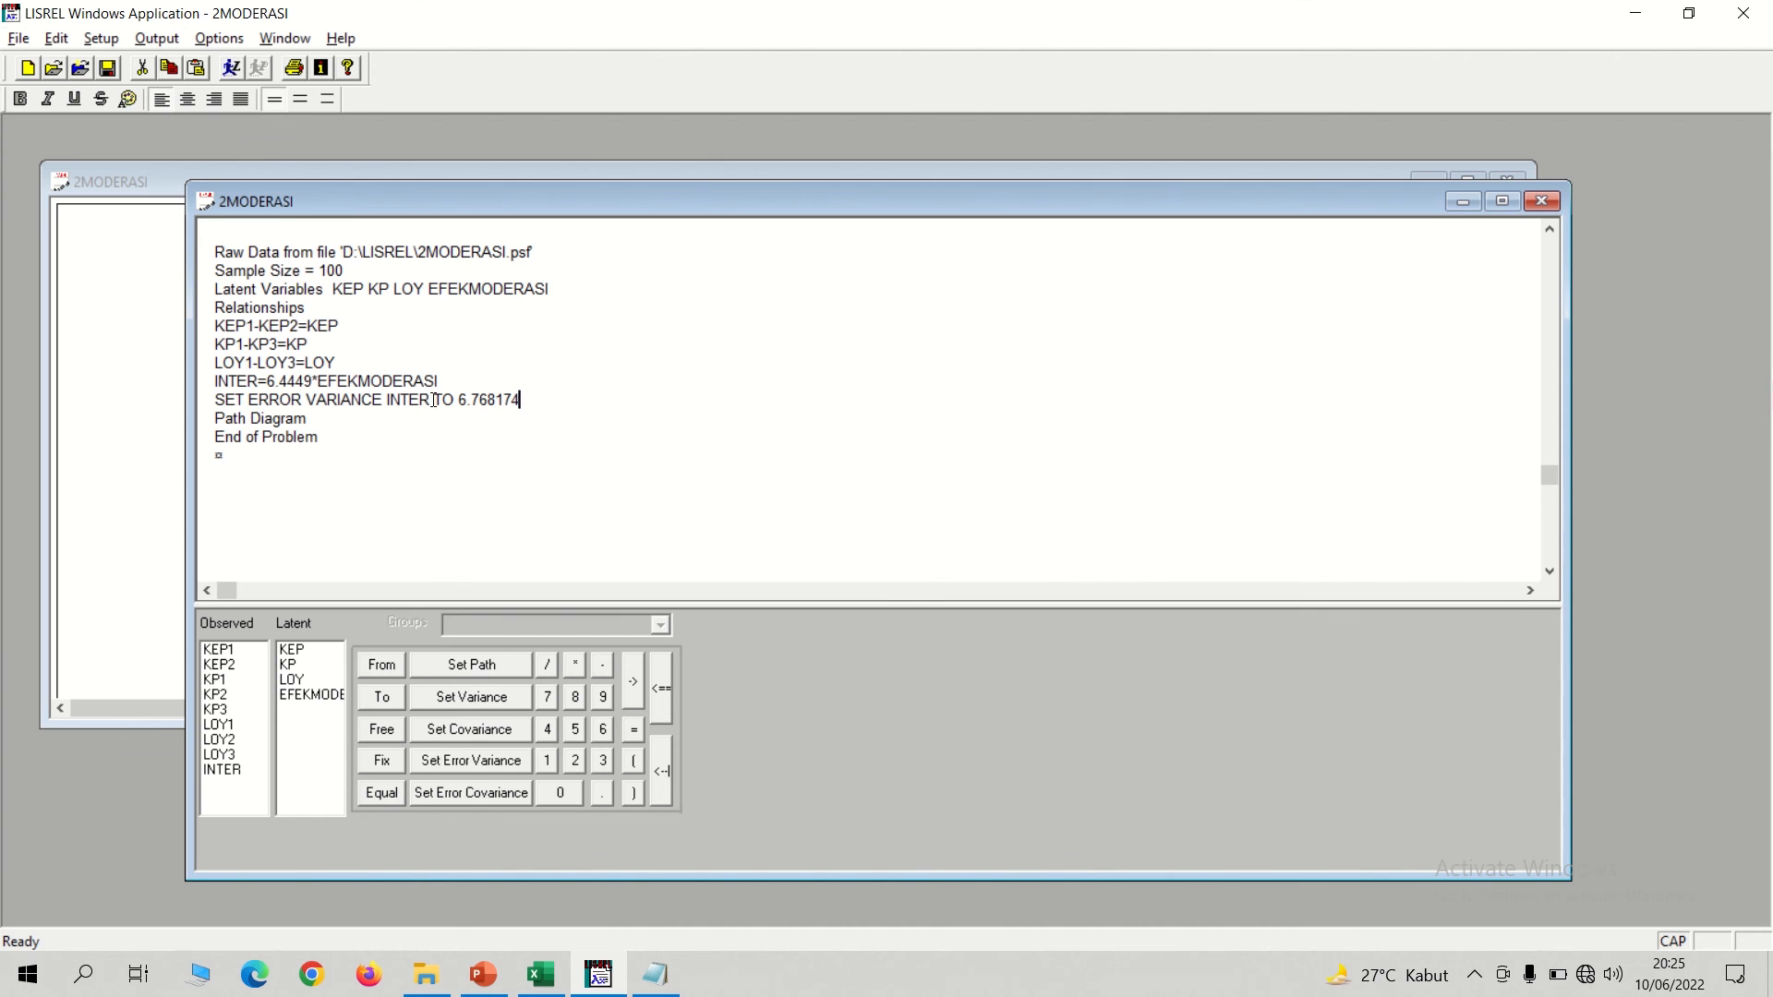
{"action": "left_click_drag", "start_coordinate": [434, 400], "coordinate": [387, 400]}
{"action": "left_click", "coordinate": [541, 400]}
Add the structural equation LOY= KEP KP EFEKMODERASI on a new line below the error variance statement.
{"action": "key", "text": "Return"}
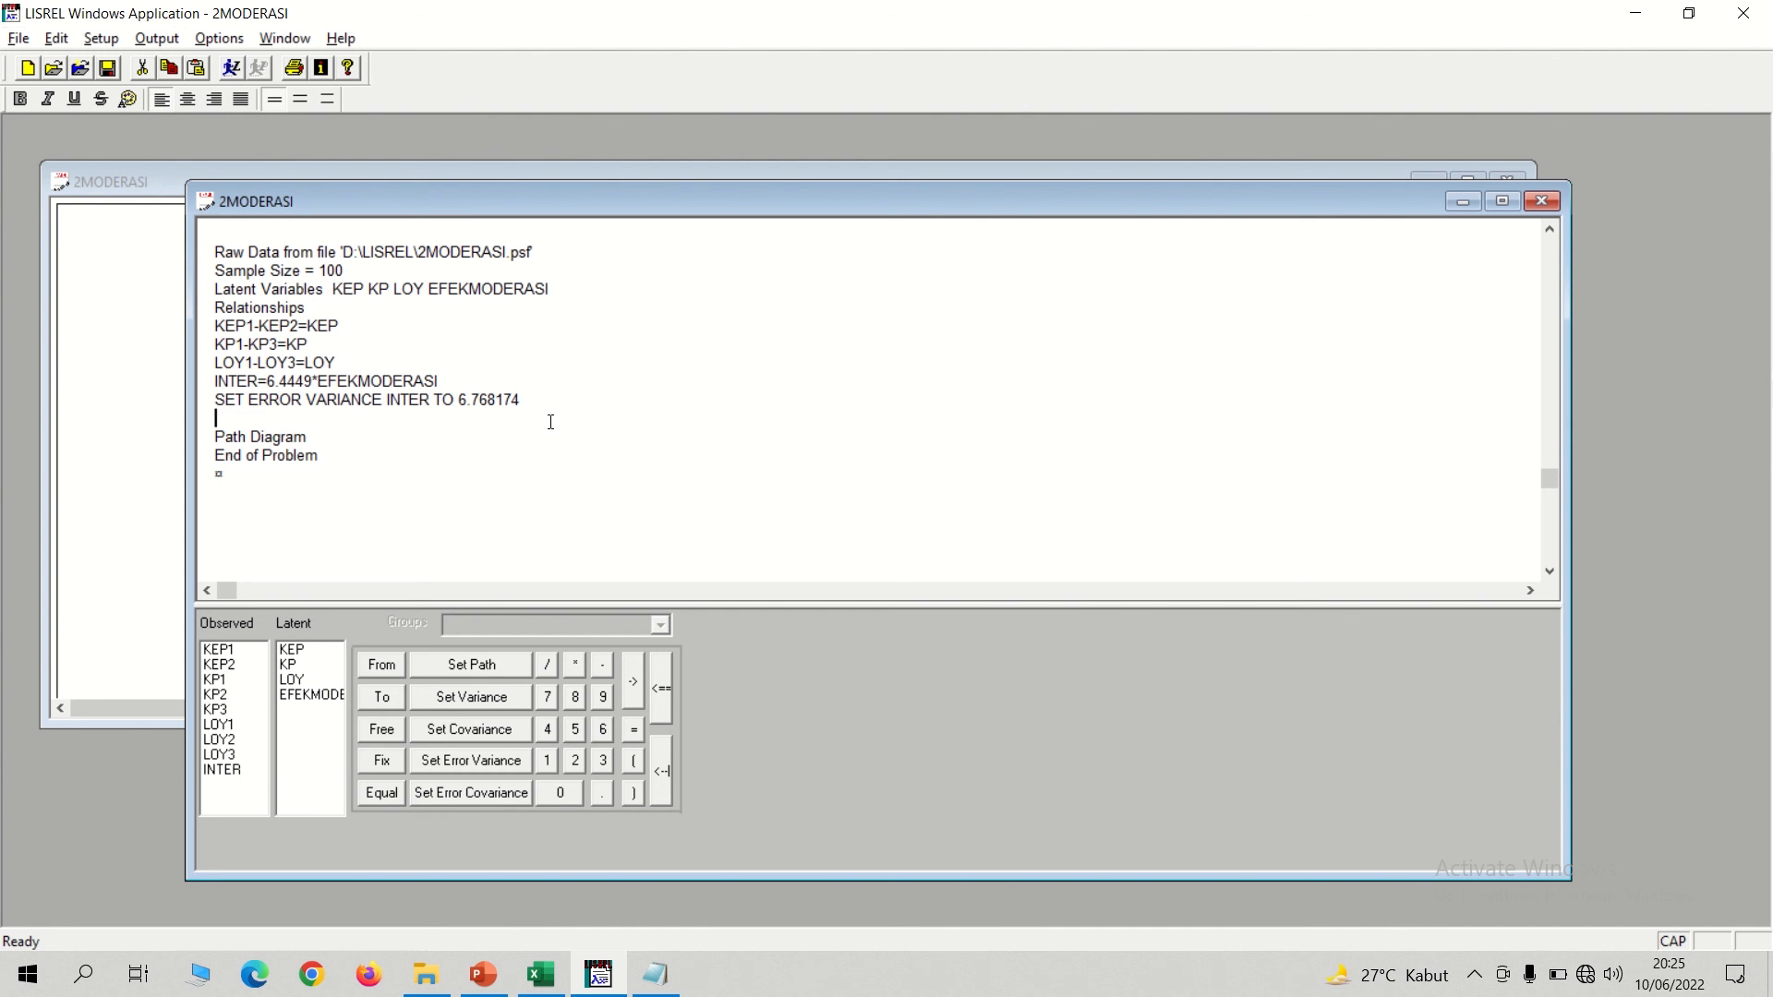
{"action": "type", "text": "LOY= KEP KP"}
{"action": "type", "text": "EFEKMODE"}
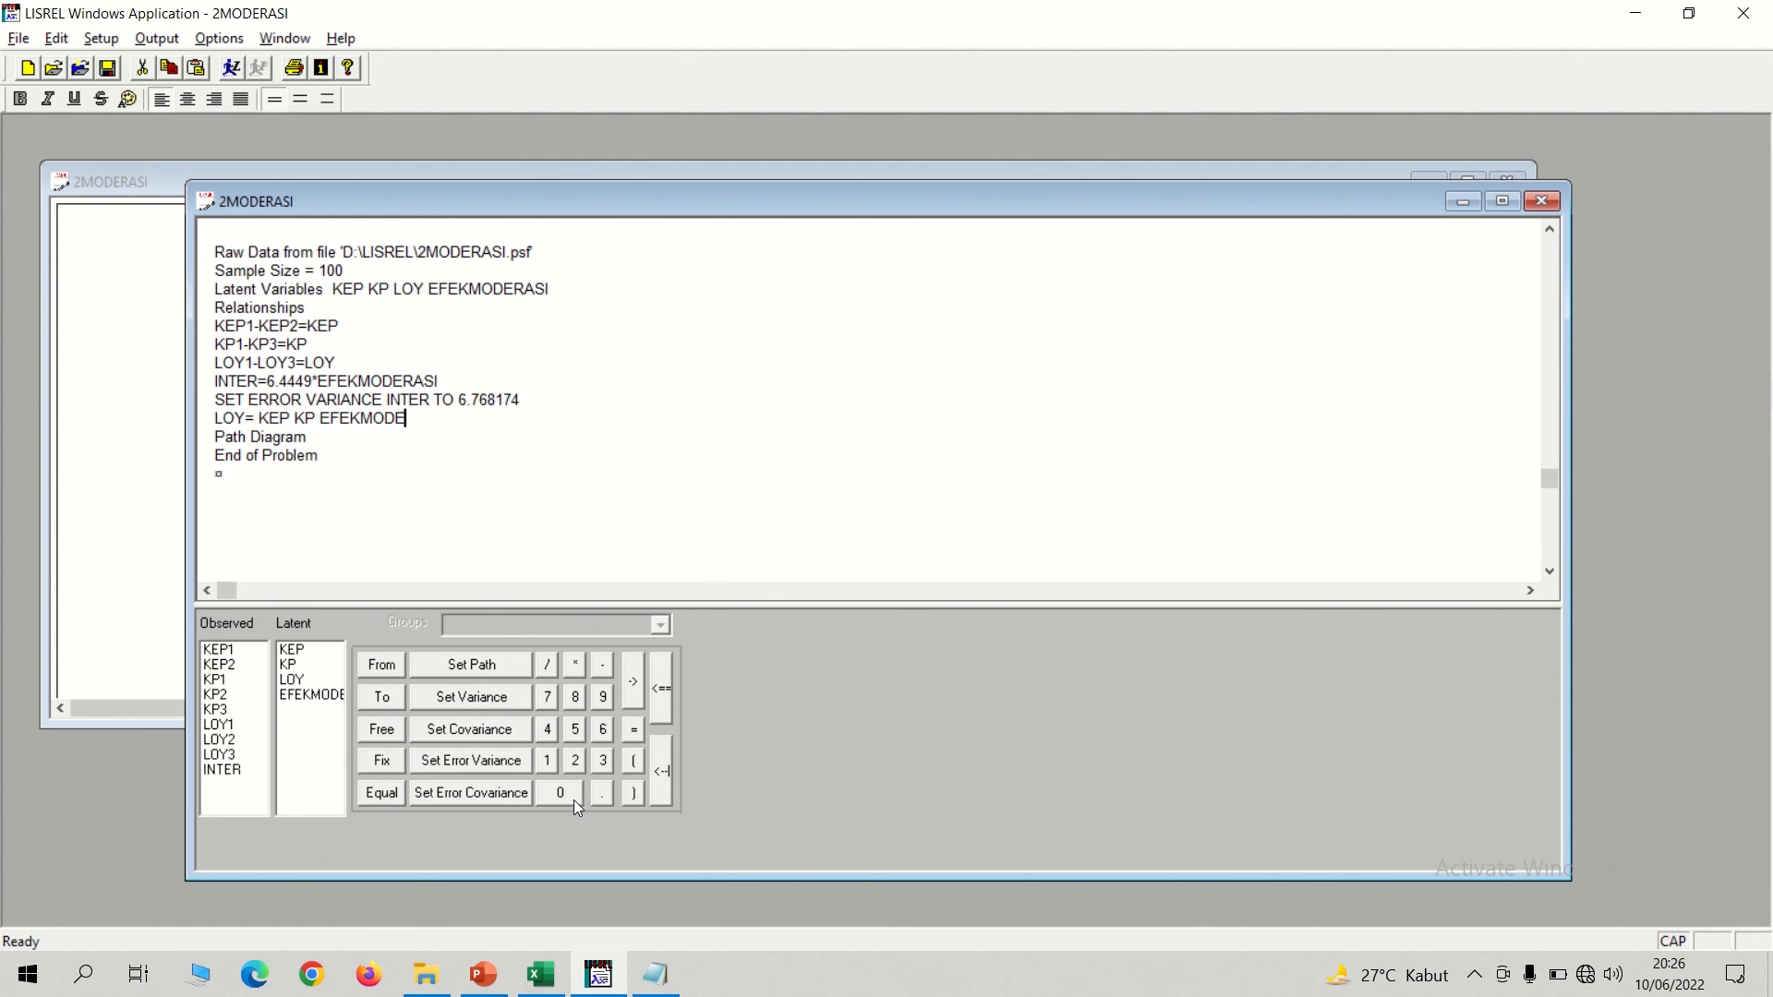
{"action": "type", "text": "RASI"}
Run the SIMPLIS model, maximize the path diagram and display its T-values.
{"action": "left_click", "coordinate": [231, 69]}
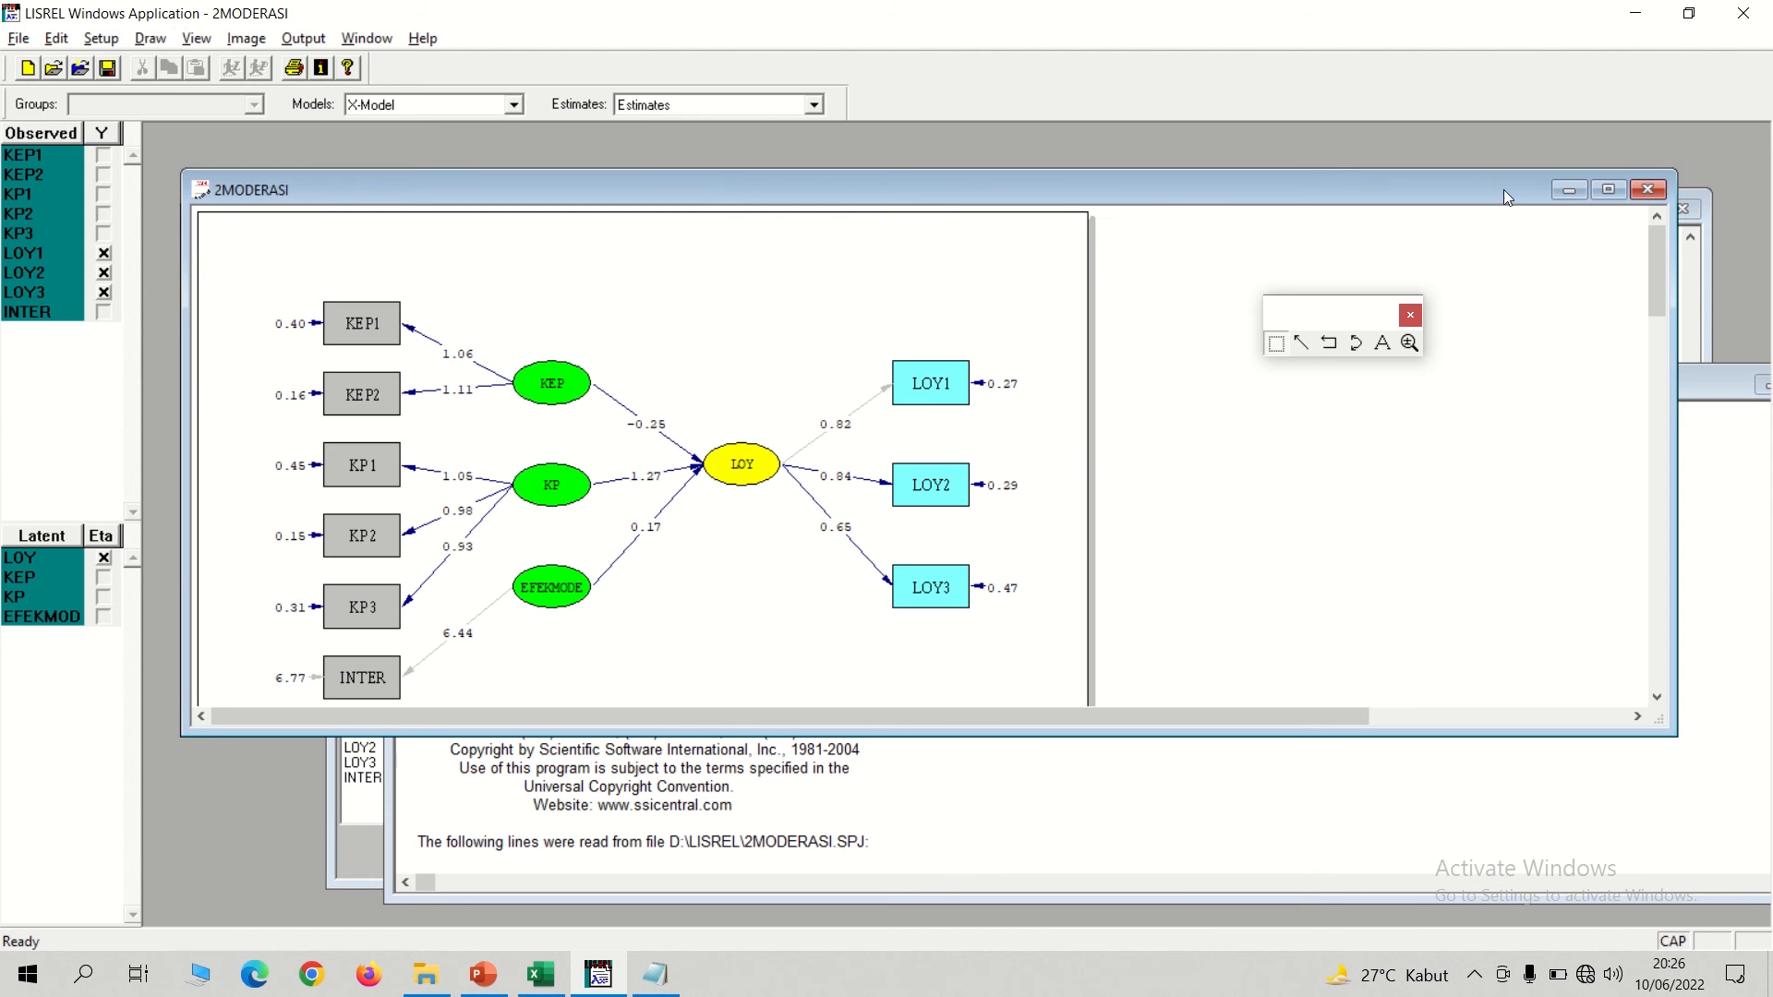
{"action": "left_click", "coordinate": [1606, 192]}
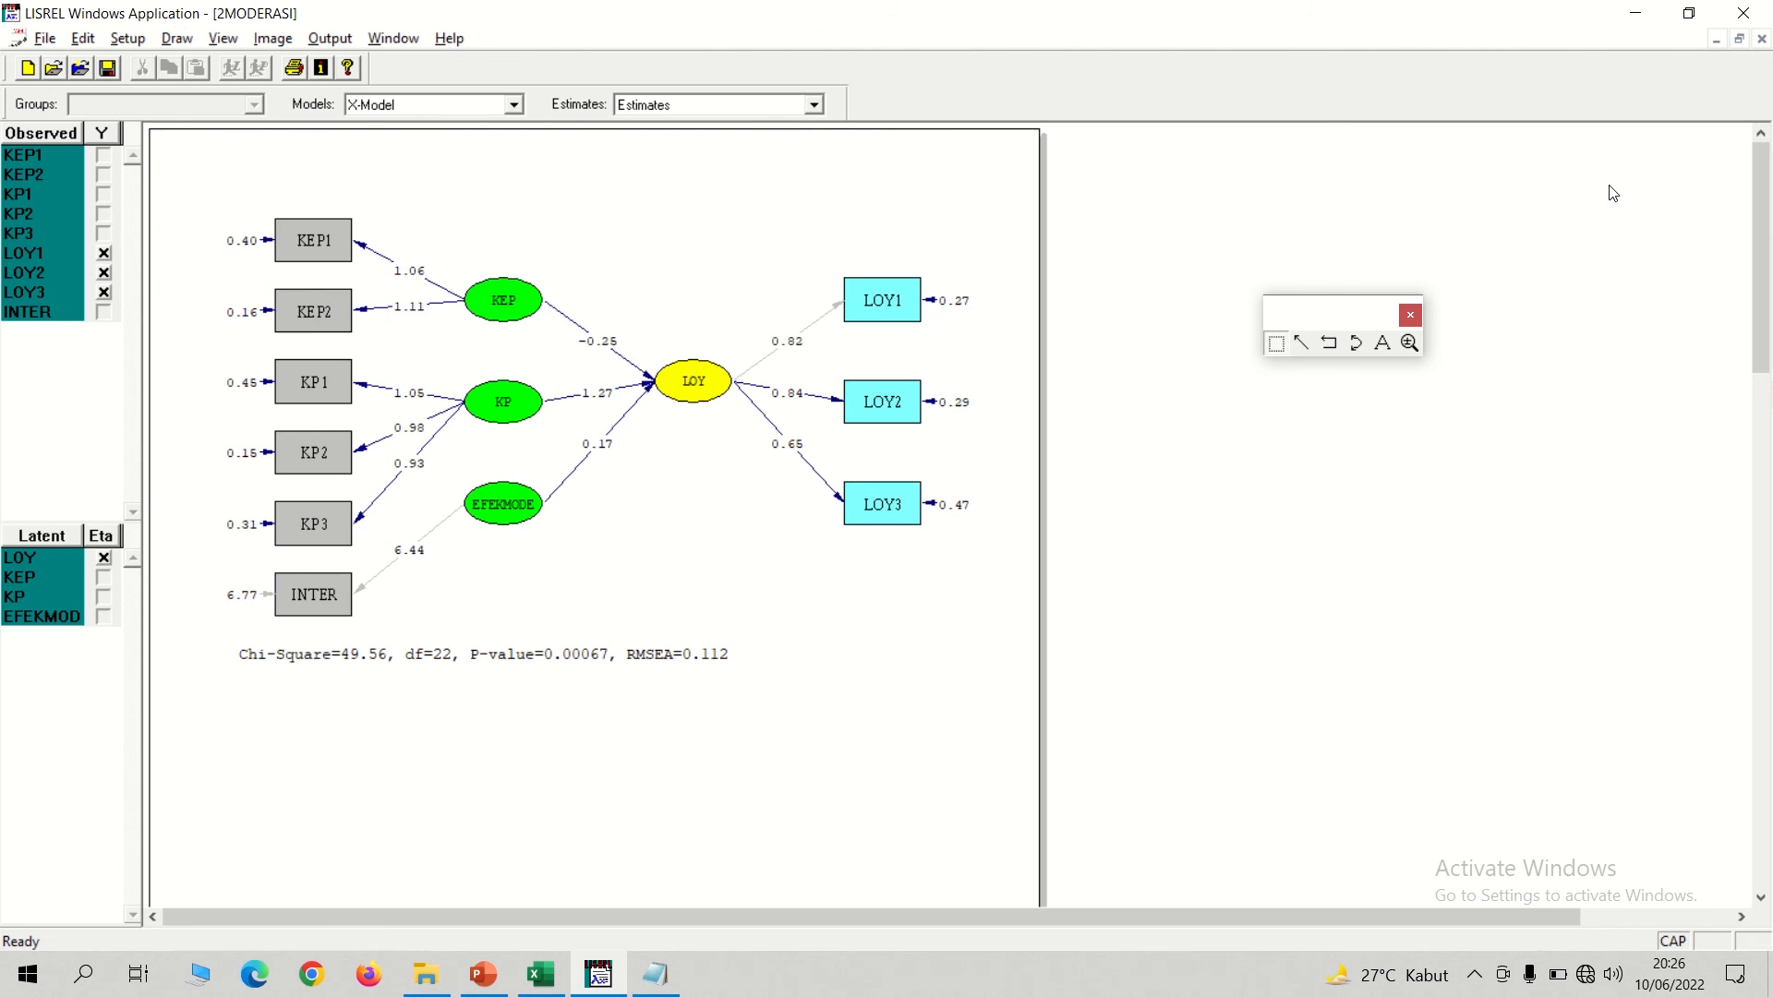
{"action": "left_click", "coordinate": [739, 104]}
{"action": "left_click", "coordinate": [665, 172]}
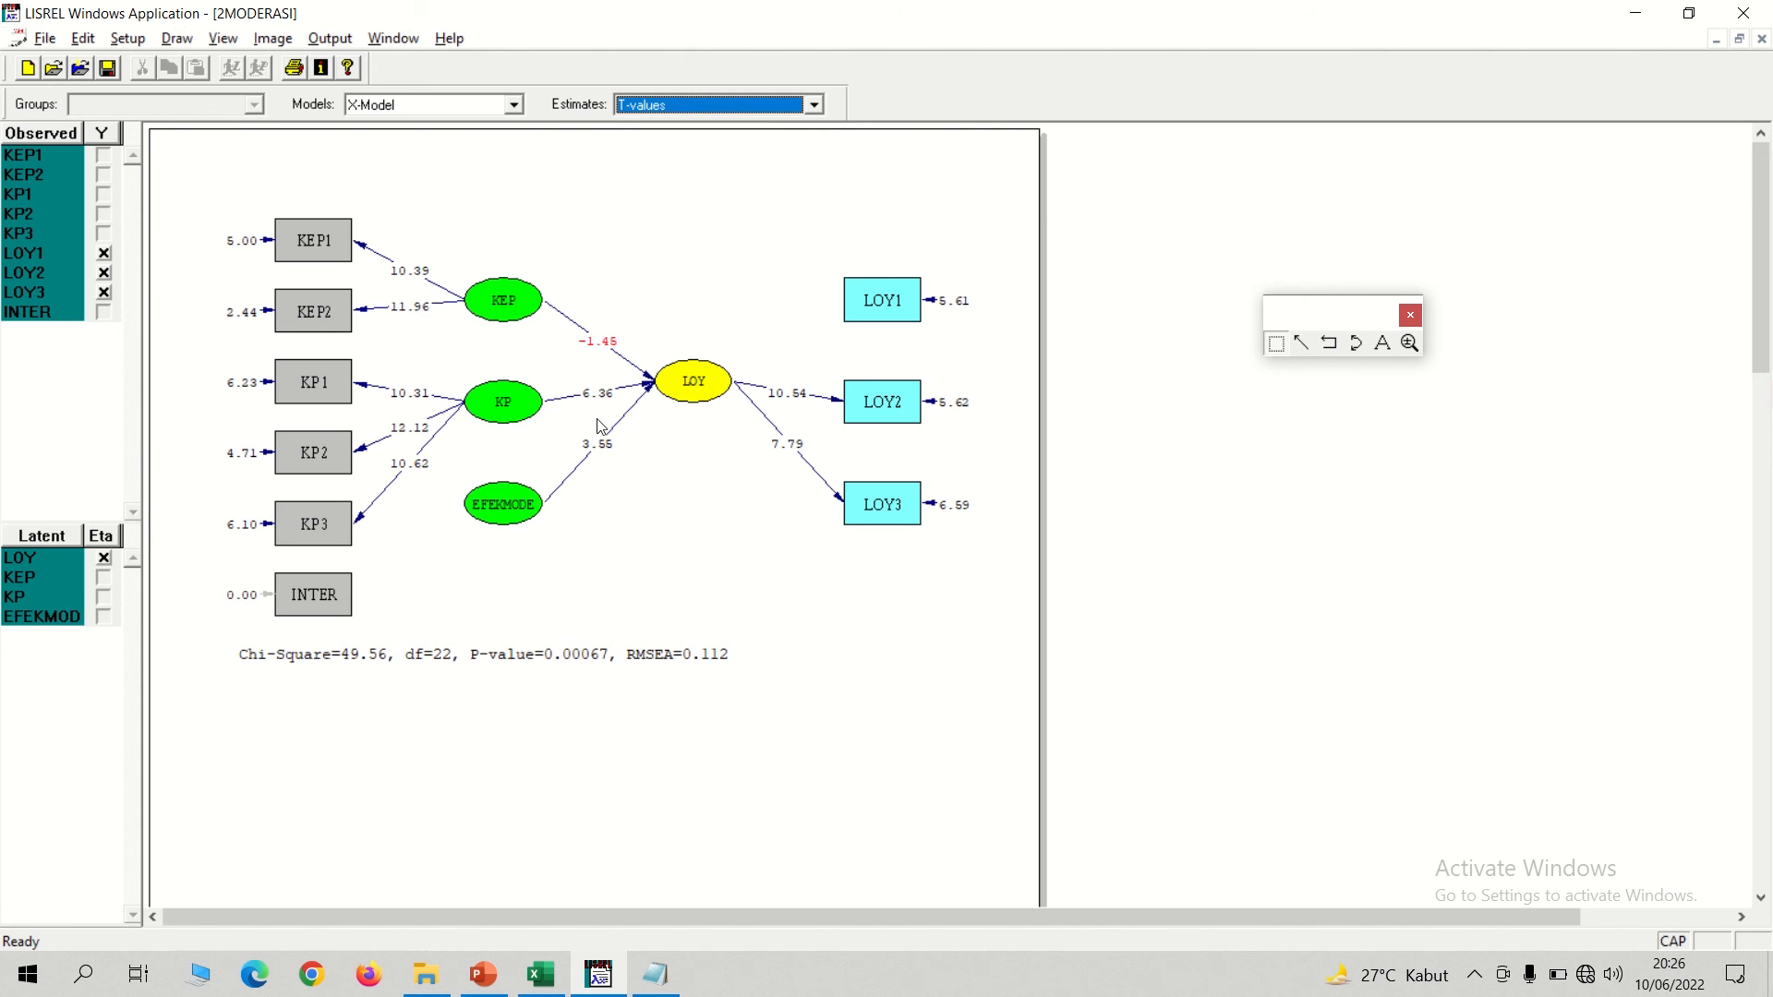
Open the 2MODERASI.OUT output and examine the measurement equations, structural equation, covariance matrices and fit statistics.
{"action": "left_click", "coordinate": [333, 39]}
{"action": "mouse_move", "coordinate": [393, 38]}
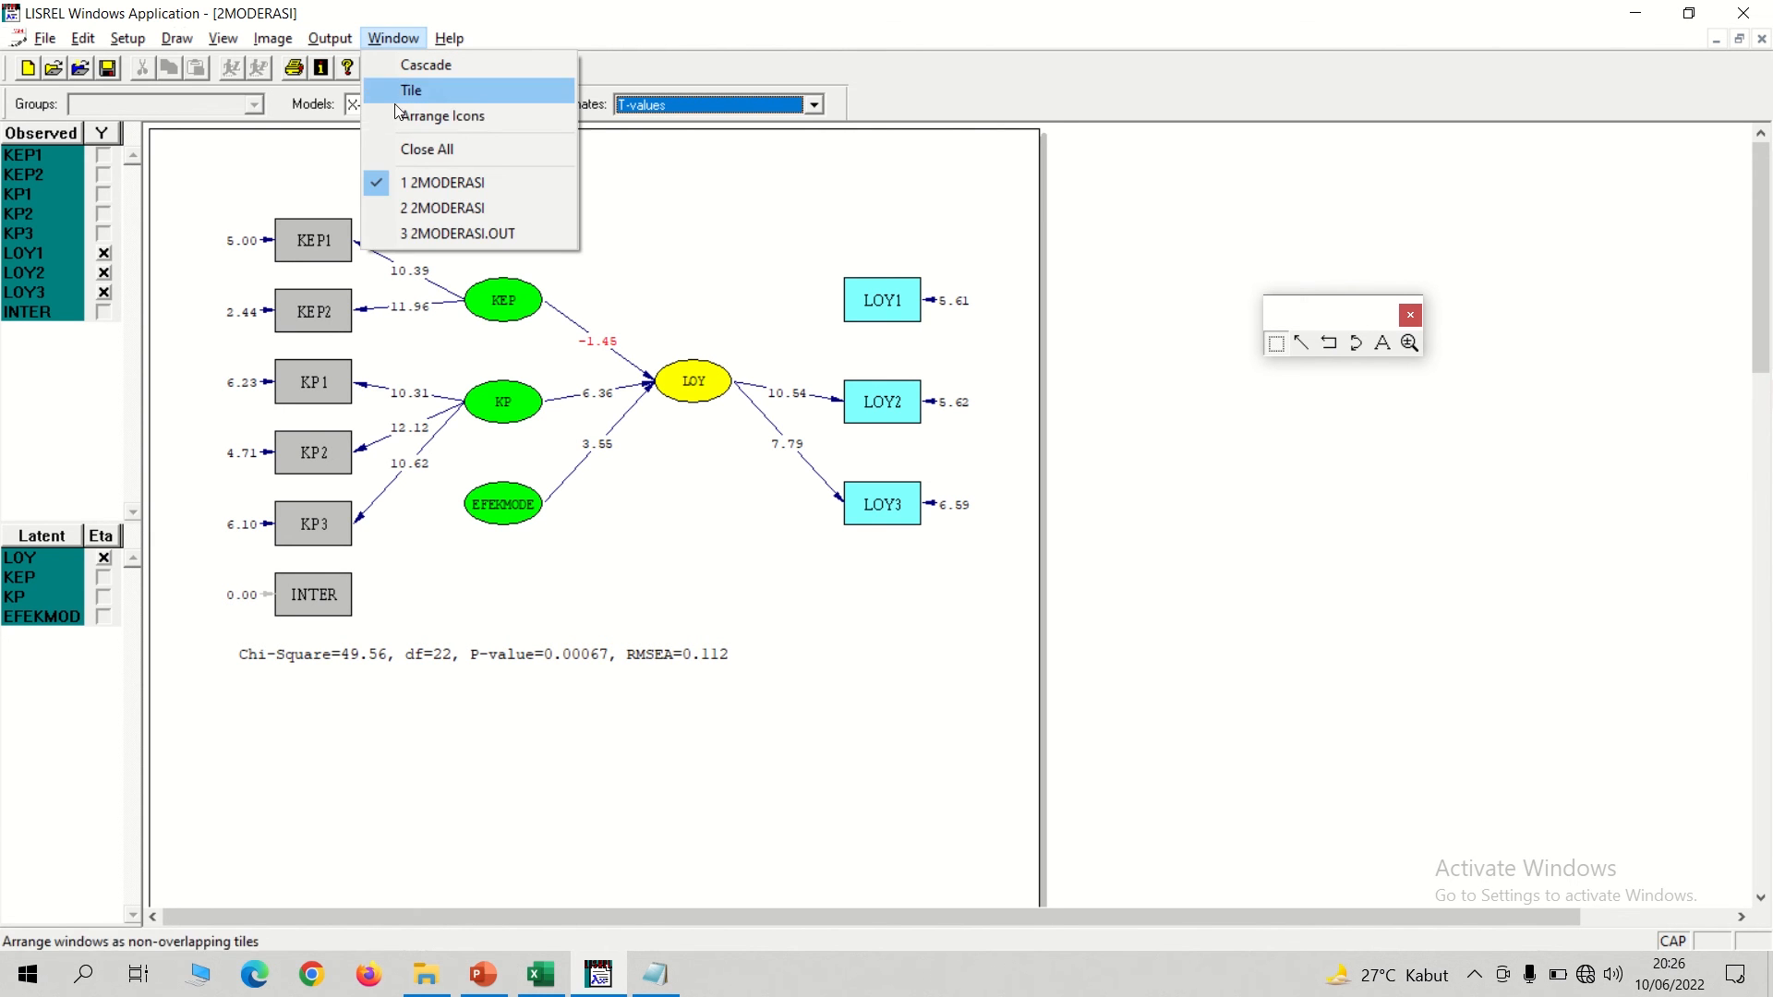
{"action": "left_click", "coordinate": [420, 233]}
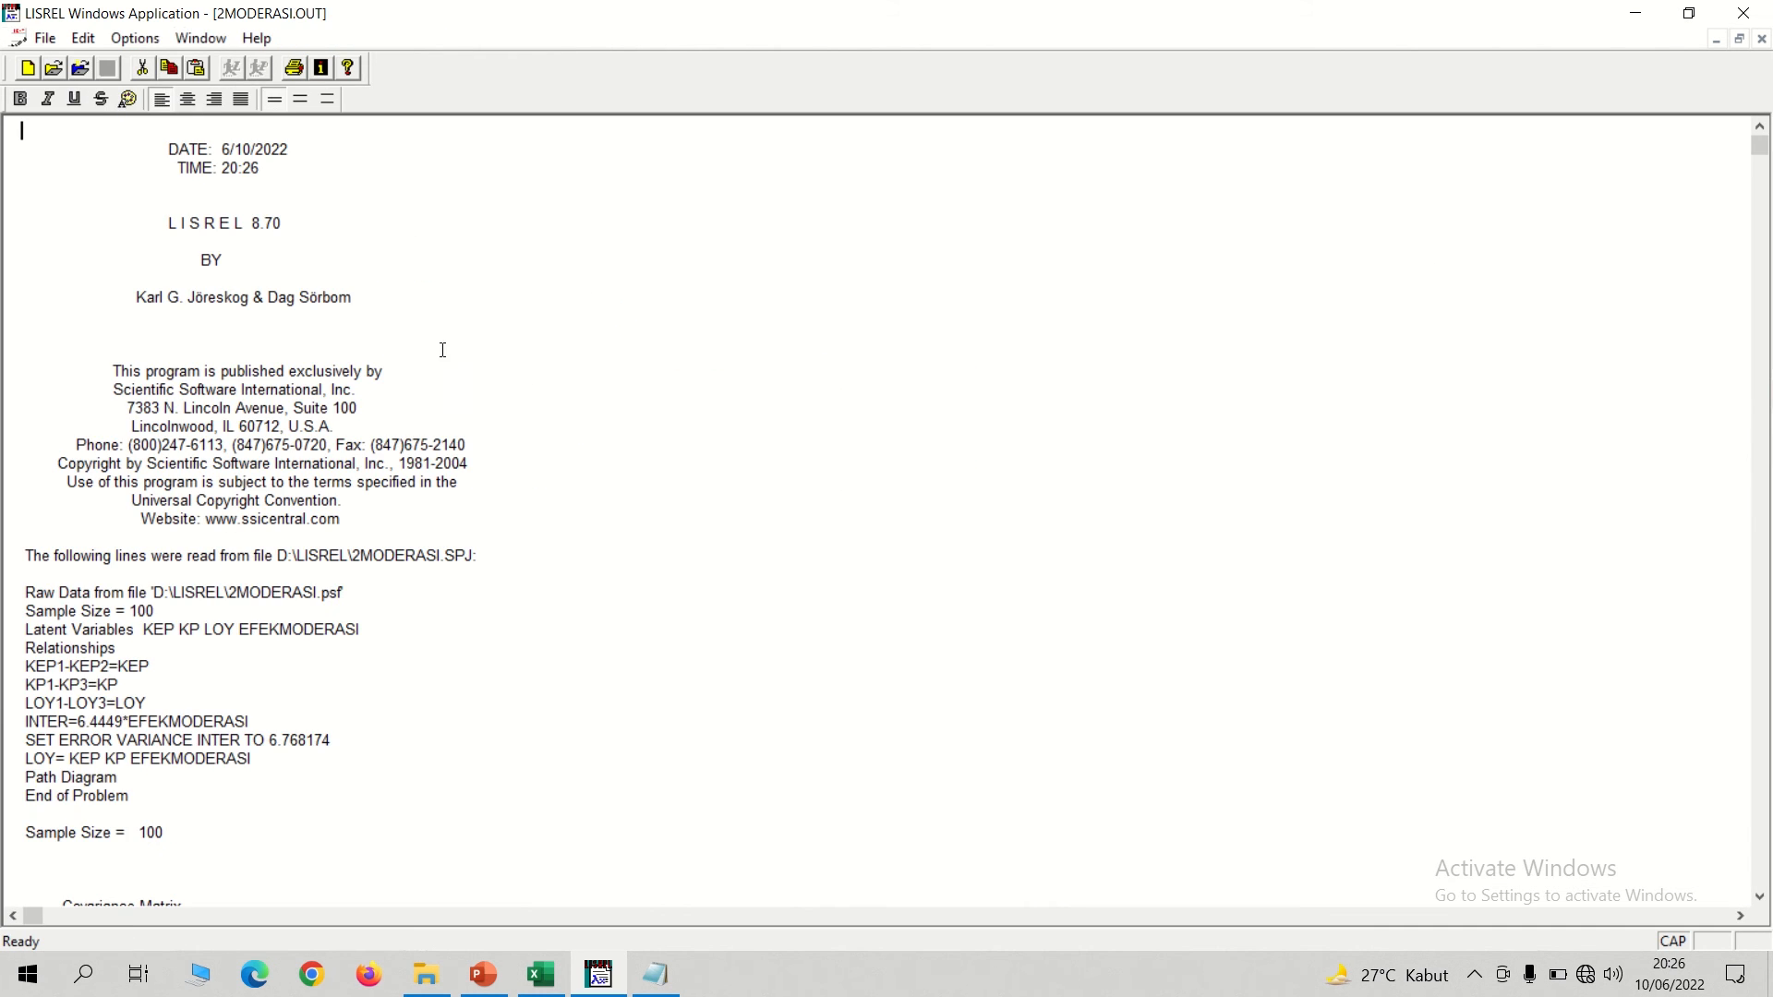
{"action": "key", "text": "Down"}
{"action": "key", "text": "Down"}
{"action": "key", "text": "Down"}
{"action": "key", "text": "Down"}
{"action": "key", "text": "Down"}
{"action": "key", "text": "Down"}
{"action": "key", "text": "Down"}
{"action": "key", "text": "Down"}
{"action": "key", "text": "Down"}
{"action": "key", "text": "Down"}
{"action": "key", "text": "Down"}
{"action": "key", "text": "Down"}
{"action": "key", "text": "Down"}
{"action": "key", "text": "Down"}
{"action": "key", "text": "Down"}
{"action": "key", "text": "Down"}
{"action": "key", "text": "Down"}
{"action": "key", "text": "Down"}
{"action": "key", "text": "Down"}
{"action": "key", "text": "Down"}
{"action": "key", "text": "Down"}
{"action": "key", "text": "Down"}
{"action": "key", "text": "Down"}
{"action": "key", "text": "Down"}
{"action": "key", "text": "Down"}
{"action": "key", "text": "Down"}
{"action": "key", "text": "Down"}
{"action": "key", "text": "Down"}
{"action": "key", "text": "Down"}
{"action": "key", "text": "Down"}
{"action": "key", "text": "Down"}
{"action": "key", "text": "Down"}
{"action": "key", "text": "Down"}
{"action": "key", "text": "Down"}
{"action": "key", "text": "Down"}
{"action": "key", "text": "Down"}
{"action": "key", "text": "Down"}
{"action": "key", "text": "Down"}
{"action": "key", "text": "Down"}
{"action": "key", "text": "Down"}
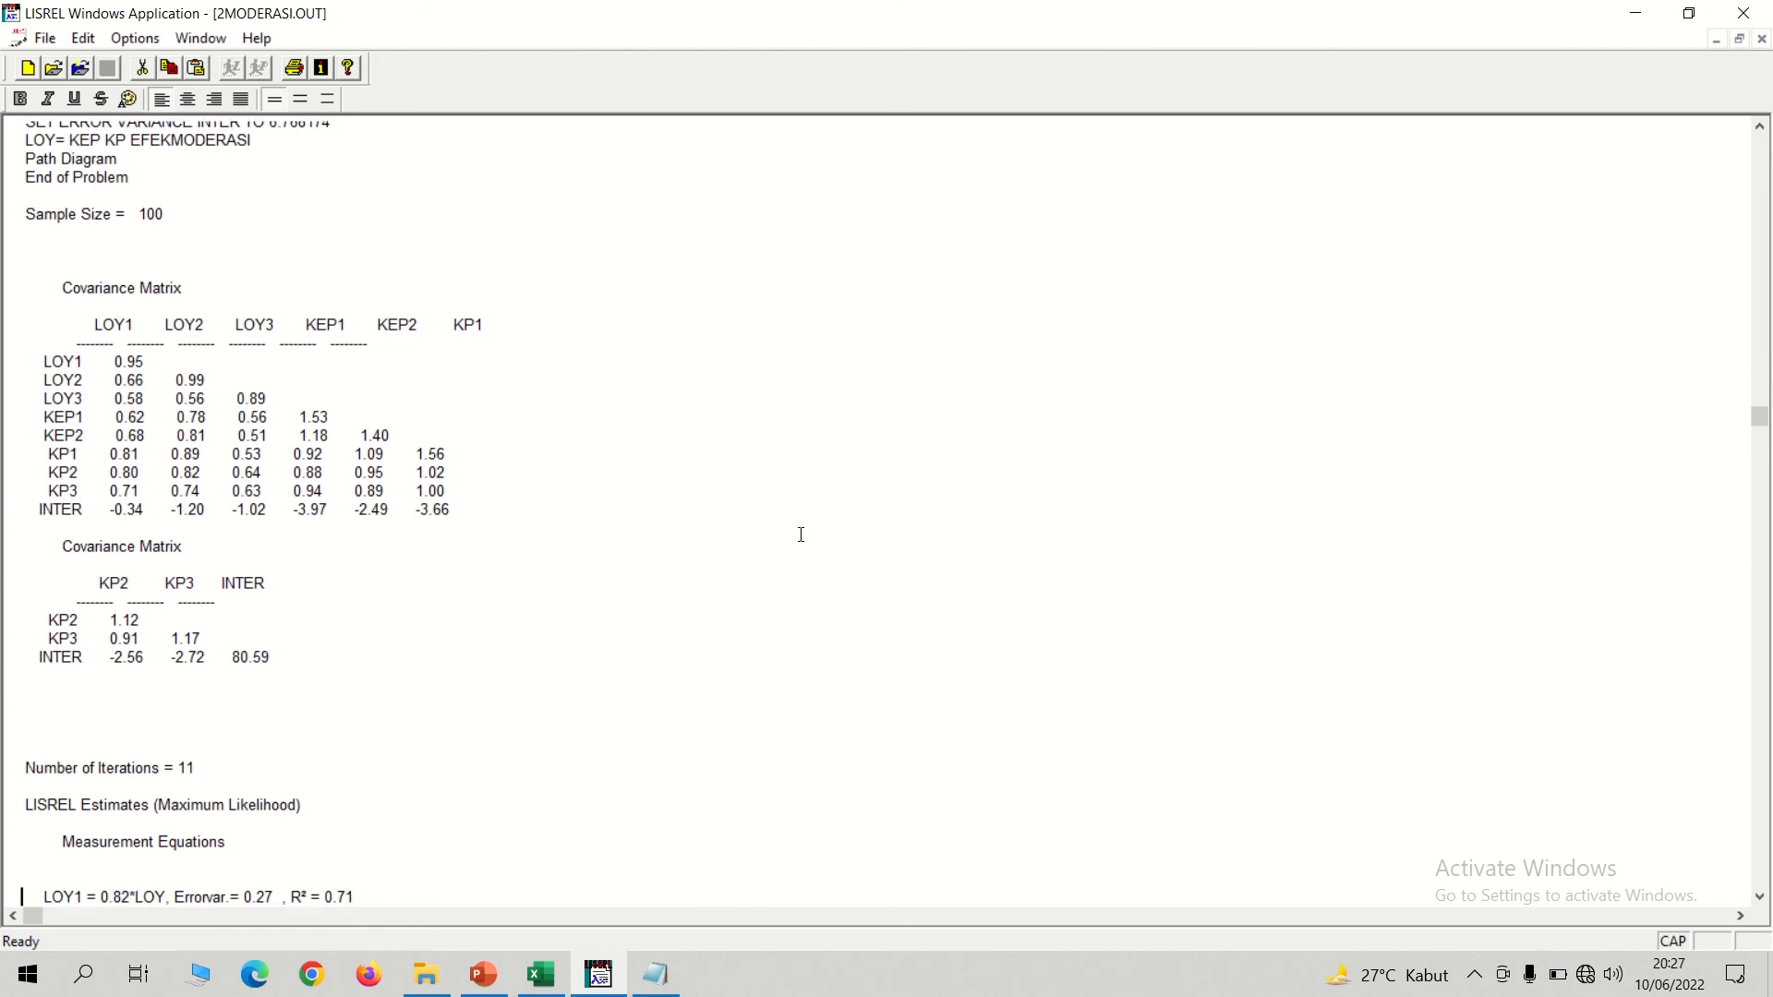
{"action": "key", "text": "Down"}
{"action": "key", "text": "Down"}
{"action": "key", "text": "Down"}
{"action": "key", "text": "Down"}
{"action": "key", "text": "Down"}
{"action": "key", "text": "Down"}
{"action": "key", "text": "Down"}
{"action": "key", "text": "Down"}
{"action": "key", "text": "Down"}
{"action": "key", "text": "Down"}
{"action": "key", "text": "Down"}
{"action": "key", "text": "Down"}
{"action": "key", "text": "Down"}
{"action": "key", "text": "Down"}
{"action": "key", "text": "Down"}
{"action": "key", "text": "Down"}
{"action": "key", "text": "Down"}
{"action": "key", "text": "Down"}
{"action": "key", "text": "Down"}
{"action": "key", "text": "Down"}
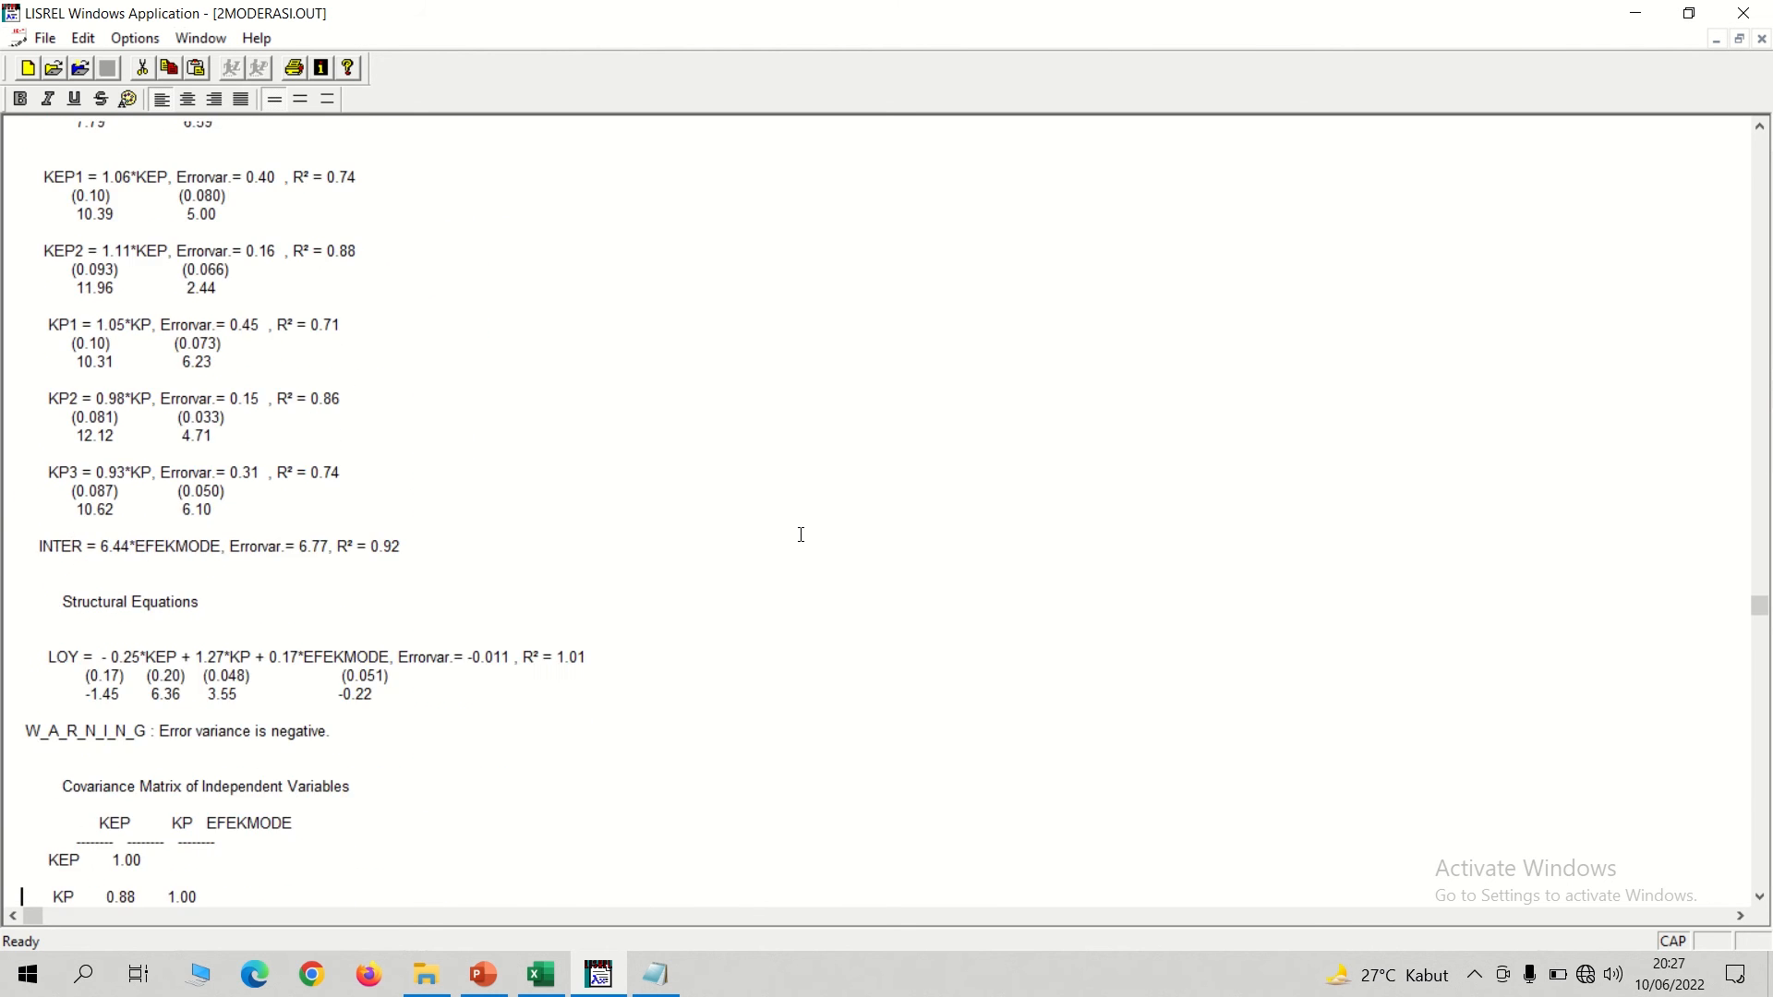
{"action": "key", "text": "Down"}
{"action": "key", "text": "Down"}
{"action": "key", "text": "Down"}
{"action": "key", "text": "Down"}
{"action": "key", "text": "Down"}
{"action": "key", "text": "Down"}
{"action": "key", "text": "Down"}
{"action": "key", "text": "Down"}
{"action": "key", "text": "Down"}
{"action": "key", "text": "Down"}
{"action": "key", "text": "Down"}
{"action": "key", "text": "Down"}
{"action": "key", "text": "Down"}
{"action": "key", "text": "Down"}
{"action": "key", "text": "Down"}
{"action": "key", "text": "Down"}
{"action": "key", "text": "Down"}
{"action": "key", "text": "Down"}
{"action": "key", "text": "Down"}
{"action": "key", "text": "Down"}
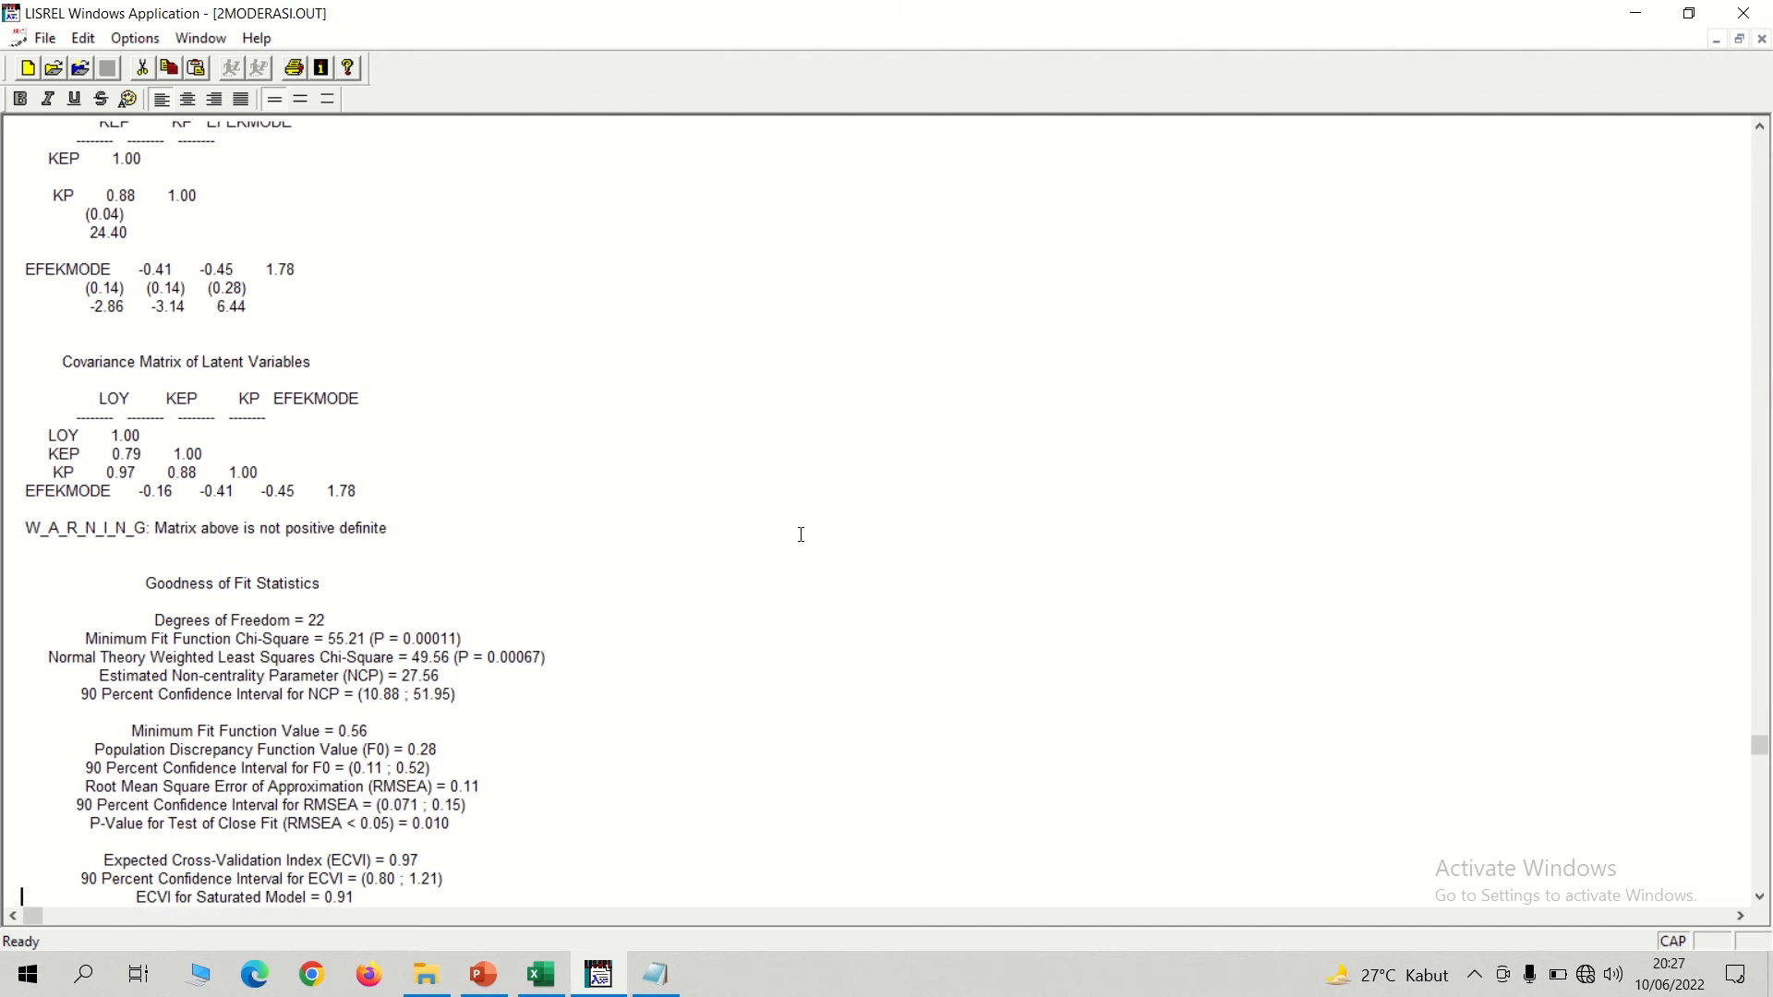
{"action": "key", "text": "Up"}
{"action": "key", "text": "Up"}
{"action": "key", "text": "Up"}
{"action": "key", "text": "Up"}
{"action": "key", "text": "Up"}
{"action": "key", "text": "Up"}
{"action": "key", "text": "Up"}
{"action": "key", "text": "Up"}
{"action": "key", "text": "Up"}
{"action": "key", "text": "Up"}
{"action": "key", "text": "Up"}
{"action": "key", "text": "Up"}
{"action": "key", "text": "Up"}
{"action": "key", "text": "Up"}
{"action": "key", "text": "Up"}
{"action": "key", "text": "Up"}
{"action": "key", "text": "Up"}
{"action": "key", "text": "Up"}
{"action": "key", "text": "Up"}
{"action": "key", "text": "Up"}
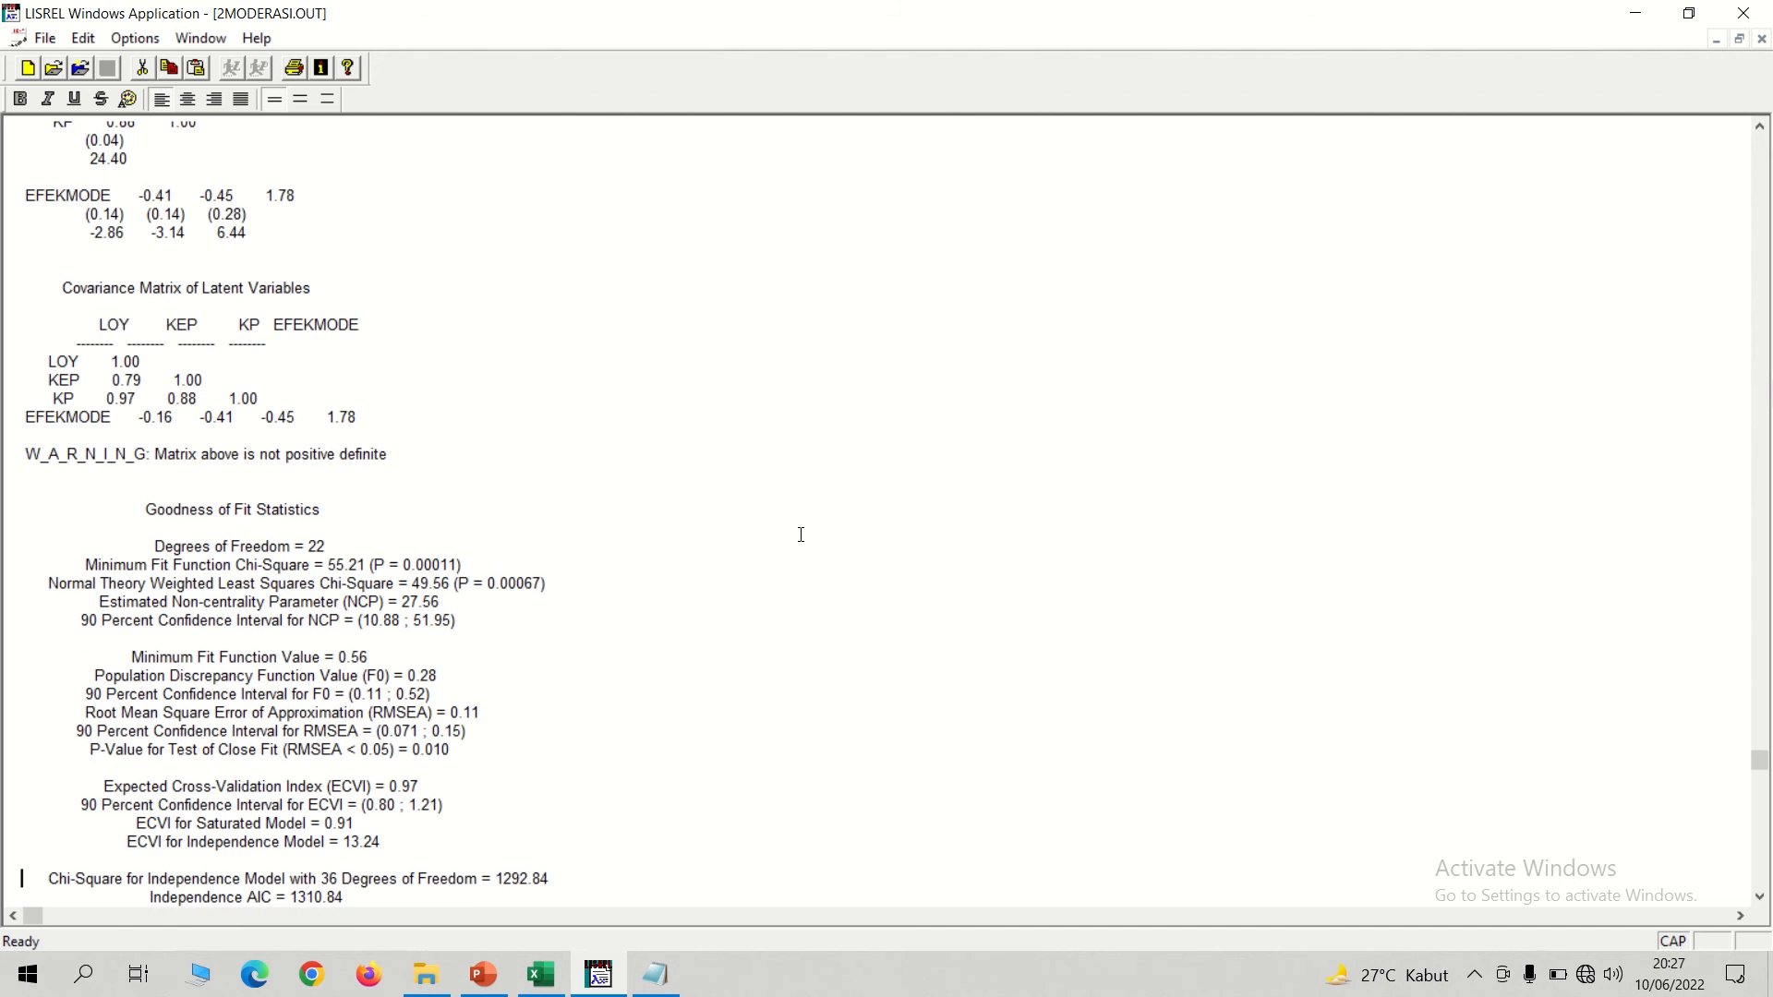
{"action": "scroll", "coordinate": [801, 535], "scroll_direction": "up", "scroll_amount": 6}
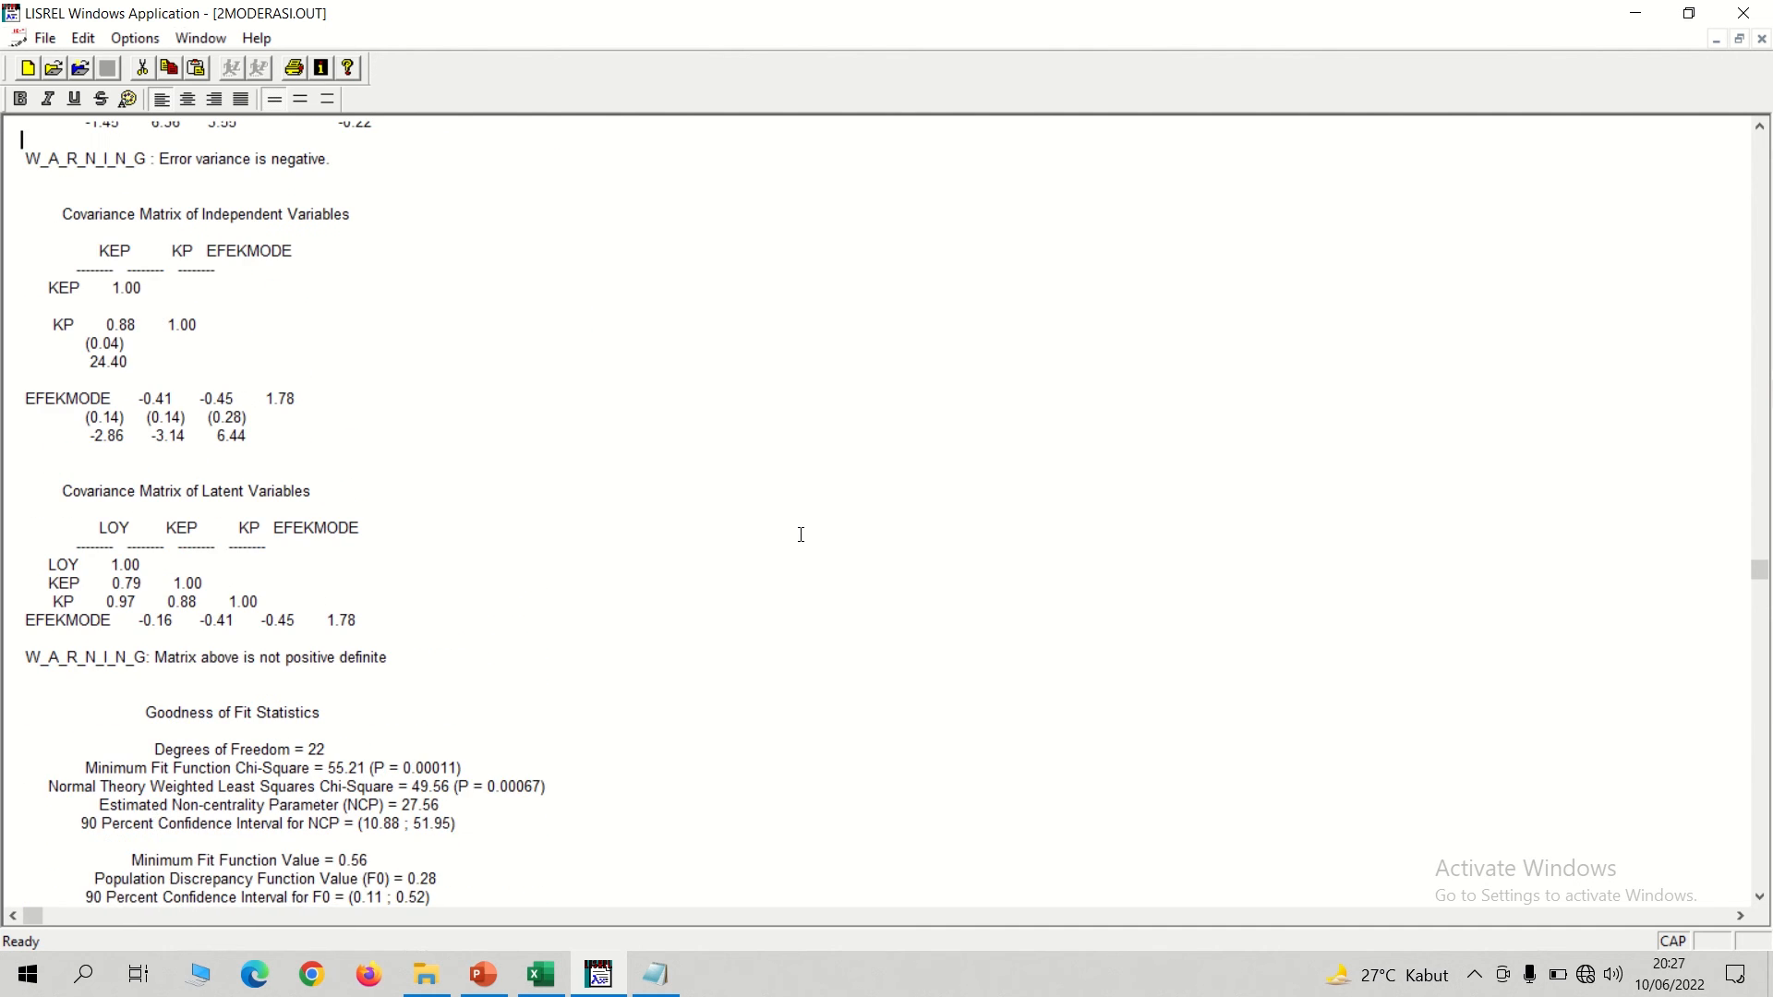
{"action": "scroll", "coordinate": [801, 535], "scroll_direction": "up", "scroll_amount": 4}
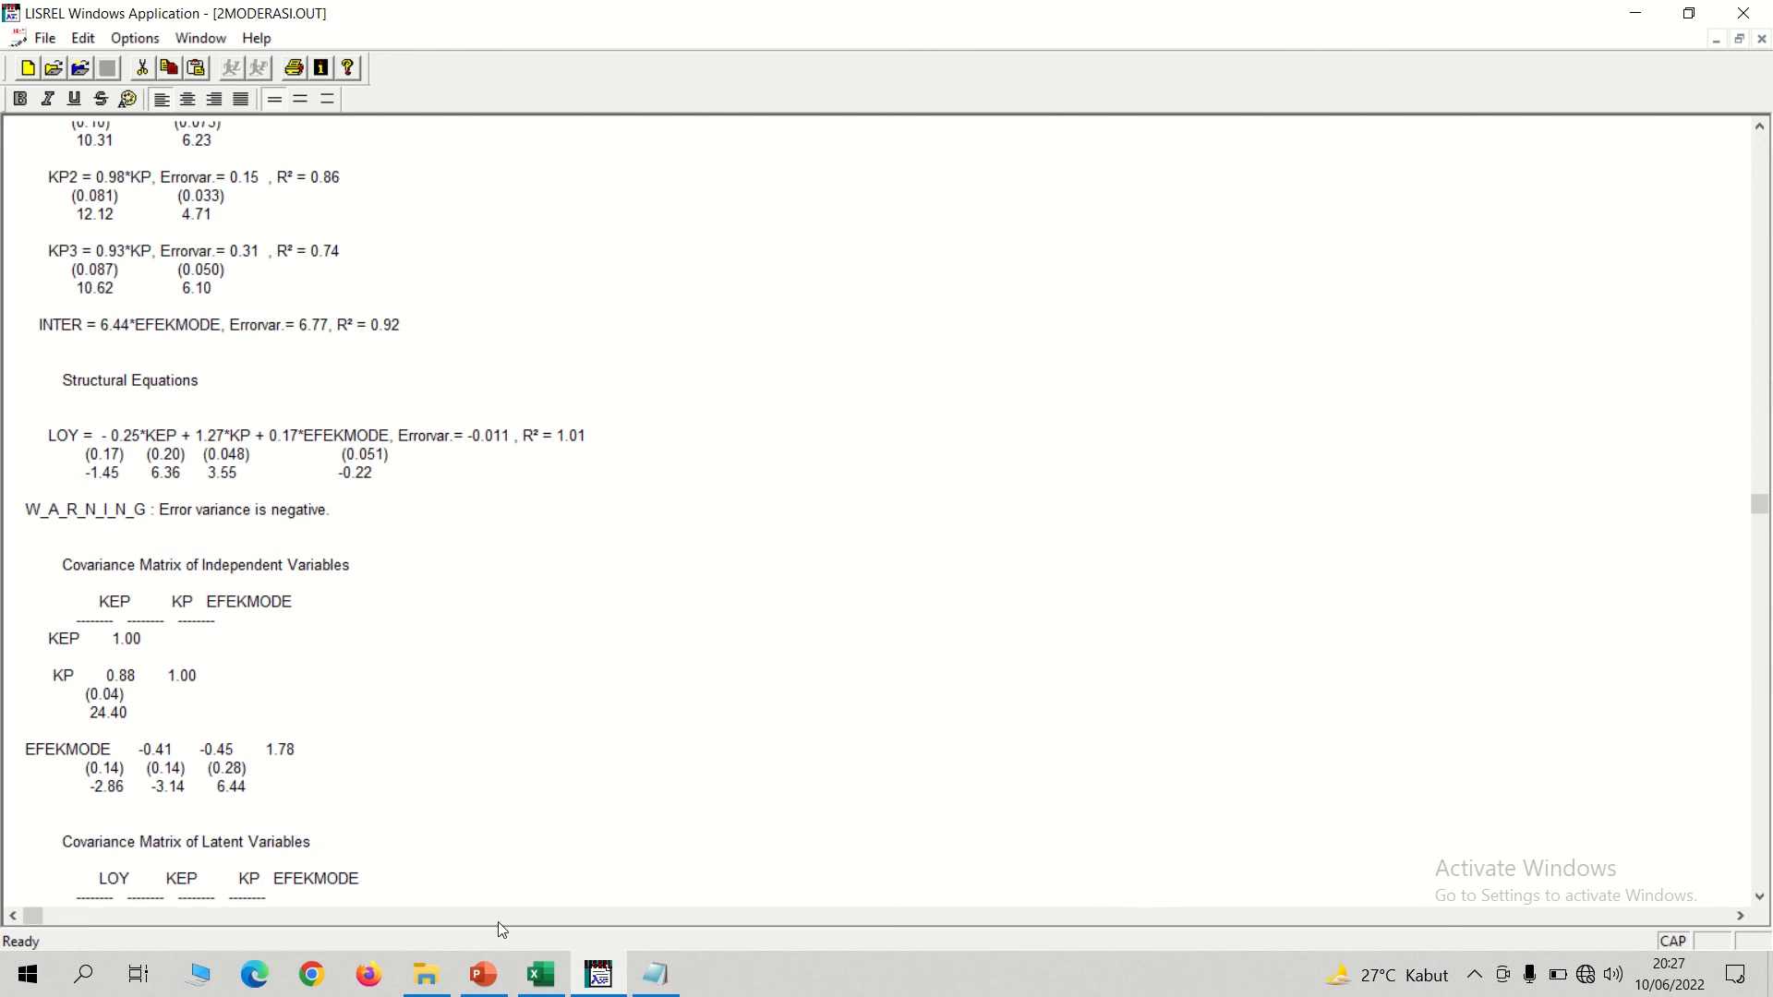
Bring up the 2MODERASI syntax and return to the path diagram with the T-values.
{"action": "left_click", "coordinate": [211, 45]}
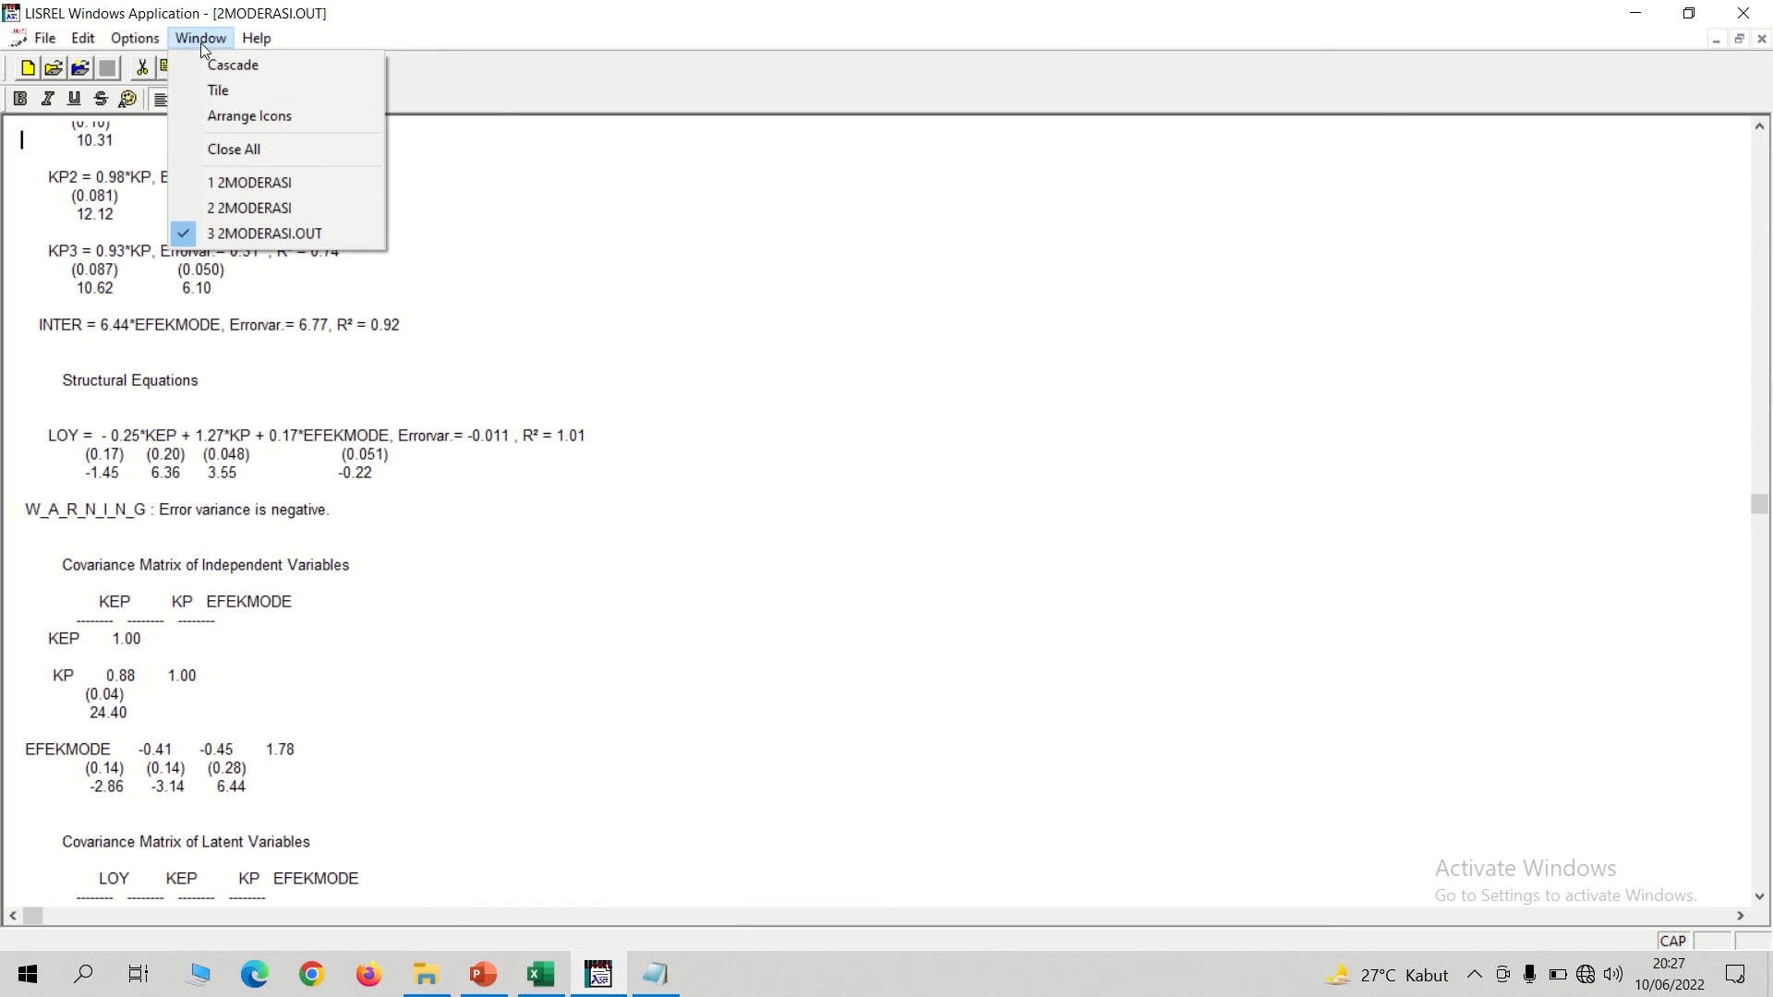
{"action": "left_click", "coordinate": [247, 207]}
{"action": "left_click", "coordinate": [302, 41]}
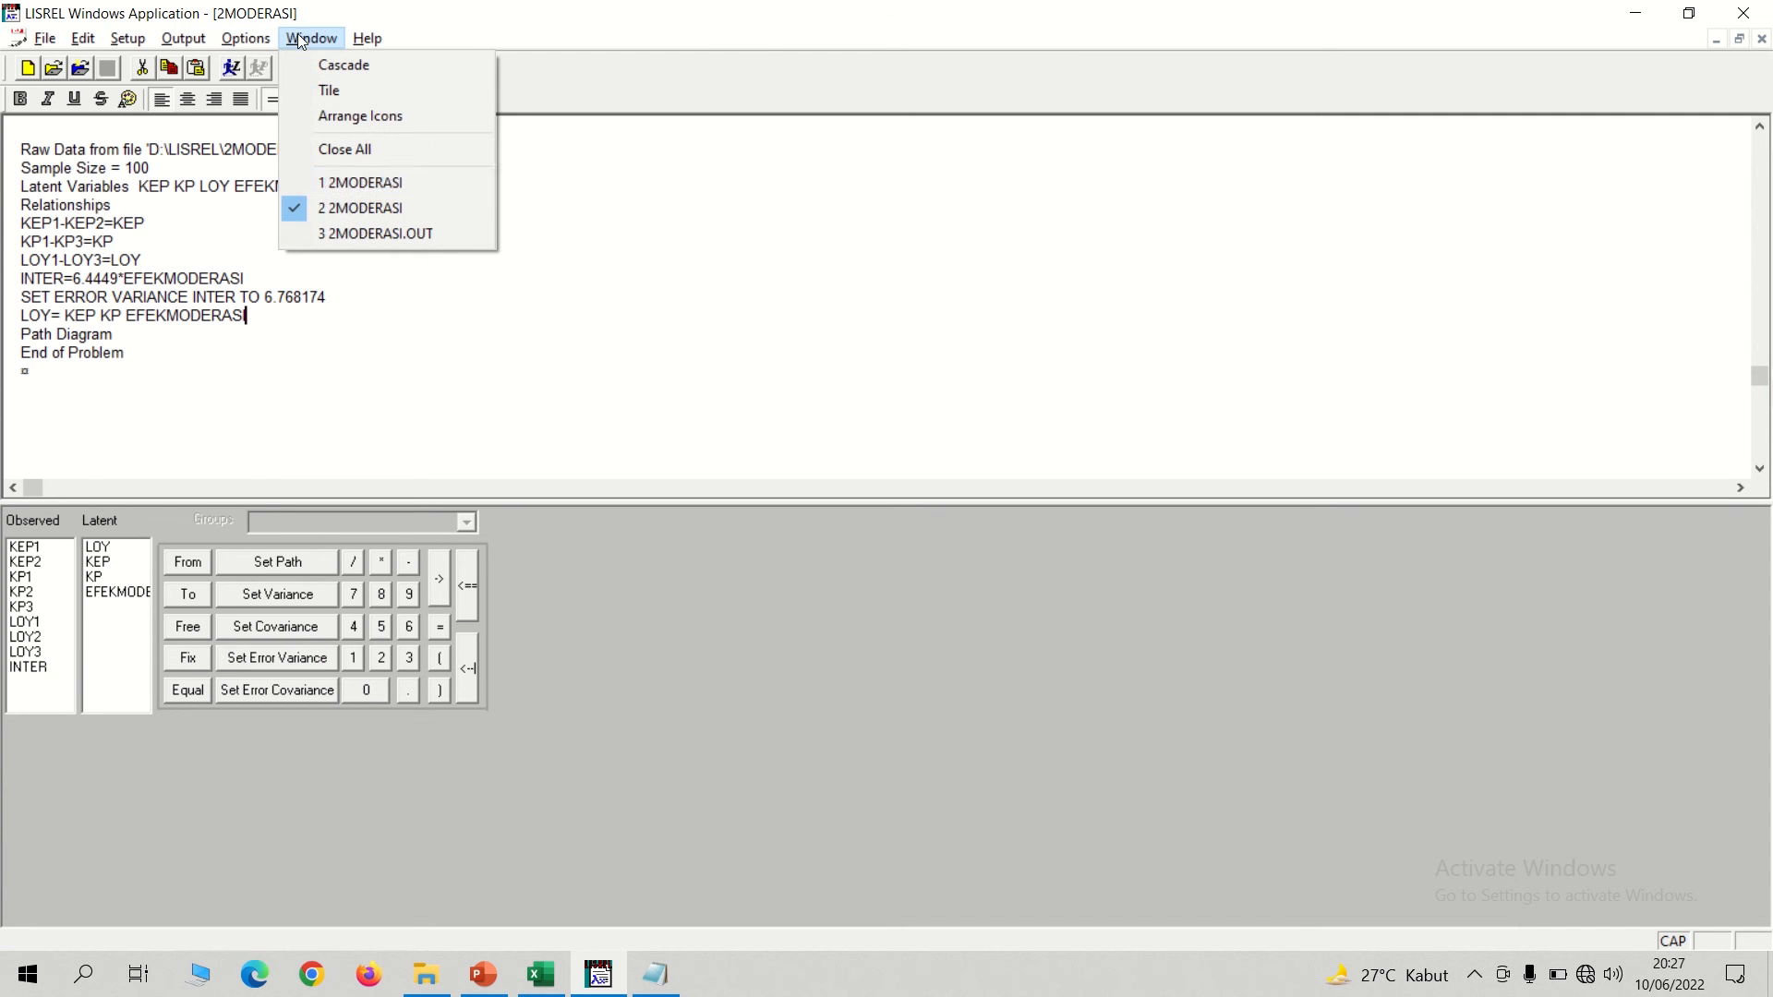
{"action": "left_click", "coordinate": [343, 182]}
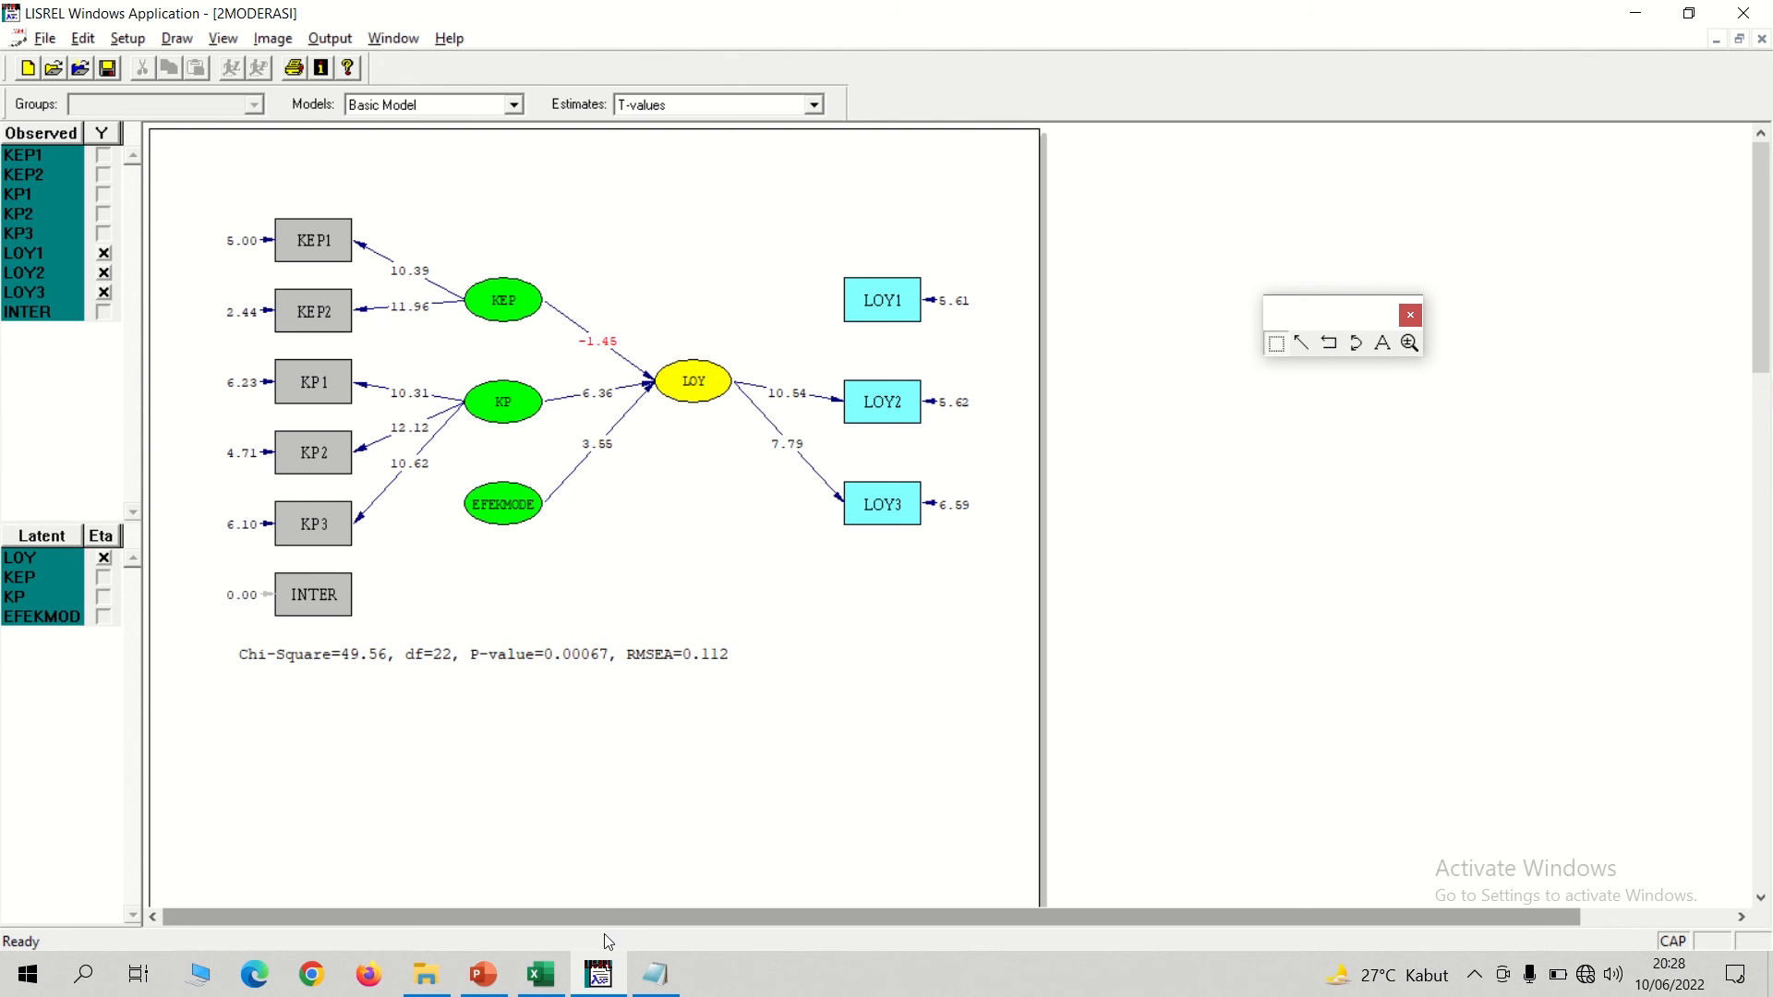
Reopen the 2MODERASI.OUT output and review the goodness of fit statistics and modification indices.
{"action": "left_click", "coordinate": [403, 40]}
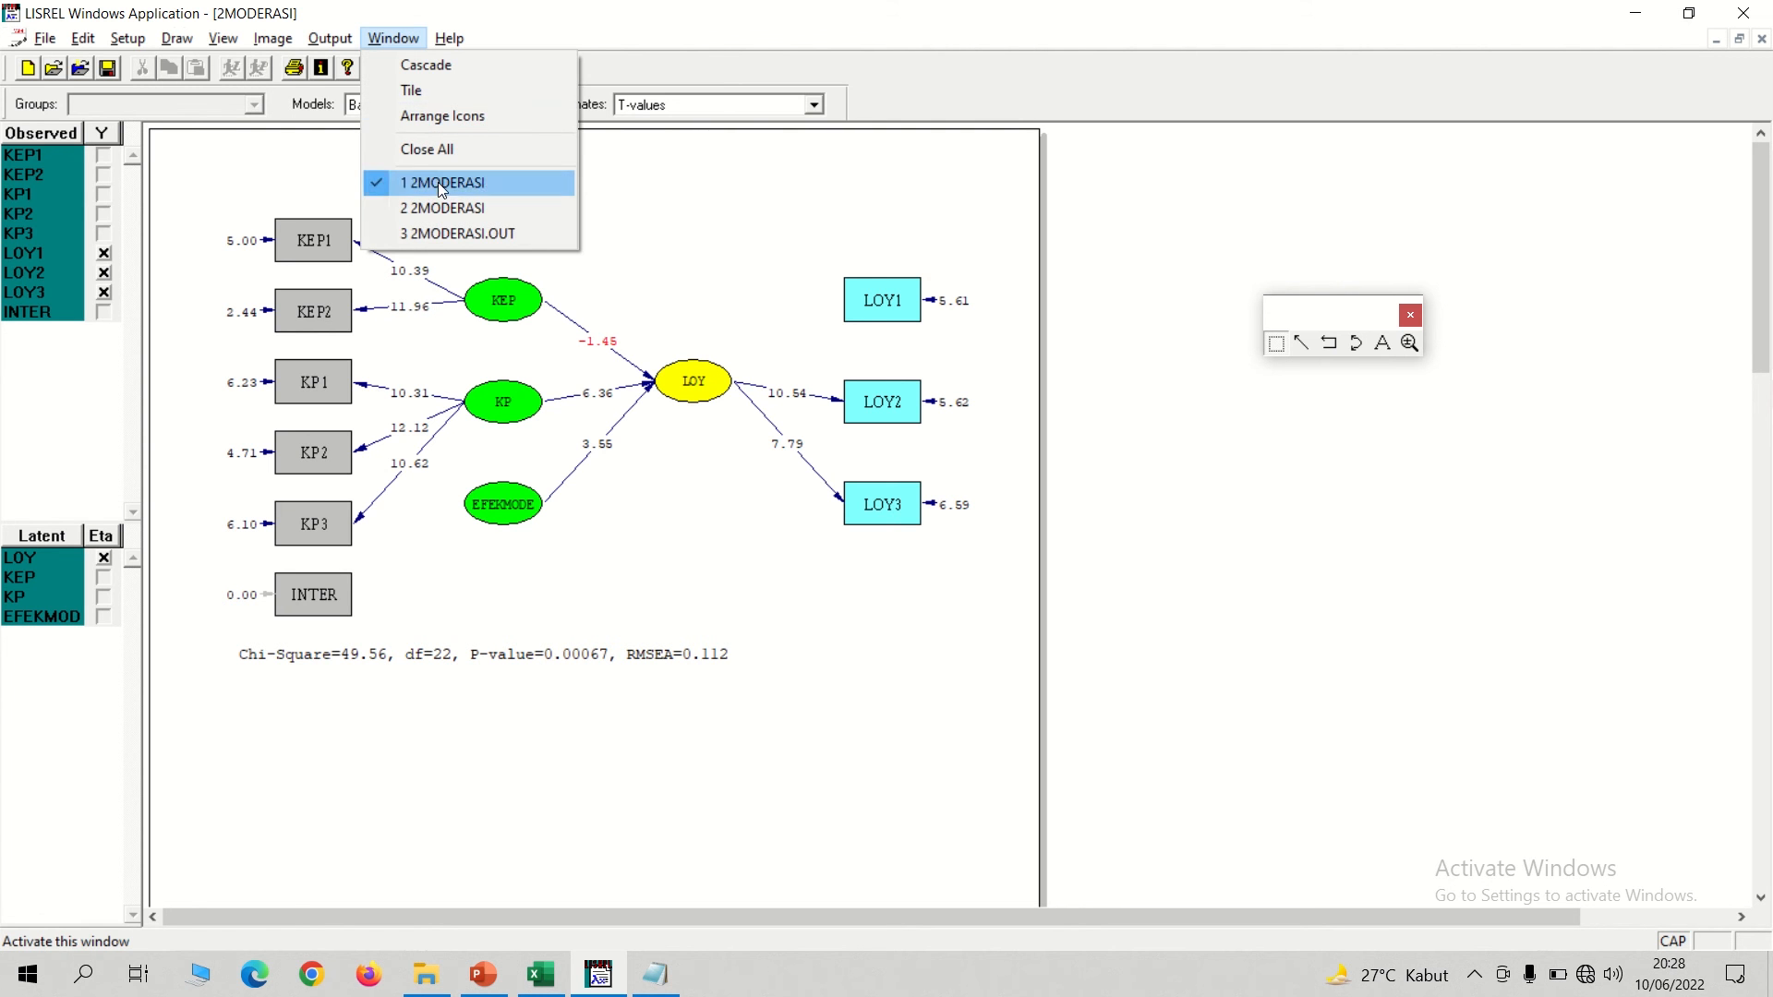
{"action": "left_click", "coordinate": [434, 234]}
{"action": "key", "text": "Down"}
{"action": "key", "text": "Down"}
{"action": "key", "text": "Down"}
{"action": "key", "text": "Down"}
{"action": "key", "text": "Down"}
{"action": "key", "text": "Down"}
{"action": "key", "text": "Down"}
{"action": "key", "text": "Down"}
{"action": "key", "text": "Down"}
{"action": "key", "text": "Down"}
{"action": "key", "text": "Down"}
{"action": "key", "text": "Down"}
{"action": "key", "text": "Down"}
{"action": "key", "text": "Down"}
{"action": "key", "text": "Down"}
{"action": "key", "text": "Down"}
{"action": "key", "text": "Down"}
{"action": "key", "text": "Down"}
{"action": "key", "text": "Down"}
{"action": "key", "text": "Down"}
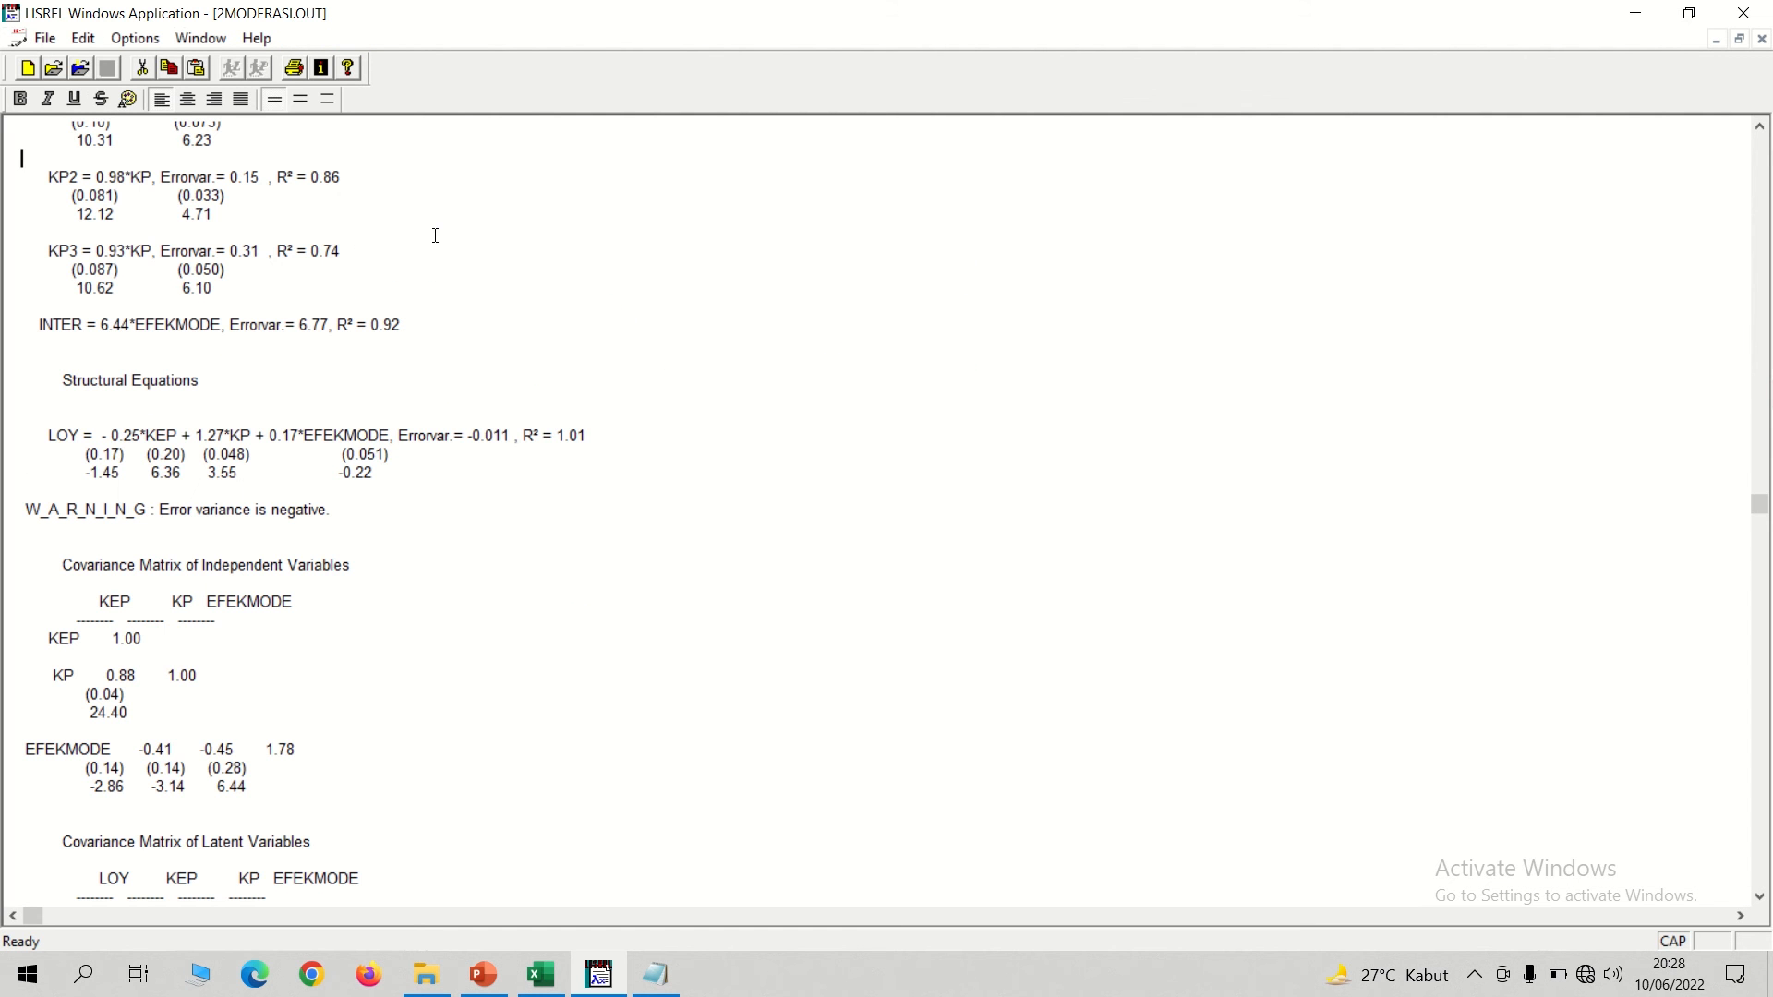
{"action": "key", "text": "Down"}
{"action": "key", "text": "Down"}
{"action": "key", "text": "Down"}
{"action": "key", "text": "Down"}
{"action": "key", "text": "Down"}
{"action": "key", "text": "Down"}
{"action": "key", "text": "Down"}
{"action": "key", "text": "Down"}
{"action": "key", "text": "Down"}
{"action": "key", "text": "Down"}
{"action": "key", "text": "Down"}
{"action": "key", "text": "Down"}
{"action": "key", "text": "Down"}
{"action": "key", "text": "Down"}
{"action": "key", "text": "Down"}
{"action": "key", "text": "Down"}
{"action": "key", "text": "Down"}
{"action": "key", "text": "Down"}
{"action": "key", "text": "Down"}
{"action": "key", "text": "Down"}
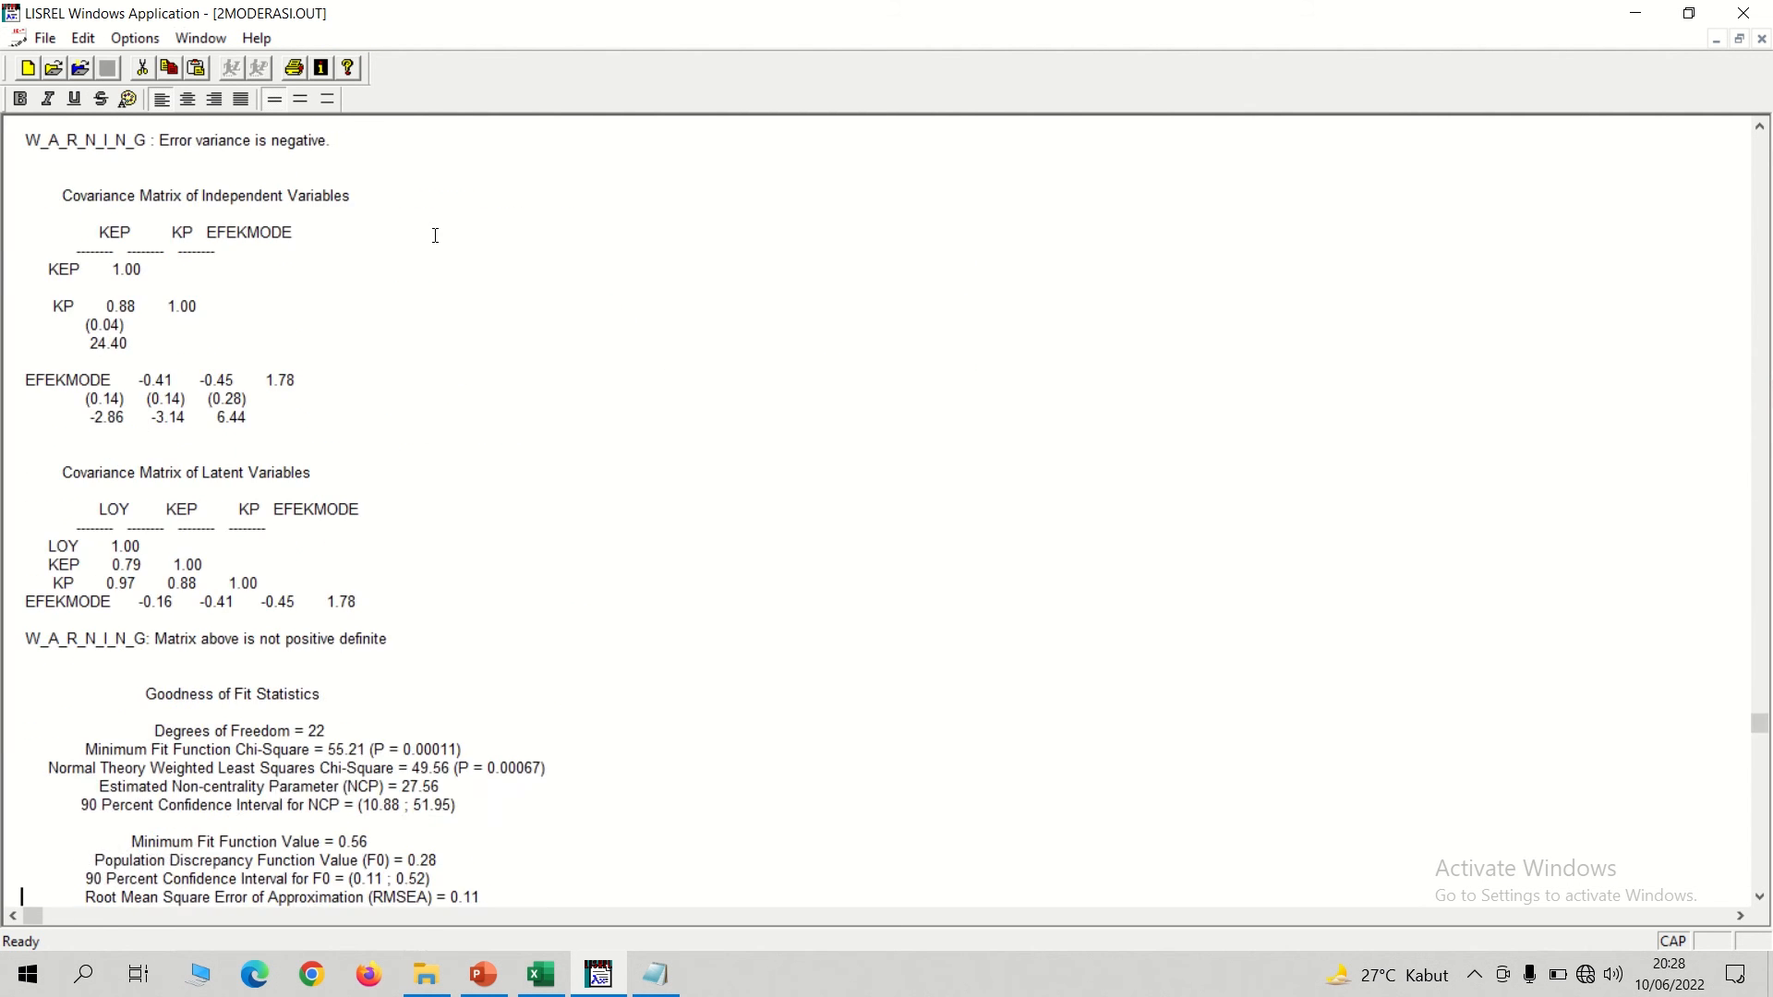
{"action": "key", "text": "Up"}
{"action": "key", "text": "Up"}
{"action": "key", "text": "Up"}
{"action": "key", "text": "Up"}
{"action": "key", "text": "Up"}
{"action": "key", "text": "Up"}
{"action": "key", "text": "Up"}
{"action": "key", "text": "Up"}
{"action": "key", "text": "Up"}
{"action": "key", "text": "Up"}
{"action": "key", "text": "Up"}
{"action": "key", "text": "Up"}
{"action": "key", "text": "Up"}
{"action": "key", "text": "Up"}
{"action": "key", "text": "Up"}
{"action": "key", "text": "Up"}
{"action": "key", "text": "Up"}
{"action": "key", "text": "Up"}
{"action": "key", "text": "Up"}
{"action": "key", "text": "Up"}
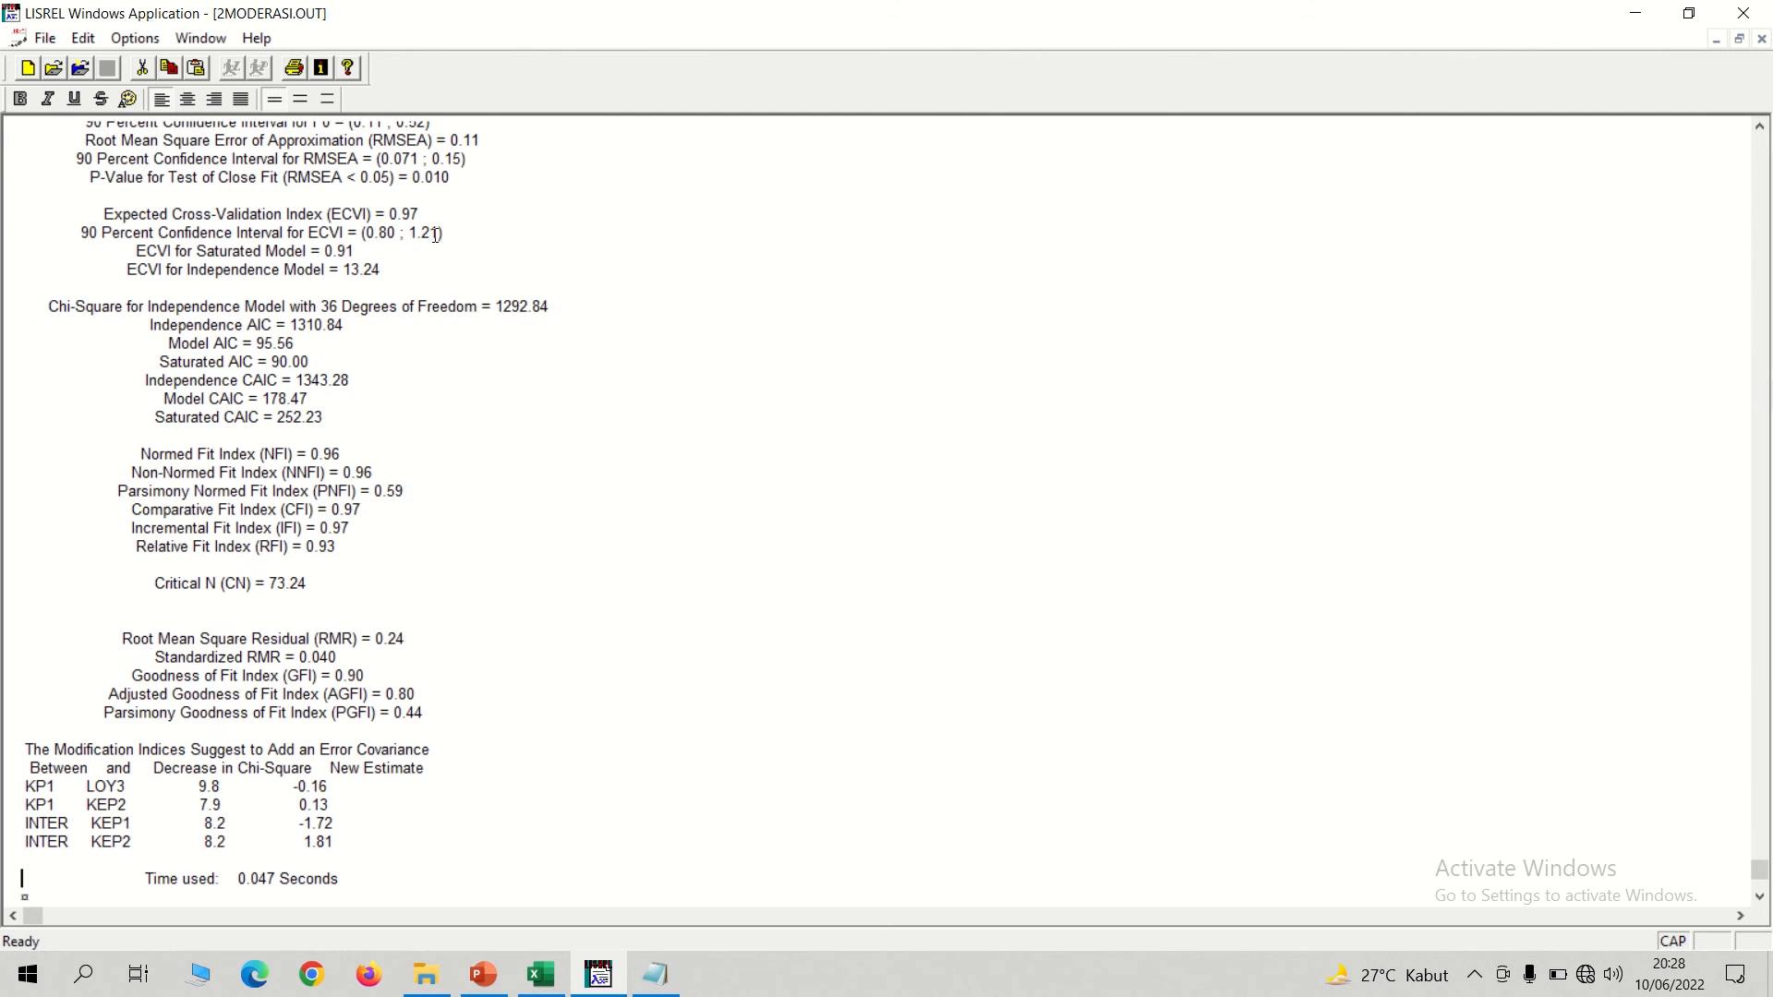
{"action": "key", "text": "Up"}
{"action": "key", "text": "Up"}
{"action": "key", "text": "Up"}
{"action": "key", "text": "Up"}
{"action": "key", "text": "Up"}
{"action": "key", "text": "Up"}
{"action": "key", "text": "Up"}
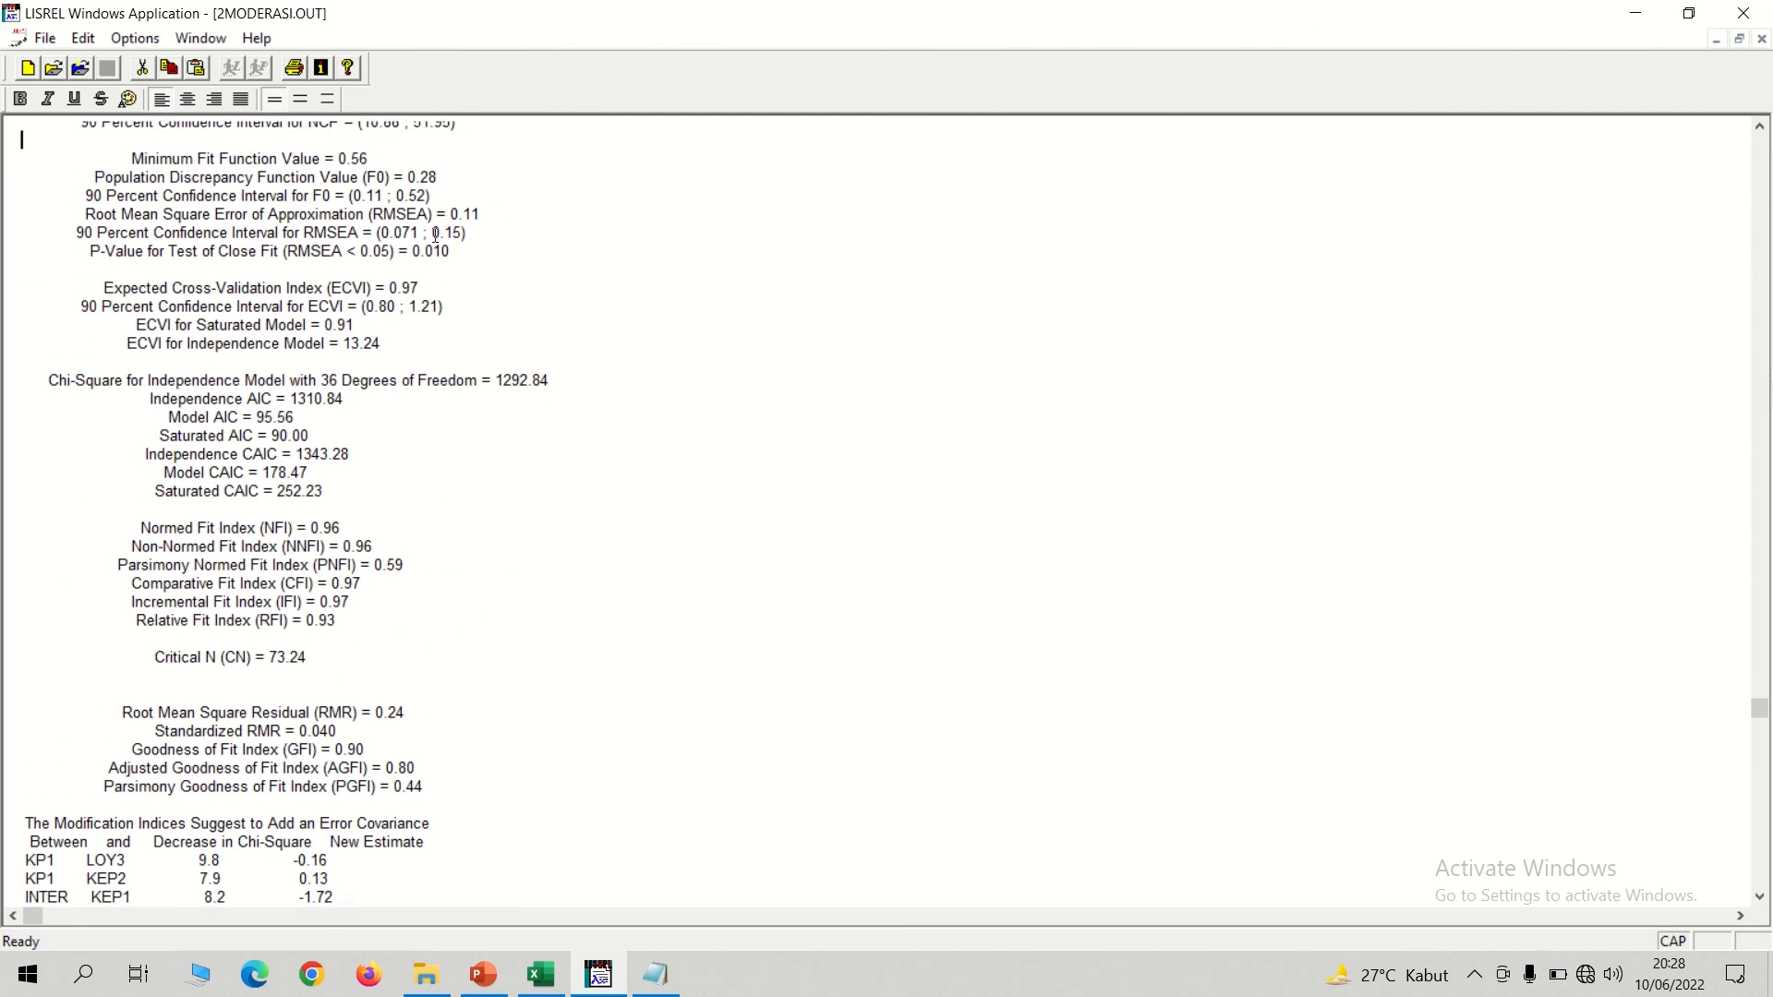
{"action": "key", "text": "Up"}
{"action": "key", "text": "Up"}
{"action": "key", "text": "Up"}
{"action": "key", "text": "Up"}
{"action": "key", "text": "Up"}
{"action": "key", "text": "Up"}
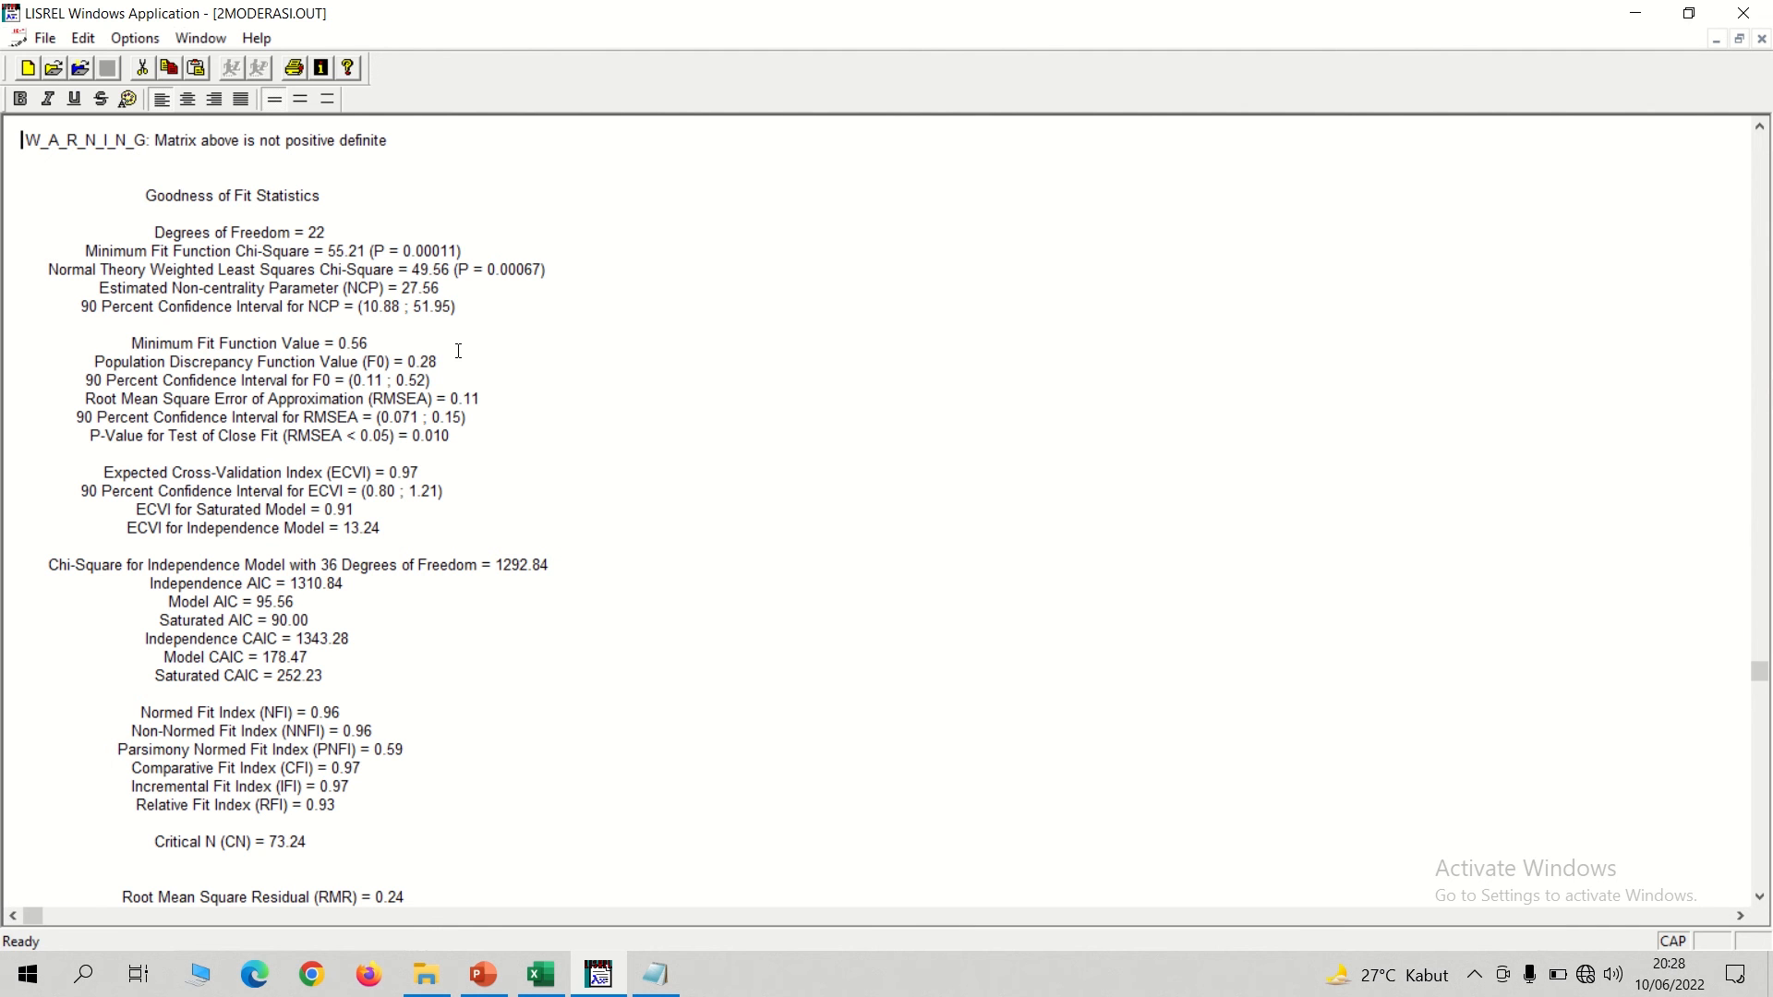
Switch to the LISREL presentation in PowerPoint and show slide 14, the moderator variable tutorial title.
{"action": "left_click", "coordinate": [483, 975]}
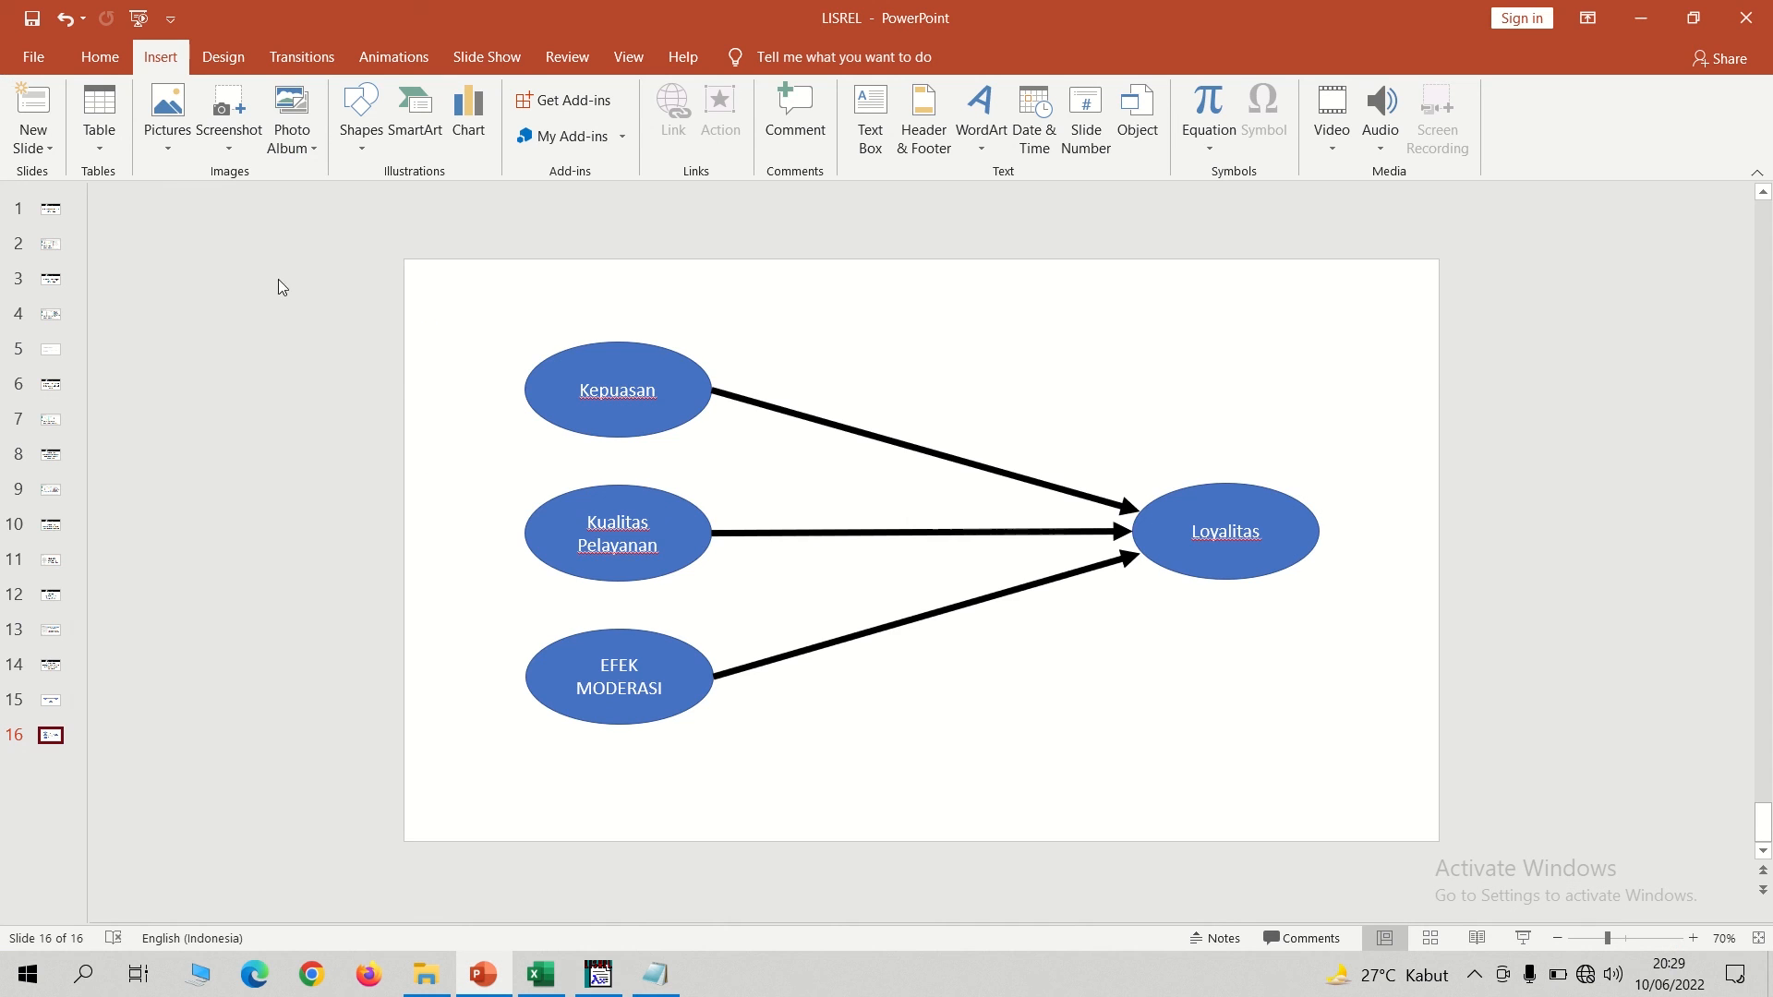
{"action": "left_click", "coordinate": [51, 665]}
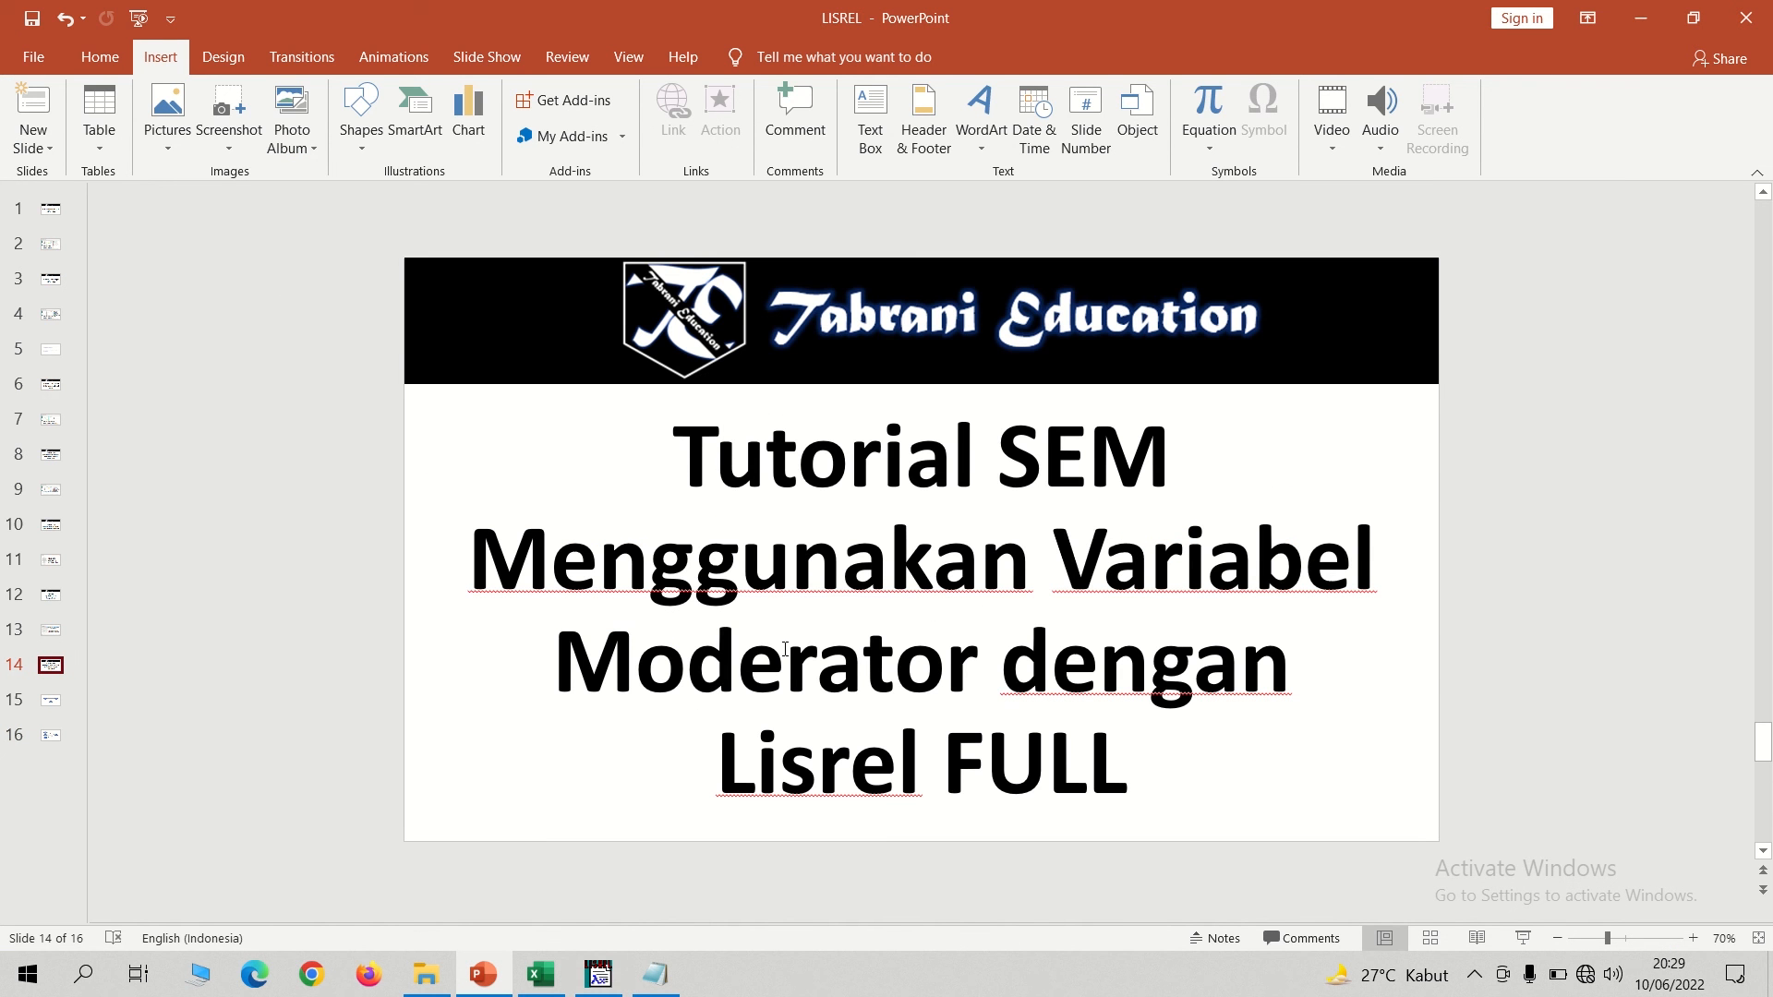